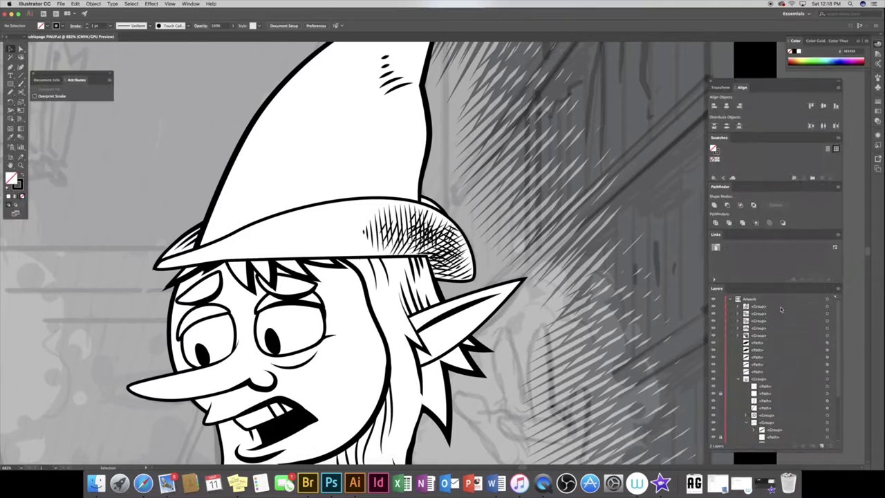
Duplicate the hat-tip hatch strokes onto the middle of the hat as a grouped copy, then deselect
{"action": "left_click_drag", "start_coordinate": [382, 54], "coordinate": [412, 93]}
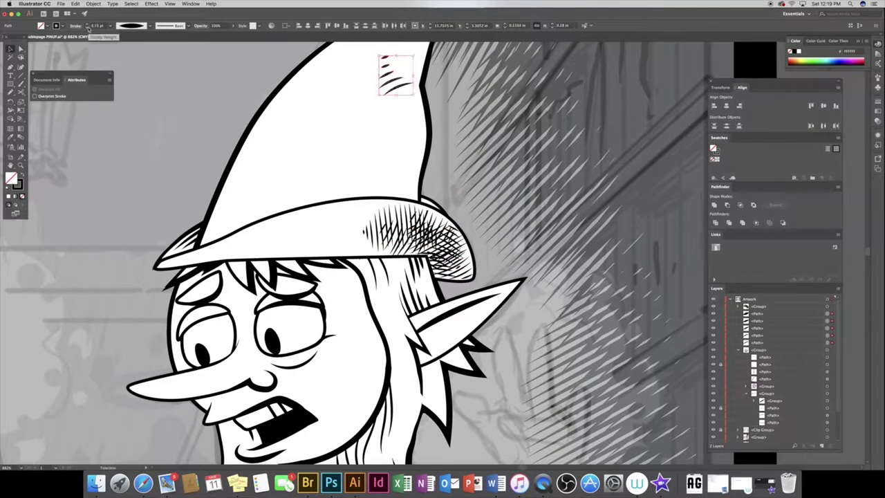
{"action": "left_click", "coordinate": [761, 356]}
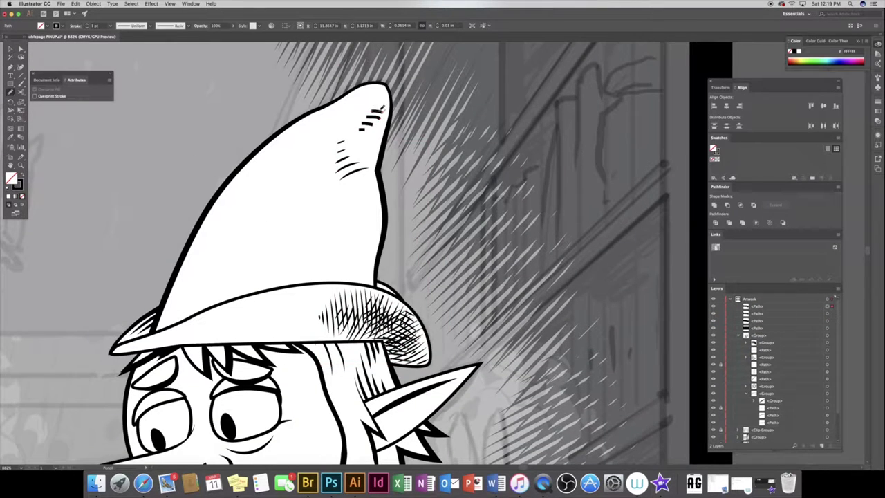
{"action": "left_click", "coordinate": [828, 308]}
{"action": "key", "text": "ctrl+c"}
{"action": "key", "text": "ctrl+v"}
{"action": "key", "text": "n"}
{"action": "key", "text": "ctrl+g"}
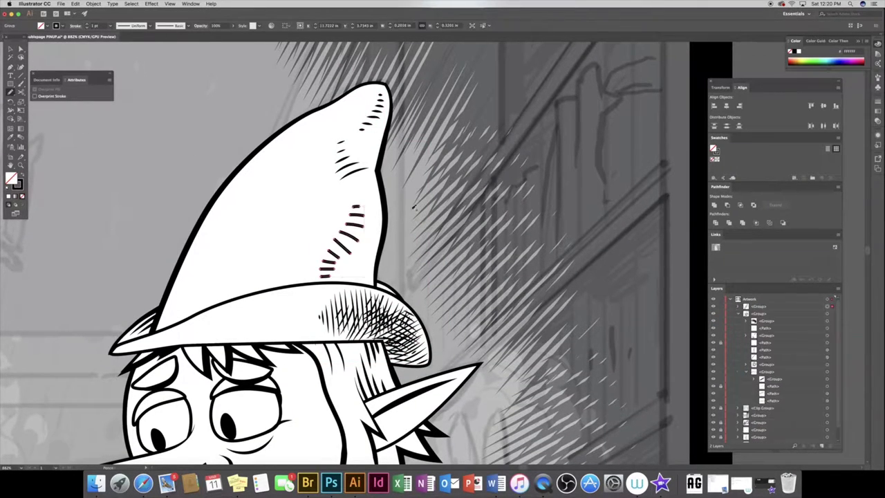
{"action": "scroll", "coordinate": [360, 249], "scroll_direction": "down", "scroll_amount": 3}
{"action": "scroll", "coordinate": [360, 249], "scroll_direction": "down", "scroll_amount": 3}
{"action": "scroll", "coordinate": [360, 249], "scroll_direction": "down", "scroll_amount": 3}
{"action": "scroll", "coordinate": [232, 104], "scroll_direction": "down", "scroll_amount": 5}
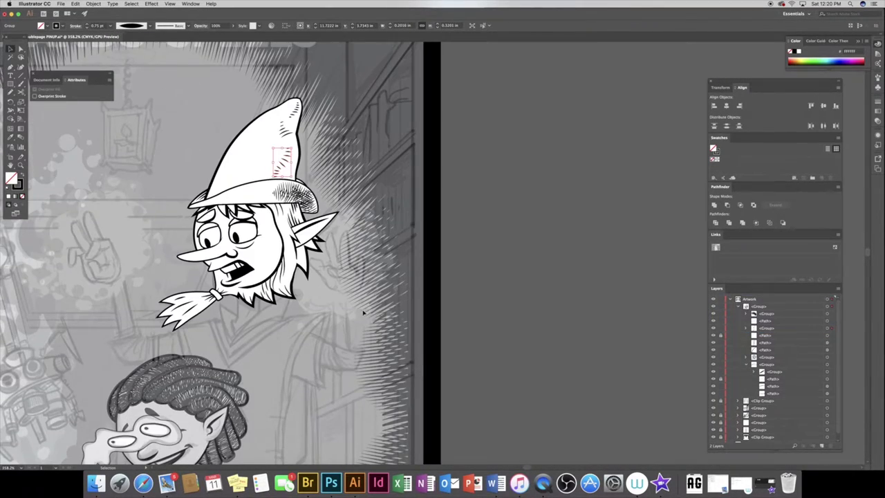
{"action": "key", "text": "ctrl+shift+a"}
Draw the first collar path under the beard with white fill and black outline
{"action": "scroll", "coordinate": [277, 208], "scroll_direction": "up", "scroll_amount": 3}
{"action": "key", "text": "p"}
{"action": "left_click", "coordinate": [334, 137]}
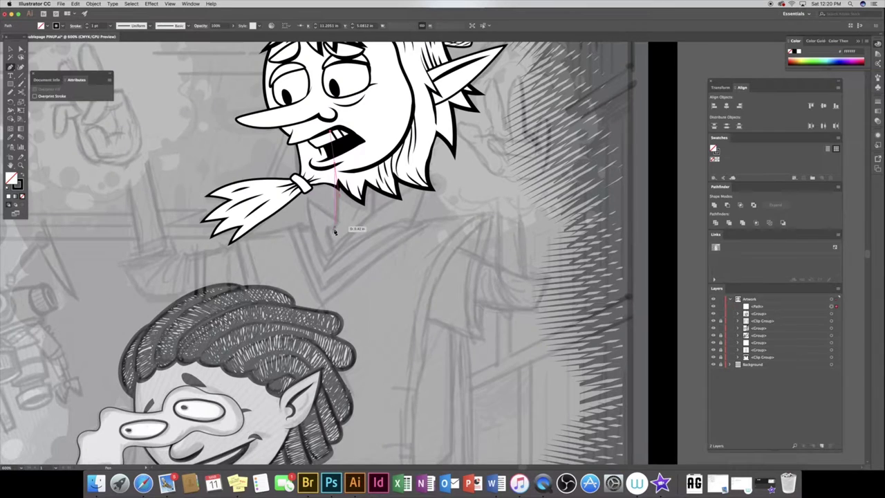
{"action": "left_click", "coordinate": [332, 229]}
{"action": "left_click", "coordinate": [330, 255]}
{"action": "key", "text": "v"}
{"action": "key", "text": "d"}
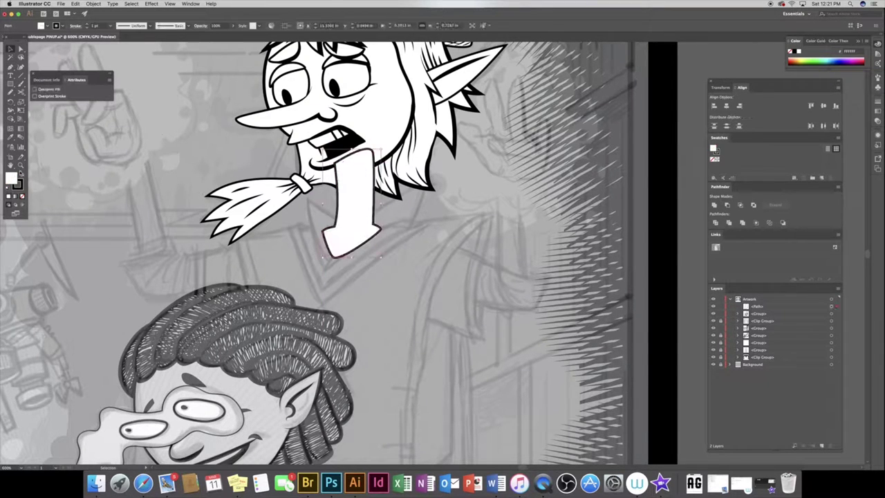
Draw the collar's right flap with a curved edge and its upper-left side
{"action": "key", "text": "p"}
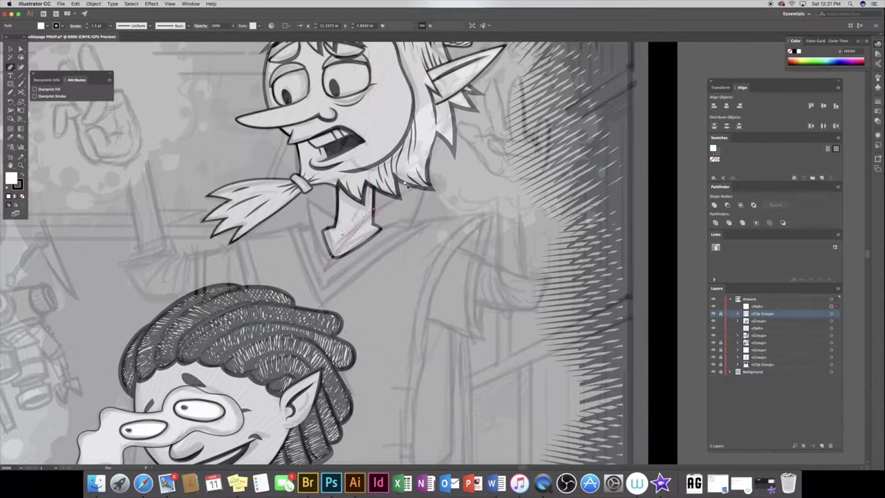
{"action": "left_click", "coordinate": [323, 270]}
{"action": "left_click_drag", "start_coordinate": [425, 185], "coordinate": [414, 230]}
{"action": "left_click", "coordinate": [414, 223]}
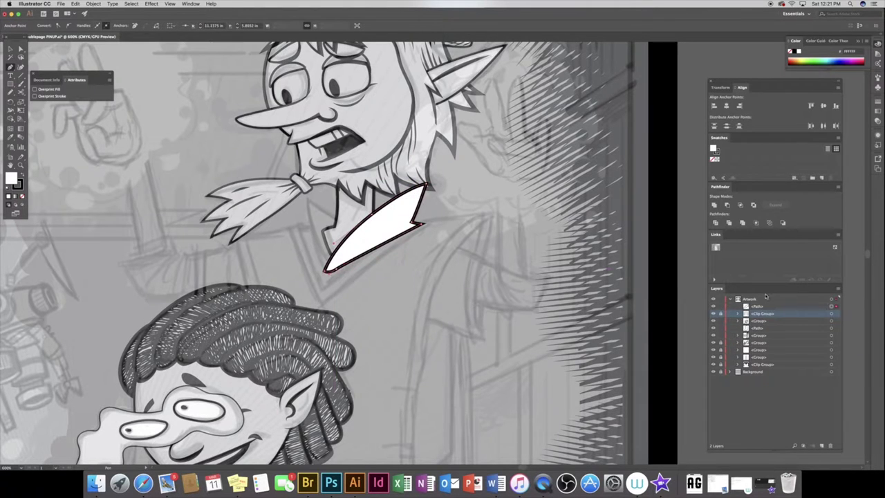
{"action": "left_click", "coordinate": [324, 270]}
{"action": "left_click", "coordinate": [306, 199]}
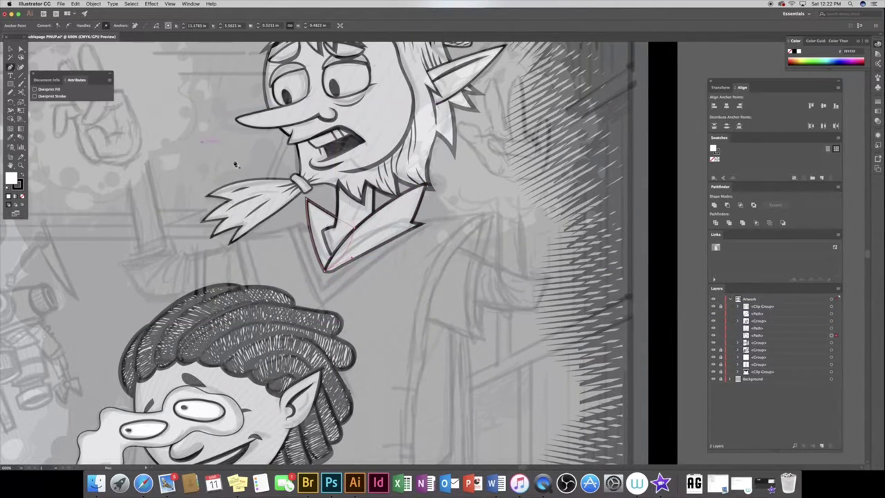
Add a narrow collar piece and send it behind the outline
{"action": "key", "text": "p"}
{"action": "left_click", "coordinate": [324, 223]}
{"action": "left_click", "coordinate": [339, 260]}
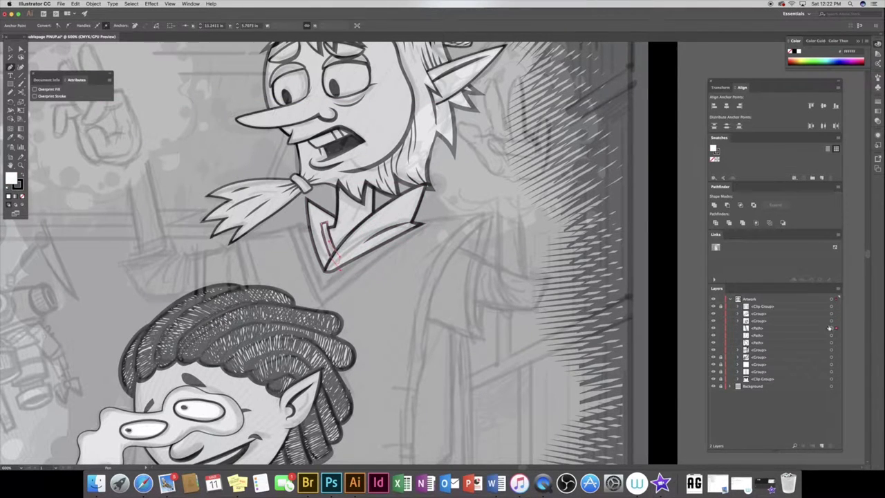
{"action": "key", "text": "v"}
{"action": "key", "text": "ctrl+shift+bracketleft"}
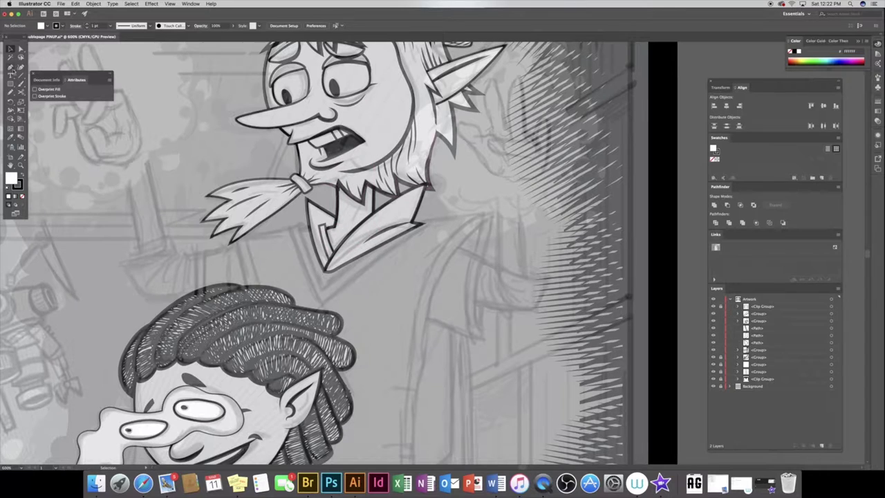
Draw the V-shaped chevron collar paths across the neckline
{"action": "key", "text": "p"}
{"action": "left_click", "coordinate": [420, 220]}
{"action": "left_click", "coordinate": [299, 226]}
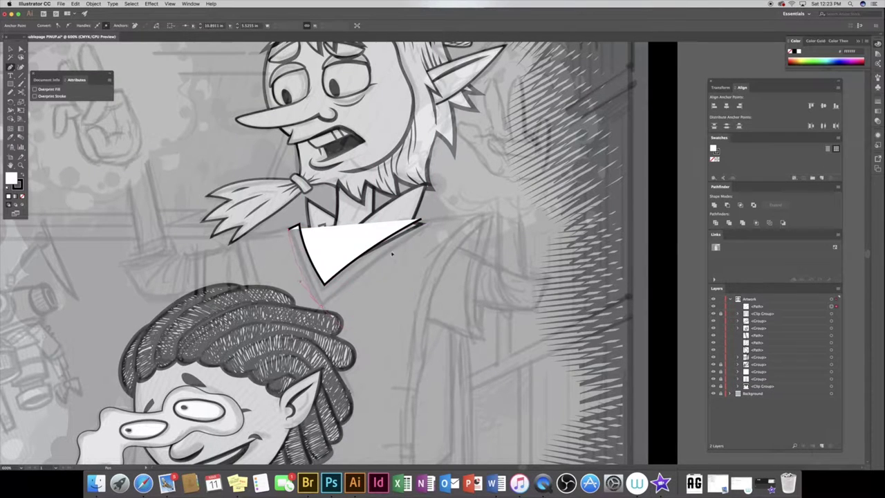
{"action": "left_click", "coordinate": [321, 305]}
{"action": "left_click", "coordinate": [425, 222]}
{"action": "left_click", "coordinate": [294, 227]}
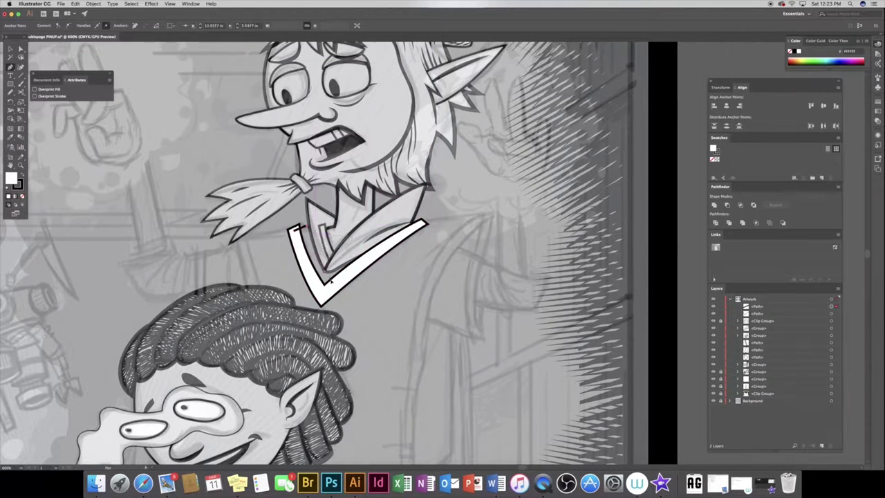
{"action": "left_click", "coordinate": [418, 225]}
{"action": "scroll", "coordinate": [339, 251], "scroll_direction": "down", "scroll_amount": 1}
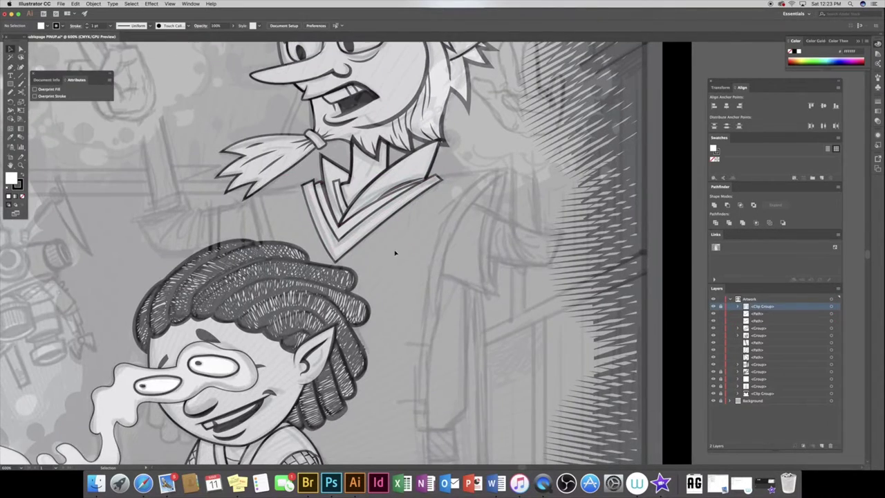
{"action": "scroll", "coordinate": [315, 220], "scroll_direction": "down", "scroll_amount": 1}
{"action": "scroll", "coordinate": [315, 219], "scroll_direction": "up", "scroll_amount": 1}
{"action": "key", "text": "p"}
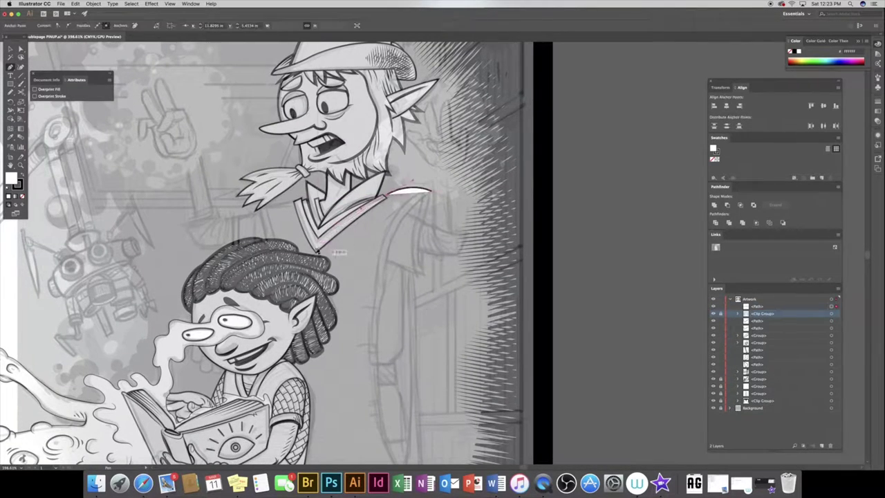
Trace the main vest shape, fill it white, and send it behind the line art
{"action": "scroll", "coordinate": [285, 206], "scroll_direction": "down", "scroll_amount": 3}
{"action": "left_click", "coordinate": [306, 359]}
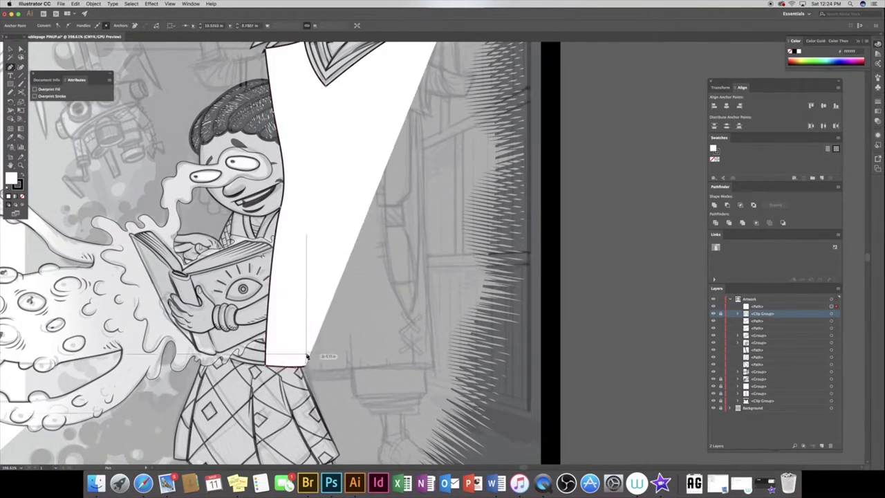
{"action": "left_click", "coordinate": [346, 366]}
{"action": "left_click", "coordinate": [412, 364]}
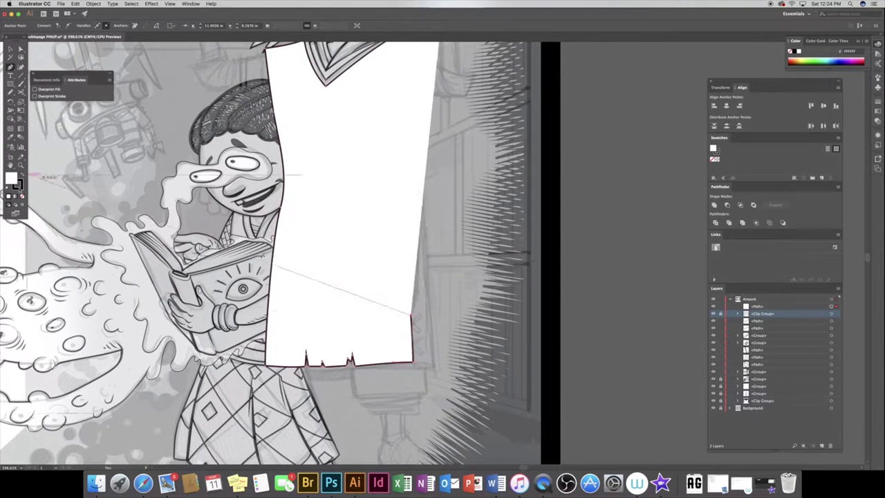
{"action": "key", "text": "slash"}
{"action": "left_click", "coordinate": [411, 316]}
{"action": "scroll", "coordinate": [395, 203], "scroll_direction": "up", "scroll_amount": 5}
{"action": "left_click", "coordinate": [408, 164]}
{"action": "left_click", "coordinate": [237, 183]}
{"action": "scroll", "coordinate": [311, 242], "scroll_direction": "down", "scroll_amount": 3}
{"action": "key", "text": "d"}
{"action": "key", "text": "ctrl+bracketleft"}
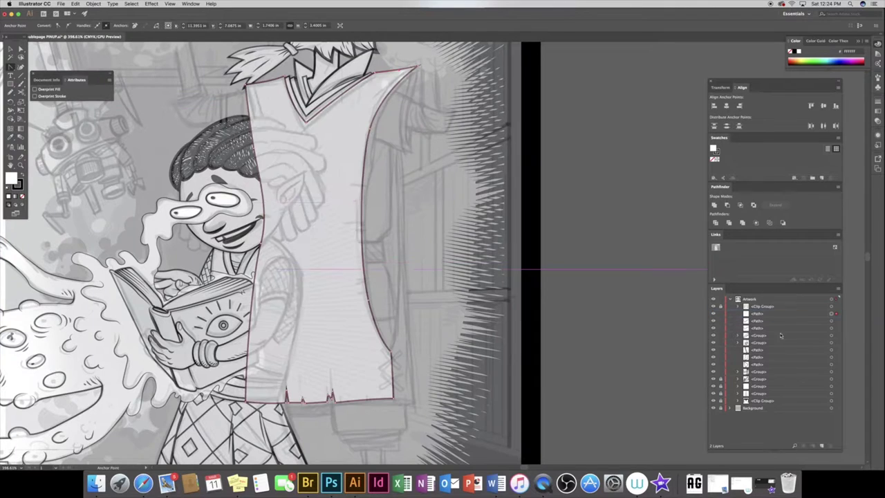
{"action": "key", "text": "ctrl+bracketleft"}
Trace the vest's right edge trim pieces and send them behind the line art
{"action": "scroll", "coordinate": [256, 253], "scroll_direction": "up", "scroll_amount": 2}
{"action": "left_click", "coordinate": [360, 396]}
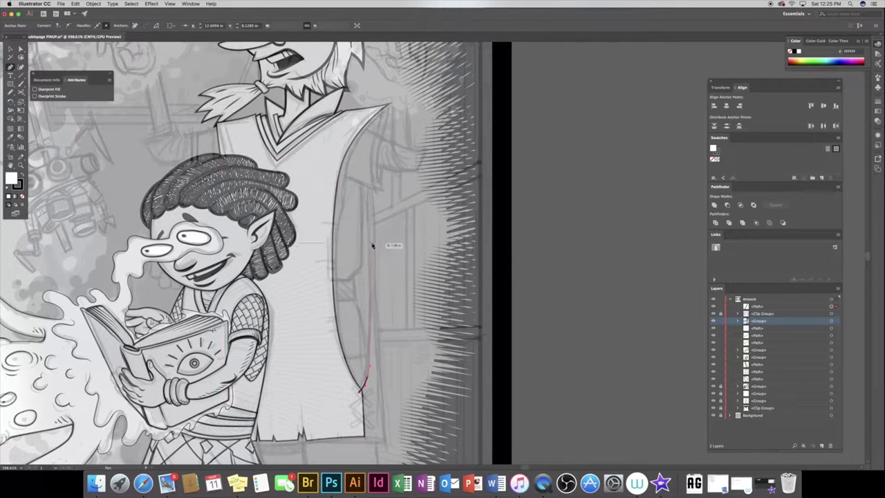
{"action": "left_click", "coordinate": [387, 105]}
{"action": "left_click", "coordinate": [360, 391]}
{"action": "scroll", "coordinate": [395, 213], "scroll_direction": "up", "scroll_amount": 2}
{"action": "left_click", "coordinate": [320, 187]}
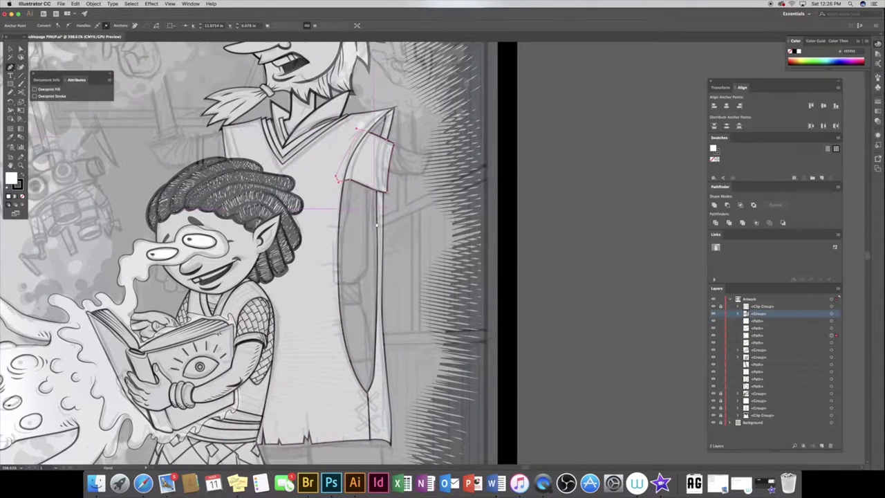
{"action": "scroll", "coordinate": [374, 207], "scroll_direction": "left", "scroll_amount": 3}
{"action": "left_click", "coordinate": [367, 173]}
{"action": "left_click", "coordinate": [361, 205]}
{"action": "left_click", "coordinate": [367, 274]}
{"action": "key", "text": "ctrl+shift+["}
Draw the rectangular vest pocket and send it behind the vest lines
{"action": "left_click", "coordinate": [316, 283]}
{"action": "left_click", "coordinate": [360, 284]}
{"action": "left_click", "coordinate": [360, 303]}
{"action": "left_click", "coordinate": [318, 304]}
{"action": "key", "text": "ctrl+shift+["}
Add a small white shape at the vest bottom behind the vest lines
{"action": "left_click", "coordinate": [332, 365]}
{"action": "left_click", "coordinate": [357, 360]}
{"action": "left_click", "coordinate": [317, 298]}
{"action": "left_click", "coordinate": [331, 365]}
{"action": "key", "text": "ctrl+shift+["}
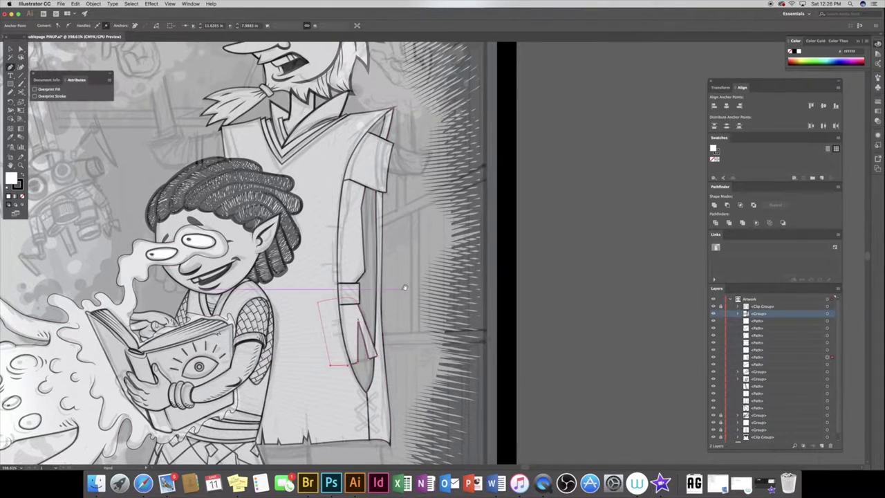
Outline a white strip along the vest's right edge, placed behind the line art
{"action": "scroll", "coordinate": [395, 332], "scroll_direction": "down", "scroll_amount": 1}
{"action": "scroll", "coordinate": [394, 282], "scroll_direction": "down", "scroll_amount": 1}
{"action": "scroll", "coordinate": [394, 282], "scroll_direction": "down", "scroll_amount": 1}
{"action": "left_click", "coordinate": [363, 258]}
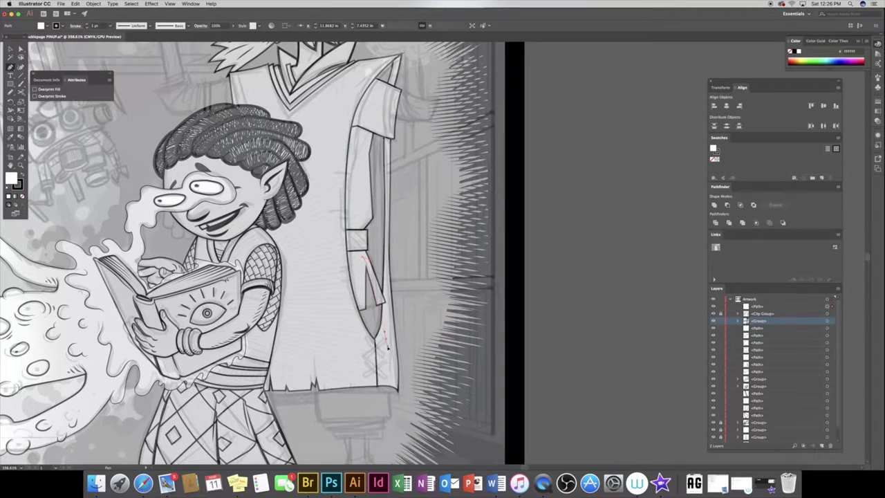
{"action": "left_click", "coordinate": [392, 413]}
{"action": "left_click", "coordinate": [362, 419]}
{"action": "key", "text": "ctrl+shift+["}
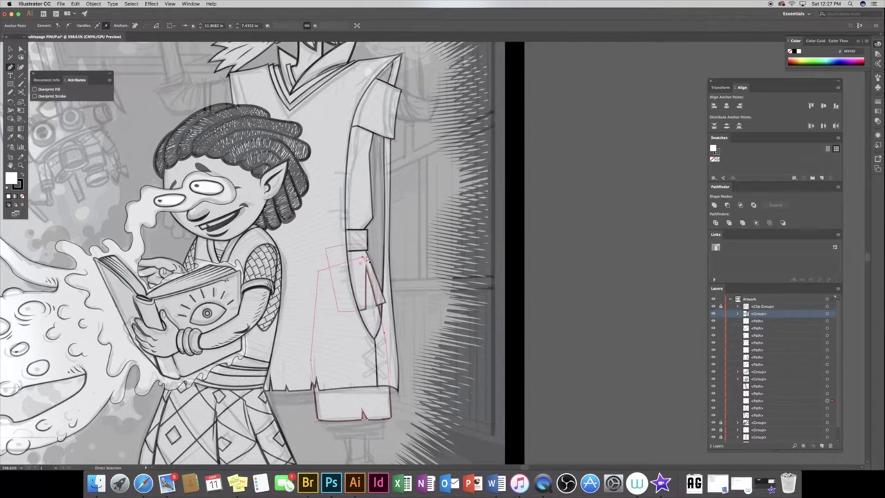
Draw a curved white strip down the vest's arm edge
{"action": "scroll", "coordinate": [363, 259], "scroll_direction": "down", "scroll_amount": 1}
{"action": "scroll", "coordinate": [360, 235], "scroll_direction": "up", "scroll_amount": 3}
{"action": "left_click", "coordinate": [360, 231]}
{"action": "scroll", "coordinate": [359, 231], "scroll_direction": "down", "scroll_amount": 1}
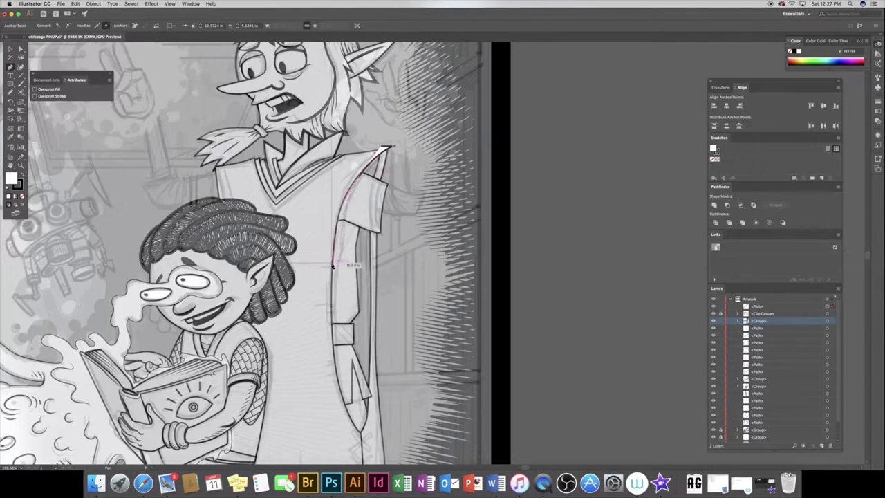
{"action": "left_click_drag", "start_coordinate": [363, 440], "coordinate": [341, 190]}
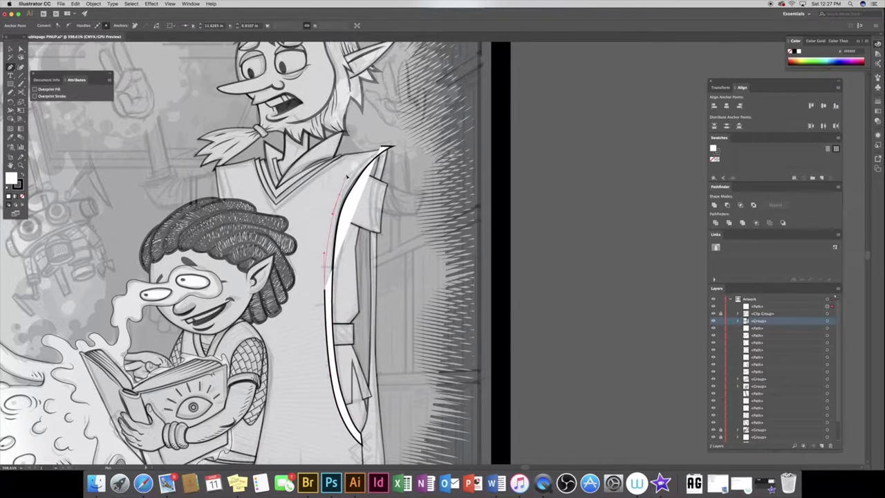
{"action": "left_click", "coordinate": [388, 147]}
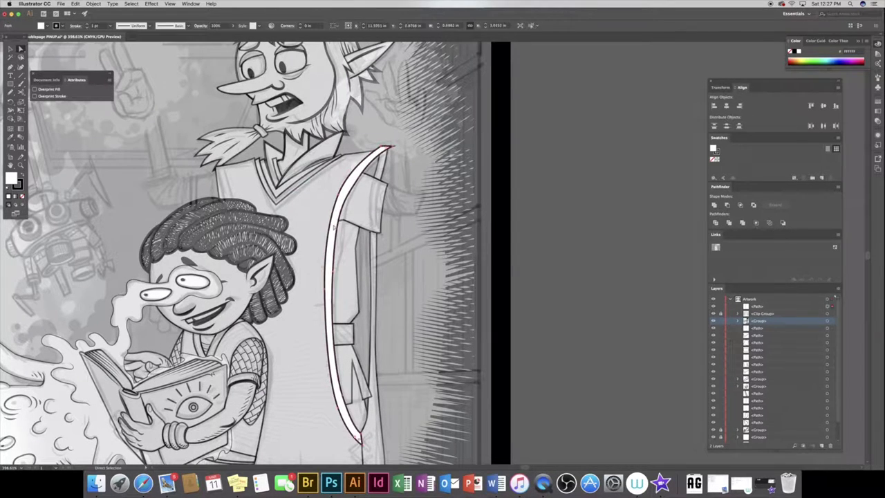
{"action": "scroll", "coordinate": [381, 160], "scroll_direction": "down", "scroll_amount": 3}
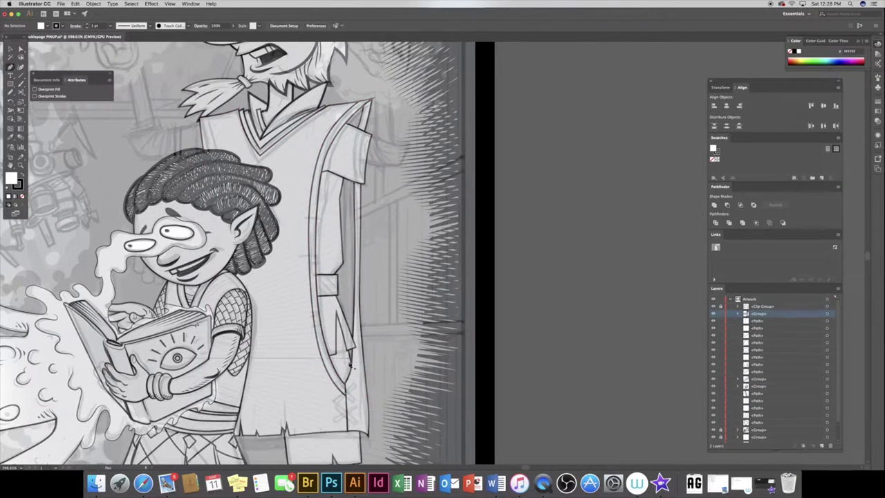
{"action": "left_click_drag", "start_coordinate": [346, 392], "coordinate": [339, 379]}
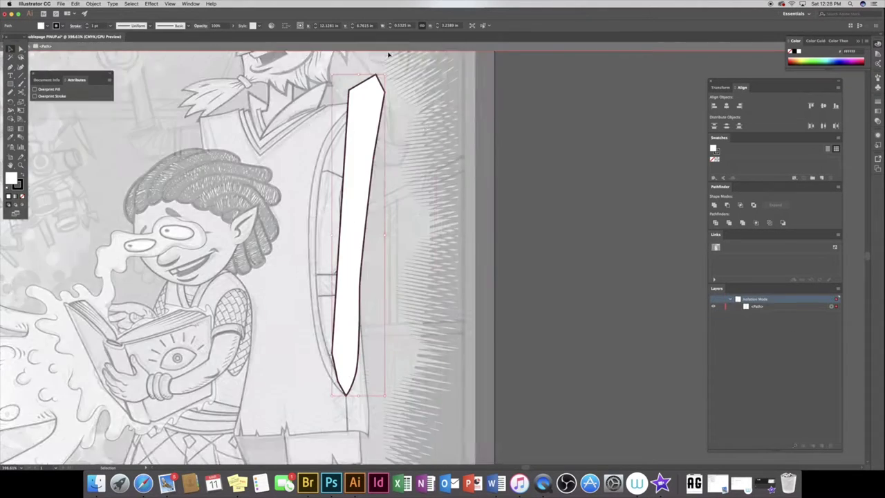
Send the vest-edge strip to the back and zoom in on the shirt's bottom hem
{"action": "key", "text": "ctrl+shift+bracketleft"}
{"action": "left_click", "coordinate": [351, 386]}
{"action": "scroll", "coordinate": [351, 373], "scroll_direction": "up", "scroll_amount": 2}
{"action": "scroll", "coordinate": [351, 367], "scroll_direction": "up", "scroll_amount": 3}
{"action": "scroll", "coordinate": [352, 348], "scroll_direction": "down", "scroll_amount": 6}
{"action": "left_click", "coordinate": [360, 322]}
Paint ragged fray strokes along the hem, adding bolder ones, and group them
{"action": "left_click_drag", "start_coordinate": [249, 168], "coordinate": [244, 208]}
{"action": "left_click_drag", "start_coordinate": [327, 183], "coordinate": [326, 204]}
{"action": "mouse_move", "coordinate": [249, 158]}
{"action": "left_mouse_down"}
{"action": "mouse_move", "coordinate": [243, 217]}
{"action": "mouse_move", "coordinate": [280, 221]}
{"action": "left_mouse_up"}
{"action": "left_click_drag", "start_coordinate": [301, 191], "coordinate": [298, 244]}
{"action": "left_click", "coordinate": [139, 26]}
{"action": "left_click", "coordinate": [128, 42]}
{"action": "mouse_move", "coordinate": [448, 204]}
{"action": "left_mouse_down"}
{"action": "mouse_move", "coordinate": [446, 236]}
{"action": "mouse_move", "coordinate": [458, 235]}
{"action": "left_mouse_up"}
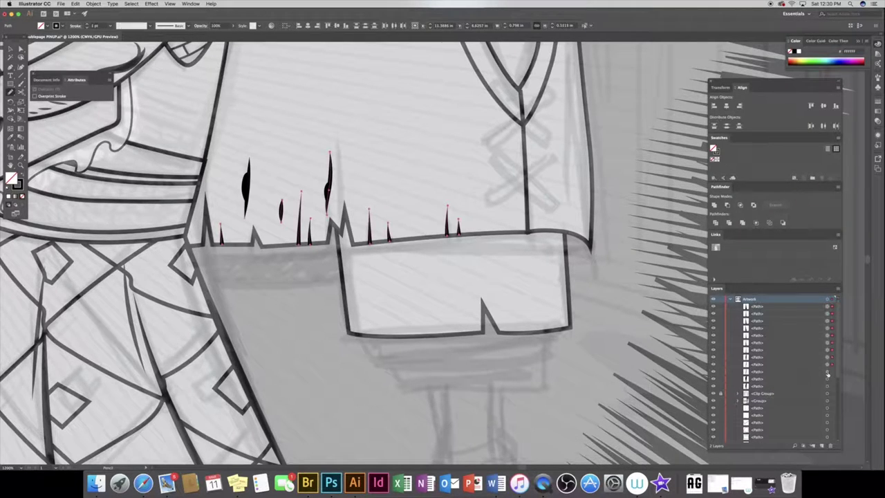
{"action": "left_click", "coordinate": [21, 174]}
{"action": "key", "text": "ctrl+g"}
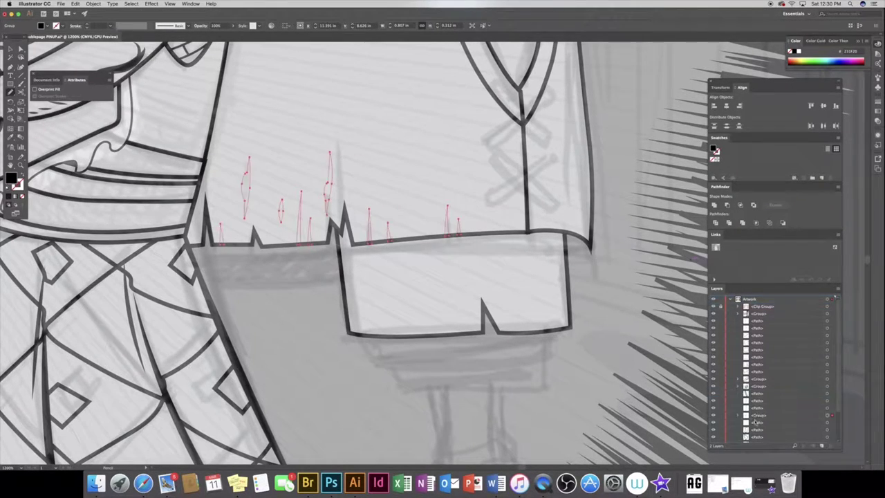
Paint a black Blob Brush shadow across the hem and send it to the back
{"action": "key", "text": "b"}
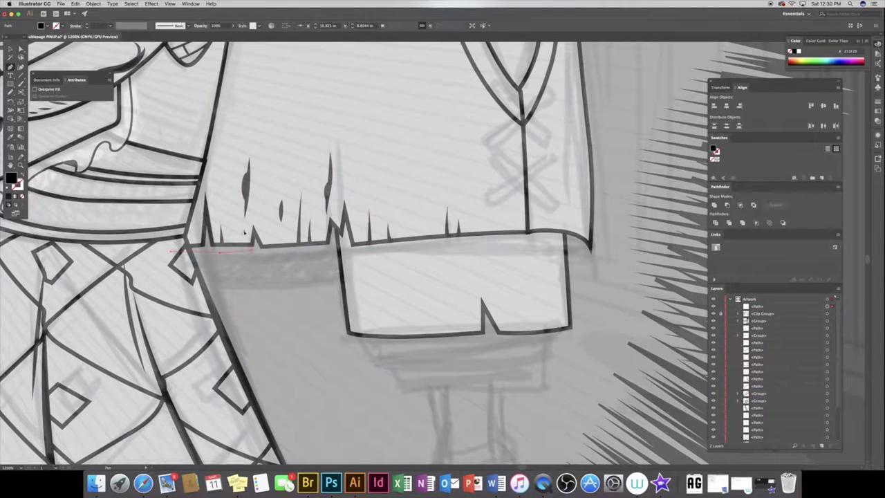
{"action": "left_click_drag", "start_coordinate": [173, 250], "coordinate": [167, 214]}
{"action": "left_click_drag", "start_coordinate": [747, 335], "coordinate": [751, 437]}
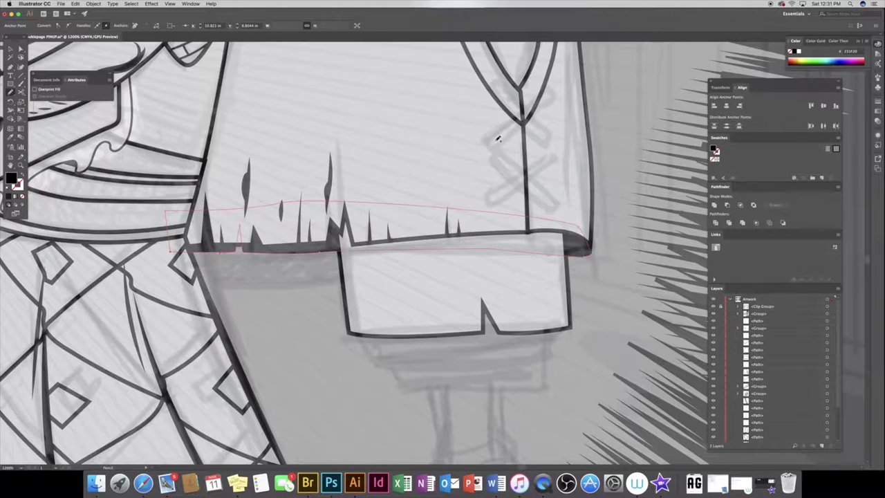
Brush two X laces on the placket, outline them as white shapes, and shrink them
{"action": "left_click_drag", "start_coordinate": [497, 138], "coordinate": [551, 97]}
{"action": "left_click_drag", "start_coordinate": [493, 206], "coordinate": [552, 161]}
{"action": "left_click_drag", "start_coordinate": [481, 99], "coordinate": [552, 136]}
{"action": "left_click_drag", "start_coordinate": [489, 168], "coordinate": [551, 202]}
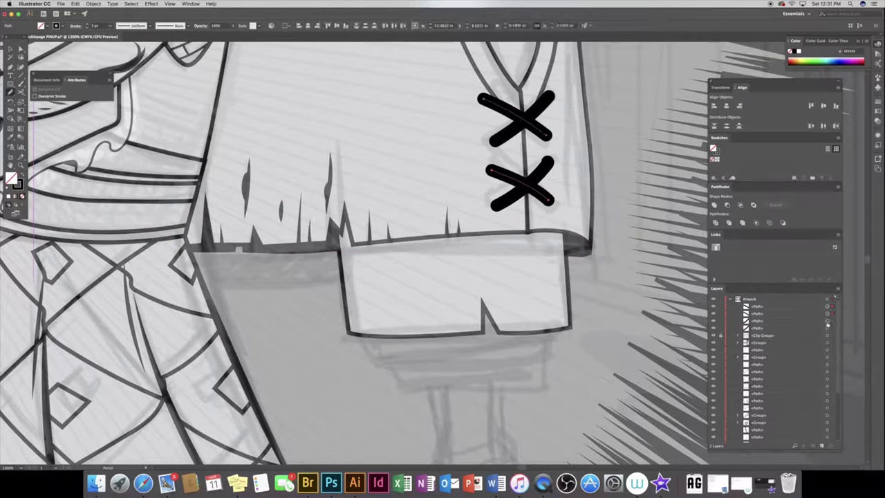
{"action": "left_click", "coordinate": [94, 3]}
{"action": "left_click", "coordinate": [121, 103]}
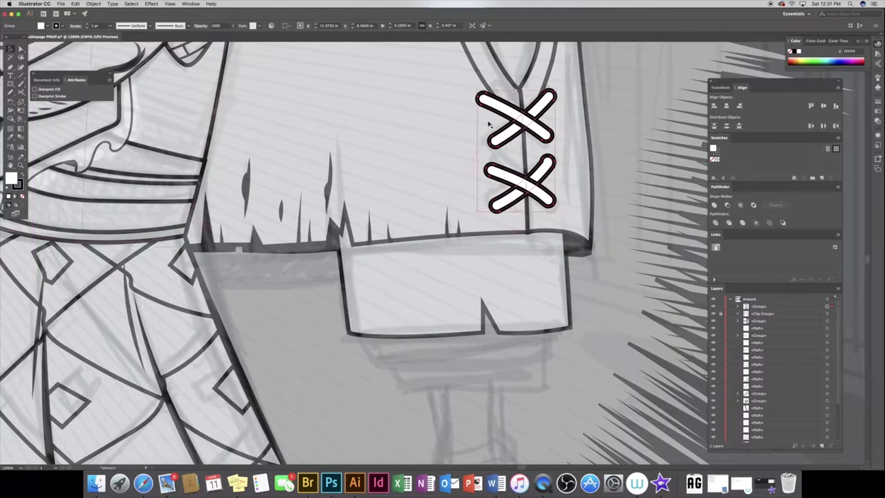
{"action": "left_click_drag", "start_coordinate": [555, 89], "coordinate": [551, 128]}
{"action": "left_click", "coordinate": [611, 150]}
Ink hatching up the cuff's lower-left corner and left edge
{"action": "left_click_drag", "start_coordinate": [366, 332], "coordinate": [349, 321]}
{"action": "left_click_drag", "start_coordinate": [370, 325], "coordinate": [344, 302]}
{"action": "left_click_drag", "start_coordinate": [373, 310], "coordinate": [343, 294]}
{"action": "left_click_drag", "start_coordinate": [372, 303], "coordinate": [341, 265]}
{"action": "left_click_drag", "start_coordinate": [368, 267], "coordinate": [339, 251]}
{"action": "mouse_move", "coordinate": [364, 254]}
{"action": "left_mouse_down"}
{"action": "mouse_move", "coordinate": [339, 238]}
{"action": "mouse_move", "coordinate": [339, 226]}
{"action": "left_mouse_up"}
{"action": "left_click_drag", "start_coordinate": [351, 232], "coordinate": [342, 216]}
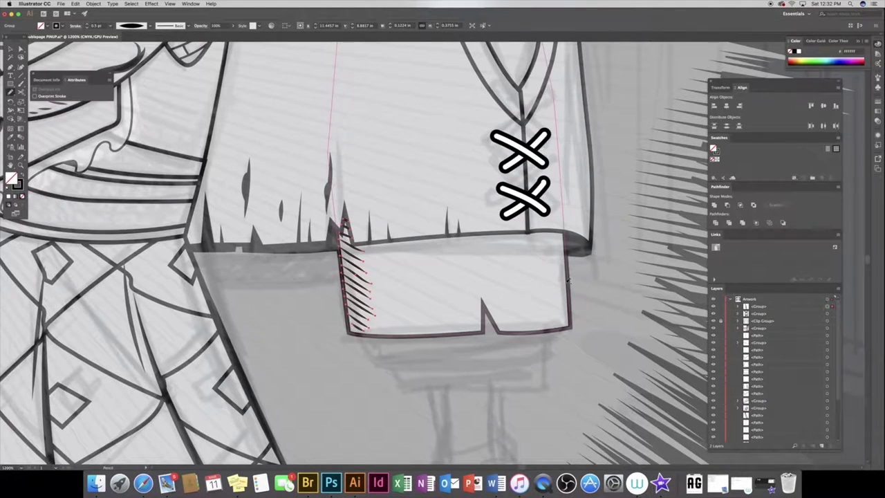
Hatch down the cuff's right edge, group those strokes, and zoom out to the full vest
{"action": "left_click_drag", "start_coordinate": [563, 233], "coordinate": [539, 237]}
{"action": "left_click_drag", "start_coordinate": [565, 240], "coordinate": [537, 246]}
{"action": "left_click_drag", "start_coordinate": [564, 249], "coordinate": [535, 254]}
{"action": "left_click_drag", "start_coordinate": [561, 256], "coordinate": [536, 271]}
{"action": "left_click_drag", "start_coordinate": [564, 269], "coordinate": [534, 279]}
{"action": "left_click_drag", "start_coordinate": [564, 277], "coordinate": [533, 286]}
{"action": "left_click_drag", "start_coordinate": [564, 283], "coordinate": [531, 293]}
{"action": "left_click_drag", "start_coordinate": [830, 313], "coordinate": [828, 384]}
{"action": "key", "text": "ctrl+g"}
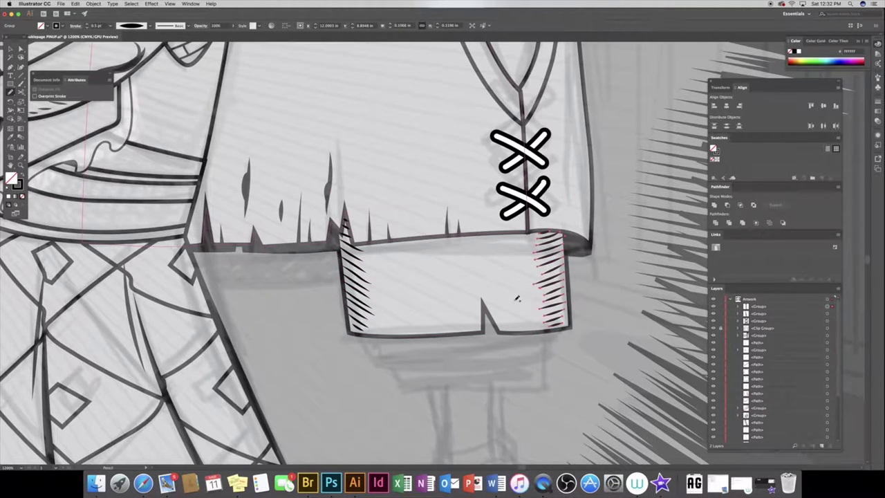
{"action": "scroll", "coordinate": [483, 205], "scroll_direction": "up", "scroll_amount": 5}
{"action": "scroll", "coordinate": [483, 204], "scroll_direction": "up", "scroll_amount": 5}
{"action": "key", "text": "ctrl+minus"}
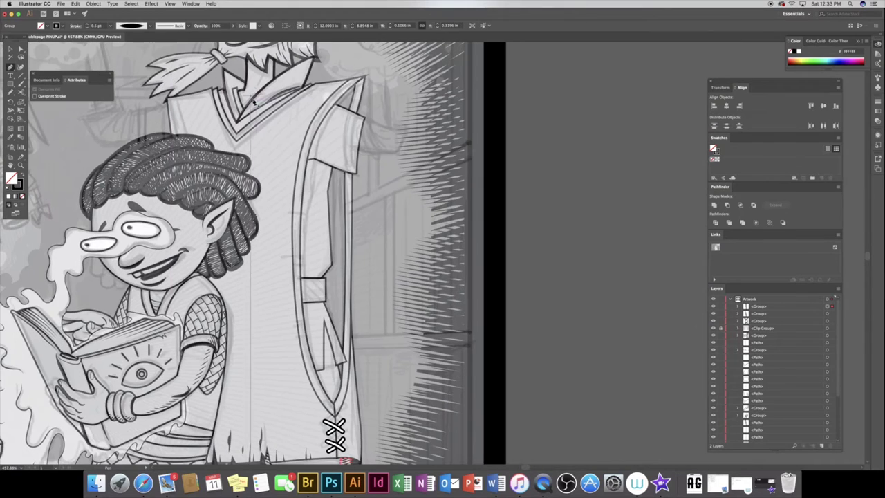
Close a black-filled shadow shape inside the vest opening and send it to the back
{"action": "key", "text": "p"}
{"action": "left_click", "coordinate": [350, 247]}
{"action": "key", "text": "shift+x"}
{"action": "key", "text": "ctrl+shift+bracketleft"}
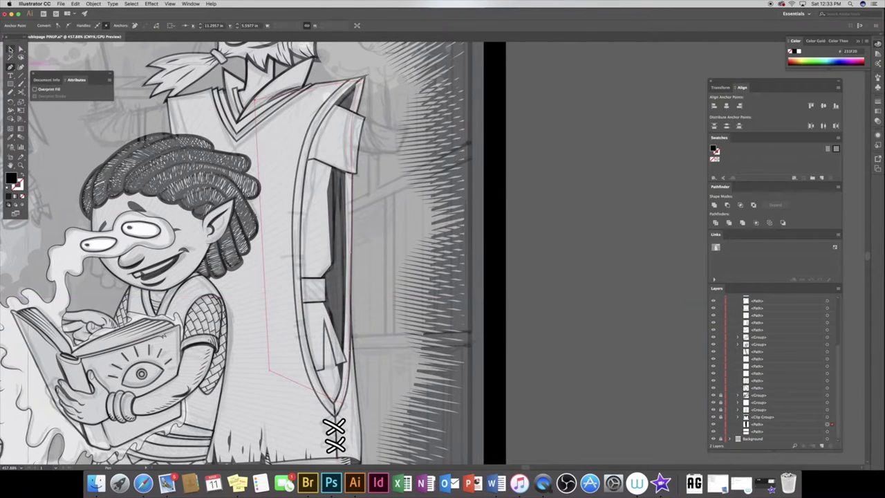
{"action": "key", "text": "ctrl+shift+a"}
{"action": "scroll", "coordinate": [359, 241], "scroll_direction": "down", "scroll_amount": 3}
{"action": "scroll", "coordinate": [359, 241], "scroll_direction": "up", "scroll_amount": 5}
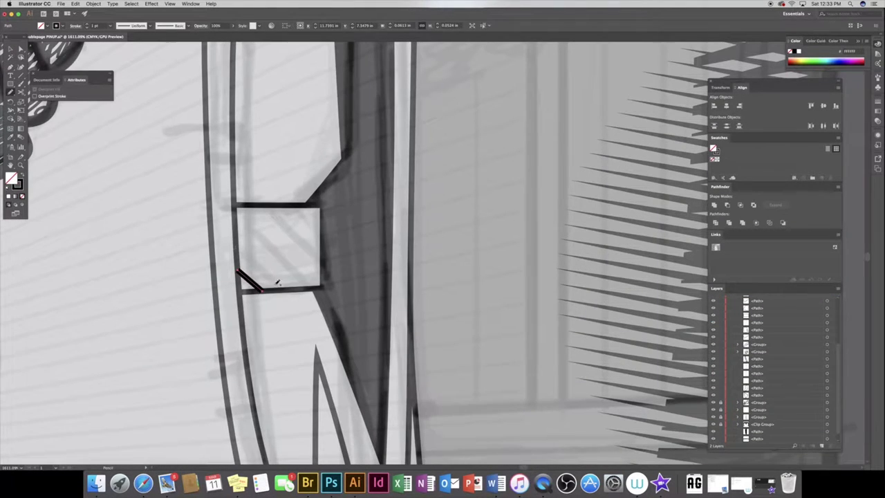
Hatch the small rectangle with three diagonal strokes and group them
{"action": "left_click_drag", "start_coordinate": [235, 252], "coordinate": [283, 291]}
{"action": "left_click_drag", "start_coordinate": [234, 235], "coordinate": [305, 289]}
{"action": "mouse_move", "coordinate": [233, 218]}
{"action": "left_mouse_down"}
{"action": "mouse_move", "coordinate": [321, 282]}
{"action": "mouse_move", "coordinate": [328, 236]}
{"action": "left_mouse_up"}
{"action": "key", "text": "ctrl+g"}
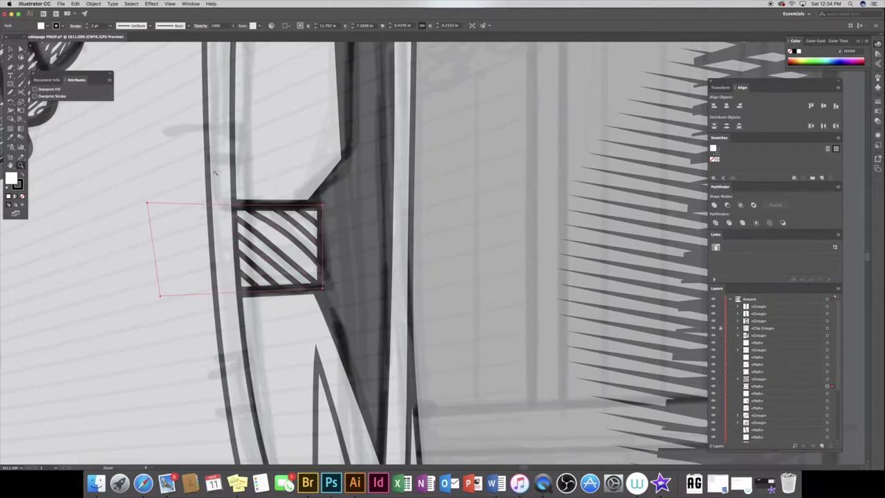
Ink the pocket's V stroke, edge and diagonal hatching with a 1 pt brush, grouped
{"action": "key", "text": "ctrl+z"}
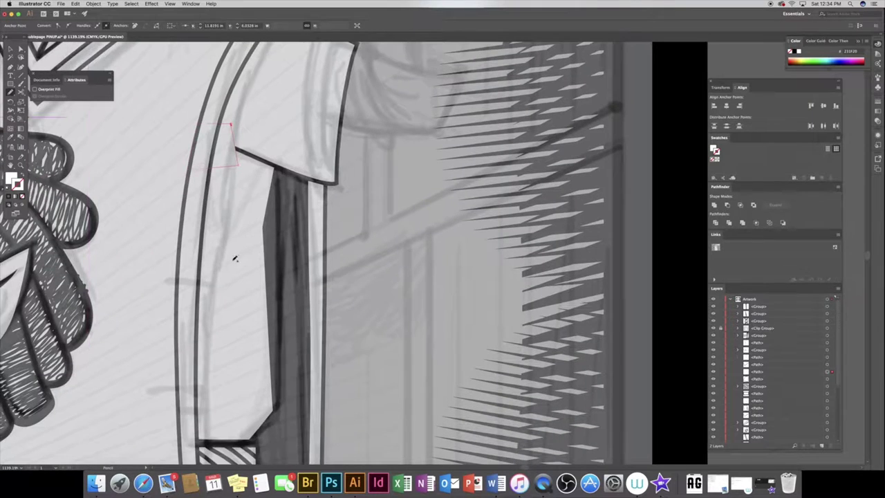
{"action": "left_click_drag", "start_coordinate": [222, 235], "coordinate": [253, 233]}
{"action": "left_click_drag", "start_coordinate": [244, 197], "coordinate": [301, 282]}
{"action": "left_click_drag", "start_coordinate": [280, 154], "coordinate": [257, 200]}
{"action": "mouse_move", "coordinate": [293, 197]}
{"action": "left_mouse_down"}
{"action": "mouse_move", "coordinate": [257, 222]}
{"action": "mouse_move", "coordinate": [266, 237]}
{"action": "mouse_move", "coordinate": [240, 319]}
{"action": "left_mouse_up"}
{"action": "left_click", "coordinate": [137, 26]}
{"action": "left_click", "coordinate": [107, 38]}
{"action": "scroll", "coordinate": [129, 177], "scroll_direction": "down", "scroll_amount": 5}
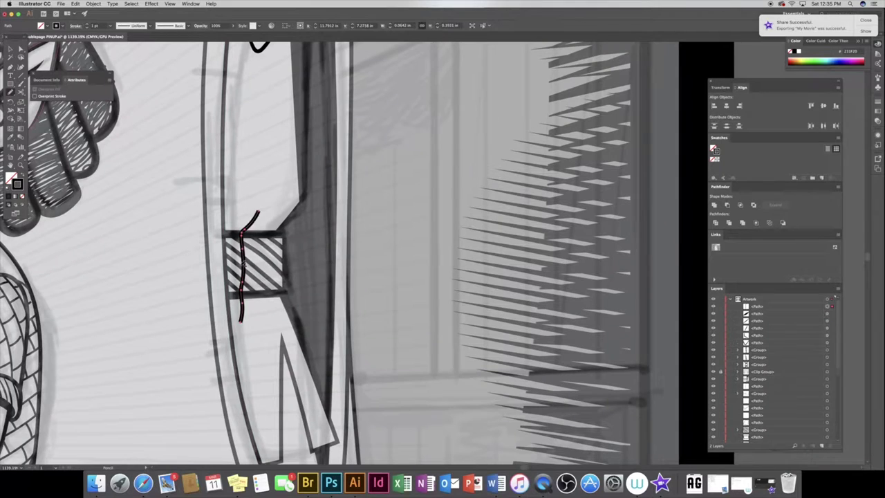
{"action": "key", "text": "ctrl+g"}
Move the pocket group lower in the stacking order and reset default colours
{"action": "key", "text": "ctrl+0"}
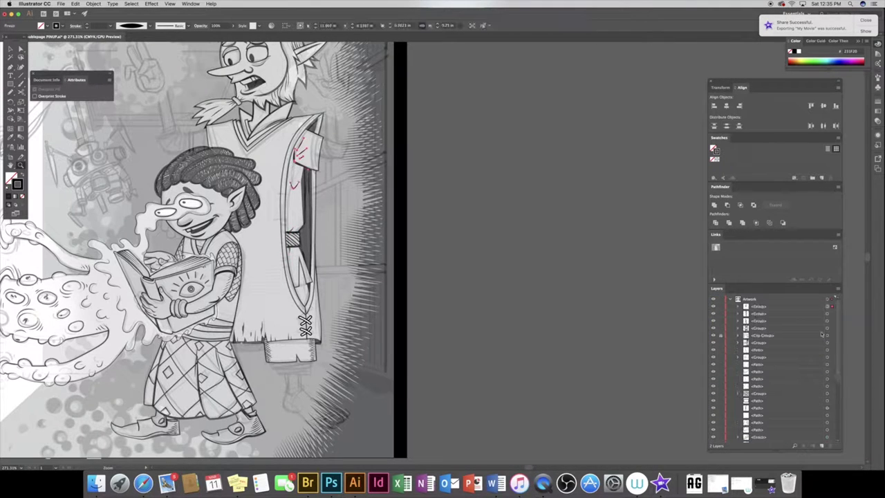
{"action": "left_click_drag", "start_coordinate": [763, 387], "coordinate": [763, 375]}
{"action": "left_click", "coordinate": [296, 157], "text": "shift"}
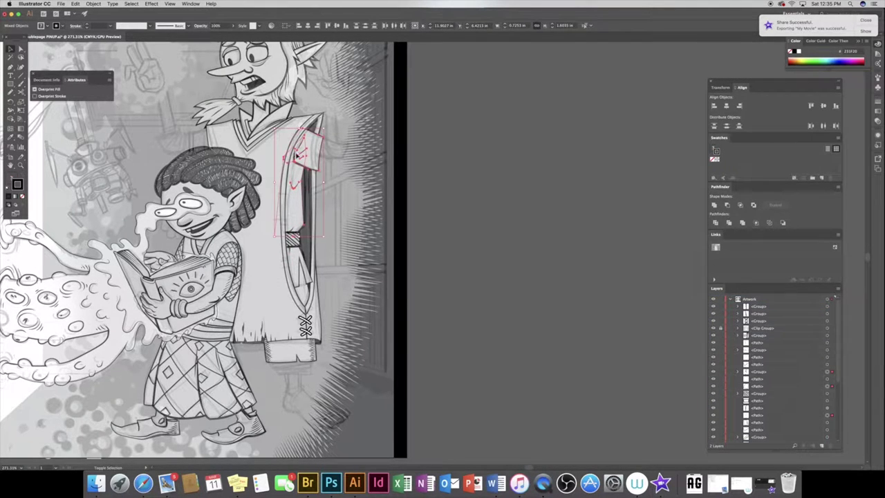
{"action": "left_click", "coordinate": [435, 173]}
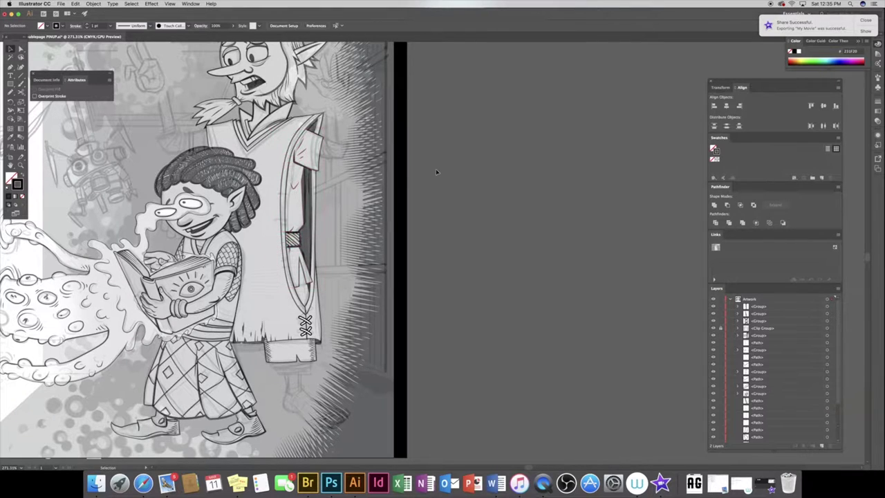
{"action": "key", "text": "d"}
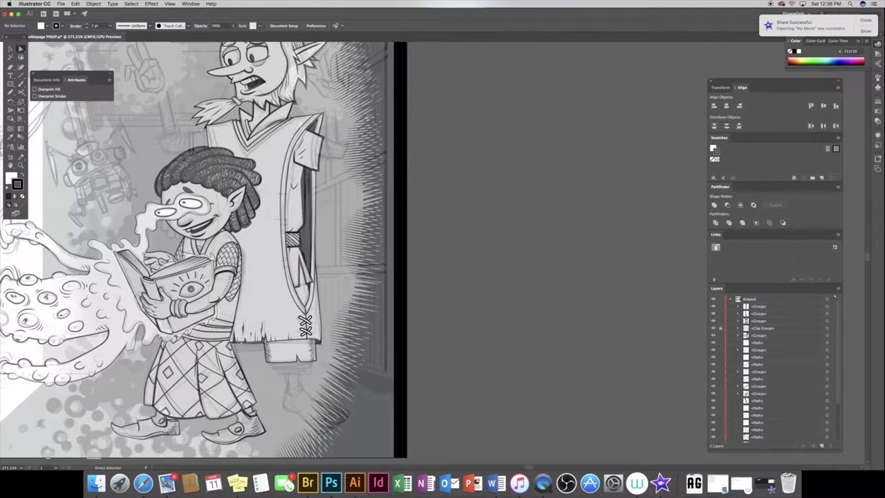
{"action": "left_click_drag", "start_coordinate": [345, 295], "coordinate": [384, 284]}
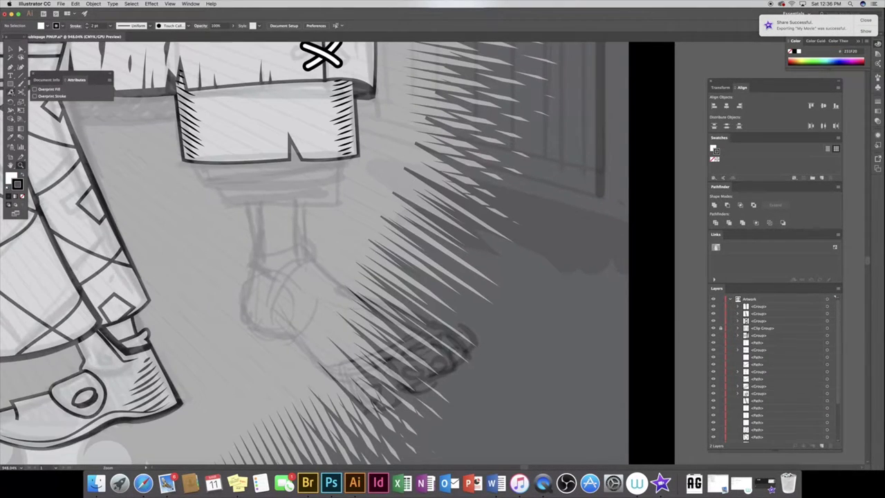
Draw the white leg under the hem, extend it into a foot, and arrange it
{"action": "left_click_drag", "start_coordinate": [229, 112], "coordinate": [231, 115]}
{"action": "left_click", "coordinate": [93, 3]}
{"action": "left_click", "coordinate": [183, 33]}
{"action": "left_click_drag", "start_coordinate": [461, 324], "coordinate": [313, 248]}
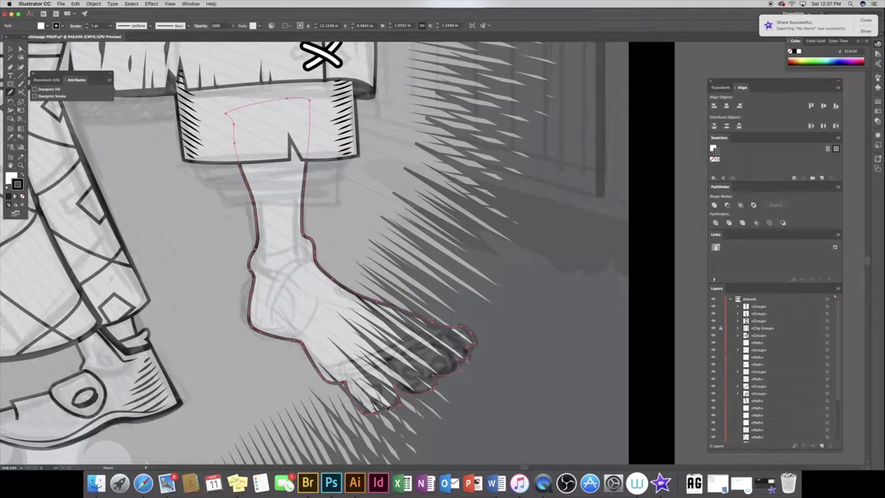
{"action": "left_click_drag", "start_coordinate": [761, 401], "coordinate": [768, 380]}
{"action": "left_click", "coordinate": [150, 191]}
Add a tapered shading stroke down the shin and check the wizard group selection
{"action": "mouse_move", "coordinate": [263, 278]}
{"action": "left_mouse_down"}
{"action": "mouse_move", "coordinate": [261, 240]}
{"action": "mouse_move", "coordinate": [306, 117]}
{"action": "left_mouse_up"}
{"action": "scroll", "coordinate": [806, 354], "scroll_direction": "up", "scroll_amount": 5}
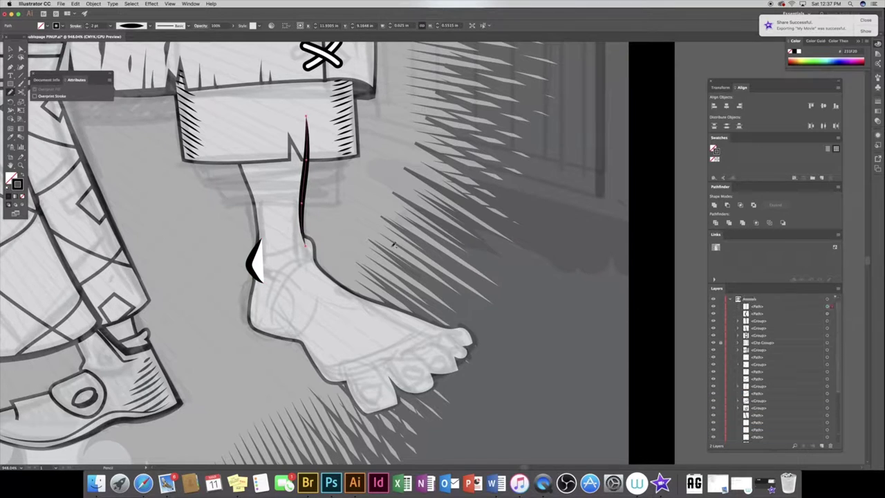
{"action": "key", "text": "super+minus"}
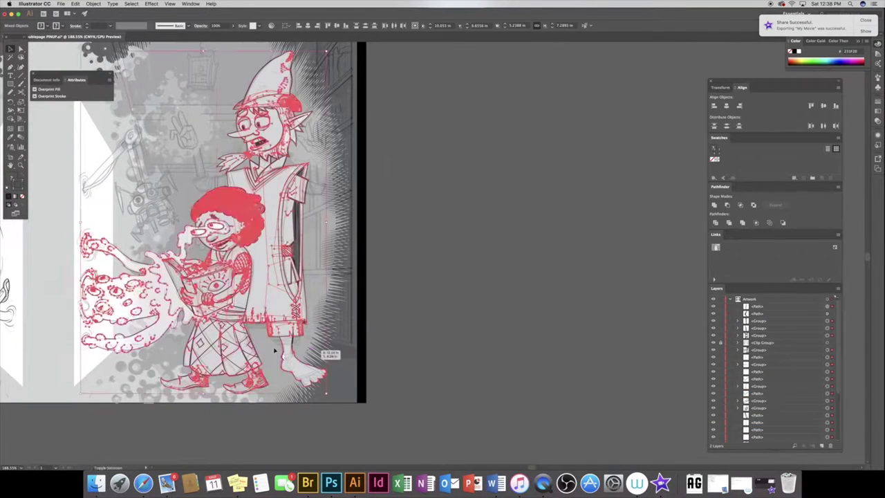
{"action": "left_click_drag", "start_coordinate": [385, 88], "coordinate": [303, 391]}
{"action": "left_click", "coordinate": [372, 211]}
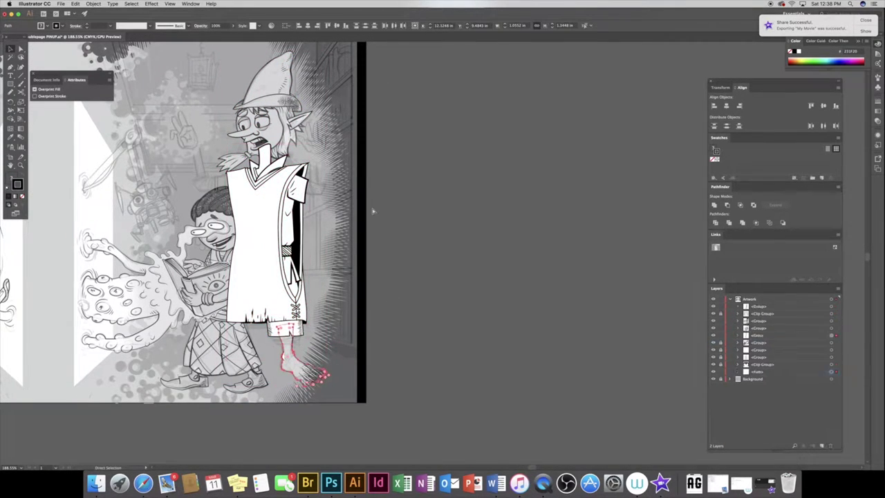
{"action": "left_click", "coordinate": [265, 201]}
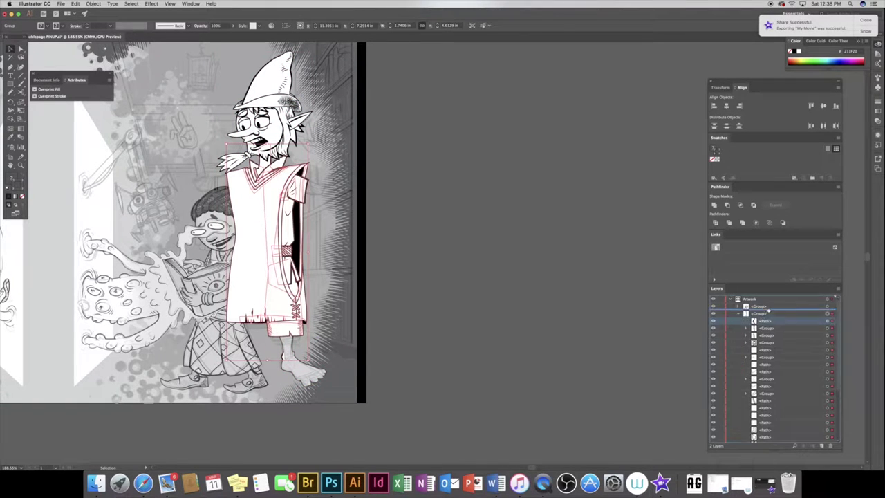
{"action": "left_click", "coordinate": [265, 201]}
{"action": "key", "text": "super+shift+a"}
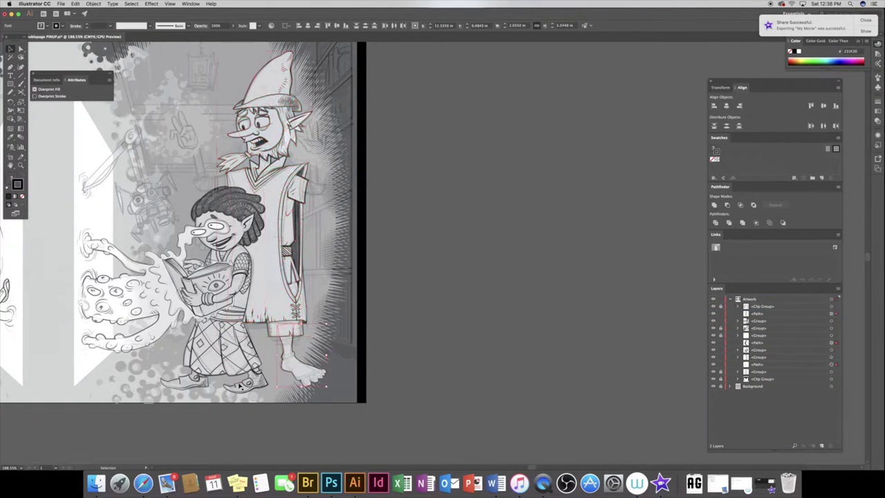
{"action": "left_click", "coordinate": [21, 50]}
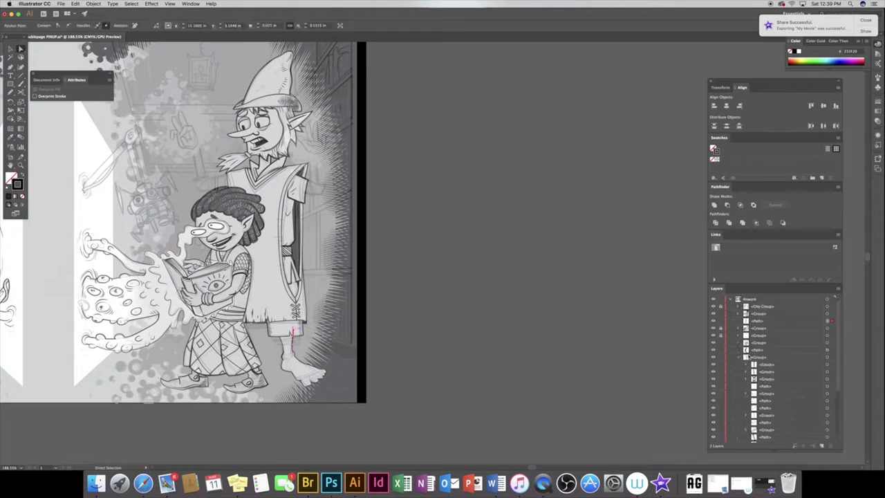
Outline the heel and three toes, with a stroke profile and white fill
{"action": "scroll", "coordinate": [304, 374], "scroll_direction": "up", "scroll_amount": 10}
{"action": "left_click", "coordinate": [213, 304]}
{"action": "left_click_drag", "start_coordinate": [168, 239], "coordinate": [249, 325]}
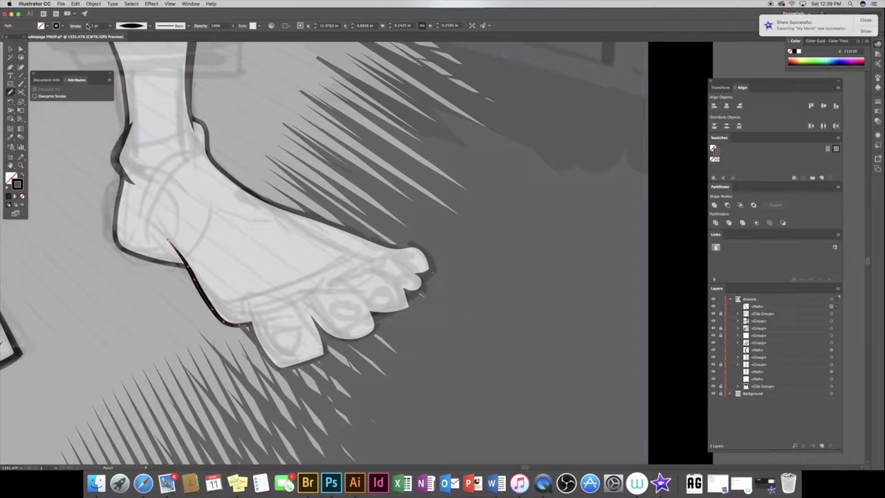
{"action": "left_click_drag", "start_coordinate": [274, 294], "coordinate": [280, 369]}
{"action": "left_click_drag", "start_coordinate": [337, 276], "coordinate": [327, 342]}
{"action": "left_click_drag", "start_coordinate": [246, 304], "coordinate": [267, 356]}
{"action": "left_click_drag", "start_coordinate": [354, 261], "coordinate": [384, 316]}
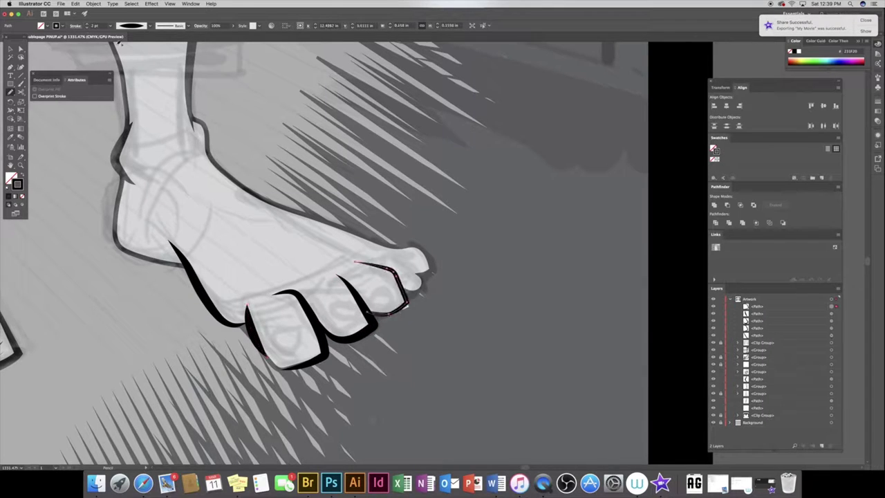
{"action": "mouse_move", "coordinate": [314, 279]}
{"action": "left_mouse_down"}
{"action": "mouse_move", "coordinate": [377, 266]}
{"action": "mouse_move", "coordinate": [424, 291]}
{"action": "left_mouse_up"}
{"action": "left_click", "coordinate": [148, 25]}
{"action": "left_click", "coordinate": [111, 67]}
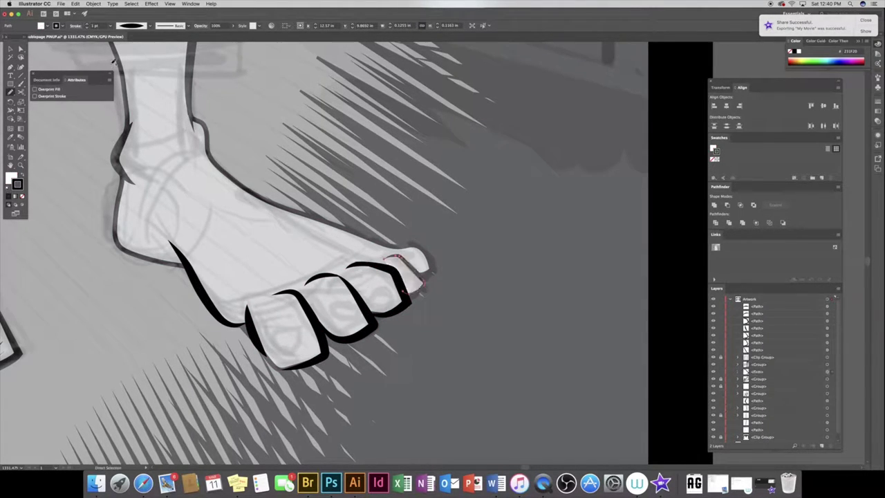
Add crease lines above the toes, white toenails on three toes, and the big toe's edge
{"action": "left_click_drag", "start_coordinate": [254, 264], "coordinate": [272, 284]}
{"action": "left_click_drag", "start_coordinate": [280, 249], "coordinate": [311, 277]}
{"action": "left_click_drag", "start_coordinate": [311, 242], "coordinate": [385, 268]}
{"action": "left_click_drag", "start_coordinate": [284, 354], "coordinate": [282, 351]}
{"action": "left_click_drag", "start_coordinate": [336, 311], "coordinate": [335, 315]}
{"action": "left_click_drag", "start_coordinate": [374, 294], "coordinate": [372, 296]}
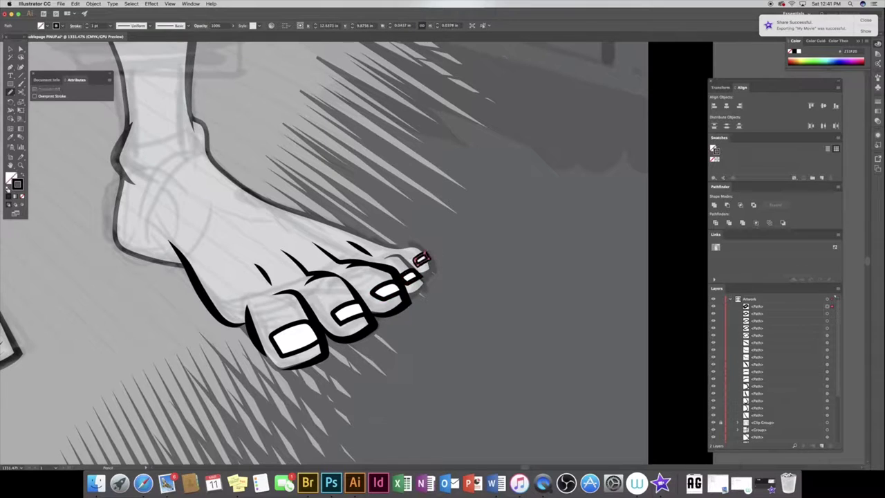
{"action": "left_click_drag", "start_coordinate": [207, 304], "coordinate": [338, 350]}
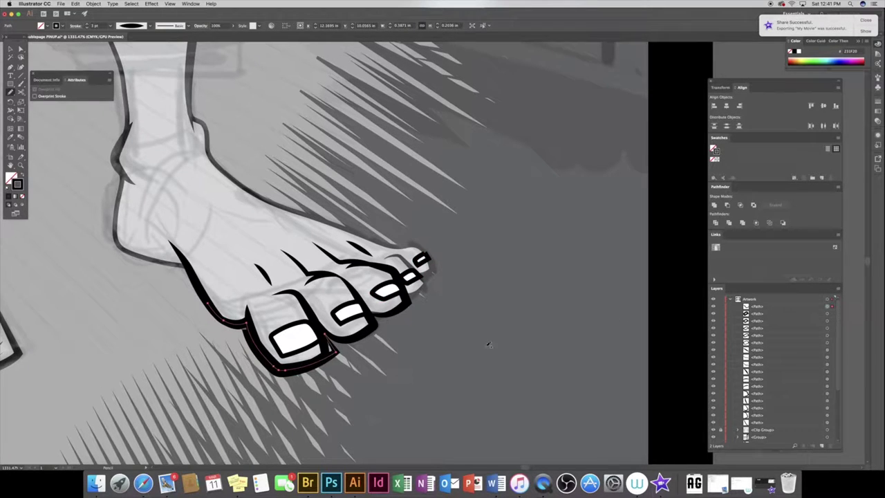
Move the toe and toenail paths behind the toe shading in the Layers panel
{"action": "left_click", "coordinate": [828, 371], "text": "shift"}
{"action": "left_click_drag", "start_coordinate": [827, 429], "coordinate": [760, 427]}
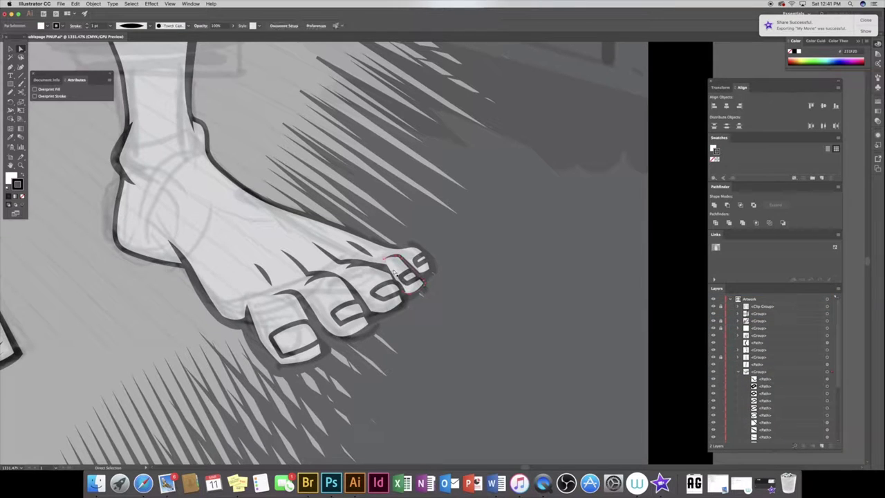
{"action": "left_click", "coordinate": [646, 305]}
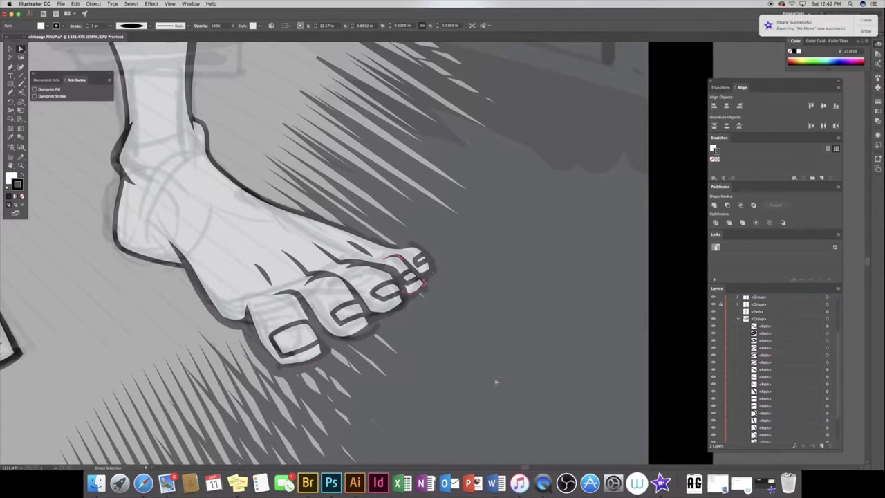
{"action": "scroll", "coordinate": [274, 328], "scroll_direction": "up", "scroll_amount": 3}
Add a thick shading stroke along the heel and trace the shorts hem line
{"action": "left_click_drag", "start_coordinate": [251, 342], "coordinate": [296, 382]}
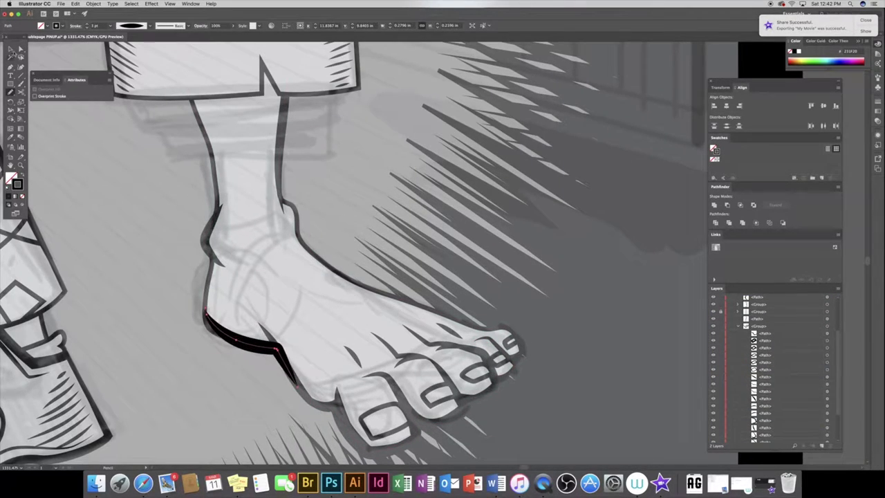
{"action": "scroll", "coordinate": [294, 370], "scroll_direction": "up", "scroll_amount": 3}
{"action": "left_click_drag", "start_coordinate": [222, 188], "coordinate": [316, 185]}
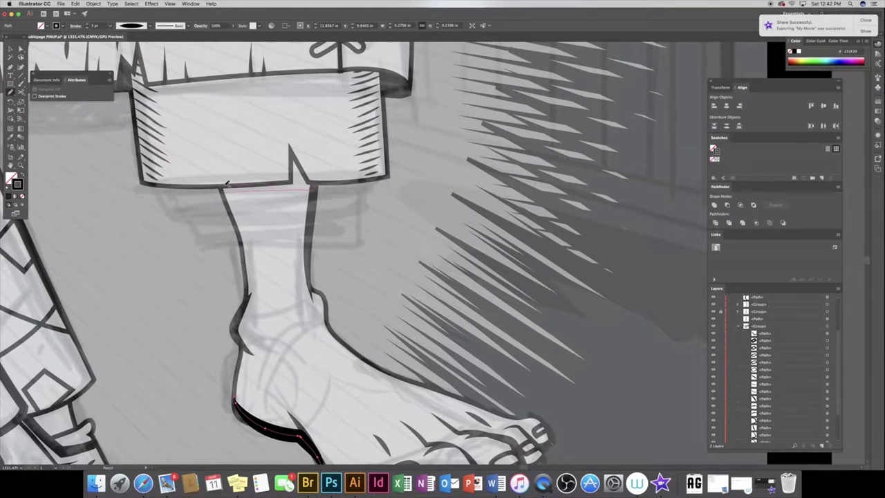
{"action": "scroll", "coordinate": [227, 184], "scroll_direction": "down", "scroll_amount": 5}
{"action": "scroll", "coordinate": [803, 326], "scroll_direction": "up", "scroll_amount": 3}
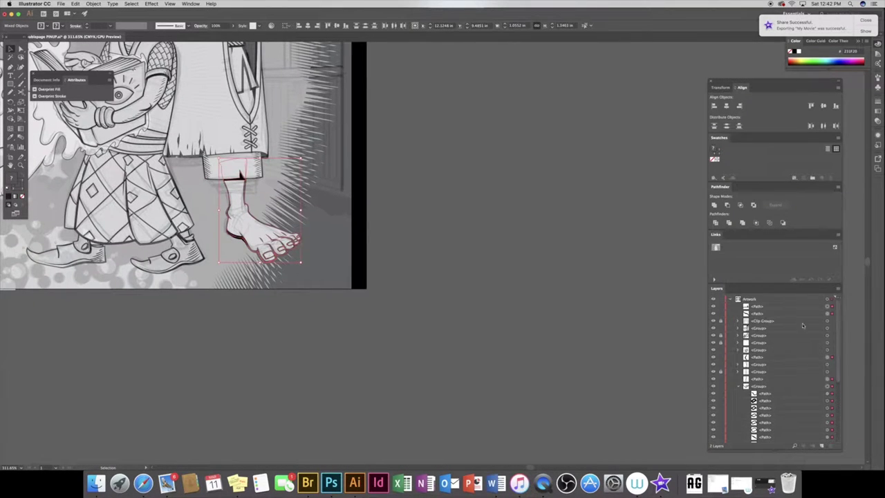
Deselect the foot artwork and zoom in on the wizard's shoulder area
{"action": "key", "text": "ctrl+shift+a"}
{"action": "scroll", "coordinate": [396, 275], "scroll_direction": "down", "scroll_amount": 3}
{"action": "left_click_drag", "start_coordinate": [378, 242], "coordinate": [397, 275]}
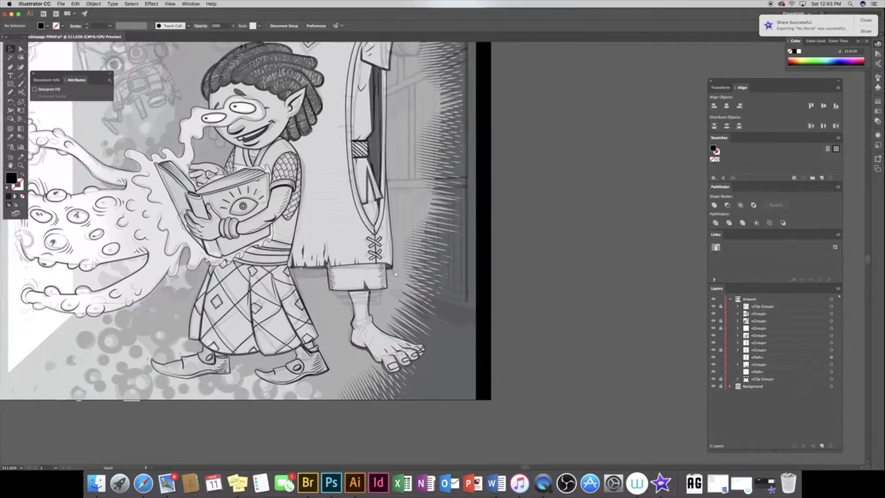
{"action": "scroll", "coordinate": [392, 282], "scroll_direction": "up", "scroll_amount": 5}
{"action": "scroll", "coordinate": [42, 171], "scroll_direction": "down", "scroll_amount": 3}
{"action": "left_click", "coordinate": [19, 50]}
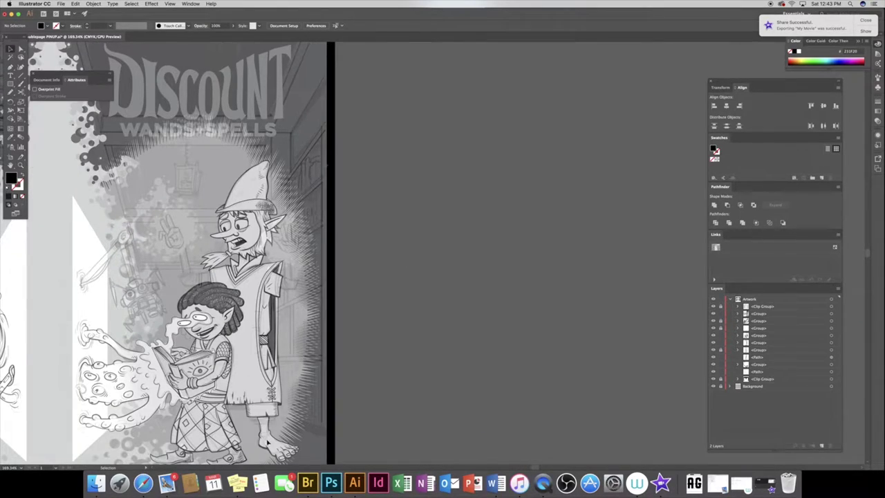
{"action": "key", "text": "z"}
{"action": "left_click_drag", "start_coordinate": [147, 294], "coordinate": [405, 213]}
Pencil the sleeve shape on the wizard's arm and send it behind the kid's hair
{"action": "key", "text": "n"}
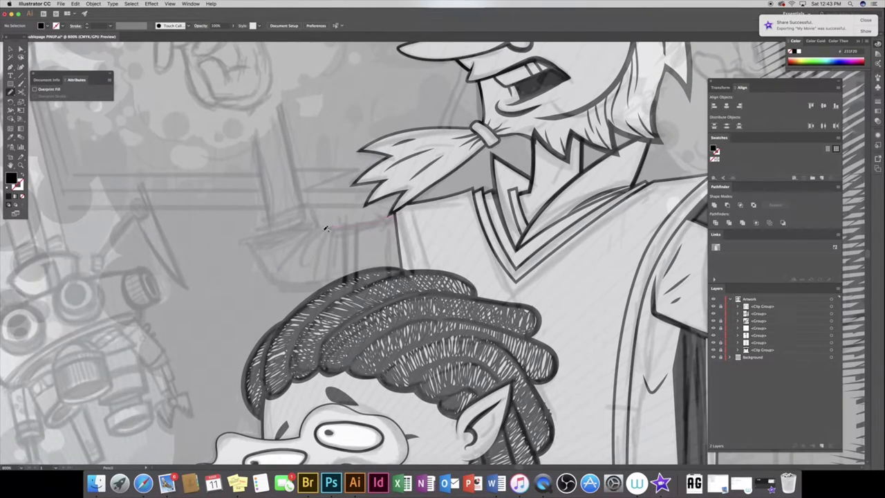
{"action": "left_click_drag", "start_coordinate": [251, 233], "coordinate": [249, 235]}
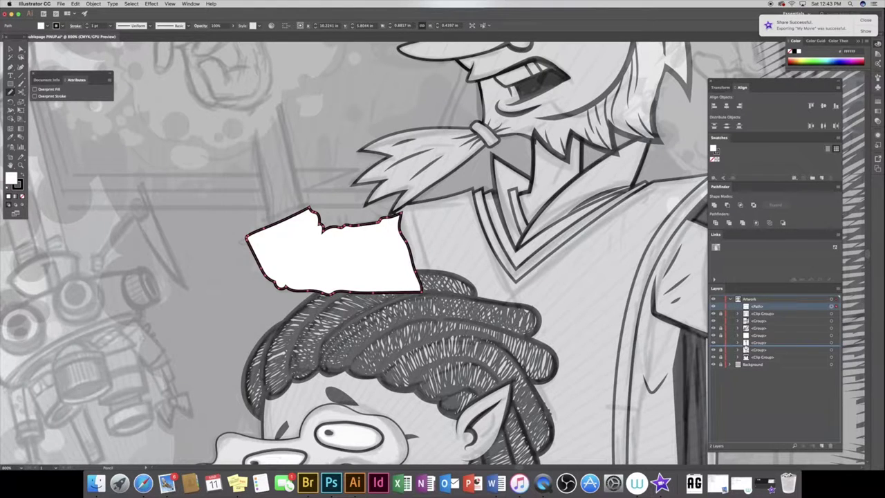
{"action": "key", "text": "ctrl+bracketleft"}
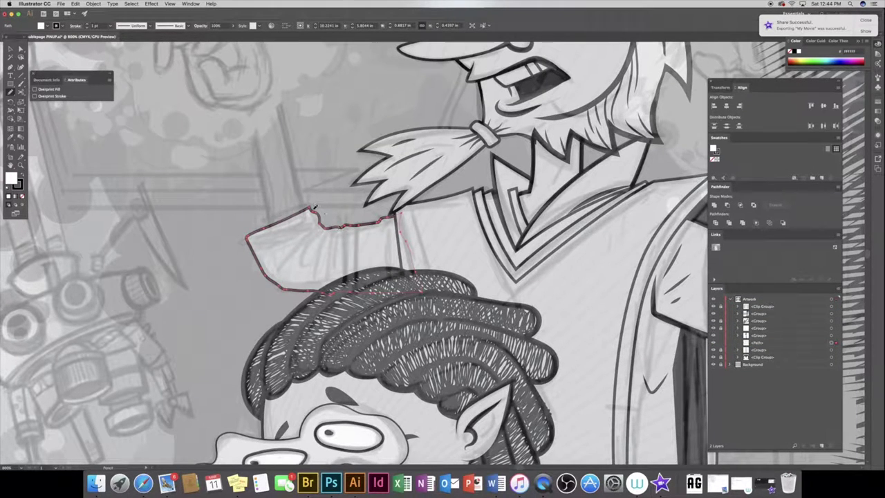
Hatch across the sleeve with five strokes and group them
{"action": "left_click_drag", "start_coordinate": [388, 231], "coordinate": [397, 293]}
{"action": "left_click_drag", "start_coordinate": [354, 240], "coordinate": [384, 297]}
{"action": "left_click_drag", "start_coordinate": [319, 227], "coordinate": [271, 250]}
{"action": "left_click_drag", "start_coordinate": [323, 228], "coordinate": [295, 266]}
{"action": "mouse_move", "coordinate": [321, 231]}
{"action": "left_mouse_down"}
{"action": "mouse_move", "coordinate": [289, 271]}
{"action": "mouse_move", "coordinate": [332, 282]}
{"action": "left_mouse_up"}
{"action": "left_click", "coordinate": [761, 328], "text": "shift"}
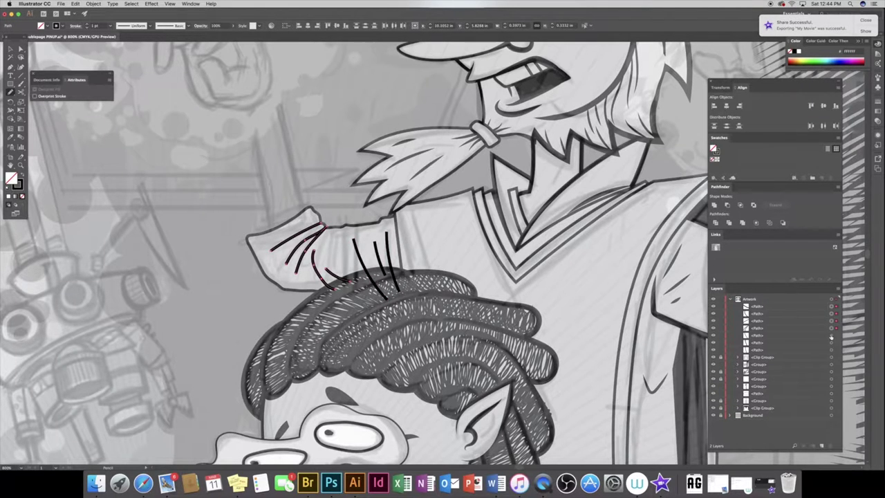
{"action": "key", "text": "ctrl+g"}
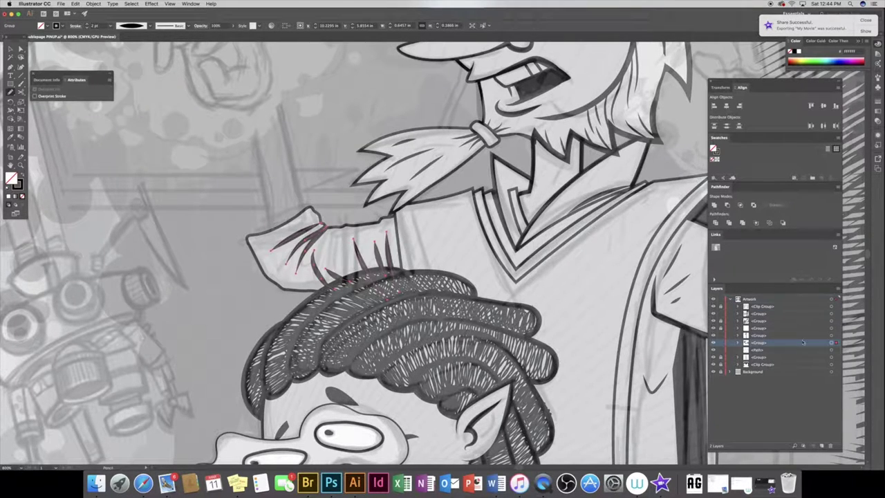
Give the hatching a heavier brush and clip it inside the sleeve shape
{"action": "left_click_drag", "start_coordinate": [252, 273], "coordinate": [323, 220]}
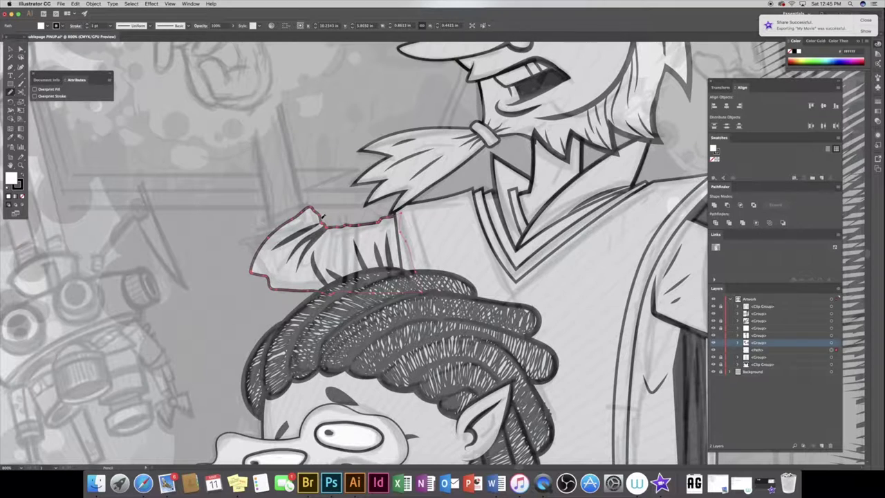
{"action": "left_click", "coordinate": [137, 25]}
{"action": "left_click", "coordinate": [139, 52]}
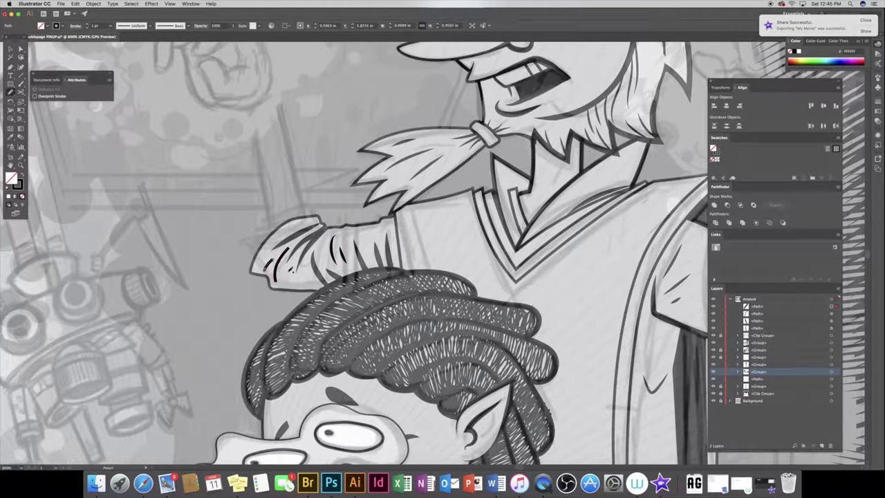
{"action": "key", "text": "ctrl+7"}
{"action": "key", "text": "a"}
{"action": "left_click", "coordinate": [81, 125]}
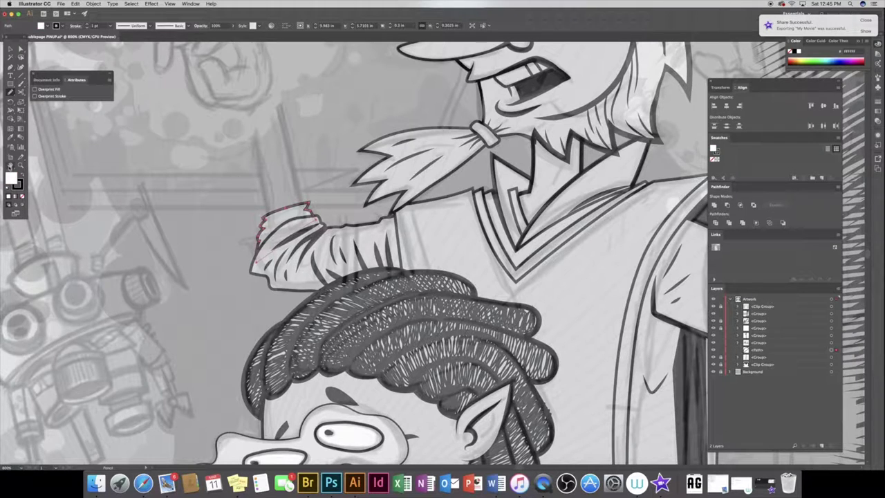
Bring the wizard's face into view and select the sleeve shape
{"action": "left_click_drag", "start_coordinate": [268, 217], "coordinate": [236, 318]}
{"action": "key", "text": "v"}
{"action": "left_click", "coordinate": [235, 318]}
Pen a four-corner forearm shape and send it behind the sleeve
{"action": "key", "text": "n"}
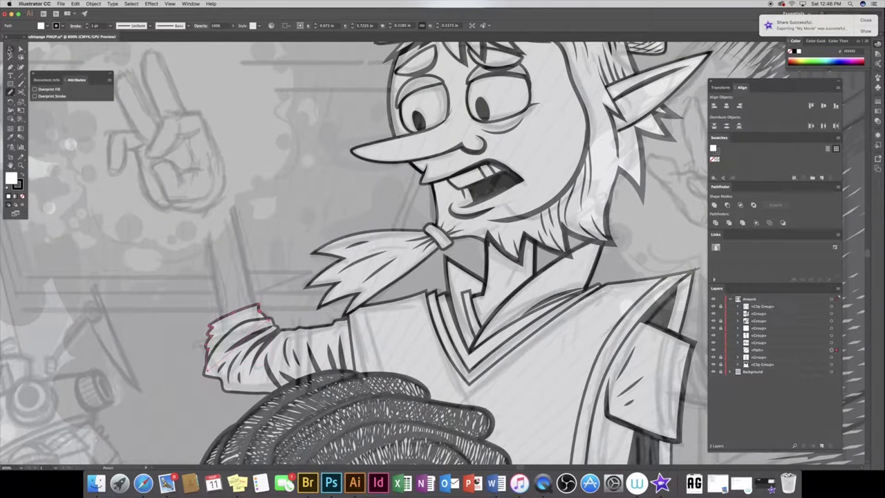
{"action": "key", "text": "p"}
{"action": "left_click", "coordinate": [196, 204]}
{"action": "left_click", "coordinate": [218, 356]}
{"action": "left_click", "coordinate": [263, 321]}
{"action": "left_click", "coordinate": [217, 190]}
{"action": "left_click", "coordinate": [196, 204]}
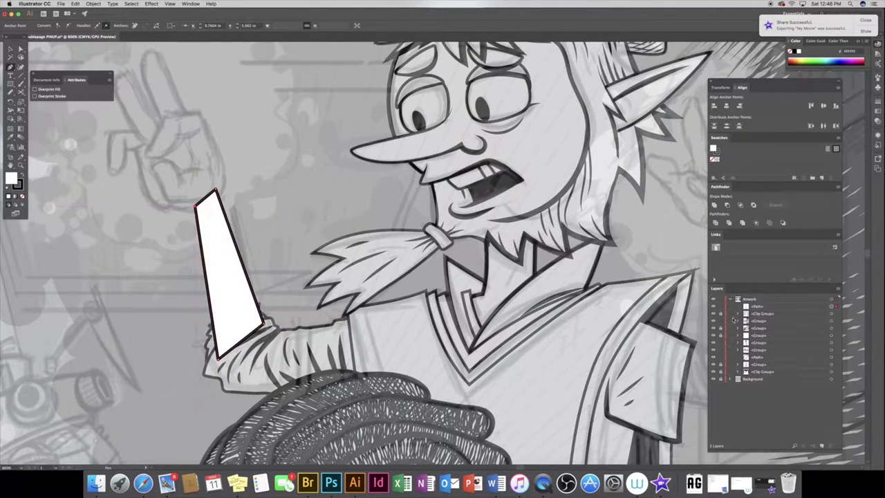
{"action": "key", "text": "ctrl+shift+["}
Pencil the V-sign hand outline with a tapered width profile
{"action": "key", "text": "n"}
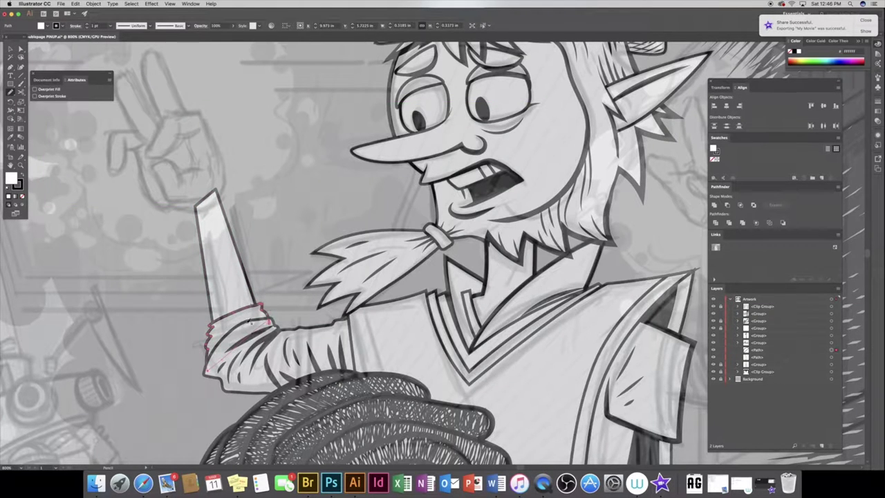
{"action": "scroll", "coordinate": [145, 168], "scroll_direction": "up", "scroll_amount": 3}
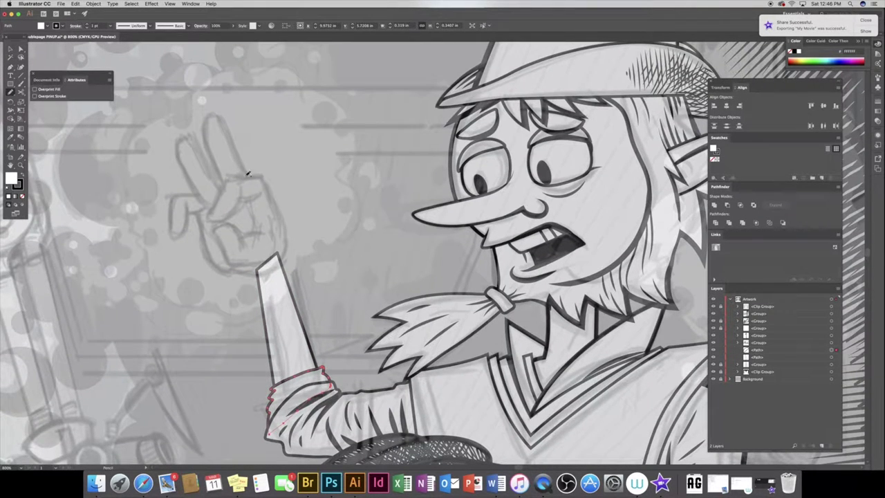
{"action": "mouse_move", "coordinate": [239, 148]}
{"action": "left_mouse_down"}
{"action": "mouse_move", "coordinate": [223, 175]}
{"action": "mouse_move", "coordinate": [244, 202]}
{"action": "mouse_move", "coordinate": [235, 215]}
{"action": "left_mouse_up"}
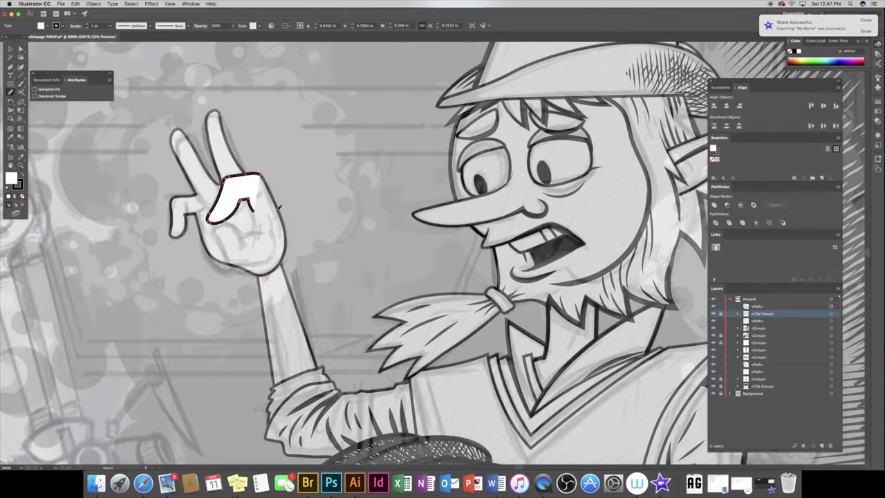
{"action": "left_click", "coordinate": [131, 26]}
{"action": "left_click", "coordinate": [125, 43]}
{"action": "key", "text": "ctrl+shift+a"}
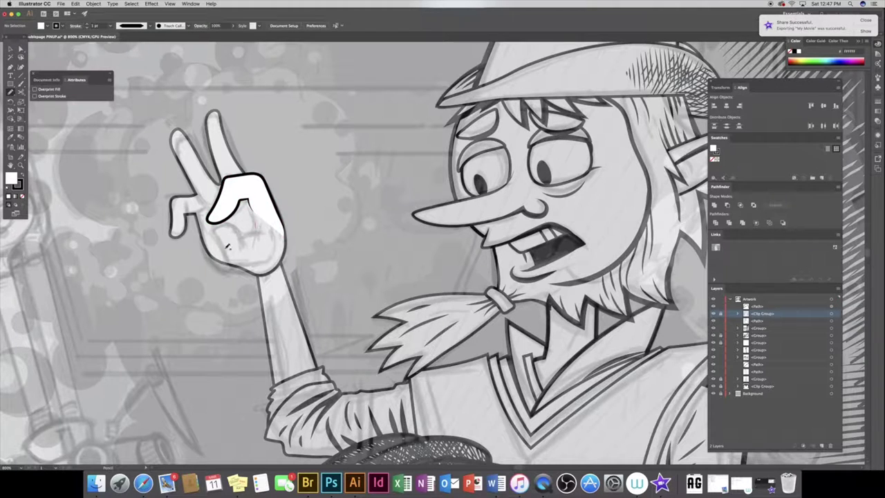
Add tapered curved lines across the palm and finger, and fill the lower small finger
{"action": "left_click_drag", "start_coordinate": [226, 245], "coordinate": [254, 226]}
{"action": "left_click", "coordinate": [131, 25]}
{"action": "left_click", "coordinate": [126, 42]}
{"action": "mouse_move", "coordinate": [209, 119]}
{"action": "left_mouse_down"}
{"action": "mouse_move", "coordinate": [221, 182]}
{"action": "mouse_move", "coordinate": [173, 135]}
{"action": "left_mouse_up"}
{"action": "key", "text": "ctrl+7"}
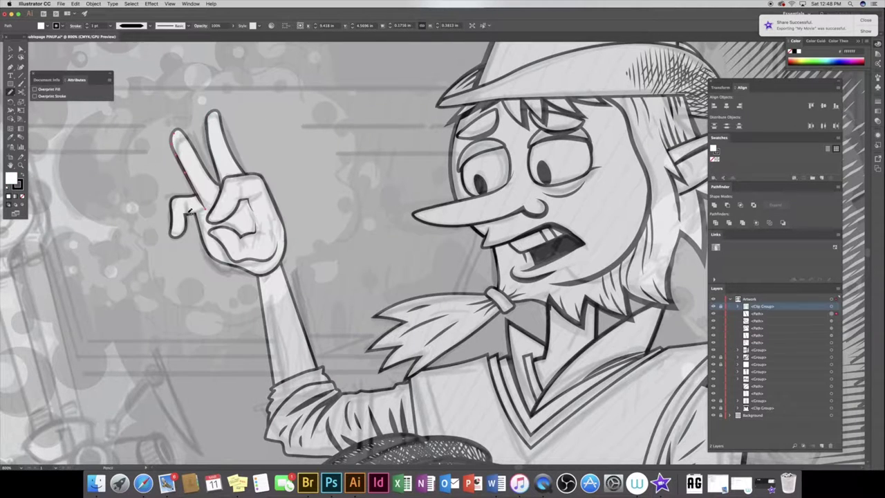
{"action": "left_click_drag", "start_coordinate": [188, 205], "coordinate": [176, 236]}
Draw the palm crease, a knuckle line, and nails on the little, index and middle fingertips
{"action": "left_click_drag", "start_coordinate": [239, 190], "coordinate": [240, 251]}
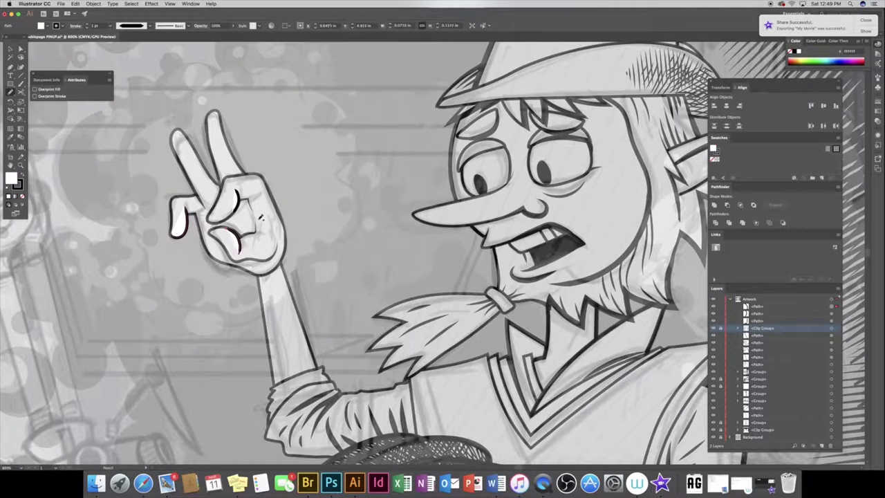
{"action": "left_click_drag", "start_coordinate": [236, 201], "coordinate": [259, 186]}
{"action": "left_click_drag", "start_coordinate": [180, 222], "coordinate": [173, 235]}
{"action": "mouse_move", "coordinate": [223, 207]}
{"action": "left_mouse_down"}
{"action": "mouse_move", "coordinate": [211, 216]}
{"action": "mouse_move", "coordinate": [214, 240]}
{"action": "left_mouse_up"}
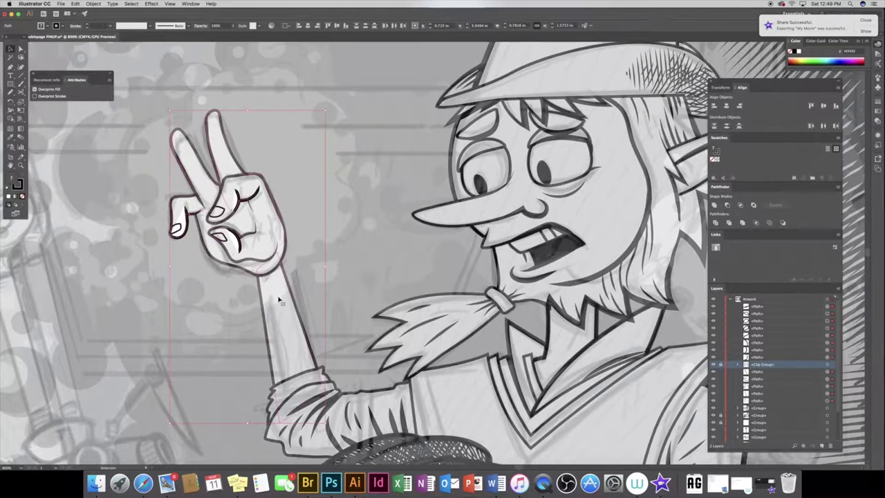
{"action": "left_click", "coordinate": [761, 306]}
{"action": "key", "text": "ctrl+shift+a"}
Draw a white hand shape with a thumb, raised finger, fingertip and third finger
{"action": "scroll", "coordinate": [399, 167], "scroll_direction": "down", "scroll_amount": 3}
{"action": "scroll", "coordinate": [399, 168], "scroll_direction": "up", "scroll_amount": 4}
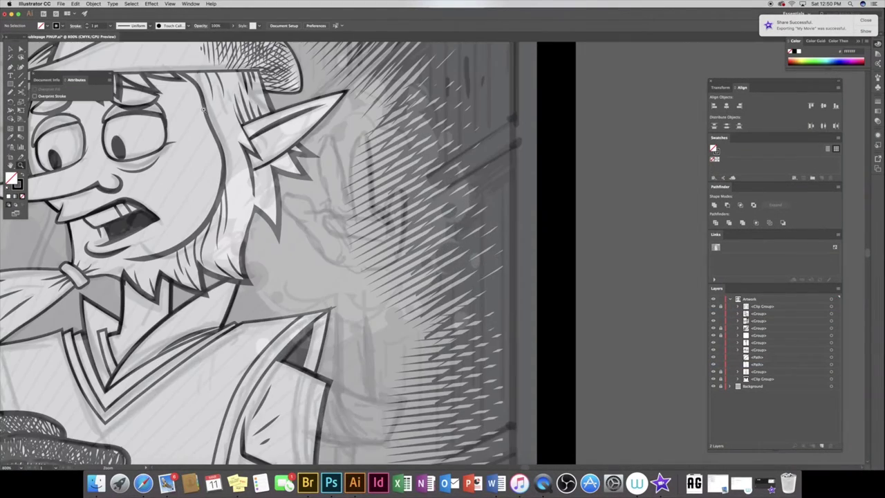
{"action": "left_click_drag", "start_coordinate": [406, 230], "coordinate": [331, 192]}
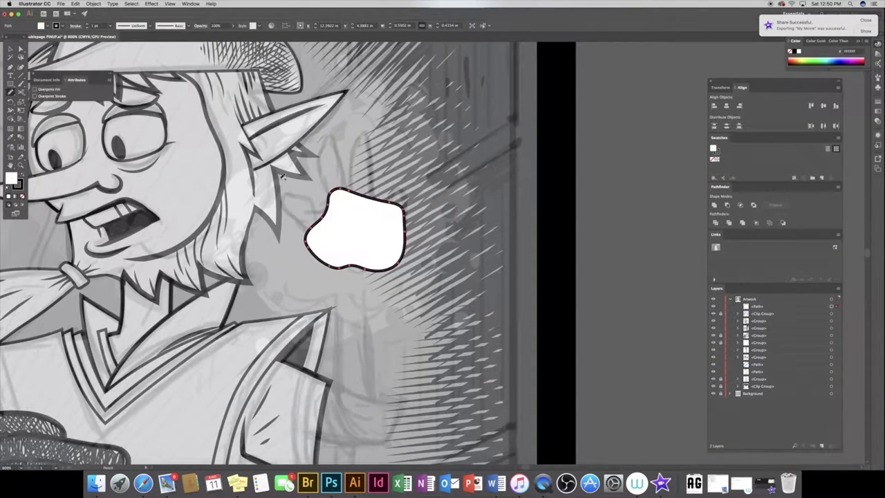
{"action": "left_click_drag", "start_coordinate": [296, 220], "coordinate": [330, 199]}
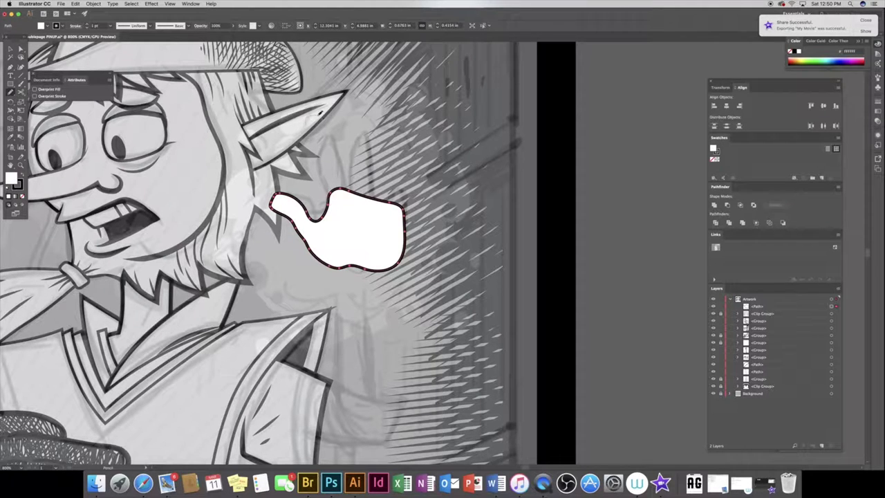
{"action": "left_click_drag", "start_coordinate": [319, 114], "coordinate": [322, 197]}
{"action": "left_click_drag", "start_coordinate": [390, 210], "coordinate": [379, 167]}
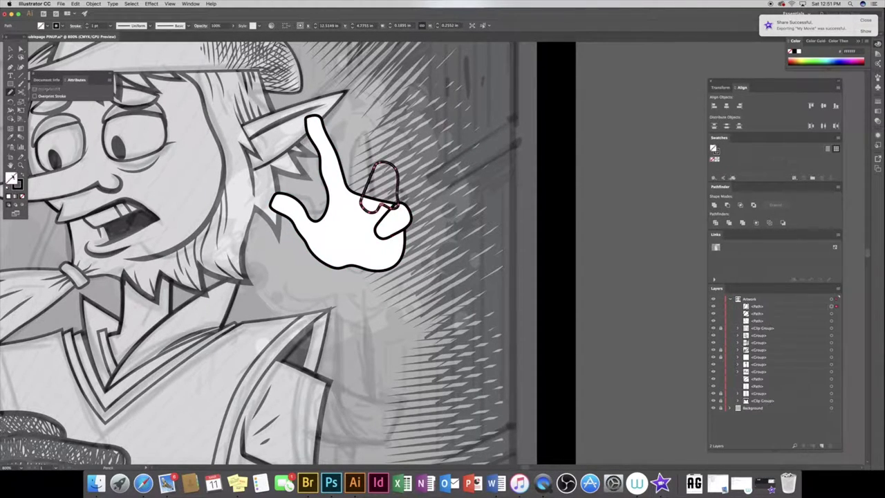
{"action": "mouse_move", "coordinate": [380, 154]}
{"action": "left_mouse_down"}
{"action": "mouse_move", "coordinate": [363, 191]}
{"action": "mouse_move", "coordinate": [380, 161]}
{"action": "mouse_move", "coordinate": [388, 181]}
{"action": "left_mouse_up"}
Widen the index finger and add detail strokes on the middle, ring and pinky fingers and palm
{"action": "left_click", "coordinate": [302, 133]}
{"action": "left_click_drag", "start_coordinate": [314, 138], "coordinate": [359, 137]}
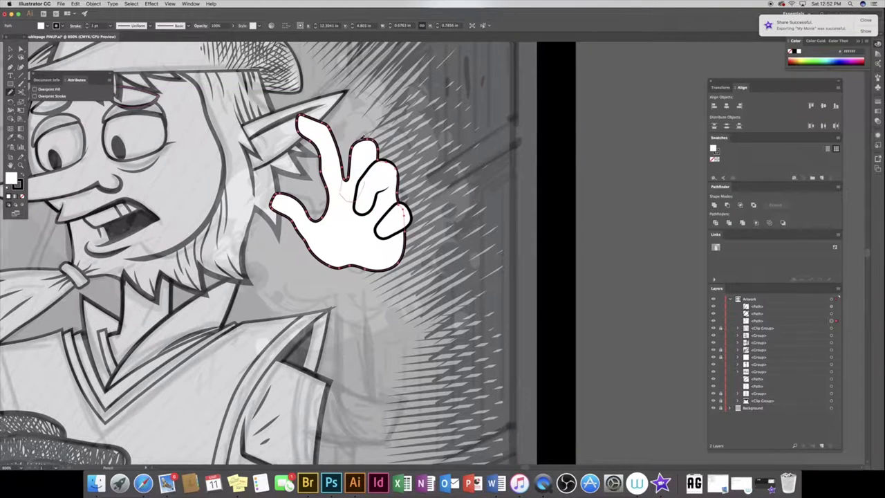
{"action": "left_click_drag", "start_coordinate": [343, 197], "coordinate": [376, 149]}
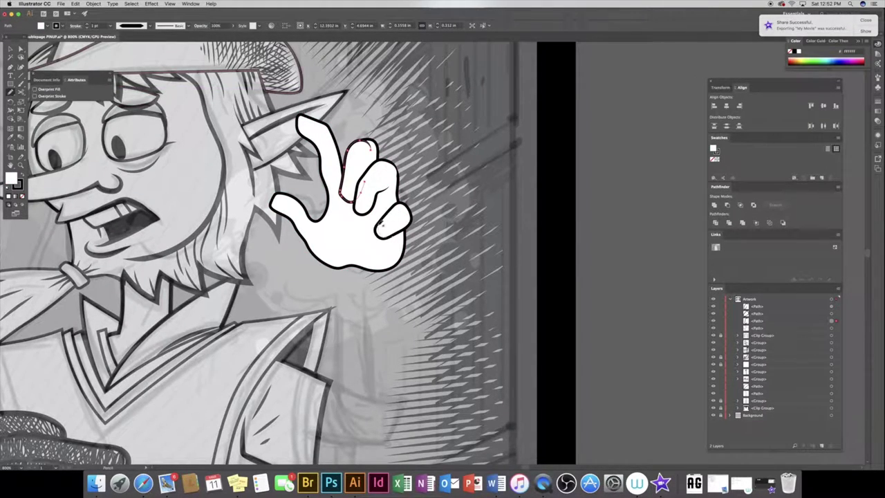
{"action": "left_click_drag", "start_coordinate": [382, 224], "coordinate": [379, 236]}
{"action": "left_click_drag", "start_coordinate": [371, 202], "coordinate": [361, 209]}
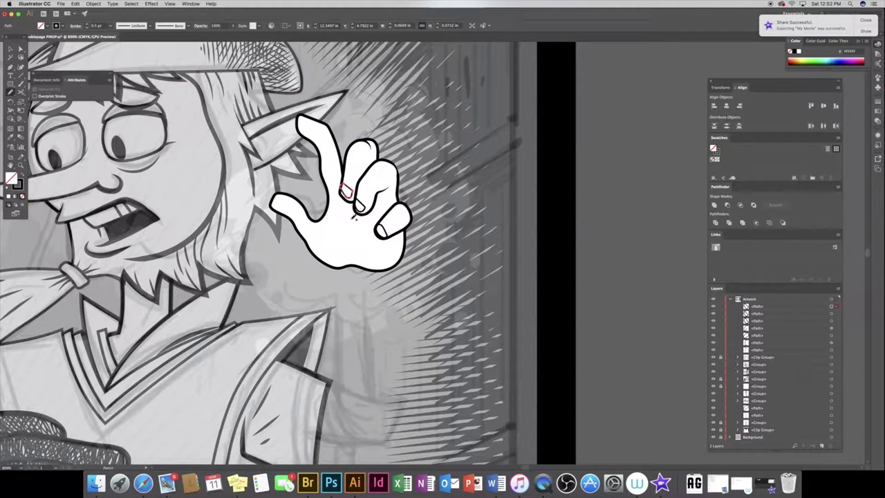
{"action": "left_click_drag", "start_coordinate": [346, 234], "coordinate": [386, 271]}
{"action": "left_click_drag", "start_coordinate": [373, 216], "coordinate": [388, 246]}
Add a line between the fingers and a small palm crease
{"action": "left_click", "coordinate": [758, 351]}
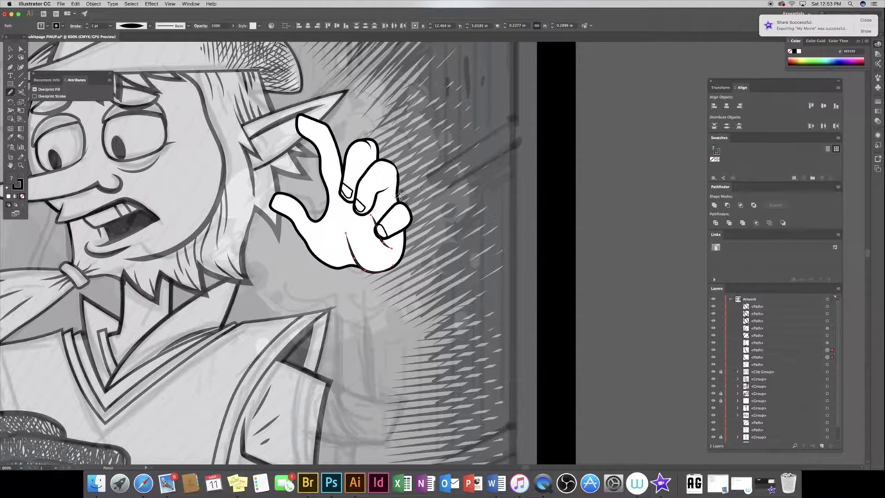
{"action": "left_click_drag", "start_coordinate": [382, 206], "coordinate": [360, 192]}
{"action": "left_click_drag", "start_coordinate": [303, 201], "coordinate": [296, 213]}
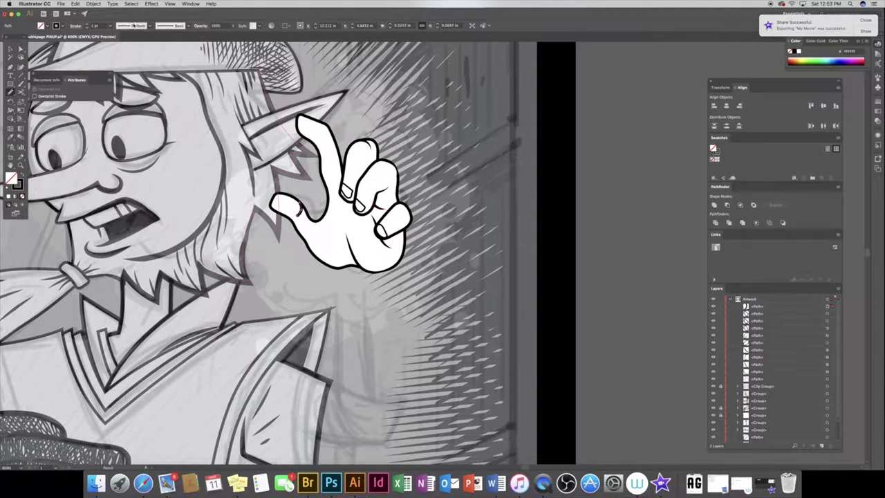
{"action": "left_click", "coordinate": [132, 25]}
{"action": "key", "text": "Escape"}
{"action": "key", "text": "v"}
{"action": "key", "text": "super+a"}
{"action": "key", "text": "b"}
{"action": "key", "text": "super+shift+a"}
Undo a stray finger stroke, restore the pinky, then ink ring and middle finger lines
{"action": "left_click_drag", "start_coordinate": [315, 140], "coordinate": [332, 168]}
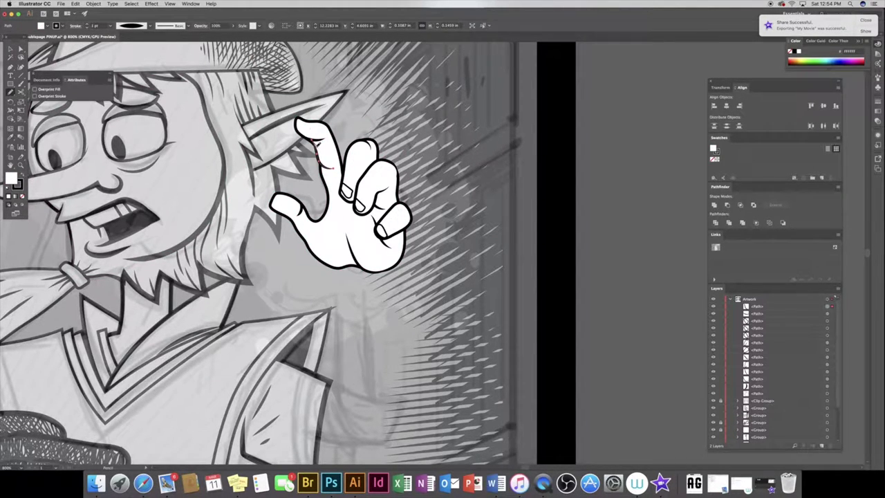
{"action": "key", "text": "super+z"}
{"action": "key", "text": "super+z"}
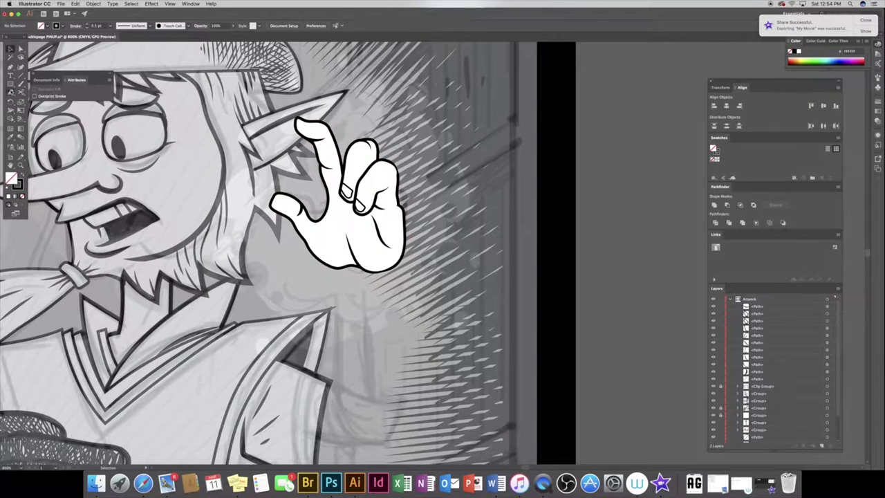
{"action": "key", "text": "super+z"}
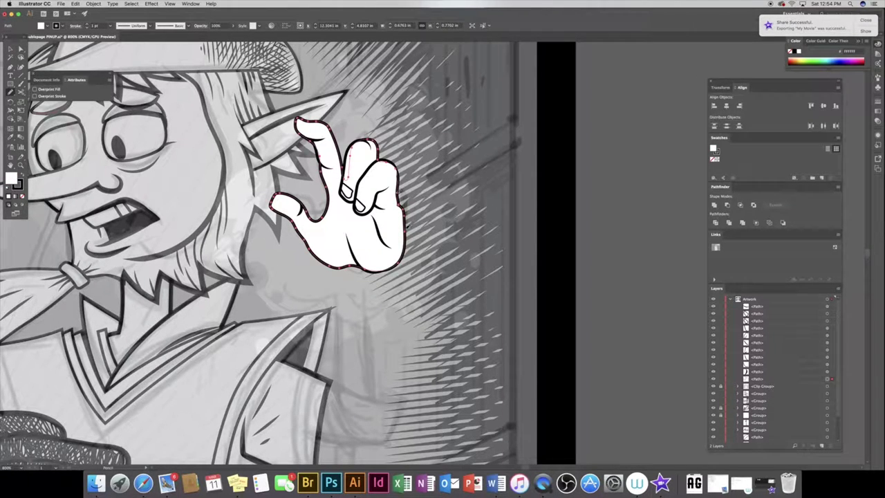
{"action": "key", "text": "super+shift+z"}
{"action": "key", "text": "super+shift+z"}
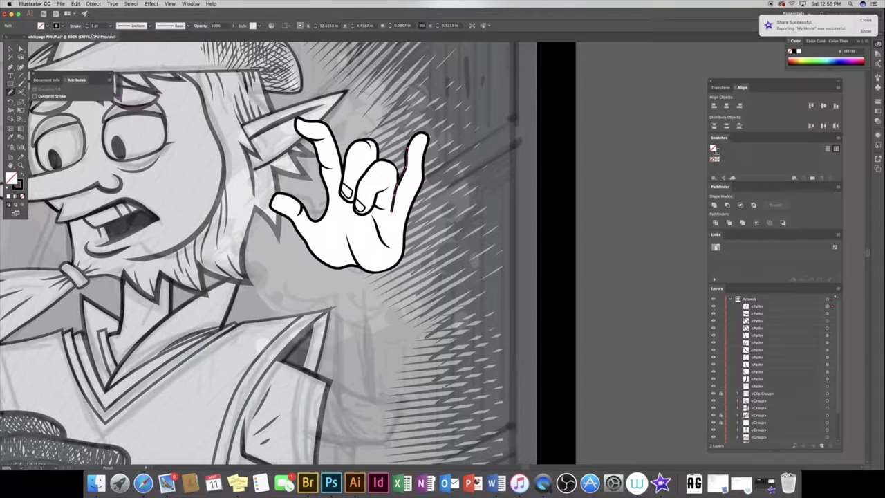
{"action": "key", "text": "super+shift+z"}
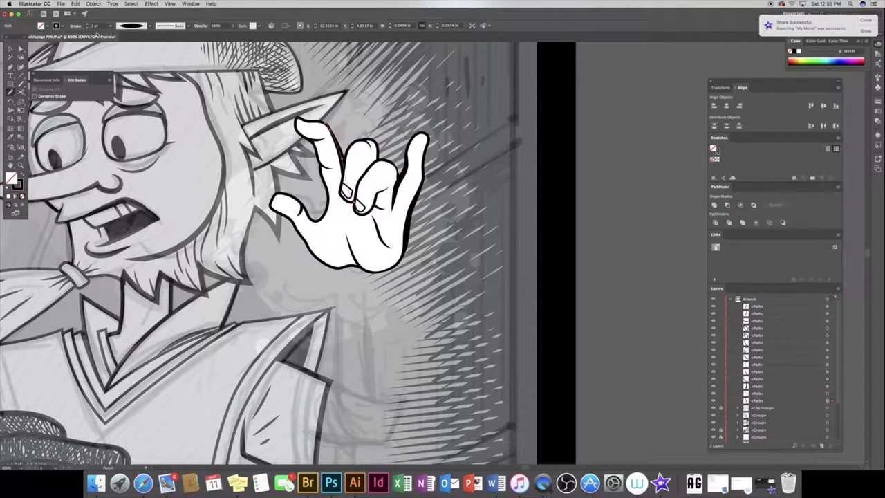
{"action": "key", "text": "super+a"}
{"action": "key", "text": "super+shift+a"}
{"action": "left_click_drag", "start_coordinate": [380, 184], "coordinate": [375, 209]}
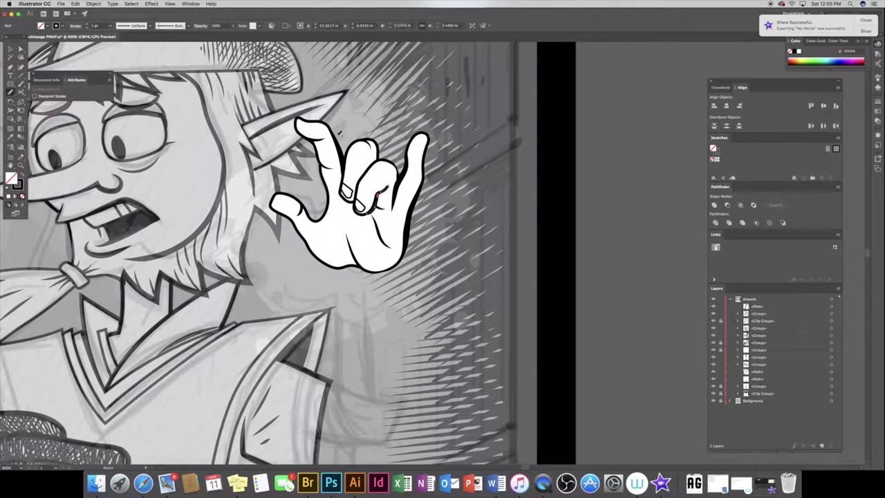
{"action": "left_click_drag", "start_coordinate": [375, 155], "coordinate": [365, 194]}
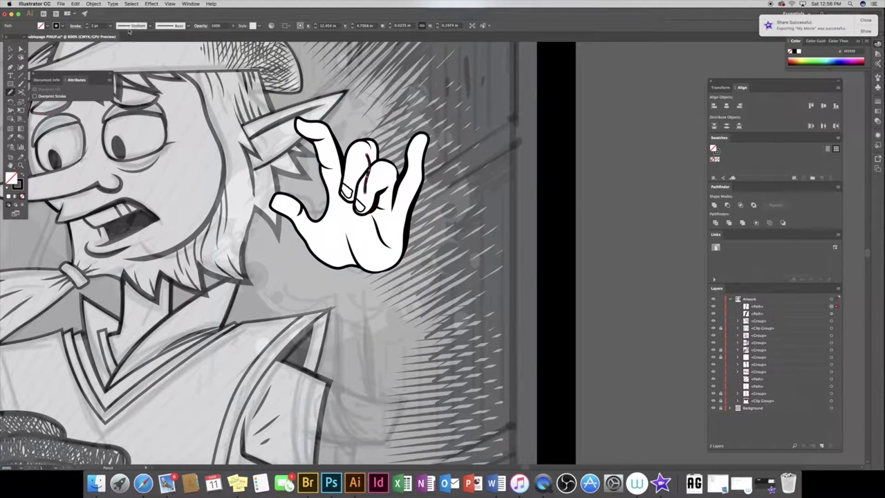
Thicken the hand's outer outline stroke, ink a pinky line, and zoom out to the whole wizard
{"action": "left_click", "coordinate": [736, 321]}
{"action": "left_click", "coordinate": [832, 415]}
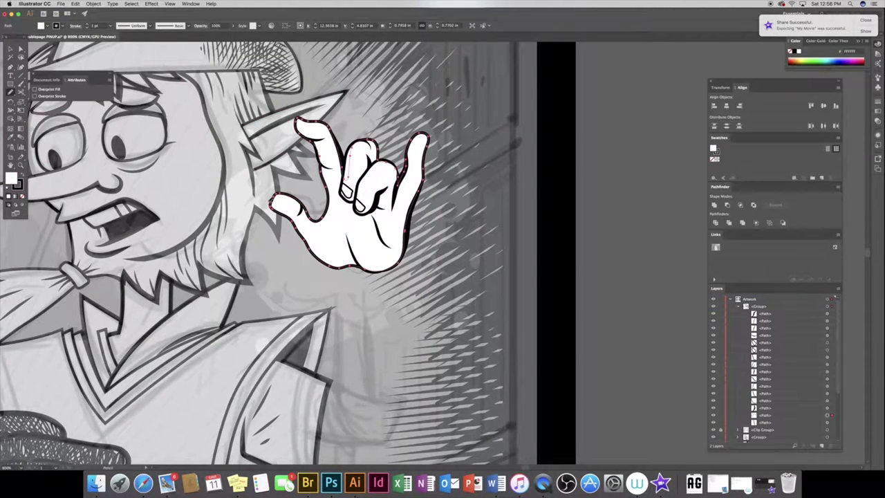
{"action": "key", "text": "ctrl+j"}
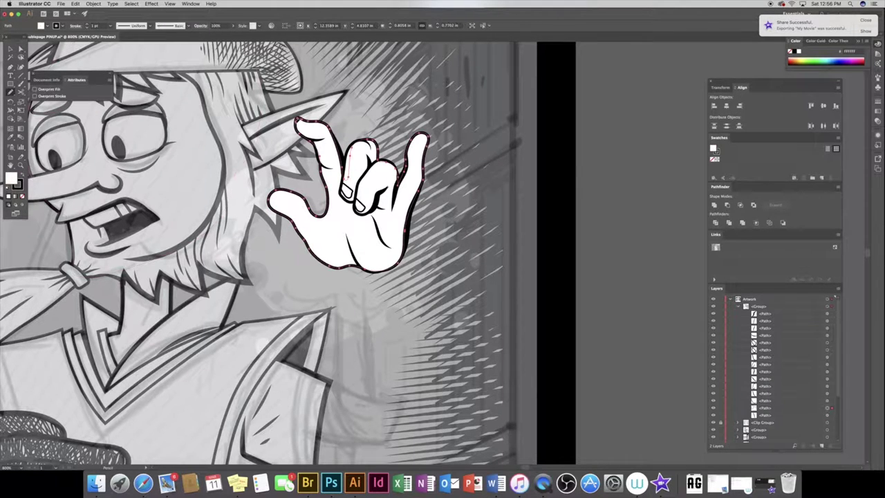
{"action": "left_click", "coordinate": [437, 211]}
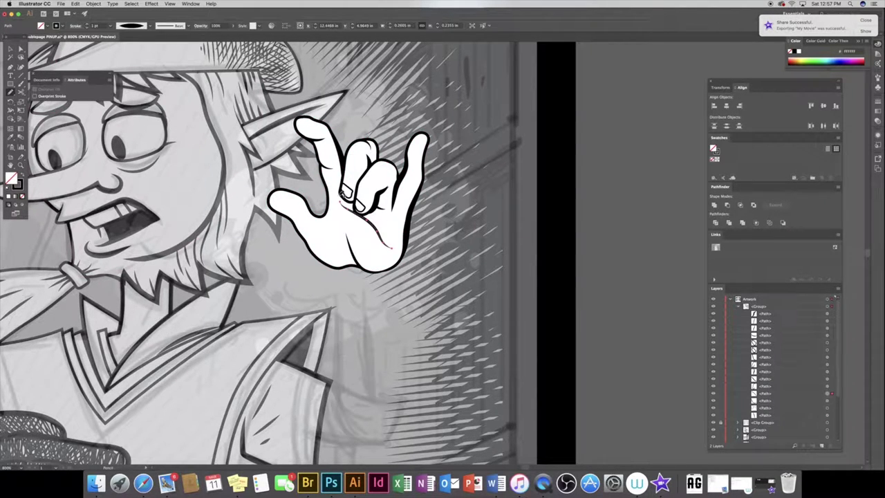
{"action": "left_click_drag", "start_coordinate": [421, 135], "coordinate": [424, 199]}
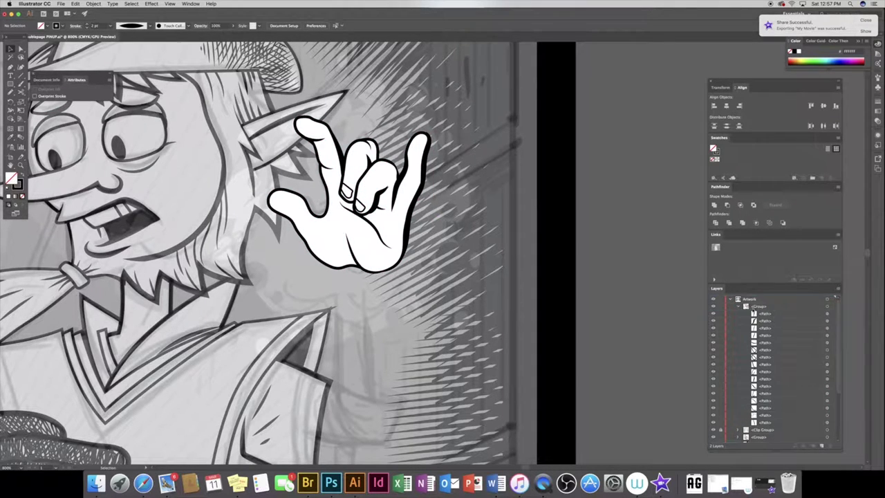
{"action": "key", "text": "z"}
{"action": "left_click_drag", "start_coordinate": [465, 217], "coordinate": [355, 218]}
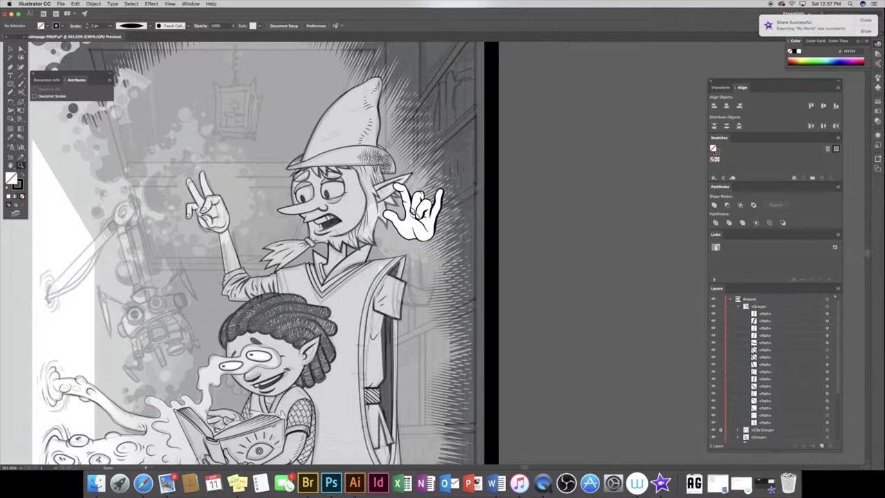
Draw a white forearm and unite overlapping white circles into a cloud around the peace-sign hand
{"action": "left_click_drag", "start_coordinate": [430, 277], "coordinate": [417, 293]}
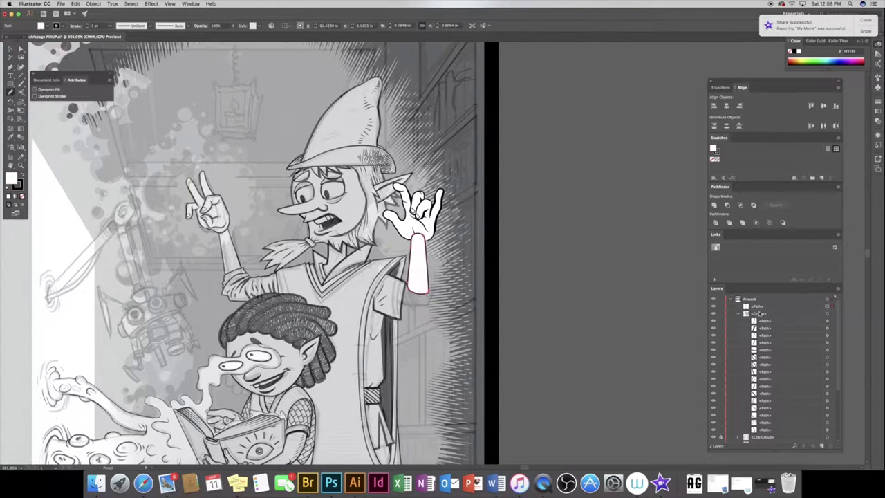
{"action": "left_click_drag", "start_coordinate": [171, 172], "coordinate": [202, 202]}
{"action": "left_click_drag", "start_coordinate": [192, 158], "coordinate": [223, 188]}
{"action": "left_click_drag", "start_coordinate": [168, 196], "coordinate": [198, 226]}
{"action": "mouse_move", "coordinate": [210, 162]}
{"action": "left_mouse_down"}
{"action": "mouse_move", "coordinate": [255, 206]}
{"action": "mouse_move", "coordinate": [225, 180]}
{"action": "mouse_move", "coordinate": [226, 216]}
{"action": "mouse_move", "coordinate": [211, 243]}
{"action": "left_mouse_up"}
{"action": "left_click_drag", "start_coordinate": [202, 212], "coordinate": [237, 246]}
{"action": "left_click_drag", "start_coordinate": [217, 191], "coordinate": [256, 229]}
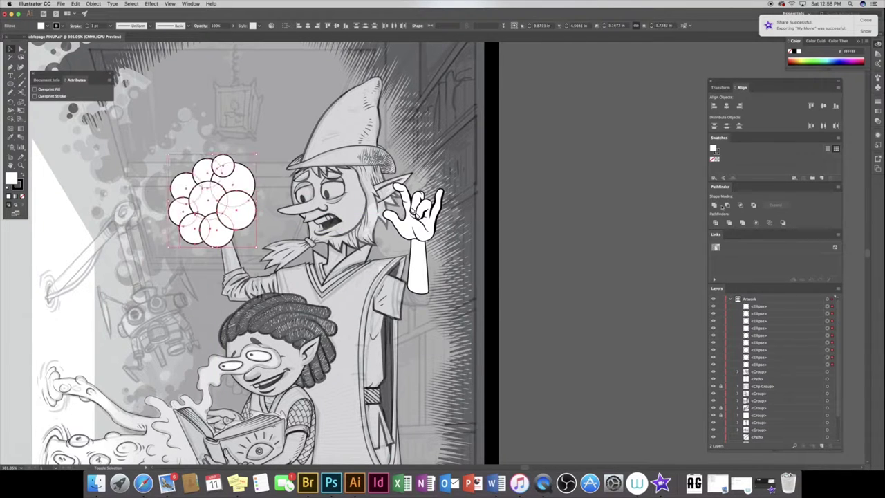
{"action": "key", "text": "super+8"}
{"action": "key", "text": "super+7"}
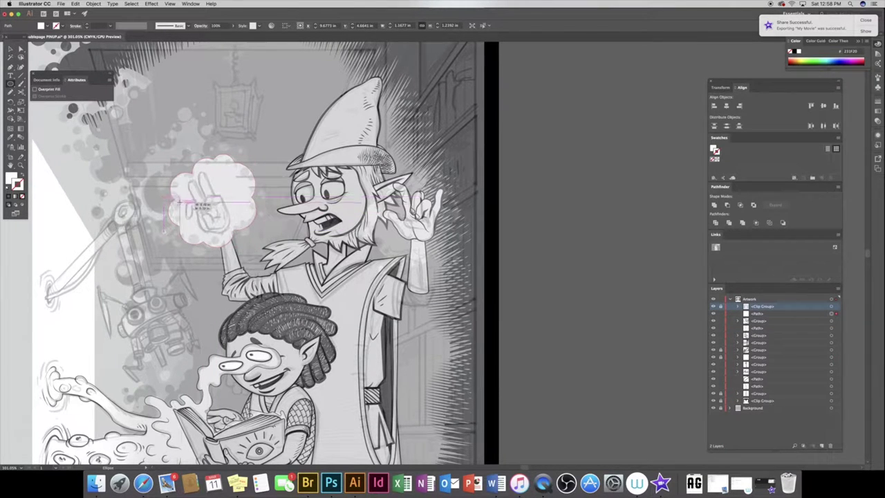
Cut a ring of small circles out of the cloud's edge with Minus Front
{"action": "left_click_drag", "start_coordinate": [172, 200], "coordinate": [180, 209]}
{"action": "left_click_drag", "start_coordinate": [192, 241], "coordinate": [199, 247]}
{"action": "left_click_drag", "start_coordinate": [256, 213], "coordinate": [262, 219]}
{"action": "left_click_drag", "start_coordinate": [247, 171], "coordinate": [253, 177]}
{"action": "left_click_drag", "start_coordinate": [210, 156], "coordinate": [217, 162]}
{"action": "left_click_drag", "start_coordinate": [185, 170], "coordinate": [192, 177]}
{"action": "left_click_drag", "start_coordinate": [165, 207], "coordinate": [172, 214]}
{"action": "left_click_drag", "start_coordinate": [211, 237], "coordinate": [219, 243]}
{"action": "left_click_drag", "start_coordinate": [233, 227], "coordinate": [240, 233]}
{"action": "left_click_drag", "start_coordinate": [173, 184], "coordinate": [178, 189]}
{"action": "left_click_drag", "start_coordinate": [177, 215], "coordinate": [181, 219]}
{"action": "left_click_drag", "start_coordinate": [204, 161], "coordinate": [235, 160]}
{"action": "left_click_drag", "start_coordinate": [250, 189], "coordinate": [254, 194]}
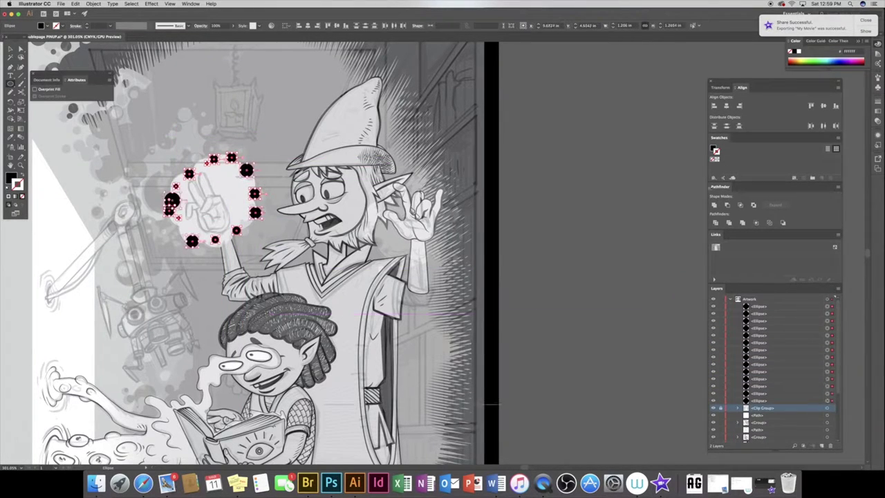
{"action": "key", "text": "ctrl+8"}
{"action": "left_click", "coordinate": [832, 316]}
{"action": "left_click", "coordinate": [728, 205]}
Add small white puffs around the cloud's edge and combine them into one shape
{"action": "mouse_move", "coordinate": [237, 224]}
{"action": "left_mouse_down"}
{"action": "mouse_move", "coordinate": [249, 237]}
{"action": "mouse_move", "coordinate": [263, 216]}
{"action": "left_mouse_up"}
{"action": "left_click_drag", "start_coordinate": [256, 189], "coordinate": [268, 201]}
{"action": "mouse_move", "coordinate": [247, 165]}
{"action": "left_mouse_down"}
{"action": "mouse_move", "coordinate": [259, 177]}
{"action": "mouse_move", "coordinate": [228, 150]}
{"action": "left_mouse_up"}
{"action": "left_click_drag", "start_coordinate": [189, 154], "coordinate": [202, 166]}
{"action": "mouse_move", "coordinate": [166, 195]}
{"action": "left_mouse_down"}
{"action": "mouse_move", "coordinate": [175, 234]}
{"action": "mouse_move", "coordinate": [191, 250]}
{"action": "left_mouse_up"}
{"action": "left_click_drag", "start_coordinate": [160, 168], "coordinate": [177, 184]}
{"action": "left_click_drag", "start_coordinate": [170, 229], "coordinate": [174, 234]}
{"action": "left_click_drag", "start_coordinate": [833, 314], "coordinate": [830, 358]}
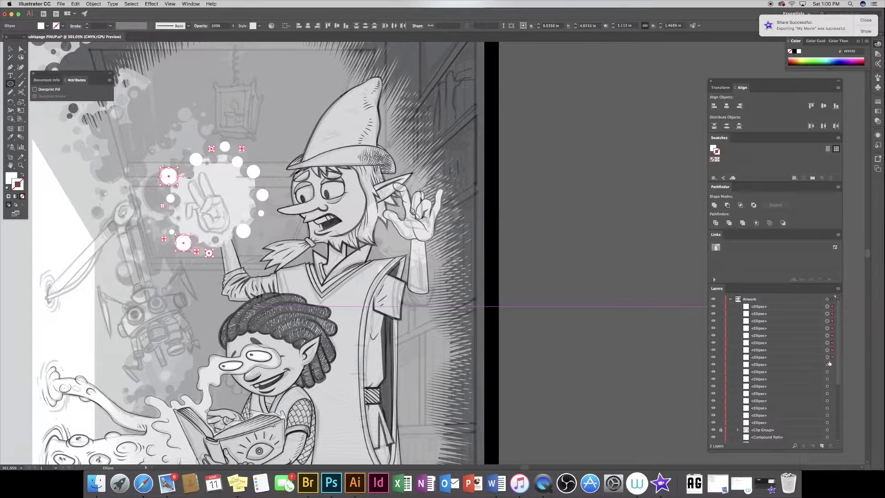
{"action": "key", "text": "ctrl+8"}
Ring the cloud with small dots, group them, and merge them into the cloud
{"action": "left_click_drag", "start_coordinate": [190, 163], "coordinate": [164, 185]}
{"action": "left_click_drag", "start_coordinate": [183, 239], "coordinate": [188, 243]}
{"action": "left_click_drag", "start_coordinate": [239, 233], "coordinate": [243, 238]}
{"action": "mouse_move", "coordinate": [260, 193]}
{"action": "left_mouse_down"}
{"action": "mouse_move", "coordinate": [264, 198]}
{"action": "mouse_move", "coordinate": [260, 180]}
{"action": "left_mouse_up"}
{"action": "left_click_drag", "start_coordinate": [238, 156], "coordinate": [244, 162]}
{"action": "left_click_drag", "start_coordinate": [173, 171], "coordinate": [178, 177]}
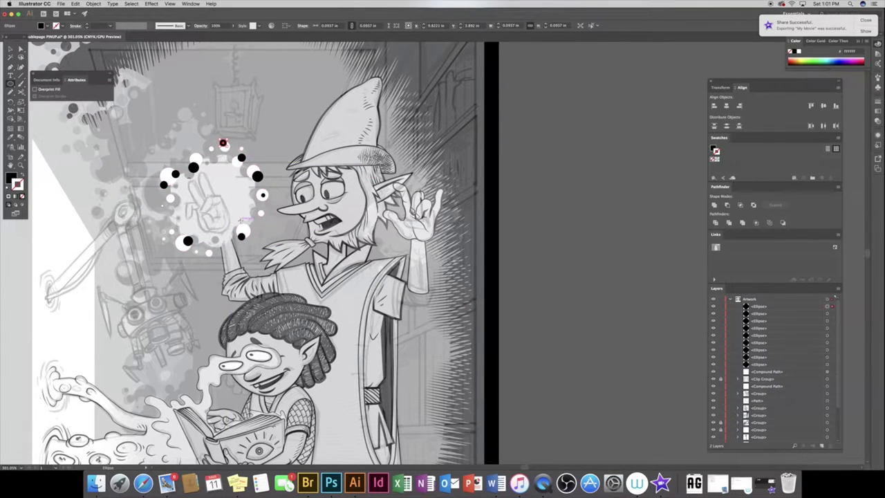
{"action": "key", "text": "v"}
{"action": "key", "text": "ctrl+g"}
{"action": "left_click", "coordinate": [715, 207]}
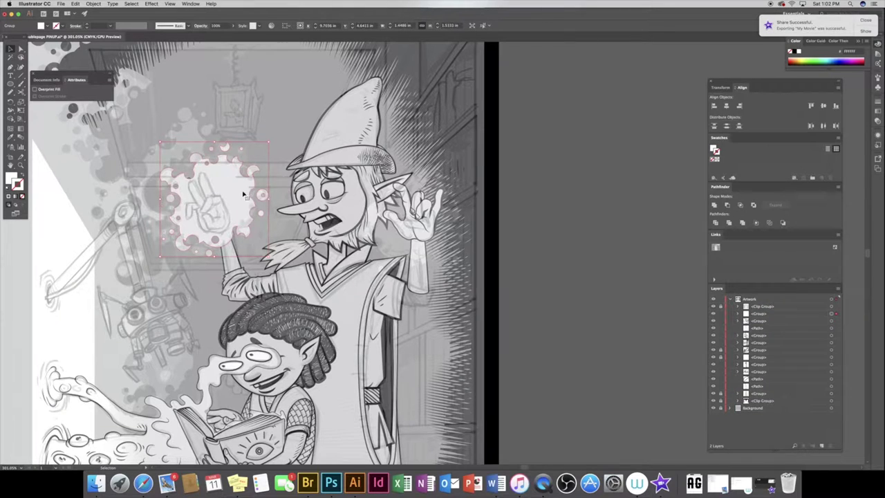
Alt-drag a copy of the magic cloud onto the other raised hand and move the hands above the clouds
{"action": "left_click_drag", "start_coordinate": [229, 197], "coordinate": [436, 197]}
{"action": "left_click_drag", "start_coordinate": [832, 329], "coordinate": [761, 311]}
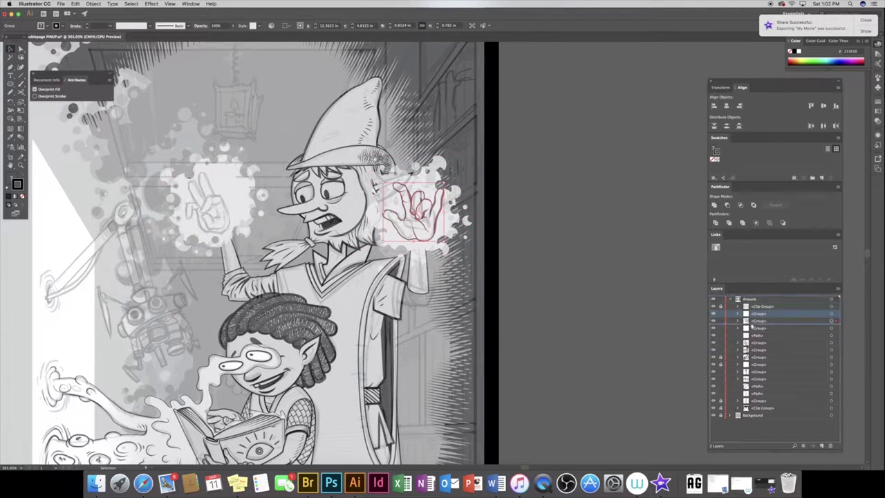
{"action": "left_click", "coordinate": [504, 216]}
{"action": "left_click_drag", "start_coordinate": [477, 275], "coordinate": [531, 275]}
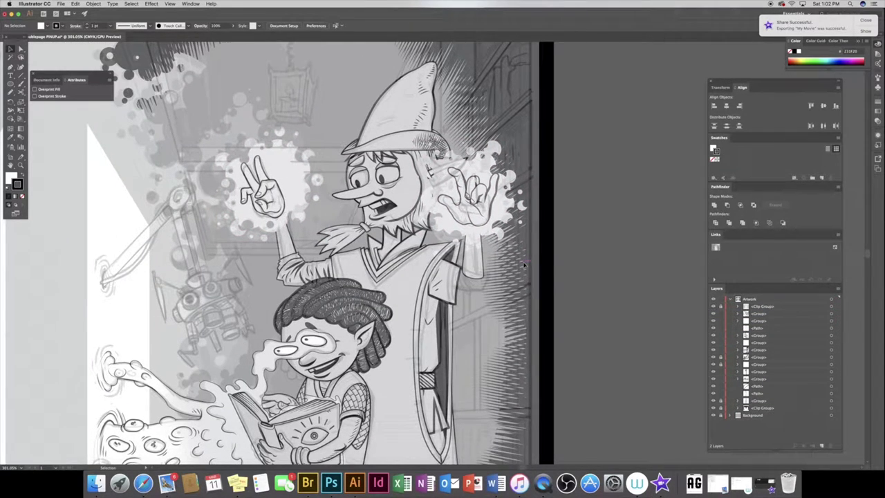
{"action": "left_click_drag", "start_coordinate": [450, 173], "coordinate": [363, 154]}
{"action": "left_click", "coordinate": [198, 242]}
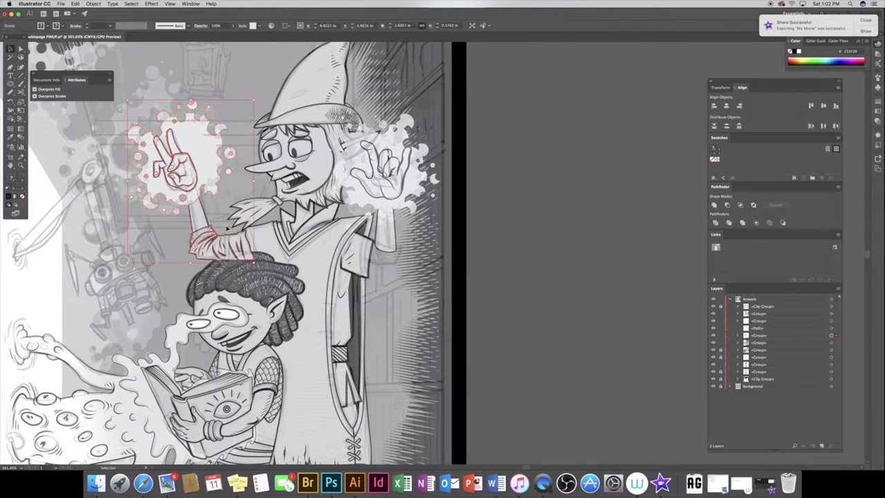
{"action": "key", "text": "ctrl+shift+a"}
{"action": "scroll", "coordinate": [346, 206], "scroll_direction": "up", "scroll_amount": 2}
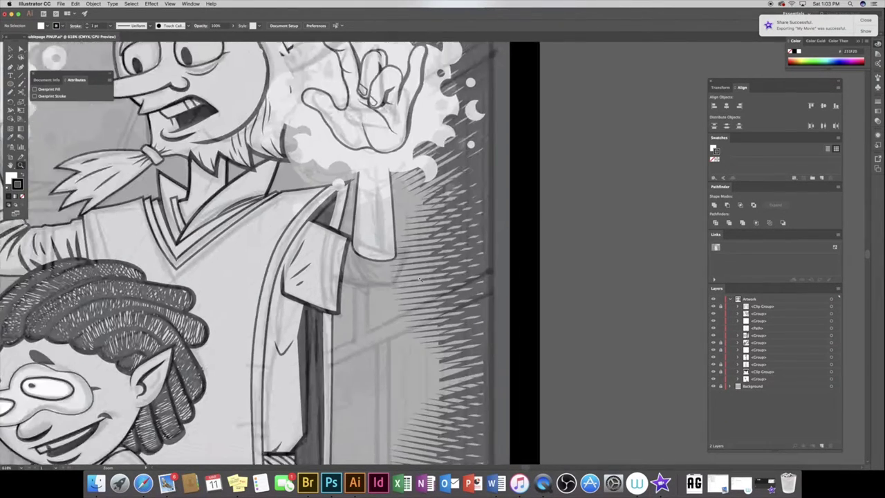
Draw a fill shape around the sleeve cuff and send it behind the sleeve artwork
{"action": "scroll", "coordinate": [346, 206], "scroll_direction": "up", "scroll_amount": 2}
{"action": "left_click", "coordinate": [346, 203]}
{"action": "left_click", "coordinate": [417, 219]}
{"action": "left_click", "coordinate": [409, 243]}
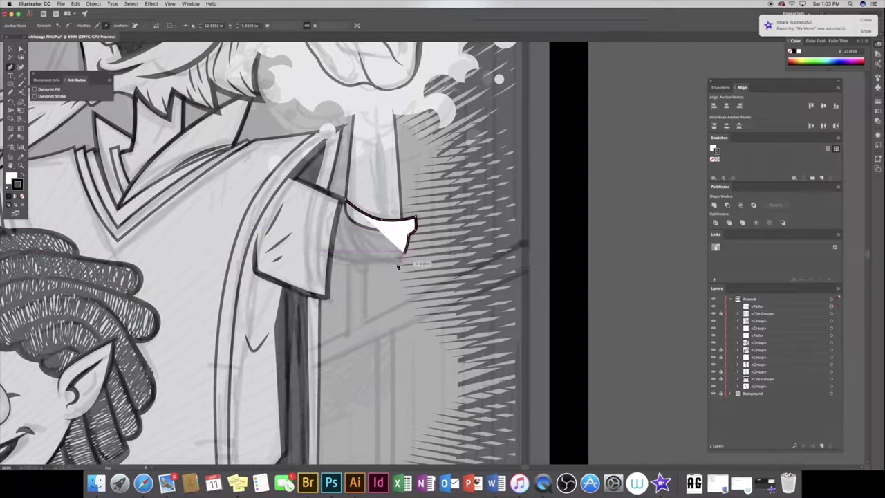
{"action": "left_click", "coordinate": [391, 265]}
{"action": "left_click", "coordinate": [349, 263]}
{"action": "left_click", "coordinate": [318, 257]}
{"action": "left_click", "coordinate": [345, 202]}
{"action": "key", "text": "ctrl+bracketleft"}
{"action": "key", "text": "ctrl+bracketleft"}
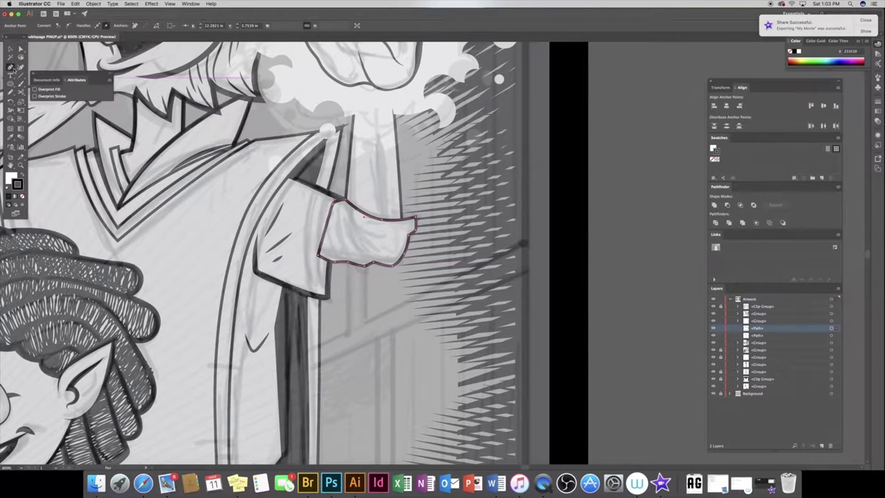
{"action": "key", "text": "ctrl+shift+a"}
Draw a crescent along the cuff plus three short tapered strokes near it, grouped
{"action": "left_click_drag", "start_coordinate": [339, 201], "coordinate": [415, 216]}
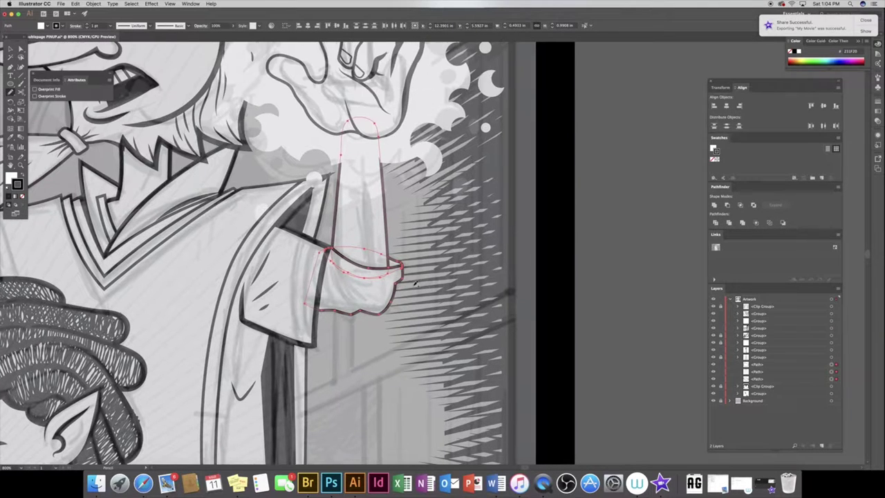
{"action": "scroll", "coordinate": [263, 253], "scroll_direction": "up", "scroll_amount": 3}
{"action": "left_click_drag", "start_coordinate": [350, 157], "coordinate": [348, 184]}
{"action": "left_click_drag", "start_coordinate": [354, 149], "coordinate": [353, 182]}
{"action": "left_click_drag", "start_coordinate": [359, 148], "coordinate": [358, 177]}
{"action": "left_click", "coordinate": [132, 25]}
{"action": "left_click", "coordinate": [128, 48]}
{"action": "key", "text": "ctrl+g"}
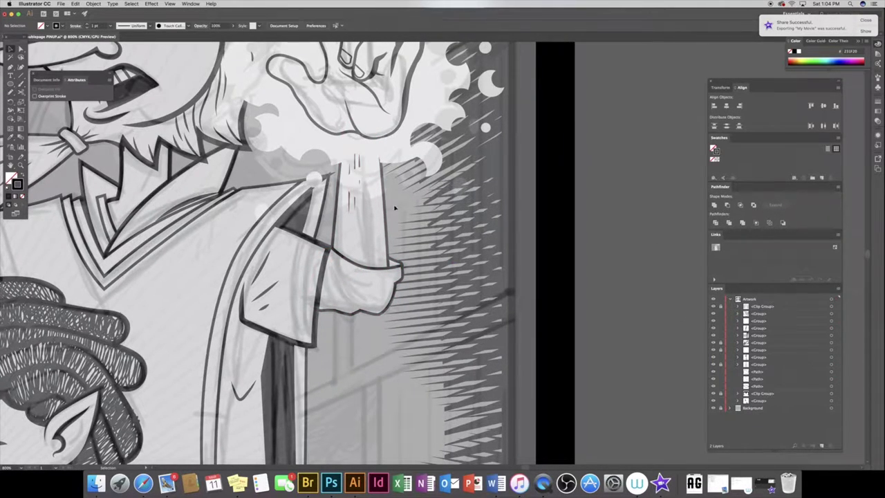
{"action": "key", "text": "b"}
Ink three curved fold lines on the cuff and group them
{"action": "mouse_move", "coordinate": [332, 250]}
{"action": "left_mouse_down"}
{"action": "mouse_move", "coordinate": [371, 284]}
{"action": "mouse_move", "coordinate": [342, 308]}
{"action": "left_mouse_up"}
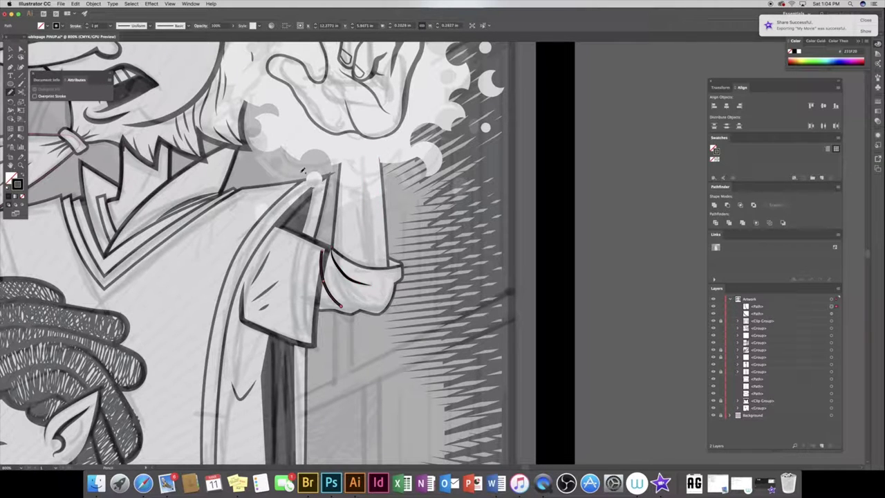
{"action": "left_click_drag", "start_coordinate": [327, 265], "coordinate": [357, 307]}
{"action": "left_click_drag", "start_coordinate": [337, 276], "coordinate": [382, 303]}
{"action": "left_click", "coordinate": [833, 325], "text": "shift"}
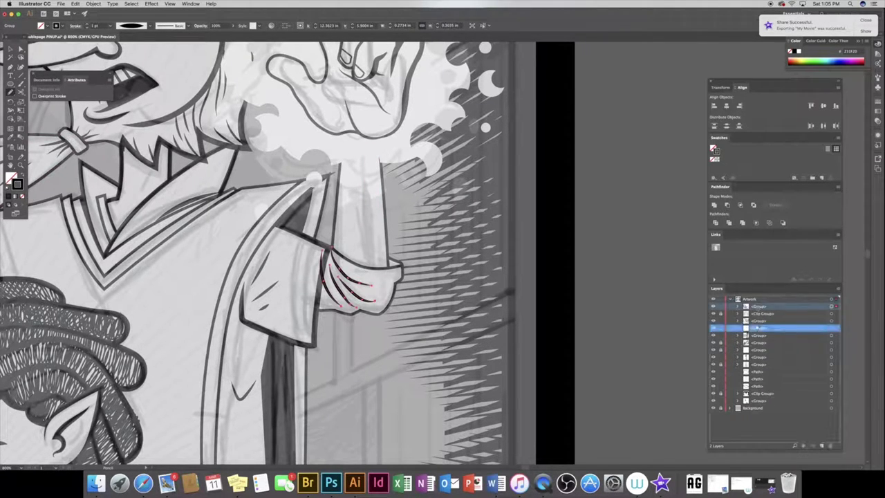
{"action": "key", "text": "ctrl+g"}
Hatch the cuff's right edge and top with tapered strokes, then group them
{"action": "mouse_move", "coordinate": [364, 312]}
{"action": "left_mouse_down"}
{"action": "mouse_move", "coordinate": [390, 299]}
{"action": "mouse_move", "coordinate": [395, 283]}
{"action": "left_mouse_up"}
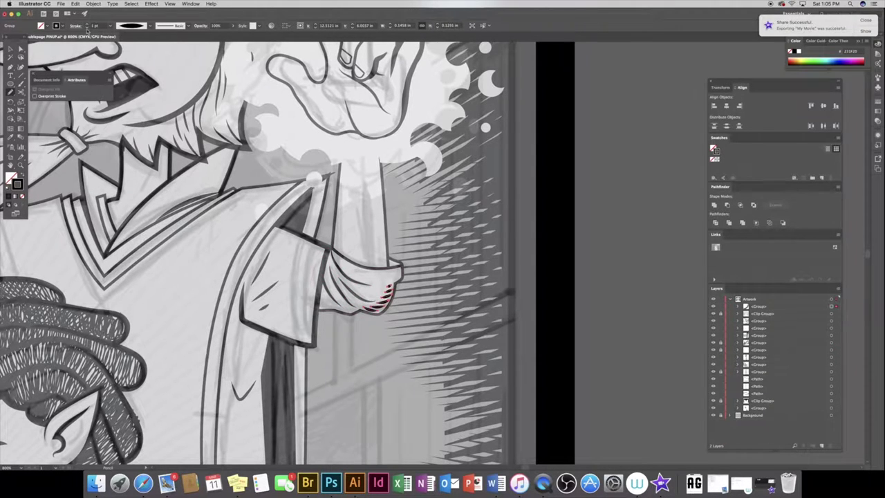
{"action": "left_click_drag", "start_coordinate": [374, 255], "coordinate": [401, 274]}
{"action": "left_click", "coordinate": [131, 26]}
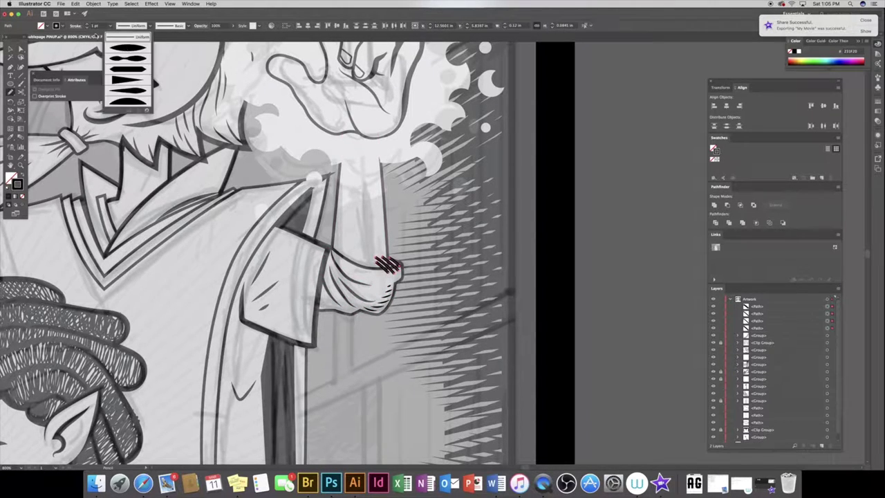
{"action": "key", "text": "ctrl+g"}
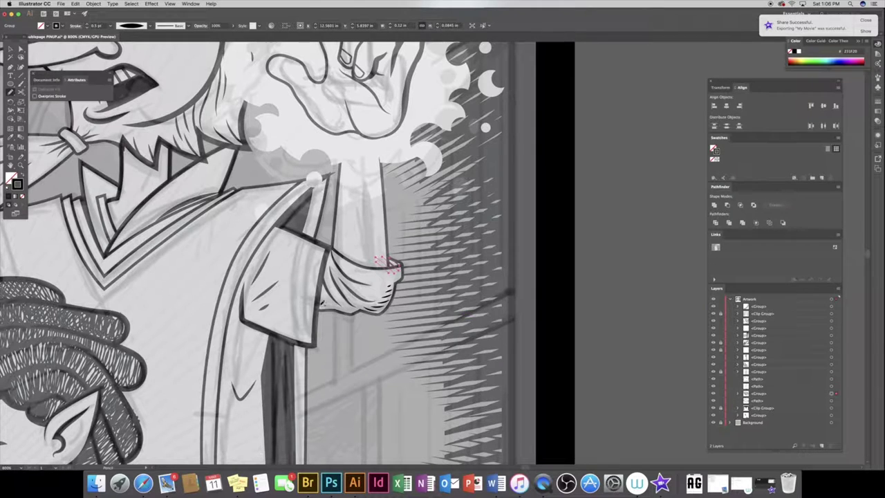
Hatch along the cuff's lower edge with five strokes and group them
{"action": "scroll", "coordinate": [322, 303], "scroll_direction": "up", "scroll_amount": 5}
{"action": "left_click_drag", "start_coordinate": [131, 257], "coordinate": [149, 287]}
{"action": "scroll", "coordinate": [208, 242], "scroll_direction": "down", "scroll_amount": 1}
{"action": "left_click_drag", "start_coordinate": [170, 211], "coordinate": [200, 263]}
{"action": "left_click_drag", "start_coordinate": [208, 218], "coordinate": [242, 269]}
{"action": "mouse_move", "coordinate": [245, 225]}
{"action": "left_mouse_down"}
{"action": "mouse_move", "coordinate": [307, 290]}
{"action": "mouse_move", "coordinate": [346, 280]}
{"action": "left_mouse_up"}
{"action": "left_click_drag", "start_coordinate": [346, 228], "coordinate": [477, 283]}
{"action": "left_click_drag", "start_coordinate": [488, 228], "coordinate": [505, 246]}
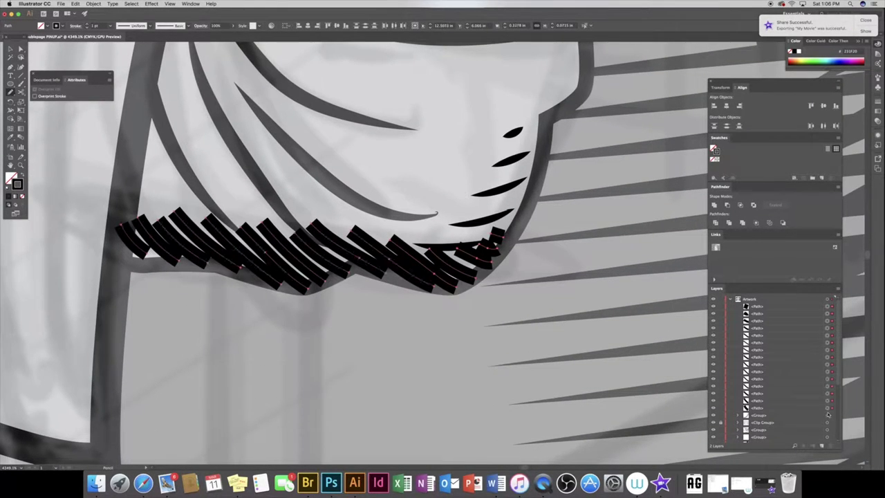
{"action": "key", "text": "ctrl+g"}
Hatch the cuff's left edge up to the top, undoing a stray pasted copy
{"action": "scroll", "coordinate": [240, 205], "scroll_direction": "down", "scroll_amount": 3}
{"action": "mouse_move", "coordinate": [187, 167]}
{"action": "left_mouse_down"}
{"action": "mouse_move", "coordinate": [205, 209]}
{"action": "mouse_move", "coordinate": [211, 114]}
{"action": "left_mouse_up"}
{"action": "left_click_drag", "start_coordinate": [211, 183], "coordinate": [220, 63]}
{"action": "left_click_drag", "start_coordinate": [223, 131], "coordinate": [217, 57]}
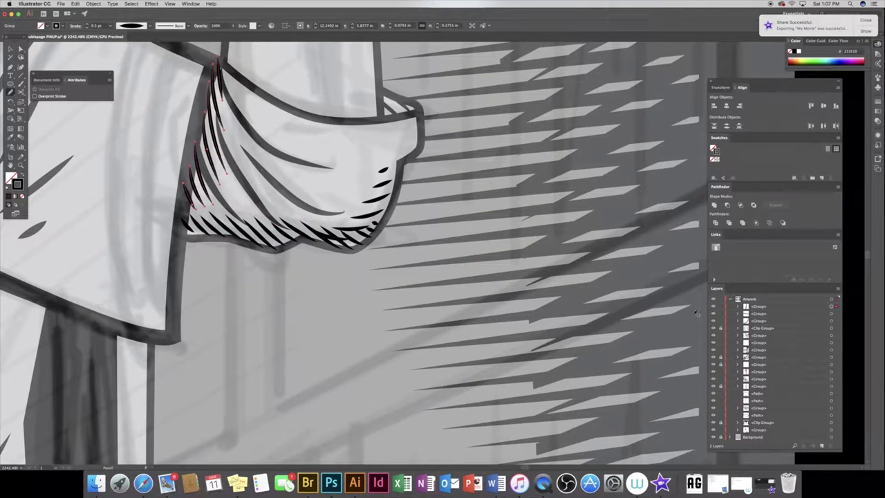
{"action": "key", "text": "ctrl+a"}
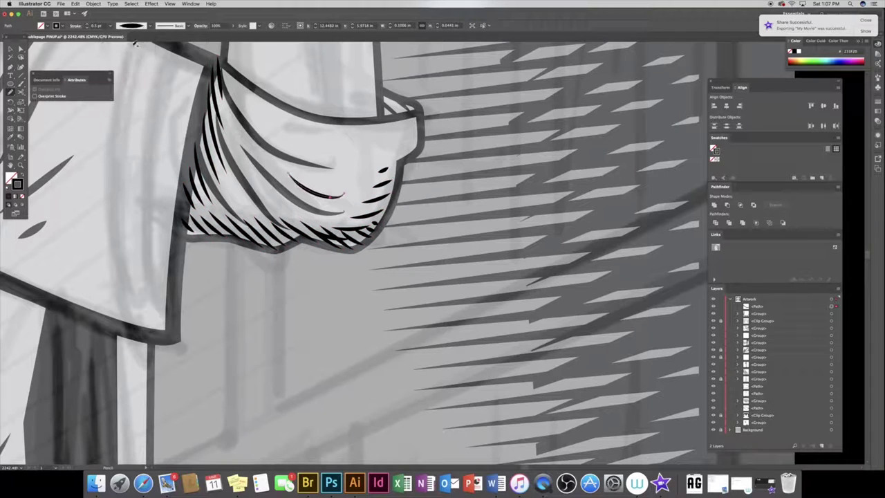
{"action": "key", "text": "ctrl+shift+a"}
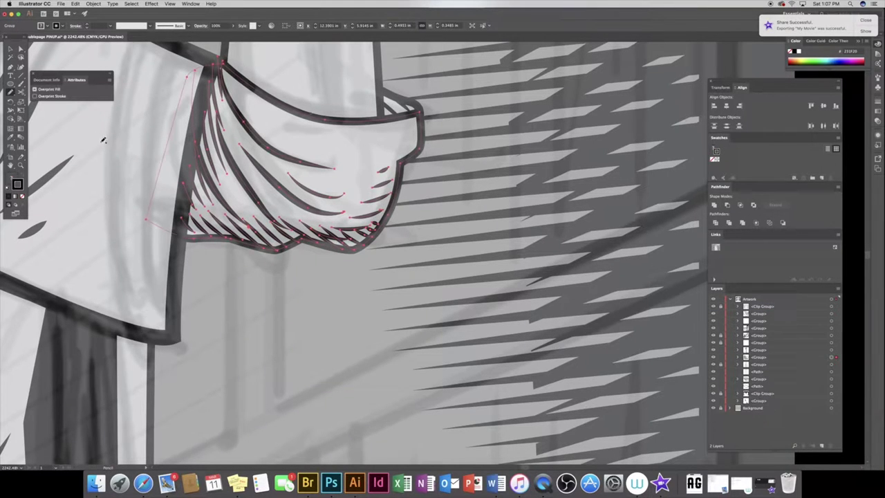
{"action": "key", "text": "ctrl+f"}
{"action": "key", "text": "ctrl+z"}
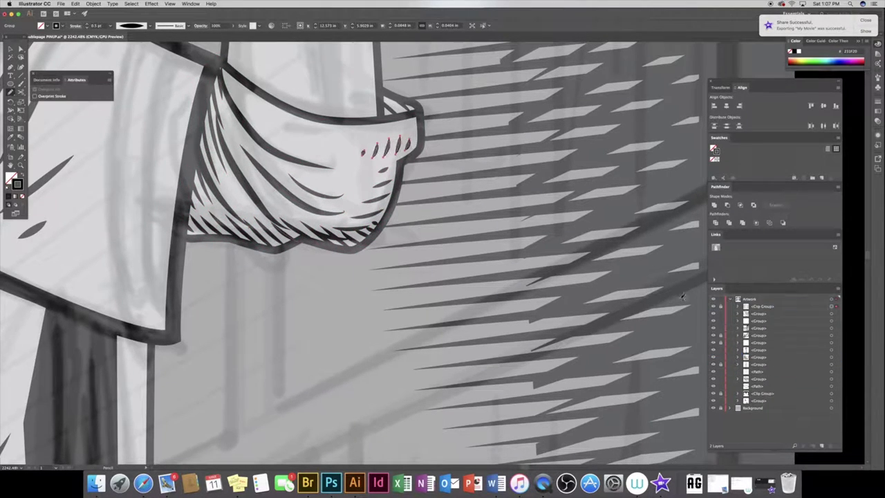
{"action": "key", "text": "ctrl+shift+a"}
Zoom in close on the sleeve cuff and choose a tapered brush
{"action": "key", "text": "z"}
{"action": "key", "text": "ctrl+0"}
{"action": "key", "text": "ctrl+equal"}
{"action": "left_click_drag", "start_coordinate": [336, 226], "coordinate": [394, 262]}
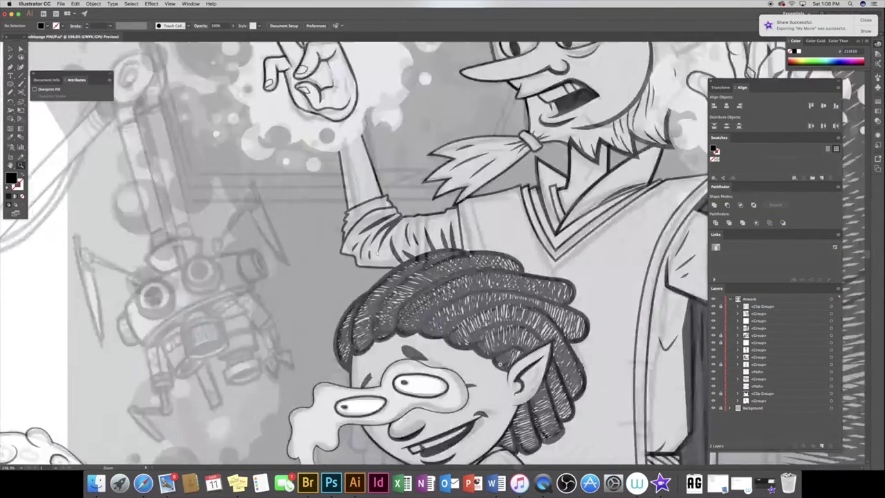
{"action": "left_click", "coordinate": [137, 26]}
{"action": "left_click", "coordinate": [128, 76]}
Paint nine tapered black hatch strokes along the cuff bottom and expand their appearance
{"action": "left_click_drag", "start_coordinate": [305, 258], "coordinate": [297, 296]}
{"action": "mouse_move", "coordinate": [336, 262]}
{"action": "left_mouse_down"}
{"action": "mouse_move", "coordinate": [329, 299]}
{"action": "mouse_move", "coordinate": [374, 297]}
{"action": "left_mouse_up"}
{"action": "left_click_drag", "start_coordinate": [401, 273], "coordinate": [415, 299]}
{"action": "left_click_drag", "start_coordinate": [439, 247], "coordinate": [451, 281]}
{"action": "left_click_drag", "start_coordinate": [448, 247], "coordinate": [463, 278]}
{"action": "left_click_drag", "start_coordinate": [479, 249], "coordinate": [487, 267]}
{"action": "left_click_drag", "start_coordinate": [492, 241], "coordinate": [504, 266]}
{"action": "left_click_drag", "start_coordinate": [508, 240], "coordinate": [519, 263]}
{"action": "left_click_drag", "start_coordinate": [520, 244], "coordinate": [529, 257]}
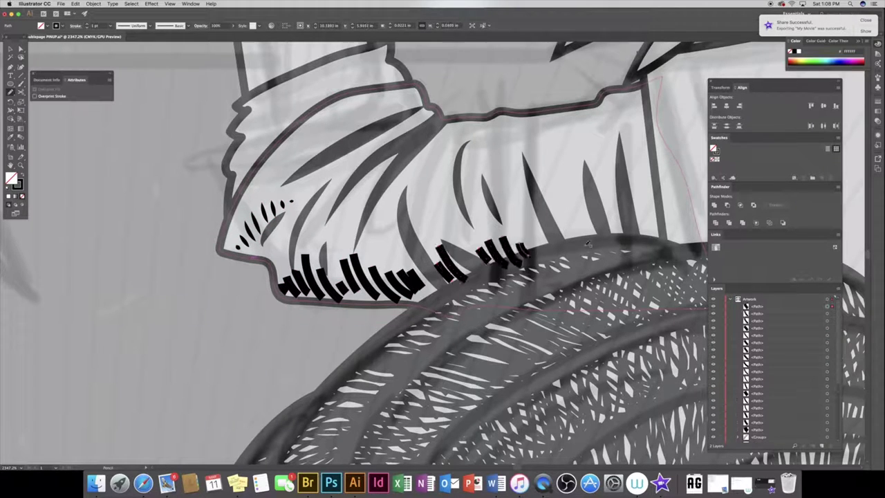
{"action": "left_click", "coordinate": [828, 429]}
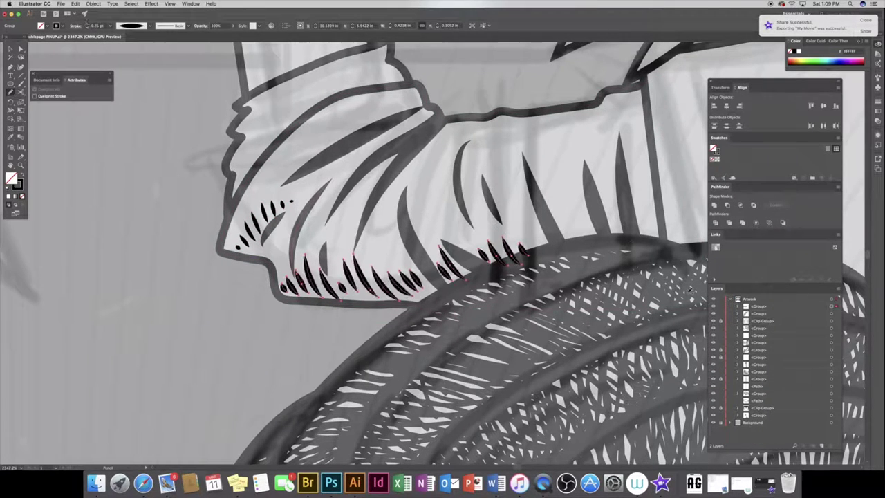
Hatch the upper left of the cuff with five tapered strokes
{"action": "scroll", "coordinate": [758, 402], "scroll_direction": "down", "scroll_amount": 1}
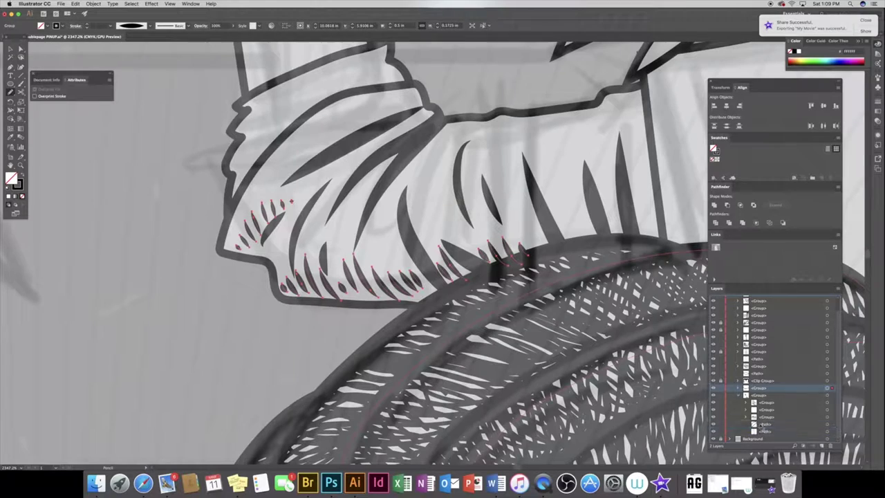
{"action": "left_click_drag", "start_coordinate": [226, 207], "coordinate": [297, 123]}
{"action": "left_click_drag", "start_coordinate": [231, 146], "coordinate": [389, 84]}
{"action": "left_click_drag", "start_coordinate": [244, 112], "coordinate": [364, 82]}
{"action": "left_click_drag", "start_coordinate": [228, 159], "coordinate": [328, 105]}
{"action": "left_click_drag", "start_coordinate": [227, 177], "coordinate": [295, 126]}
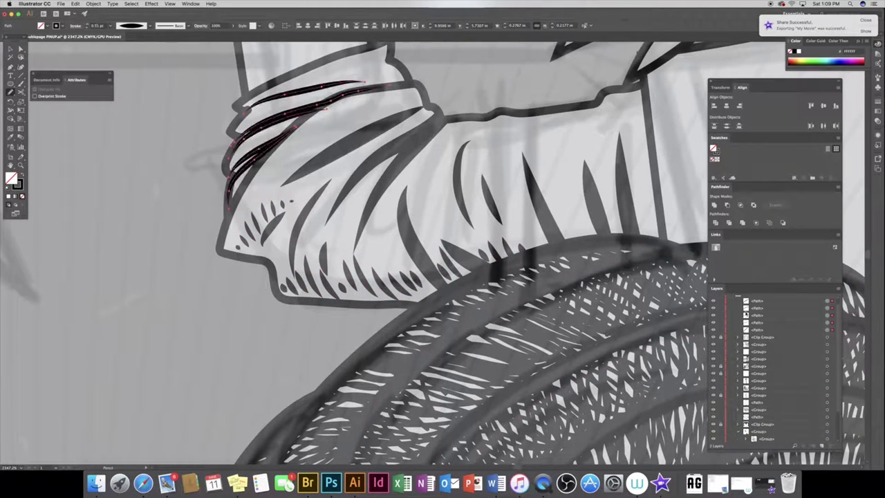
{"action": "scroll", "coordinate": [186, 156], "scroll_direction": "down", "scroll_amount": 3}
{"action": "scroll", "coordinate": [185, 156], "scroll_direction": "down", "scroll_amount": 2}
{"action": "scroll", "coordinate": [394, 237], "scroll_direction": "down", "scroll_amount": 3}
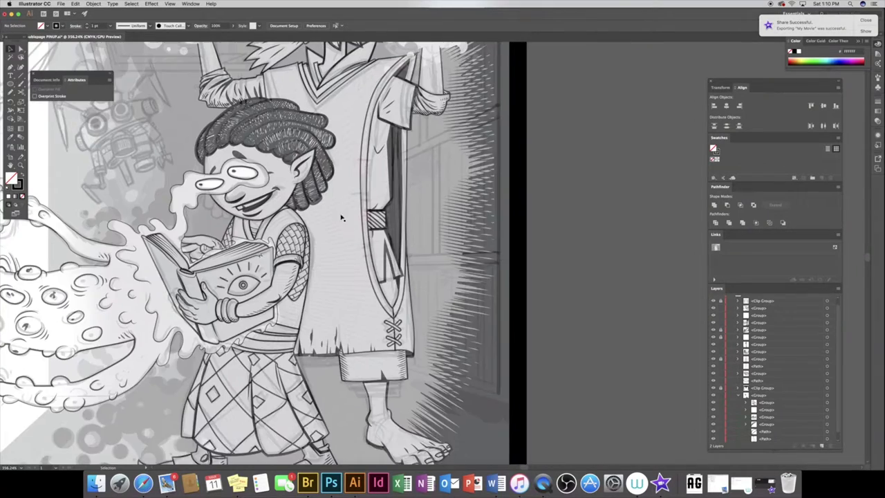
Lock the robe outline path with Ctrl+2
{"action": "scroll", "coordinate": [242, 215], "scroll_direction": "down", "scroll_amount": 2}
{"action": "scroll", "coordinate": [242, 215], "scroll_direction": "up", "scroll_amount": 1}
{"action": "left_click", "coordinate": [367, 315]}
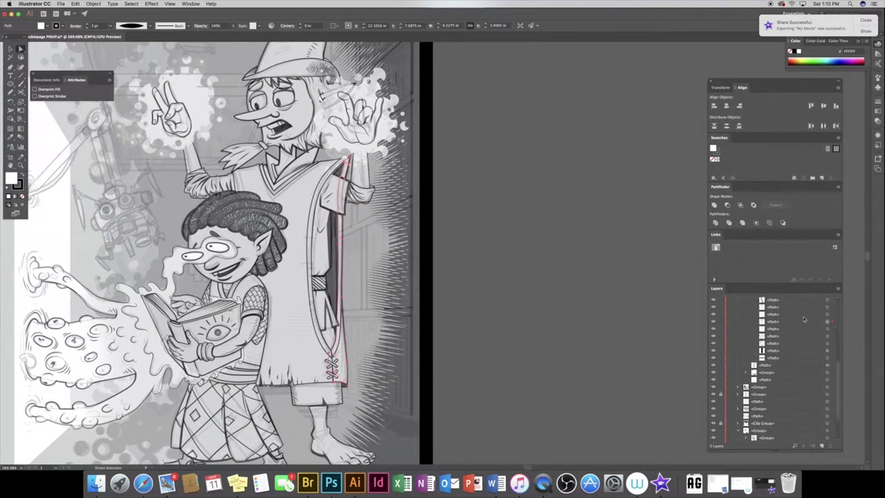
{"action": "key", "text": "ctrl+2"}
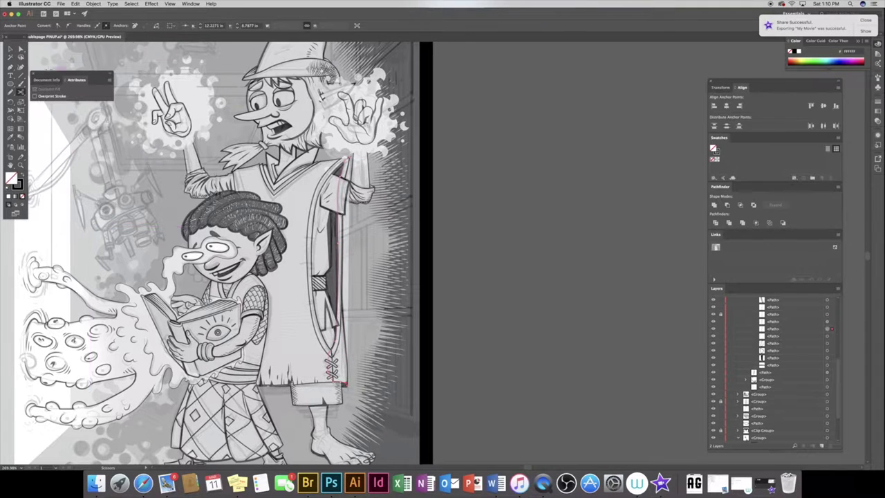
Clip the hatch strokes to the collar shape with a Ctrl+7 clipping mask
{"action": "left_click", "coordinate": [346, 263]}
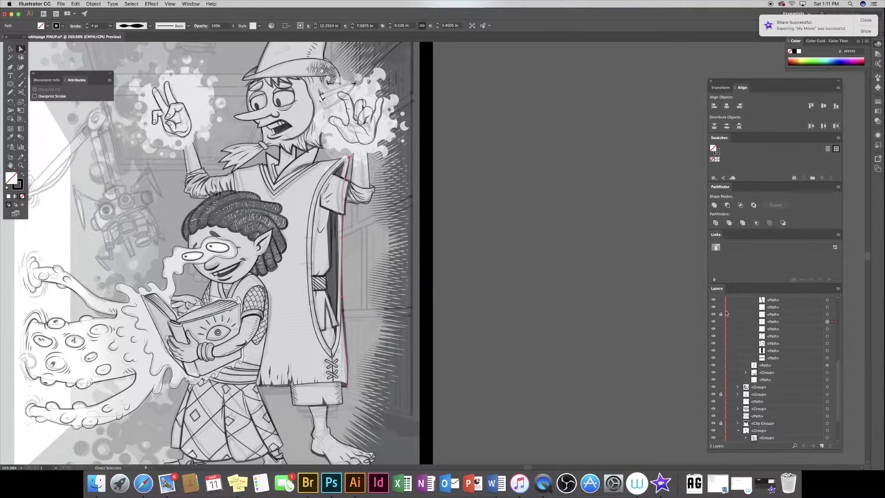
{"action": "scroll", "coordinate": [323, 217], "scroll_direction": "up", "scroll_amount": 5}
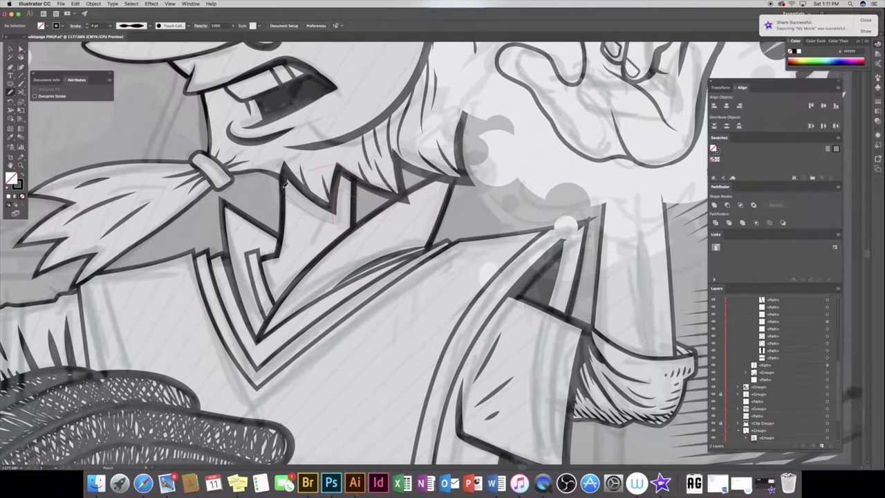
{"action": "left_click_drag", "start_coordinate": [291, 176], "coordinate": [293, 173]}
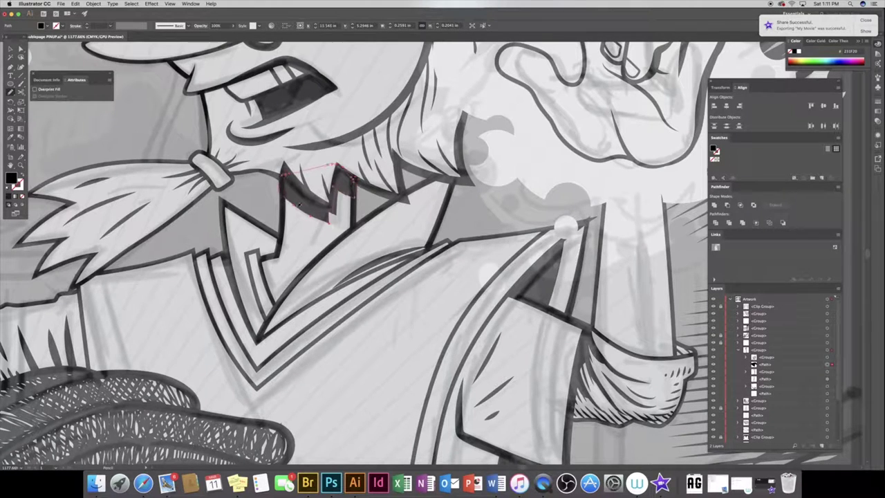
{"action": "key", "text": "Delete"}
{"action": "key", "text": "ctrl+f"}
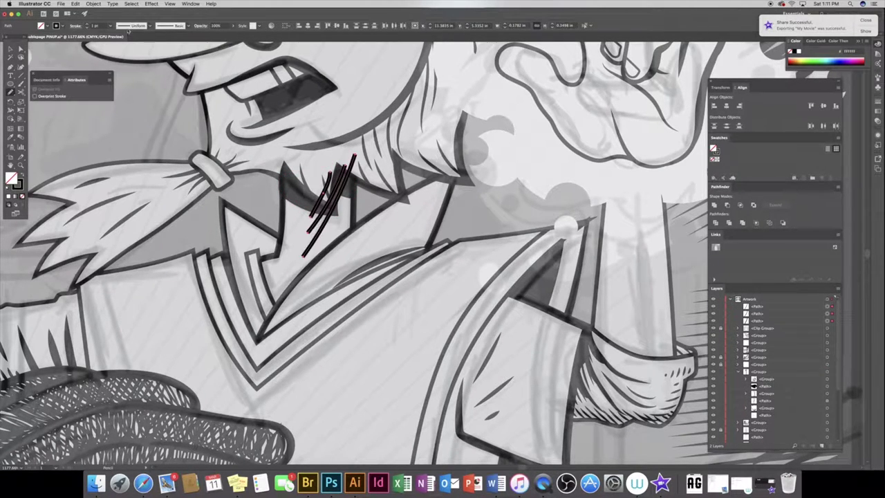
{"action": "key", "text": "ctrl+7"}
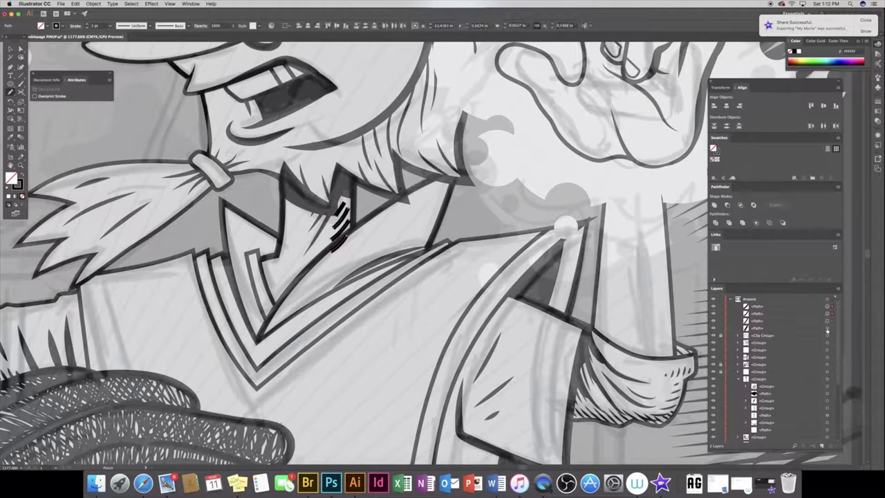
{"action": "left_click", "coordinate": [759, 372]}
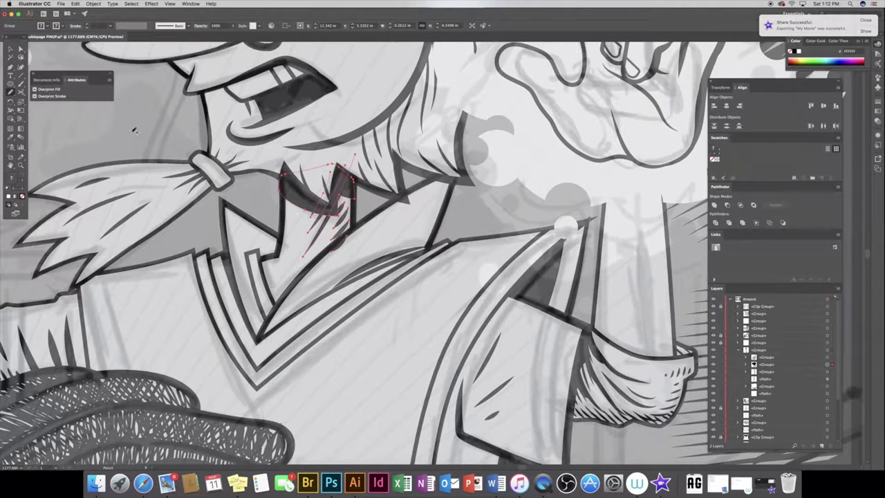
{"action": "left_click", "coordinate": [760, 365]}
Add a small mark in the collar and give the collar hatching a black 0.75 pt stroke
{"action": "scroll", "coordinate": [767, 370], "scroll_direction": "down", "scroll_amount": 5}
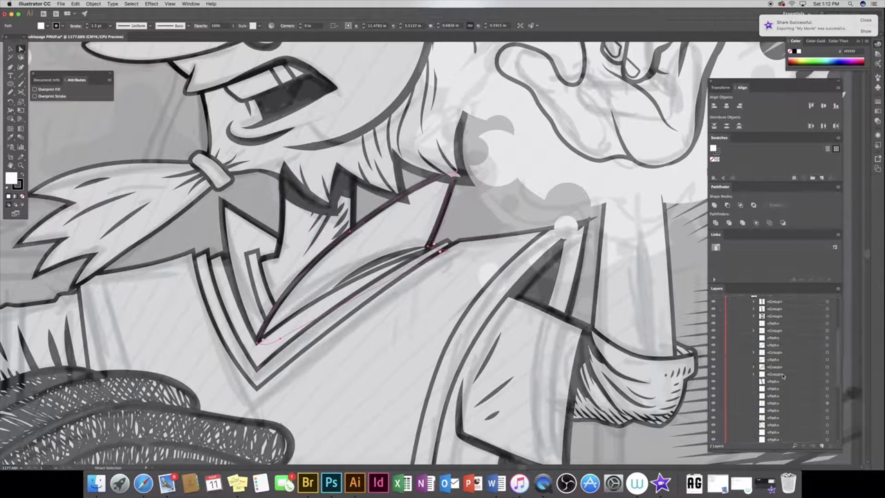
{"action": "key", "text": "n"}
{"action": "left_click_drag", "start_coordinate": [273, 250], "coordinate": [249, 255]}
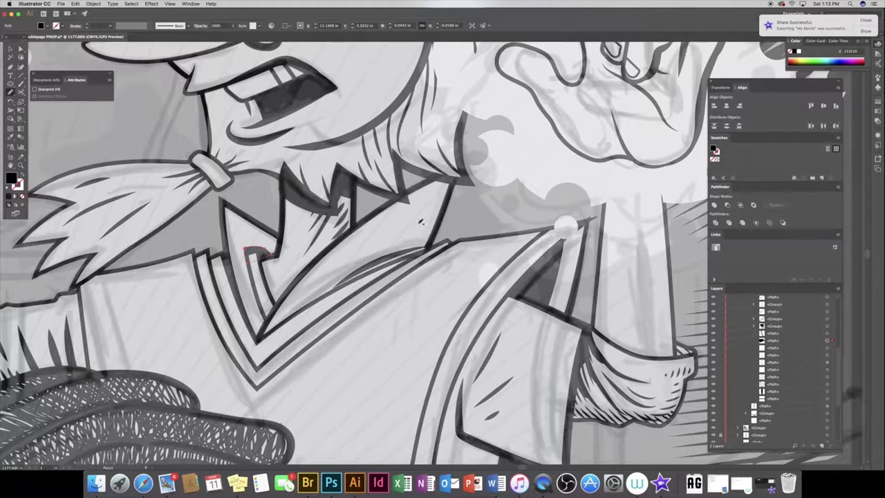
{"action": "left_click", "coordinate": [329, 283]}
{"action": "key", "text": "shift+x"}
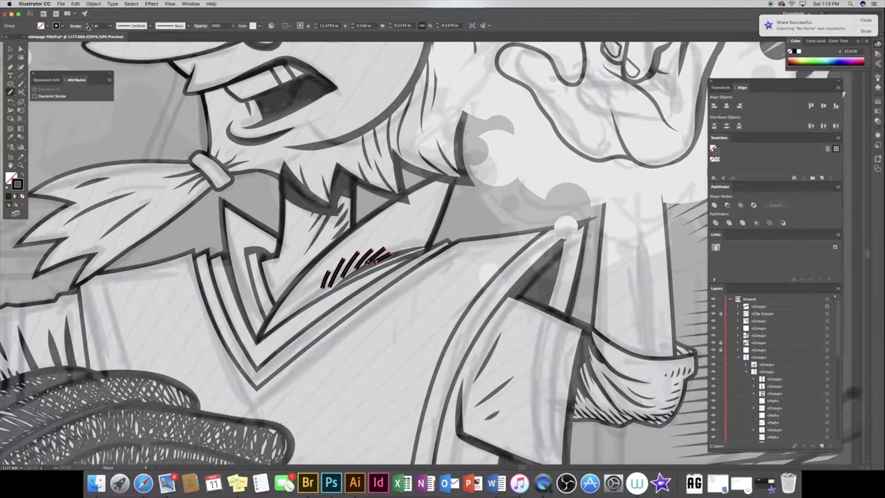
{"action": "left_click", "coordinate": [87, 26]}
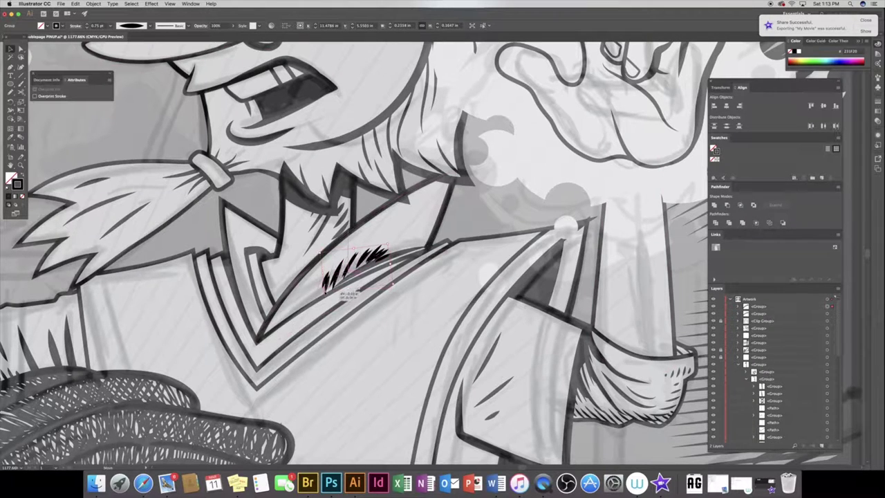
Replace the selected strokes with brushed hatch lines along and inside the collar edge
{"action": "scroll", "coordinate": [774, 322], "scroll_direction": "down", "scroll_amount": 3}
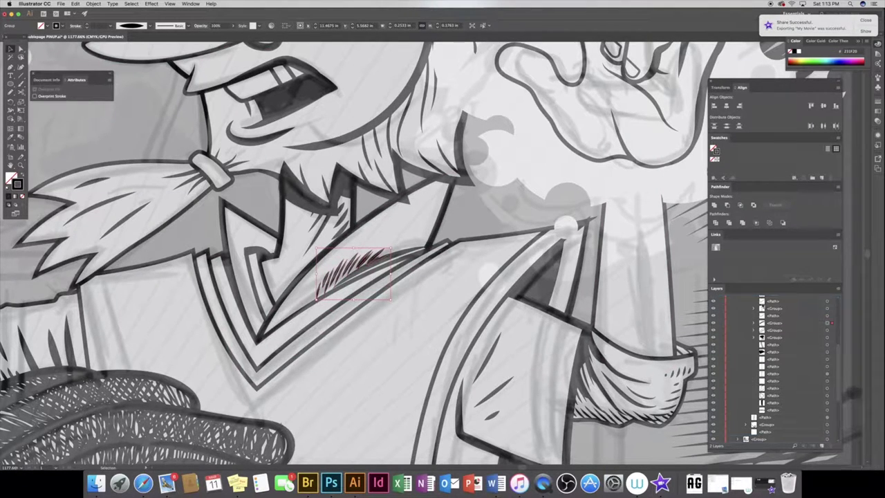
{"action": "key", "text": "Delete"}
{"action": "key", "text": "b"}
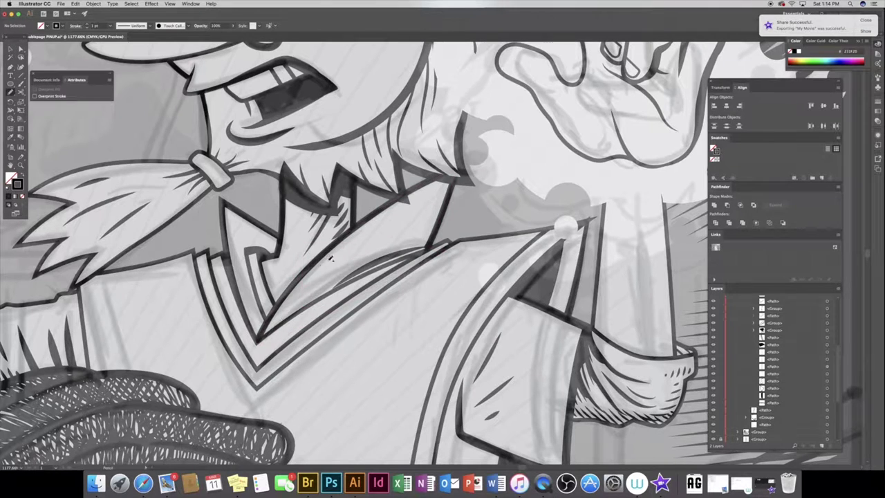
{"action": "left_click_drag", "start_coordinate": [257, 341], "coordinate": [358, 233]}
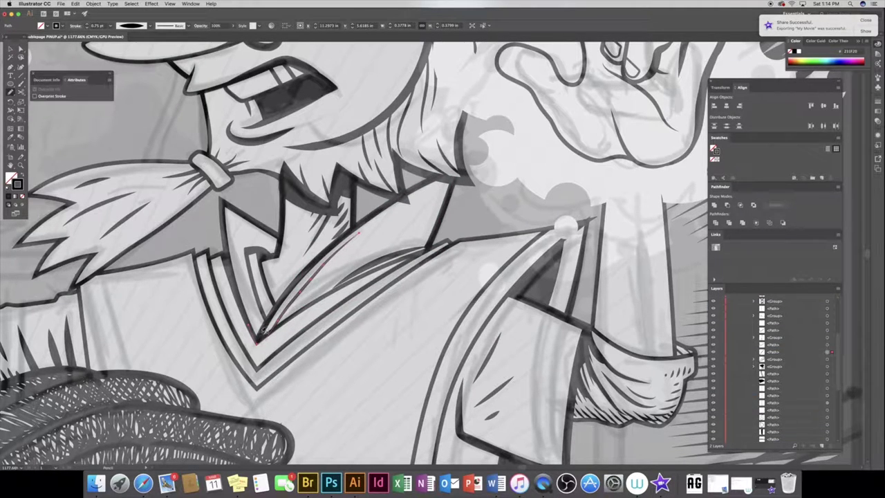
{"action": "left_click_drag", "start_coordinate": [259, 335], "coordinate": [284, 296]}
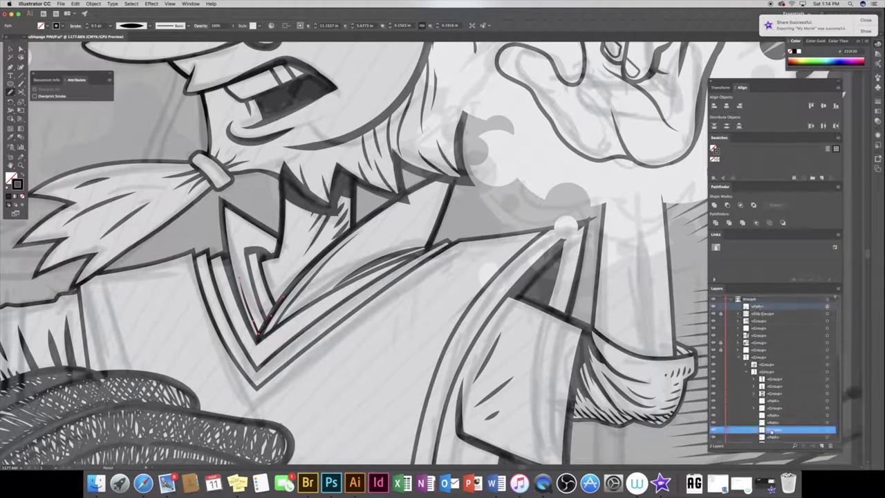
{"action": "left_click_drag", "start_coordinate": [272, 228], "coordinate": [258, 250]}
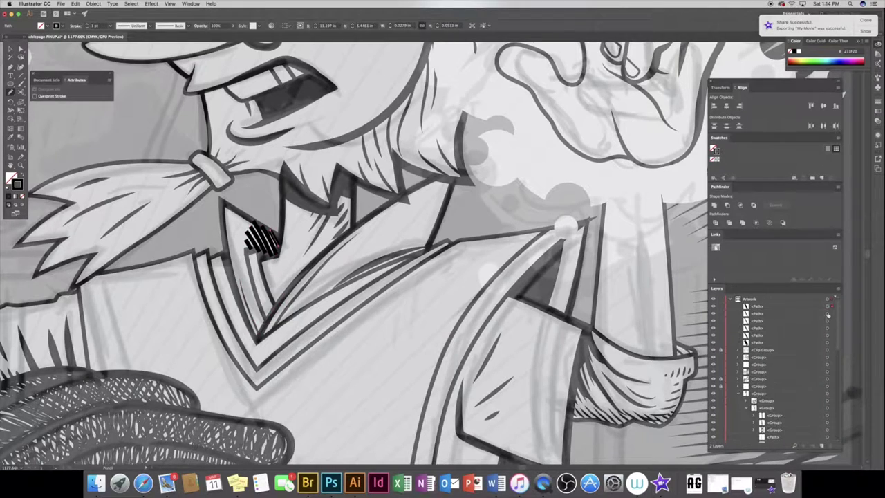
Add short hatch strokes at points along the sleeve edges and select both clusters
{"action": "scroll", "coordinate": [768, 433], "scroll_direction": "down", "scroll_amount": 5}
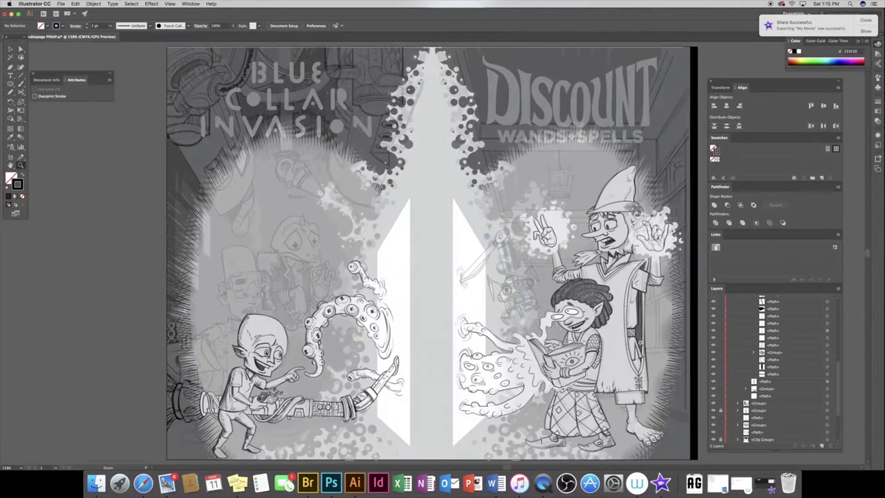
{"action": "left_click_drag", "start_coordinate": [657, 263], "coordinate": [699, 263]}
{"action": "left_click_drag", "start_coordinate": [342, 158], "coordinate": [360, 173]}
{"action": "left_click_drag", "start_coordinate": [332, 276], "coordinate": [349, 282]}
{"action": "left_click", "coordinate": [339, 304]}
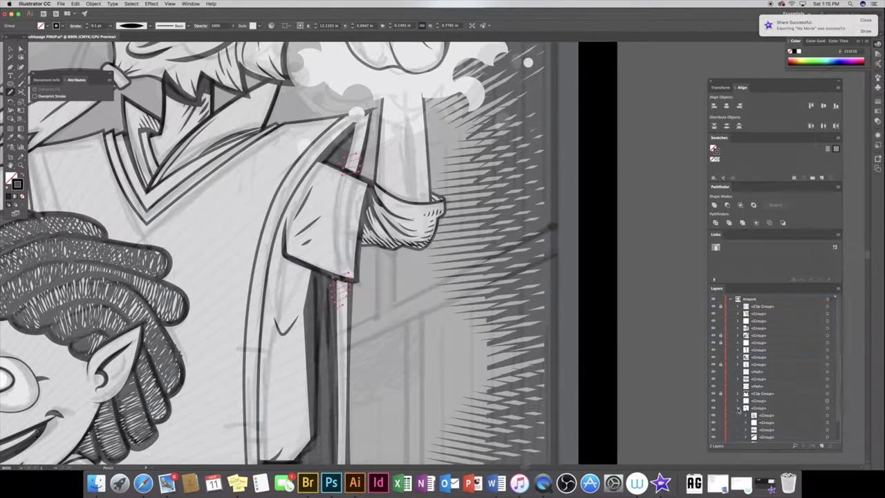
Select the sleeve hatch group, open stroke settings, and pick the pointed tip's outline path
{"action": "left_click", "coordinate": [759, 352]}
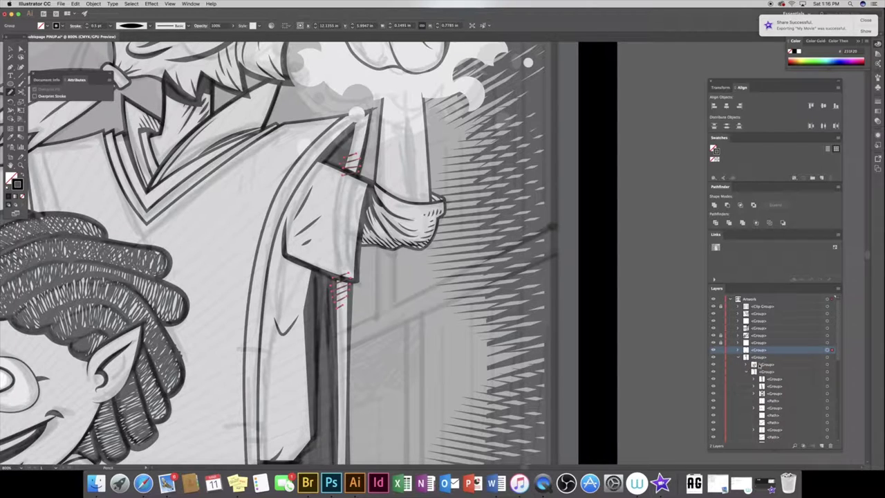
{"action": "scroll", "coordinate": [771, 354], "scroll_direction": "down", "scroll_amount": 5}
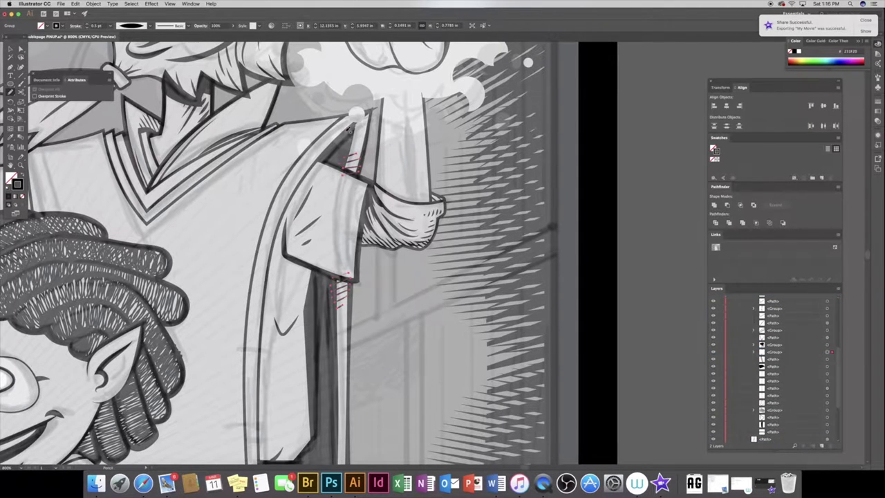
{"action": "left_click", "coordinate": [827, 356]}
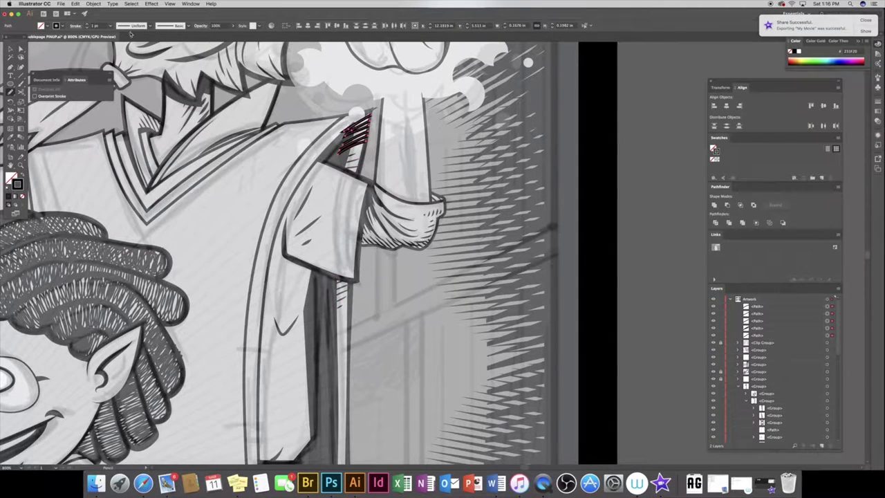
{"action": "scroll", "coordinate": [373, 117], "scroll_direction": "up", "scroll_amount": 5}
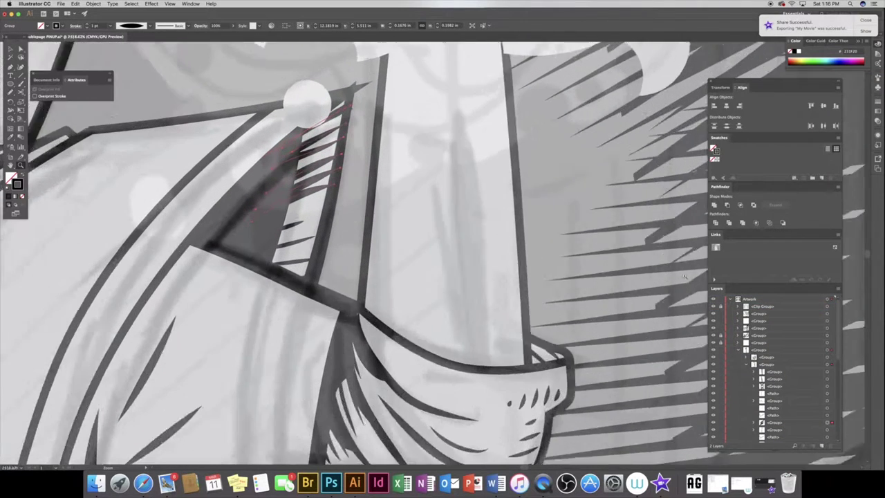
{"action": "key", "text": "ctrl+F10"}
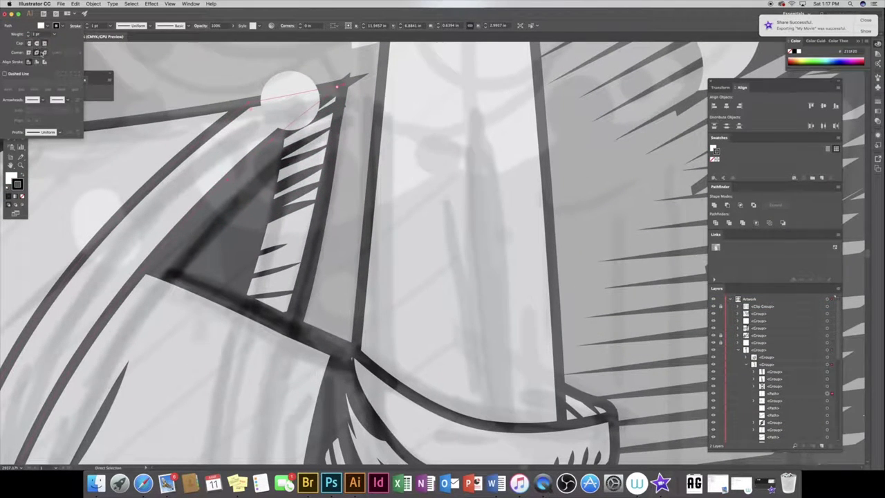
{"action": "left_click", "coordinate": [268, 196]}
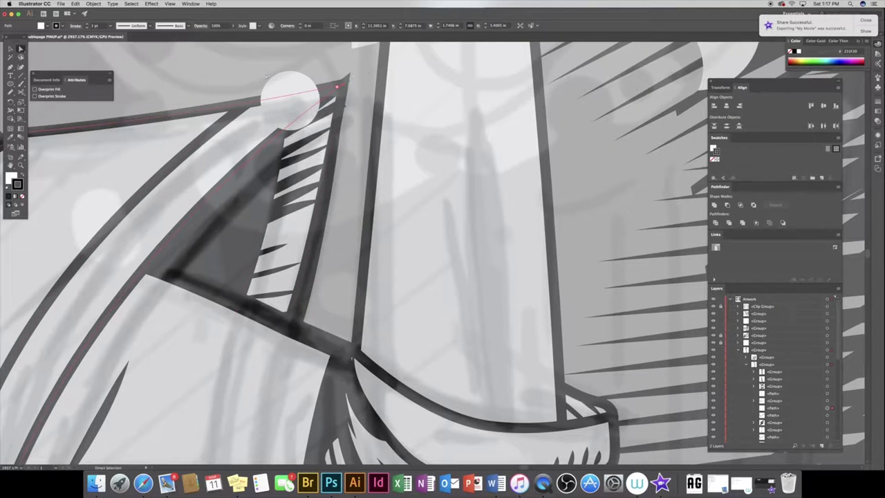
{"action": "left_click", "coordinate": [339, 94]}
Fit the whole artboard in view, then zoom in close on the wizard's sock
{"action": "scroll", "coordinate": [796, 359], "scroll_direction": "down", "scroll_amount": 2}
{"action": "key", "text": "b"}
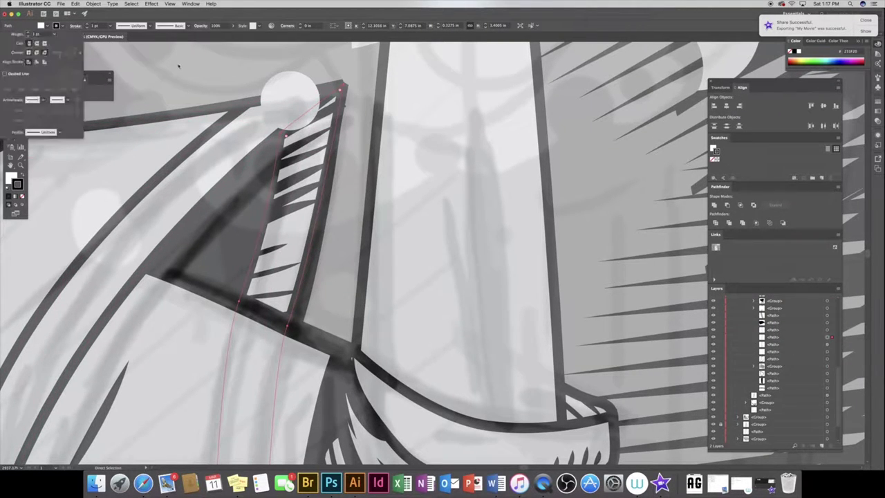
{"action": "key", "text": "z"}
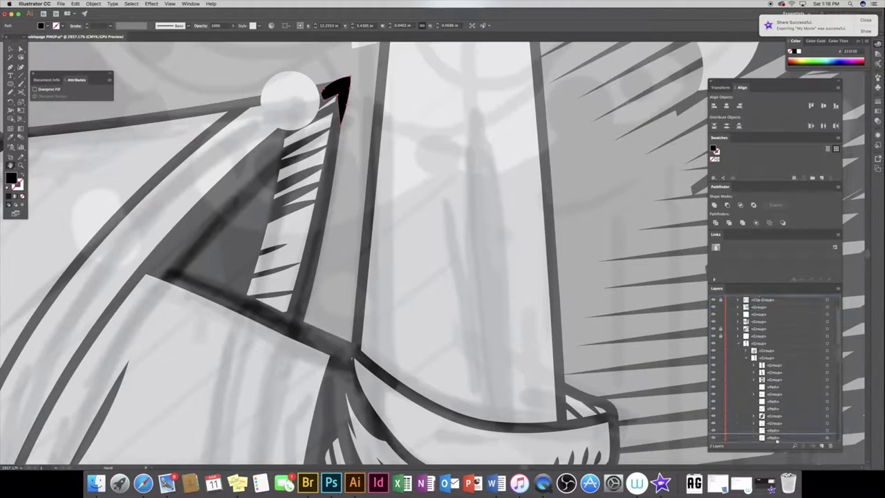
{"action": "key", "text": "super+0"}
{"action": "left_click_drag", "start_coordinate": [462, 219], "coordinate": [628, 336]}
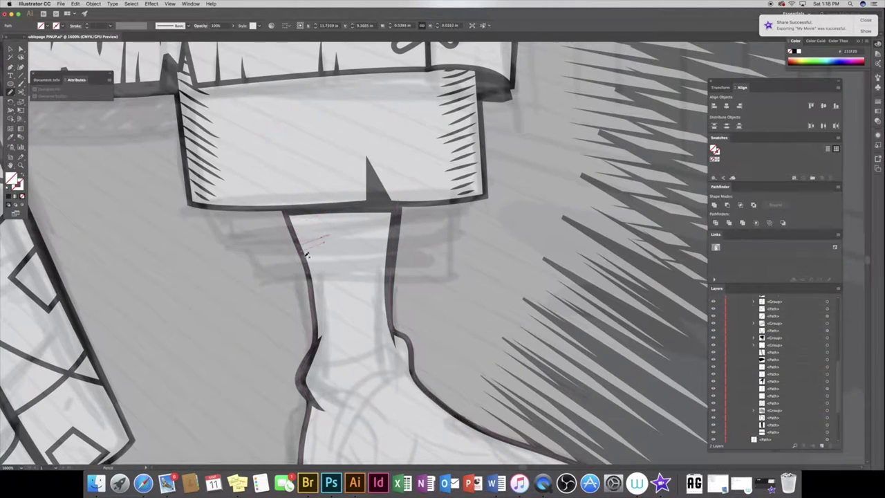
Draw tapered-profile diagonal hatch strokes over the sock top and group them
{"action": "left_click", "coordinate": [142, 26]}
{"action": "left_click", "coordinate": [121, 47]}
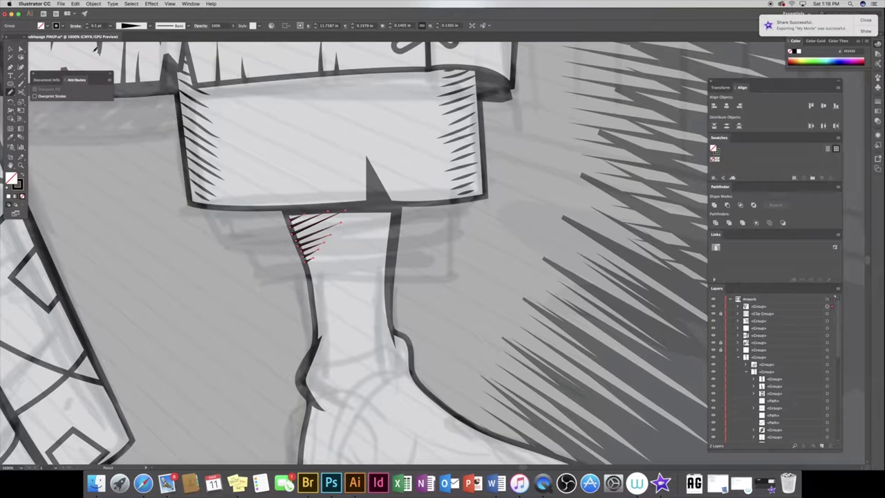
{"action": "mouse_move", "coordinate": [343, 273]}
{"action": "left_mouse_down"}
{"action": "mouse_move", "coordinate": [373, 256]}
{"action": "mouse_move", "coordinate": [396, 207]}
{"action": "left_mouse_up"}
{"action": "key", "text": "ctrl+g"}
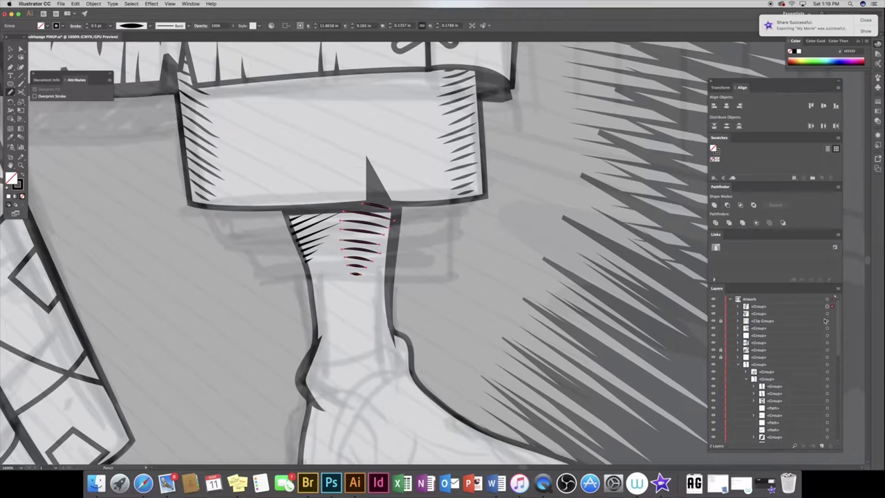
{"action": "left_click_drag", "start_coordinate": [303, 242], "coordinate": [309, 254]}
{"action": "mouse_move", "coordinate": [290, 213]}
{"action": "left_mouse_down"}
{"action": "mouse_move", "coordinate": [331, 250]}
{"action": "mouse_move", "coordinate": [338, 239]}
{"action": "left_mouse_up"}
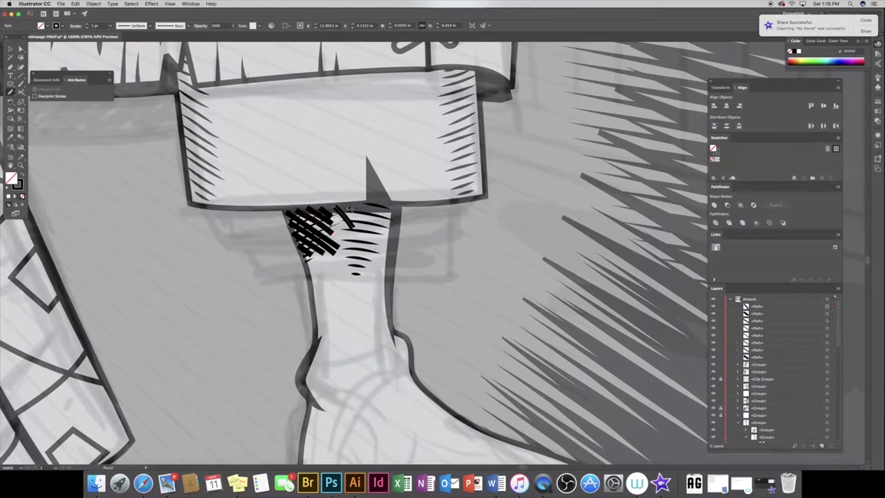
{"action": "left_click_drag", "start_coordinate": [338, 205], "coordinate": [373, 236]}
{"action": "left_click_drag", "start_coordinate": [381, 201], "coordinate": [397, 229]}
{"action": "key", "text": "ctrl+g"}
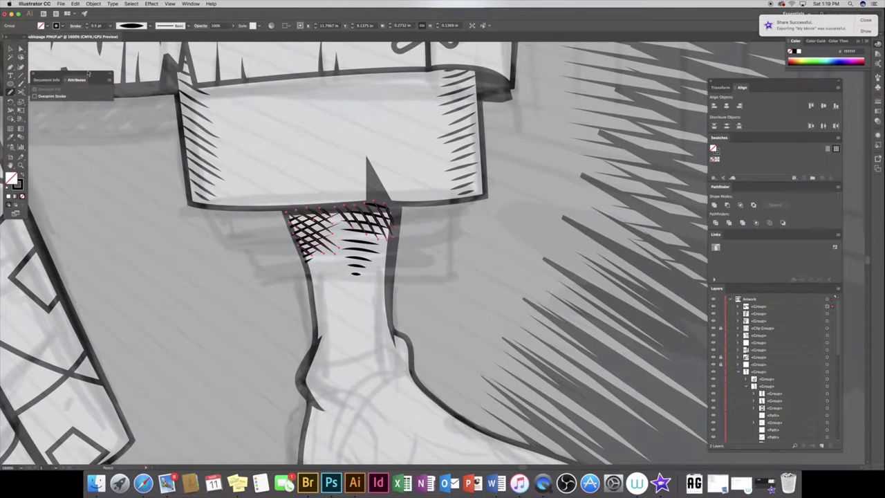
Add horizontal hatch strokes across the sock top at 0.25 pt, group them, and fit the artboard
{"action": "left_click_drag", "start_coordinate": [306, 242], "coordinate": [381, 232]}
{"action": "mouse_move", "coordinate": [288, 223]}
{"action": "left_mouse_down"}
{"action": "mouse_move", "coordinate": [397, 231]}
{"action": "mouse_move", "coordinate": [281, 207]}
{"action": "left_mouse_up"}
{"action": "key", "text": "v"}
{"action": "left_click", "coordinate": [109, 26]}
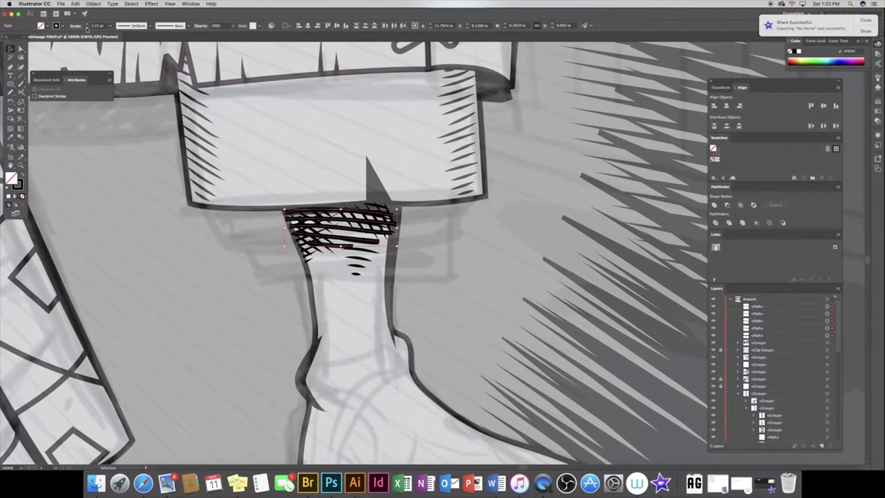
{"action": "key", "text": "ctrl+g"}
{"action": "left_click", "coordinate": [438, 234]}
{"action": "key", "text": "ctrl+0"}
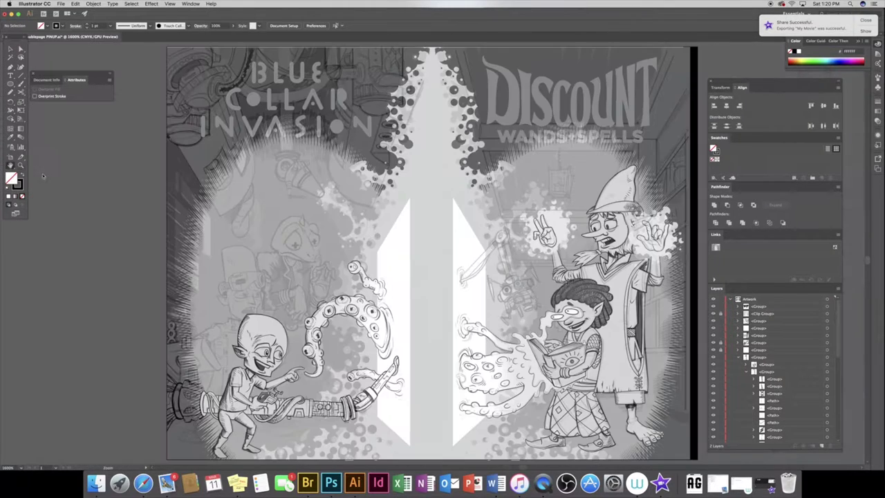
Zoom in on the wizard's hat and pencil short hatch strokes along its left edge
{"action": "left_click_drag", "start_coordinate": [607, 168], "coordinate": [643, 172]}
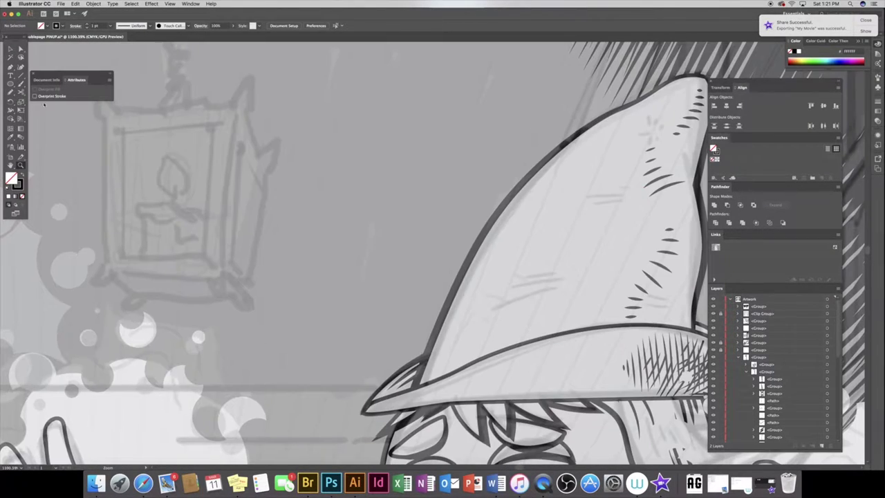
{"action": "key", "text": "n"}
{"action": "left_click_drag", "start_coordinate": [463, 304], "coordinate": [477, 302]}
{"action": "left_click_drag", "start_coordinate": [487, 239], "coordinate": [515, 235]}
{"action": "left_click_drag", "start_coordinate": [509, 216], "coordinate": [526, 207]}
Give the hat hatch strokes a tapered width profile at 0.75 pt and group them
{"action": "left_click_drag", "start_coordinate": [828, 308], "coordinate": [827, 373]}
{"action": "scroll", "coordinate": [830, 430], "scroll_direction": "down", "scroll_amount": 2}
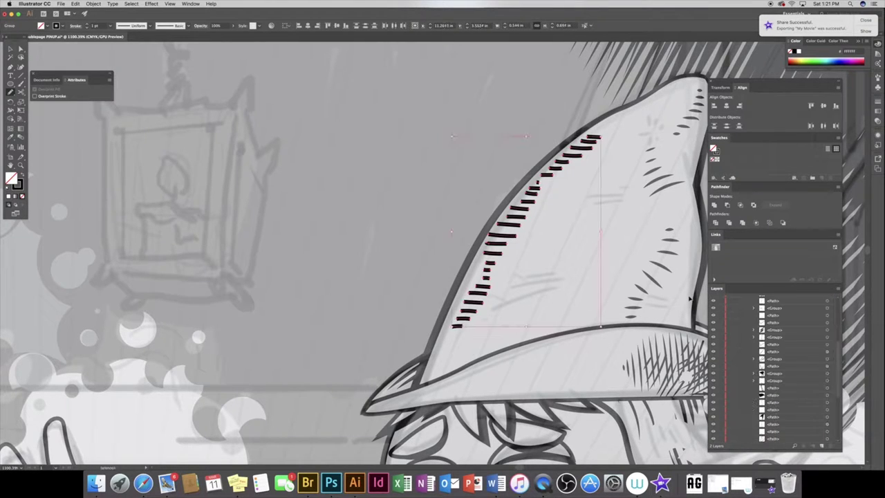
{"action": "left_click", "coordinate": [125, 49]}
{"action": "scroll", "coordinate": [838, 357], "scroll_direction": "up", "scroll_amount": 5}
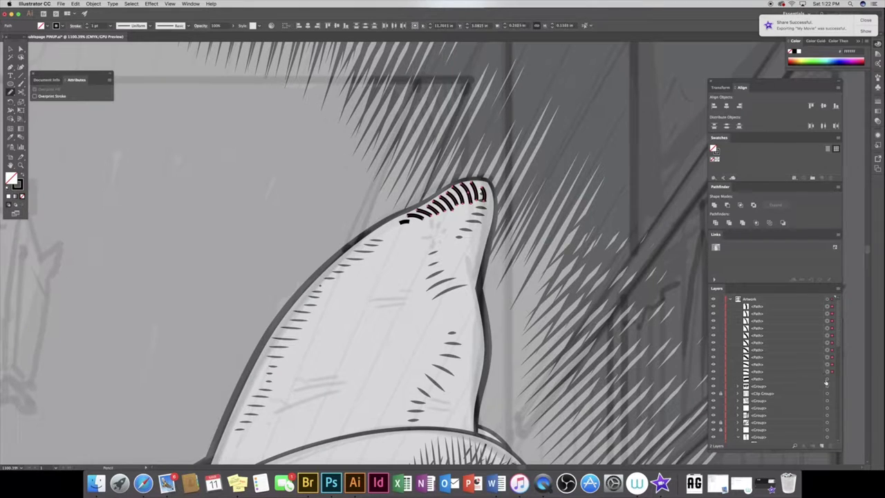
{"action": "left_click", "coordinate": [132, 25]}
{"action": "left_click", "coordinate": [128, 49]}
{"action": "key", "text": "ctrl+g"}
Draw a fan of three hatch strokes near the hat tip, then zoom out to the whole wizard
{"action": "left_click_drag", "start_coordinate": [479, 298], "coordinate": [456, 263]}
{"action": "mouse_move", "coordinate": [481, 294]}
{"action": "left_mouse_down"}
{"action": "mouse_move", "coordinate": [465, 259]}
{"action": "mouse_move", "coordinate": [475, 251]}
{"action": "left_mouse_up"}
{"action": "left_click_drag", "start_coordinate": [484, 277], "coordinate": [483, 249]}
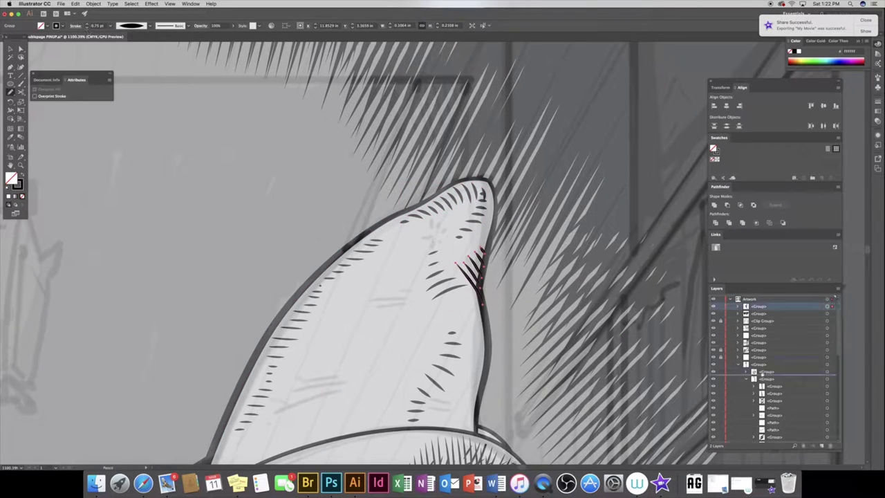
{"action": "key", "text": "z"}
{"action": "left_click", "coordinate": [393, 74], "text": "alt"}
{"action": "left_click", "coordinate": [393, 75], "text": "alt"}
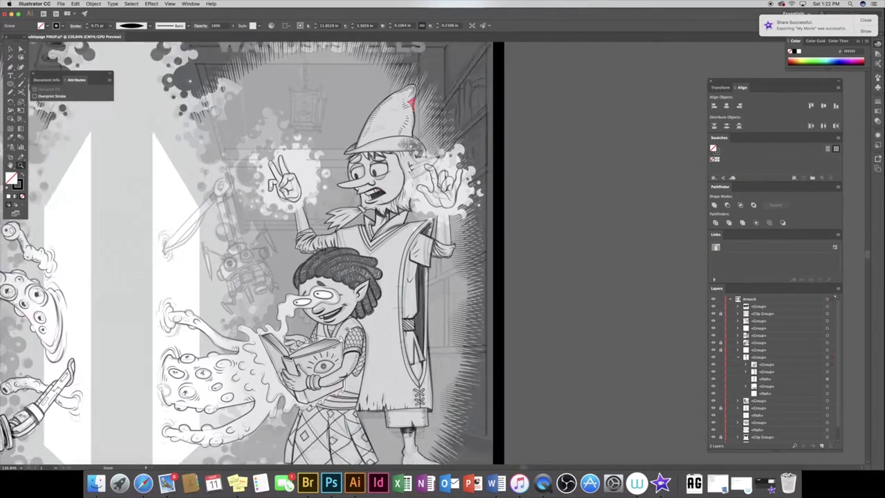
Pencil five hatch strokes down the first skirt fold and group them
{"action": "scroll", "coordinate": [360, 337], "scroll_direction": "down", "scroll_amount": 3}
{"action": "scroll", "coordinate": [365, 382], "scroll_direction": "down", "scroll_amount": 3}
{"action": "left_click_drag", "start_coordinate": [332, 277], "coordinate": [415, 276]}
{"action": "key", "text": "n"}
{"action": "left_click_drag", "start_coordinate": [325, 285], "coordinate": [351, 291]}
{"action": "left_click_drag", "start_coordinate": [322, 274], "coordinate": [352, 280]}
{"action": "mouse_move", "coordinate": [320, 261]}
{"action": "left_mouse_down"}
{"action": "mouse_move", "coordinate": [353, 269]}
{"action": "mouse_move", "coordinate": [349, 262]}
{"action": "left_mouse_up"}
{"action": "left_click_drag", "start_coordinate": [315, 243], "coordinate": [347, 253]}
{"action": "left_click_drag", "start_coordinate": [313, 237], "coordinate": [343, 235]}
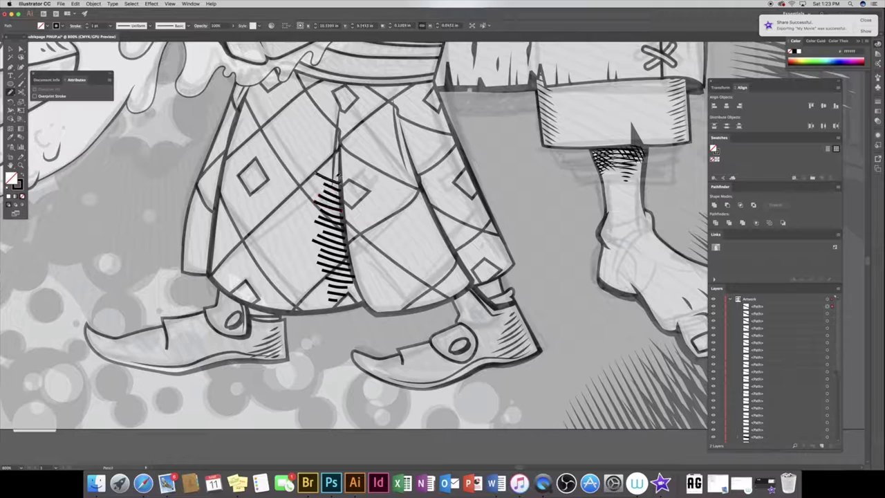
{"action": "left_click_drag", "start_coordinate": [828, 307], "coordinate": [828, 365]}
{"action": "key", "text": "ctrl+g"}
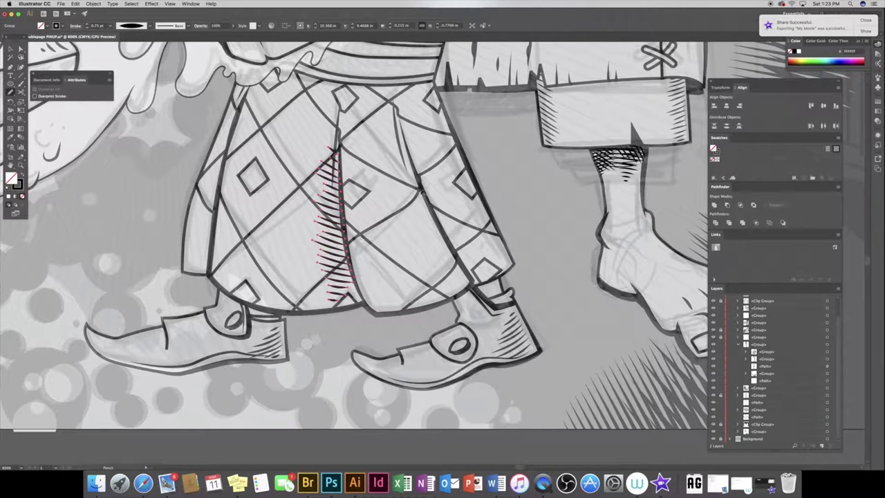
Hatch the second skirt fold with four strokes, group them, and apply a tapered profile
{"action": "left_click_drag", "start_coordinate": [389, 125], "coordinate": [400, 129]}
{"action": "mouse_move", "coordinate": [390, 139]}
{"action": "left_mouse_down"}
{"action": "mouse_move", "coordinate": [405, 144]}
{"action": "mouse_move", "coordinate": [409, 160]}
{"action": "left_mouse_up"}
{"action": "mouse_move", "coordinate": [395, 169]}
{"action": "left_mouse_down"}
{"action": "mouse_move", "coordinate": [415, 177]}
{"action": "mouse_move", "coordinate": [420, 193]}
{"action": "left_mouse_up"}
{"action": "left_click_drag", "start_coordinate": [405, 197], "coordinate": [423, 206]}
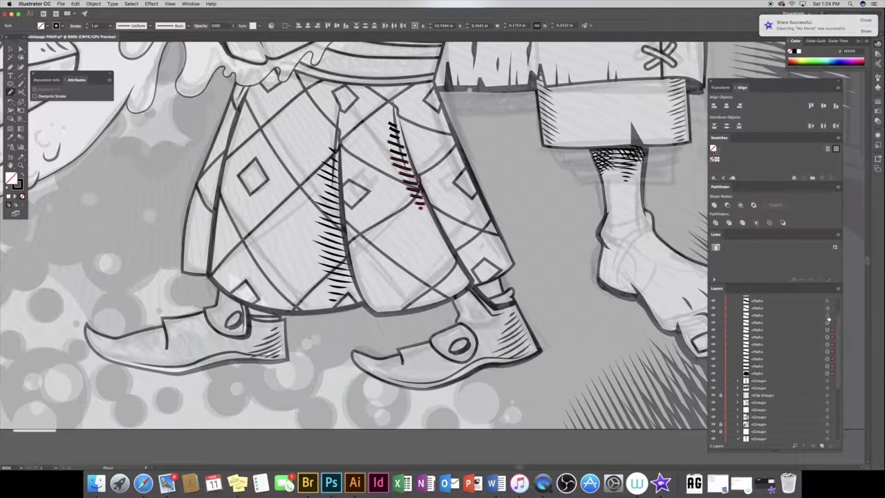
{"action": "key", "text": "ctrl+g"}
{"action": "left_click", "coordinate": [147, 25]}
{"action": "left_click", "coordinate": [128, 49]}
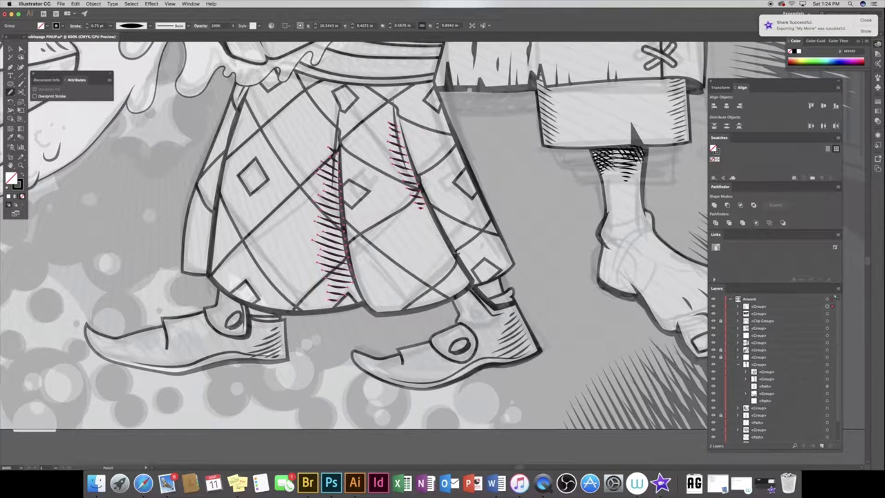
Draw an ink line along the skirt waistband, deselect it, and fit the artboard in view
{"action": "scroll", "coordinate": [457, 254], "scroll_direction": "up", "scroll_amount": 5}
{"action": "scroll", "coordinate": [457, 255], "scroll_direction": "right", "scroll_amount": 5}
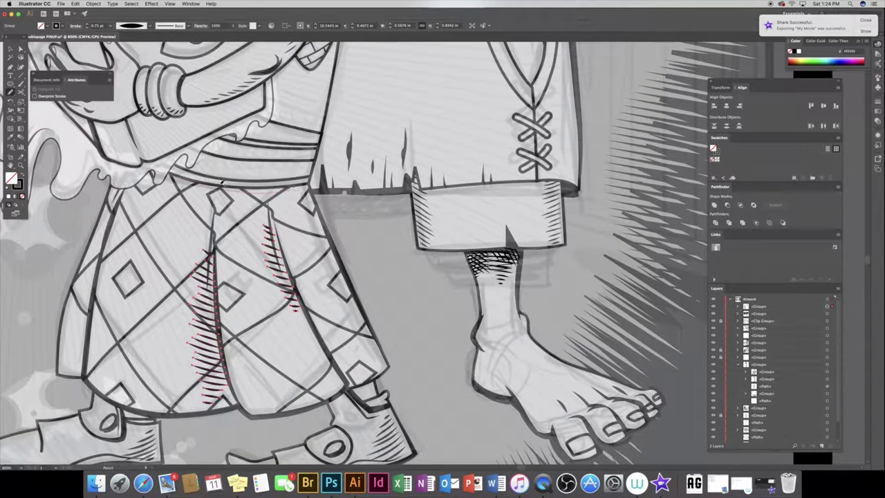
{"action": "left_click_drag", "start_coordinate": [149, 166], "coordinate": [296, 188]}
{"action": "scroll", "coordinate": [770, 372], "scroll_direction": "down", "scroll_amount": 3}
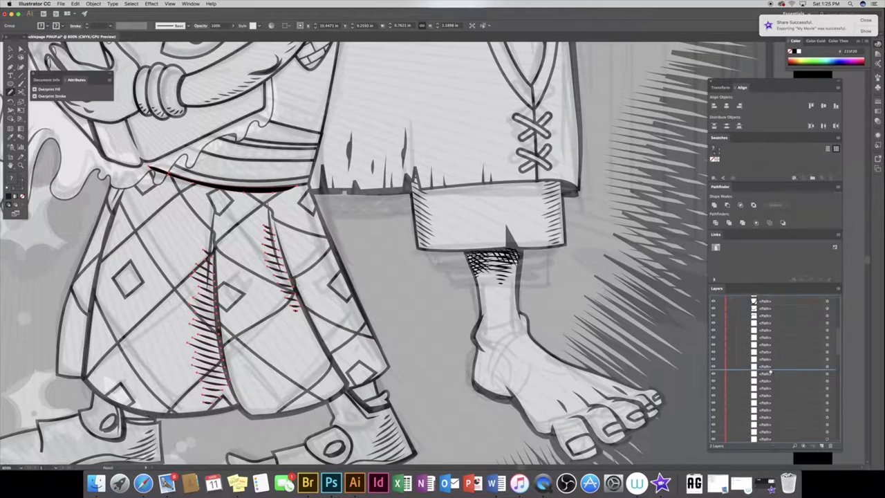
{"action": "scroll", "coordinate": [770, 372], "scroll_direction": "down", "scroll_amount": 3}
{"action": "left_click", "coordinate": [788, 327]}
{"action": "scroll", "coordinate": [789, 327], "scroll_direction": "up", "scroll_amount": 2}
{"action": "key", "text": "ctrl+0"}
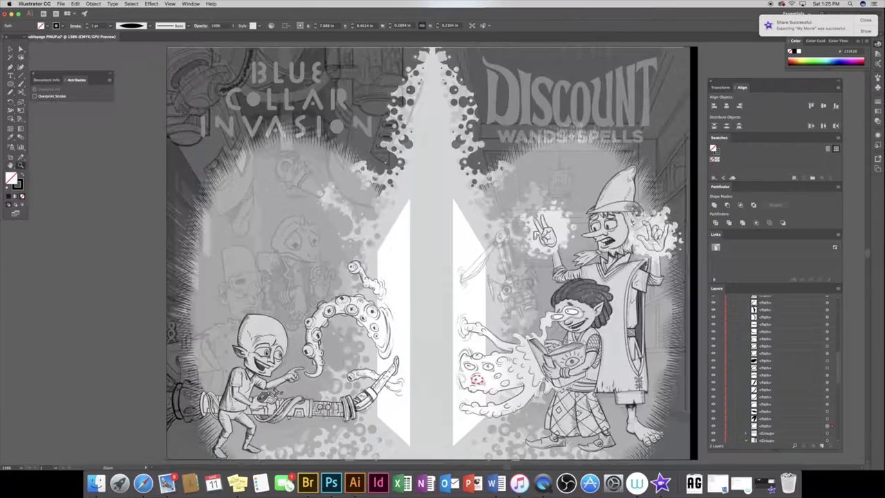
Zoom in on the creature and boy, select the creature and tentacle paths, then clear the selection
{"action": "left_click_drag", "start_coordinate": [387, 294], "coordinate": [657, 453]}
{"action": "left_click", "coordinate": [828, 377], "text": "shift"}
{"action": "left_click", "coordinate": [828, 353], "text": "shift"}
{"action": "left_click", "coordinate": [828, 360], "text": "shift"}
{"action": "left_click", "coordinate": [828, 332], "text": "shift"}
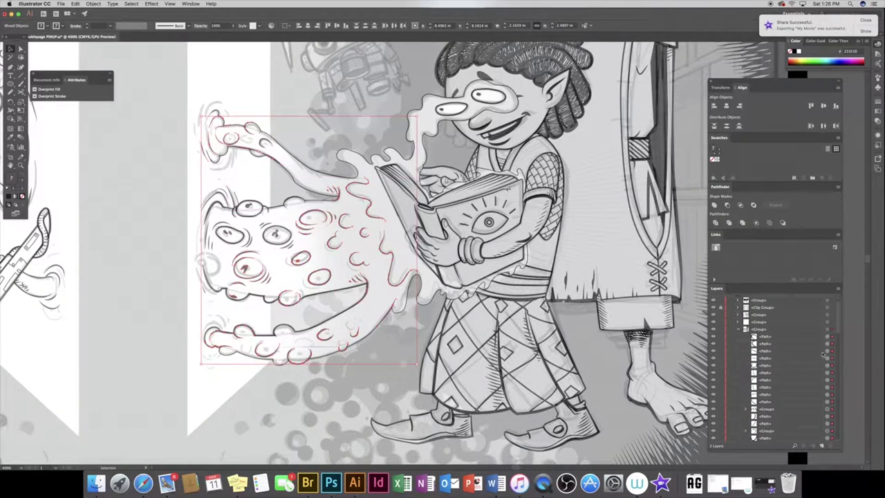
{"action": "scroll", "coordinate": [276, 276], "scroll_direction": "down", "scroll_amount": 5}
{"action": "left_click", "coordinate": [270, 276]}
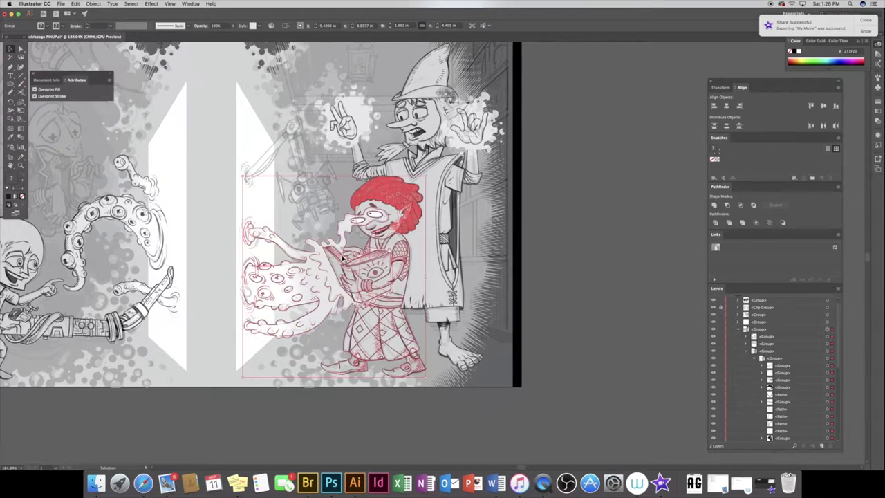
{"action": "left_click", "coordinate": [548, 363]}
{"action": "scroll", "coordinate": [444, 340], "scroll_direction": "up", "scroll_amount": 5}
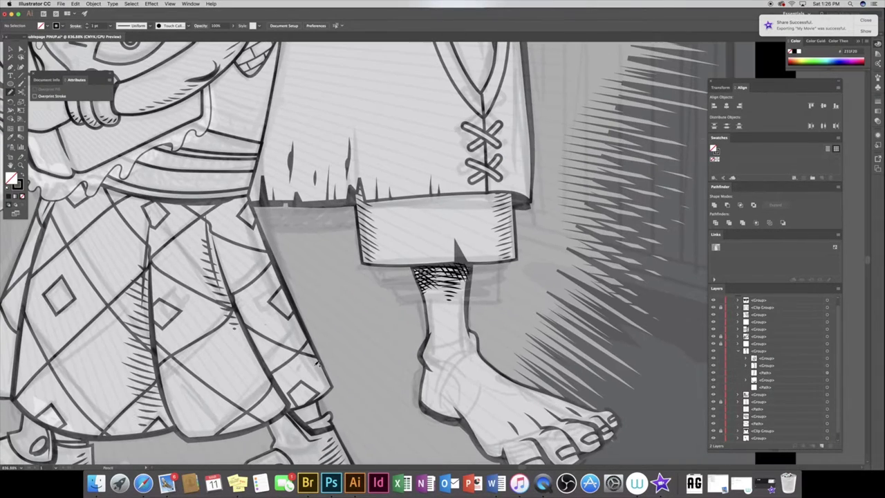
Pencil three short hatch dashes along the skirt's right edge
{"action": "left_click_drag", "start_coordinate": [296, 343], "coordinate": [310, 368]}
{"action": "left_click_drag", "start_coordinate": [276, 312], "coordinate": [297, 332]}
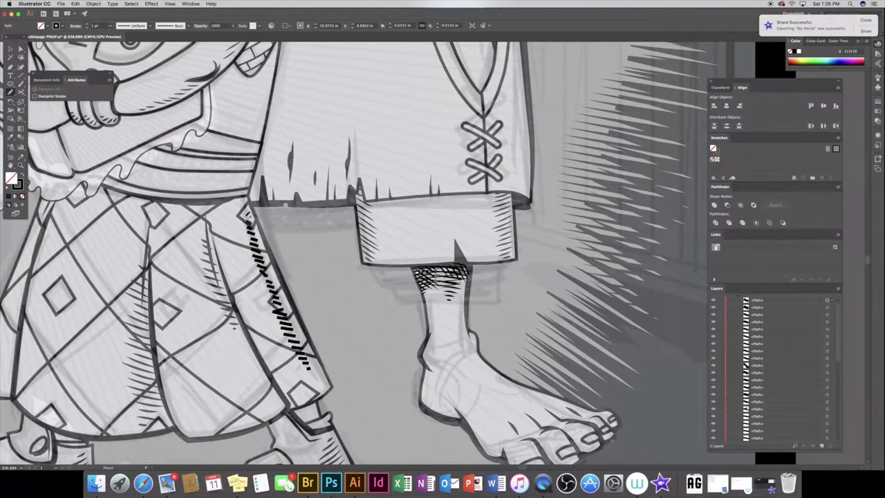
{"action": "key", "text": "ctrl+shift+a"}
{"action": "left_click_drag", "start_coordinate": [243, 208], "coordinate": [252, 228]}
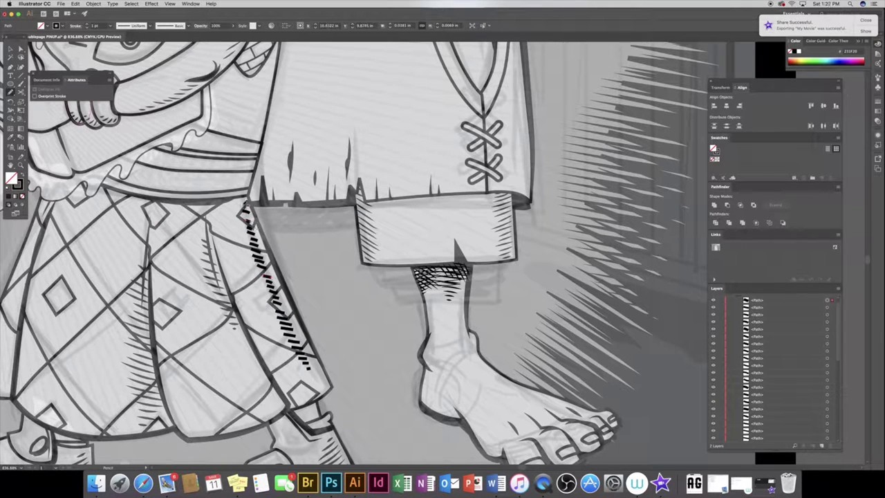
Group the new skirt-edge hatch dashes and fit the whole artboard in view
{"action": "left_click_drag", "start_coordinate": [831, 300], "coordinate": [830, 323]}
{"action": "scroll", "coordinate": [828, 325], "scroll_direction": "down", "scroll_amount": 5}
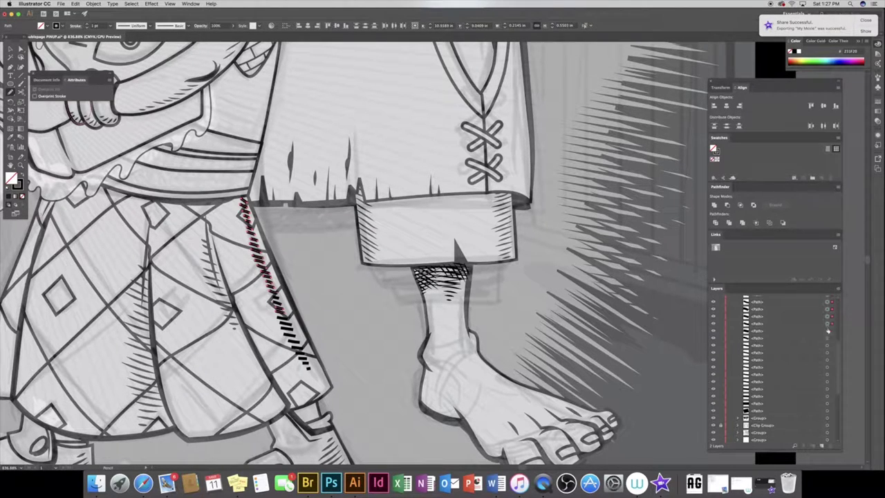
{"action": "key", "text": "ctrl+g"}
{"action": "scroll", "coordinate": [233, 257], "scroll_direction": "down", "scroll_amount": 10}
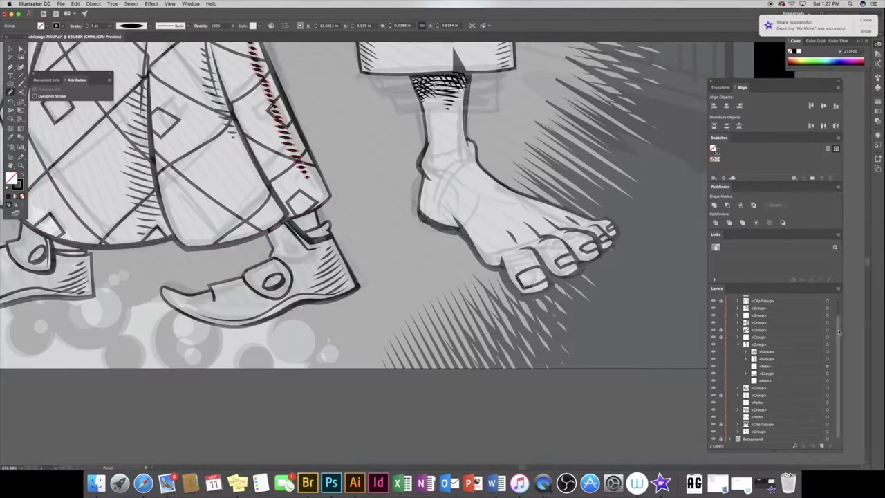
{"action": "scroll", "coordinate": [776, 373], "scroll_direction": "up", "scroll_amount": 3}
{"action": "scroll", "coordinate": [768, 366], "scroll_direction": "up", "scroll_amount": 5}
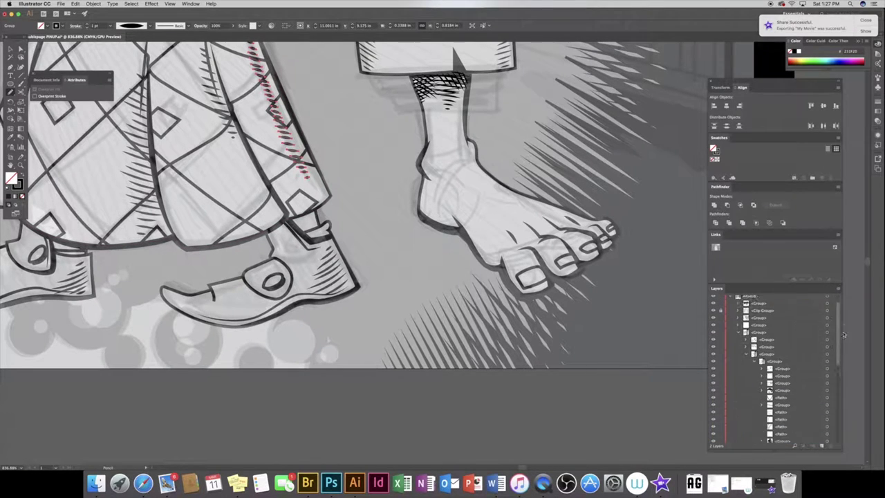
{"action": "key", "text": "z"}
{"action": "key", "text": "ctrl+0"}
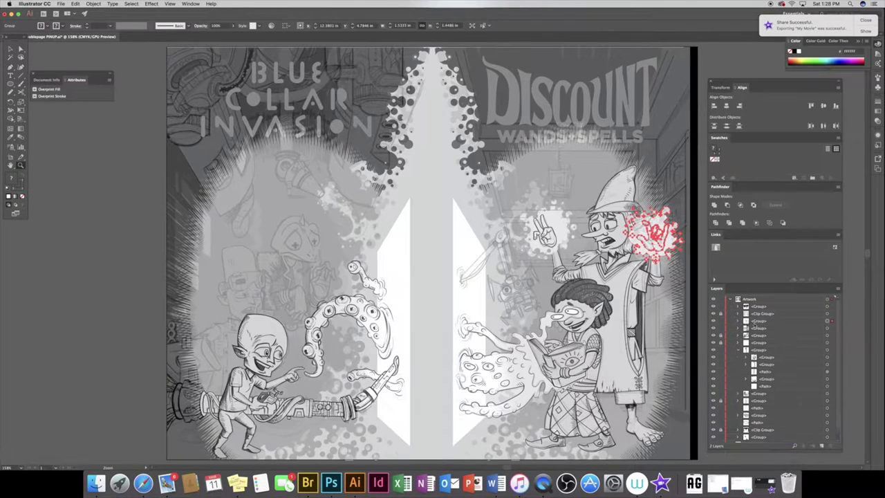
Move the wizard group into the Clip Group above it in the Layers panel
{"action": "left_click", "coordinate": [828, 379]}
{"action": "left_click_drag", "start_coordinate": [757, 393], "coordinate": [781, 391]}
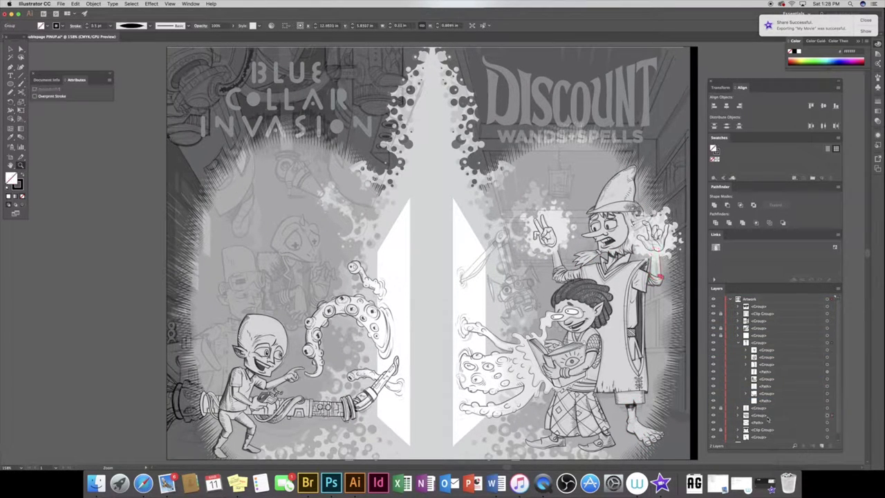
{"action": "key", "text": "ctrl+shift+a"}
{"action": "key", "text": "v"}
{"action": "scroll", "coordinate": [493, 299], "scroll_direction": "right", "scroll_amount": 5}
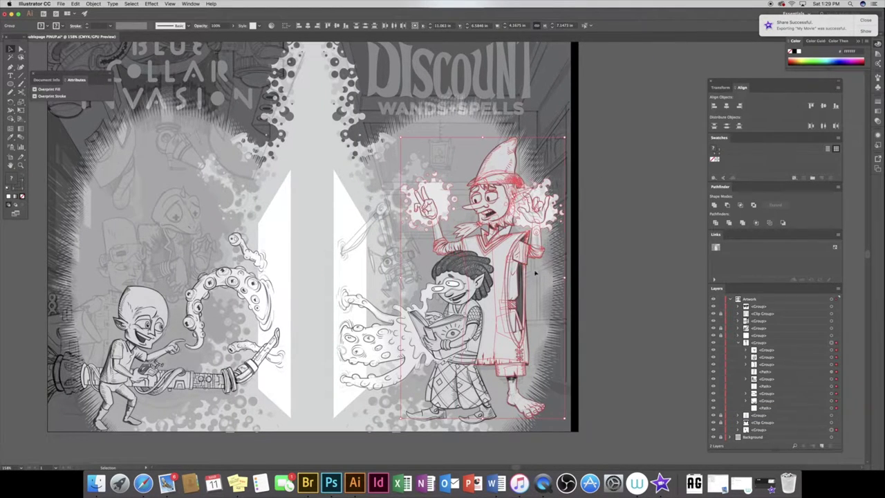
{"action": "left_click", "coordinate": [738, 343]}
{"action": "left_click", "coordinate": [757, 365]}
{"action": "left_click_drag", "start_coordinate": [758, 365], "coordinate": [761, 357]}
{"action": "left_click", "coordinate": [585, 313]}
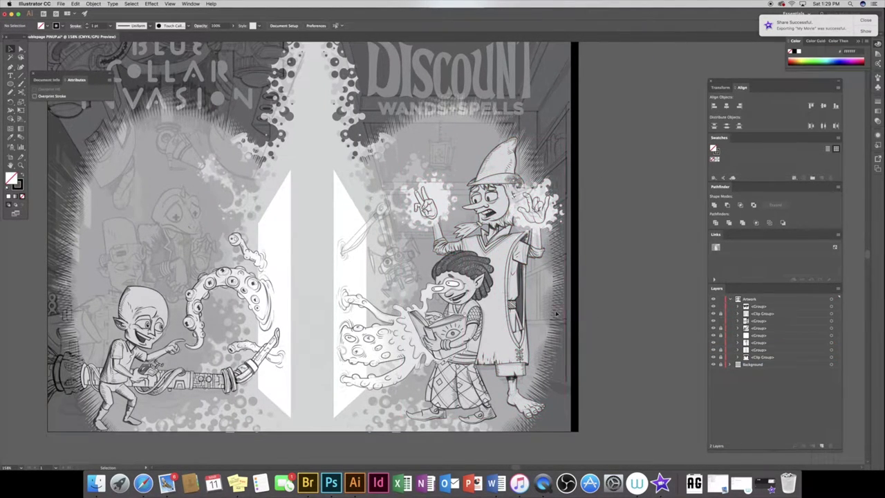
Check paths on the kid and robe, then zoom in and draw a stroke along the robe's inner edge
{"action": "key", "text": "a"}
{"action": "left_click", "coordinate": [489, 346]}
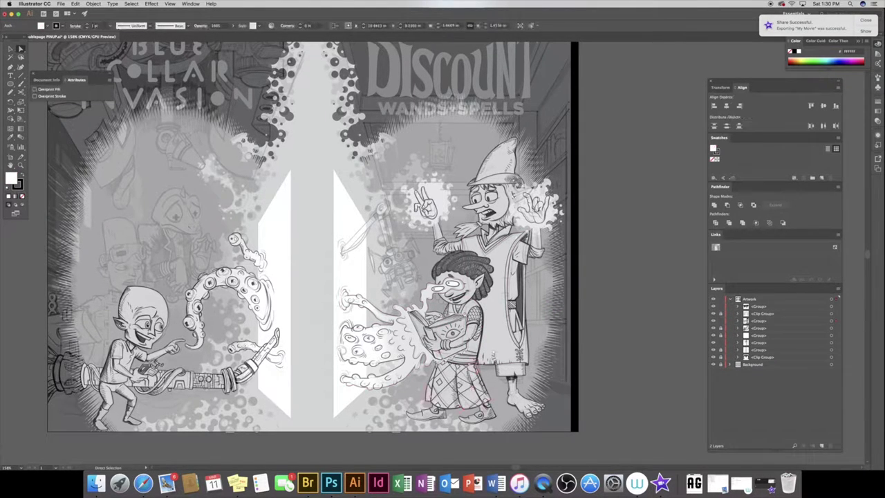
{"action": "left_click", "coordinate": [488, 278]}
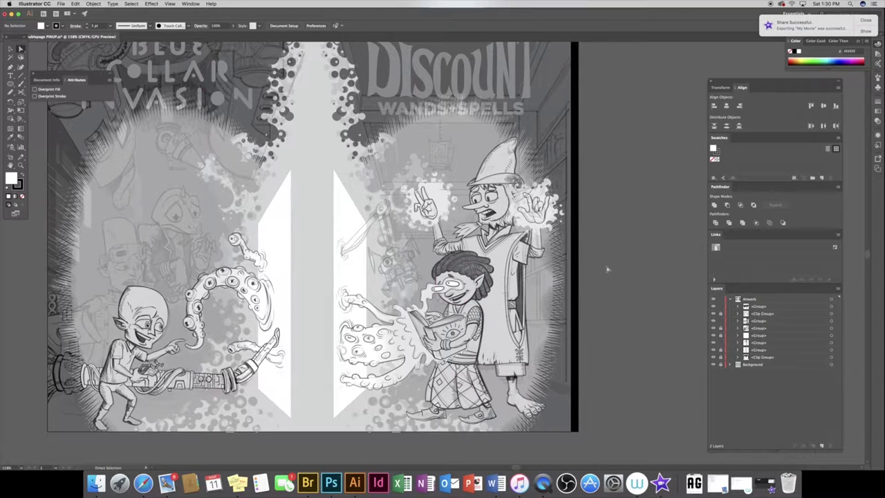
{"action": "left_click", "coordinate": [510, 372]}
{"action": "left_click", "coordinate": [610, 323]}
{"action": "left_click_drag", "start_coordinate": [387, 208], "coordinate": [574, 395]}
{"action": "left_click_drag", "start_coordinate": [319, 117], "coordinate": [333, 107]}
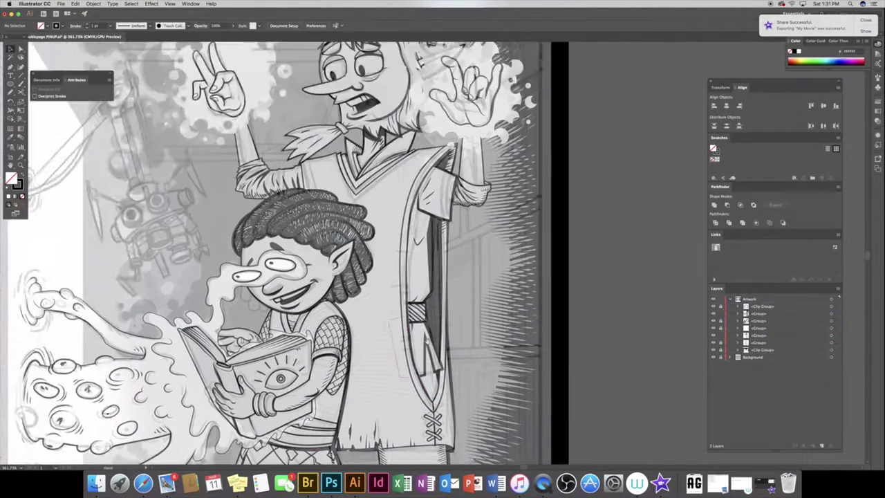
Draw hatching strokes along the wizard's robe lapel and group them
{"action": "scroll", "coordinate": [368, 377], "scroll_direction": "up", "scroll_amount": 5}
{"action": "mouse_move", "coordinate": [239, 282]}
{"action": "left_mouse_down"}
{"action": "mouse_move", "coordinate": [213, 268]}
{"action": "mouse_move", "coordinate": [213, 235]}
{"action": "left_mouse_up"}
{"action": "left_click_drag", "start_coordinate": [246, 211], "coordinate": [207, 188]}
{"action": "left_click_drag", "start_coordinate": [230, 133], "coordinate": [199, 112]}
{"action": "left_click_drag", "start_coordinate": [832, 306], "coordinate": [829, 351]}
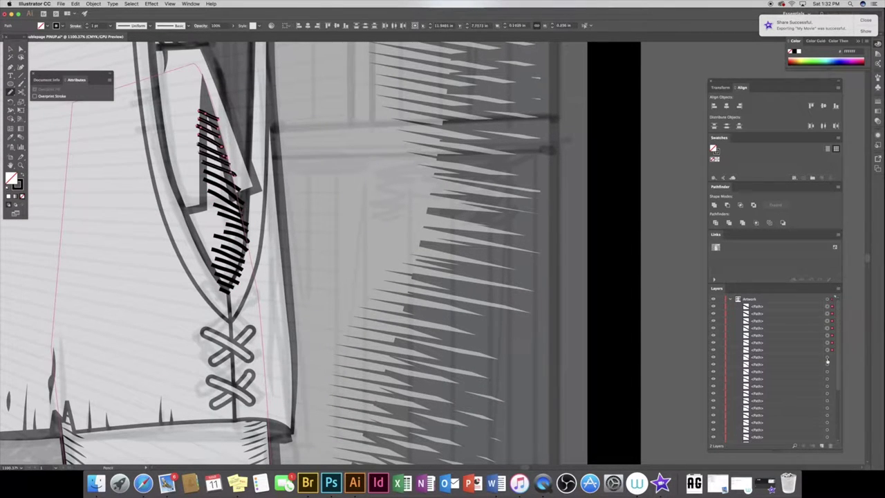
{"action": "key", "text": "super+g"}
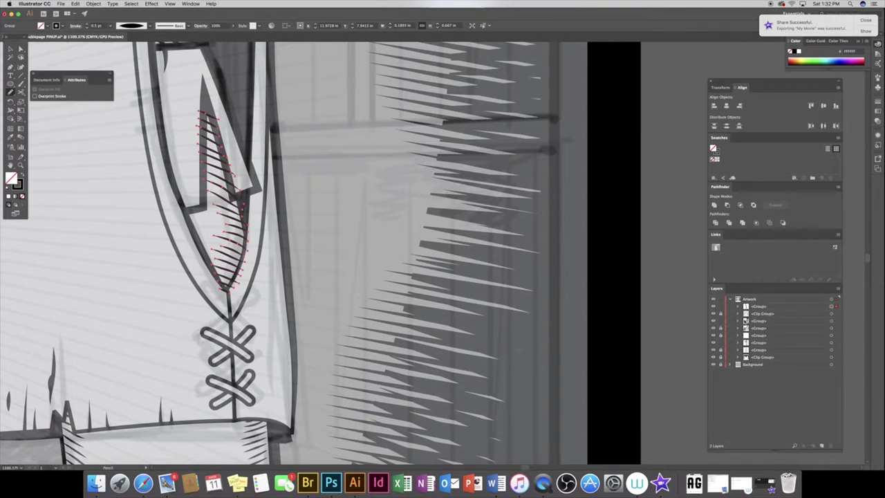
Copy the lapel hatching group further up the lapel and group the copies
{"action": "scroll", "coordinate": [766, 367], "scroll_direction": "down", "scroll_amount": 5}
{"action": "left_click", "coordinate": [777, 367]}
{"action": "scroll", "coordinate": [257, 320], "scroll_direction": "up", "scroll_amount": 3}
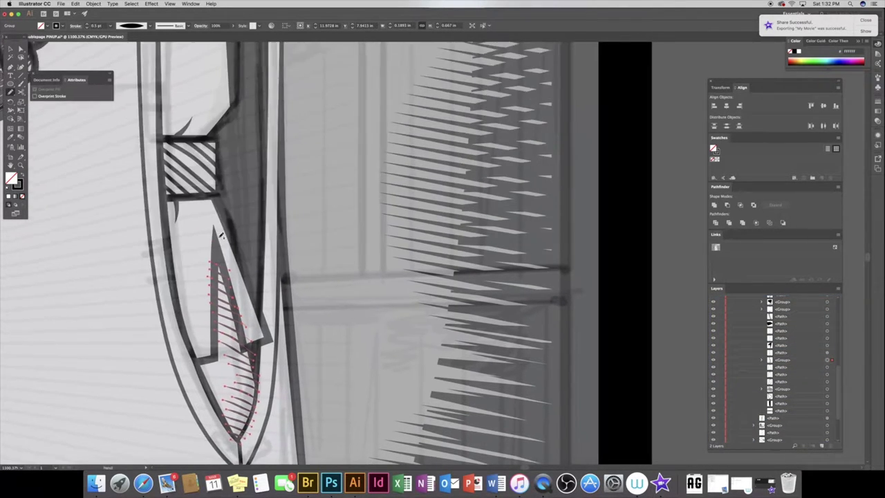
{"action": "left_click_drag", "start_coordinate": [260, 294], "coordinate": [260, 263]}
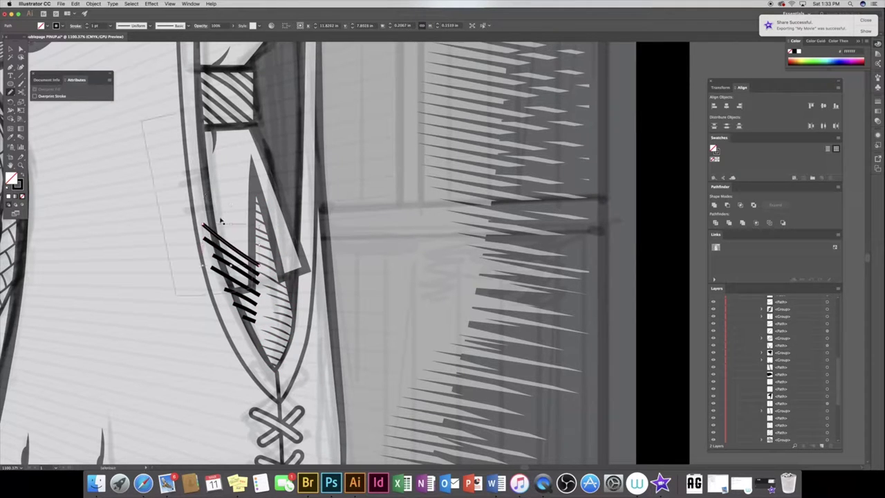
{"action": "key", "text": "super+g"}
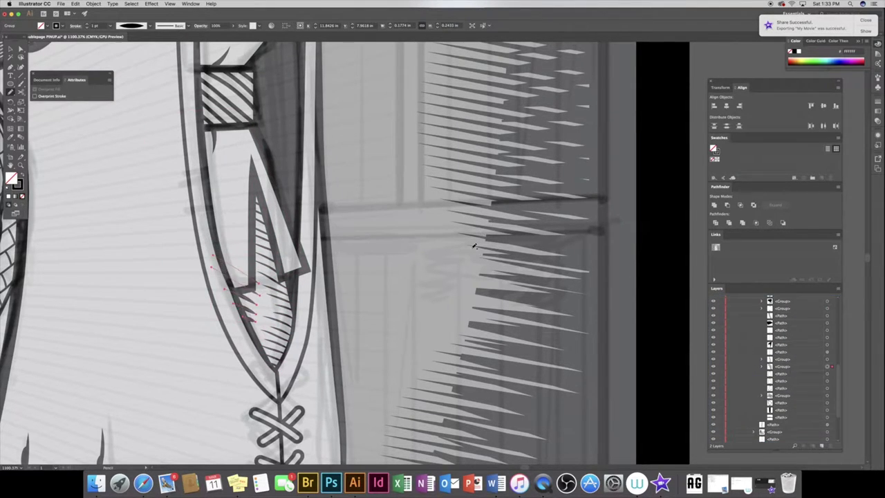
{"action": "scroll", "coordinate": [273, 242], "scroll_direction": "up", "scroll_amount": 5}
{"action": "key", "text": "super+g"}
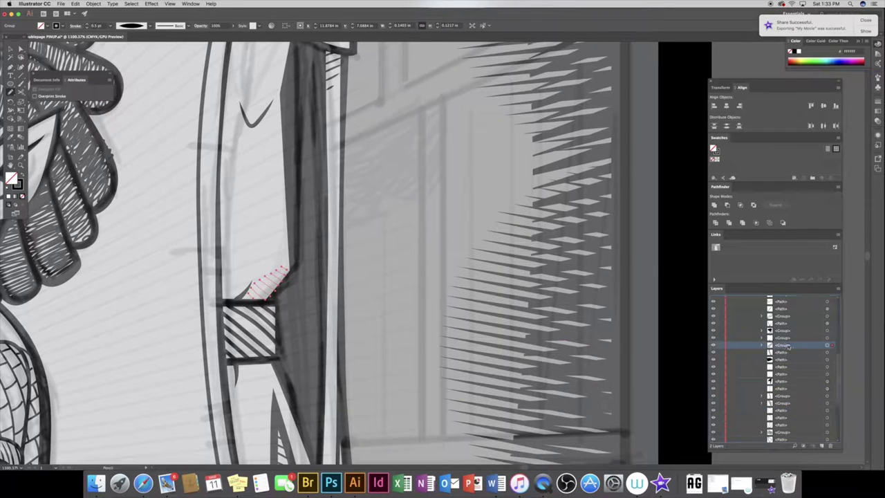
Draw four diagonal hatch strokes down the robe's inner edge
{"action": "scroll", "coordinate": [341, 226], "scroll_direction": "down", "scroll_amount": 4}
{"action": "left_click_drag", "start_coordinate": [235, 278], "coordinate": [273, 305]}
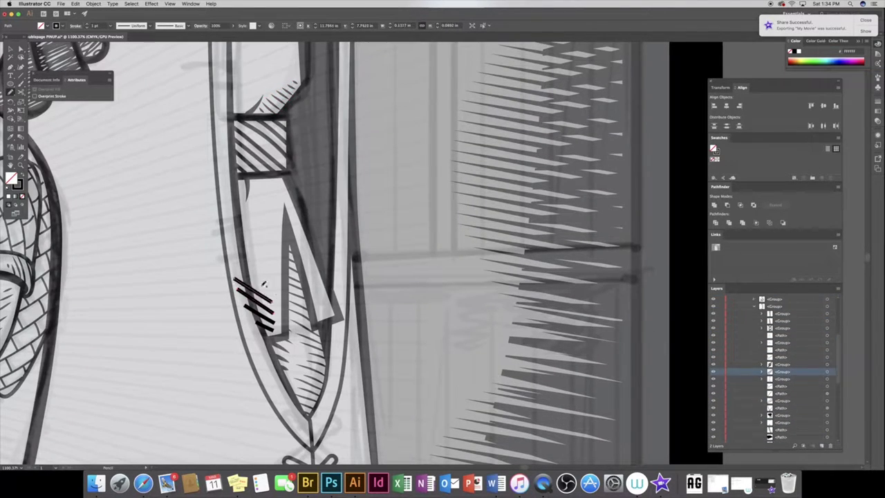
{"action": "left_click_drag", "start_coordinate": [221, 254], "coordinate": [268, 283]}
{"action": "left_click_drag", "start_coordinate": [218, 212], "coordinate": [257, 242]}
{"action": "left_click_drag", "start_coordinate": [213, 184], "coordinate": [253, 210]}
{"action": "scroll", "coordinate": [557, 257], "scroll_direction": "up", "scroll_amount": 2}
{"action": "scroll", "coordinate": [556, 257], "scroll_direction": "up", "scroll_amount": 3}
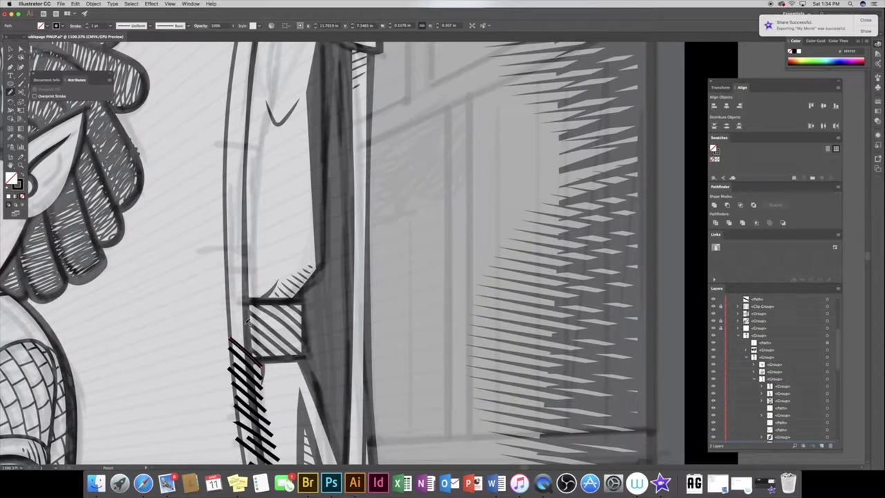
{"action": "scroll", "coordinate": [240, 209], "scroll_direction": "up", "scroll_amount": 3}
Add more hatch strokes along the sleeve and robe edge, then zoom out to the whole robe
{"action": "left_click_drag", "start_coordinate": [232, 249], "coordinate": [275, 324]}
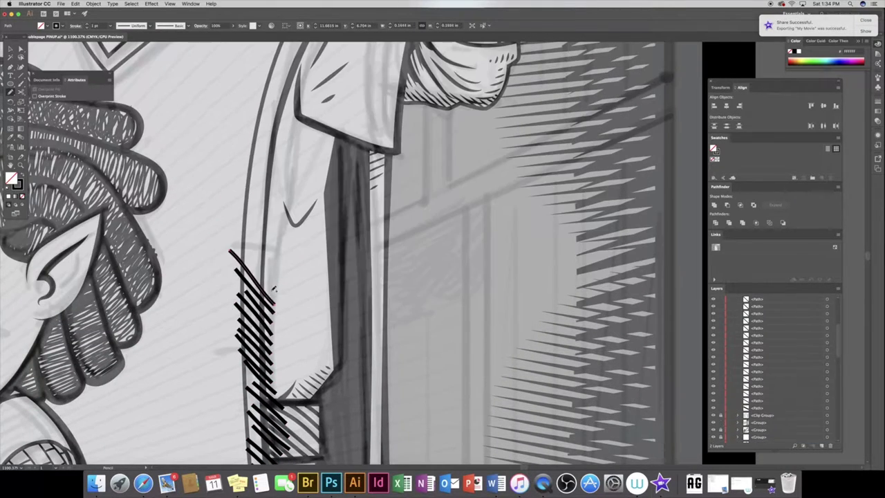
{"action": "left_click_drag", "start_coordinate": [233, 218], "coordinate": [279, 285]}
{"action": "scroll", "coordinate": [249, 207], "scroll_direction": "up", "scroll_amount": 3}
{"action": "mouse_move", "coordinate": [228, 194]}
{"action": "left_mouse_down"}
{"action": "mouse_move", "coordinate": [281, 277]}
{"action": "mouse_move", "coordinate": [267, 188]}
{"action": "left_mouse_up"}
{"action": "left_click_drag", "start_coordinate": [258, 236], "coordinate": [298, 123]}
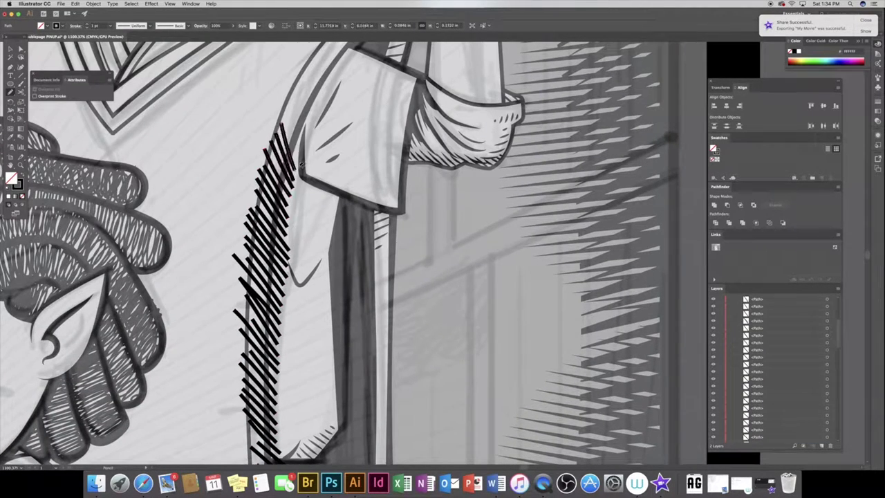
{"action": "left_click_drag", "start_coordinate": [280, 171], "coordinate": [308, 87]}
{"action": "scroll", "coordinate": [304, 90], "scroll_direction": "up", "scroll_amount": 2}
{"action": "left_click_drag", "start_coordinate": [316, 164], "coordinate": [336, 112]}
{"action": "scroll", "coordinate": [252, 182], "scroll_direction": "down", "scroll_amount": 5}
Group the upper and lower robe hatching strokes and reposition the group in the layer stack
{"action": "key", "text": "v"}
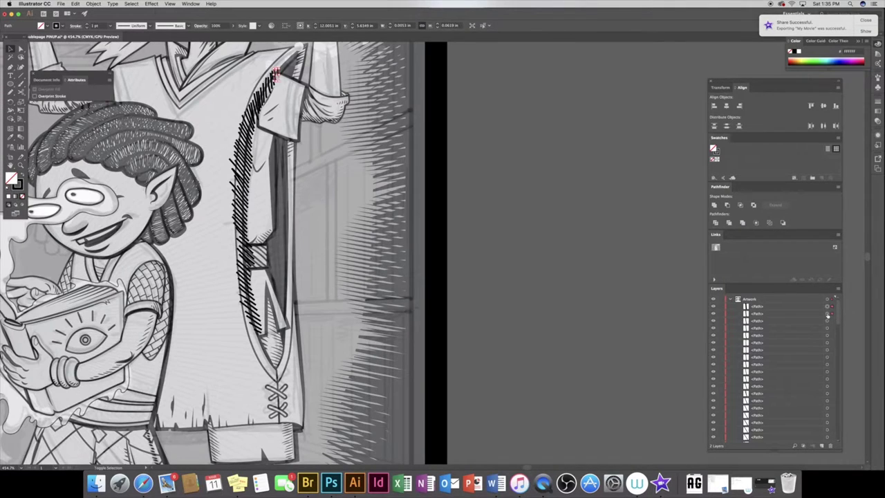
{"action": "left_click_drag", "start_coordinate": [279, 66], "coordinate": [235, 171]}
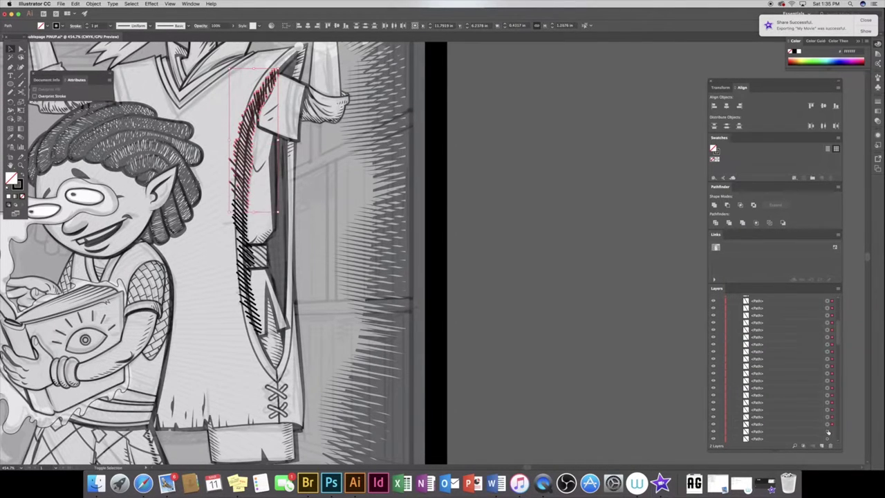
{"action": "scroll", "coordinate": [828, 373], "scroll_direction": "down", "scroll_amount": 3}
{"action": "left_click_drag", "start_coordinate": [828, 386], "coordinate": [828, 442]}
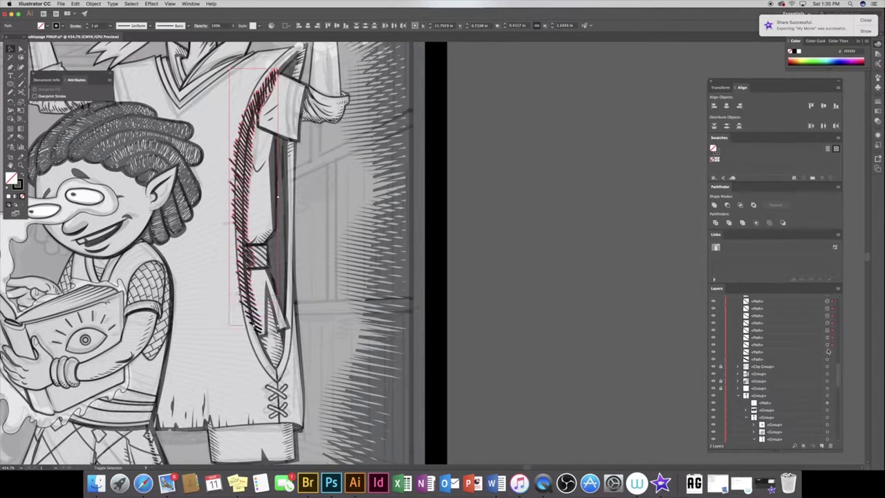
{"action": "key", "text": "ctrl+g"}
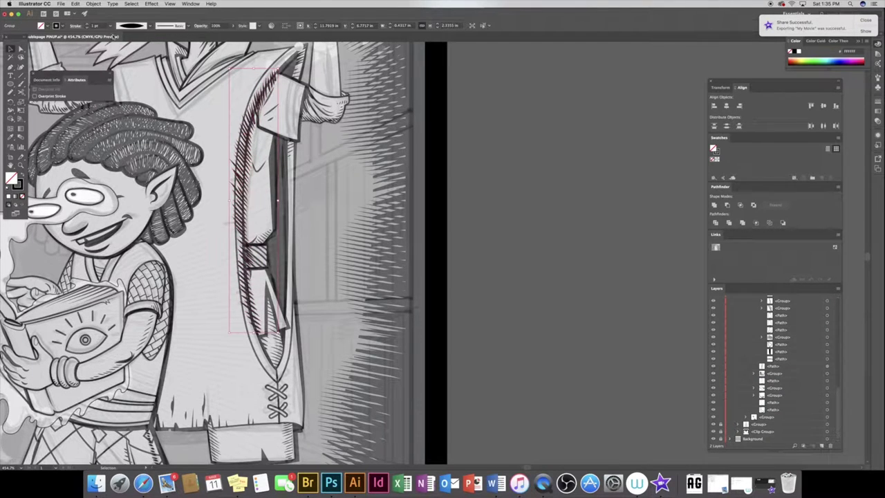
{"action": "left_click_drag", "start_coordinate": [772, 384], "coordinate": [790, 335]}
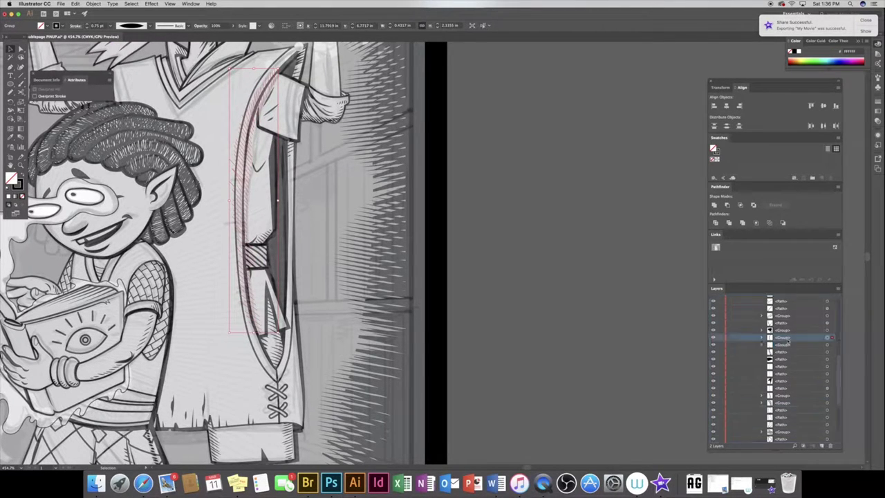
{"action": "left_click", "coordinate": [470, 229]}
Extend the hatching up to the collar and give it a tapered brush
{"action": "scroll", "coordinate": [298, 139], "scroll_direction": "up", "scroll_amount": 3}
{"action": "scroll", "coordinate": [298, 139], "scroll_direction": "up", "scroll_amount": 3}
{"action": "left_click_drag", "start_coordinate": [206, 207], "coordinate": [163, 239]}
{"action": "left_click_drag", "start_coordinate": [196, 181], "coordinate": [239, 107]}
{"action": "scroll", "coordinate": [836, 322], "scroll_direction": "down", "scroll_amount": 5}
{"action": "left_click", "coordinate": [132, 25]}
{"action": "left_click", "coordinate": [128, 76]}
Ink a stroke along the tunic's bottom hem and fit the whole artboard in view
{"action": "key", "text": "z"}
{"action": "left_click_drag", "start_coordinate": [345, 242], "coordinate": [207, 243]}
{"action": "key", "text": "v"}
{"action": "left_click", "coordinate": [534, 280]}
{"action": "scroll", "coordinate": [498, 311], "scroll_direction": "down", "scroll_amount": 3}
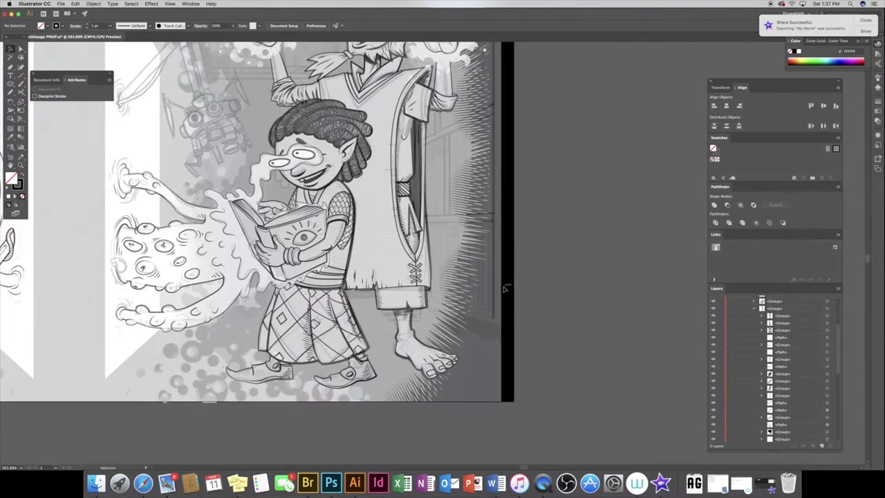
{"action": "scroll", "coordinate": [302, 207], "scroll_direction": "up", "scroll_amount": 5}
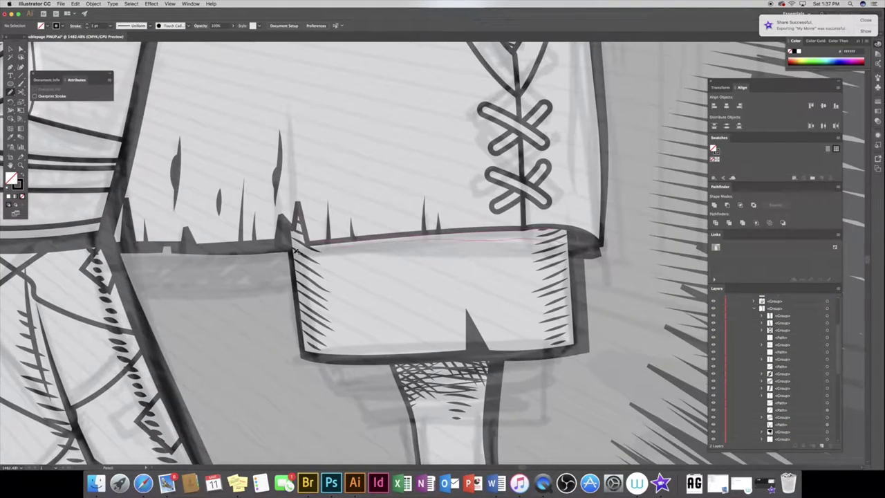
{"action": "left_click_drag", "start_coordinate": [296, 250], "coordinate": [296, 236]}
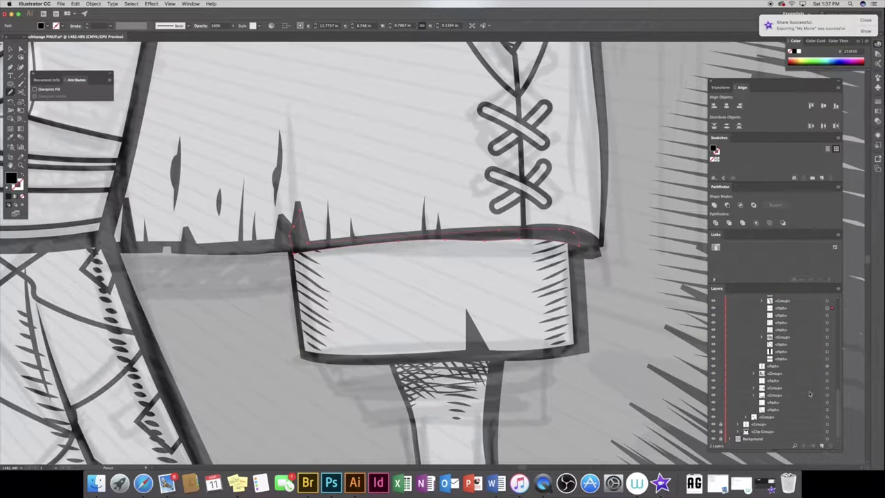
{"action": "key", "text": "ctrl+0"}
{"action": "key", "text": "a"}
{"action": "left_click", "coordinate": [101, 200]}
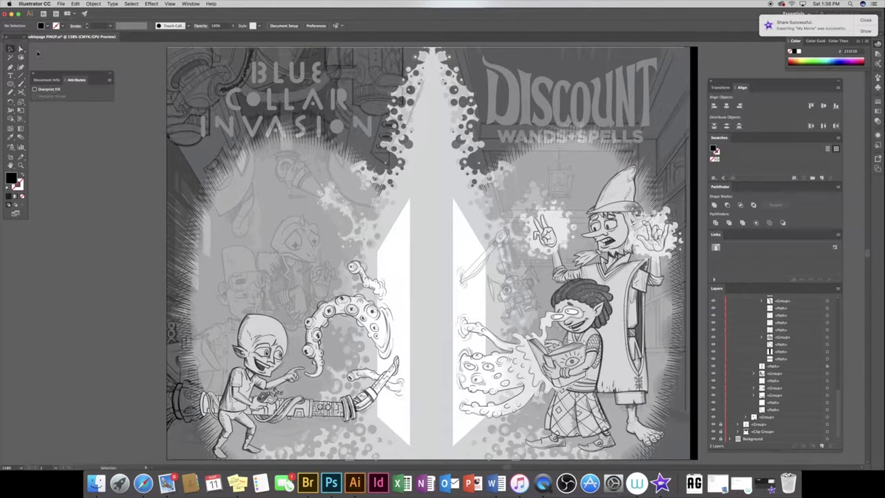
Collapse the nested layer groups and zoom in on the alien and his blaster
{"action": "scroll", "coordinate": [767, 366], "scroll_direction": "up", "scroll_amount": 3}
{"action": "left_click", "coordinate": [754, 374]}
{"action": "left_click_drag", "start_coordinate": [714, 317], "coordinate": [713, 337]}
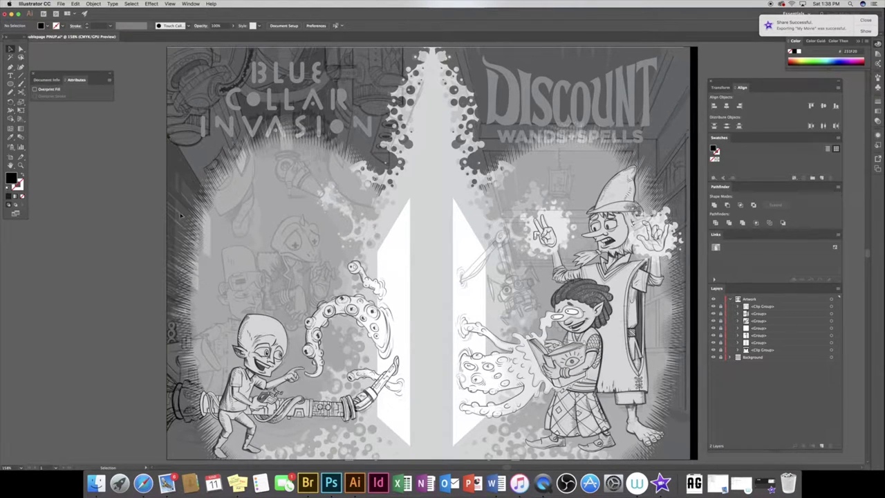
{"action": "key", "text": "z"}
{"action": "left_click_drag", "start_coordinate": [187, 408], "coordinate": [390, 286]}
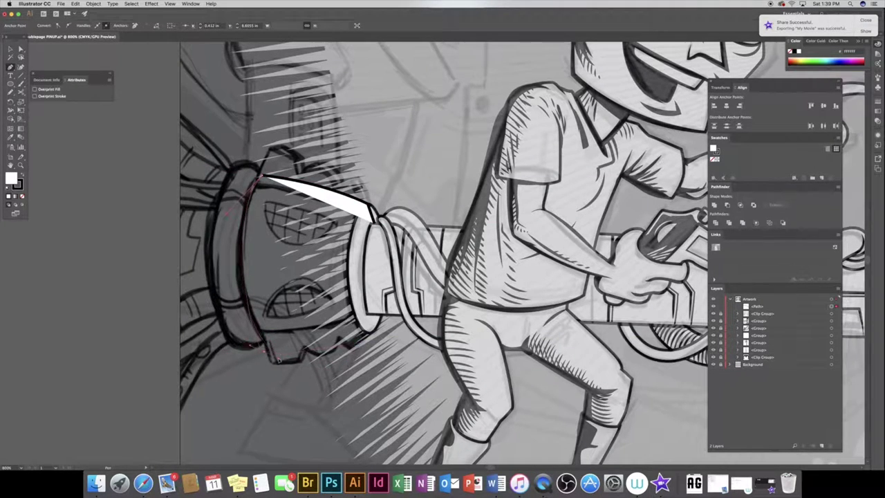
Finish the white shape over the blaster head and send it behind the line art
{"action": "left_click", "coordinate": [373, 332]}
{"action": "left_click", "coordinate": [278, 354]}
{"action": "left_click", "coordinate": [93, 4]}
{"action": "left_click", "coordinate": [187, 33]}
Draw a jagged white shape on the blaster head and send it behind the line art
{"action": "key", "text": "p"}
{"action": "left_click", "coordinate": [358, 211]}
{"action": "left_click", "coordinate": [256, 185]}
{"action": "left_click", "coordinate": [273, 148]}
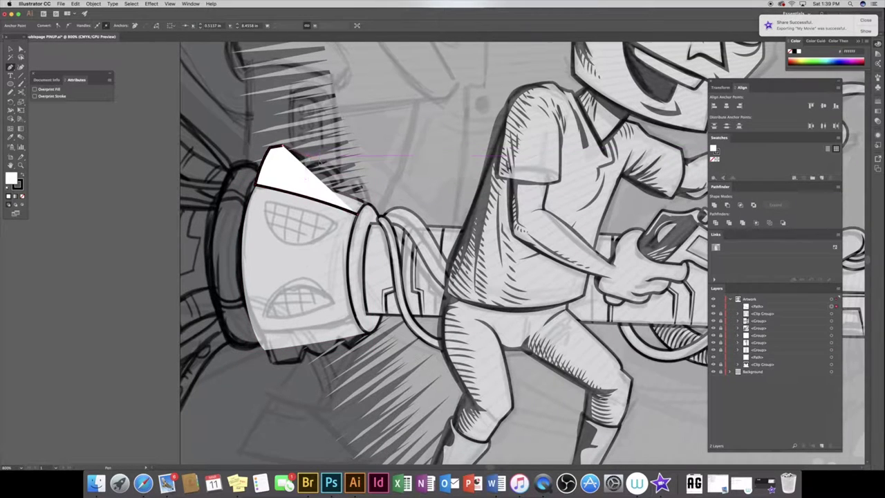
{"action": "left_click", "coordinate": [342, 173]}
{"action": "left_click", "coordinate": [361, 178]}
{"action": "left_click", "coordinate": [370, 211]}
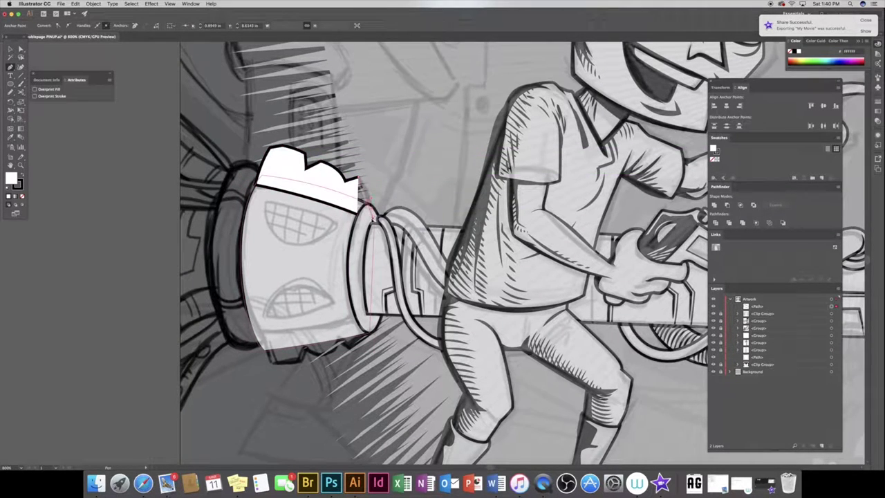
{"action": "key", "text": "ctrl+shift+bracketleft"}
Trace a closed white shape around the blaster head and send it to the back
{"action": "left_click", "coordinate": [269, 361]}
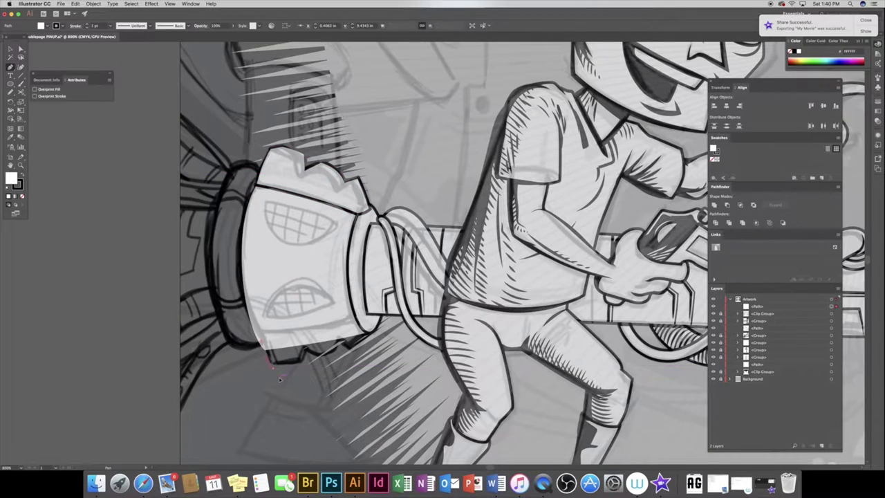
{"action": "left_click", "coordinate": [299, 364]}
{"action": "left_click", "coordinate": [371, 335]}
{"action": "left_click", "coordinate": [372, 207]}
{"action": "left_click", "coordinate": [262, 175]}
{"action": "left_click", "coordinate": [269, 360]}
{"action": "key", "text": "ctrl+shift+bracketleft"}
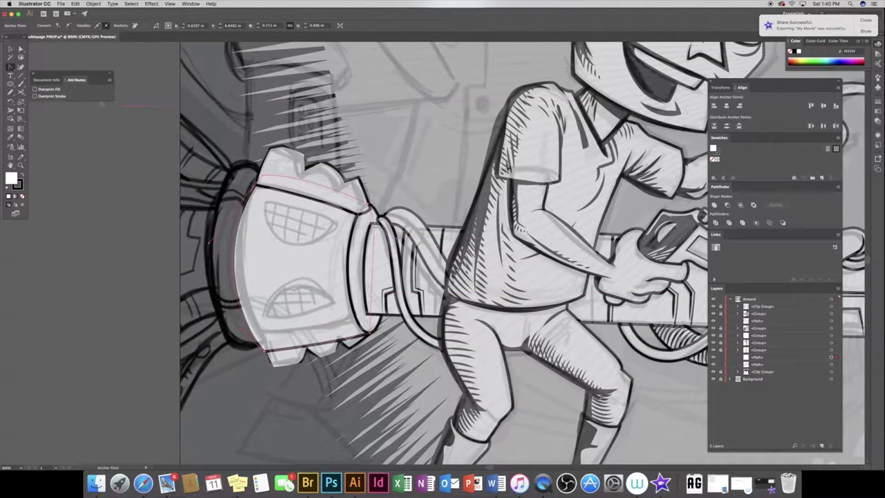
{"action": "left_click", "coordinate": [270, 148]}
Draw a closed zigzag shape along the top of the blaster head
{"action": "left_click", "coordinate": [299, 171]}
{"action": "left_click", "coordinate": [317, 164]}
{"action": "left_click", "coordinate": [338, 185]}
{"action": "left_click", "coordinate": [348, 178]}
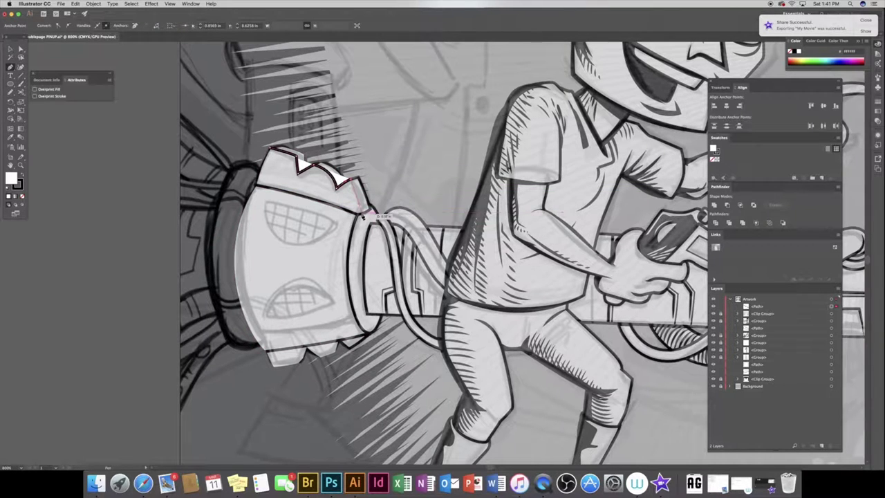
{"action": "left_click", "coordinate": [361, 218]}
{"action": "scroll", "coordinate": [342, 177], "scroll_direction": "up", "scroll_amount": 5}
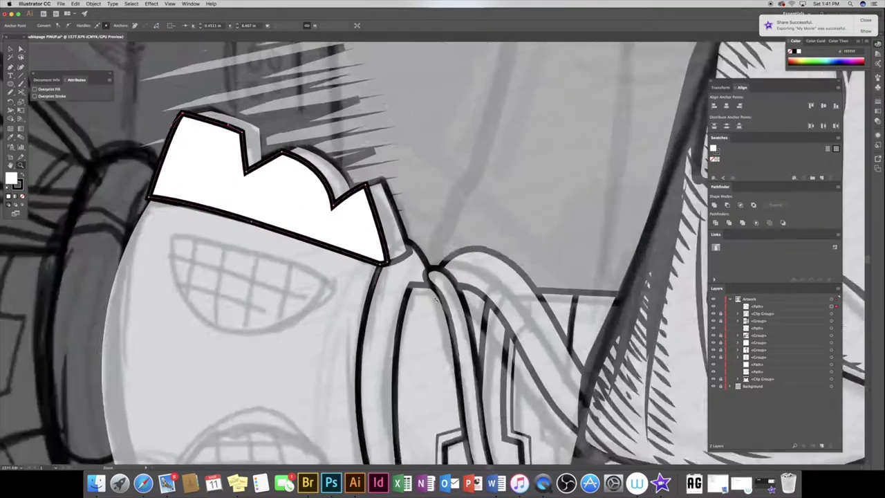
Draw a white cap shape on the head's top edge
{"action": "left_click", "coordinate": [143, 96]}
{"action": "left_click", "coordinate": [173, 90]}
{"action": "left_click", "coordinate": [248, 112]}
{"action": "left_click", "coordinate": [218, 119]}
{"action": "left_click", "coordinate": [142, 97]}
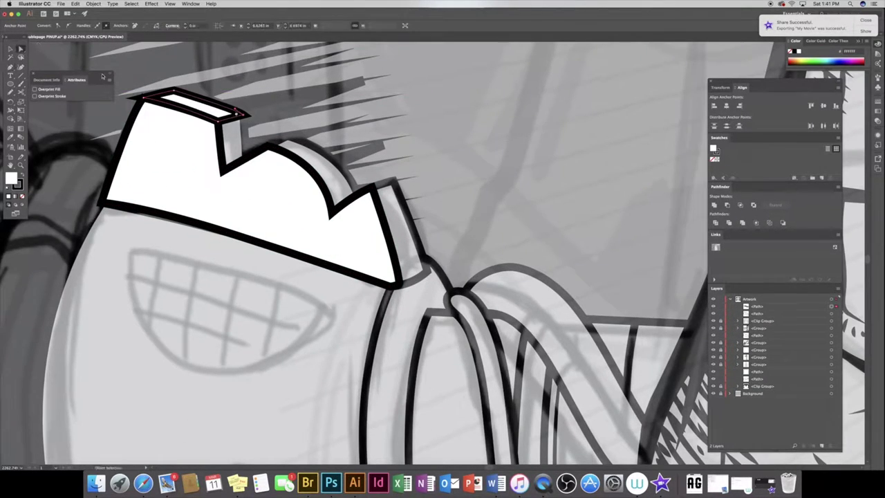
{"action": "key", "text": "slash"}
Draw a white tip shape along the head's edge, then select the whole robot head
{"action": "left_click", "coordinate": [392, 242]}
{"action": "left_click", "coordinate": [399, 283]}
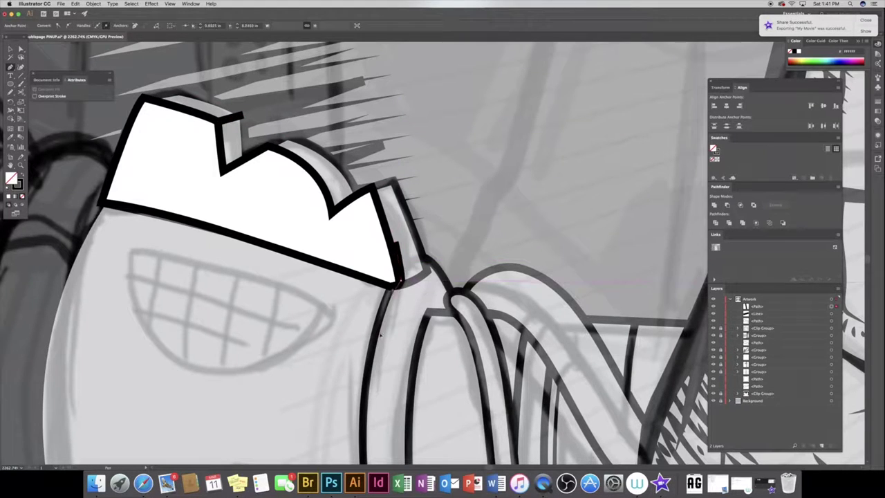
{"action": "left_click", "coordinate": [442, 284]}
{"action": "left_click", "coordinate": [400, 204]}
{"action": "left_click", "coordinate": [392, 242]}
{"action": "scroll", "coordinate": [520, 236], "scroll_direction": "down", "scroll_amount": 5}
{"action": "left_click", "coordinate": [379, 246], "text": "ctrl"}
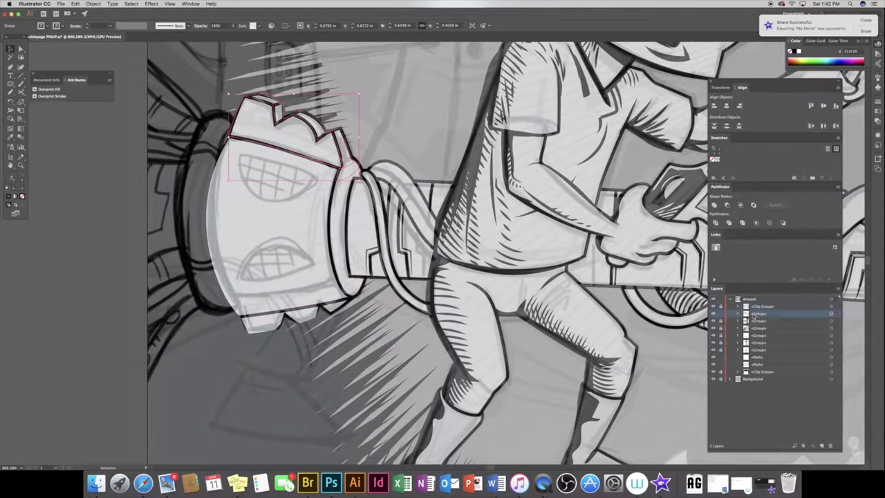
Deselect the head and target the group to draw into in the Layers panel
{"action": "key", "text": "ctrl+shift+a"}
{"action": "scroll", "coordinate": [429, 253], "scroll_direction": "up", "scroll_amount": 3}
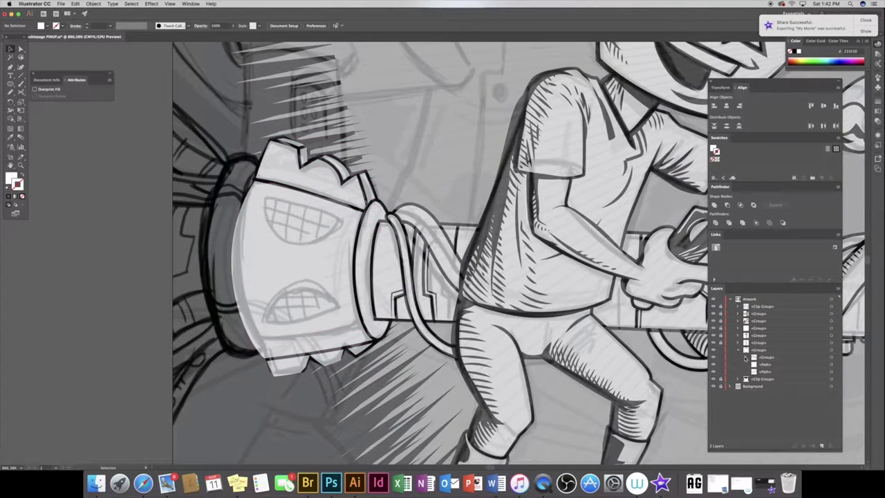
{"action": "left_click", "coordinate": [746, 357]}
{"action": "left_click", "coordinate": [738, 357]}
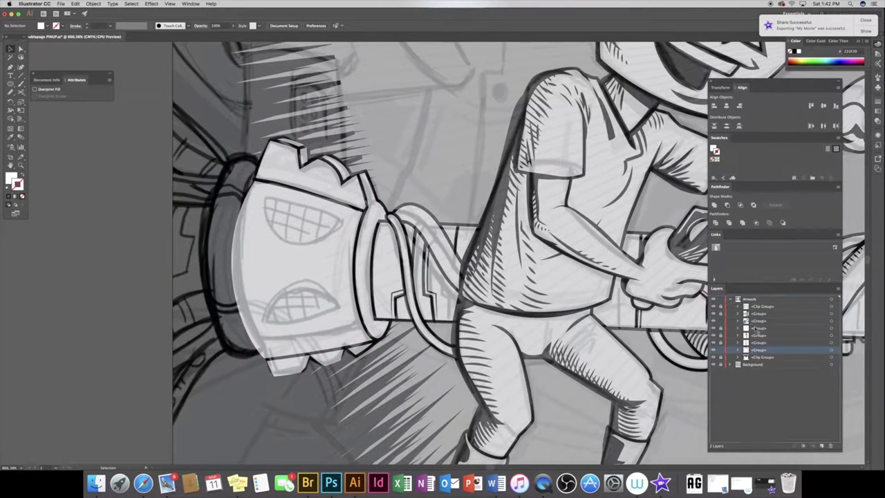
{"action": "left_click", "coordinate": [761, 328]}
Ink the oval rim outline of the robot head and its rim strokes
{"action": "left_click", "coordinate": [257, 156]}
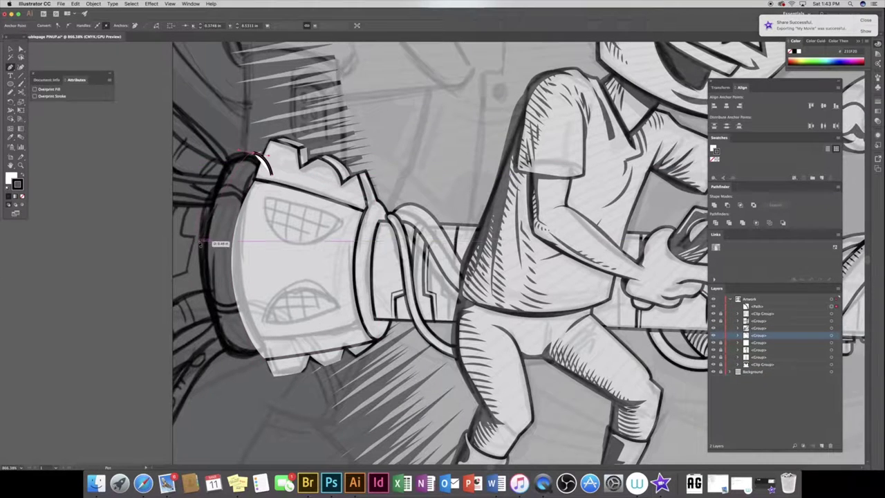
{"action": "left_click_drag", "start_coordinate": [257, 156], "coordinate": [190, 245]}
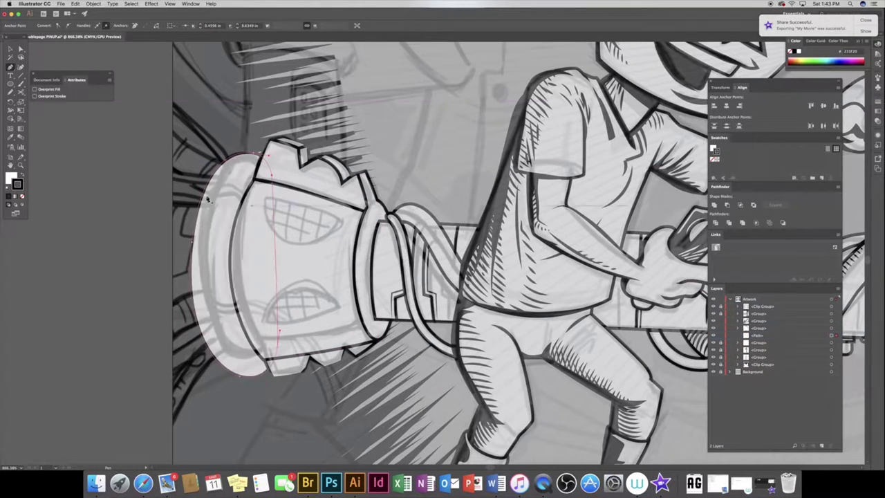
{"action": "left_click_drag", "start_coordinate": [190, 244], "coordinate": [209, 232]}
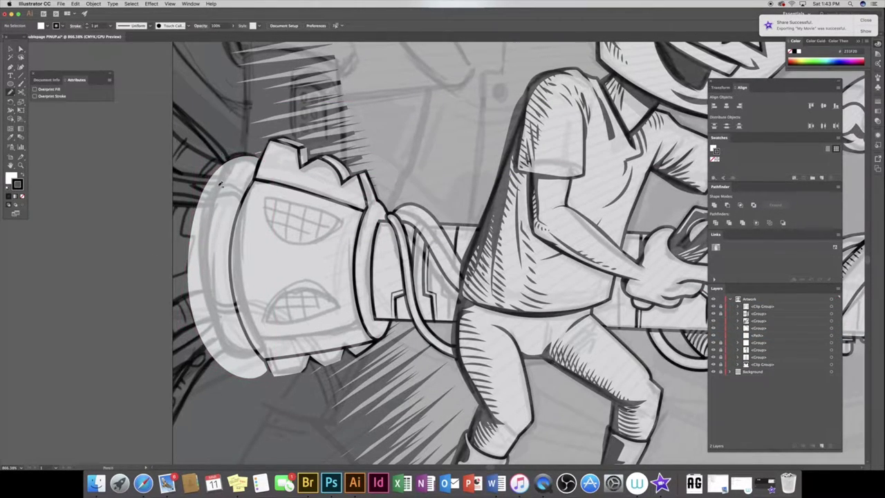
{"action": "left_click_drag", "start_coordinate": [206, 187], "coordinate": [243, 202]}
{"action": "left_click_drag", "start_coordinate": [191, 307], "coordinate": [239, 300]}
{"action": "left_click_drag", "start_coordinate": [225, 371], "coordinate": [263, 357]}
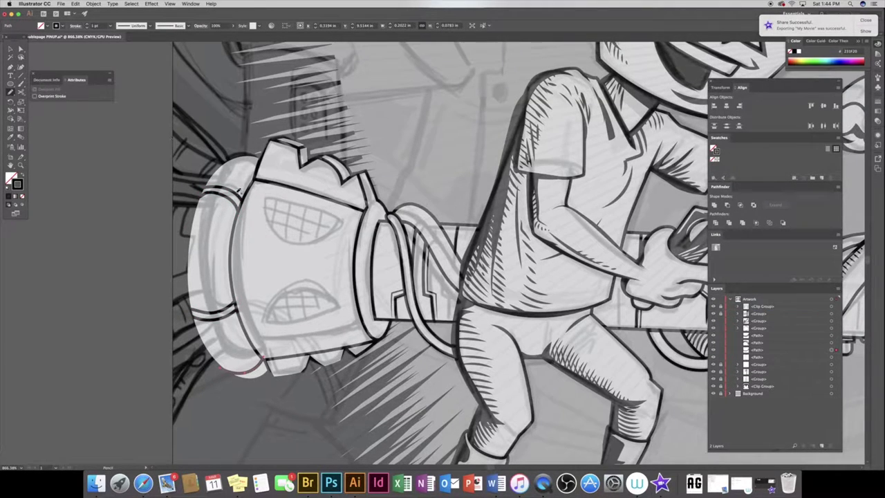
{"action": "mouse_move", "coordinate": [261, 200]}
{"action": "left_mouse_down"}
{"action": "mouse_move", "coordinate": [340, 218]}
{"action": "mouse_move", "coordinate": [256, 220]}
{"action": "left_mouse_up"}
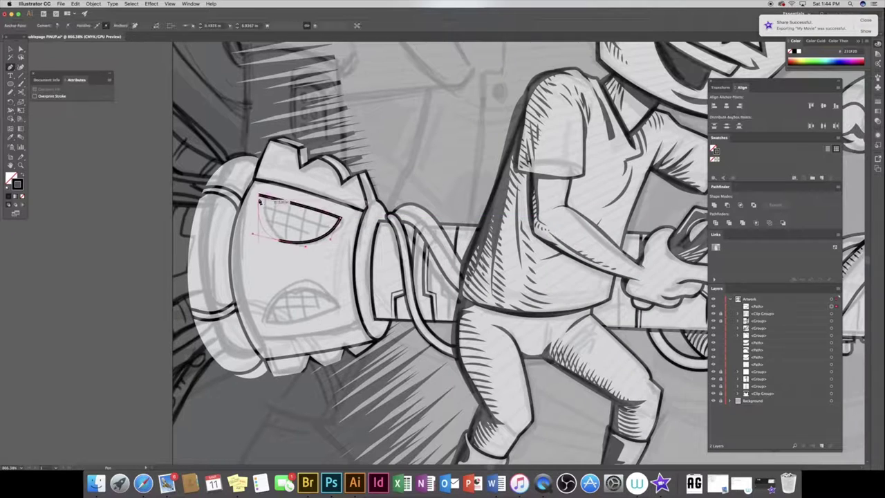
Ink the mouth's upper and left edges, the line beneath it, and the eye's lower edge
{"action": "left_click_drag", "start_coordinate": [281, 335], "coordinate": [281, 348]}
{"action": "left_click_drag", "start_coordinate": [337, 315], "coordinate": [270, 323]}
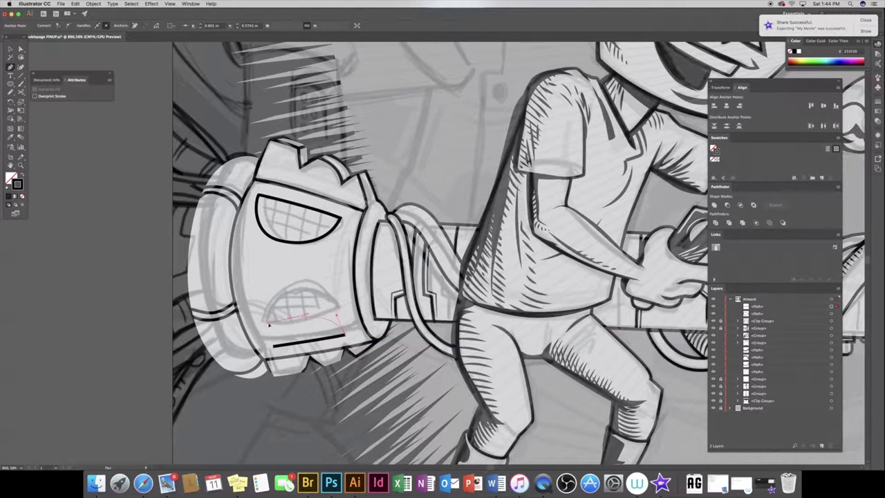
{"action": "left_click_drag", "start_coordinate": [269, 222], "coordinate": [319, 241]}
{"action": "left_click_drag", "start_coordinate": [290, 315], "coordinate": [271, 332]}
{"action": "scroll", "coordinate": [331, 259], "scroll_direction": "right", "scroll_amount": 3}
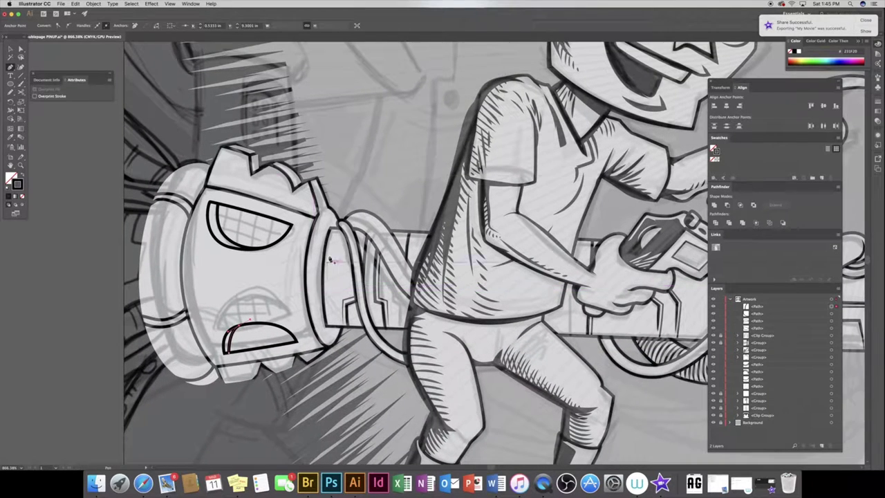
Build a grille grid of evenly spaced lines and rotate it to the head's tilt
{"action": "key", "text": "super+minus"}
{"action": "left_click_drag", "start_coordinate": [116, 149], "coordinate": [115, 249]}
{"action": "left_click_drag", "start_coordinate": [115, 200], "coordinate": [131, 200]}
{"action": "key", "text": "super+d"}
{"action": "key", "text": "super+d"}
{"action": "key", "text": "super+d"}
{"action": "key", "text": "super+d"}
{"action": "key", "text": "super+d"}
{"action": "key", "text": "super+c"}
{"action": "key", "text": "super+f"}
{"action": "left_click_drag", "start_coordinate": [215, 250], "coordinate": [207, 267]}
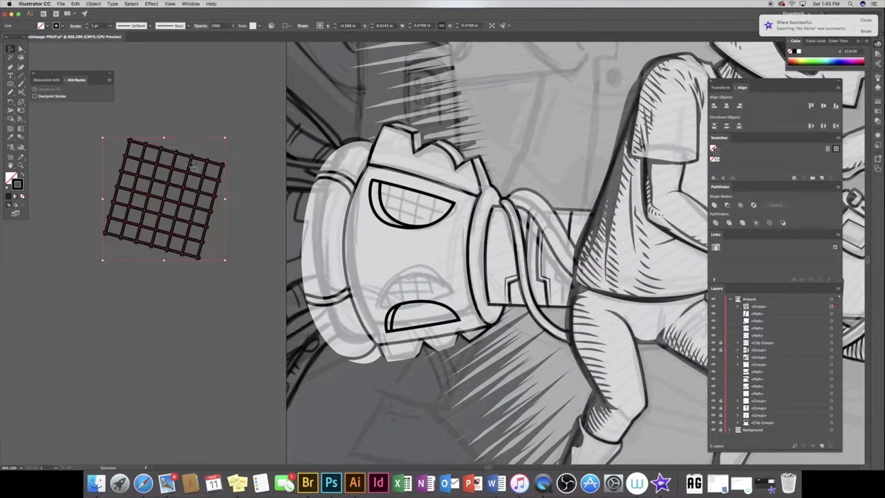
Place the grid over the eye and clip it inside the eye outline, keeping a spare copy
{"action": "key", "text": "super+x"}
{"action": "key", "text": "super+v"}
{"action": "left_click", "coordinate": [385, 196]}
{"action": "key", "text": "super+z"}
{"action": "left_click", "coordinate": [829, 306]}
{"action": "left_click", "coordinate": [92, 3]}
{"action": "left_click", "coordinate": [830, 320], "text": "shift"}
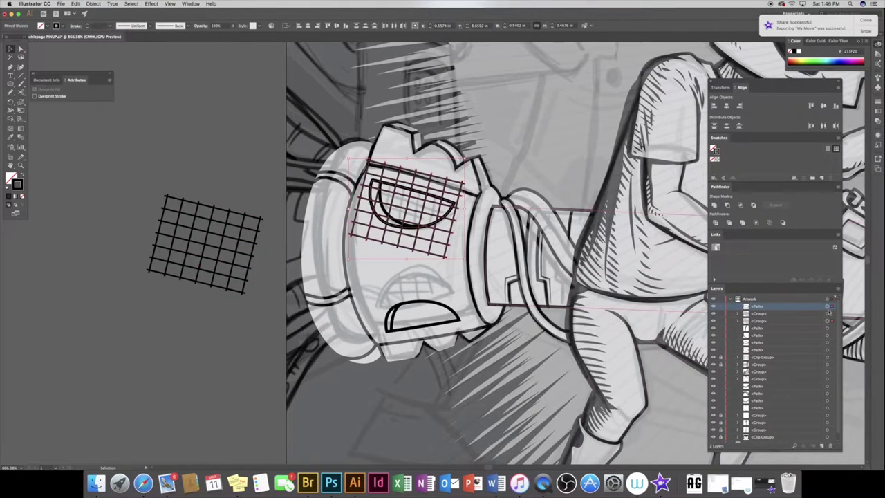
{"action": "key", "text": "super+7"}
Move the spare grid onto the mouth and clip it inside the mouth outline
{"action": "left_click_drag", "start_coordinate": [208, 244], "coordinate": [381, 350]}
{"action": "left_click", "coordinate": [830, 328], "text": "shift"}
{"action": "left_click", "coordinate": [93, 3]}
{"action": "key", "text": "super+7"}
{"action": "key", "text": "a"}
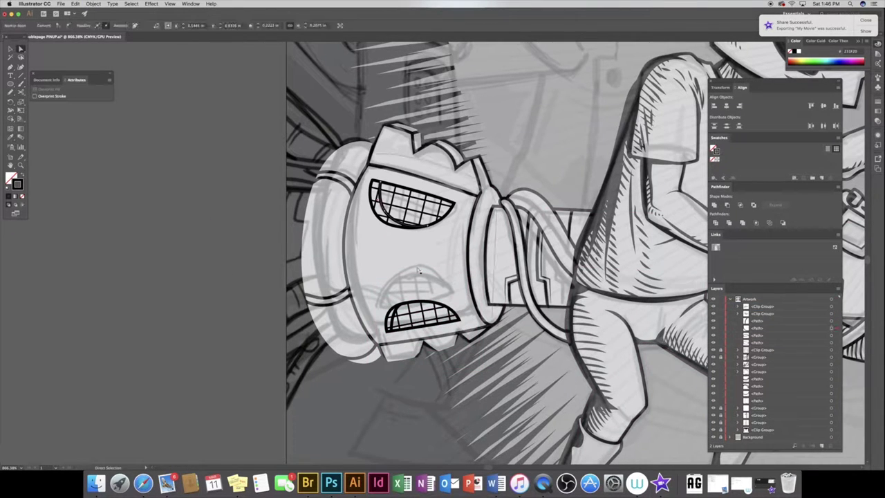
{"action": "key", "text": "shift+super+a"}
Draw a white band across the face's left side and send it behind the details
{"action": "key", "text": "p"}
{"action": "left_click", "coordinate": [343, 240]}
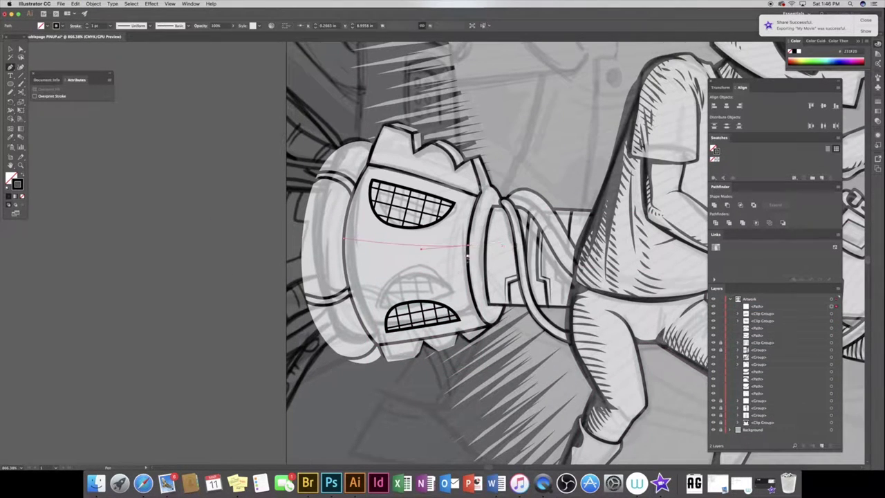
{"action": "left_click", "coordinate": [468, 246]}
{"action": "left_click", "coordinate": [468, 280]}
{"action": "left_click", "coordinate": [344, 240]}
{"action": "key", "text": "d"}
{"action": "key", "text": "super+bracketleft"}
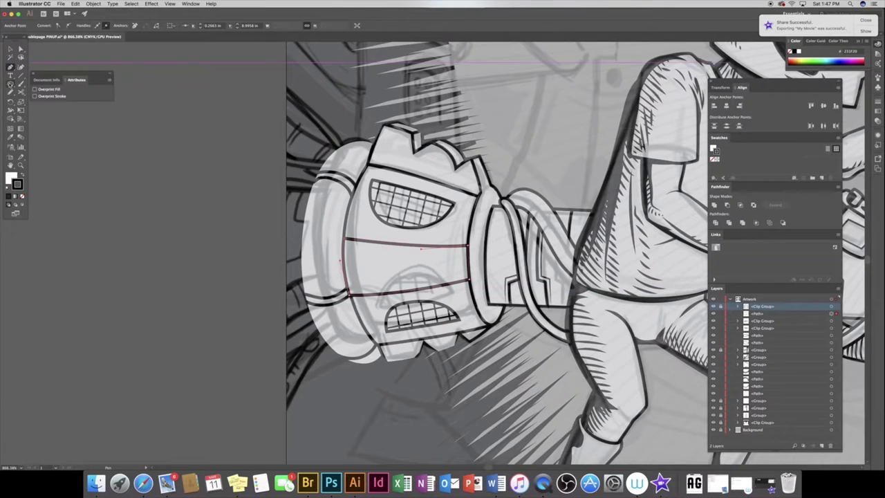
Add three white round buttons in a row and group them with the robot head
{"action": "left_click_drag", "start_coordinate": [367, 275], "coordinate": [431, 273]}
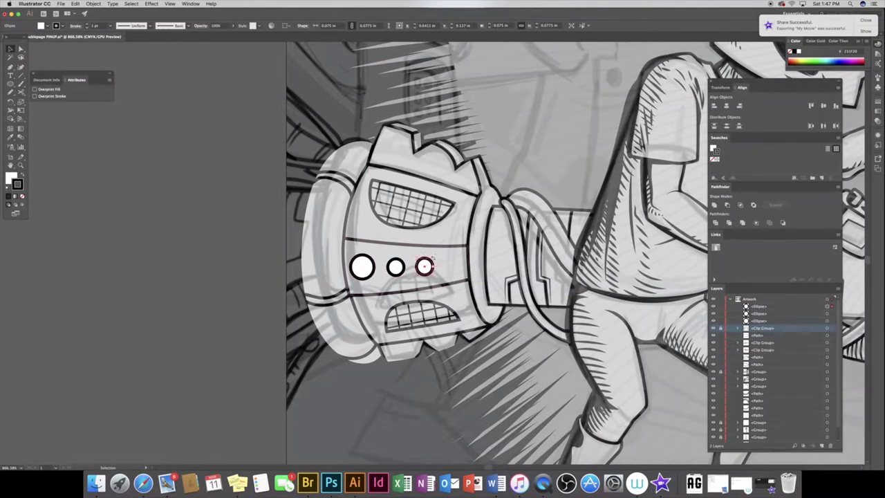
{"action": "key", "text": "ctrl+plus"}
{"action": "left_click_drag", "start_coordinate": [454, 215], "coordinate": [515, 278]}
{"action": "key", "text": "ctrl+minus"}
{"action": "key", "text": "ctrl+0"}
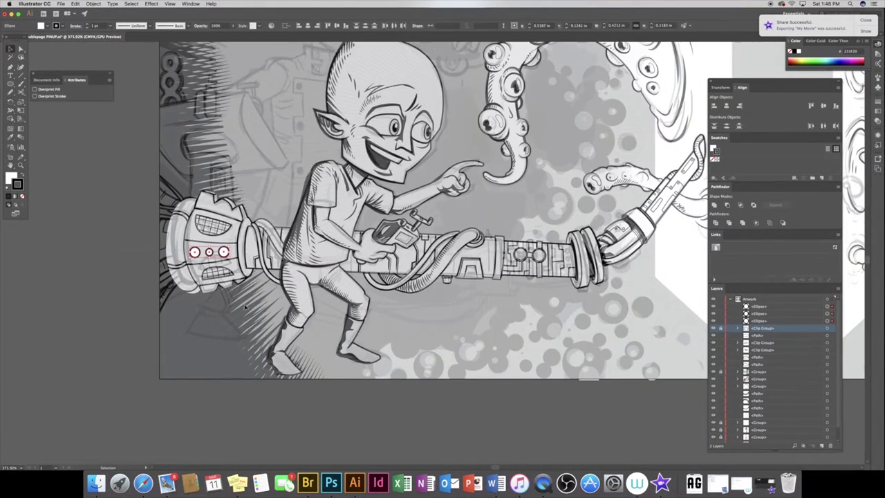
{"action": "key", "text": "ctrl+g"}
Select the tentacle group, bring it into view, then deselect everything
{"action": "left_click", "coordinate": [739, 322]}
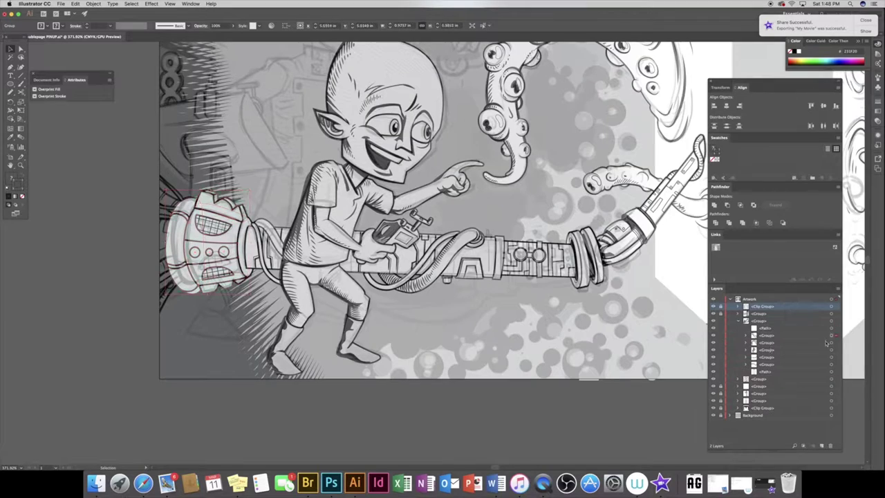
{"action": "left_click_drag", "start_coordinate": [484, 208], "coordinate": [249, 332]}
{"action": "left_click", "coordinate": [760, 335]}
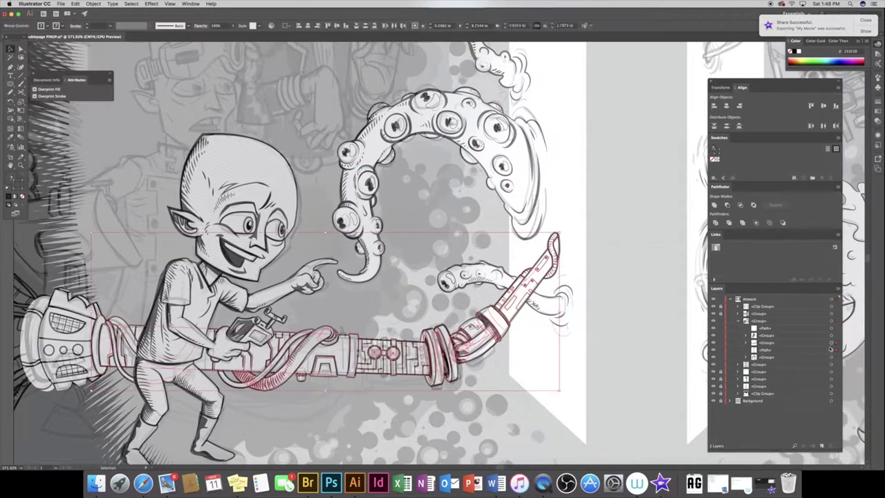
{"action": "left_click", "coordinate": [827, 334]}
{"action": "left_click", "coordinate": [738, 330]}
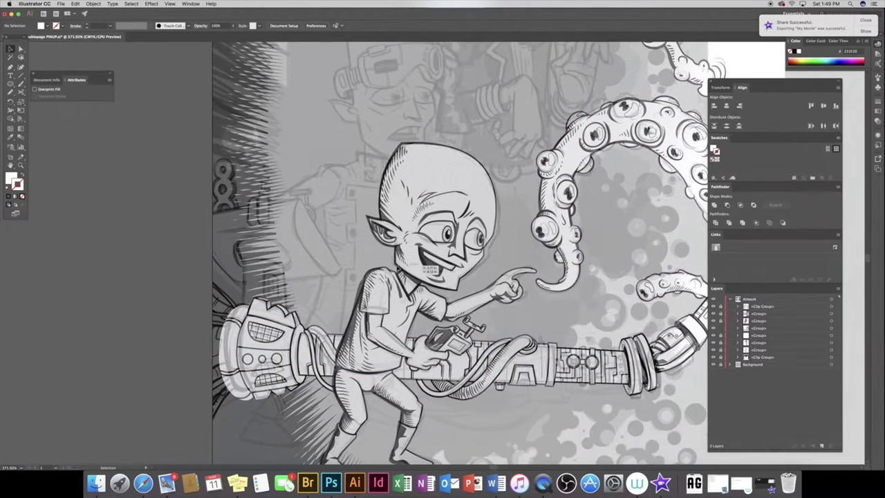
{"action": "scroll", "coordinate": [208, 318], "scroll_direction": "up", "scroll_amount": 5}
Draw a curved speed line above the grin, thicken it and expand it into a shape
{"action": "key", "text": "p"}
{"action": "left_click", "coordinate": [374, 304]}
{"action": "left_click", "coordinate": [491, 331]}
{"action": "left_click", "coordinate": [213, 189]}
{"action": "key", "text": "shift+x"}
{"action": "left_click", "coordinate": [93, 3]}
{"action": "left_click", "coordinate": [114, 110]}
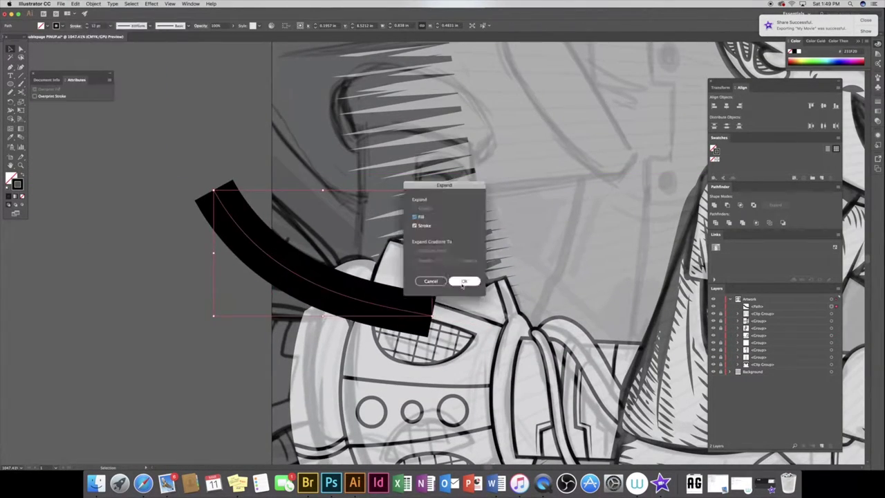
{"action": "left_click", "coordinate": [463, 282]}
Add a straight speed line across the robot, expanded with white fill and black outline
{"action": "scroll", "coordinate": [267, 242], "scroll_direction": "up", "scroll_amount": 3}
{"action": "left_click", "coordinate": [177, 295]}
{"action": "left_click", "coordinate": [517, 320]}
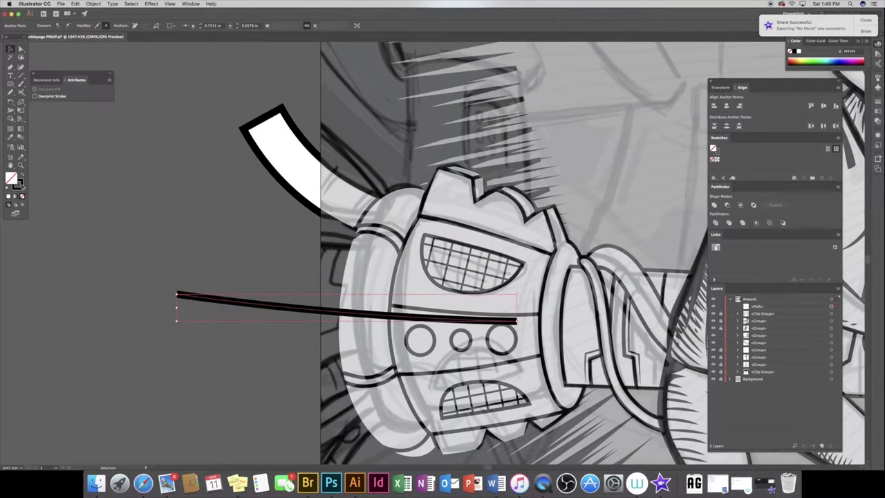
{"action": "left_click", "coordinate": [94, 4]}
{"action": "left_click", "coordinate": [114, 111]}
{"action": "key", "text": "shift+x"}
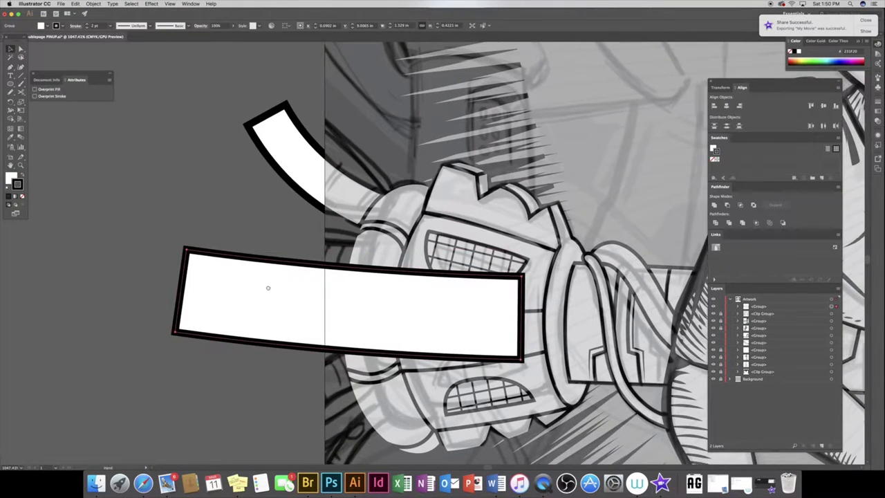
{"action": "scroll", "coordinate": [268, 287], "scroll_direction": "down", "scroll_amount": 3}
Add a curved speed line below the mouth as a white, black-outlined shape
{"action": "left_click", "coordinate": [415, 253]}
{"action": "left_click", "coordinate": [213, 411]}
{"action": "left_click", "coordinate": [93, 4]}
{"action": "left_click", "coordinate": [114, 111]}
{"action": "key", "text": "shift+x"}
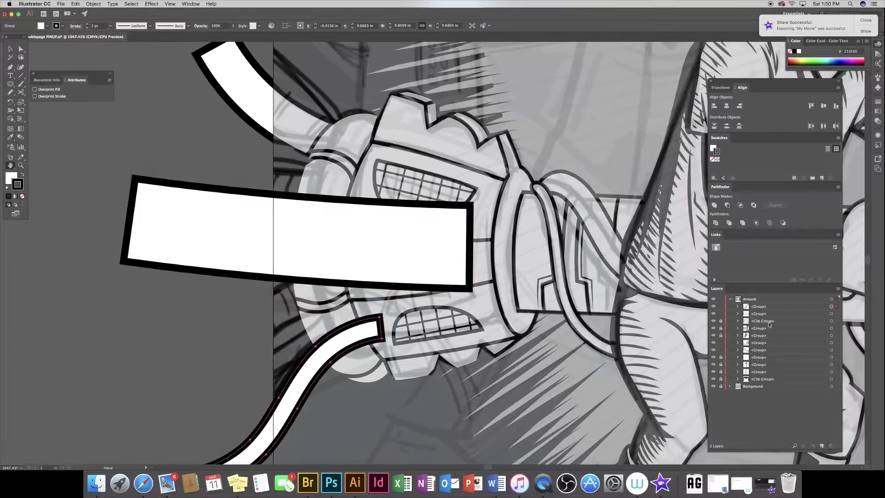
Sketch three more curved speed lines, make them white outlined shapes, and clip them
{"action": "scroll", "coordinate": [442, 277], "scroll_direction": "up", "scroll_amount": 3}
{"action": "left_click_drag", "start_coordinate": [307, 90], "coordinate": [498, 208]}
{"action": "mouse_move", "coordinate": [187, 233]}
{"action": "left_mouse_down"}
{"action": "mouse_move", "coordinate": [514, 325]}
{"action": "mouse_move", "coordinate": [252, 415]}
{"action": "left_mouse_up"}
{"action": "scroll", "coordinate": [346, 311], "scroll_direction": "down", "scroll_amount": 3}
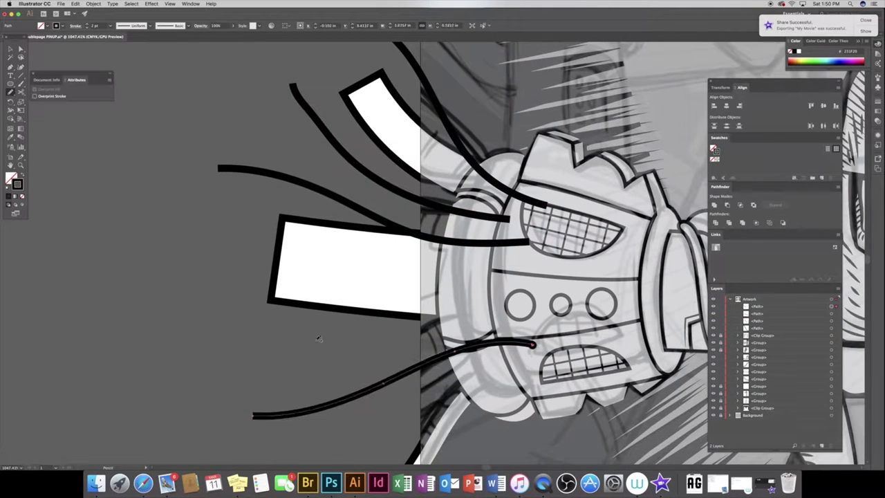
{"action": "left_click_drag", "start_coordinate": [206, 309], "coordinate": [526, 323]}
{"action": "key", "text": "ctrl+a"}
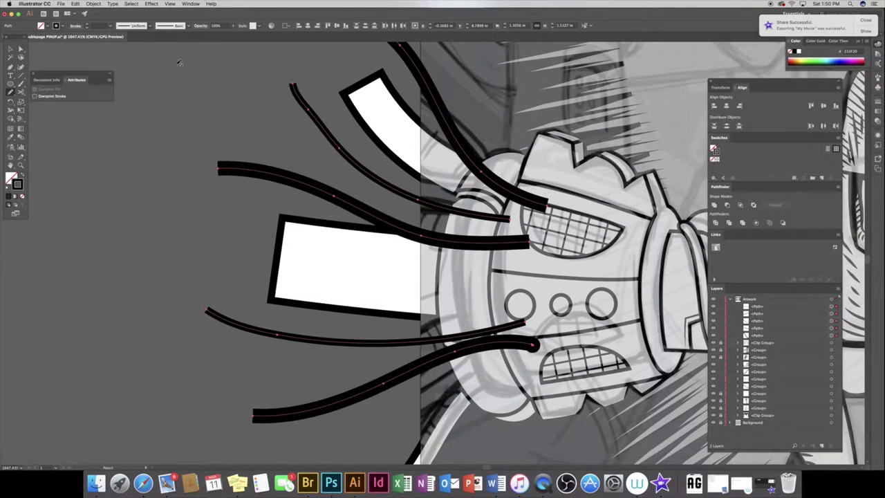
{"action": "key", "text": "shift+x"}
{"action": "key", "text": "ctrl+7"}
{"action": "left_click", "coordinate": [247, 312]}
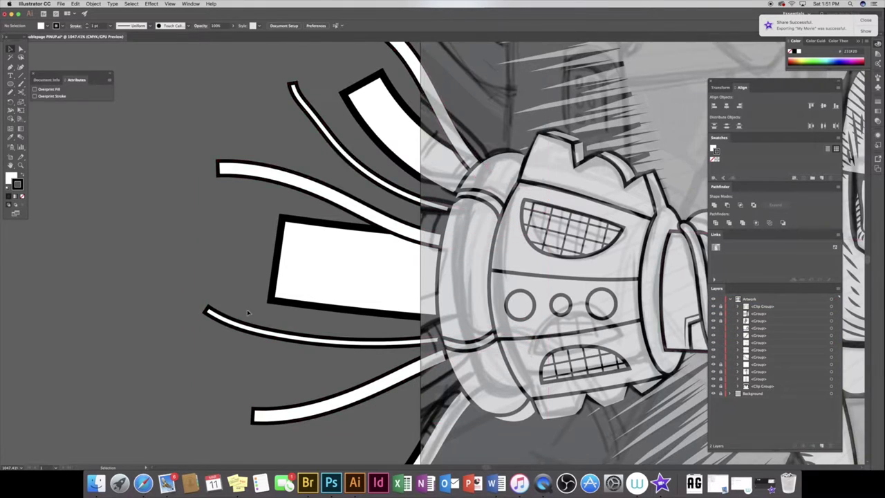
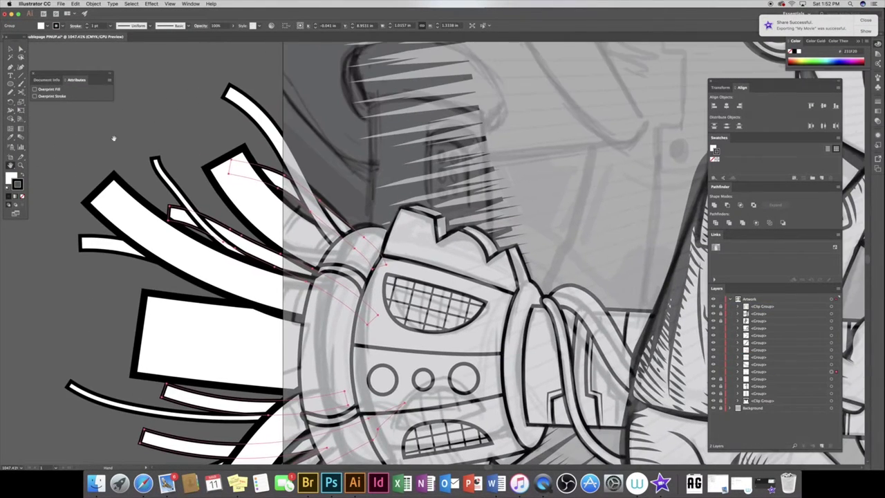
Add short rib hatch strokes across the thin cable behind the robot emitter, then fit the artboard in view
{"action": "left_click", "coordinate": [61, 155]}
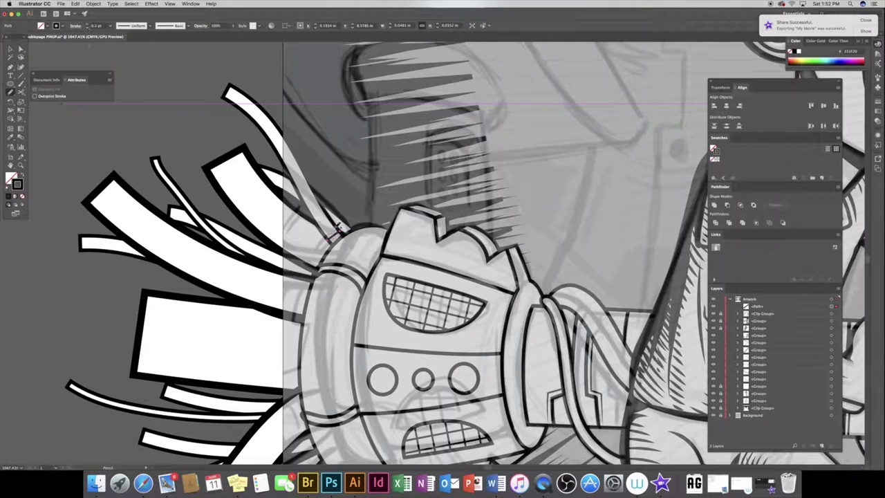
{"action": "left_click_drag", "start_coordinate": [325, 220], "coordinate": [314, 196]}
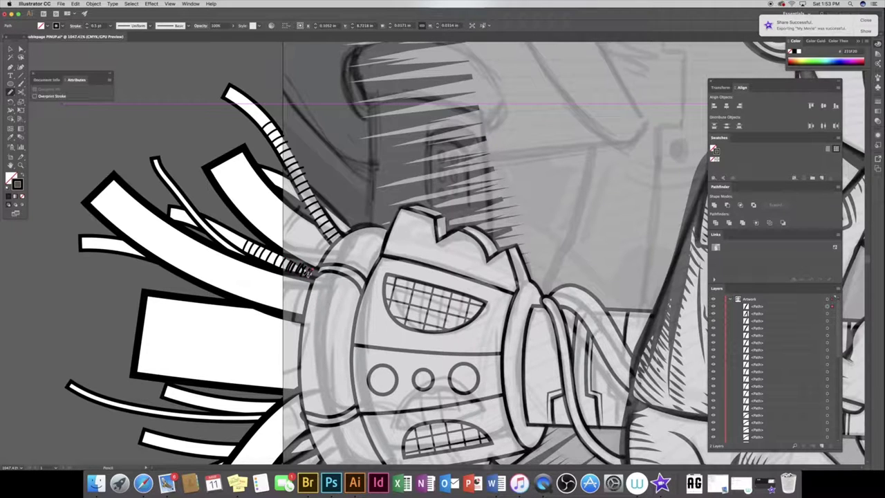
{"action": "scroll", "coordinate": [443, 249], "scroll_direction": "down", "scroll_amount": 5}
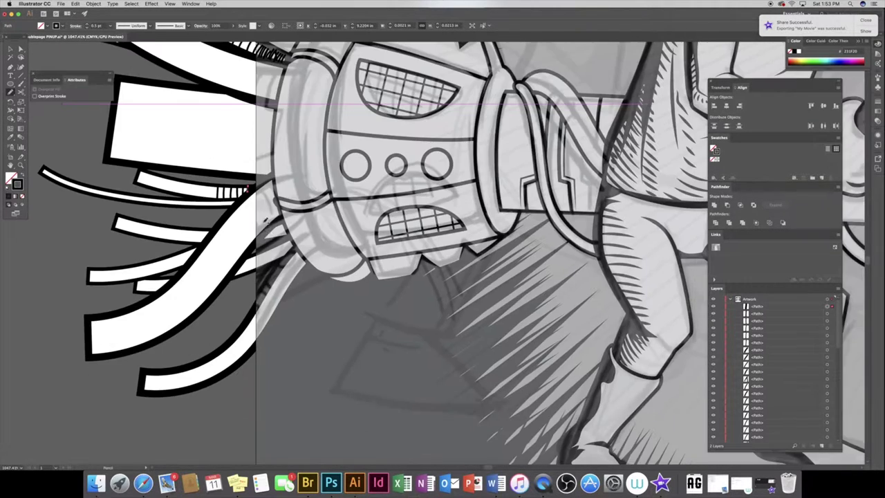
{"action": "scroll", "coordinate": [442, 249], "scroll_direction": "up", "scroll_amount": 2}
{"action": "scroll", "coordinate": [262, 294], "scroll_direction": "up", "scroll_amount": 3}
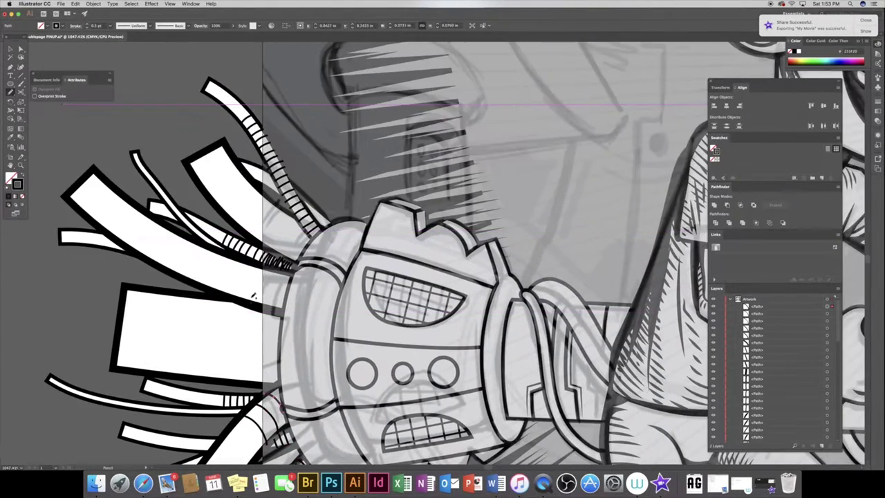
{"action": "key", "text": "ctrl+0"}
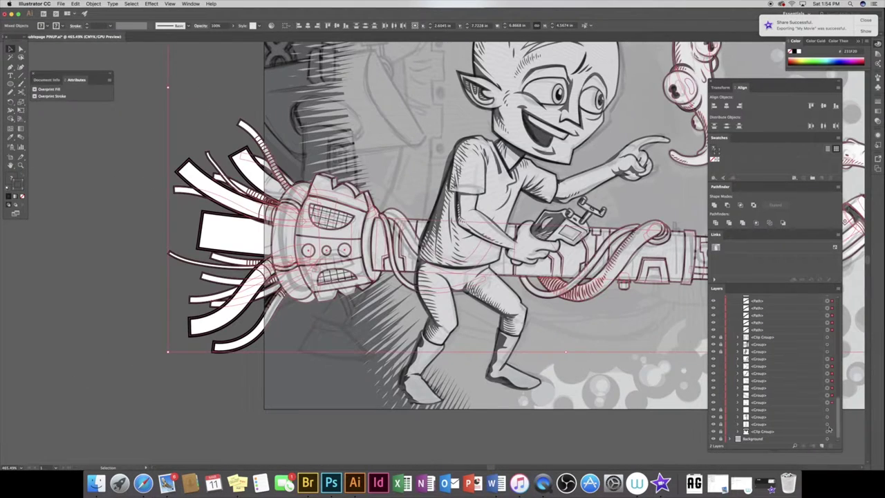
Move the emitter group lower in the stack and turn the thin cable into a solid black shape
{"action": "left_click", "coordinate": [761, 336]}
{"action": "left_click_drag", "start_coordinate": [762, 337], "coordinate": [763, 338]}
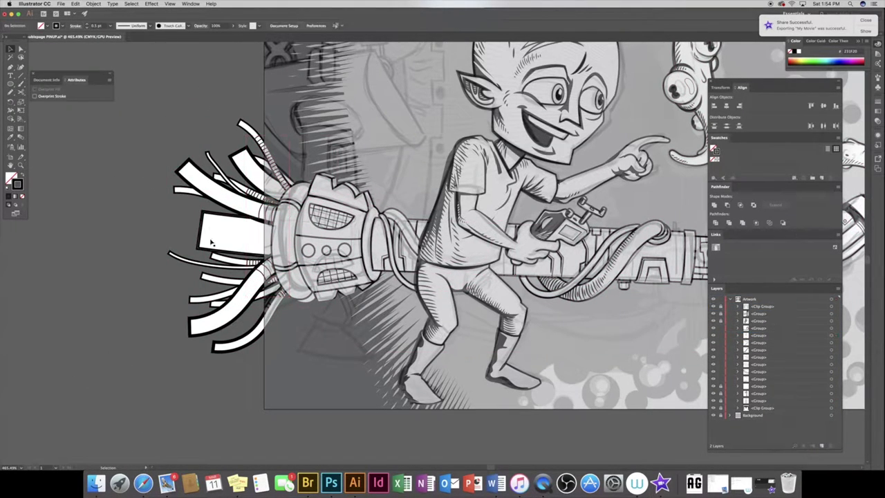
{"action": "key", "text": "shift+x"}
{"action": "key", "text": "a"}
{"action": "left_click", "coordinate": [171, 255]}
{"action": "key", "text": "shift+x"}
{"action": "key", "text": "v"}
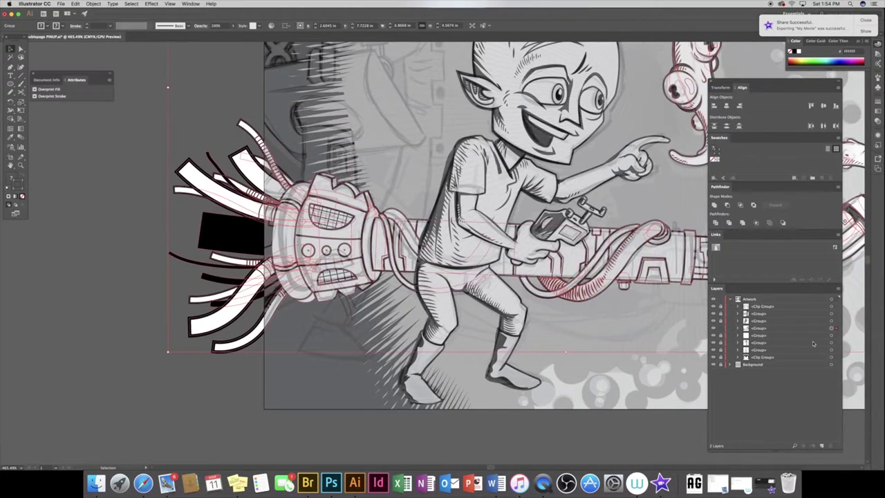
{"action": "key", "text": "ctrl+g"}
{"action": "key", "text": "ctrl+shift+a"}
Clip the emitter artwork to a rectangle so its cables stop at the panel edge
{"action": "left_click", "coordinate": [21, 165]}
{"action": "left_click_drag", "start_coordinate": [180, 162], "coordinate": [166, 162]}
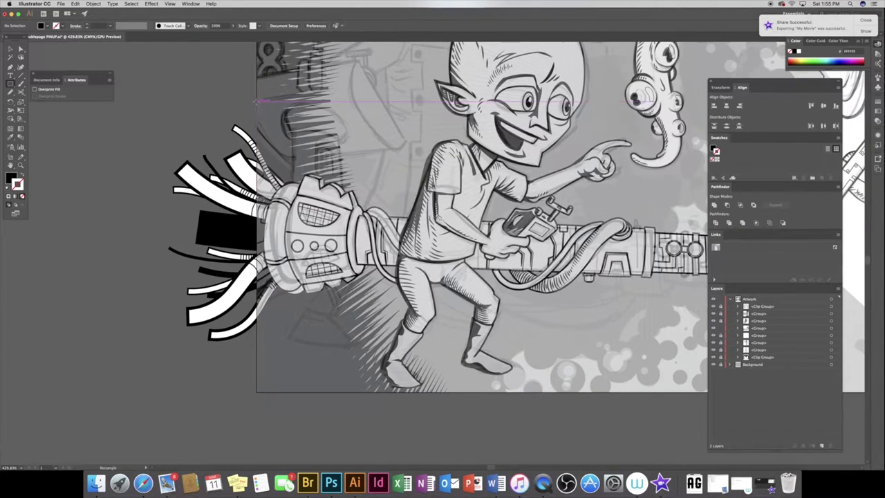
{"action": "left_click_drag", "start_coordinate": [302, 327], "coordinate": [410, 342]}
{"action": "left_click", "coordinate": [94, 4]}
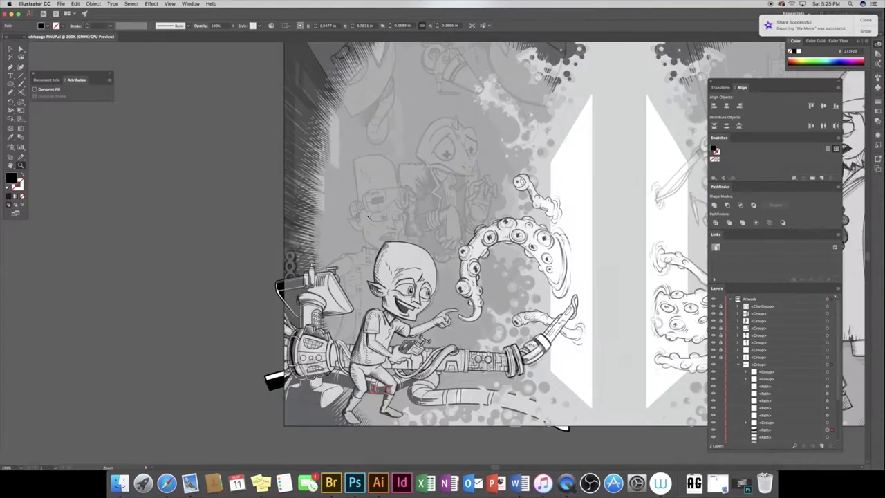
{"action": "left_click", "coordinate": [432, 258]}
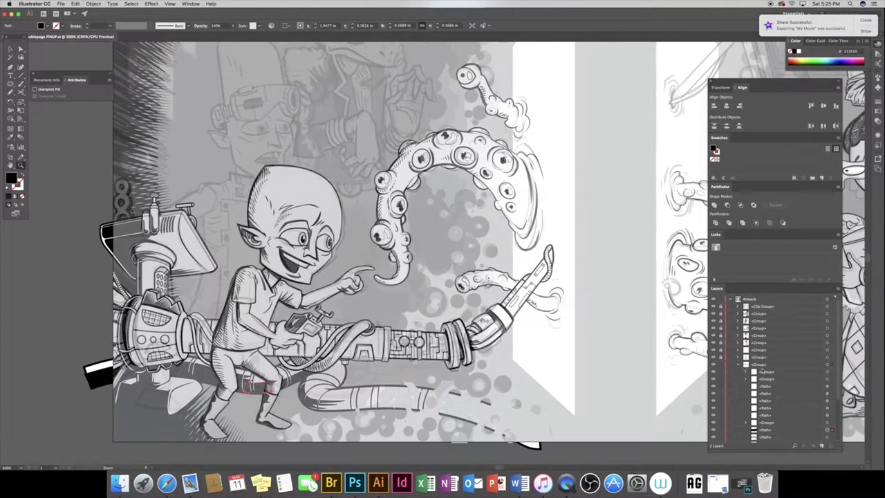
{"action": "left_click", "coordinate": [738, 365]}
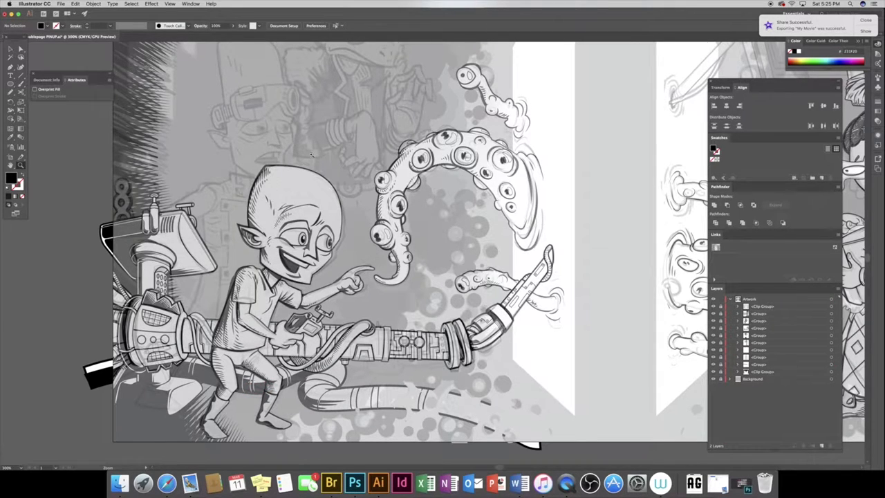
{"action": "left_click", "coordinate": [310, 154]}
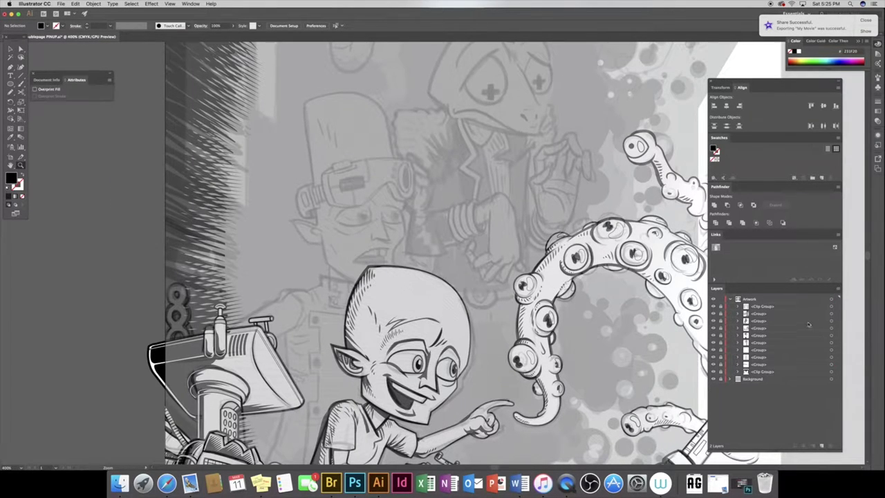
{"action": "left_click", "coordinate": [831, 329]}
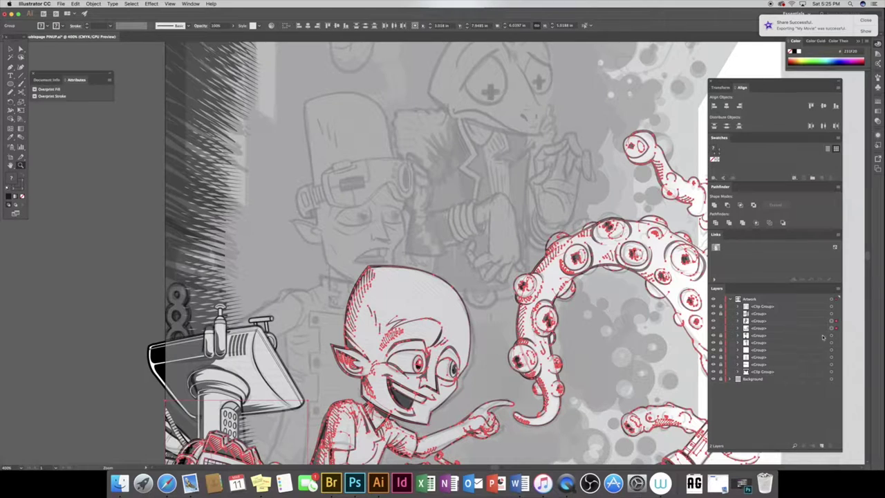
{"action": "left_click", "coordinate": [831, 336], "text": "shift"}
{"action": "key", "text": "super+g"}
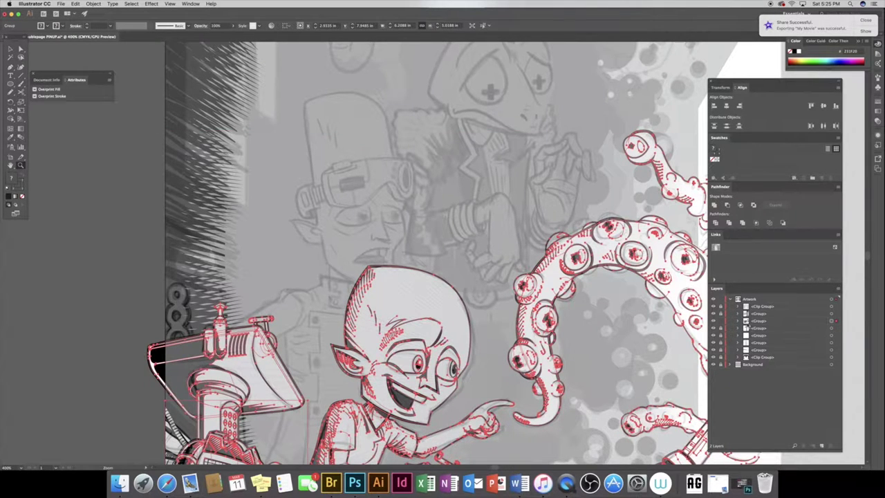
{"action": "left_click", "coordinate": [819, 320]}
{"action": "key", "text": "super+g"}
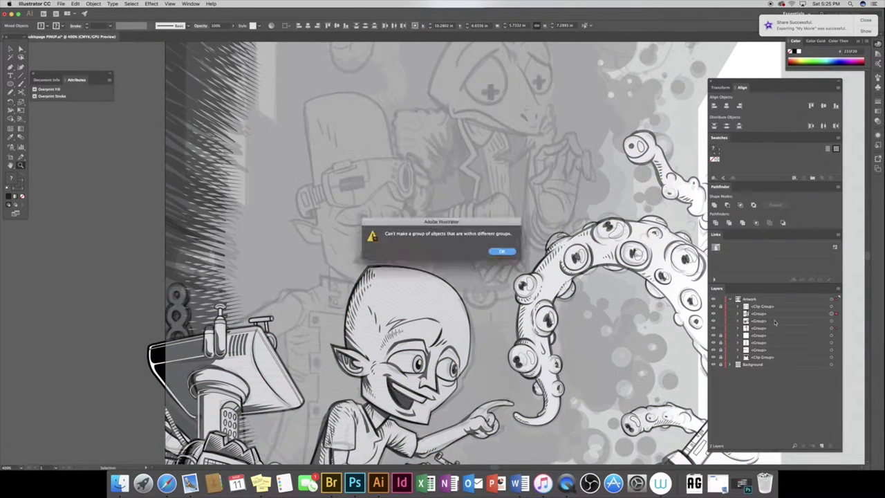
{"action": "left_click", "coordinate": [502, 252]}
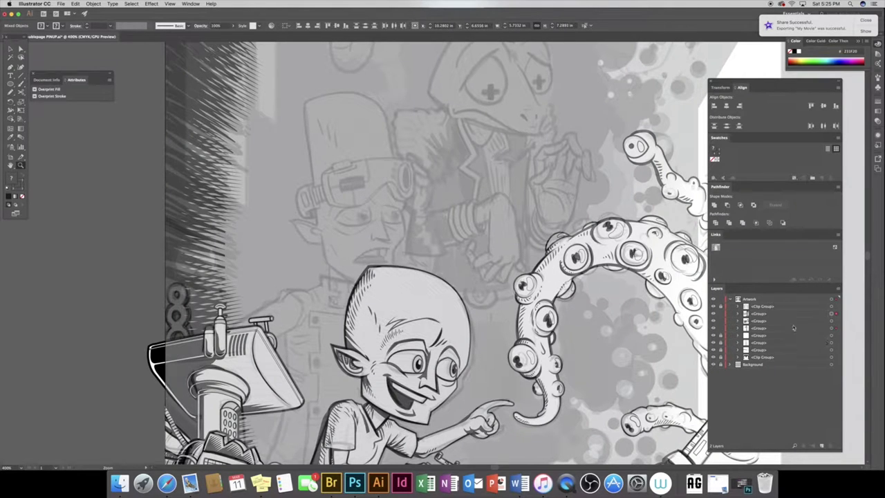
{"action": "left_click", "coordinate": [738, 328]}
{"action": "left_click", "coordinate": [737, 327]}
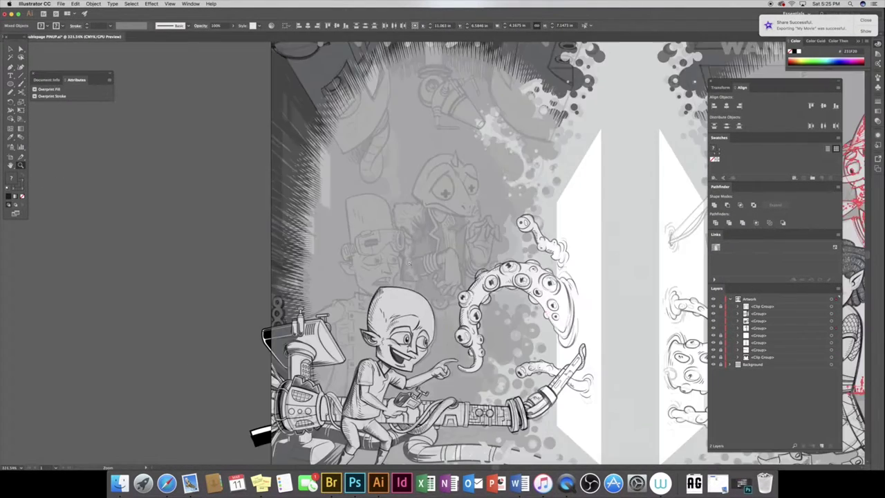
Expand the Artwork layer's nested groups to locate the wizard and kid artwork
{"action": "left_click", "coordinate": [756, 306]}
{"action": "left_click", "coordinate": [738, 329]}
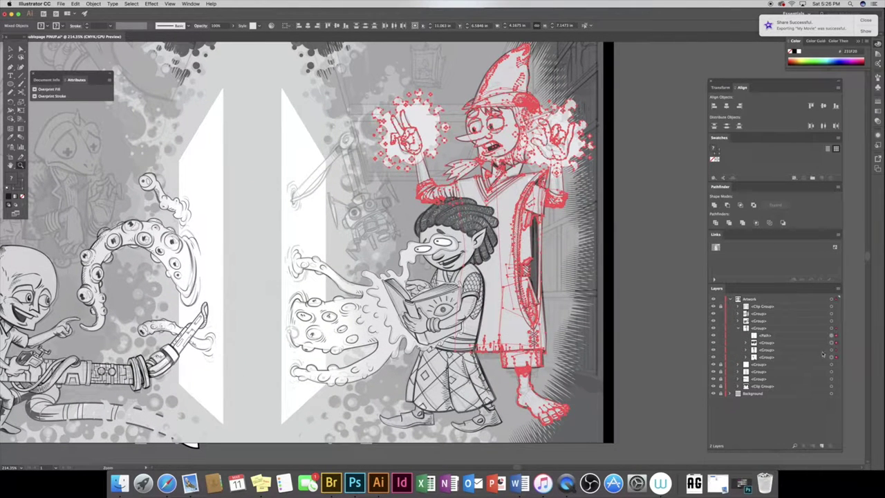
{"action": "left_click", "coordinate": [746, 350]}
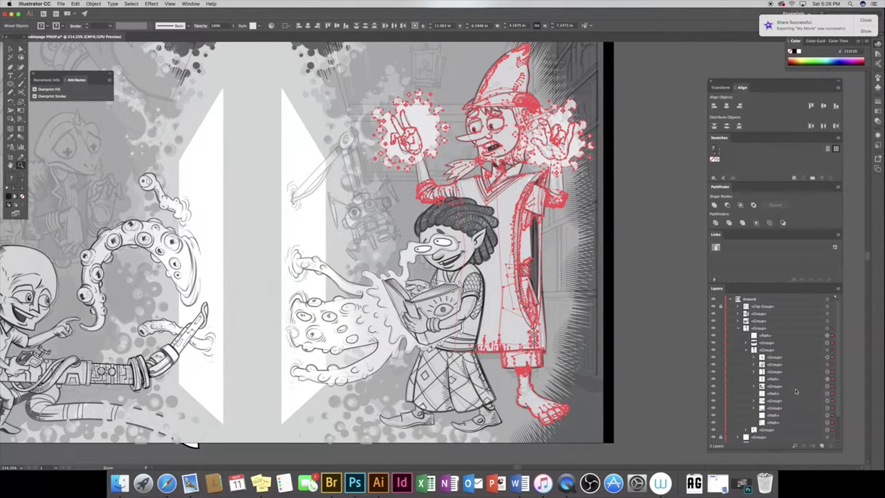
{"action": "left_click", "coordinate": [754, 371]}
{"action": "left_click", "coordinate": [745, 350]}
{"action": "left_click", "coordinate": [738, 329]}
Select the wizard with the kid, hand and flame artwork, group them, then deselect
{"action": "left_click", "coordinate": [831, 313]}
{"action": "left_click", "coordinate": [832, 329], "text": "shift"}
{"action": "left_click", "coordinate": [745, 350]}
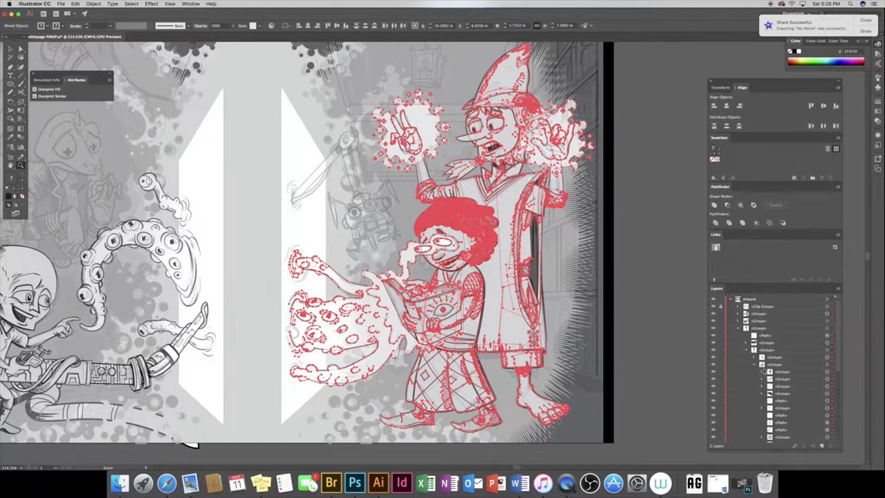
{"action": "scroll", "coordinate": [778, 416], "scroll_direction": "down", "scroll_amount": 3}
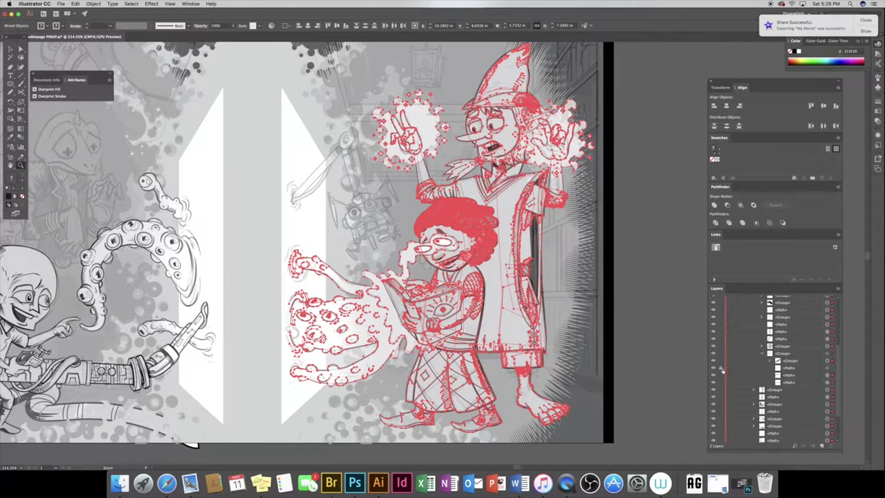
{"action": "scroll", "coordinate": [795, 367], "scroll_direction": "up", "scroll_amount": 5}
{"action": "left_click", "coordinate": [827, 350], "text": "shift"}
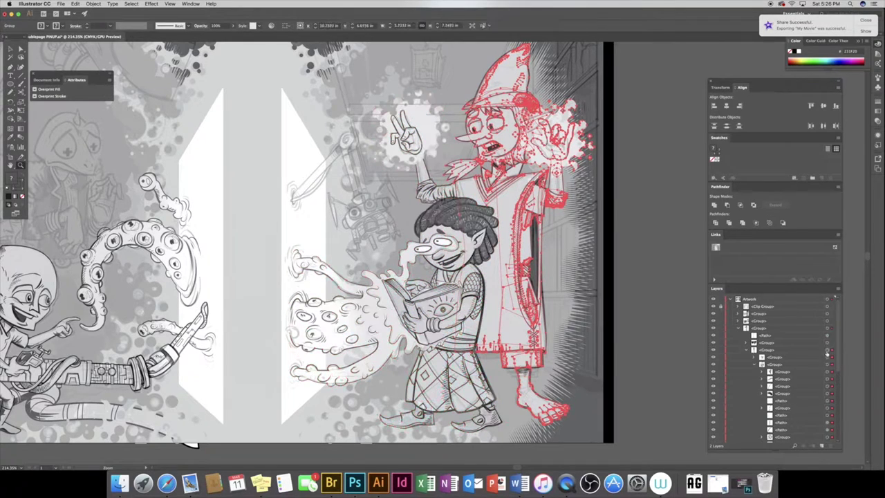
{"action": "left_click", "coordinate": [741, 329]}
{"action": "left_click", "coordinate": [832, 335], "text": "shift"}
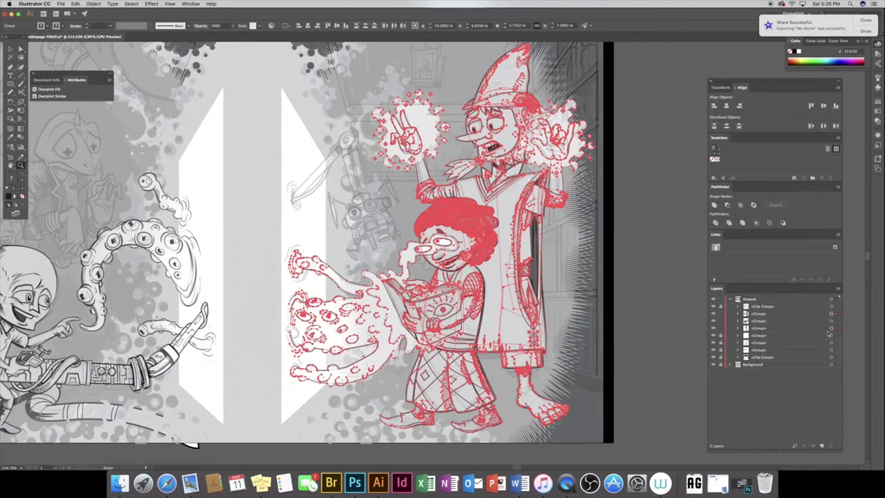
{"action": "scroll", "coordinate": [358, 250], "scroll_direction": "left", "scroll_amount": 5}
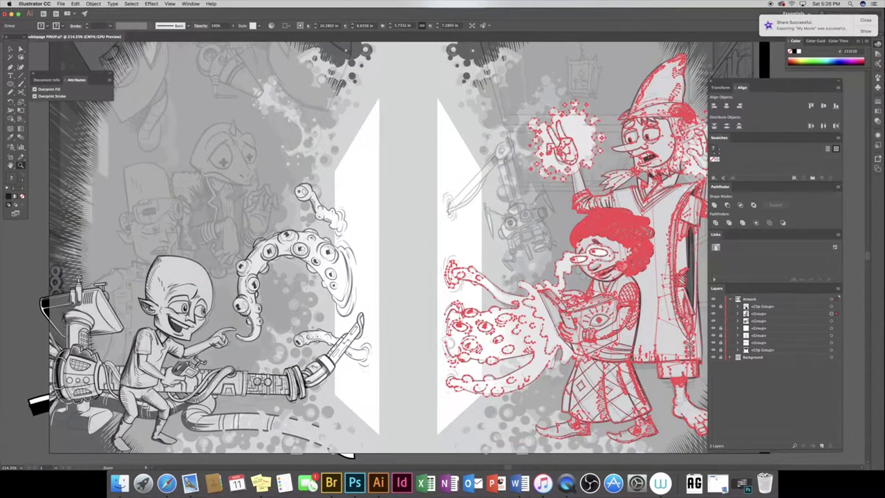
{"action": "key", "text": "super+shift+a"}
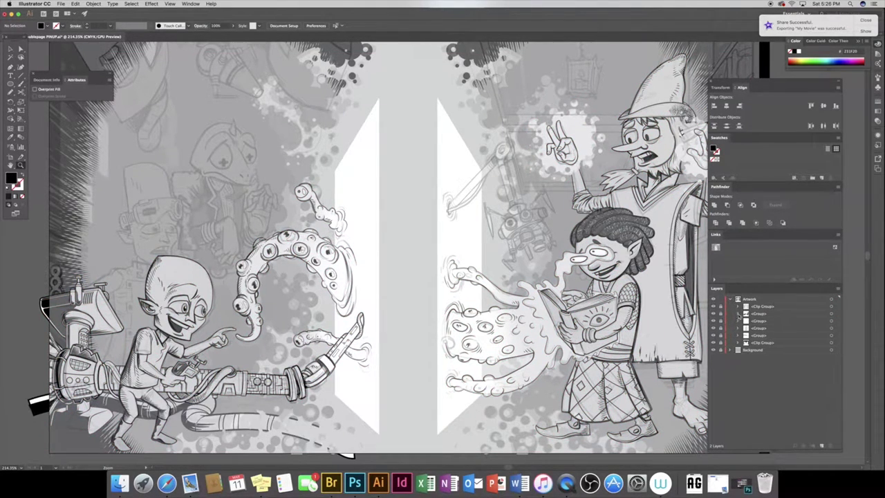
Reorder the Artwork groups so the tentacles sit in front of the speed lines, then select the halftone dots
{"action": "left_click", "coordinate": [737, 315]}
{"action": "left_click", "coordinate": [746, 328]}
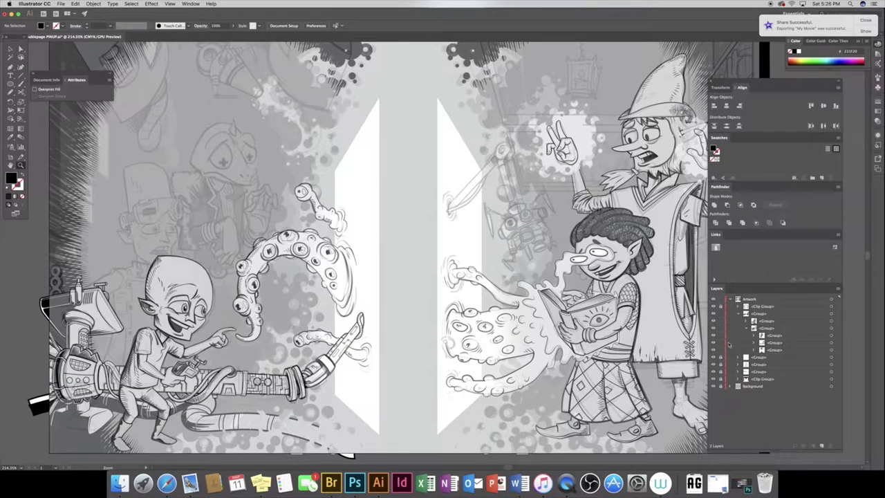
{"action": "left_click_drag", "start_coordinate": [754, 372], "coordinate": [762, 351]}
{"action": "left_click", "coordinate": [754, 328]}
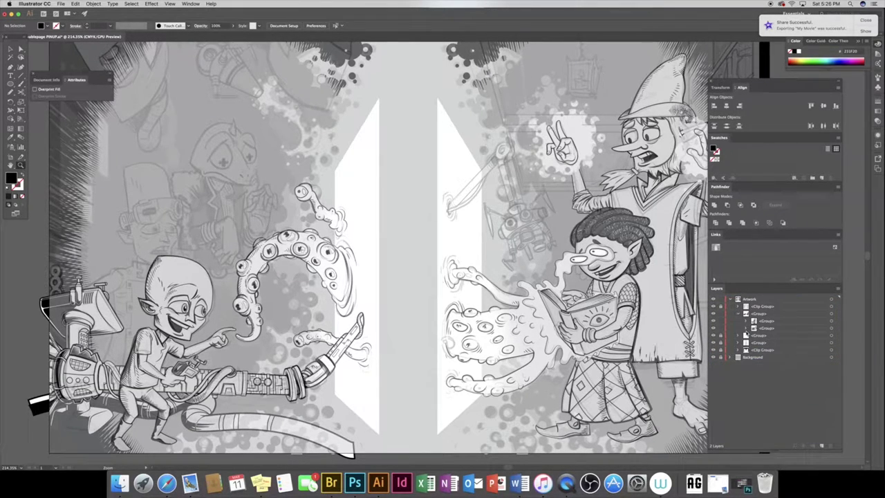
{"action": "left_click", "coordinate": [737, 313]}
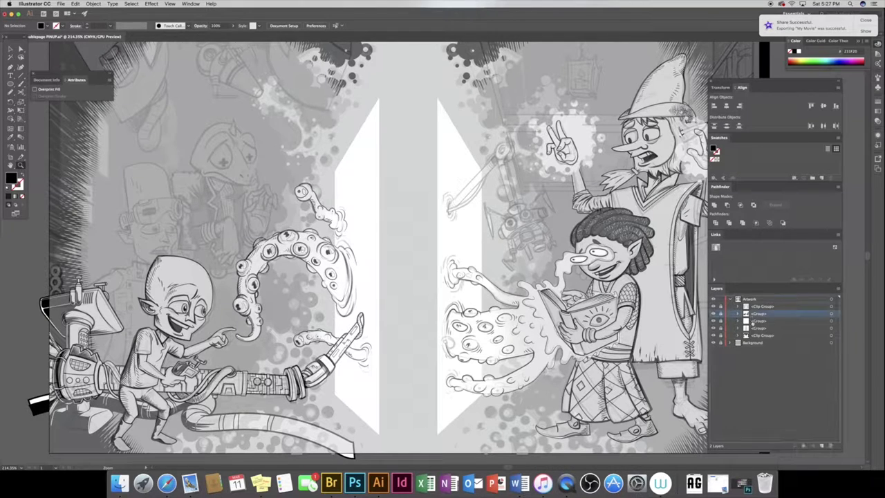
{"action": "left_click_drag", "start_coordinate": [738, 322], "coordinate": [754, 335]}
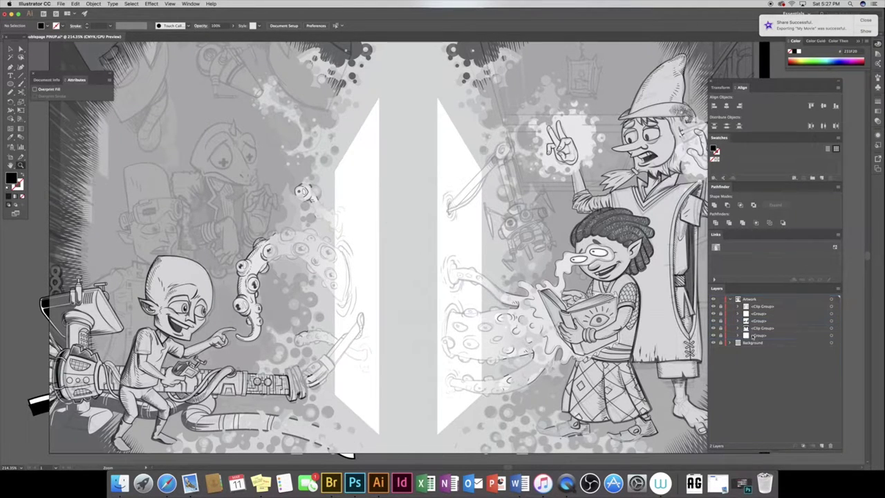
{"action": "left_click_drag", "start_coordinate": [735, 321], "coordinate": [752, 333]}
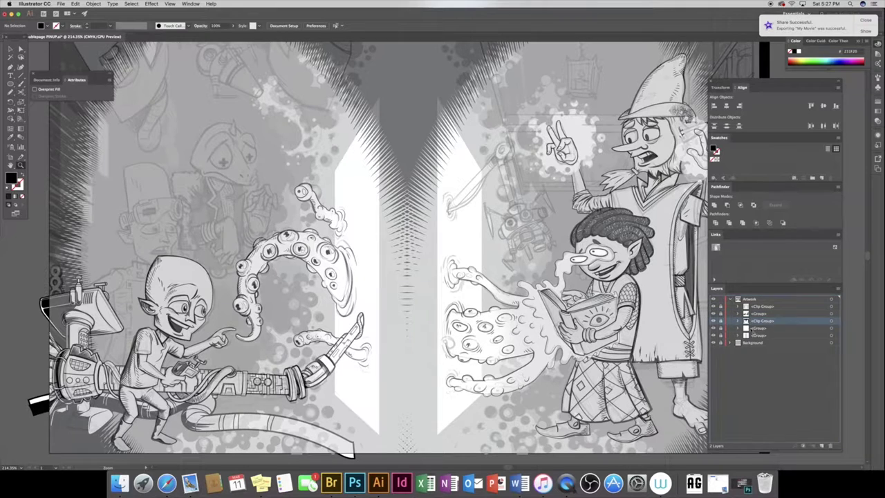
{"action": "left_click_drag", "start_coordinate": [753, 328], "coordinate": [750, 338]}
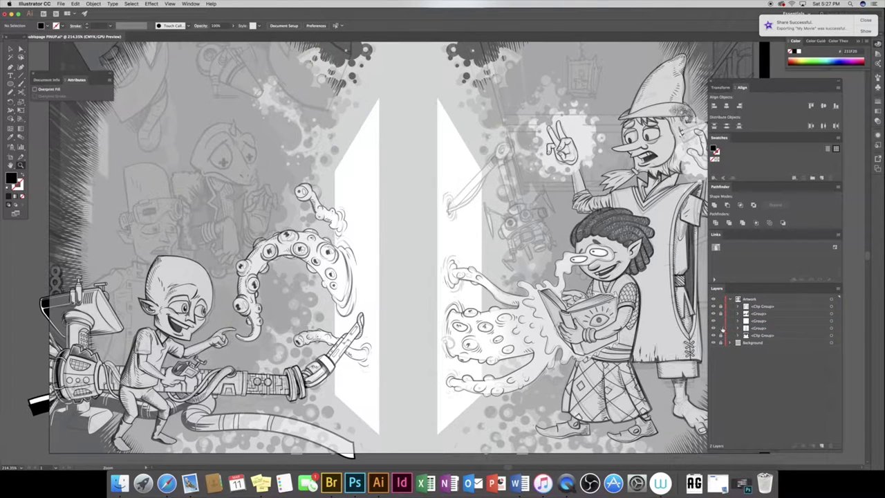
{"action": "left_click", "coordinate": [831, 336]}
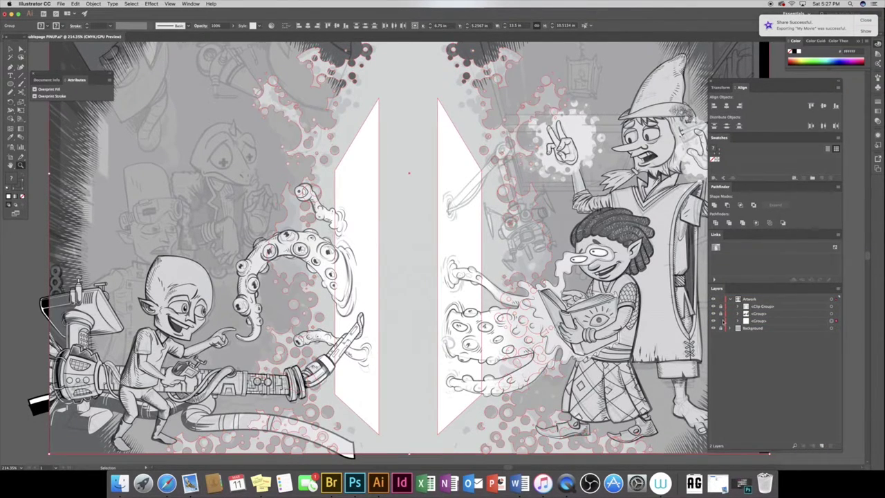
Nest the halftone dot group inside another group and merge it into one compound path
{"action": "left_click_drag", "start_coordinate": [753, 336], "coordinate": [750, 320]}
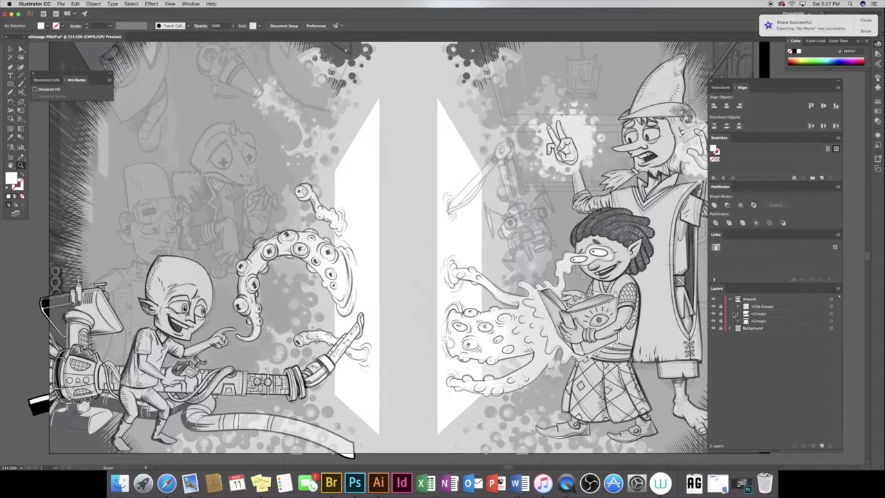
{"action": "left_click", "coordinate": [738, 321]}
{"action": "left_click", "coordinate": [832, 336]}
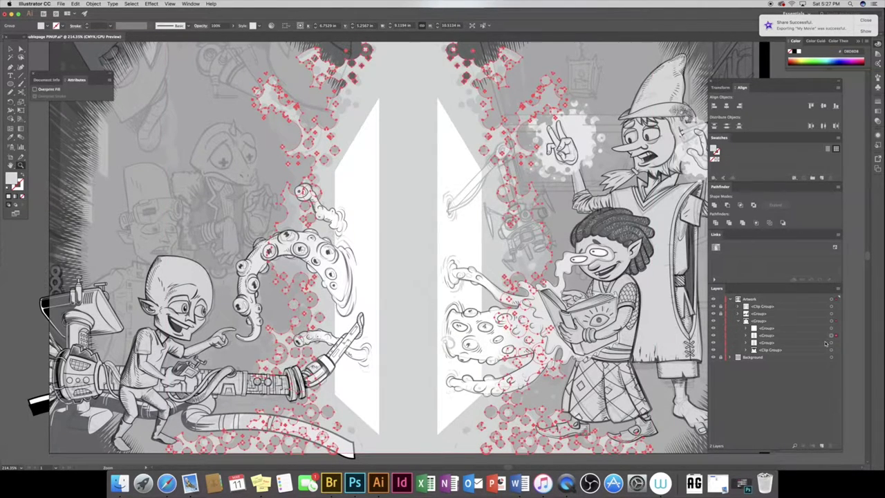
{"action": "key", "text": "ctrl+8"}
Draw a closed polygon beneath the hose with the Pen tool
{"action": "key", "text": "p"}
{"action": "left_click", "coordinate": [286, 406]}
{"action": "left_click", "coordinate": [349, 423]}
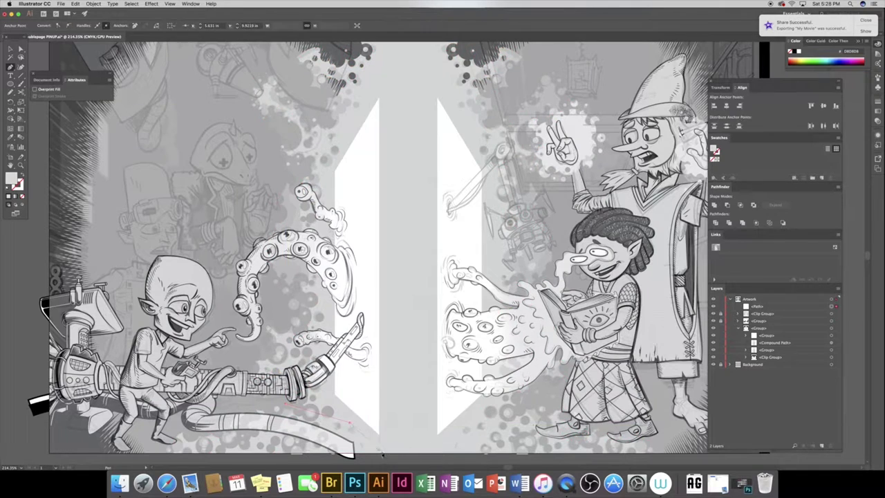
{"action": "scroll", "coordinate": [380, 452], "scroll_direction": "down", "scroll_amount": 5}
{"action": "left_click", "coordinate": [392, 380]}
{"action": "left_click", "coordinate": [359, 409]}
{"action": "left_click", "coordinate": [158, 403]}
{"action": "left_click", "coordinate": [154, 377]}
{"action": "left_click", "coordinate": [181, 330]}
{"action": "left_click", "coordinate": [309, 332]}
Clip the dot compound path to the polygon and move it to the top of Artwork
{"action": "left_click_drag", "start_coordinate": [761, 306], "coordinate": [832, 346]}
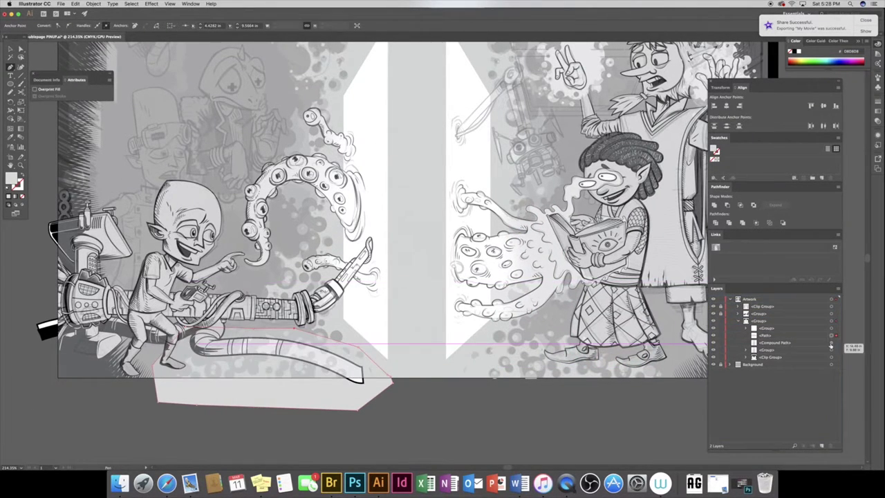
{"action": "left_click", "coordinate": [763, 335], "text": "shift"}
{"action": "key", "text": "ctrl+7"}
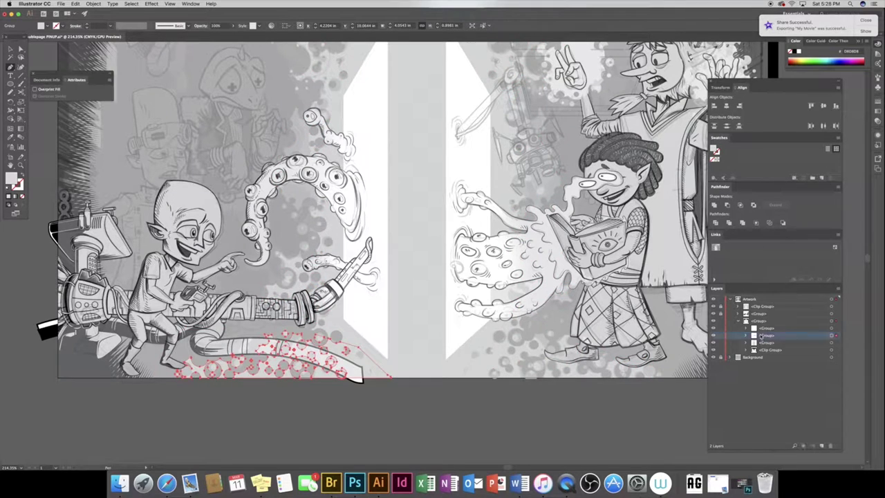
{"action": "left_click_drag", "start_coordinate": [762, 335], "coordinate": [762, 297]}
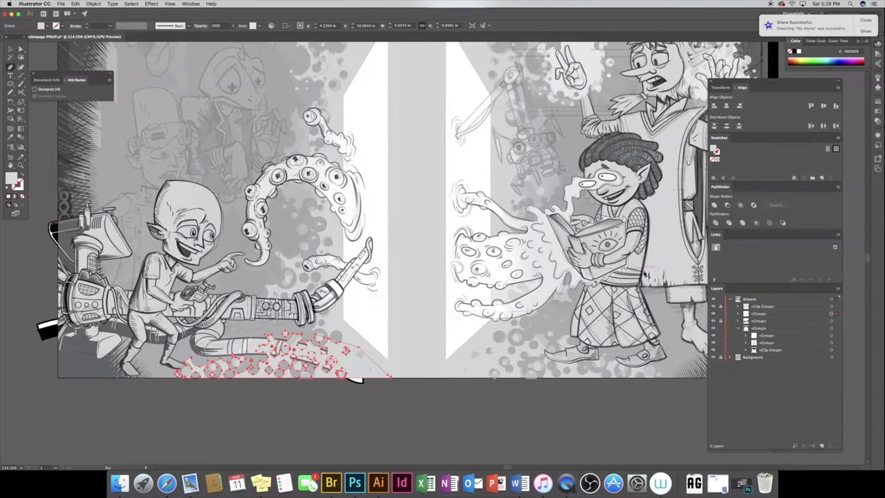
{"action": "left_click", "coordinate": [745, 328]}
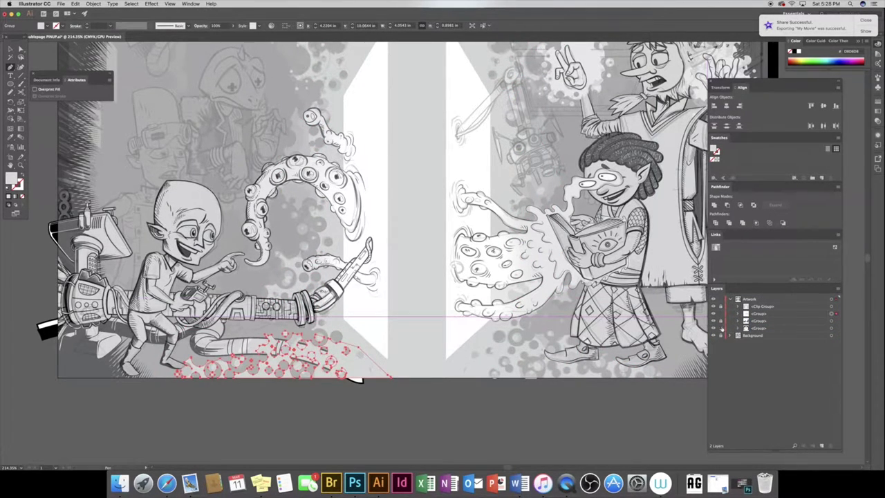
Mask the lower-left ray-gun artwork group to a rectangle drawn over it
{"action": "left_click", "coordinate": [738, 321]}
{"action": "left_click", "coordinate": [747, 336]}
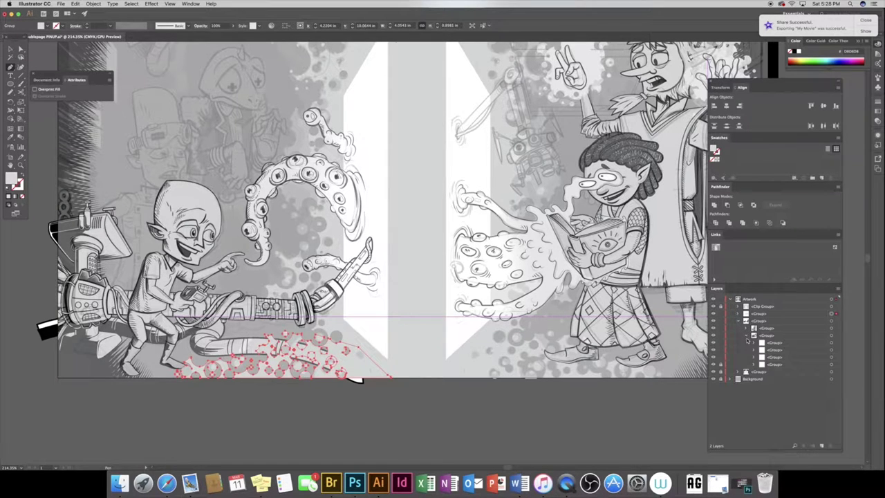
{"action": "left_click", "coordinate": [11, 83]}
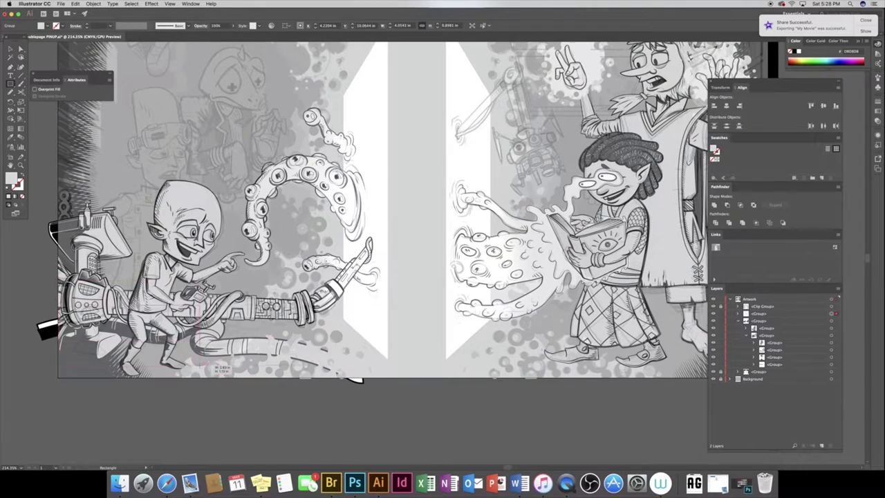
{"action": "left_click_drag", "start_coordinate": [153, 305], "coordinate": [371, 377]}
{"action": "key", "text": "v"}
{"action": "left_click_drag", "start_coordinate": [761, 307], "coordinate": [771, 361]}
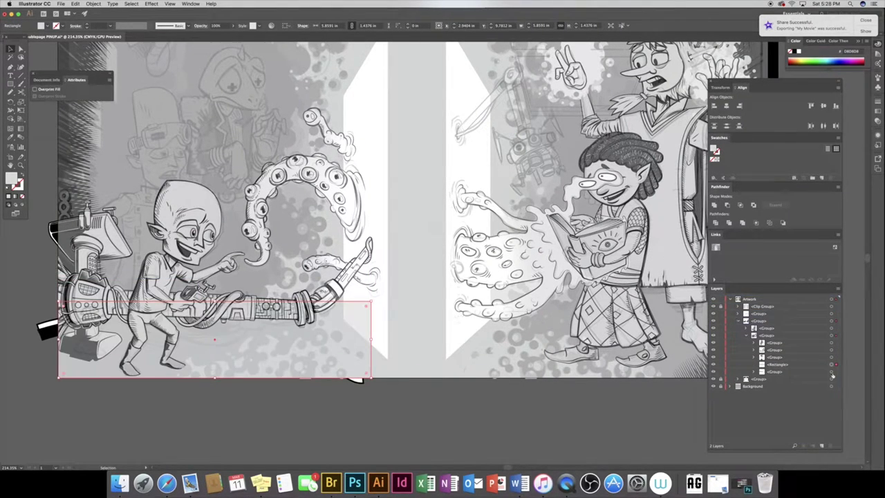
{"action": "left_click", "coordinate": [836, 371], "text": "shift"}
{"action": "left_click", "coordinate": [93, 3]}
{"action": "left_click", "coordinate": [176, 215]}
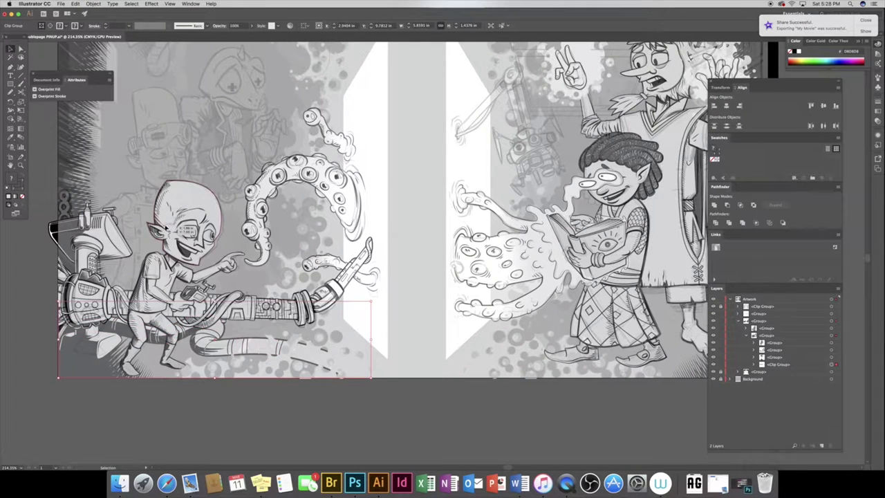
Lock all of the Artwork layer's sublayers and zoom in on the alien's head
{"action": "left_click", "coordinate": [403, 383]}
{"action": "left_click", "coordinate": [746, 334]}
{"action": "left_click", "coordinate": [738, 321]}
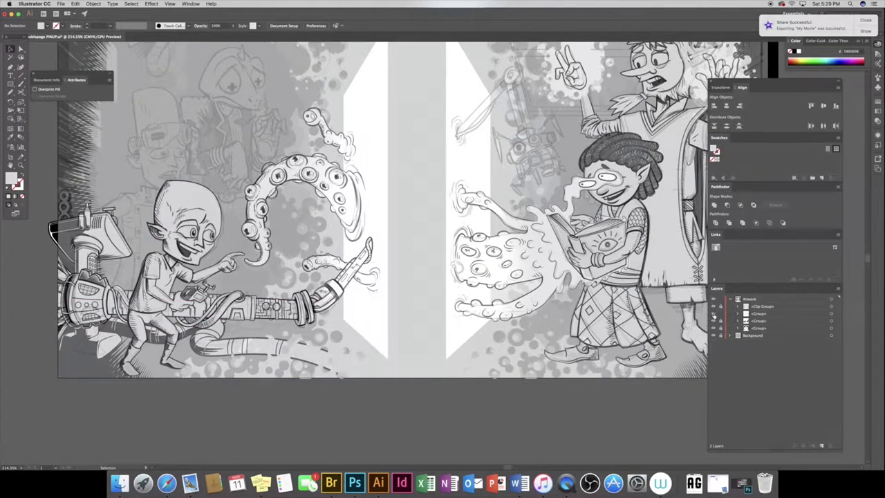
{"action": "left_click", "coordinate": [721, 313]}
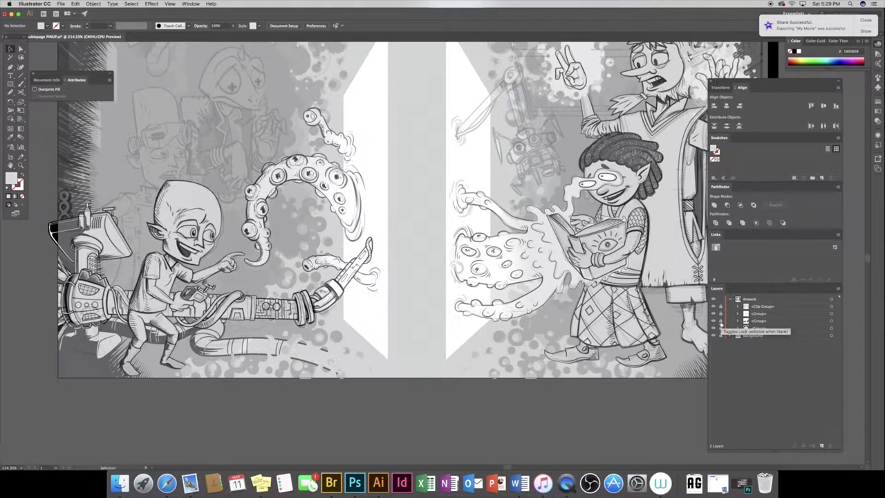
{"action": "left_click", "coordinate": [21, 165]}
{"action": "mouse_move", "coordinate": [53, 228]}
{"action": "left_mouse_down"}
{"action": "mouse_move", "coordinate": [439, 275]}
{"action": "mouse_move", "coordinate": [332, 184]}
{"action": "left_mouse_up"}
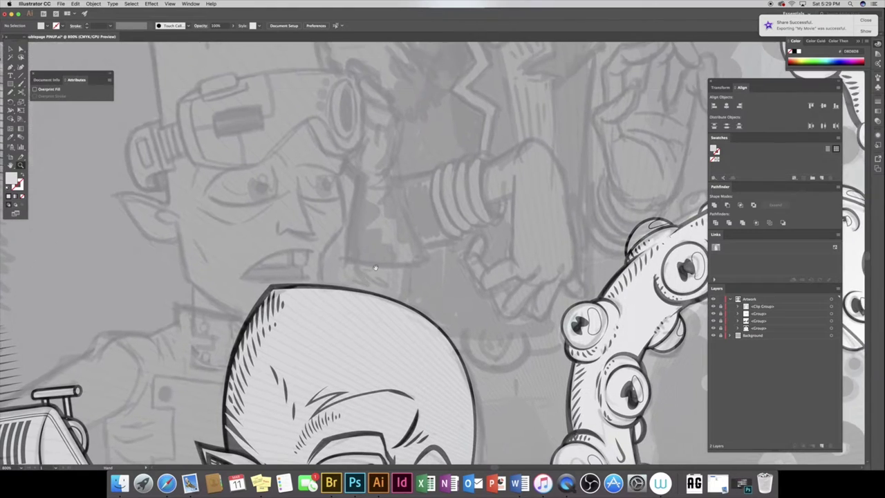
Pen-trace the left, bottom and right edges of the goggle character's black-outlined head
{"action": "key", "text": "p"}
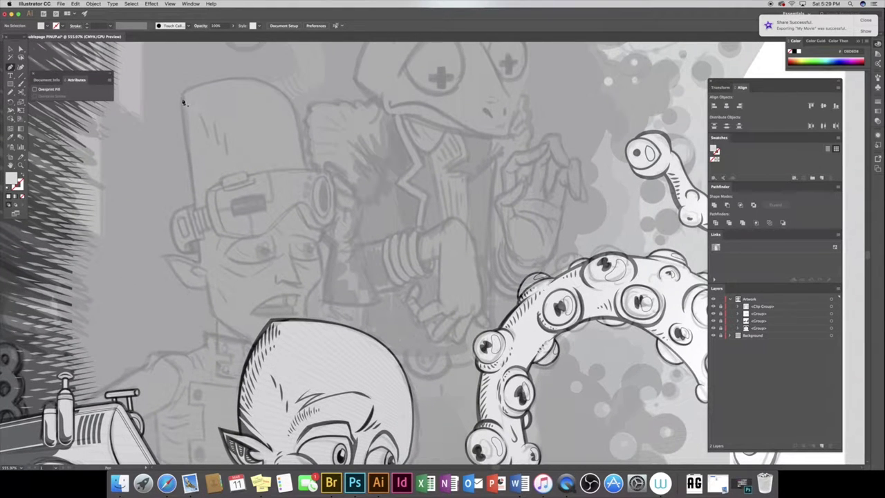
{"action": "left_click", "coordinate": [181, 95]}
{"action": "key", "text": "d"}
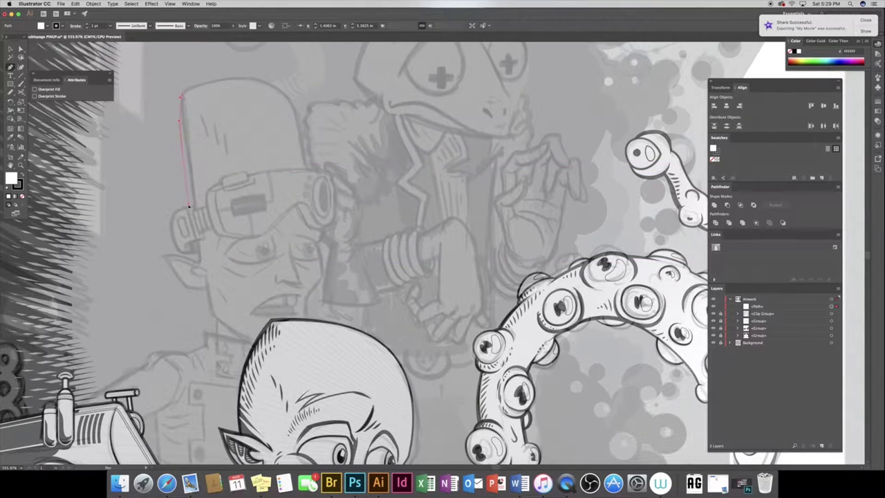
{"action": "left_click_drag", "start_coordinate": [197, 270], "coordinate": [202, 283]}
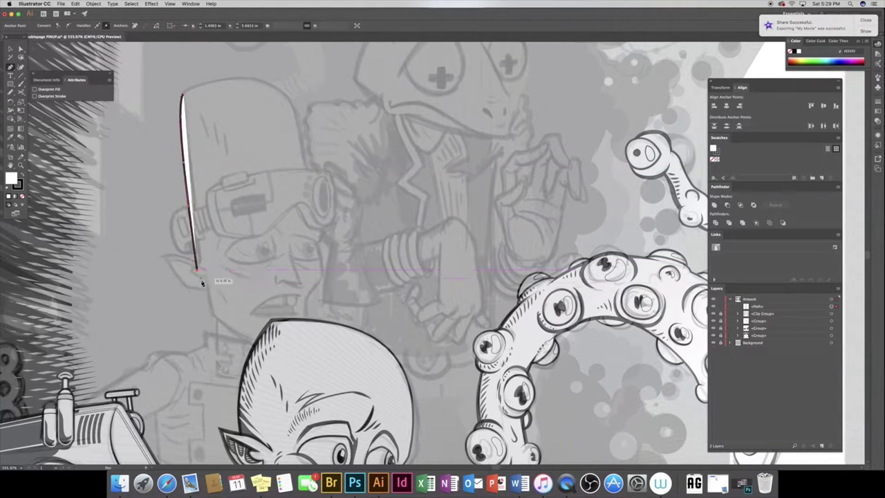
{"action": "left_click", "coordinate": [214, 316]}
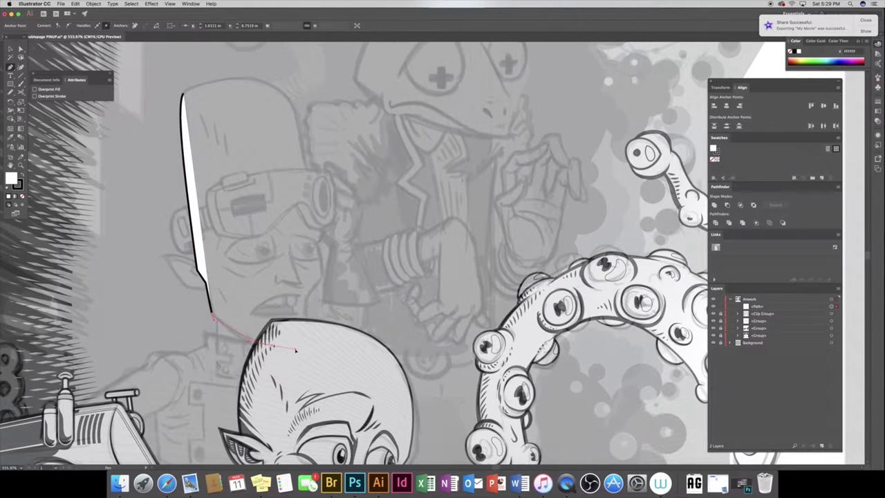
{"action": "left_click_drag", "start_coordinate": [305, 341], "coordinate": [308, 303]}
{"action": "left_click", "coordinate": [307, 298]}
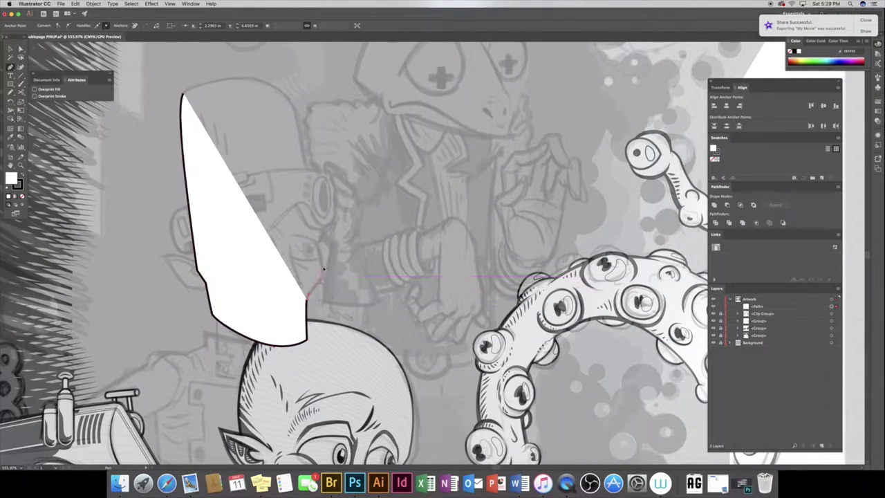
{"action": "left_click", "coordinate": [321, 277]}
{"action": "left_click", "coordinate": [319, 255]}
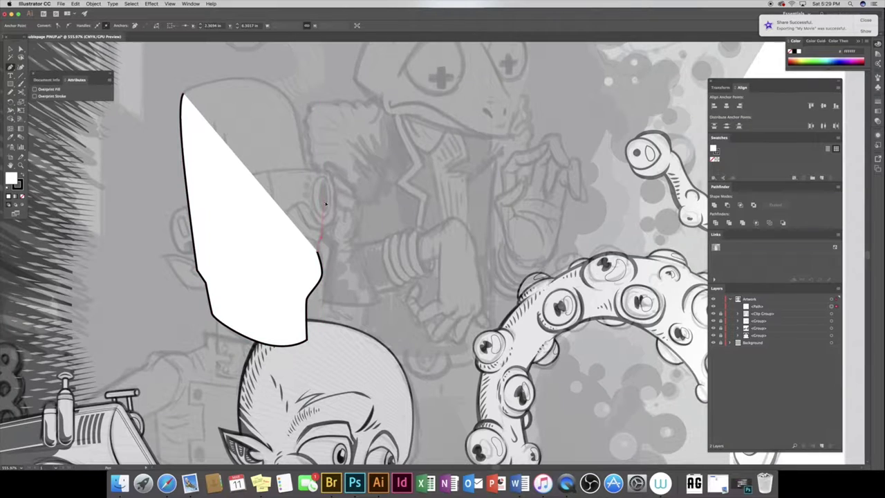
Close the head shape with a rounded top and send it to the back
{"action": "scroll", "coordinate": [298, 153], "scroll_direction": "up", "scroll_amount": 5}
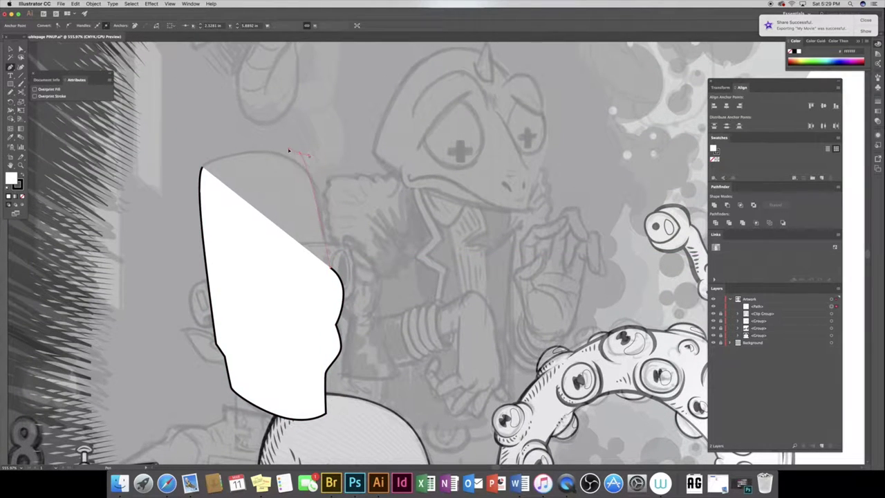
{"action": "left_click_drag", "start_coordinate": [228, 150], "coordinate": [277, 146]}
{"action": "left_click", "coordinate": [201, 168]}
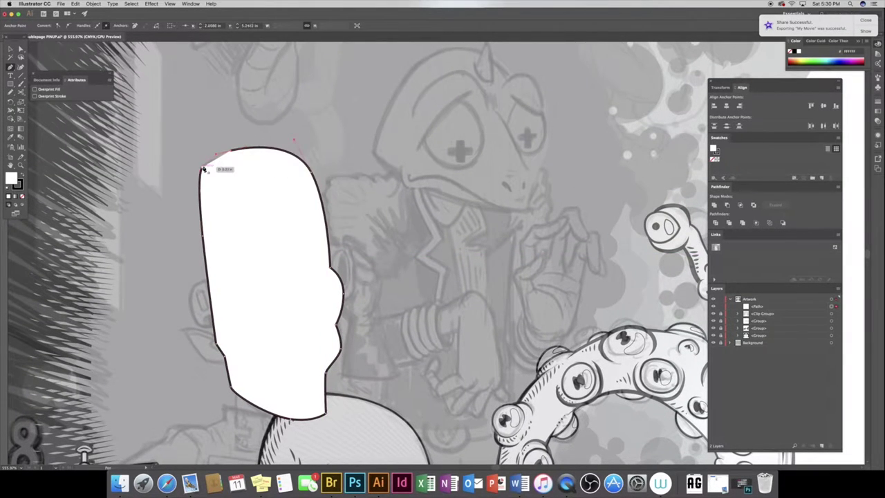
{"action": "key", "text": "v"}
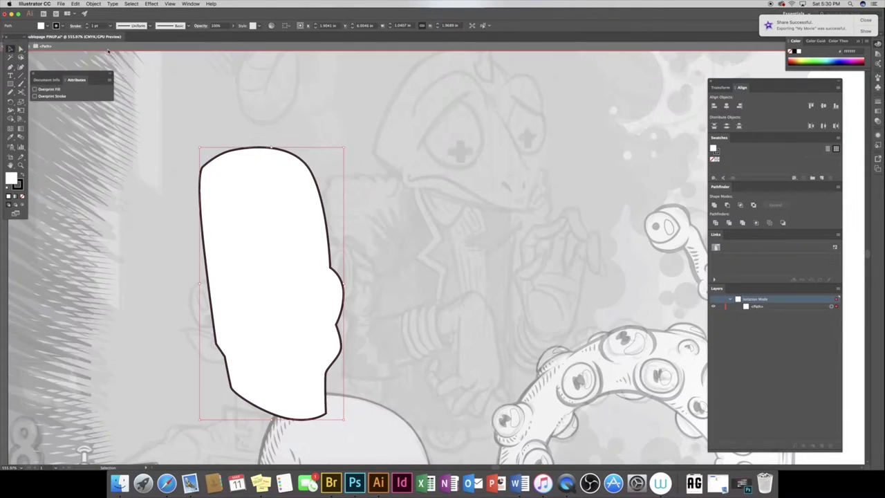
{"action": "key", "text": "ctrl+shift+bracketleft"}
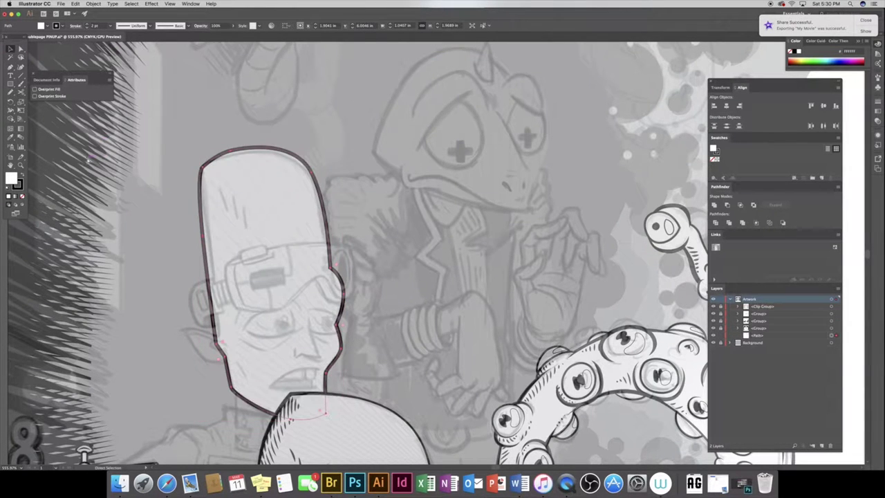
{"action": "scroll", "coordinate": [222, 263], "scroll_direction": "down", "scroll_amount": 2}
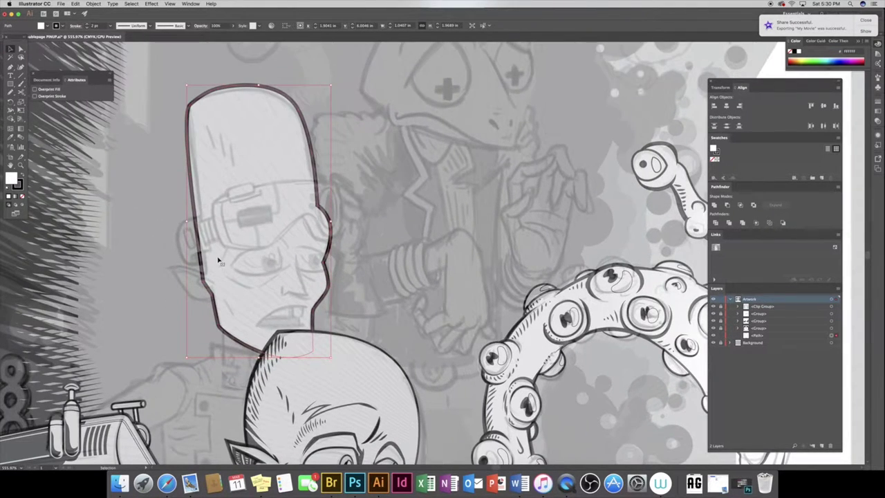
{"action": "key", "text": "z"}
{"action": "mouse_move", "coordinate": [187, 332]}
{"action": "left_mouse_down"}
{"action": "mouse_move", "coordinate": [190, 182]}
{"action": "mouse_move", "coordinate": [146, 191]}
{"action": "left_mouse_up"}
Draw the pointed ear outline and give its stroke a tapered width profile
{"action": "key", "text": "p"}
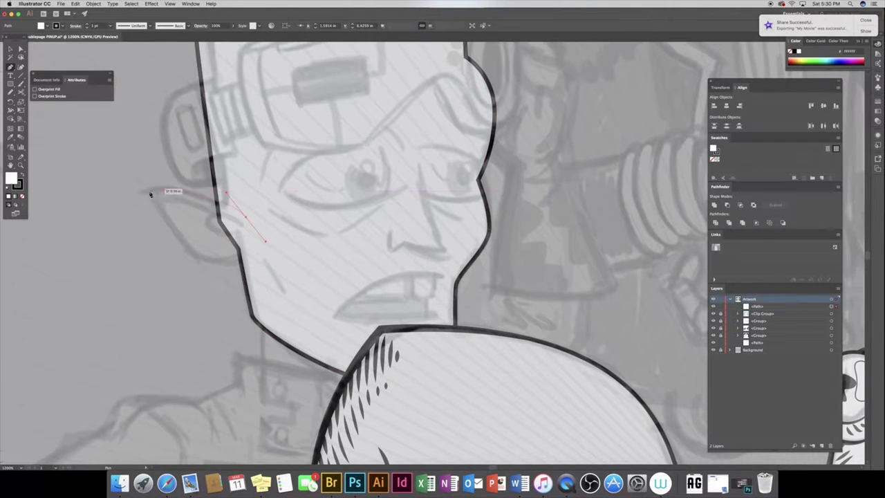
{"action": "mouse_move", "coordinate": [235, 260]}
{"action": "left_mouse_down"}
{"action": "mouse_move", "coordinate": [240, 267]}
{"action": "mouse_move", "coordinate": [253, 242]}
{"action": "left_mouse_up"}
{"action": "key", "text": "v"}
{"action": "double_click", "coordinate": [197, 225]}
{"action": "left_click", "coordinate": [131, 25]}
{"action": "left_click", "coordinate": [131, 69]}
{"action": "left_click", "coordinate": [131, 26]}
{"action": "left_click", "coordinate": [133, 71]}
{"action": "key", "text": "Escape"}
{"action": "key", "text": "/"}
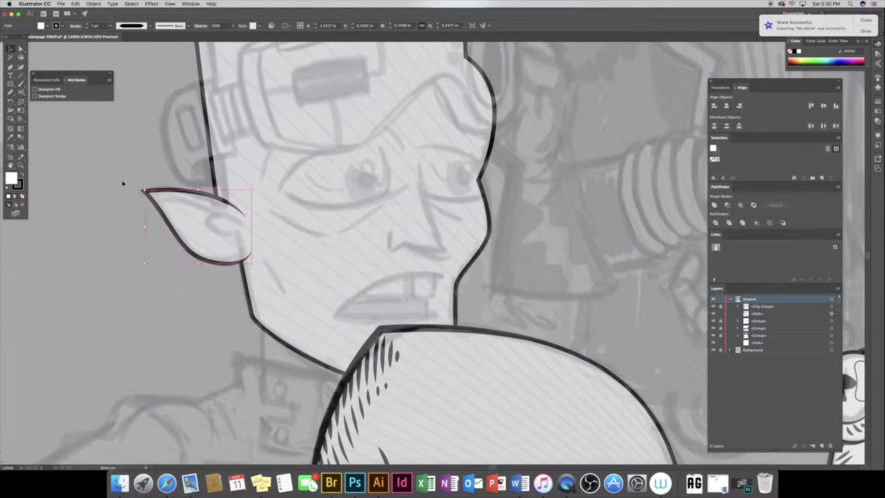
Draw the inner ear curl with no fill and a tapered width-profile stroke
{"action": "left_click", "coordinate": [167, 200]}
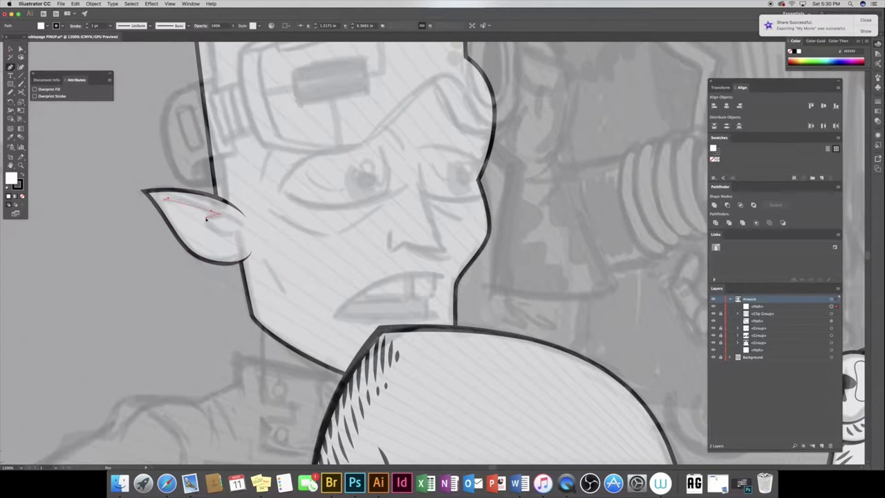
{"action": "left_click_drag", "start_coordinate": [215, 220], "coordinate": [223, 215]}
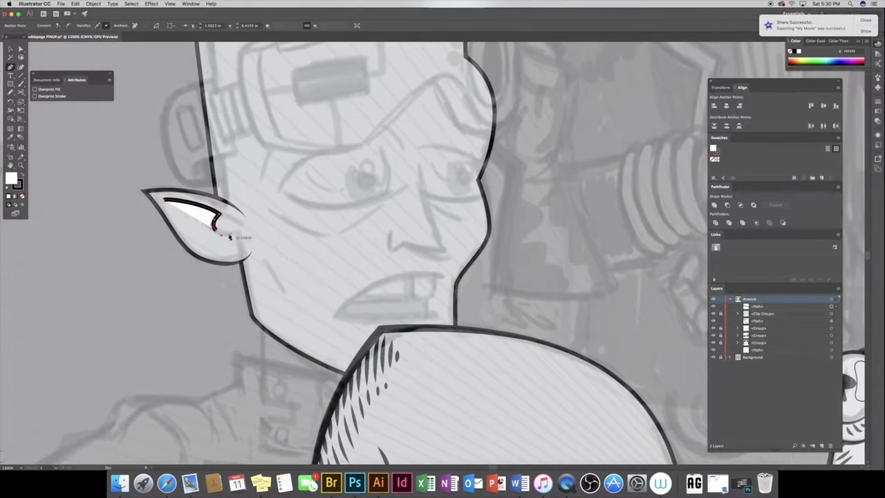
{"action": "left_click", "coordinate": [239, 231]}
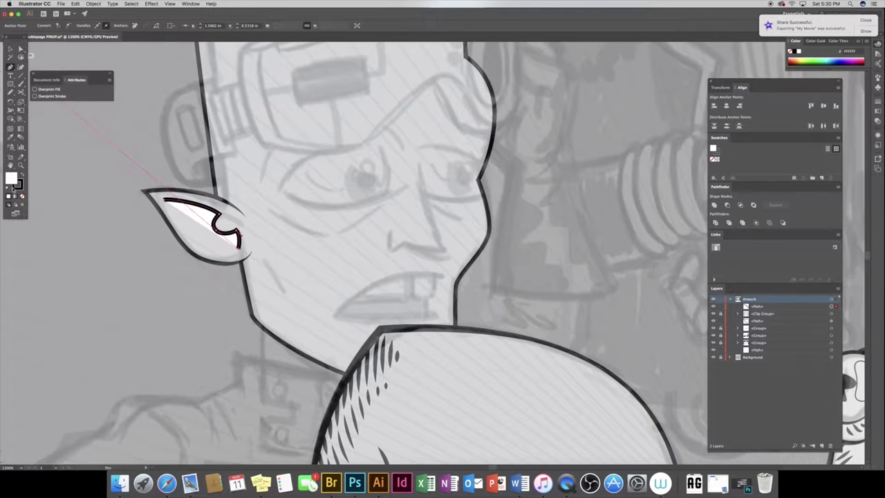
{"action": "left_click", "coordinate": [21, 197]}
{"action": "left_click", "coordinate": [11, 49]}
{"action": "left_click", "coordinate": [138, 25]}
{"action": "left_click", "coordinate": [128, 49]}
{"action": "scroll", "coordinate": [193, 227], "scroll_direction": "down", "scroll_amount": 2}
{"action": "left_click", "coordinate": [193, 226]}
{"action": "scroll", "coordinate": [208, 214], "scroll_direction": "right", "scroll_amount": 3}
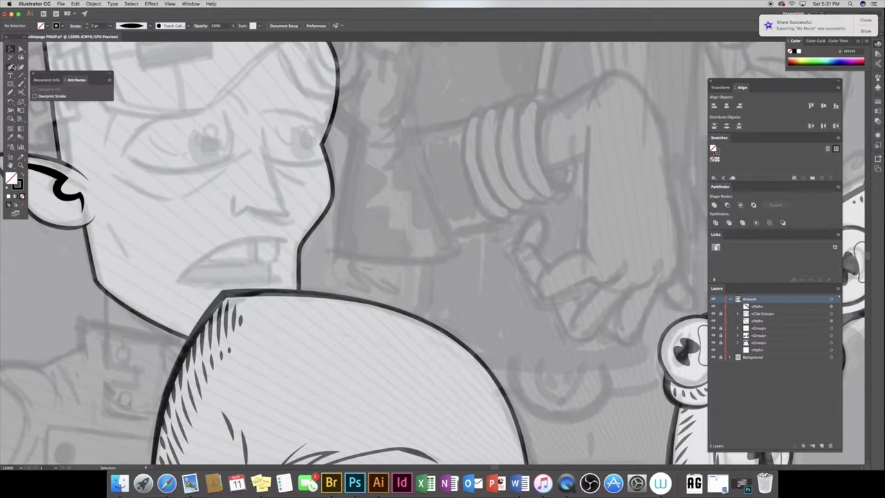
Pen-draw the curved nose line from the nostril up the bridge
{"action": "key", "text": "p"}
{"action": "left_click", "coordinate": [234, 192]}
{"action": "left_click_drag", "start_coordinate": [233, 215], "coordinate": [291, 151]}
{"action": "key", "text": "ctrl+z"}
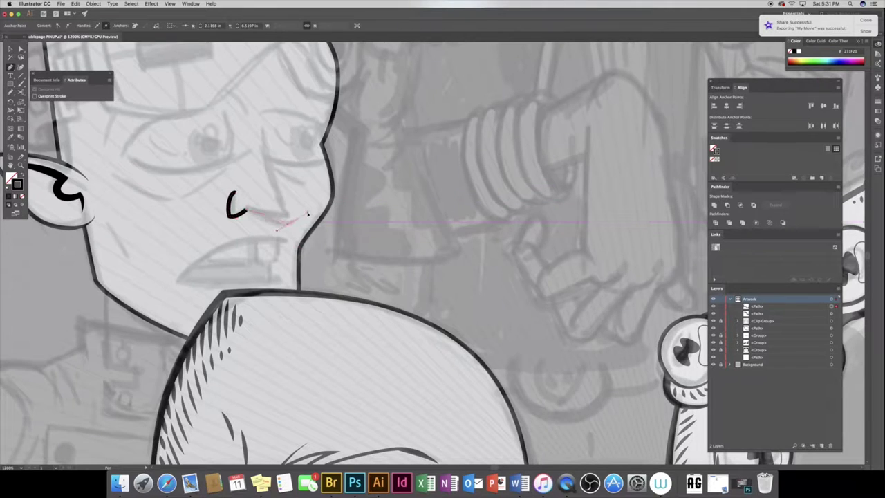
{"action": "left_click_drag", "start_coordinate": [283, 220], "coordinate": [284, 143]}
{"action": "key", "text": "ctrl+z"}
{"action": "left_click_drag", "start_coordinate": [290, 220], "coordinate": [258, 147]}
{"action": "left_click", "coordinate": [260, 146]}
{"action": "key", "text": "v"}
{"action": "left_click", "coordinate": [226, 211]}
Give the nose a 2 pt stroke with a tapered width profile
{"action": "left_click", "coordinate": [86, 26]}
{"action": "left_click", "coordinate": [134, 25]}
{"action": "left_click", "coordinate": [122, 58]}
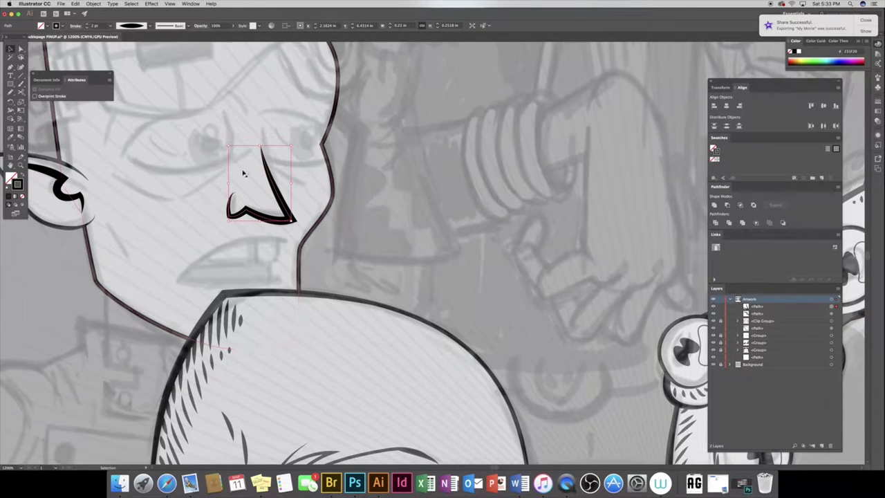
{"action": "left_click", "coordinate": [87, 28]}
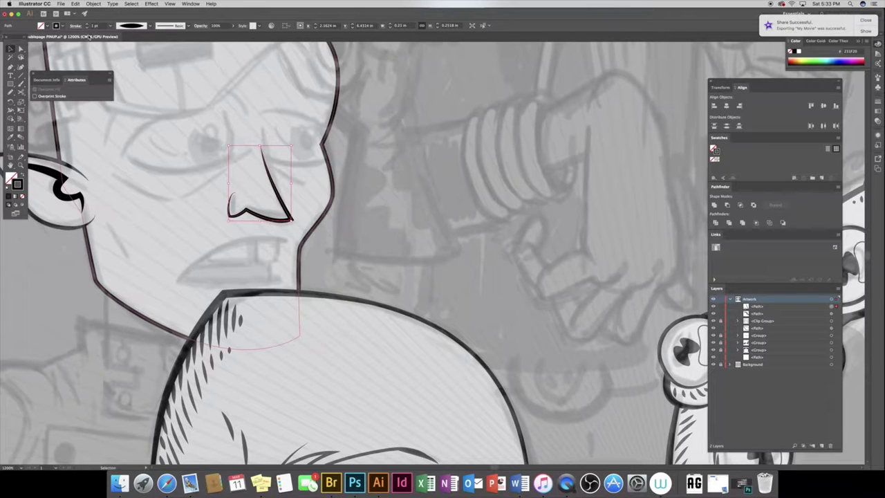
{"action": "left_click", "coordinate": [10, 89]}
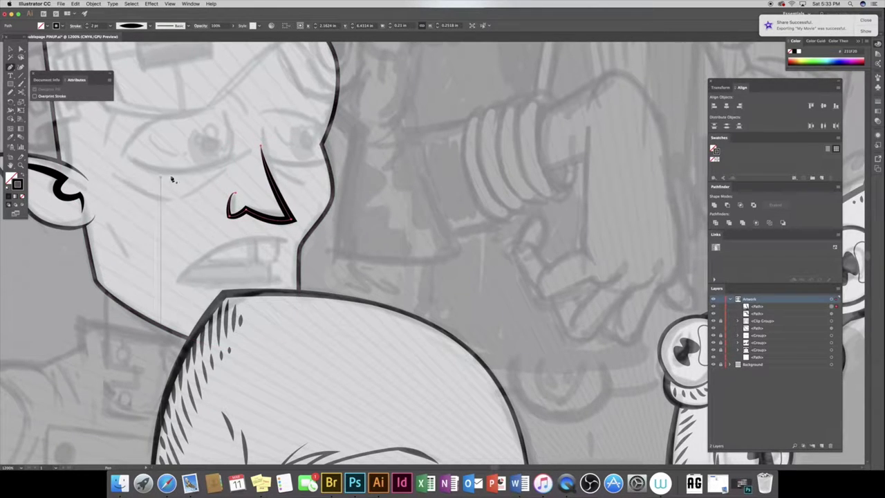
Draw the eye crease left of the nose and a tapered hook at the mouth corner
{"action": "left_click_drag", "start_coordinate": [251, 147], "coordinate": [184, 197]}
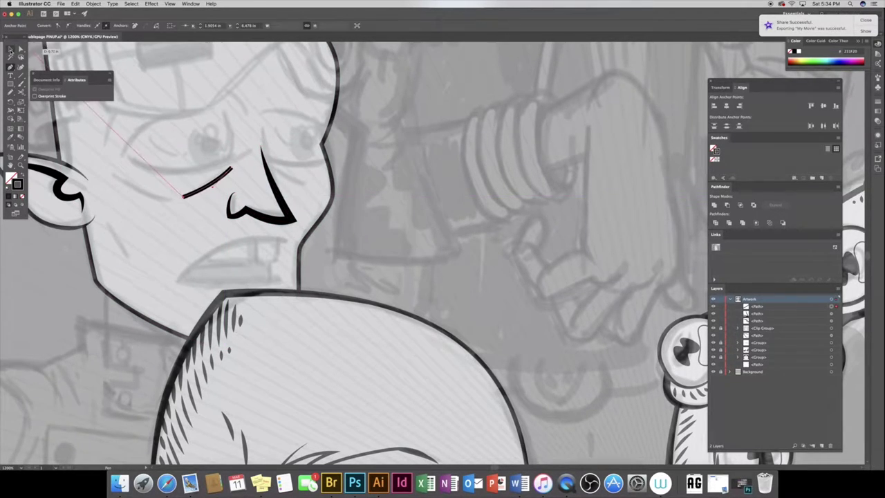
{"action": "key", "text": "v"}
{"action": "left_click", "coordinate": [10, 67]}
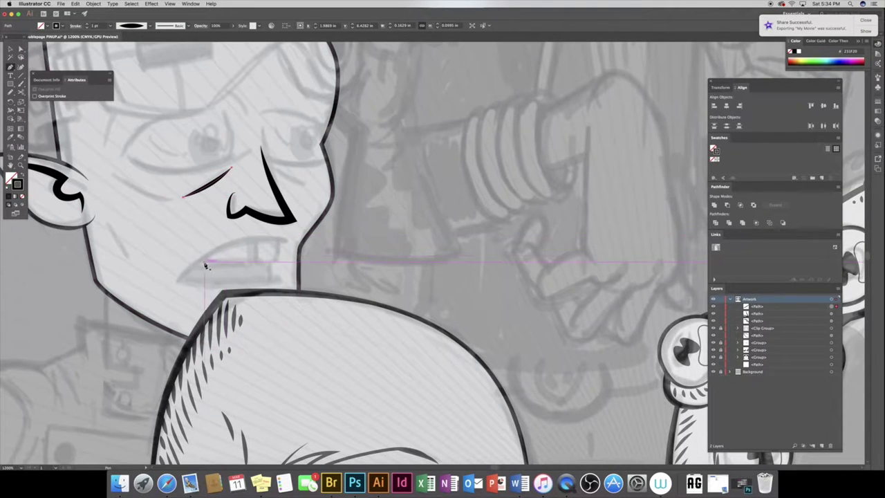
{"action": "left_click_drag", "start_coordinate": [284, 225], "coordinate": [284, 249]}
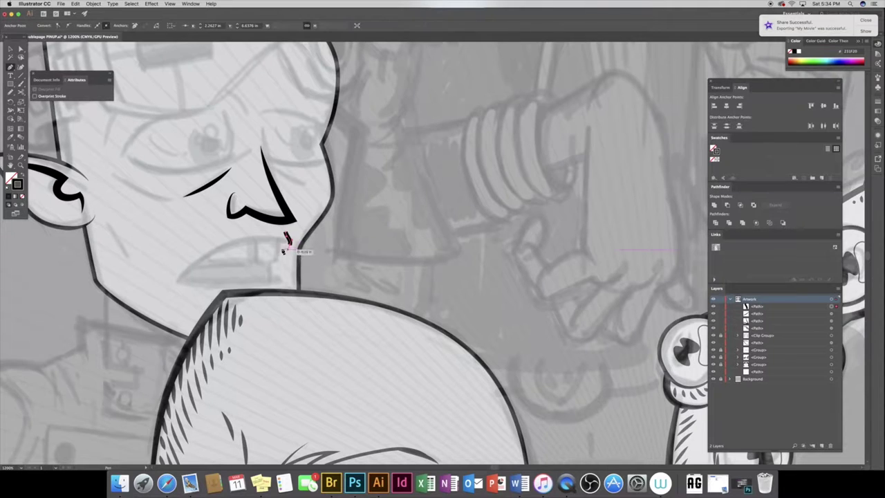
{"action": "left_click", "coordinate": [11, 49]}
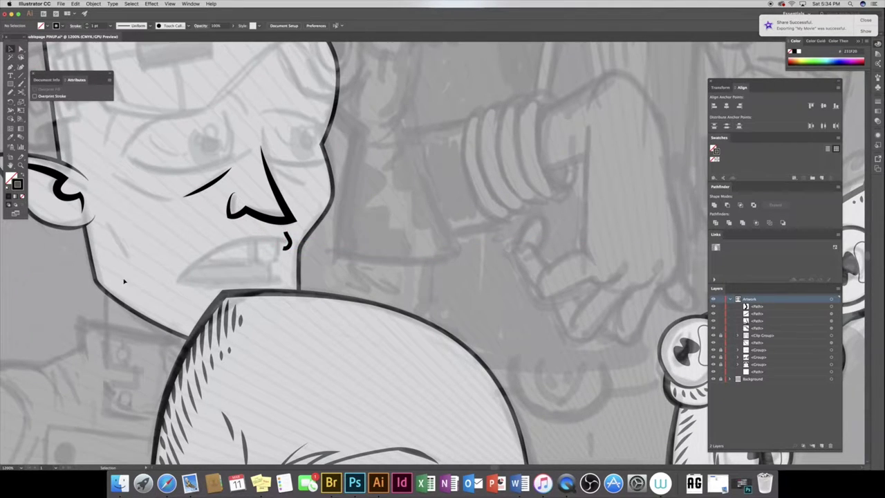
{"action": "left_click", "coordinate": [131, 25]}
{"action": "left_click", "coordinate": [128, 48]}
{"action": "key", "text": "p"}
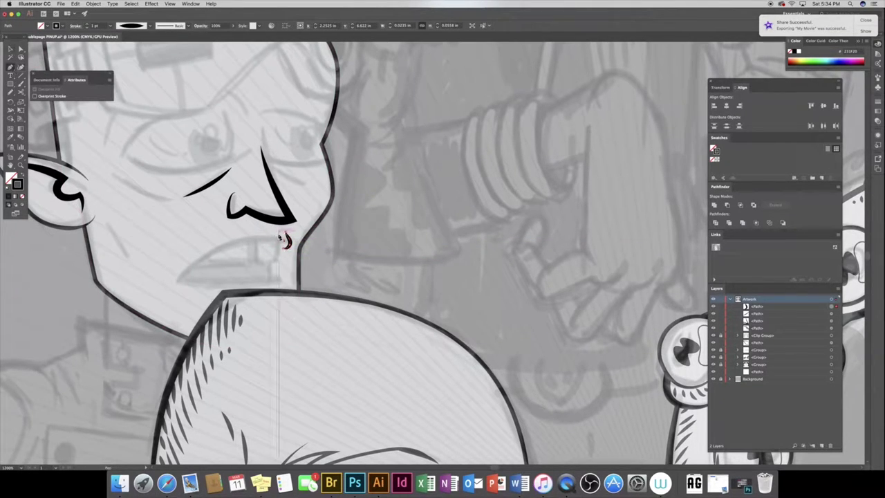
{"action": "left_click", "coordinate": [287, 240]}
Pen-draw the open mouth outline and fill it black
{"action": "left_click_drag", "start_coordinate": [210, 249], "coordinate": [180, 283]}
{"action": "left_click", "coordinate": [179, 282]}
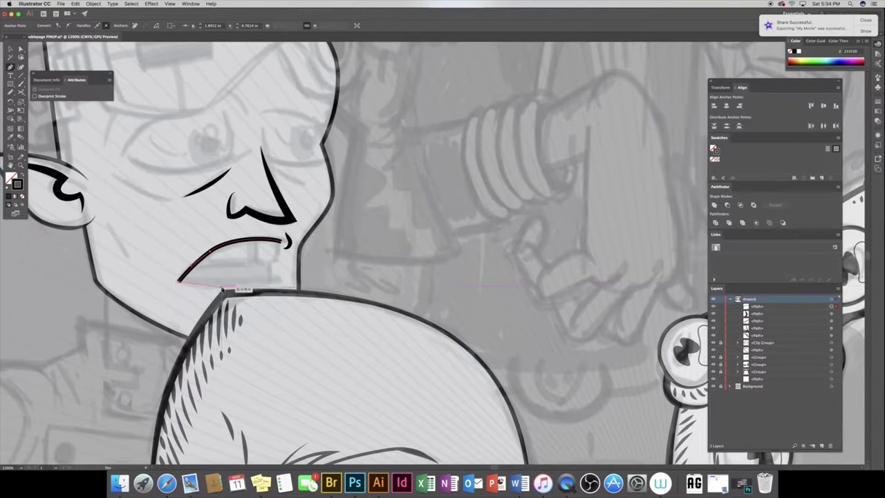
{"action": "left_click", "coordinate": [276, 280]}
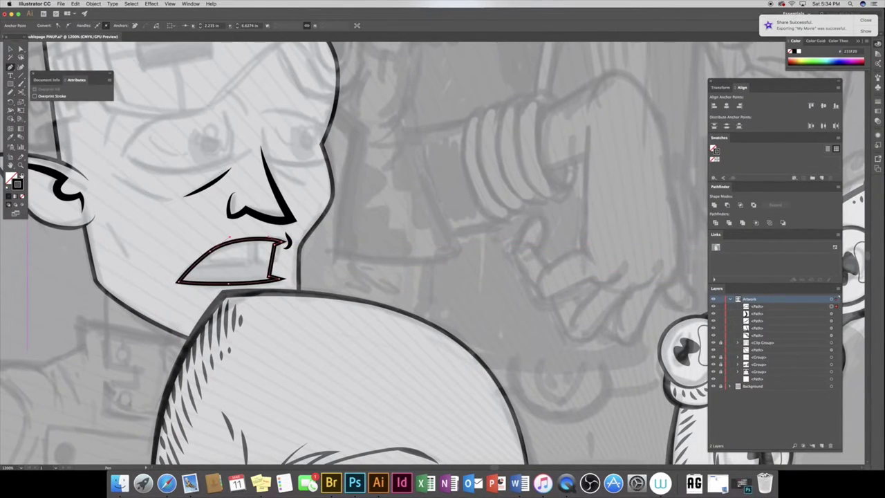
{"action": "double_click", "coordinate": [12, 179]}
{"action": "left_click", "coordinate": [516, 211]}
Draw a white teeth shape inside the mouth with a vertical line gap between teeth
{"action": "left_click_drag", "start_coordinate": [761, 342], "coordinate": [760, 303]}
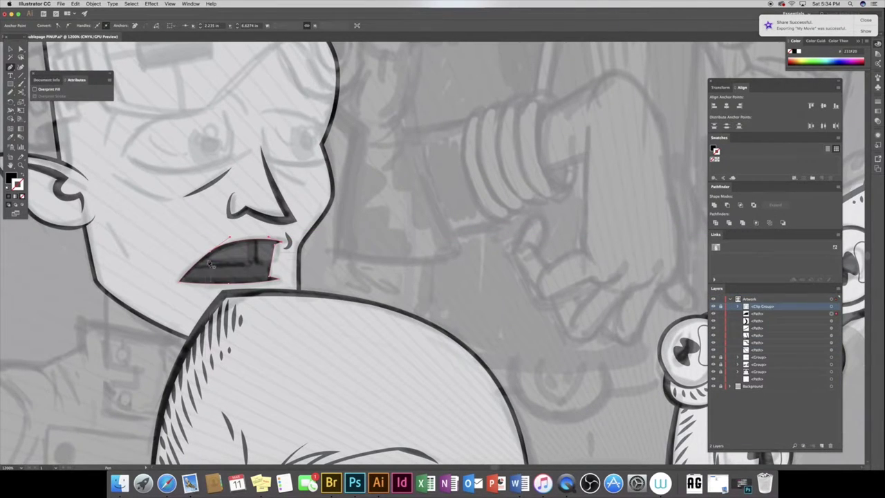
{"action": "left_click", "coordinate": [207, 261]}
{"action": "left_click", "coordinate": [276, 261]}
{"action": "left_click", "coordinate": [261, 242]}
{"action": "left_click", "coordinate": [222, 248]}
{"action": "left_click", "coordinate": [206, 262]}
{"action": "key", "text": "shift+x"}
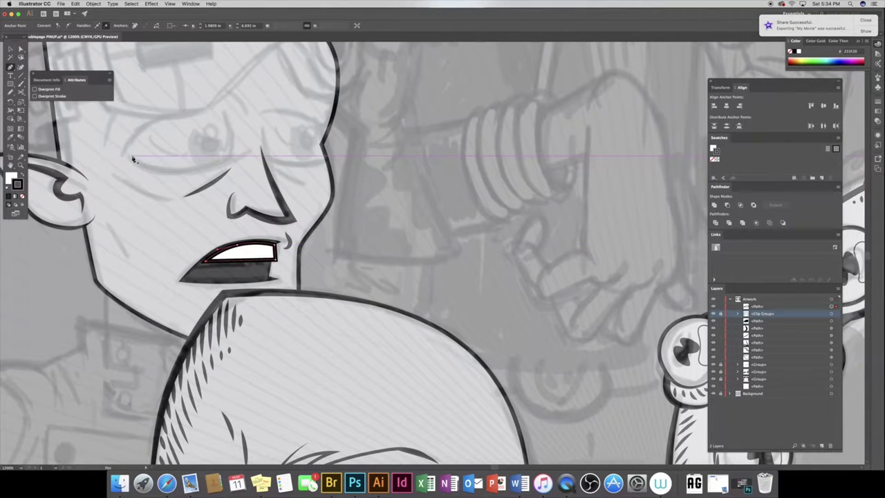
{"action": "key", "text": "backslash"}
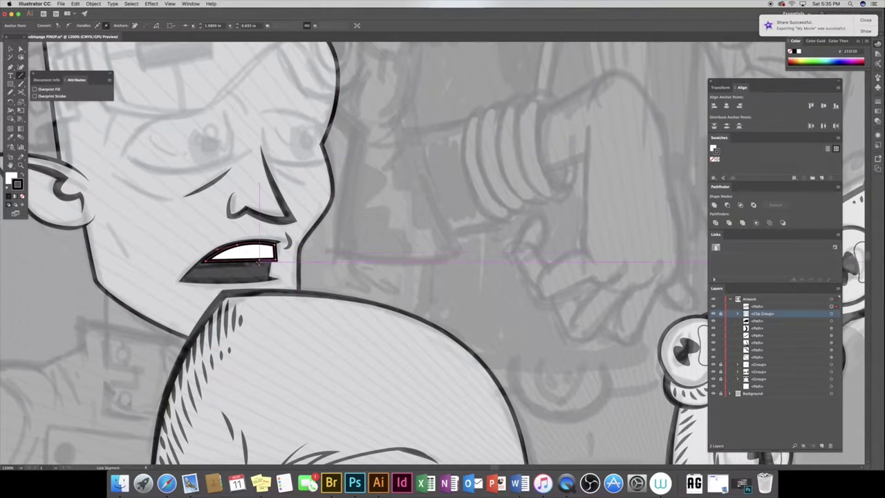
{"action": "left_click_drag", "start_coordinate": [262, 262], "coordinate": [263, 248]}
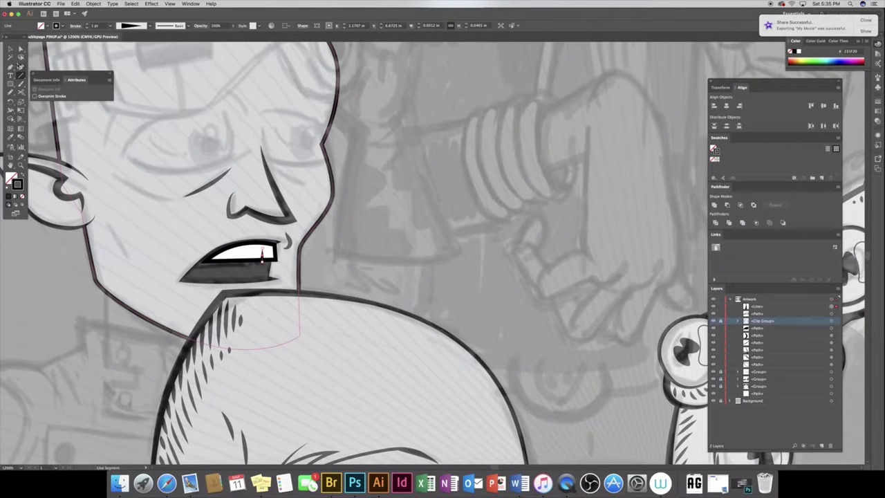
Inspect the mouth group and tooth divider line, entering and leaving isolation mode
{"action": "key", "text": "v"}
{"action": "left_click", "coordinate": [234, 278]}
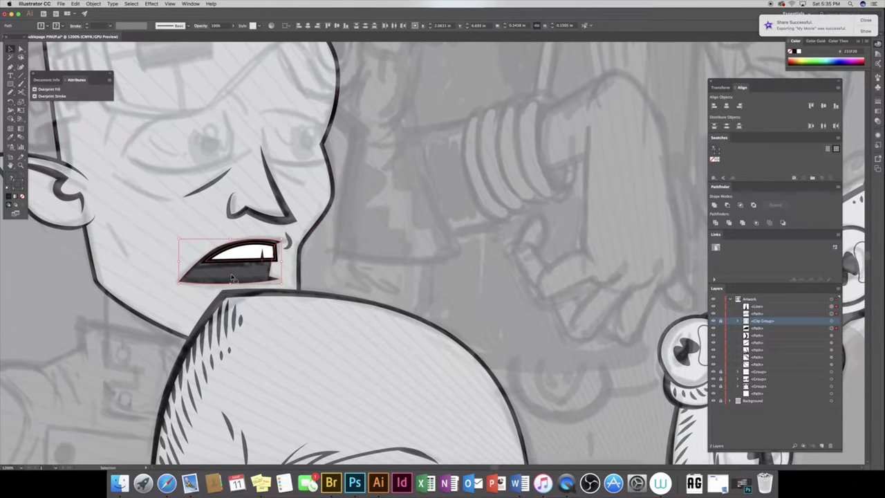
{"action": "key", "text": "a"}
{"action": "left_click", "coordinate": [263, 249]}
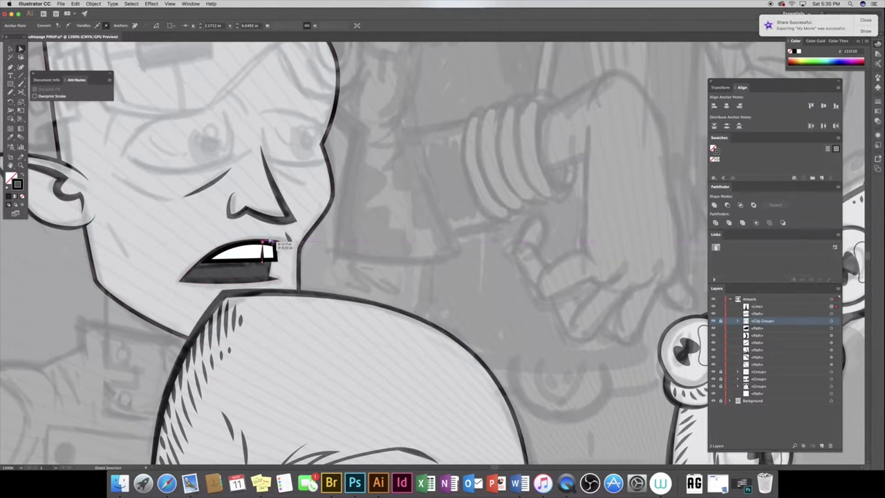
{"action": "key", "text": "v"}
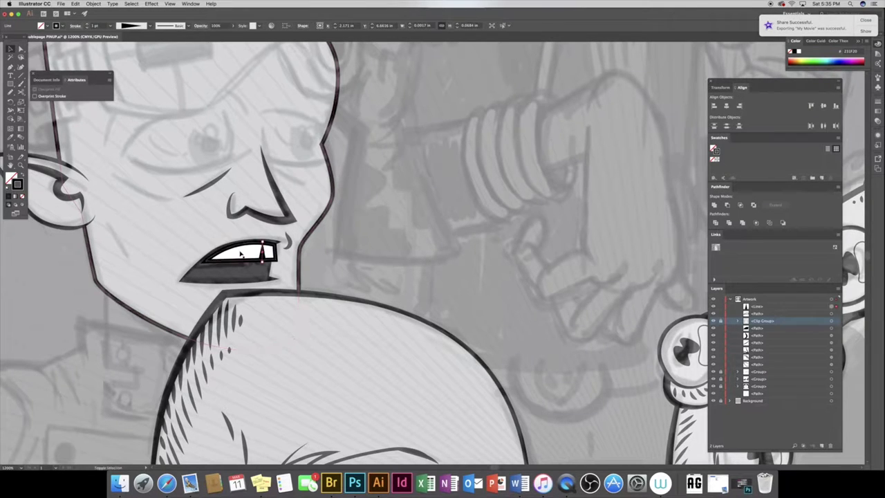
{"action": "double_click", "coordinate": [260, 270]}
{"action": "key", "text": "Escape"}
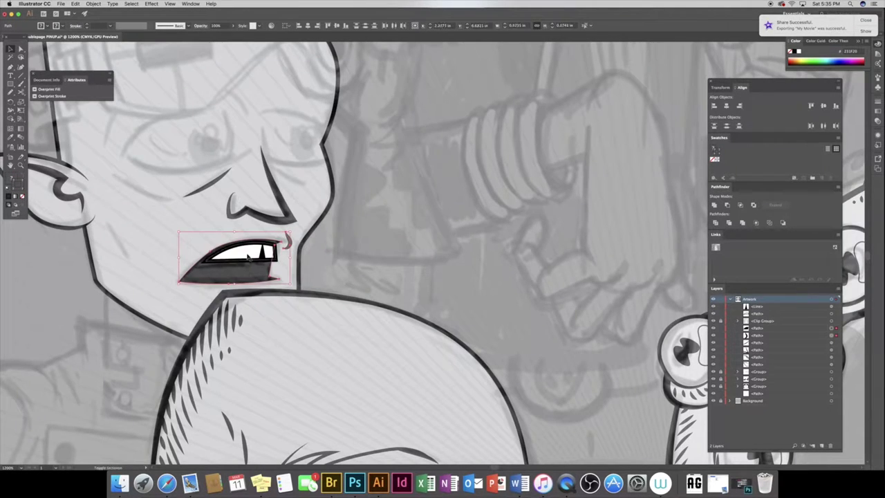
Group the mouth with the nose, brow and ear strokes using Cmd+G
{"action": "left_click", "coordinate": [266, 211], "text": "shift"}
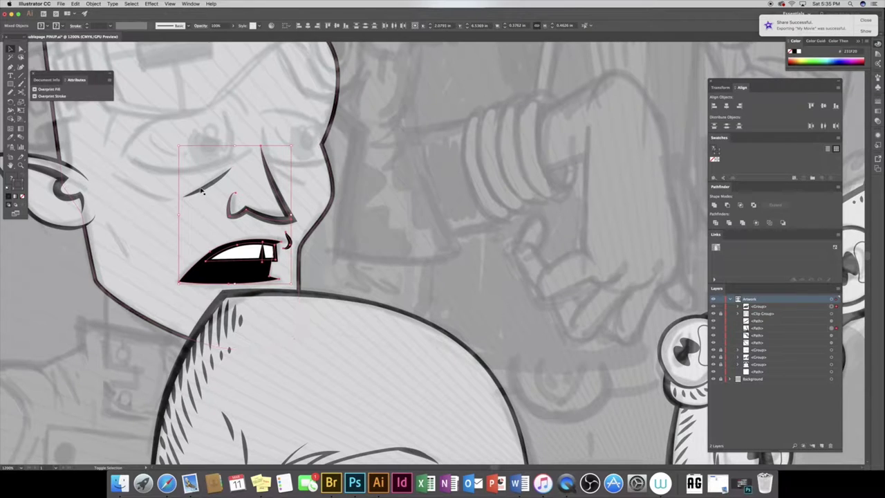
{"action": "left_click", "coordinate": [62, 184], "text": "shift"}
{"action": "key", "text": "super+g"}
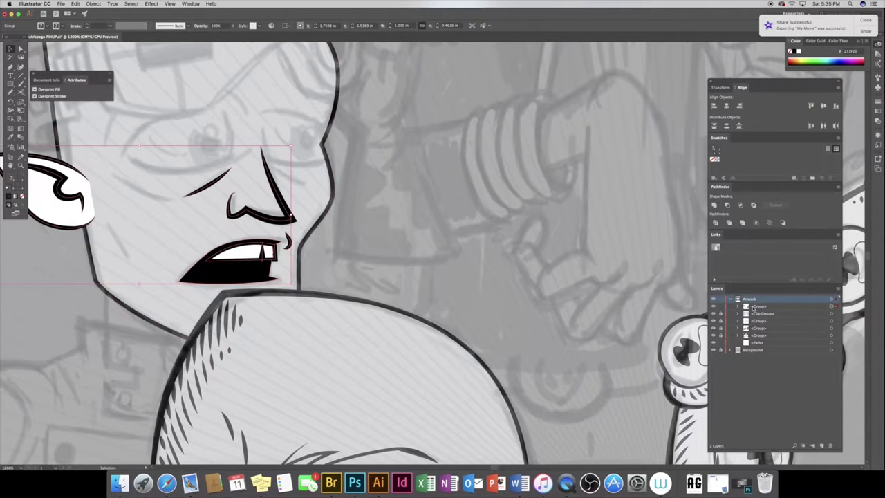
{"action": "scroll", "coordinate": [127, 217], "scroll_direction": "down", "scroll_amount": 1}
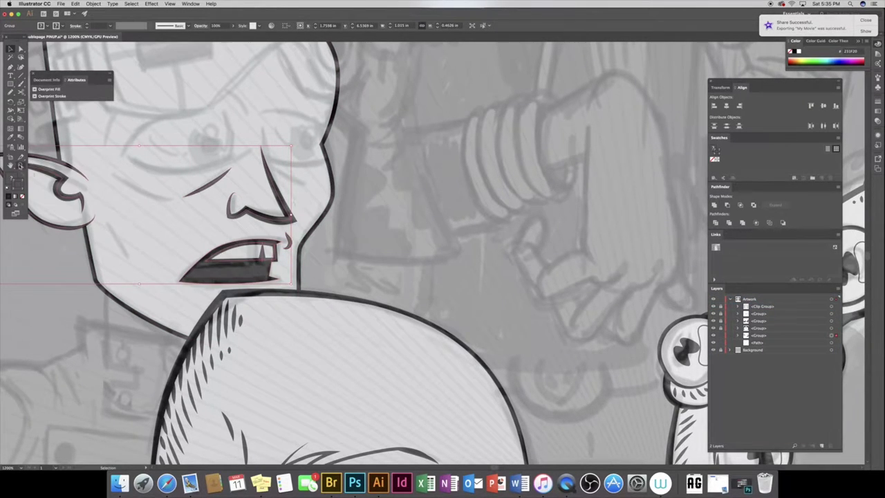
{"action": "scroll", "coordinate": [126, 217], "scroll_direction": "down", "scroll_amount": 1}
{"action": "scroll", "coordinate": [126, 217], "scroll_direction": "down", "scroll_amount": 1}
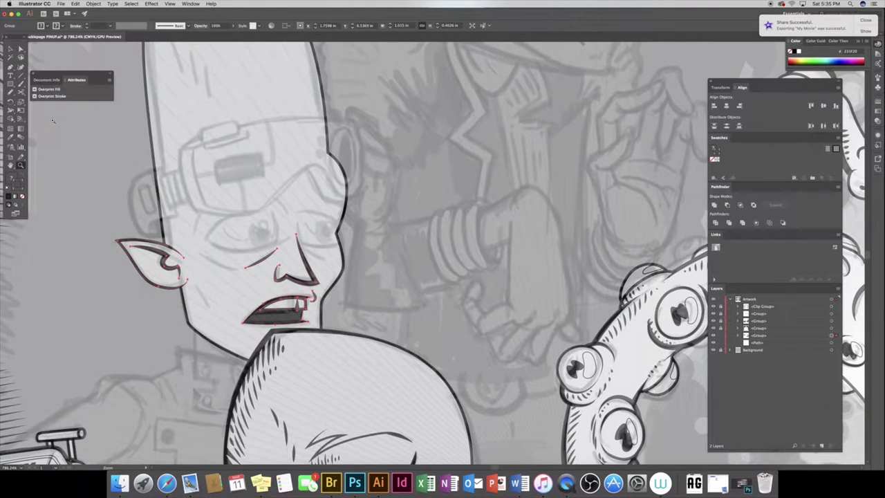
{"action": "scroll", "coordinate": [138, 180], "scroll_direction": "up", "scroll_amount": 2}
{"action": "scroll", "coordinate": [235, 233], "scroll_direction": "left", "scroll_amount": 4}
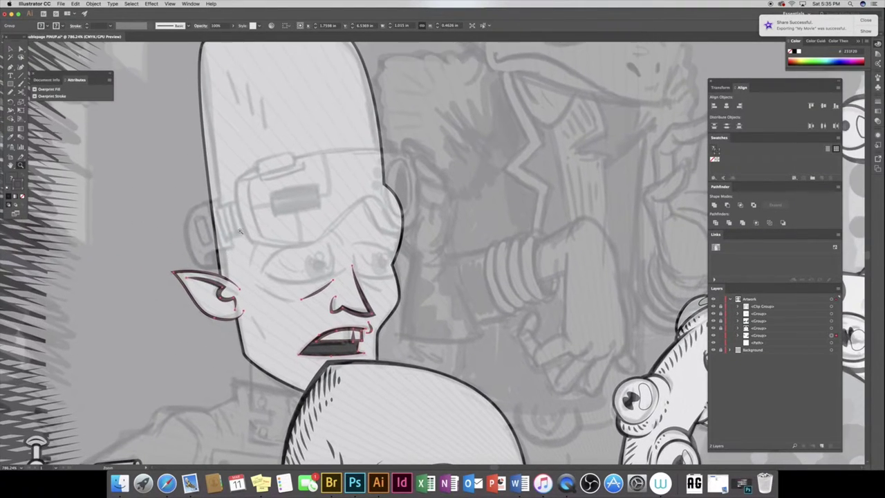
{"action": "key", "text": "p"}
Draw an almond left-eye outline with white fill and send it to the back
{"action": "left_click", "coordinate": [265, 277]}
{"action": "left_click_drag", "start_coordinate": [334, 274], "coordinate": [326, 239]}
{"action": "left_click", "coordinate": [331, 239]}
{"action": "left_click_drag", "start_coordinate": [265, 274], "coordinate": [289, 236]}
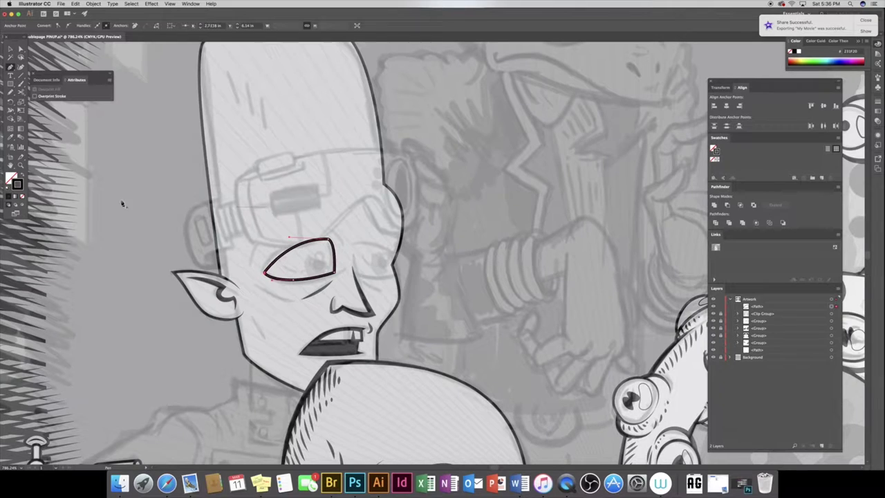
{"action": "key", "text": "d"}
{"action": "key", "text": "ctrl+shift+bracketleft"}
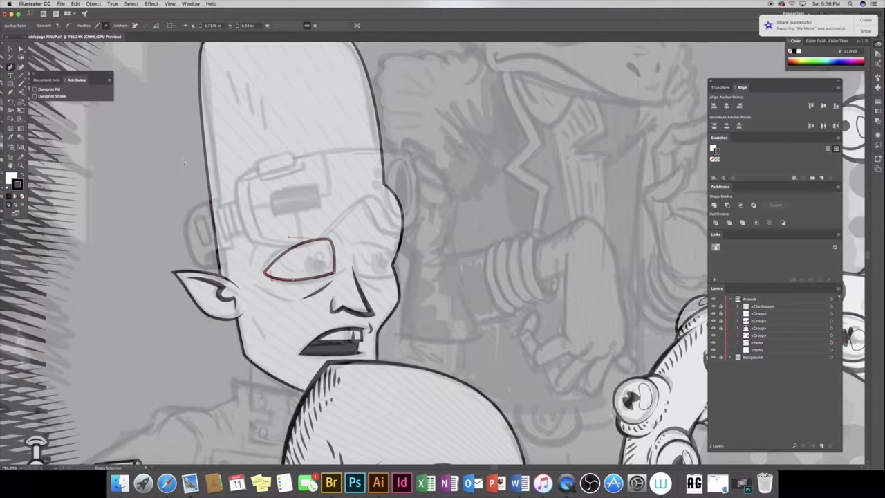
Draw the right eye outline and send it to the back
{"action": "left_click", "coordinate": [352, 247]}
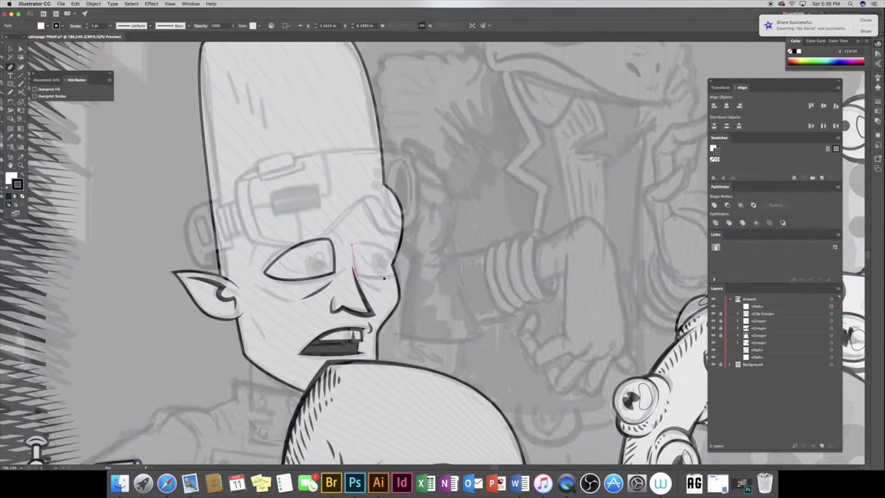
{"action": "left_click", "coordinate": [392, 278]}
{"action": "left_click", "coordinate": [391, 248]}
{"action": "left_click", "coordinate": [353, 247]}
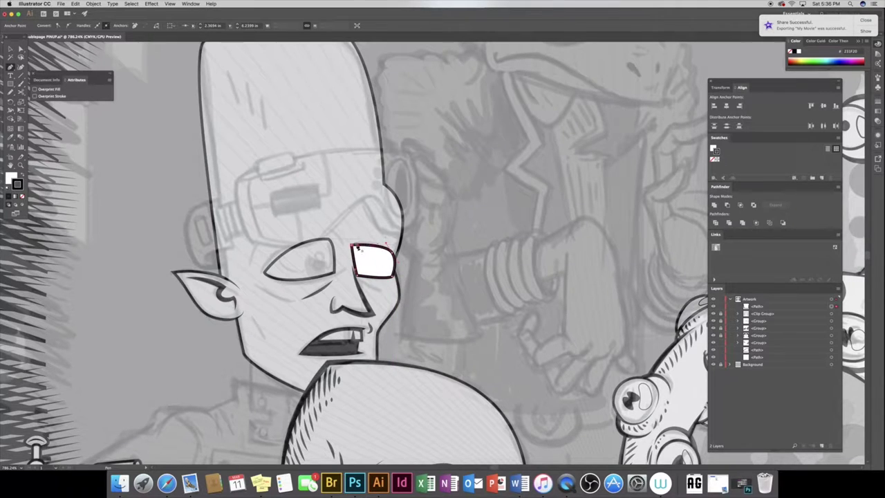
{"action": "key", "text": "ctrl+shift+bracketleft"}
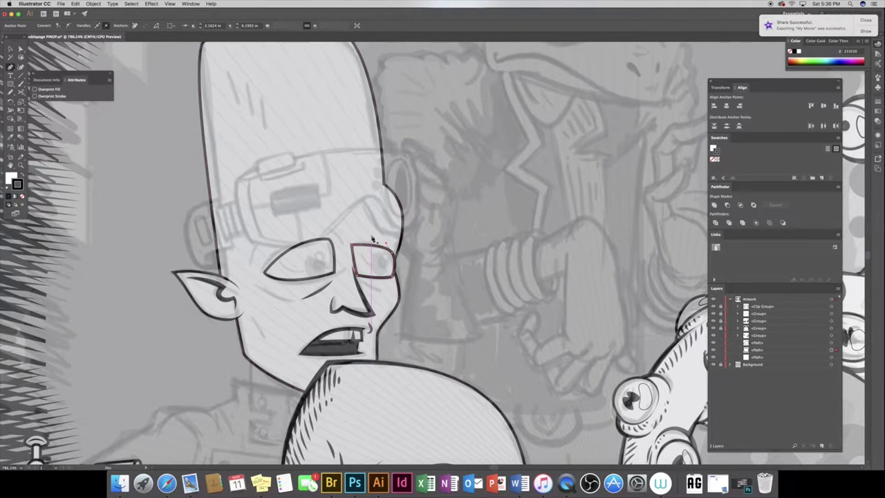
Start a line under the right eye and choose Width Profile 1
{"action": "left_click", "coordinate": [377, 291]}
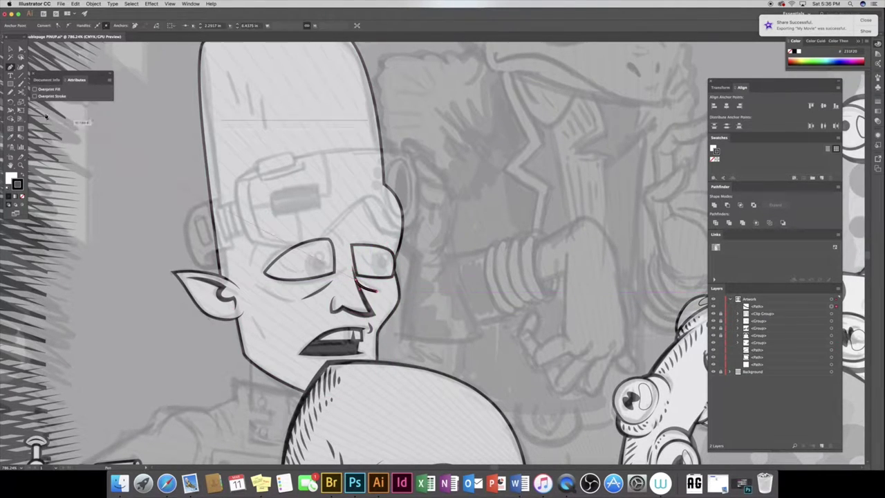
{"action": "left_click", "coordinate": [11, 48]}
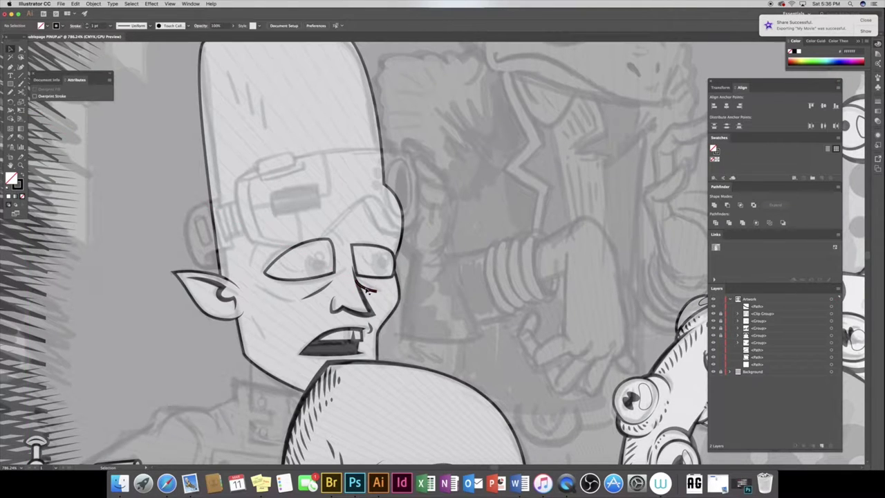
{"action": "left_click", "coordinate": [125, 25]}
{"action": "left_click", "coordinate": [118, 53]}
Pen-draw the tapered cheek stroke below the ear, then deselect it
{"action": "key", "text": "p"}
{"action": "left_click", "coordinate": [250, 313]}
{"action": "left_click", "coordinate": [270, 338]}
{"action": "left_click", "coordinate": [11, 48]}
{"action": "left_click", "coordinate": [260, 326]}
{"action": "left_click", "coordinate": [99, 204]}
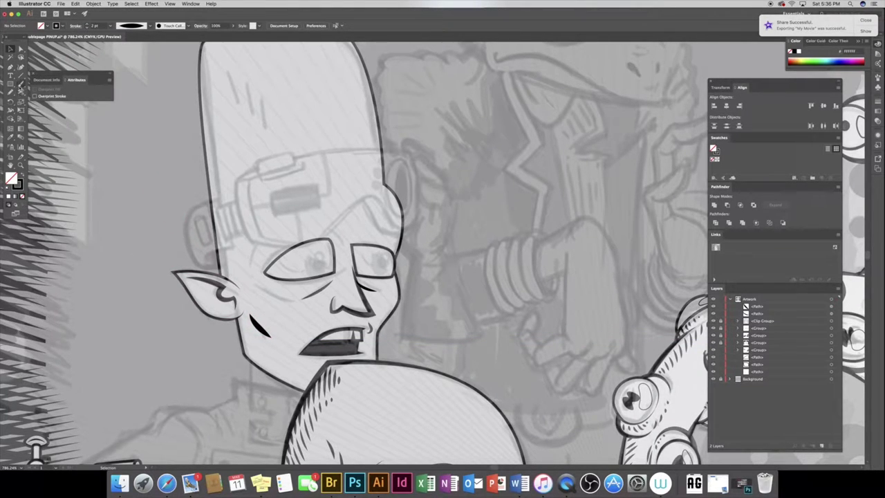
Draw ellipse pupils over both eyes and select them with the eye outlines
{"action": "left_click_drag", "start_coordinate": [10, 84], "coordinate": [45, 93]}
{"action": "left_click_drag", "start_coordinate": [304, 251], "coordinate": [333, 283]}
{"action": "left_click_drag", "start_coordinate": [373, 252], "coordinate": [393, 281]}
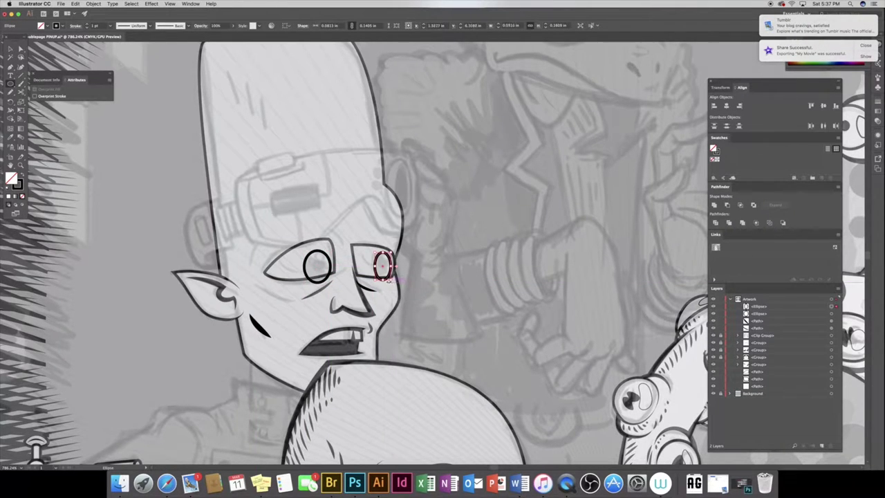
{"action": "left_click", "coordinate": [11, 49]}
{"action": "left_click", "coordinate": [336, 251]}
{"action": "key", "text": "super+8"}
{"action": "left_click", "coordinate": [379, 264], "text": "shift"}
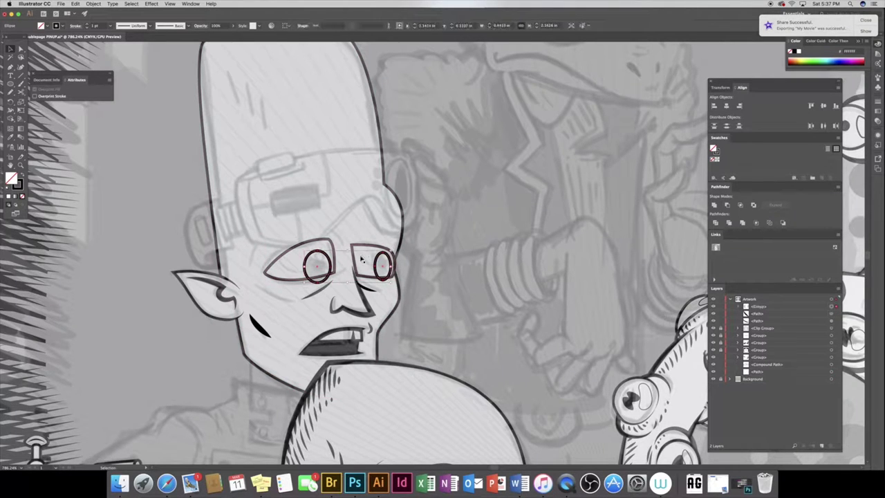
{"action": "key", "text": "super+8"}
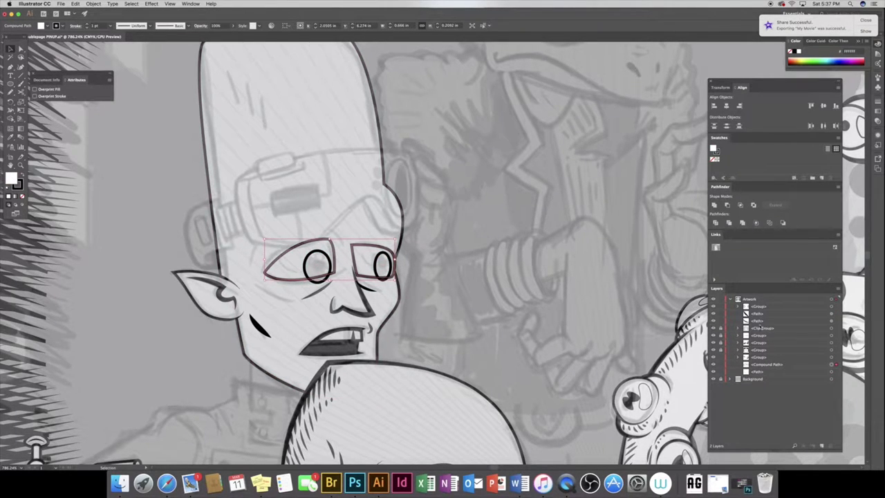
Make the eyes and pupils one compound path with fill set to None
{"action": "mouse_move", "coordinate": [759, 334]}
{"action": "left_mouse_down"}
{"action": "mouse_move", "coordinate": [758, 363]}
{"action": "mouse_move", "coordinate": [830, 353]}
{"action": "left_mouse_up"}
{"action": "left_click", "coordinate": [807, 349]}
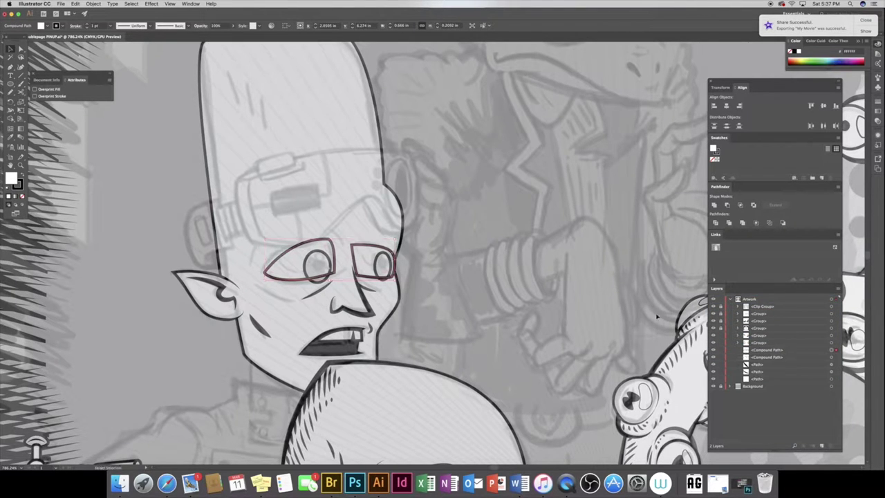
{"action": "left_click", "coordinate": [93, 4]}
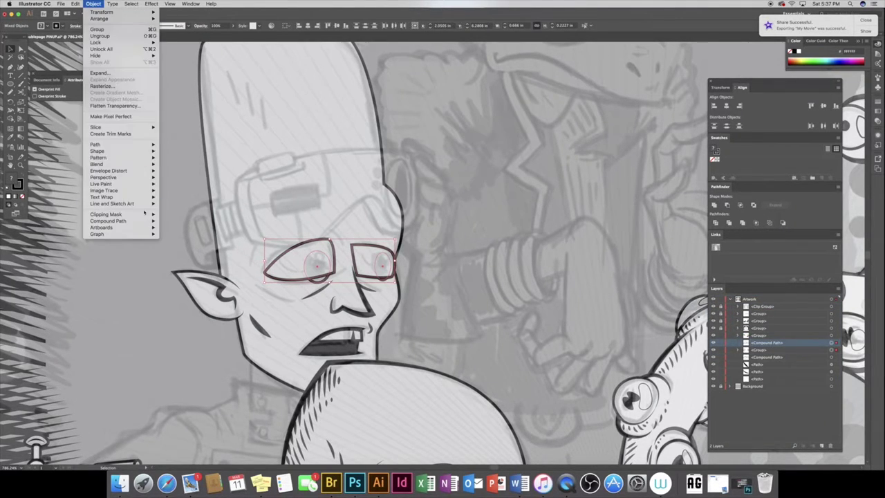
{"action": "left_click", "coordinate": [183, 205]}
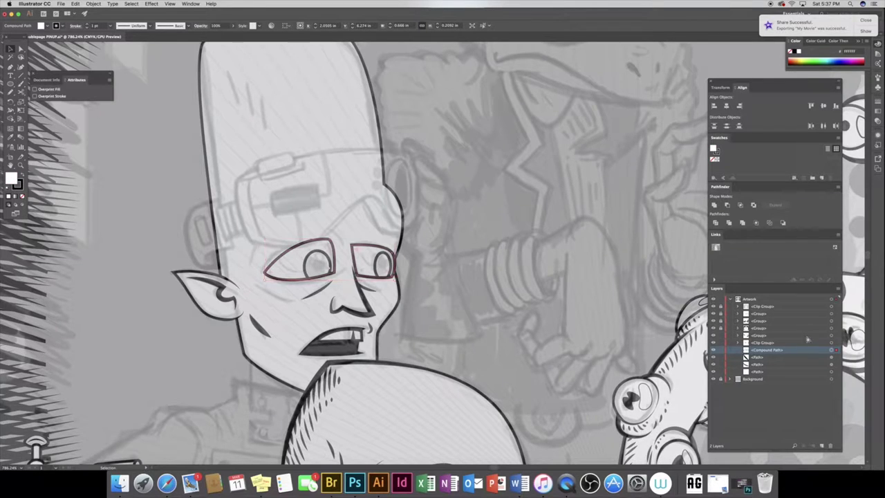
{"action": "key", "text": "super+c"}
{"action": "key", "text": "super+f"}
{"action": "key", "text": "slash"}
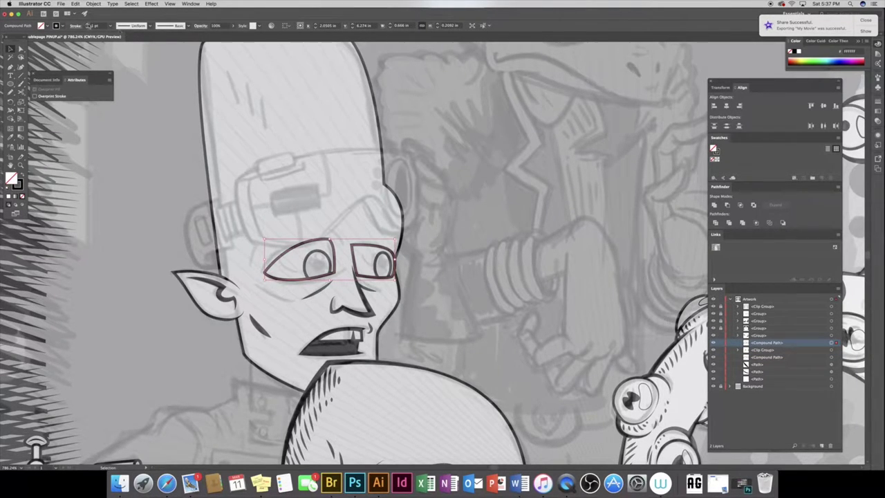
Cut the left and right eye outlines into arcs with the Scissors tool
{"action": "key", "text": "c"}
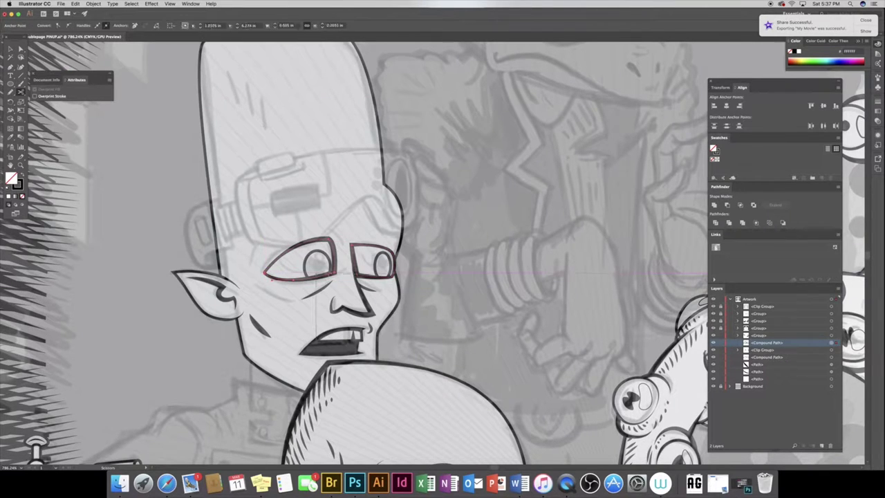
{"action": "left_click", "coordinate": [335, 271]}
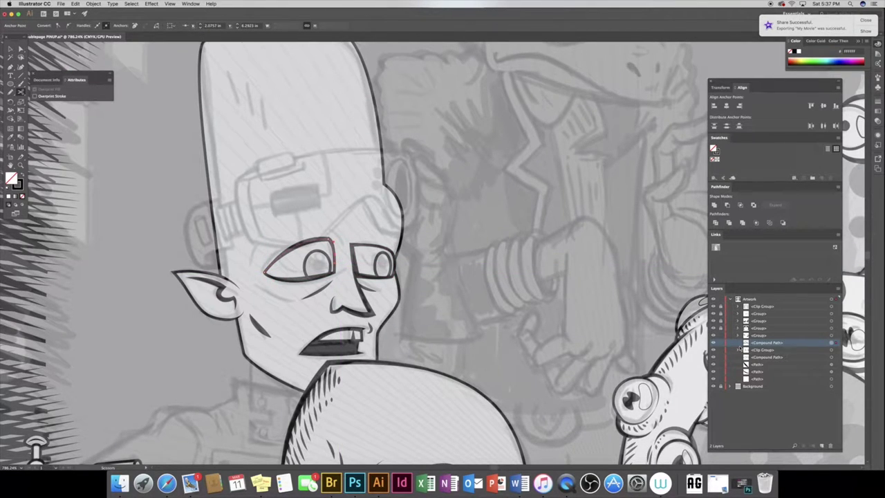
{"action": "key", "text": "a"}
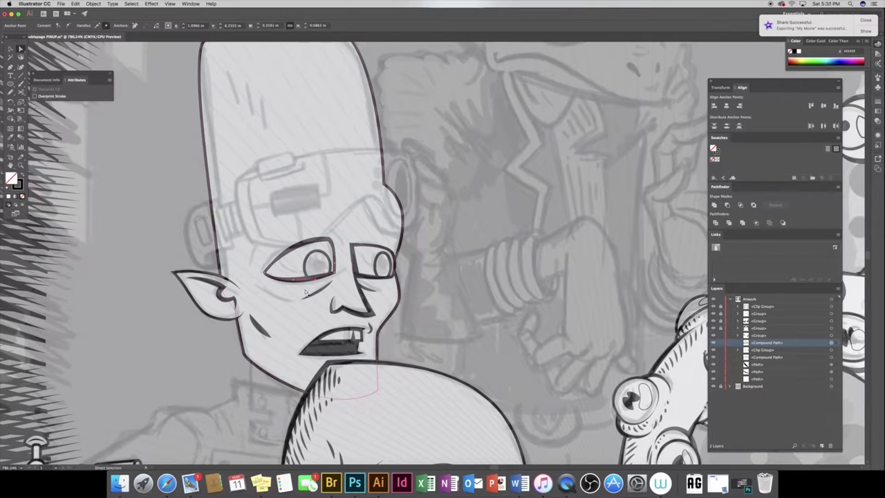
{"action": "left_click", "coordinate": [356, 385]}
{"action": "left_click", "coordinate": [831, 343]}
{"action": "key", "text": "c"}
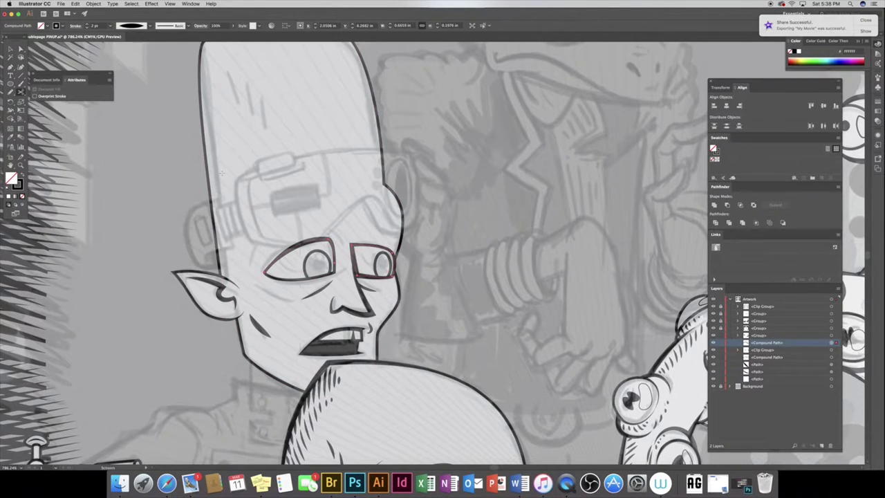
{"action": "key", "text": "super+shift+a"}
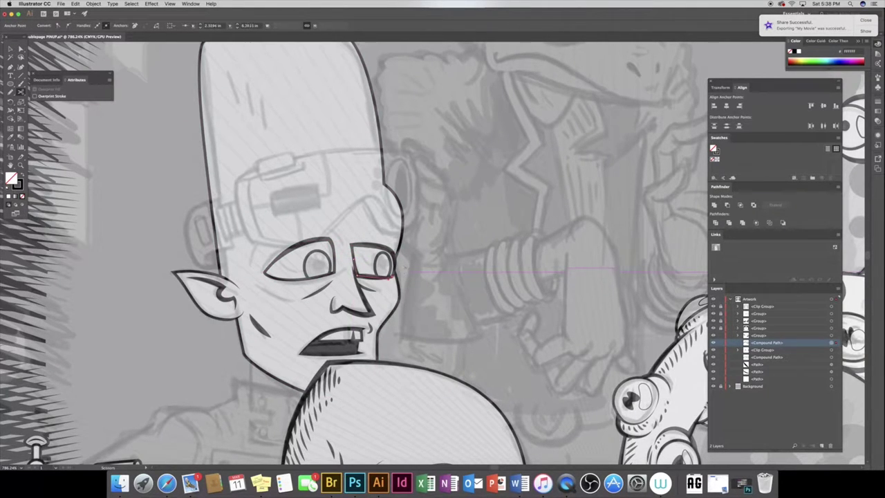
Pen-draw a curved eyebrow over the left eye with a tapered width profile
{"action": "key", "text": "p"}
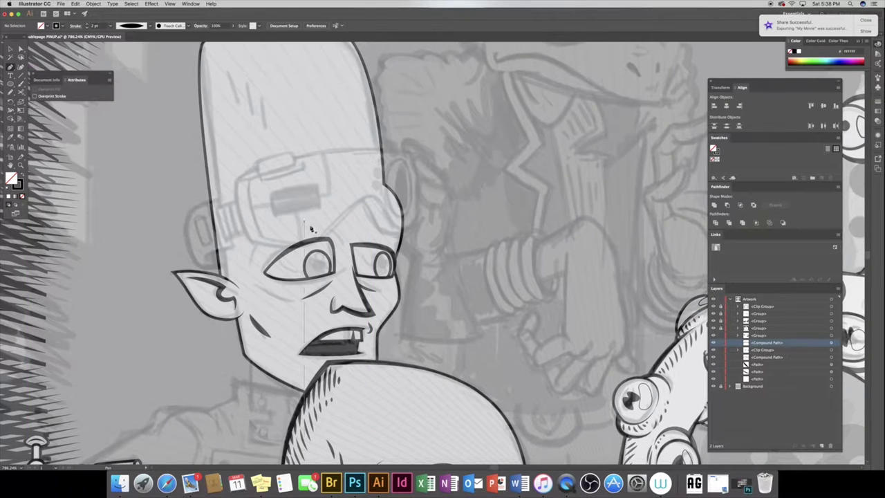
{"action": "left_click_drag", "start_coordinate": [336, 238], "coordinate": [256, 253]}
{"action": "key", "text": "v"}
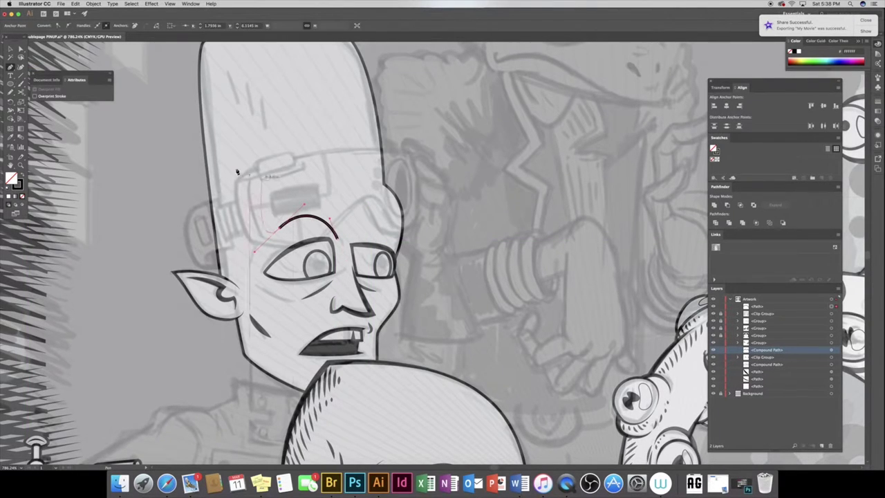
{"action": "left_click", "coordinate": [131, 26]}
{"action": "left_click", "coordinate": [128, 69]}
{"action": "left_click_drag", "start_coordinate": [759, 343], "coordinate": [769, 331]}
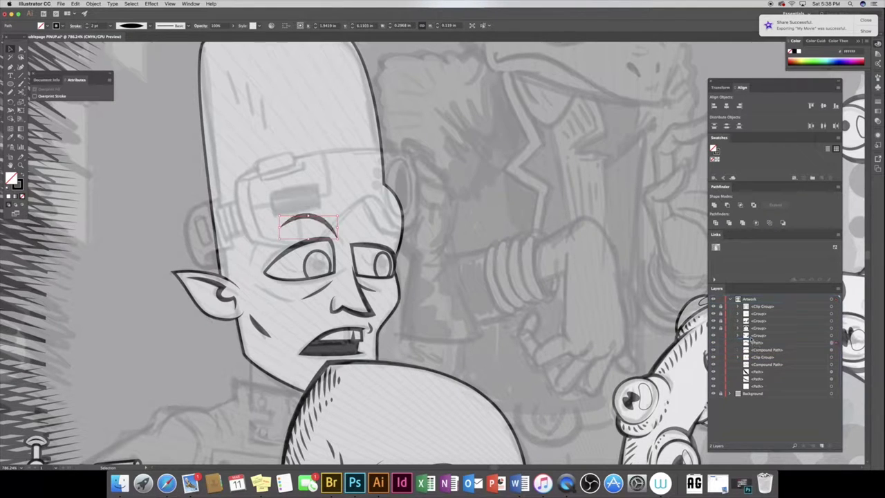
Draw small black pupil ellipses in both eyes and move them into the eye Clip Group
{"action": "key", "text": "ctrl+shift+a"}
{"action": "key", "text": "l"}
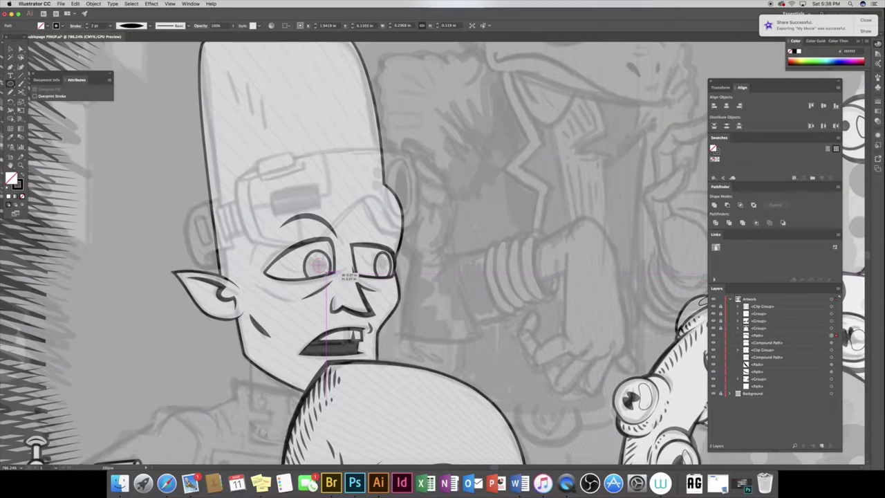
{"action": "left_click_drag", "start_coordinate": [319, 266], "coordinate": [326, 273]}
{"action": "key", "text": "shift+x"}
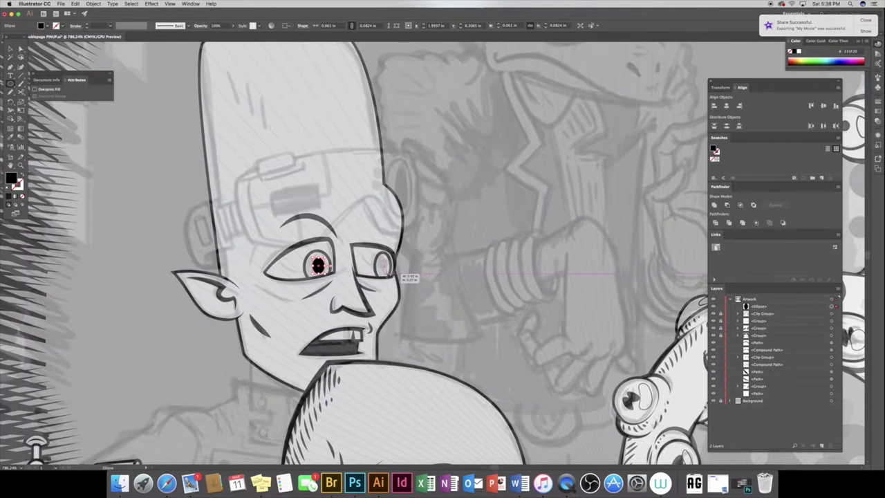
{"action": "left_click_drag", "start_coordinate": [387, 271], "coordinate": [386, 272]}
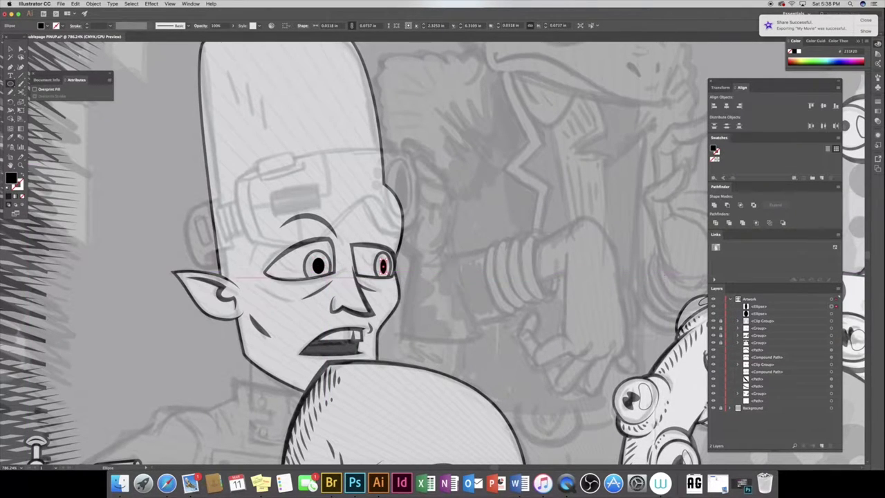
{"action": "left_click", "coordinate": [833, 315], "text": "shift"}
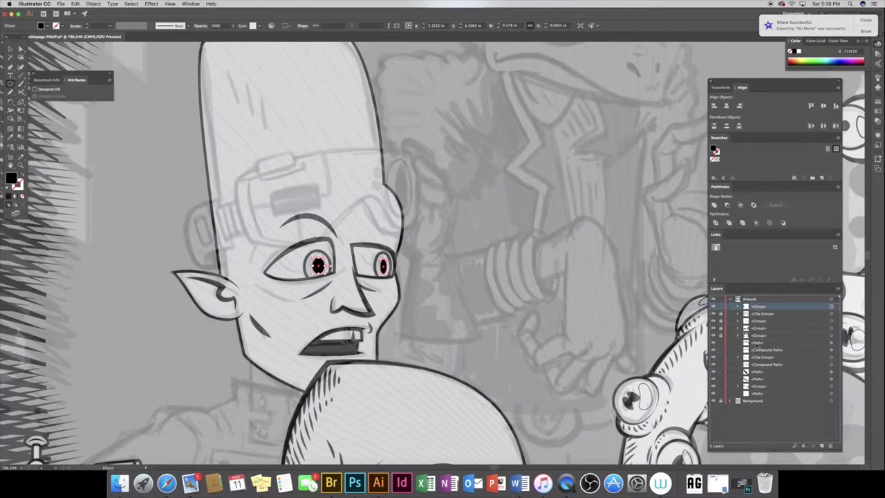
{"action": "left_click_drag", "start_coordinate": [833, 315], "coordinate": [738, 351]}
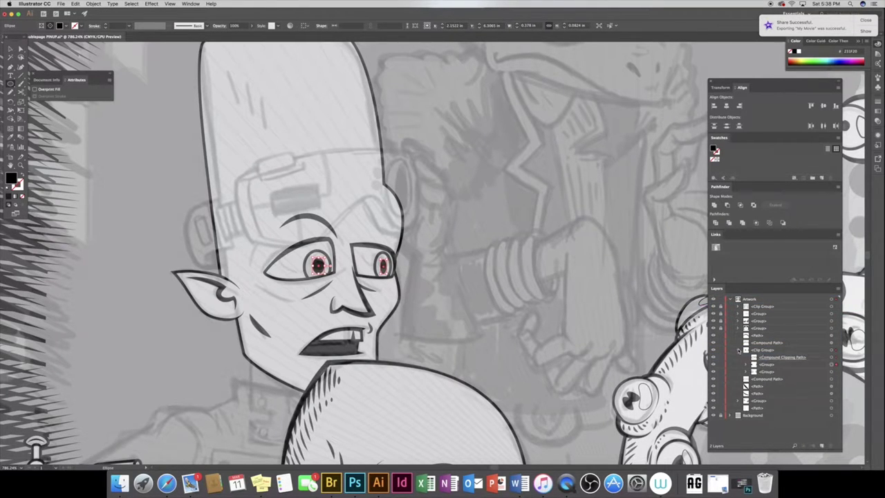
{"action": "left_click", "coordinate": [372, 232]}
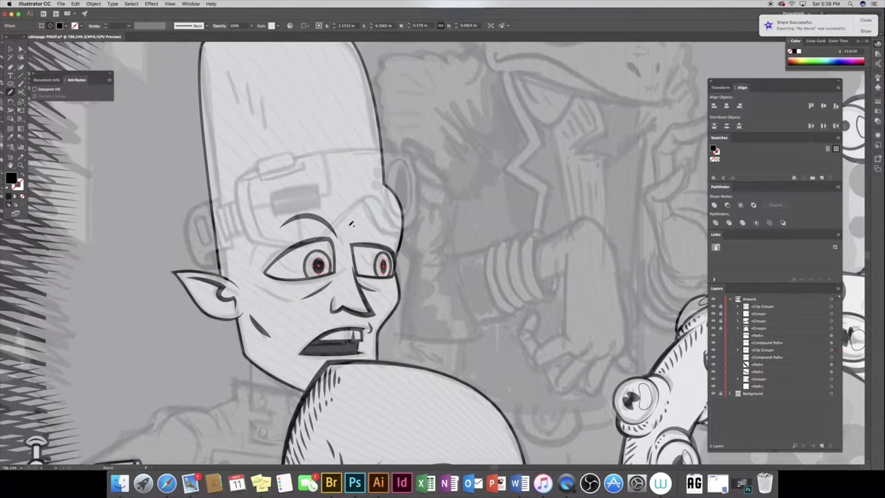
{"action": "scroll", "coordinate": [370, 230], "scroll_direction": "right", "scroll_amount": 3}
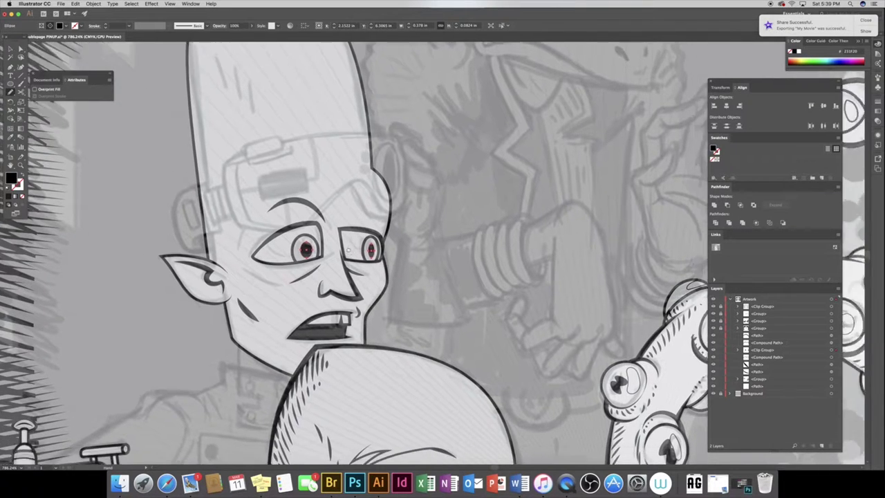
Delete a stray path on the head
{"action": "key", "text": "a"}
{"action": "left_click", "coordinate": [305, 275]}
{"action": "key", "text": "Delete"}
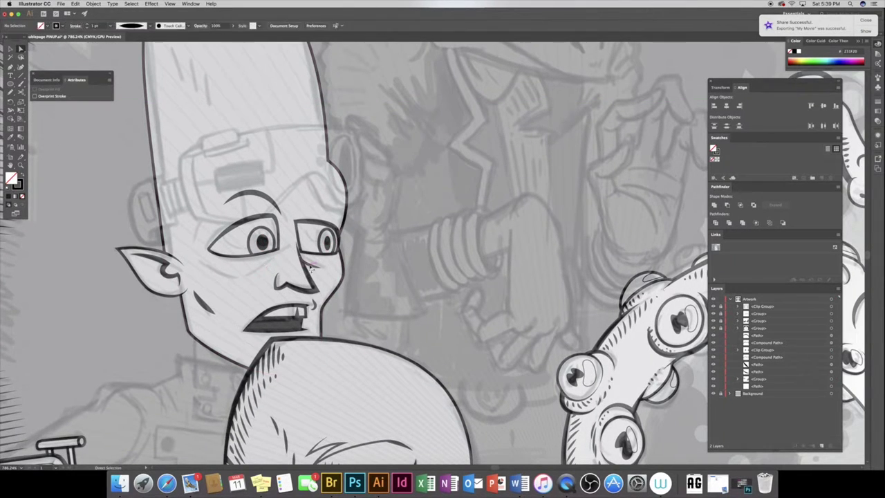
Pencil a tapered eyebrow above the right eye and move it below the eye clip group
{"action": "key", "text": "n"}
{"action": "left_click_drag", "start_coordinate": [301, 203], "coordinate": [341, 232]}
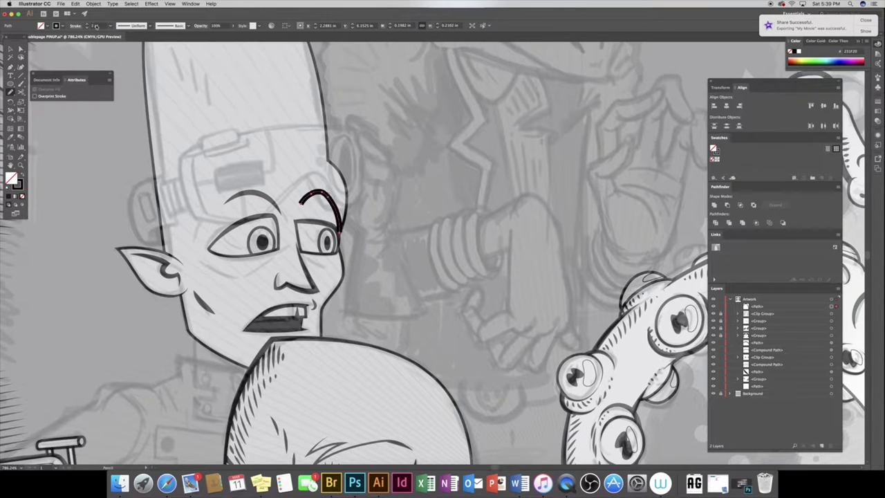
{"action": "left_click", "coordinate": [133, 26]}
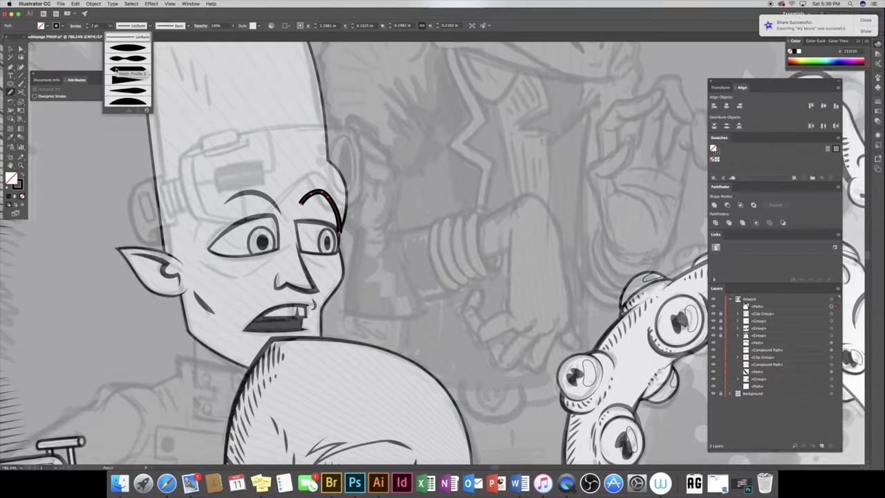
{"action": "left_click", "coordinate": [116, 69]}
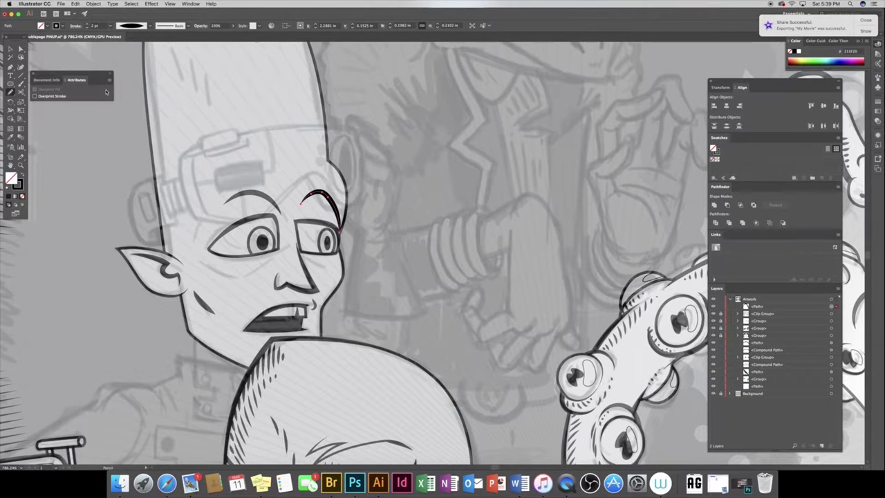
{"action": "left_click_drag", "start_coordinate": [759, 306], "coordinate": [751, 358]}
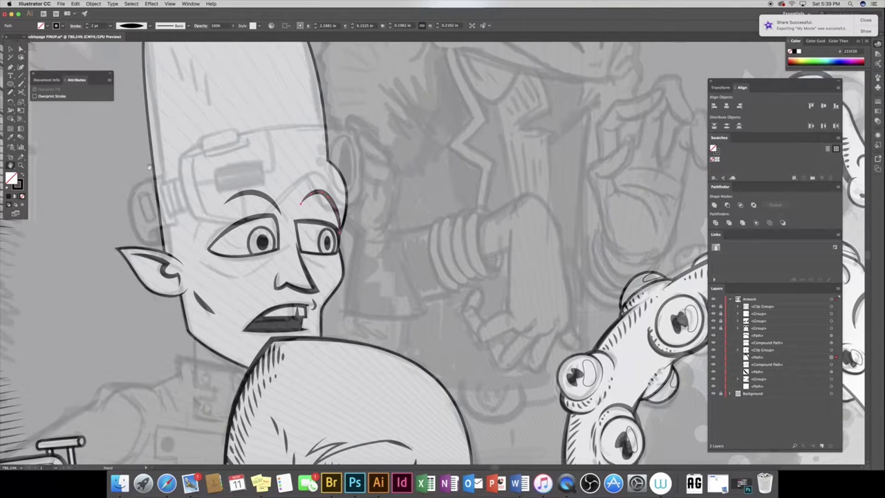
Draw tapered forehead hatch strokes, group them, and send them behind the head
{"action": "left_click_drag", "start_coordinate": [146, 99], "coordinate": [173, 172]}
{"action": "left_click_drag", "start_coordinate": [182, 105], "coordinate": [239, 183]}
{"action": "left_click_drag", "start_coordinate": [248, 183], "coordinate": [249, 197]}
{"action": "left_click", "coordinate": [833, 328], "text": "shift"}
{"action": "key", "text": "ctrl+g"}
{"action": "left_click", "coordinate": [135, 25]}
{"action": "left_click", "coordinate": [125, 47]}
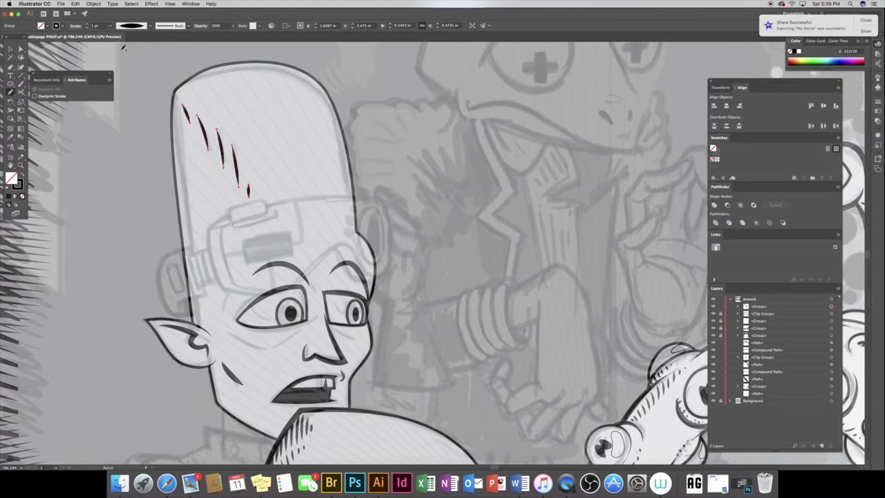
{"action": "key", "text": "ctrl+bracketleft"}
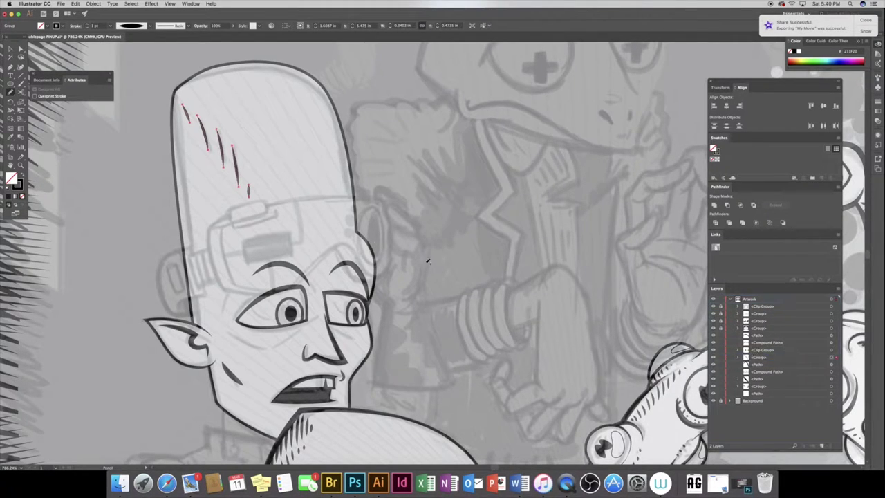
Group the face line work into one group and deselect
{"action": "left_click", "coordinate": [832, 353], "text": "shift"}
{"action": "left_click", "coordinate": [833, 377], "text": "shift"}
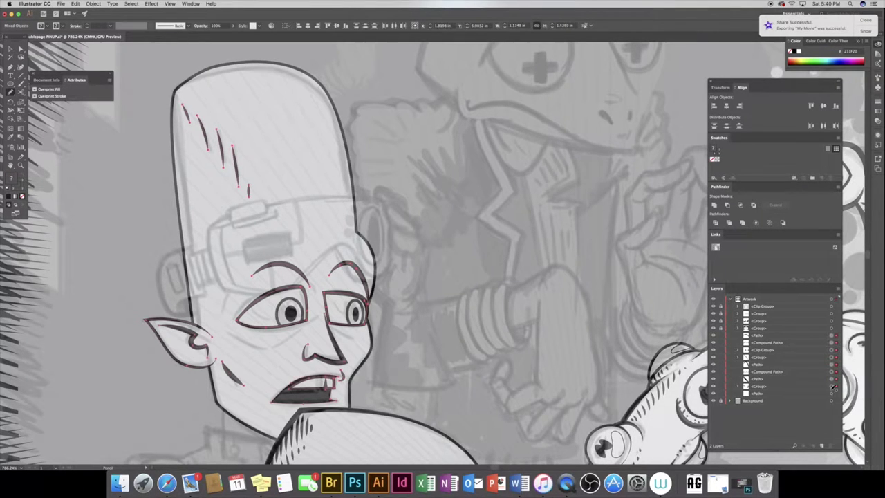
{"action": "key", "text": "ctrl+g"}
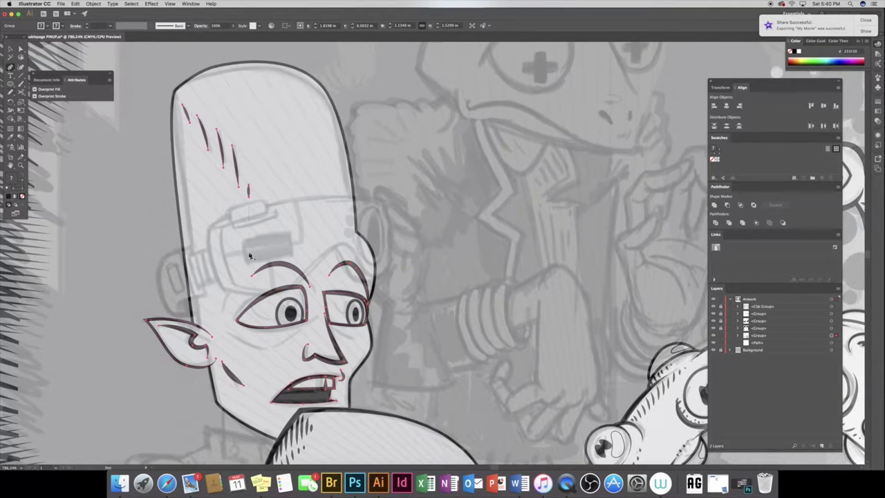
{"action": "key", "text": "ctrl+shift+a"}
Draw the goggles outline over the eyes, fill it white, and send it backward
{"action": "mouse_move", "coordinate": [208, 226]}
{"action": "left_mouse_down"}
{"action": "mouse_move", "coordinate": [241, 296]}
{"action": "mouse_move", "coordinate": [336, 251]}
{"action": "left_mouse_up"}
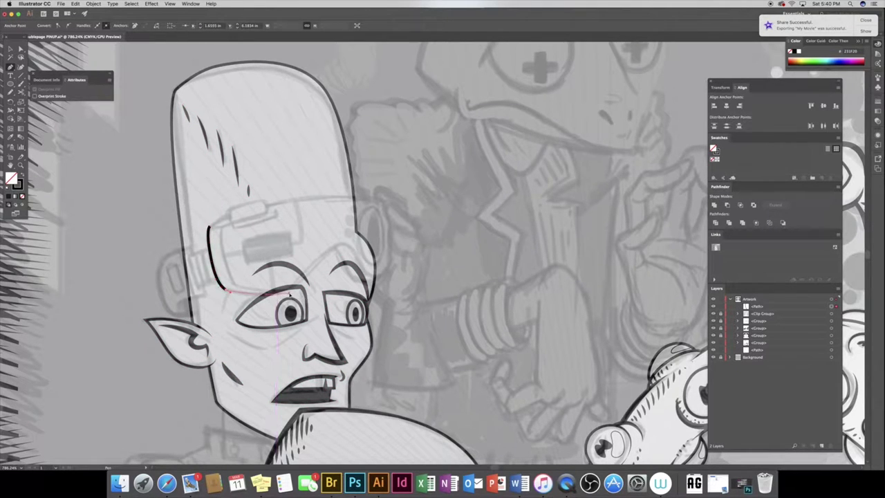
{"action": "left_click", "coordinate": [336, 250]}
{"action": "left_click", "coordinate": [352, 278]}
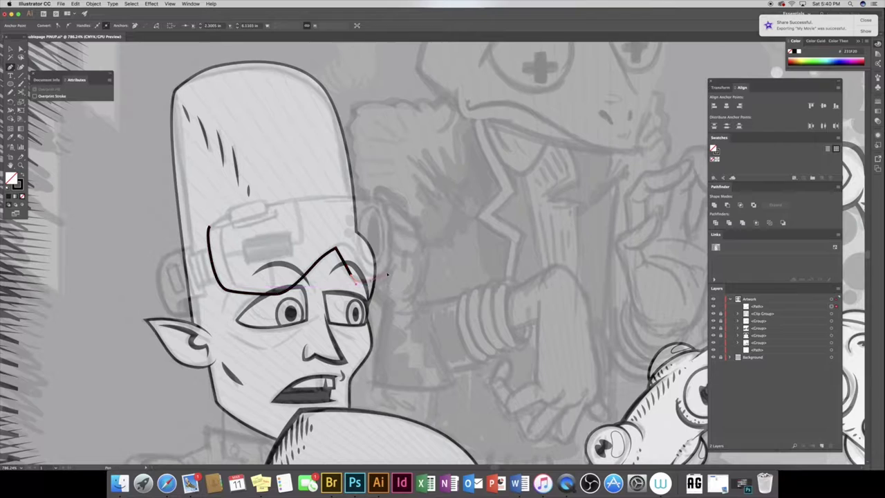
{"action": "left_click", "coordinate": [392, 229]}
{"action": "left_click", "coordinate": [344, 193]}
{"action": "left_click", "coordinate": [265, 202]}
{"action": "left_click", "coordinate": [208, 226]}
{"action": "key", "text": "v"}
{"action": "key", "text": "d"}
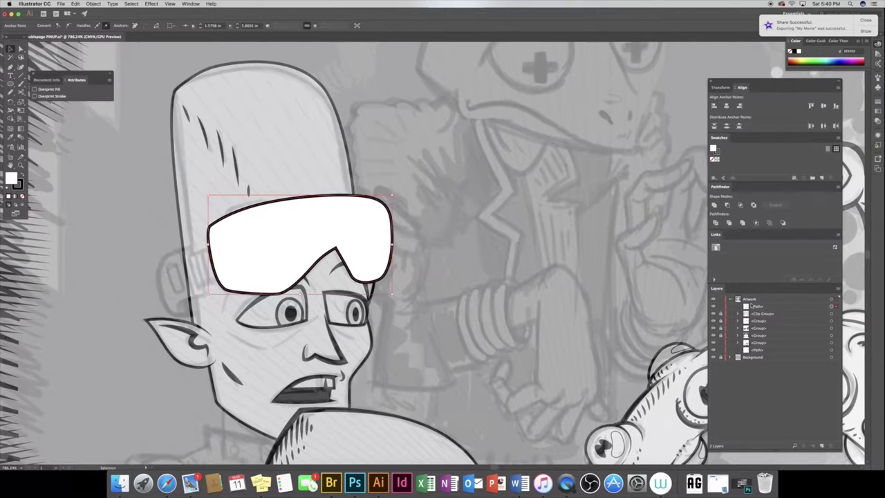
{"action": "key", "text": "ctrl+bracketleft"}
{"action": "key", "text": "ctrl+bracketleft"}
{"action": "key", "text": "ctrl+bracketleft"}
{"action": "left_click", "coordinate": [113, 229]}
Pen-draw the earpiece shape beside the goggles and send it behind the head artwork
{"action": "key", "text": "p"}
{"action": "left_click", "coordinate": [193, 247]}
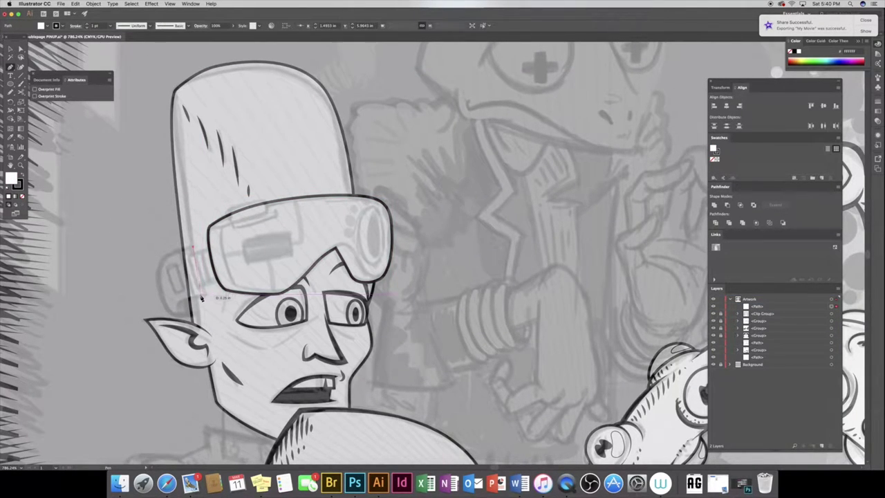
{"action": "left_click", "coordinate": [200, 297]}
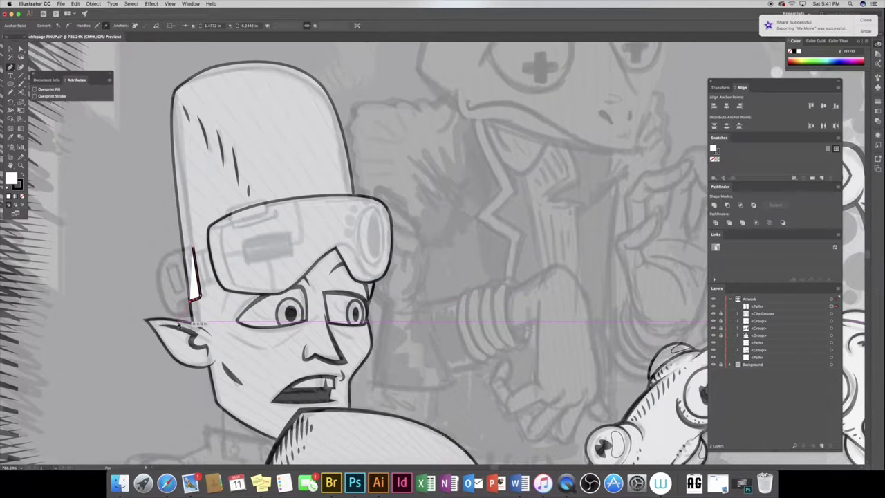
{"action": "left_click", "coordinate": [188, 312]}
{"action": "left_click", "coordinate": [167, 312]}
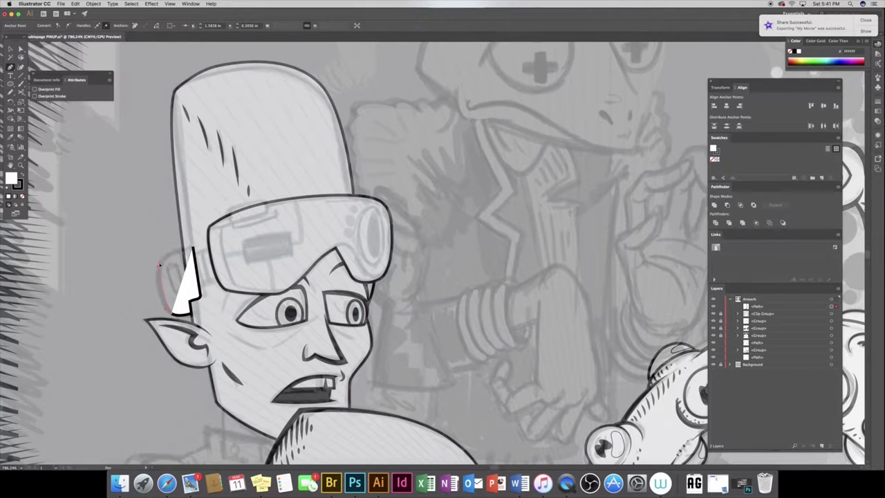
{"action": "left_click_drag", "start_coordinate": [159, 265], "coordinate": [165, 251]}
{"action": "left_click", "coordinate": [192, 247]}
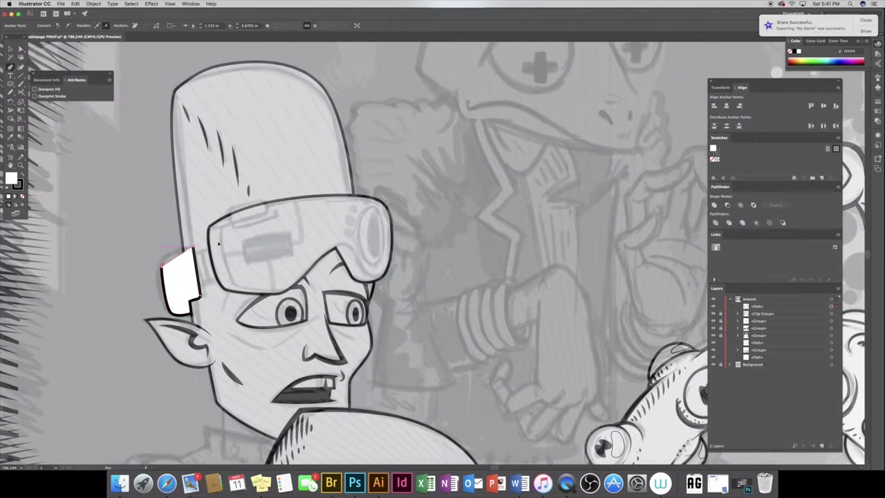
{"action": "key", "text": "ctrl+bracketleft"}
{"action": "key", "text": "ctrl+bracketleft"}
{"action": "key", "text": "ctrl+bracketleft"}
{"action": "key", "text": "ctrl+bracketleft"}
{"action": "key", "text": "ctrl+bracketleft"}
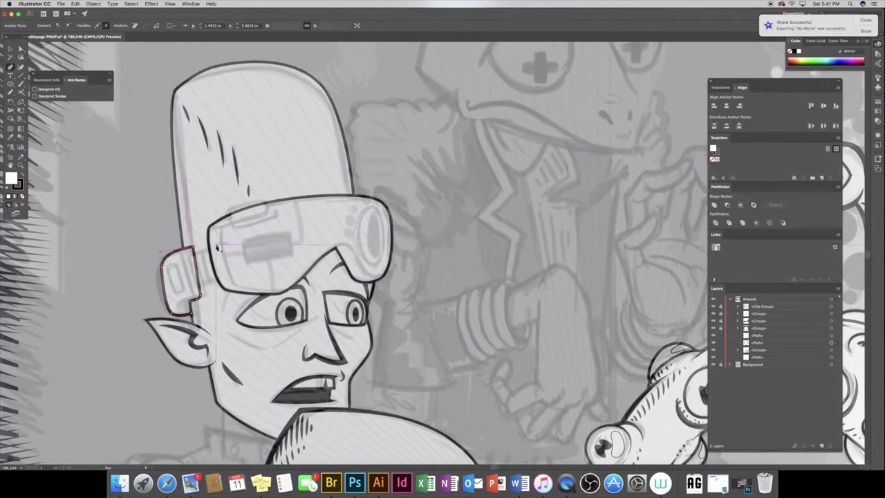
{"action": "left_click", "coordinate": [183, 257]}
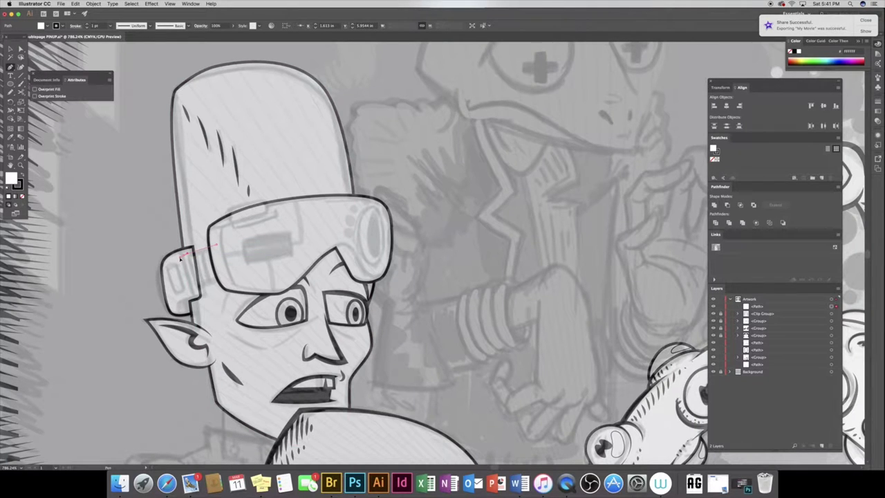
Draw a four-sided strap piece between earpiece and goggles, sent behind the goggles
{"action": "left_click", "coordinate": [184, 254]}
{"action": "left_click", "coordinate": [216, 245]}
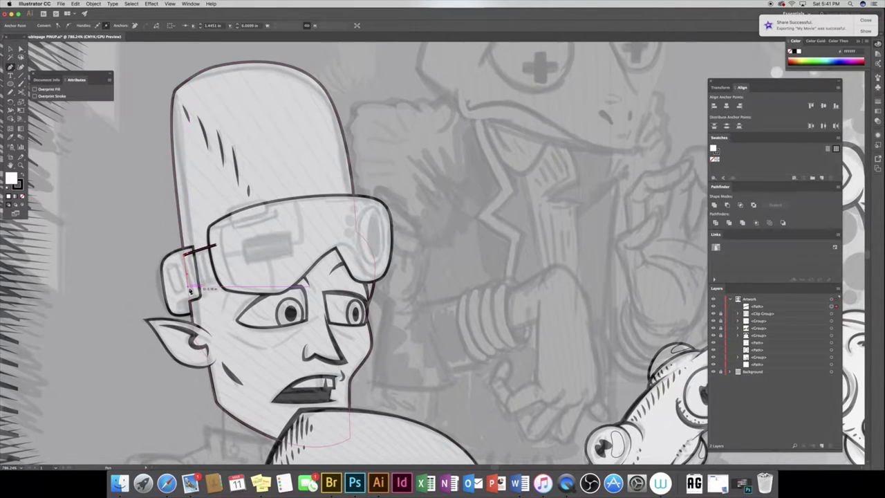
{"action": "left_click", "coordinate": [188, 284]}
{"action": "left_click", "coordinate": [228, 275]}
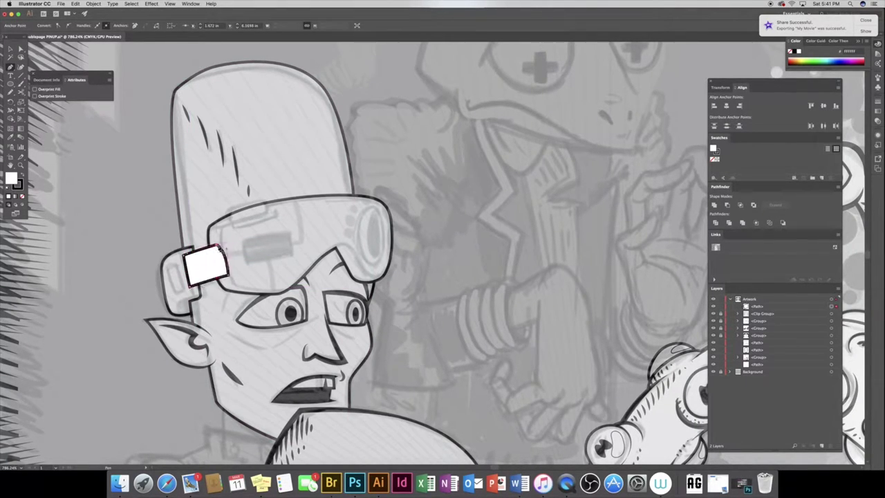
{"action": "key", "text": "ctrl+bracketleft"}
{"action": "key", "text": "ctrl+bracketleft"}
{"action": "key", "text": "ctrl+bracketleft"}
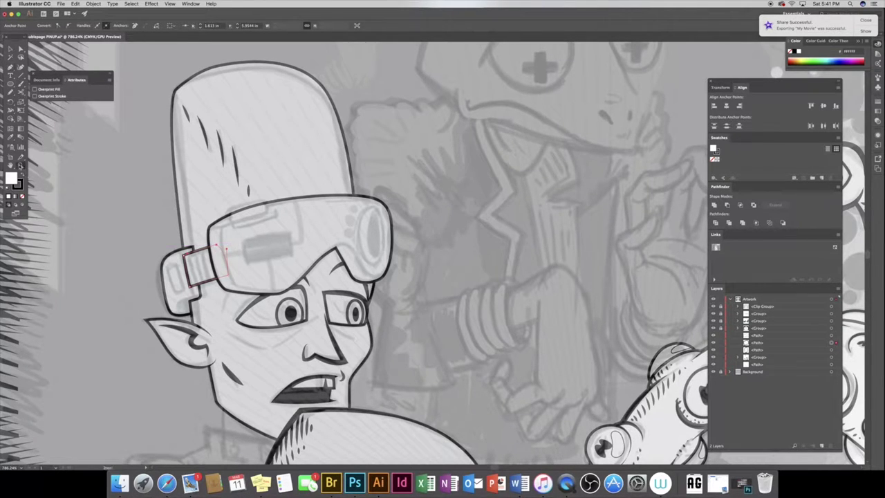
Pen-draw an unfilled inner outline inside the goggle earpiece with a thinner stroke
{"action": "scroll", "coordinate": [179, 289], "scroll_direction": "up", "scroll_amount": 5}
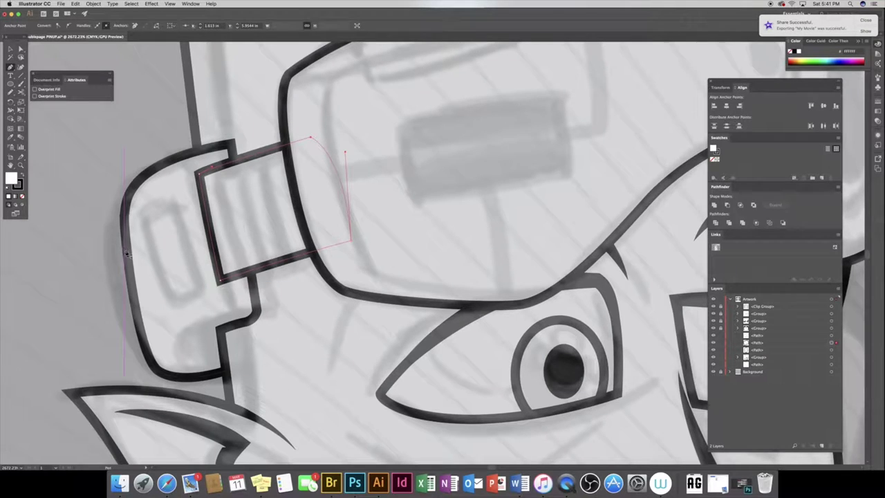
{"action": "left_click", "coordinate": [127, 247]}
{"action": "left_click", "coordinate": [131, 219]}
{"action": "left_click_drag", "start_coordinate": [173, 186], "coordinate": [175, 180]}
{"action": "left_click", "coordinate": [164, 275]}
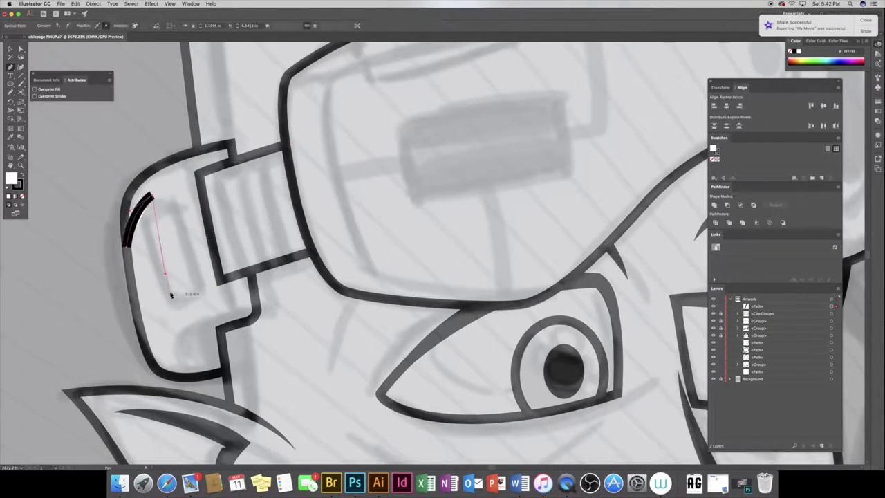
{"action": "left_click", "coordinate": [149, 318]}
{"action": "left_click", "coordinate": [146, 347]}
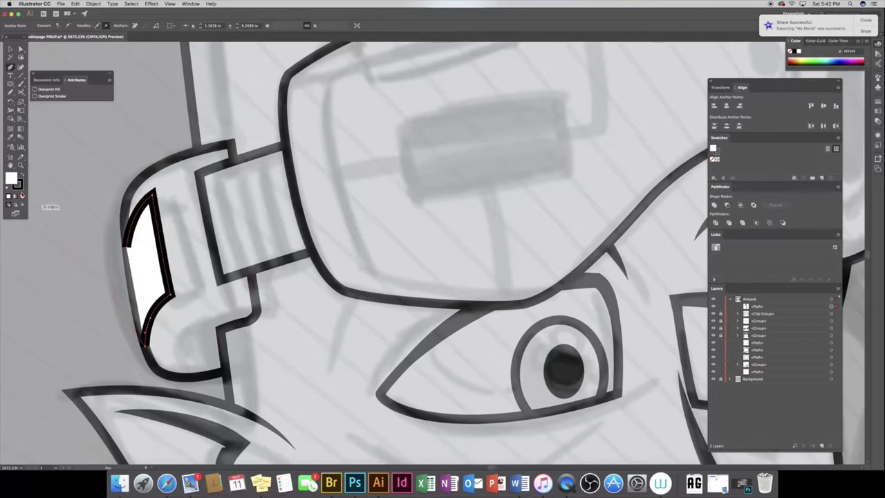
{"action": "left_click", "coordinate": [23, 197]}
{"action": "left_click", "coordinate": [154, 195]}
{"action": "left_click", "coordinate": [156, 219], "text": "ctrl"}
{"action": "left_click", "coordinate": [87, 221]}
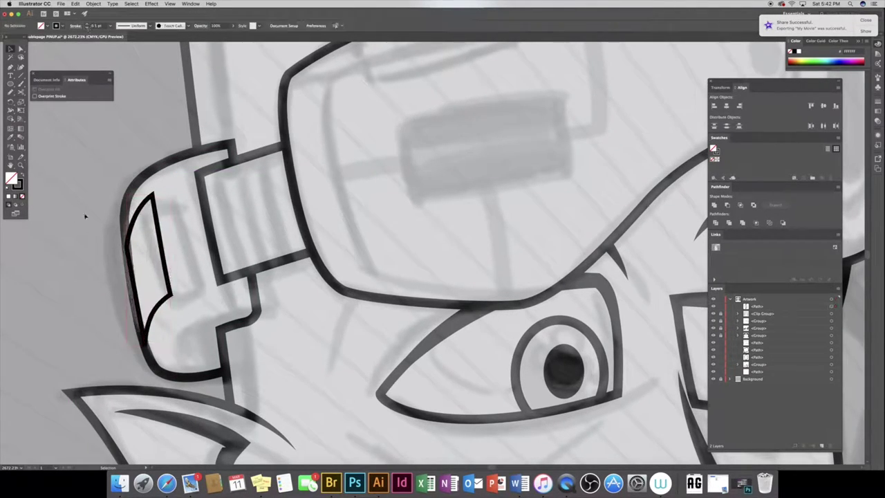
Pencil-draw a closed shadow shape along the earpiece and fill it solid black
{"action": "key", "text": "n"}
{"action": "left_click_drag", "start_coordinate": [242, 303], "coordinate": [241, 306]}
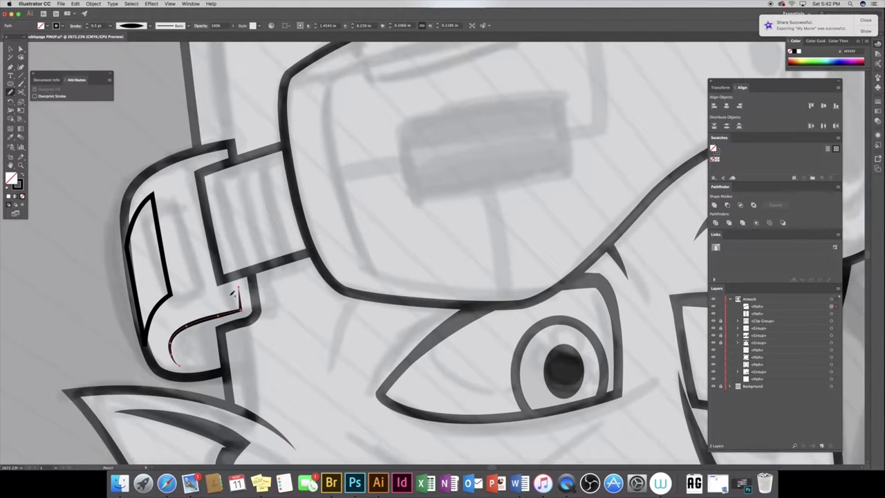
{"action": "left_click_drag", "start_coordinate": [240, 299], "coordinate": [233, 266]}
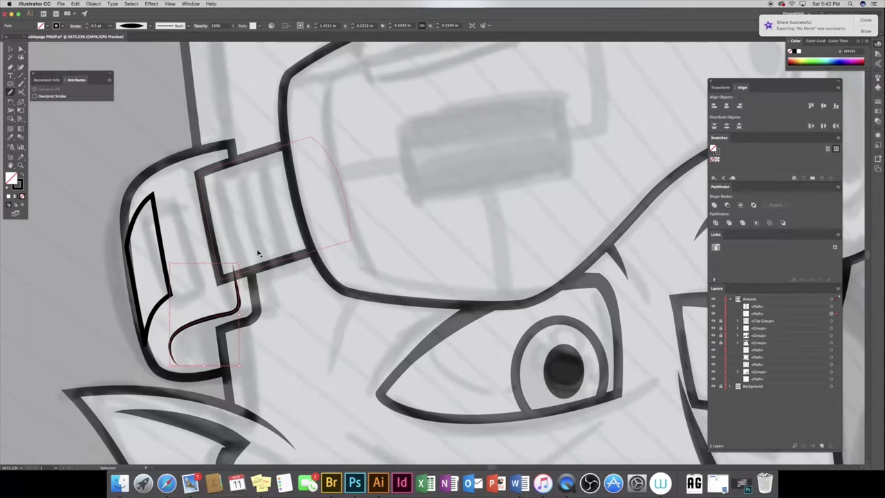
{"action": "left_click_drag", "start_coordinate": [235, 273], "coordinate": [228, 176]}
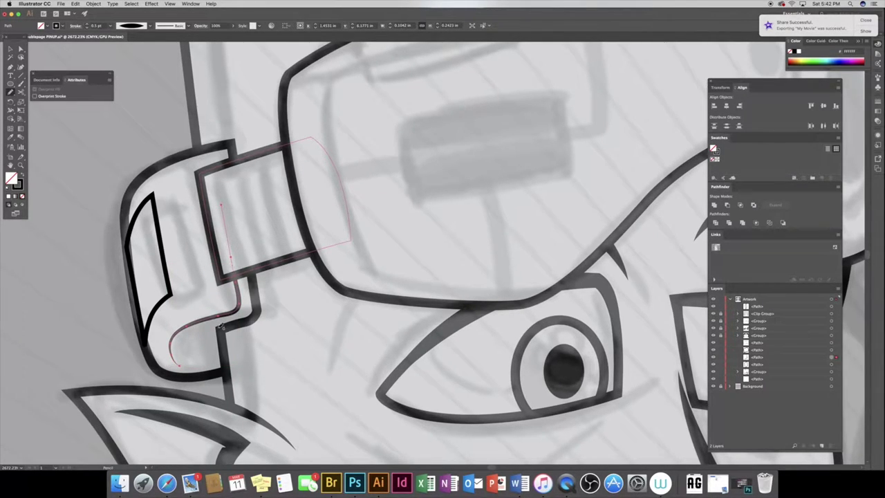
{"action": "left_click_drag", "start_coordinate": [223, 330], "coordinate": [220, 334]}
{"action": "key", "text": "shift+x"}
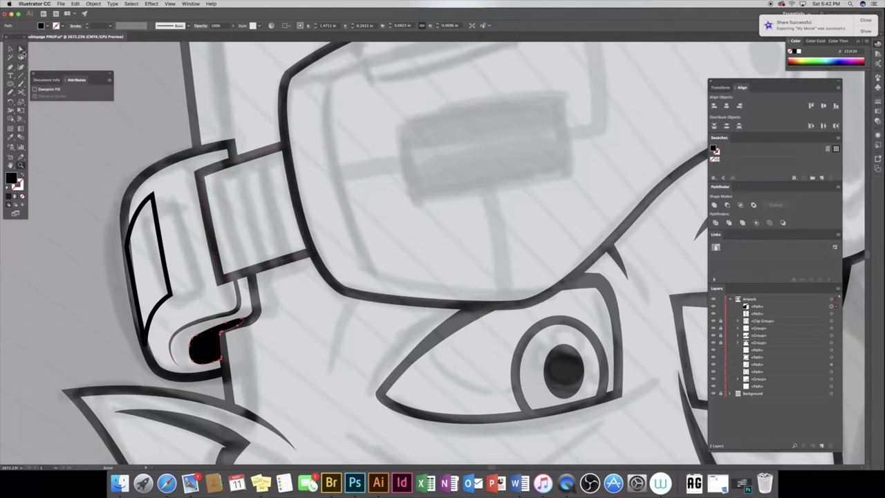
Draw ridge lines on the strap band at 0.5 pt and blend them into evenly spaced ridges
{"action": "left_click", "coordinate": [225, 146]}
{"action": "key", "text": "n"}
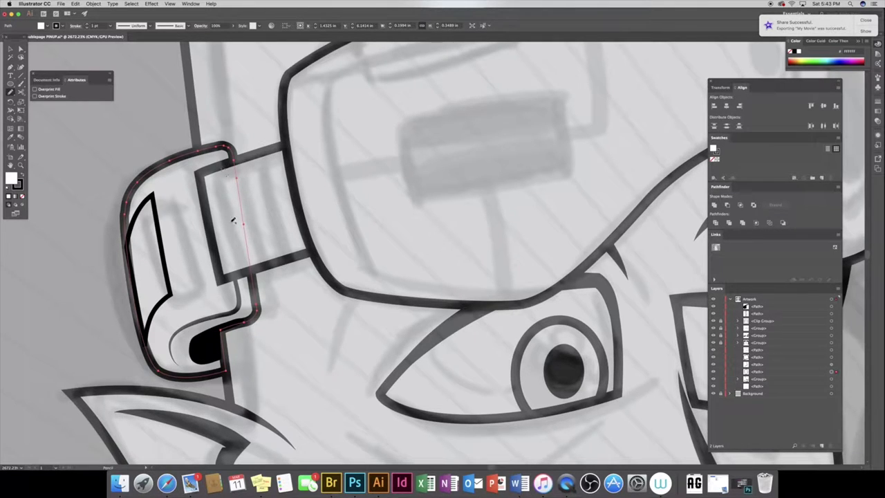
{"action": "left_click_drag", "start_coordinate": [247, 270], "coordinate": [285, 258]}
{"action": "left_click_drag", "start_coordinate": [280, 145], "coordinate": [305, 256]}
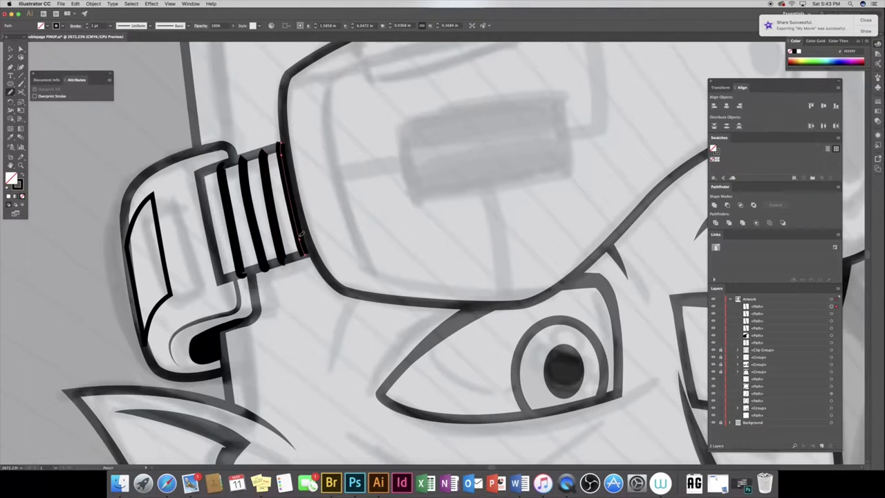
{"action": "left_click", "coordinate": [10, 48]}
{"action": "left_click", "coordinate": [284, 204]}
{"action": "left_click", "coordinate": [265, 204], "text": "shift"}
{"action": "left_click", "coordinate": [232, 212], "text": "shift"}
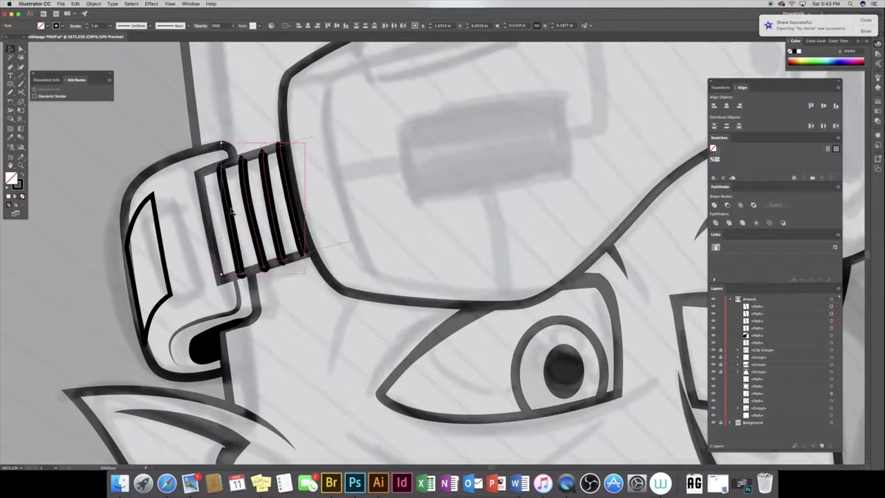
{"action": "left_click", "coordinate": [88, 27]}
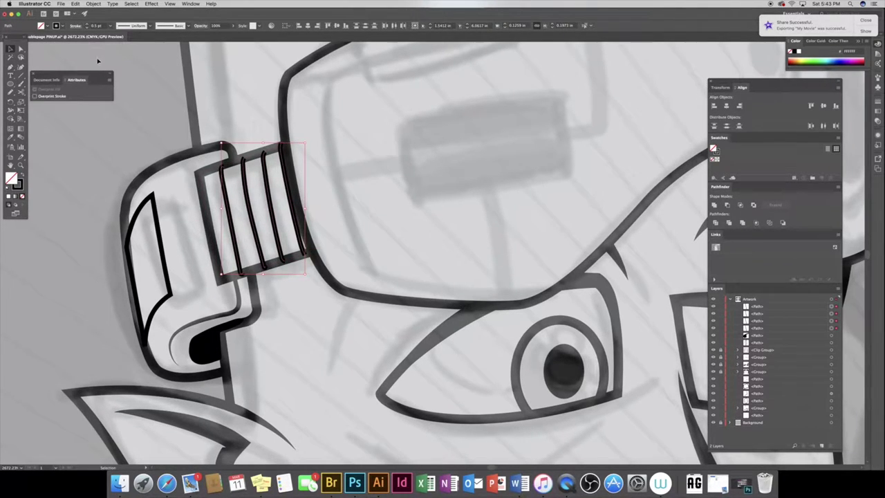
{"action": "key", "text": "ctrl+alt+b"}
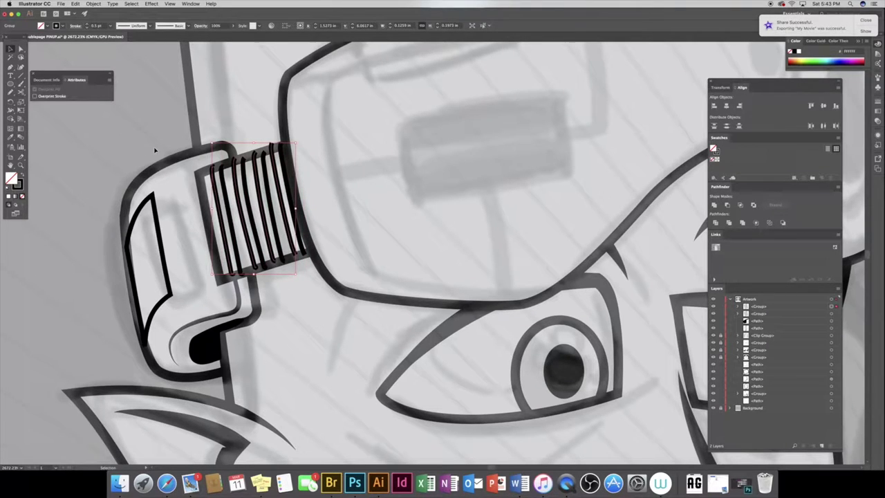
{"action": "left_click_drag", "start_coordinate": [296, 208], "coordinate": [305, 207]}
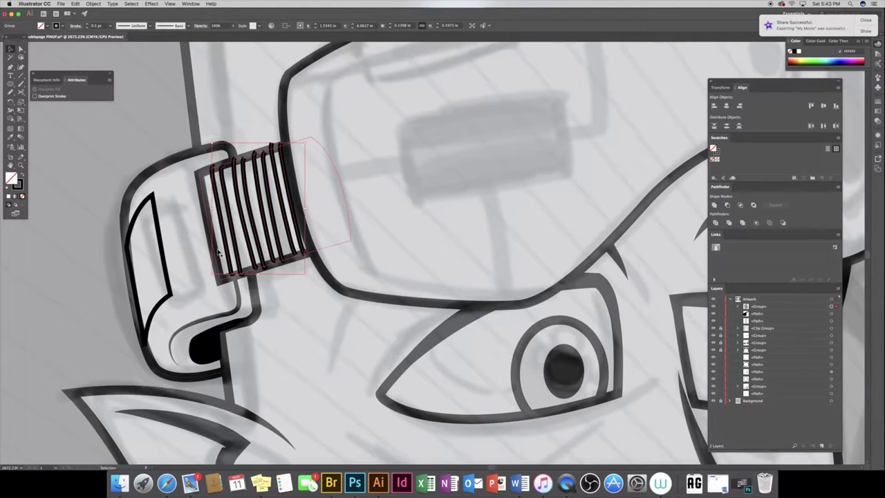
Zoom out to bring the whole goggles into view
{"action": "key", "text": "z"}
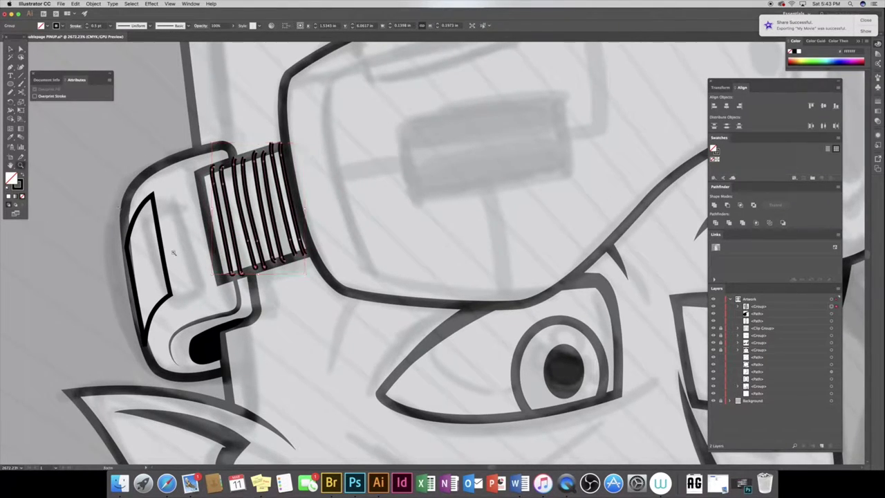
{"action": "scroll", "coordinate": [448, 347], "scroll_direction": "down", "scroll_amount": 5}
{"action": "scroll", "coordinate": [448, 347], "scroll_direction": "up", "scroll_amount": 4}
{"action": "left_click_drag", "start_coordinate": [448, 348], "coordinate": [386, 337]}
Pen-trace the goggles' inner outline along the top, left side and bottom toward the nose bridge
{"action": "key", "text": "p"}
{"action": "left_click", "coordinate": [468, 164]}
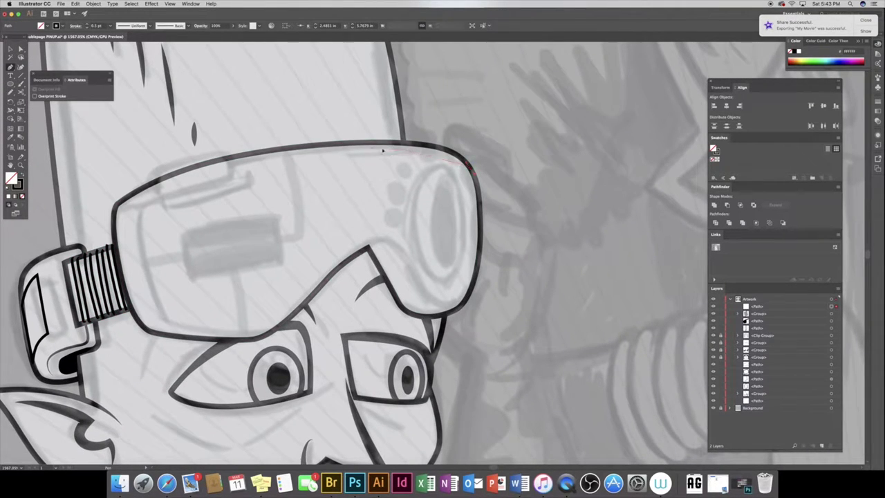
{"action": "left_click", "coordinate": [330, 148]}
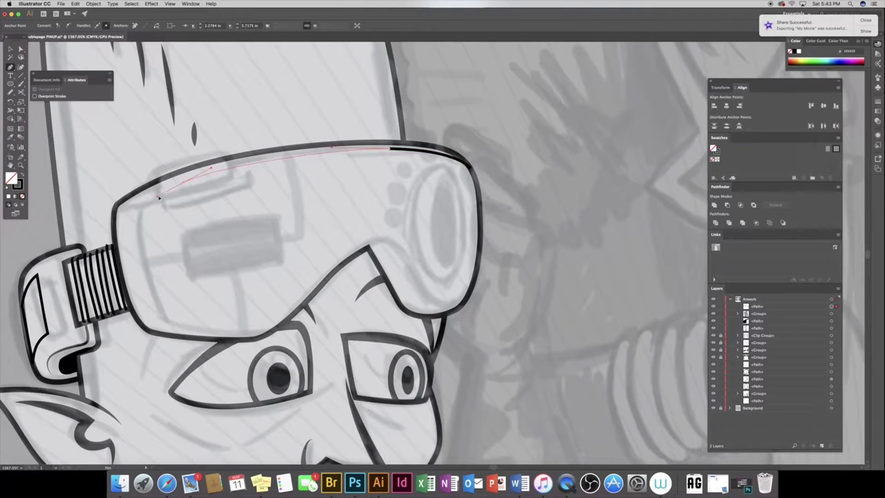
{"action": "left_click", "coordinate": [140, 212]}
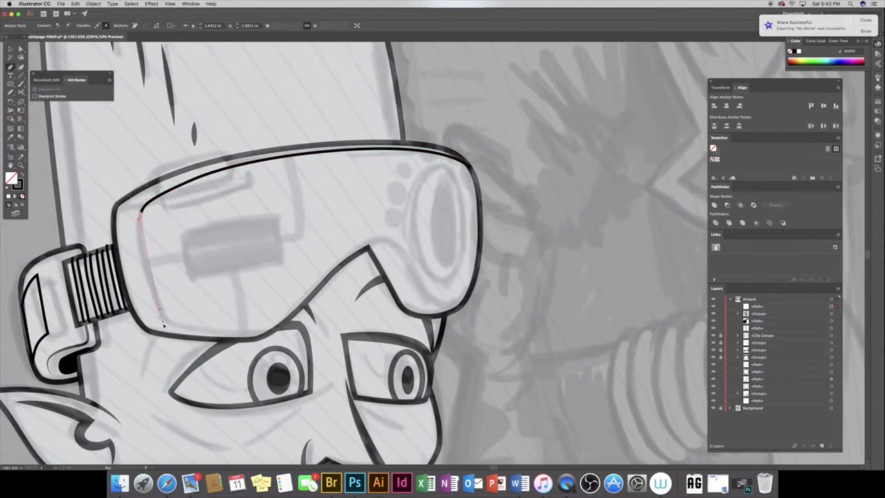
{"action": "left_click", "coordinate": [168, 323]}
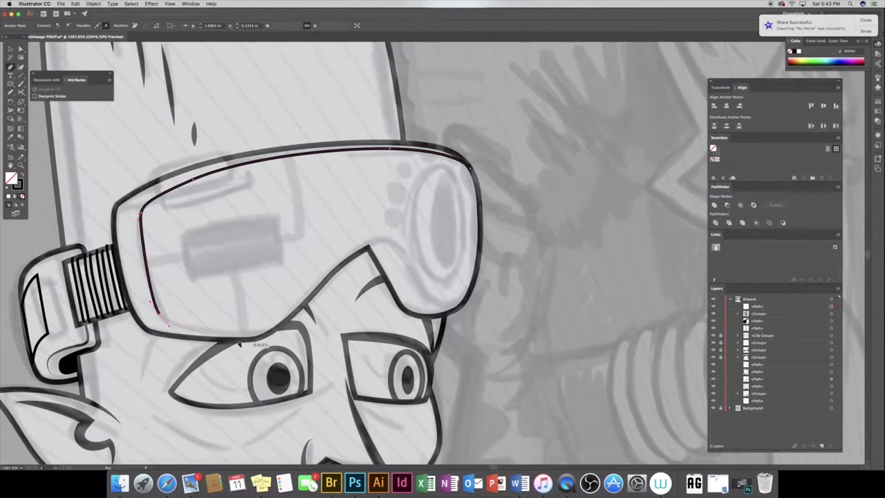
{"action": "left_click", "coordinate": [246, 331]}
{"action": "left_click", "coordinate": [319, 273]}
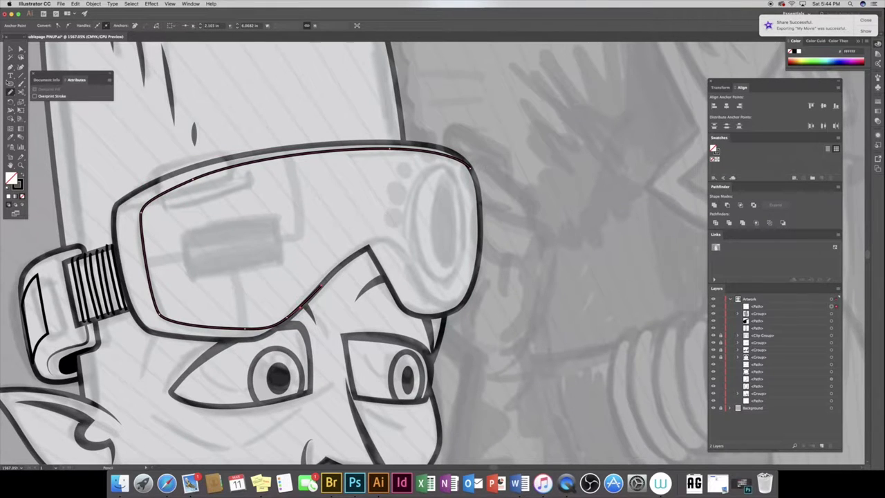
Draw an oval lens over the goggles' right end with white fill and black outline
{"action": "left_click_drag", "start_coordinate": [11, 85], "coordinate": [49, 101]}
{"action": "left_click_drag", "start_coordinate": [410, 164], "coordinate": [481, 303]}
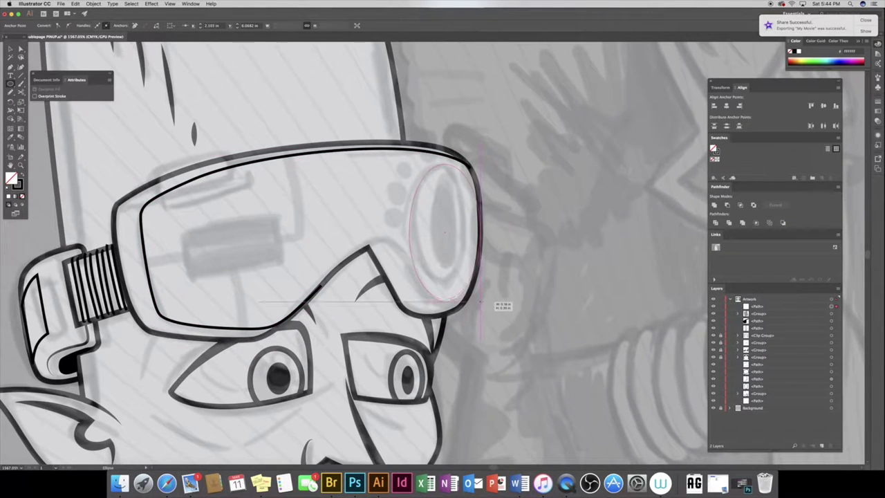
{"action": "key", "text": "d"}
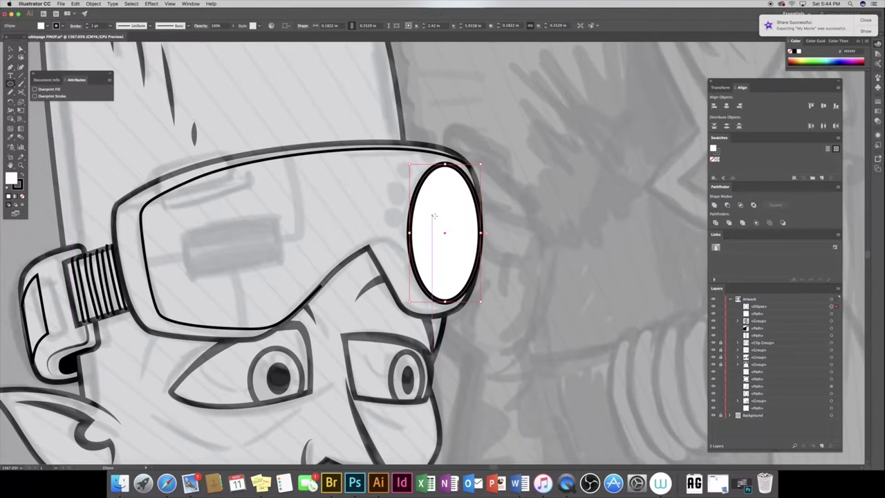
Pen-draw a rounded panel inside the visor and fill it black
{"action": "left_click", "coordinate": [10, 93]}
{"action": "left_click", "coordinate": [228, 220]}
{"action": "left_click_drag", "start_coordinate": [182, 233], "coordinate": [185, 244]}
{"action": "left_click", "coordinate": [188, 274]}
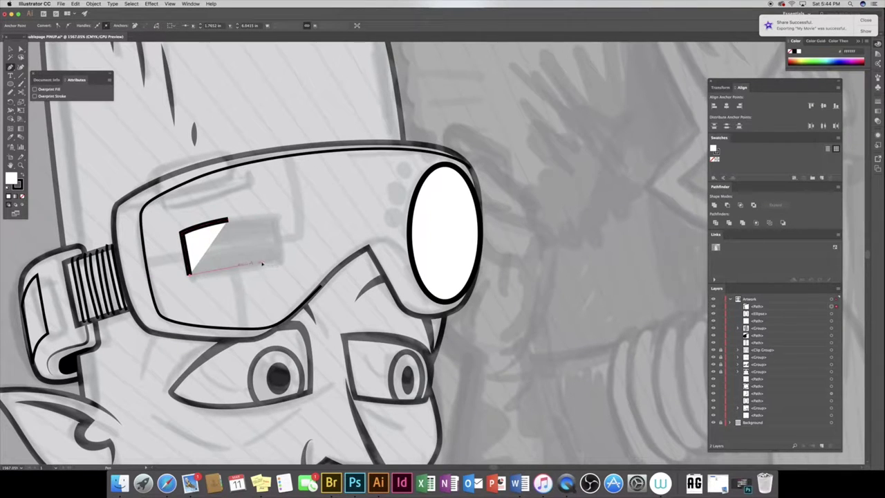
{"action": "left_click", "coordinate": [281, 263]}
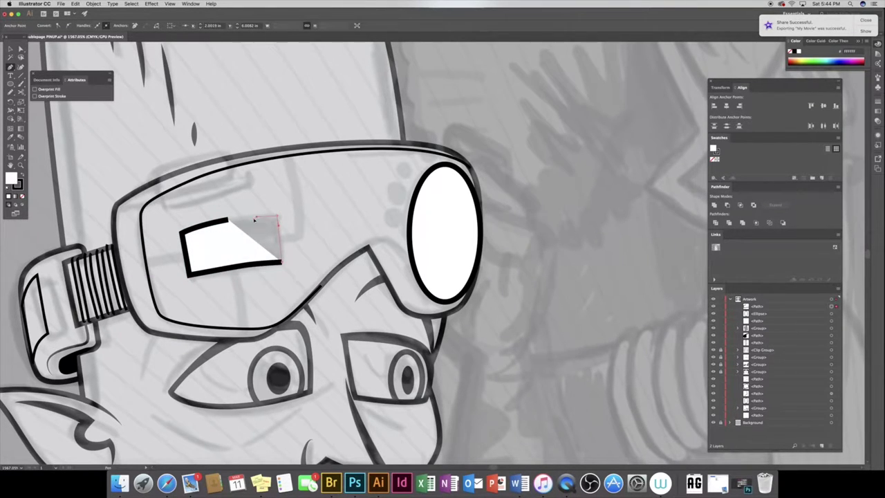
{"action": "left_click", "coordinate": [278, 217]}
{"action": "left_click", "coordinate": [228, 220]}
{"action": "key", "text": "shift+x"}
Give the black visor panel a heavier black outline
{"action": "left_click", "coordinate": [11, 49]}
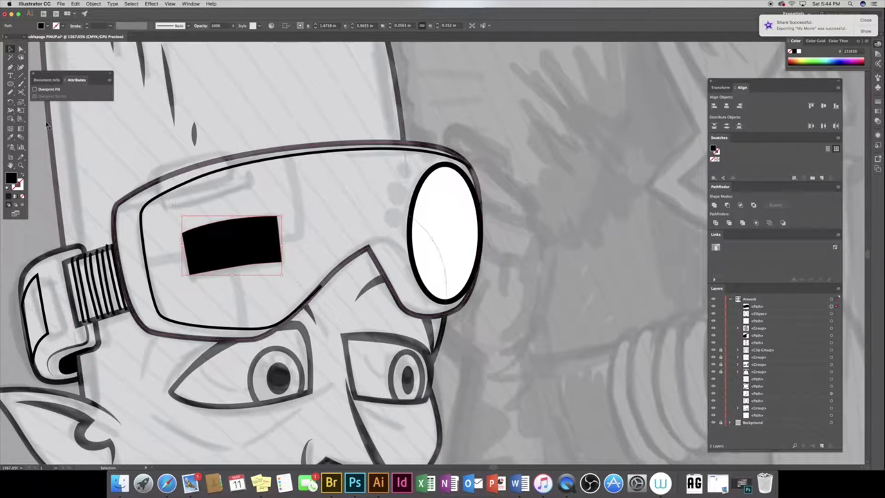
{"action": "double_click", "coordinate": [18, 187]}
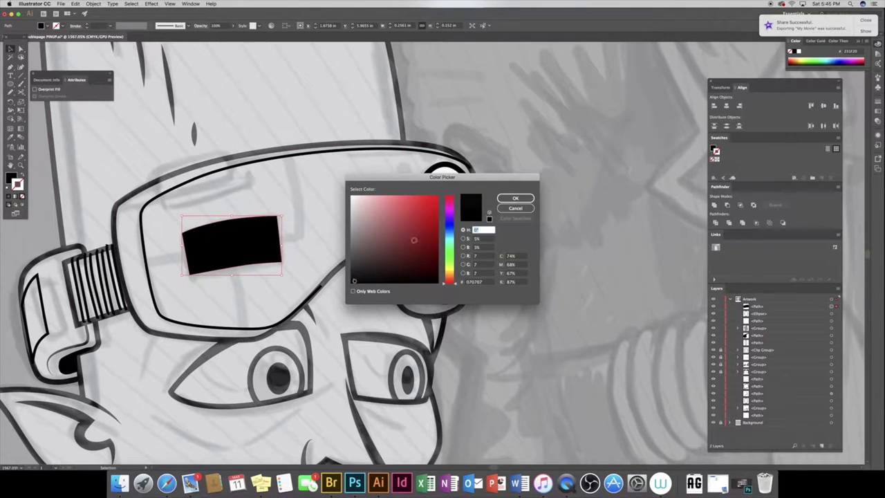
{"action": "key", "text": "Return"}
{"action": "double_click", "coordinate": [18, 187]}
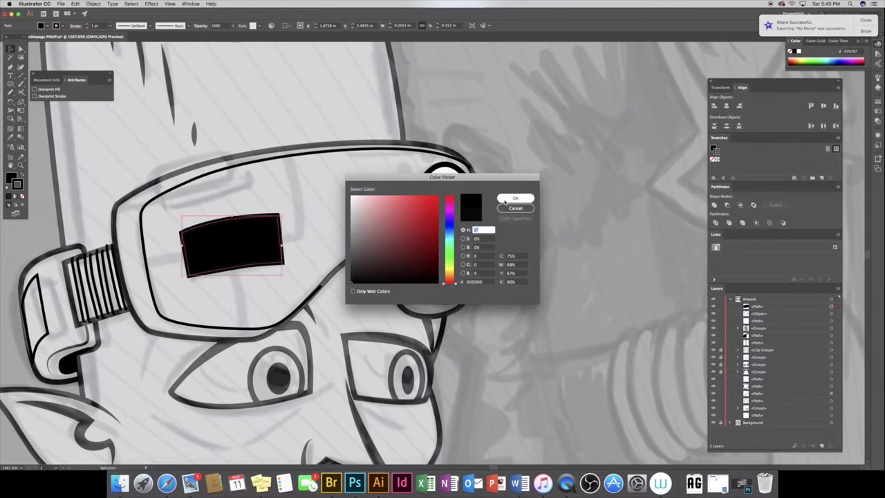
{"action": "key", "text": "Return"}
{"action": "left_click", "coordinate": [74, 25]}
{"action": "left_click", "coordinate": [30, 34]}
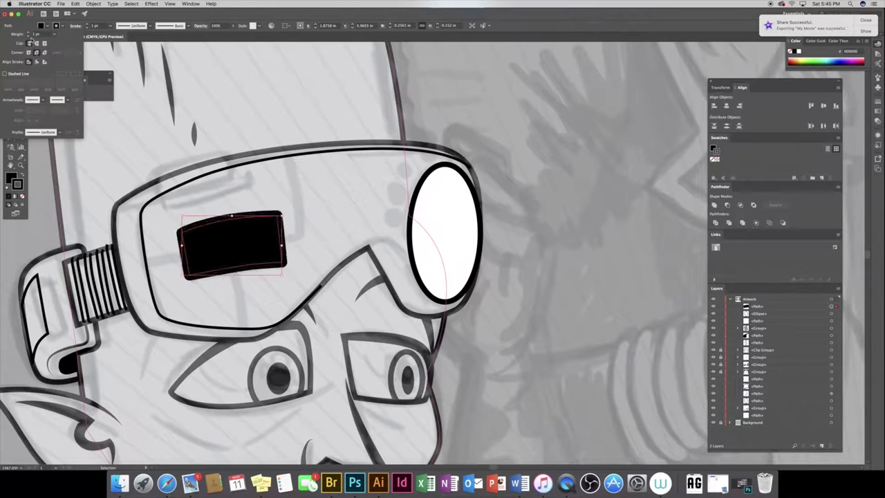
{"action": "left_click", "coordinate": [43, 215]}
Pencil a short stroke at the goggles' lower-left edge
{"action": "scroll", "coordinate": [203, 233], "scroll_direction": "down", "scroll_amount": 5}
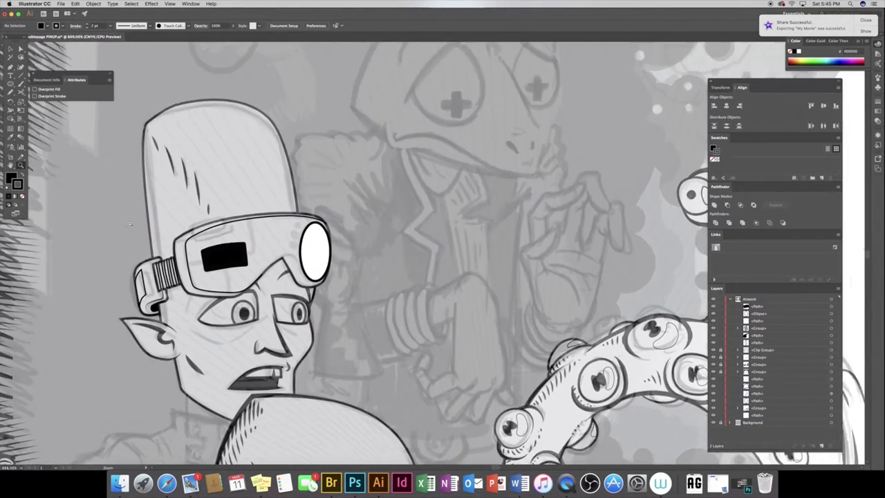
{"action": "scroll", "coordinate": [203, 233], "scroll_direction": "up", "scroll_amount": 5}
{"action": "left_click", "coordinate": [199, 200]}
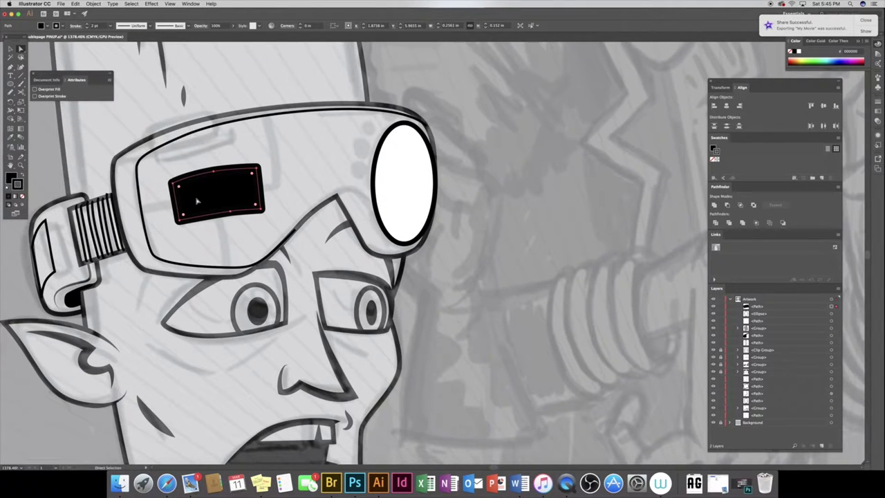
{"action": "key", "text": "n"}
{"action": "left_click_drag", "start_coordinate": [154, 272], "coordinate": [173, 263]}
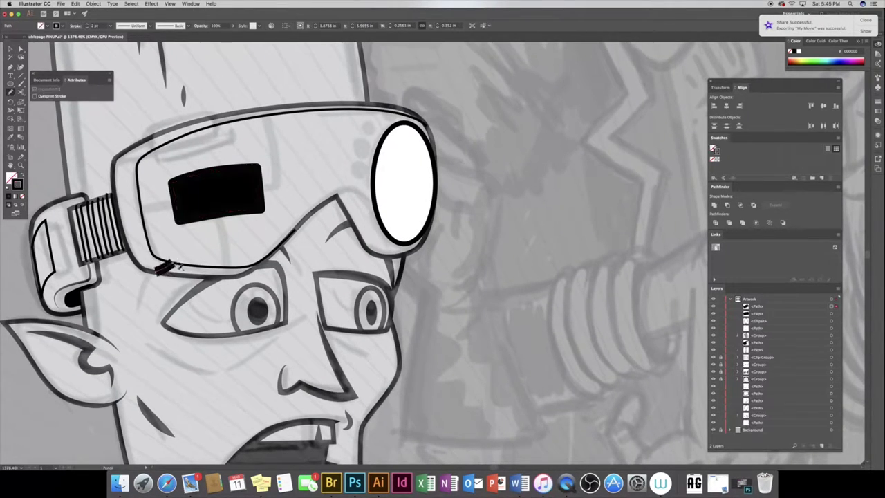
Add thin hatch strokes along the goggle's lower rim and a 1 pt edge line
{"action": "left_click", "coordinate": [86, 27]}
{"action": "left_click_drag", "start_coordinate": [170, 274], "coordinate": [204, 265]}
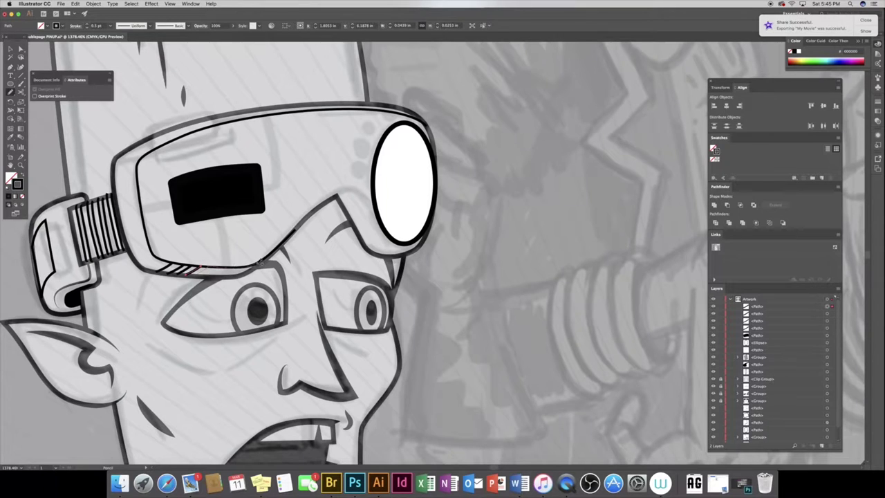
{"action": "left_click_drag", "start_coordinate": [202, 268], "coordinate": [256, 266]}
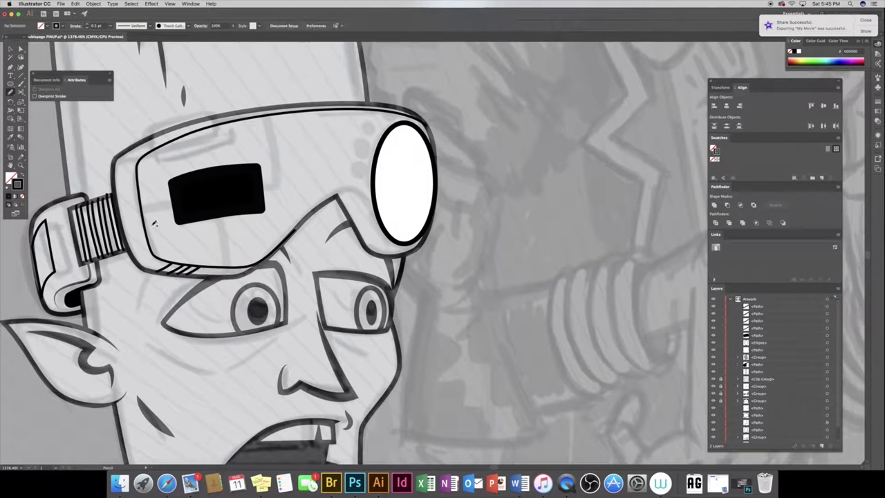
{"action": "left_click_drag", "start_coordinate": [143, 264], "coordinate": [157, 249]}
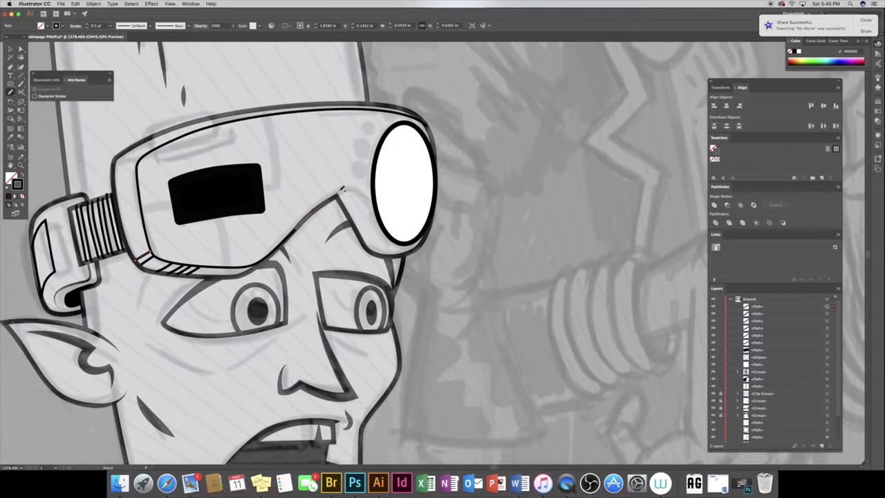
{"action": "left_click_drag", "start_coordinate": [396, 253], "coordinate": [414, 254]}
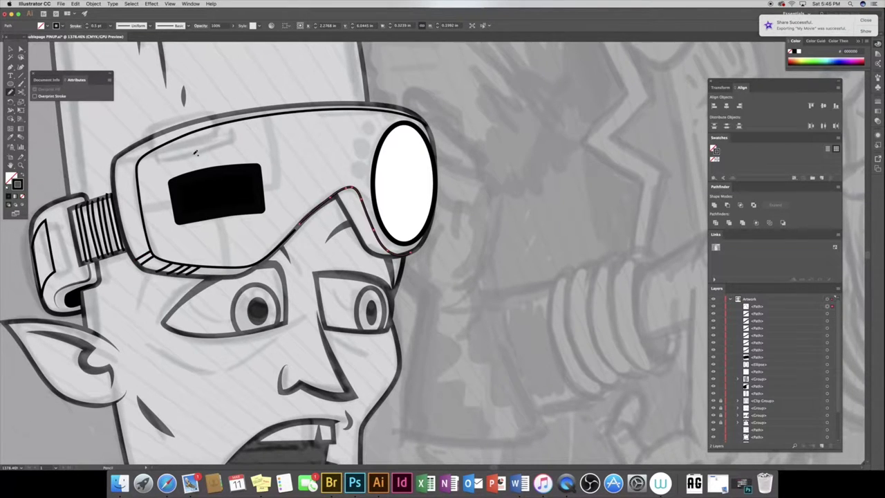
{"action": "left_click", "coordinate": [83, 25]}
{"action": "left_click", "coordinate": [86, 25]}
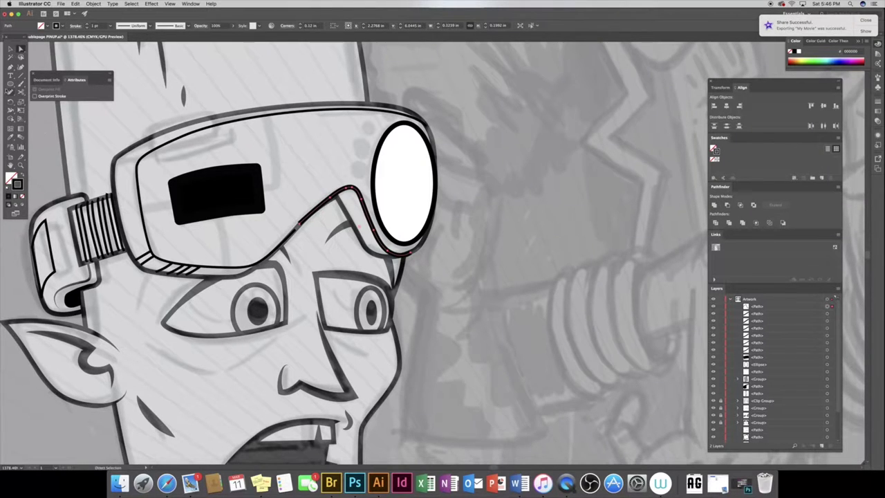
{"action": "left_click", "coordinate": [196, 135], "text": "super"}
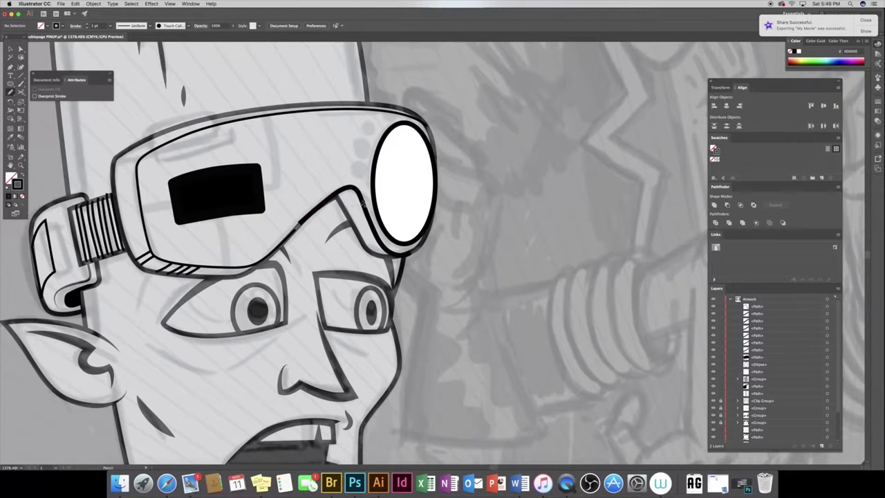
Draw a small black corner shadow by the lens and an inner white oval inside it
{"action": "left_click_drag", "start_coordinate": [338, 192], "coordinate": [341, 194]}
{"action": "key", "text": "shift+x"}
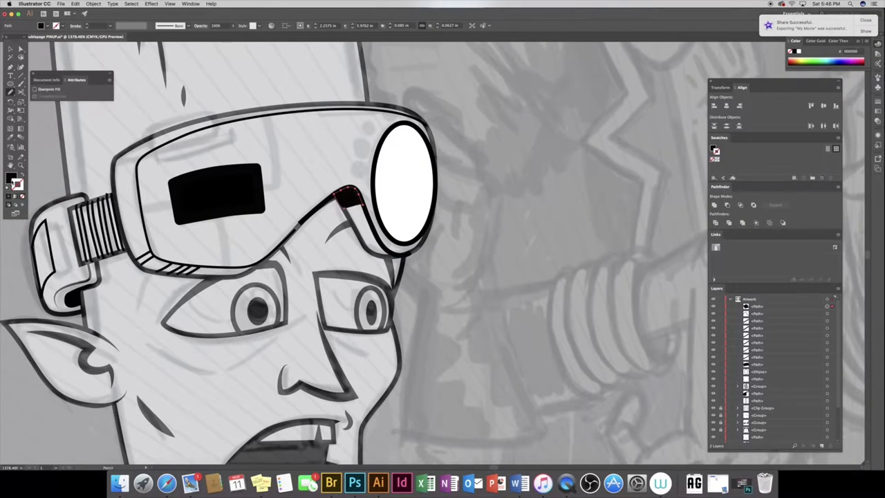
{"action": "left_click", "coordinate": [363, 210]}
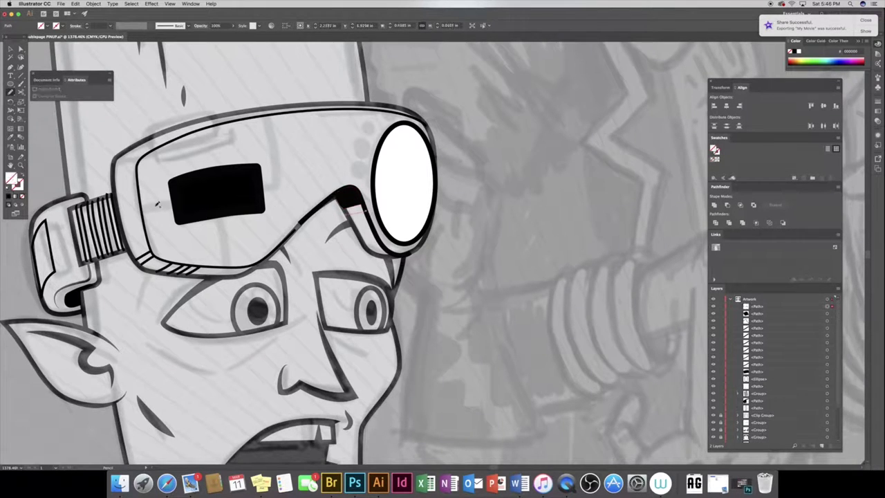
{"action": "left_click_drag", "start_coordinate": [347, 215], "coordinate": [373, 220]}
{"action": "left_click_drag", "start_coordinate": [387, 129], "coordinate": [440, 243]}
{"action": "key", "text": "d"}
{"action": "key", "text": "v"}
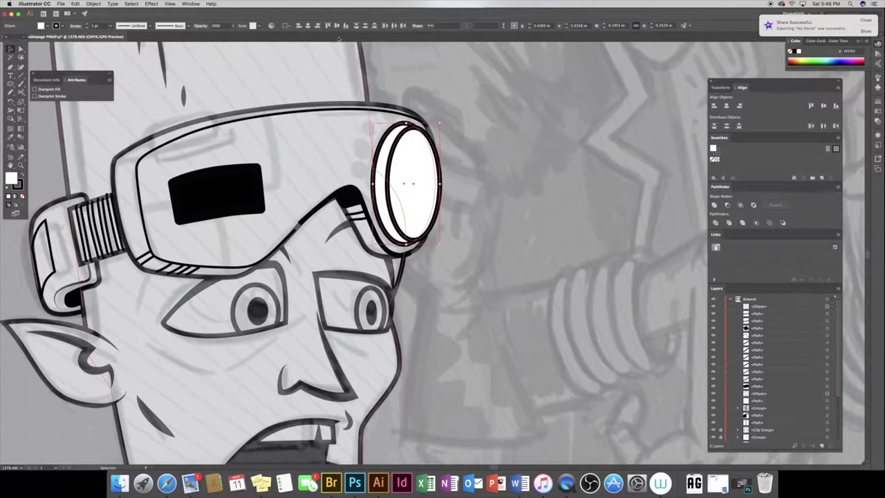
Pen-draw a rim shape around the lens and group it with the lens oval
{"action": "key", "text": "p"}
{"action": "left_click", "coordinate": [404, 124]}
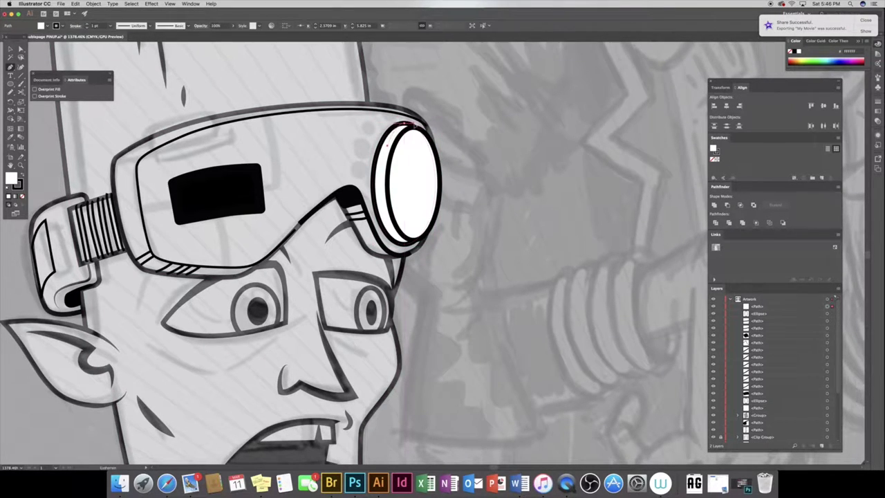
{"action": "left_click_drag", "start_coordinate": [440, 186], "coordinate": [457, 128]}
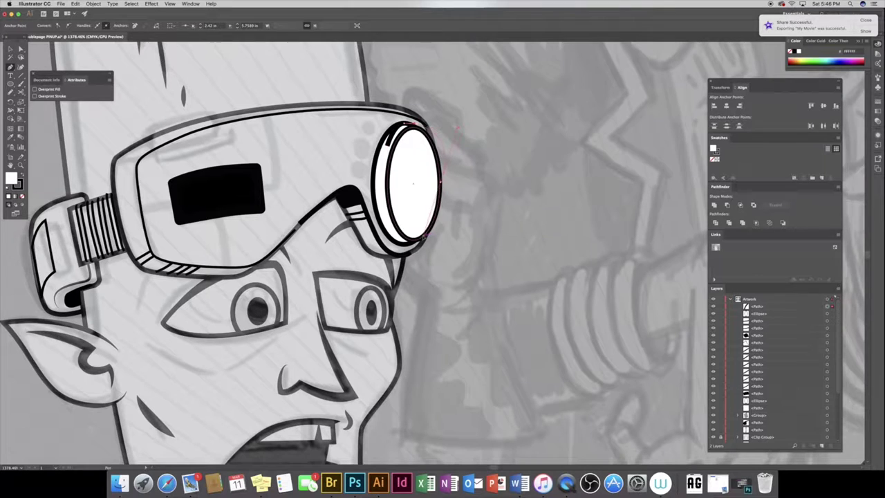
{"action": "left_click_drag", "start_coordinate": [419, 245], "coordinate": [394, 247]}
{"action": "left_click", "coordinate": [408, 126]}
{"action": "left_click", "coordinate": [11, 50]}
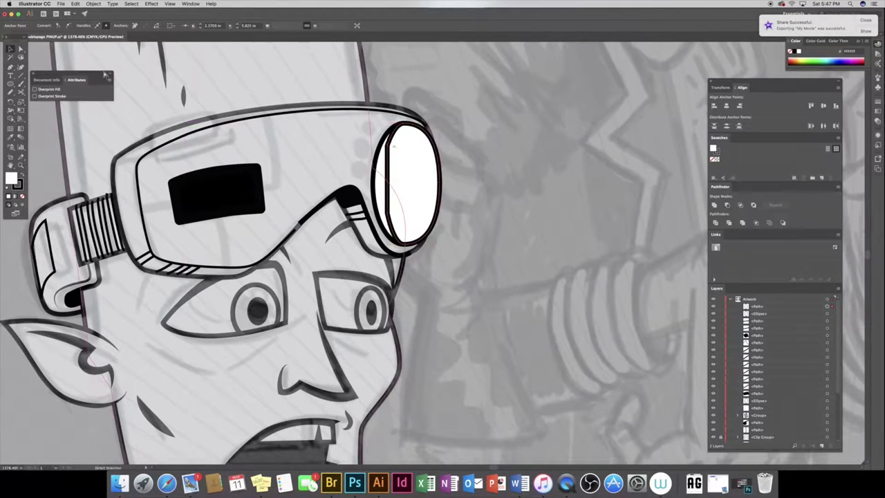
{"action": "left_click", "coordinate": [405, 208]}
{"action": "key", "text": "ctrl+g"}
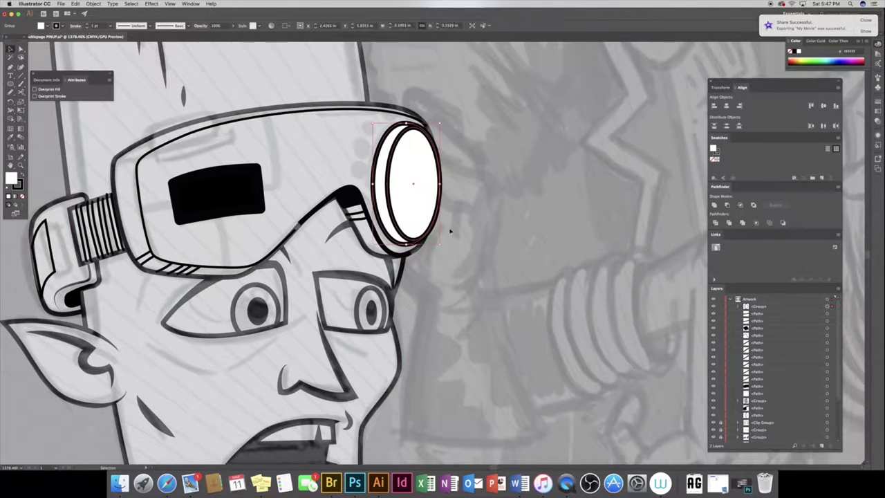
Select the goggle frame, strap and face pieces in the Layers panel and group them
{"action": "left_click_drag", "start_coordinate": [829, 314], "coordinate": [829, 383]}
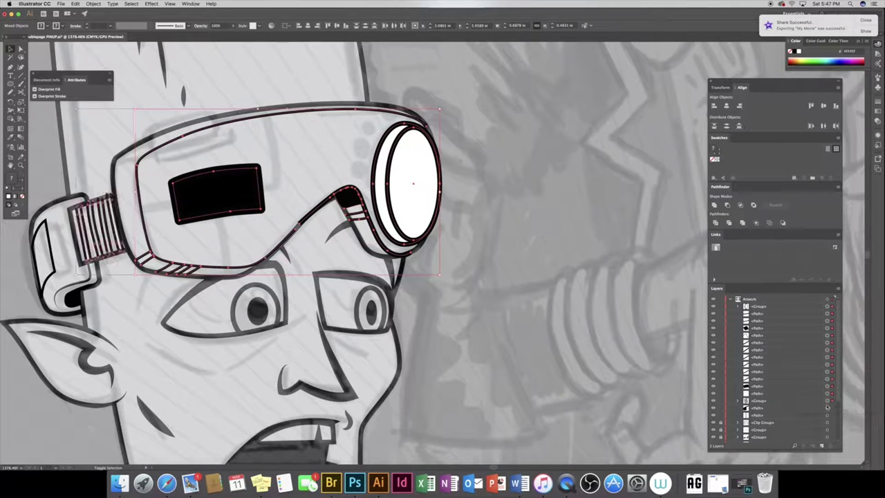
{"action": "left_click_drag", "start_coordinate": [828, 383], "coordinate": [827, 416]}
{"action": "key", "text": "ctrl+g"}
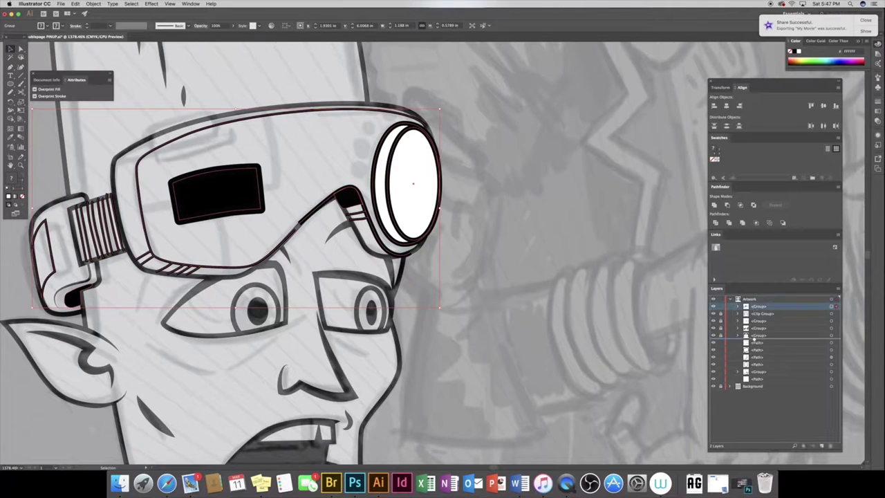
{"action": "left_click_drag", "start_coordinate": [830, 313], "coordinate": [832, 344]}
{"action": "left_click", "coordinate": [831, 357], "text": "shift"}
{"action": "left_click", "coordinate": [831, 365], "text": "shift"}
{"action": "left_click", "coordinate": [831, 372], "text": "shift"}
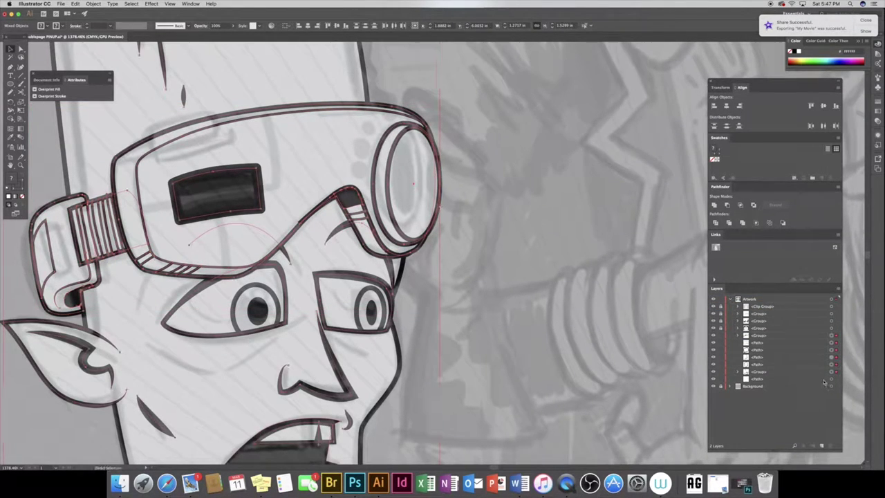
{"action": "key", "text": "super+g"}
Draw a black-filled oval with no outline inside the goggle lens
{"action": "key", "text": "super+minus"}
{"action": "key", "text": "l"}
{"action": "left_click_drag", "start_coordinate": [354, 152], "coordinate": [389, 247]}
{"action": "key", "text": "slash"}
{"action": "key", "text": "shift+x"}
{"action": "key", "text": "v"}
{"action": "key", "text": "l"}
{"action": "left_click_drag", "start_coordinate": [385, 200], "coordinate": [379, 200]}
{"action": "key", "text": "ctrl+shift+a"}
{"action": "left_click", "coordinate": [372, 206]}
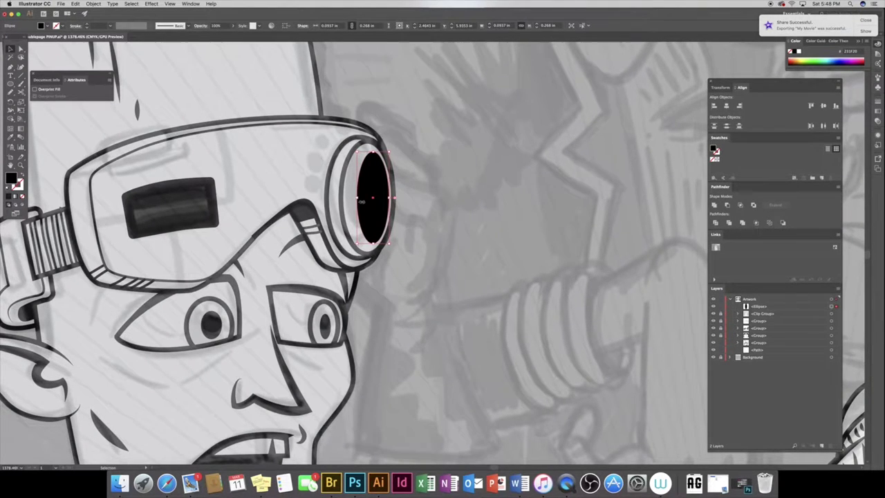
Widen the black lens ellipse slightly at its right edge
{"action": "left_click", "coordinate": [424, 200]}
{"action": "left_click", "coordinate": [378, 209]}
{"action": "left_click_drag", "start_coordinate": [392, 199], "coordinate": [386, 200]}
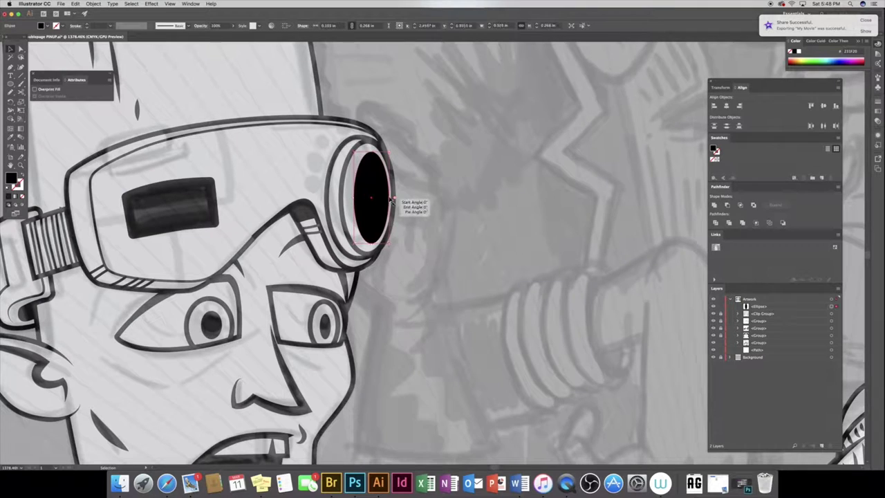
{"action": "left_click", "coordinate": [411, 200]}
{"action": "left_click", "coordinate": [376, 204]}
{"action": "left_click", "coordinate": [417, 197]}
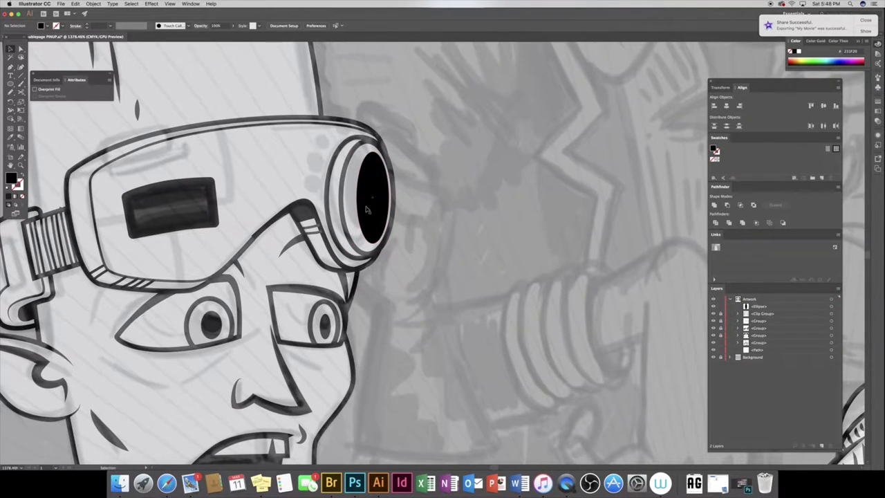
{"action": "left_click", "coordinate": [368, 210]}
{"action": "left_click", "coordinate": [426, 179]}
Draw a small white circle with a black outline beside the goggle lens
{"action": "key", "text": "l"}
{"action": "left_click_drag", "start_coordinate": [307, 175], "coordinate": [313, 182]}
{"action": "key", "text": "d"}
{"action": "scroll", "coordinate": [310, 180], "scroll_direction": "up", "scroll_amount": 5}
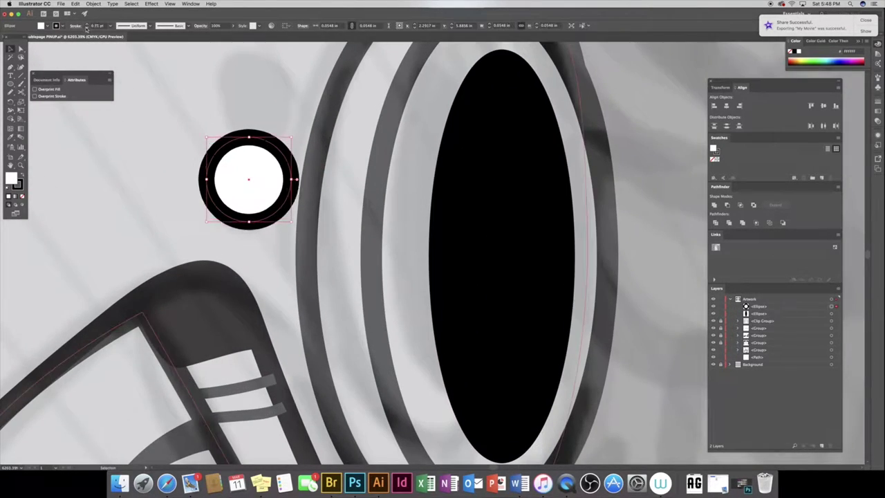
{"action": "double_click", "coordinate": [251, 181]}
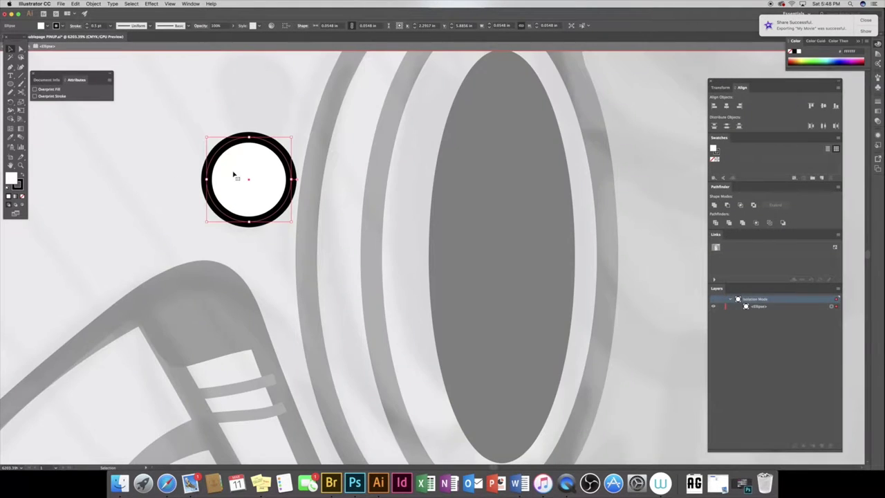
{"action": "key", "text": "Escape"}
{"action": "key", "text": "z"}
{"action": "left_click_drag", "start_coordinate": [150, 183], "coordinate": [74, 128]}
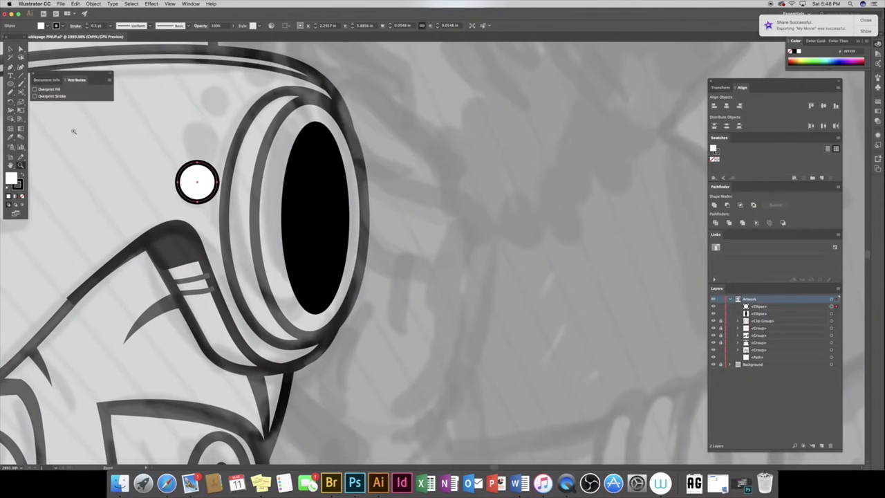
Alt-drag two progressively smaller copies of the circle and group all three circles
{"action": "key", "text": "v"}
{"action": "double_click", "coordinate": [198, 181]}
{"action": "key", "text": "Escape"}
{"action": "mouse_move", "coordinate": [198, 182]}
{"action": "left_mouse_down"}
{"action": "mouse_move", "coordinate": [214, 83]}
{"action": "mouse_move", "coordinate": [246, 105]}
{"action": "mouse_move", "coordinate": [230, 97]}
{"action": "left_mouse_up"}
{"action": "left_click", "coordinate": [224, 115]}
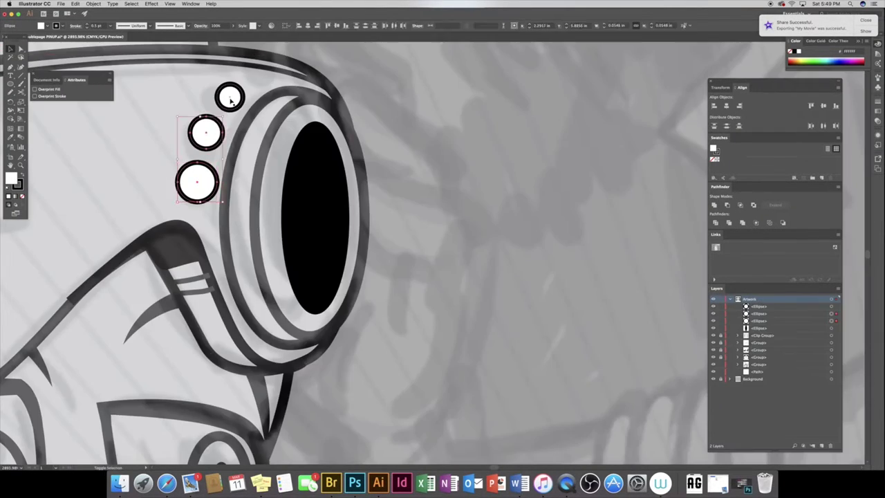
{"action": "key", "text": "Escape"}
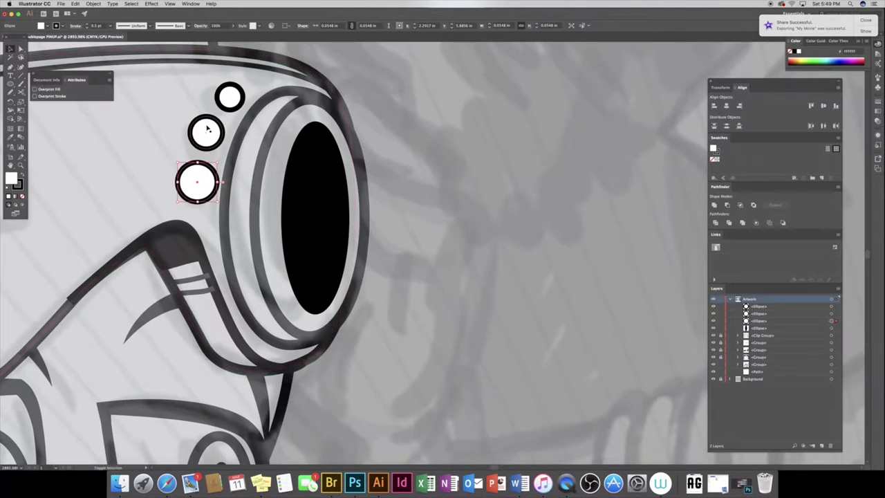
{"action": "left_click_drag", "start_coordinate": [239, 82], "coordinate": [177, 181]}
{"action": "key", "text": "a"}
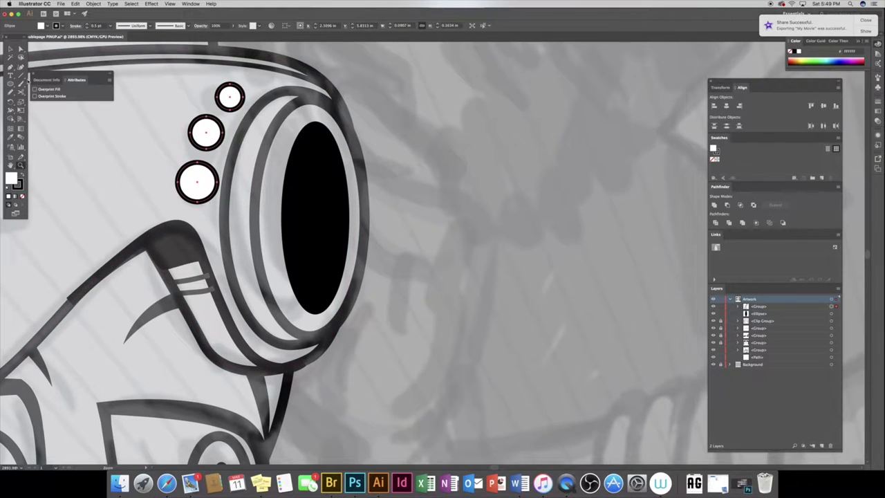
{"action": "left_click", "coordinate": [305, 140]}
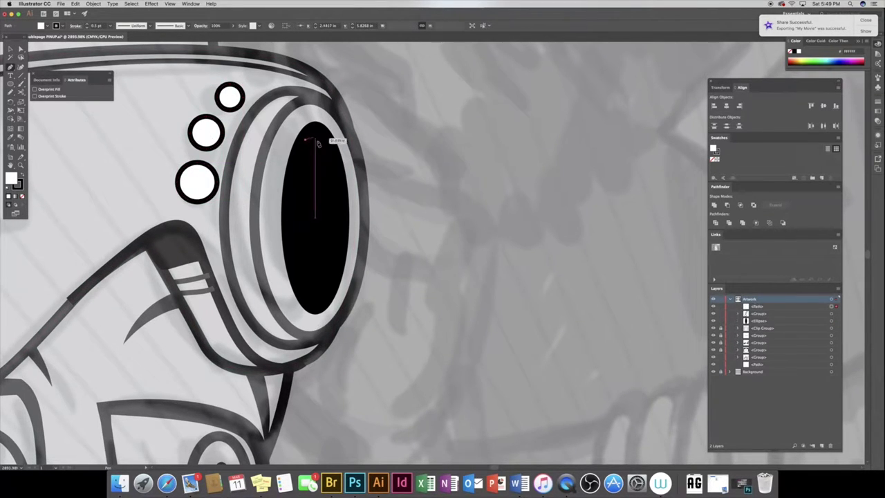
Draw a closed crescent highlight inside the black lens with white fill and no stroke
{"action": "left_click_drag", "start_coordinate": [328, 218], "coordinate": [326, 298]}
{"action": "left_click_drag", "start_coordinate": [342, 220], "coordinate": [344, 172]}
{"action": "left_click", "coordinate": [320, 131]}
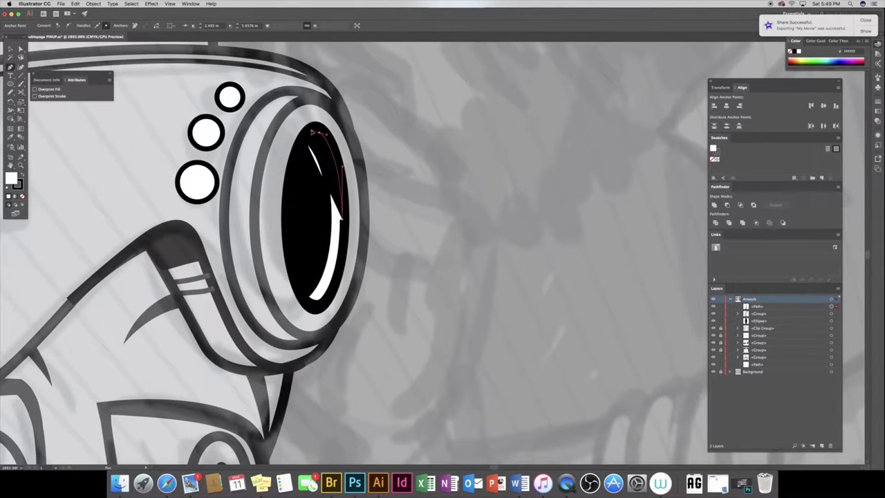
{"action": "left_click", "coordinate": [313, 134]}
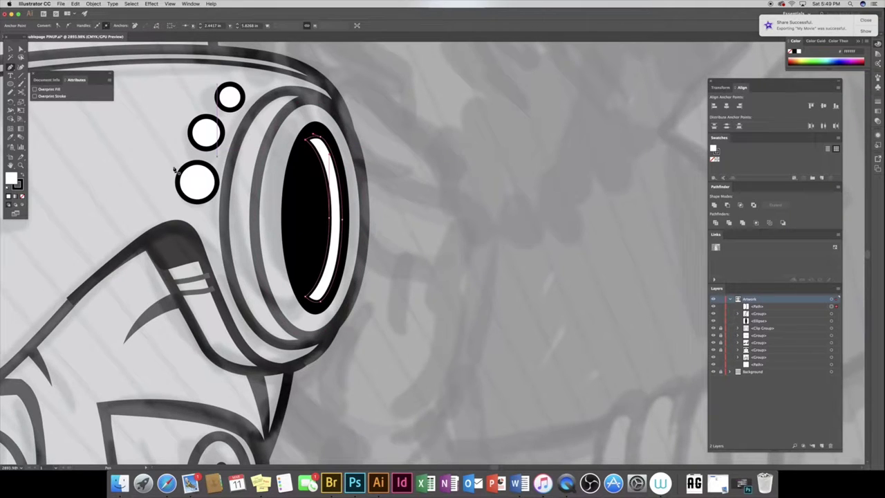
{"action": "left_click", "coordinate": [17, 184]}
{"action": "left_click", "coordinate": [21, 196]}
{"action": "double_click", "coordinate": [17, 184]}
{"action": "left_click", "coordinate": [518, 210]}
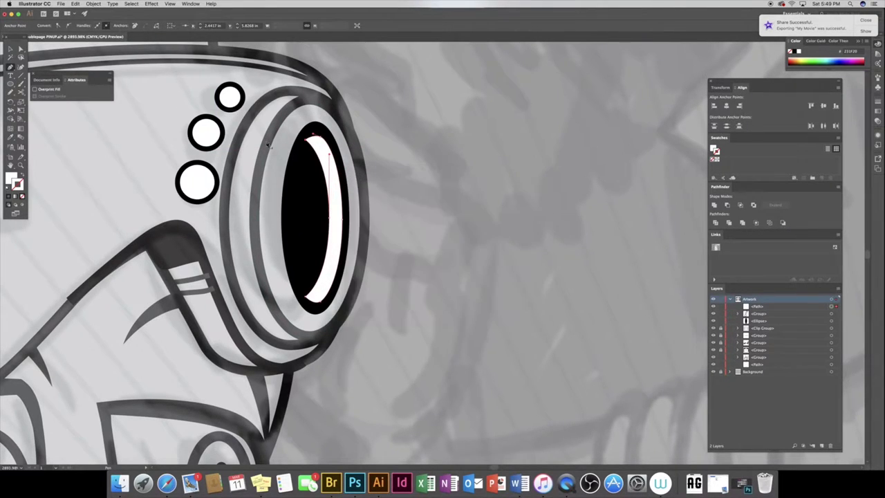
{"action": "left_click", "coordinate": [255, 112]}
Set the colours to a black stroke with no fill for the new lines
{"action": "left_click", "coordinate": [292, 131]}
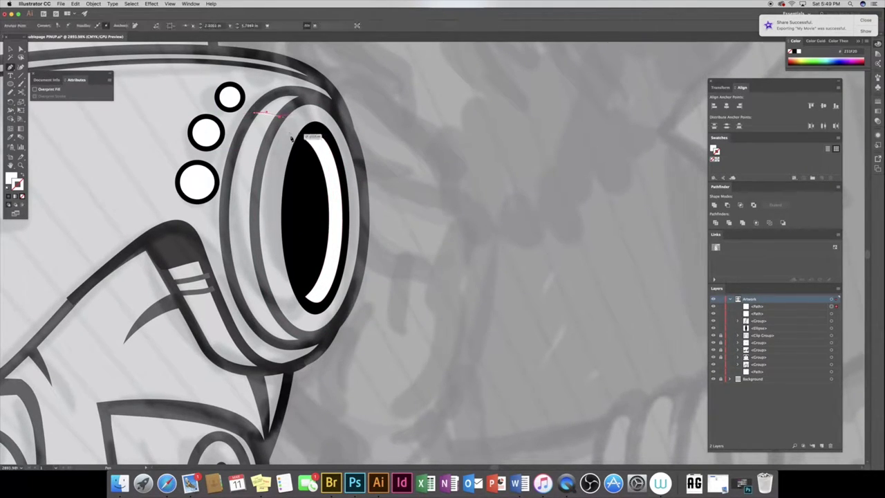
{"action": "double_click", "coordinate": [12, 179]}
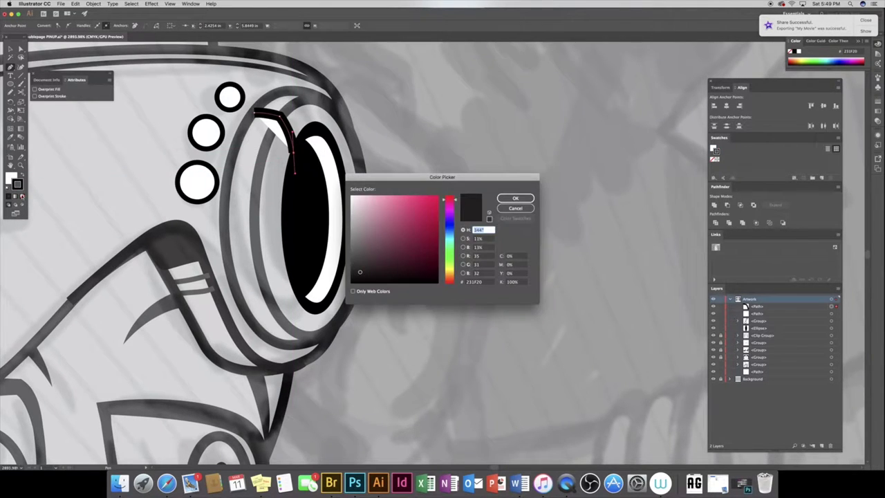
{"action": "left_click", "coordinate": [518, 199]}
{"action": "left_click", "coordinate": [22, 196]}
{"action": "double_click", "coordinate": [17, 184]}
{"action": "key", "text": "Return"}
{"action": "key", "text": "v"}
{"action": "key", "text": "p"}
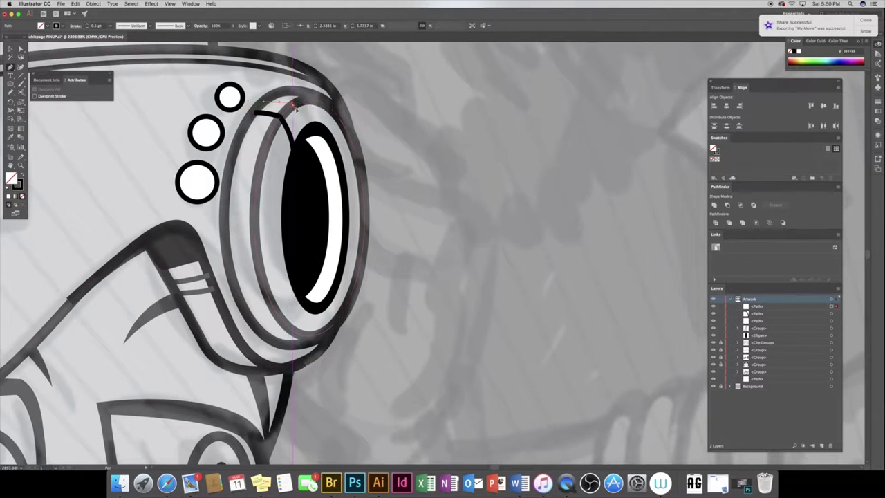
Draw black bracket lines across the lens rim at the top, bottom (two parallel) and right side
{"action": "left_click", "coordinate": [296, 107]}
{"action": "left_click", "coordinate": [304, 137]}
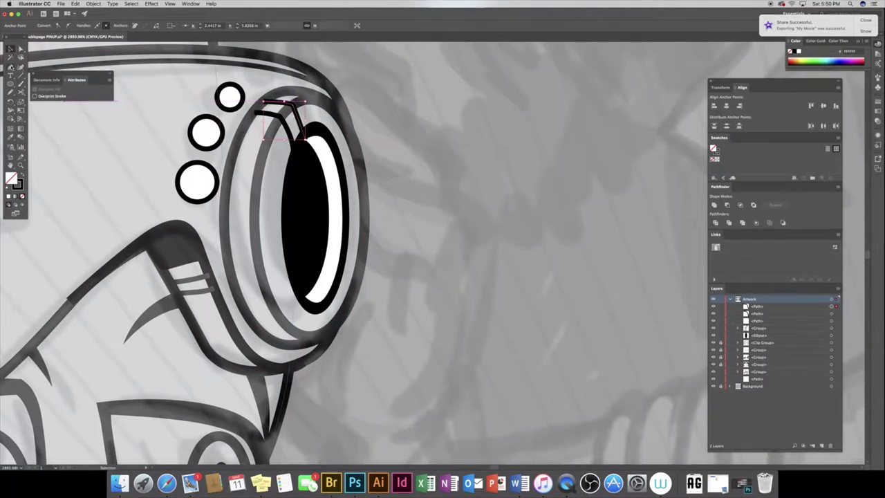
{"action": "key", "text": "Escape"}
{"action": "left_click", "coordinate": [295, 282]}
{"action": "left_click", "coordinate": [270, 301]}
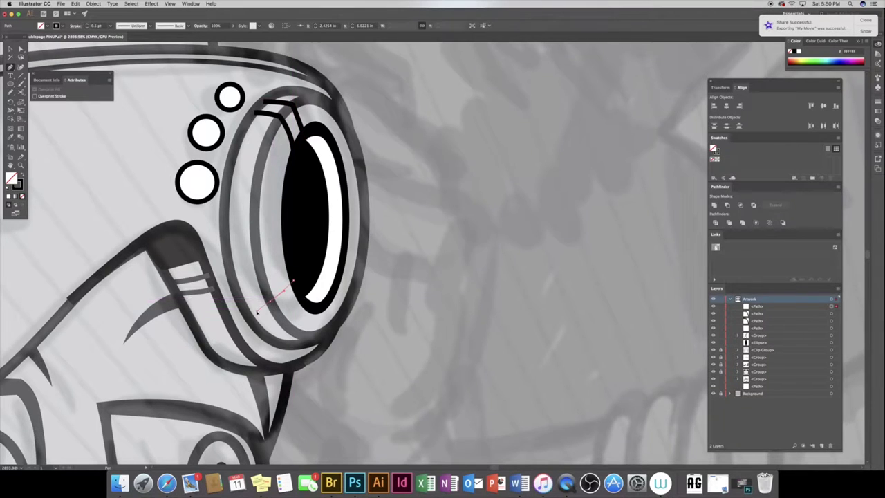
{"action": "left_click", "coordinate": [243, 307]}
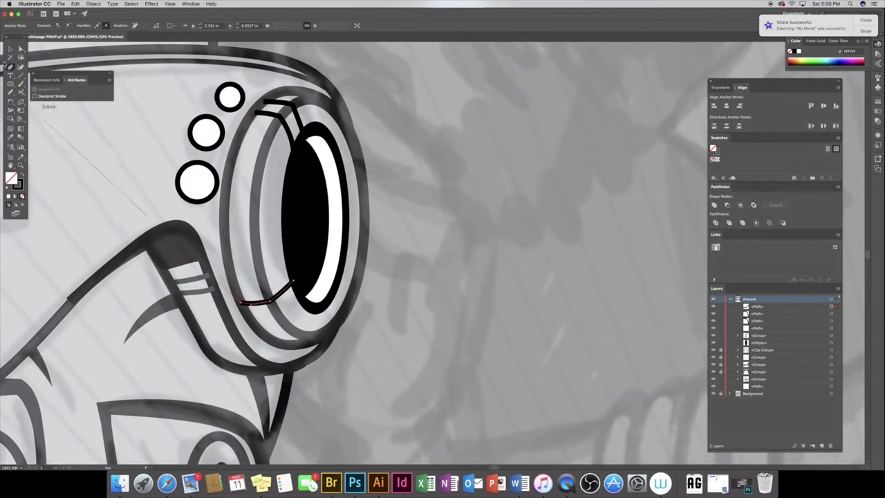
{"action": "left_click", "coordinate": [296, 301]}
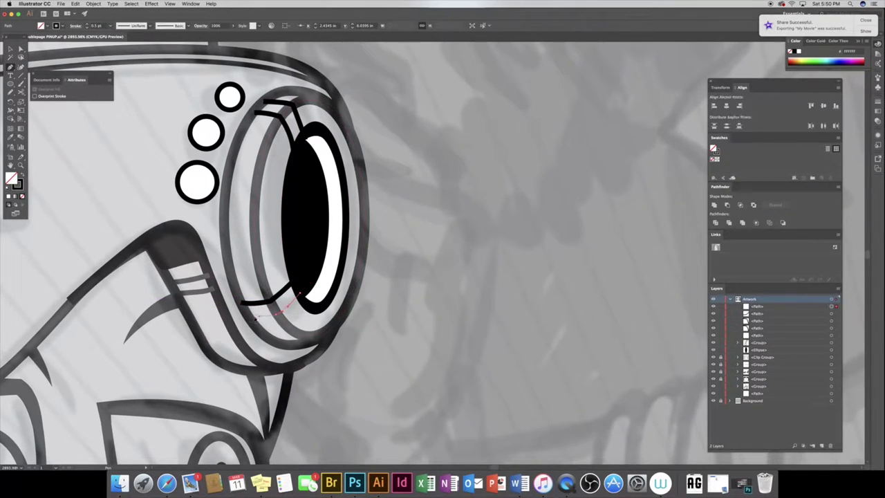
{"action": "left_click", "coordinate": [247, 315]}
{"action": "left_click", "coordinate": [323, 216]}
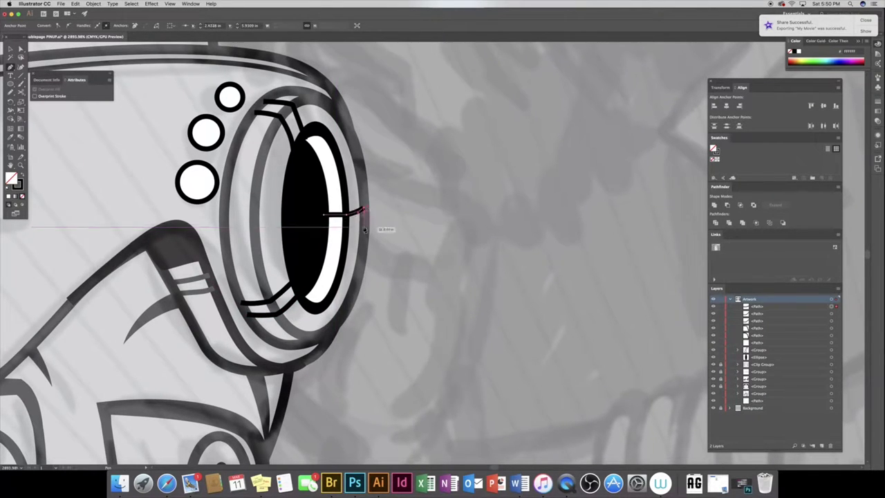
{"action": "left_click", "coordinate": [342, 237], "text": "super"}
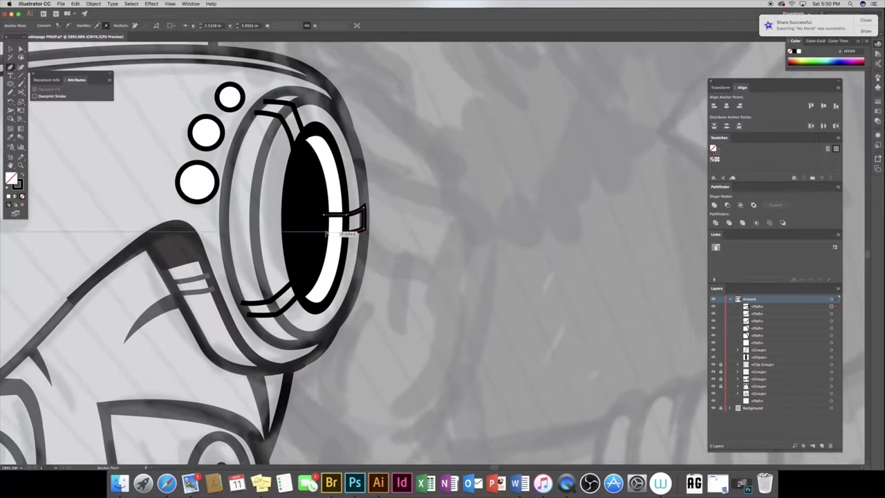
Zoom out to see the whole character and select the dark goggle window shape
{"action": "key", "text": "z"}
{"action": "mouse_move", "coordinate": [247, 285]}
{"action": "left_mouse_down"}
{"action": "mouse_move", "coordinate": [113, 195]}
{"action": "mouse_move", "coordinate": [179, 159]}
{"action": "left_mouse_up"}
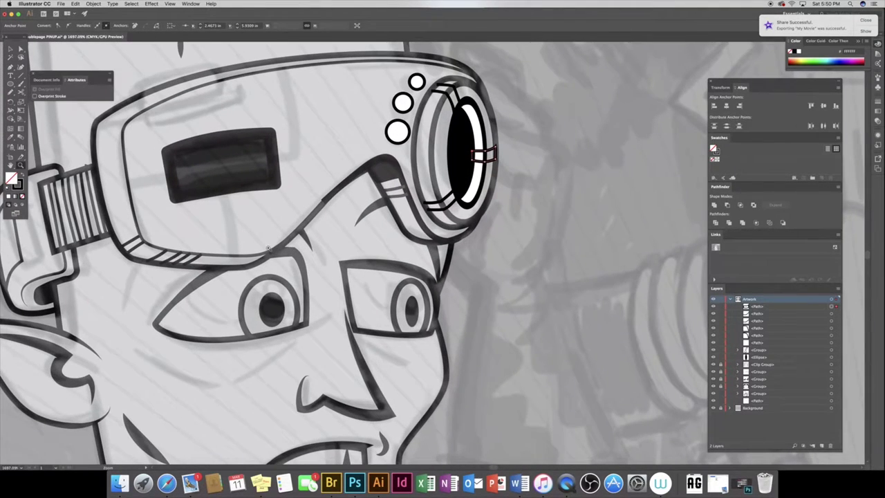
{"action": "key", "text": "a"}
{"action": "left_click", "coordinate": [179, 160]}
{"action": "left_click", "coordinate": [93, 3]}
Offset the goggle window, merge it with its offset, and make it a black outline
{"action": "left_click", "coordinate": [118, 138]}
{"action": "left_click", "coordinate": [464, 282]}
{"action": "left_click", "coordinate": [715, 204]}
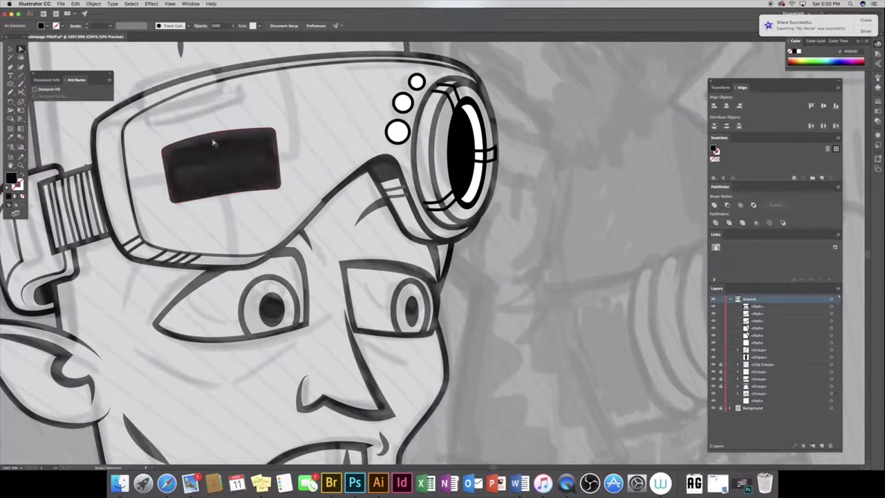
{"action": "key", "text": "v"}
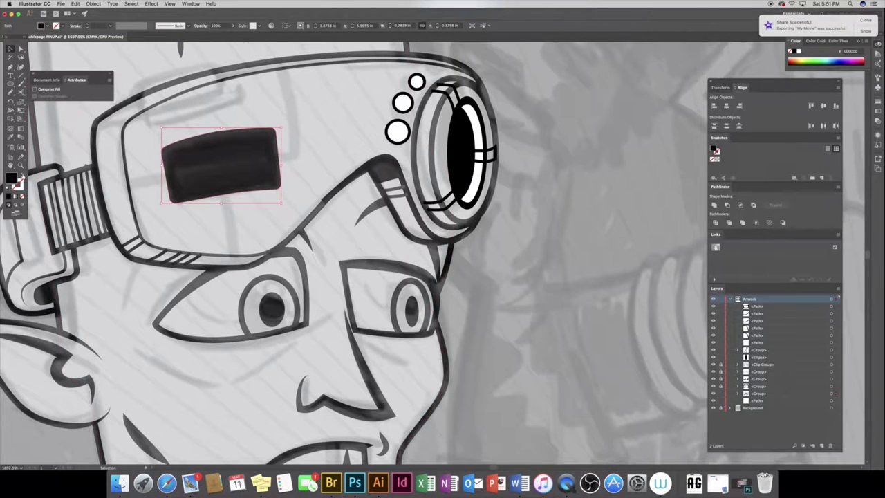
{"action": "left_click", "coordinate": [22, 175]}
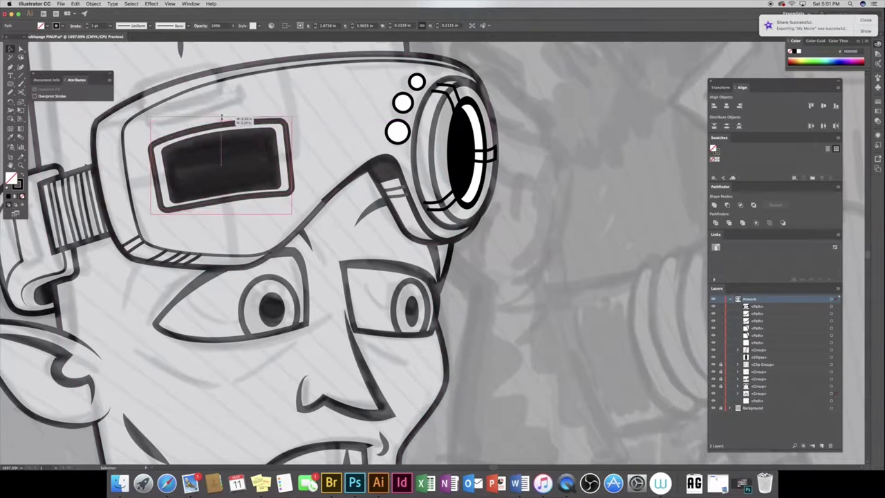
Draw circuit lines from the goggle strap and along the top edge to the window
{"action": "key", "text": "p"}
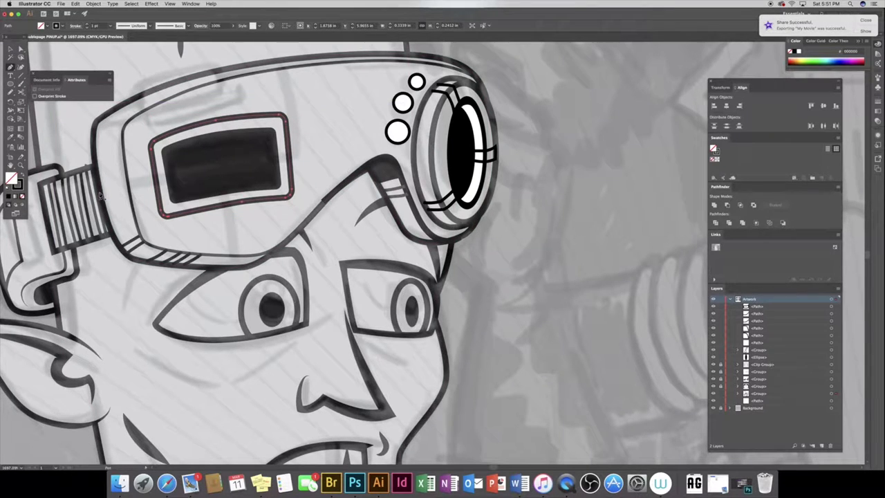
{"action": "left_click", "coordinate": [101, 192]}
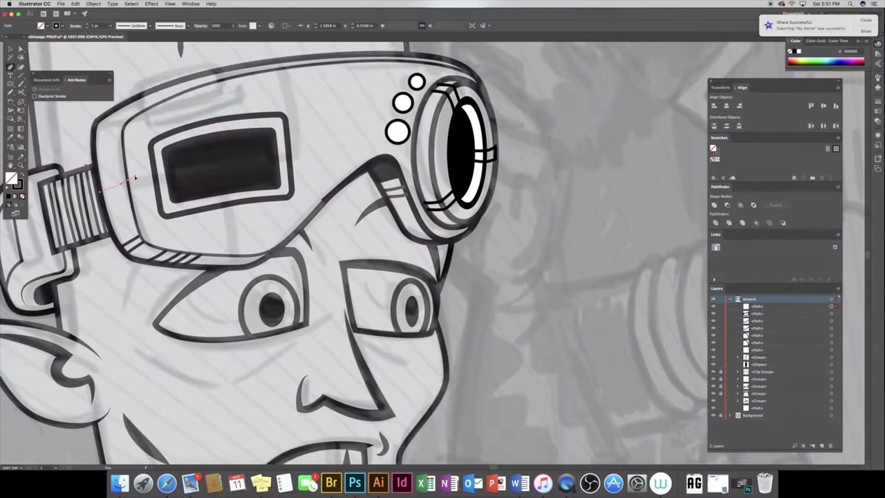
{"action": "left_click", "coordinate": [154, 173]}
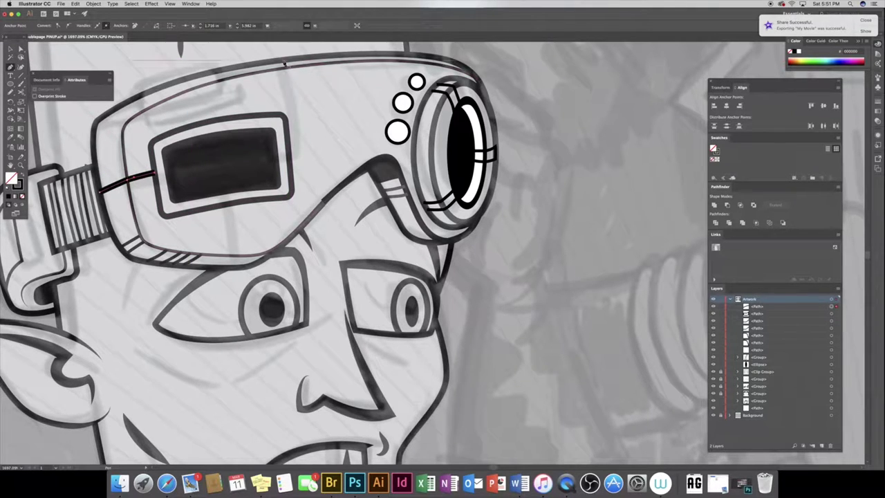
{"action": "key", "text": "Escape"}
{"action": "left_click_drag", "start_coordinate": [310, 68], "coordinate": [321, 70]}
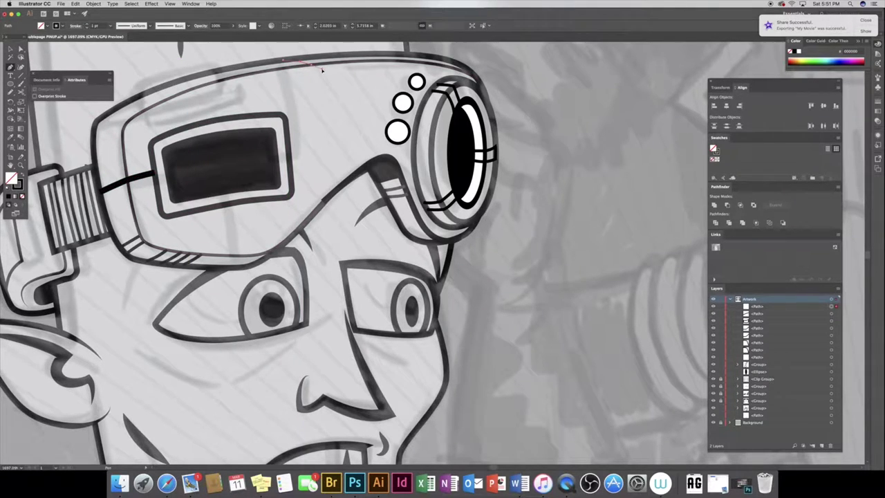
{"action": "left_click", "coordinate": [319, 159]}
{"action": "left_click", "coordinate": [289, 165]}
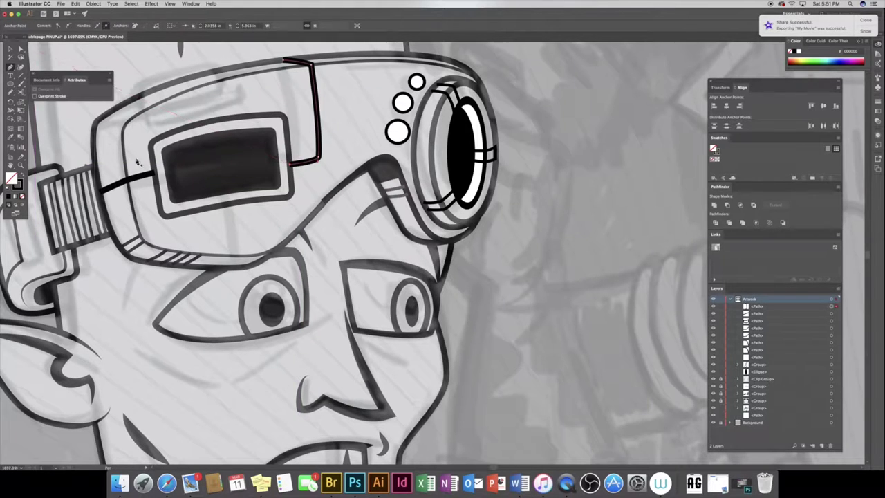
{"action": "key", "text": "Escape"}
Draw the vertical circuit line down to the lower rim, then marquee-select the circuit lines
{"action": "left_click", "coordinate": [230, 202]}
{"action": "left_click", "coordinate": [234, 257]}
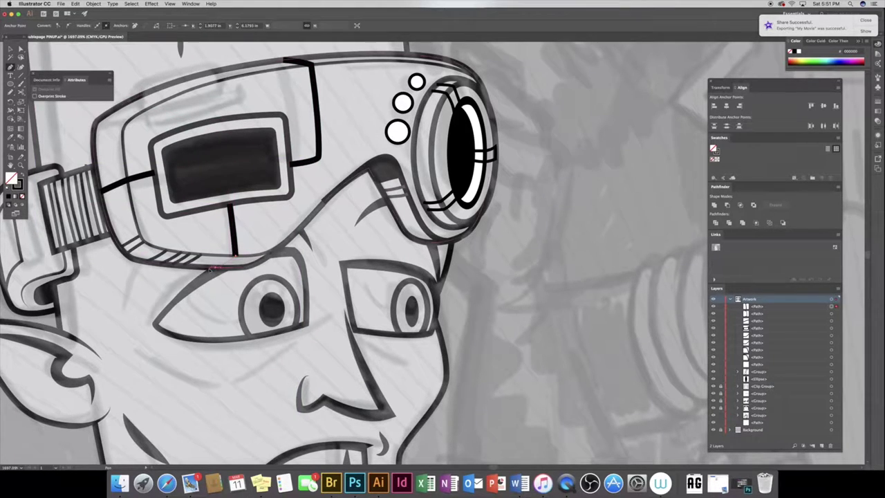
{"action": "key", "text": "a"}
{"action": "key", "text": "ctrl+a"}
{"action": "key", "text": "v"}
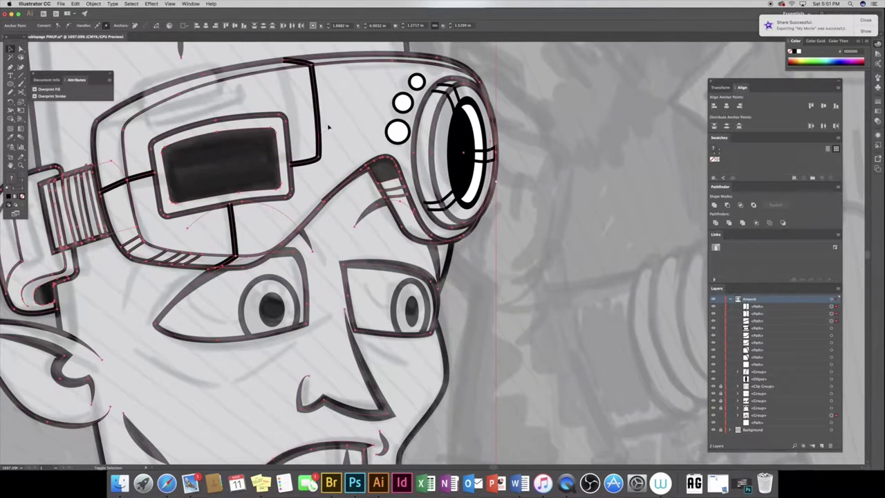
{"action": "left_click_drag", "start_coordinate": [180, 131], "coordinate": [134, 73]}
{"action": "scroll", "coordinate": [100, 25], "scroll_direction": "up", "scroll_amount": 1}
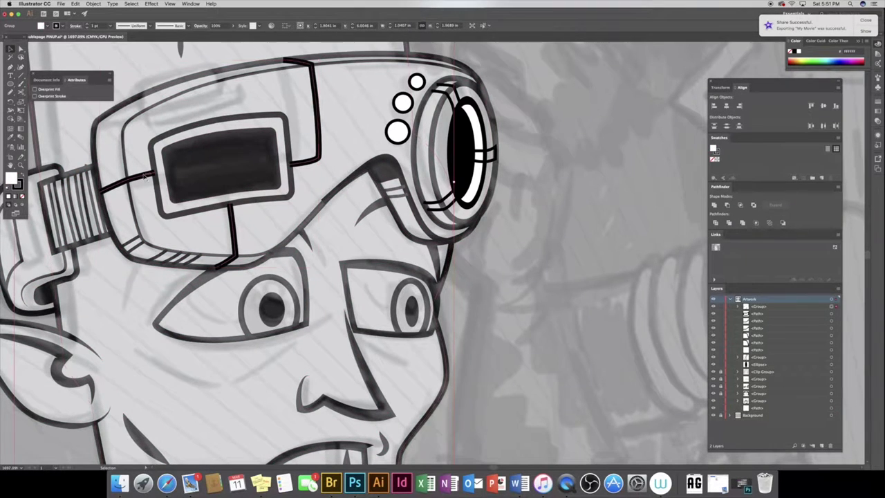
Expand the stroked circuit lines into shapes and swap their fill to none
{"action": "left_click", "coordinate": [93, 3]}
{"action": "left_click", "coordinate": [111, 76]}
{"action": "left_click", "coordinate": [464, 282]}
{"action": "key", "text": "shift+x"}
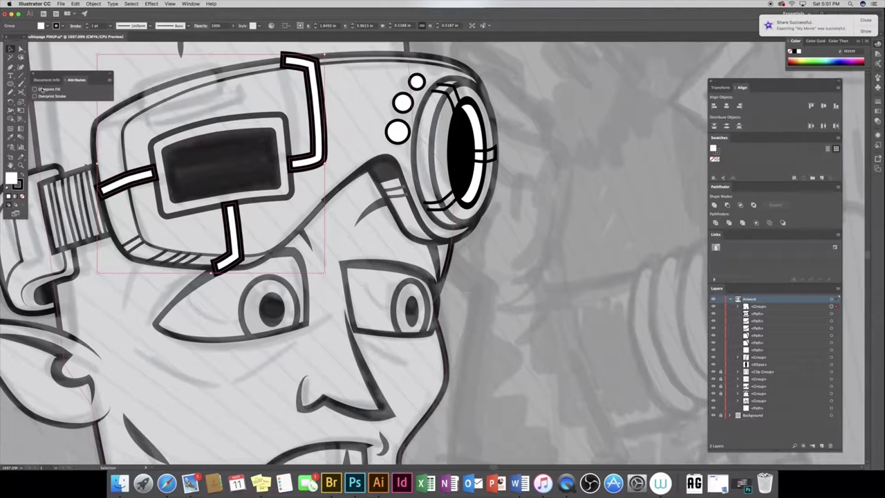
{"action": "key", "text": "slash"}
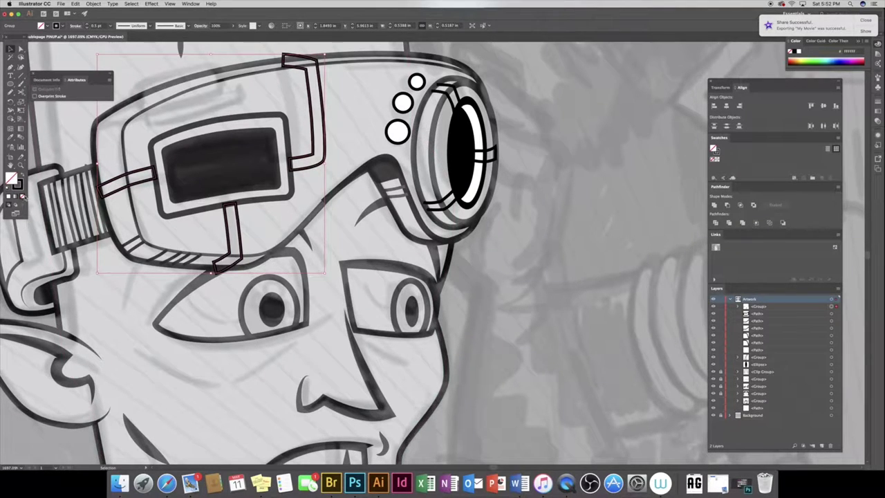
Adjust the corner anchors of the upper circuit shape and the bridge piece below the visor
{"action": "key", "text": "p"}
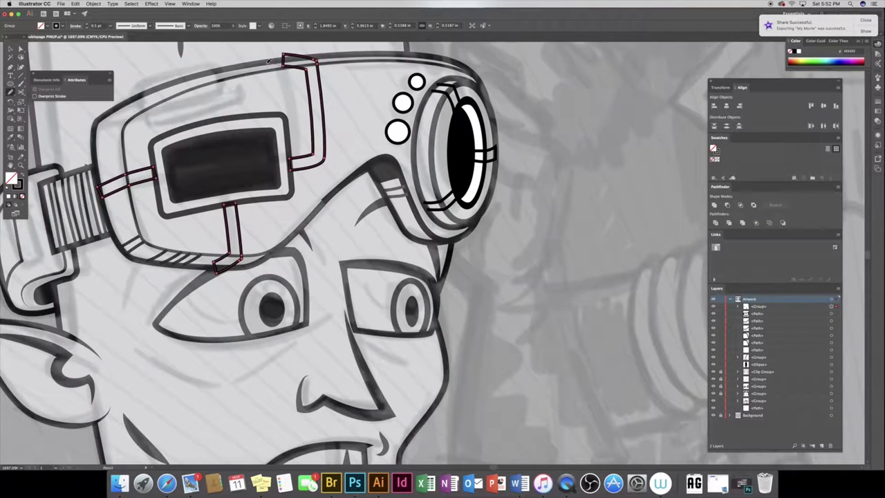
{"action": "left_click", "coordinate": [283, 57]}
{"action": "left_click", "coordinate": [228, 235]}
{"action": "left_click_drag", "start_coordinate": [216, 268], "coordinate": [207, 265]}
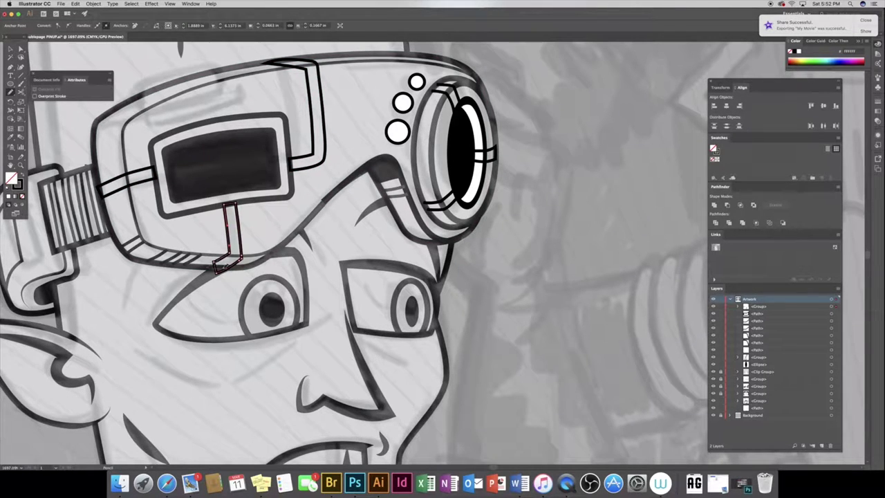
Zoom out to the whole head and select all the goggle artwork
{"action": "left_click", "coordinate": [21, 164]}
{"action": "mouse_move", "coordinate": [228, 208]}
{"action": "left_mouse_down"}
{"action": "mouse_move", "coordinate": [284, 259]}
{"action": "mouse_move", "coordinate": [297, 258]}
{"action": "left_mouse_up"}
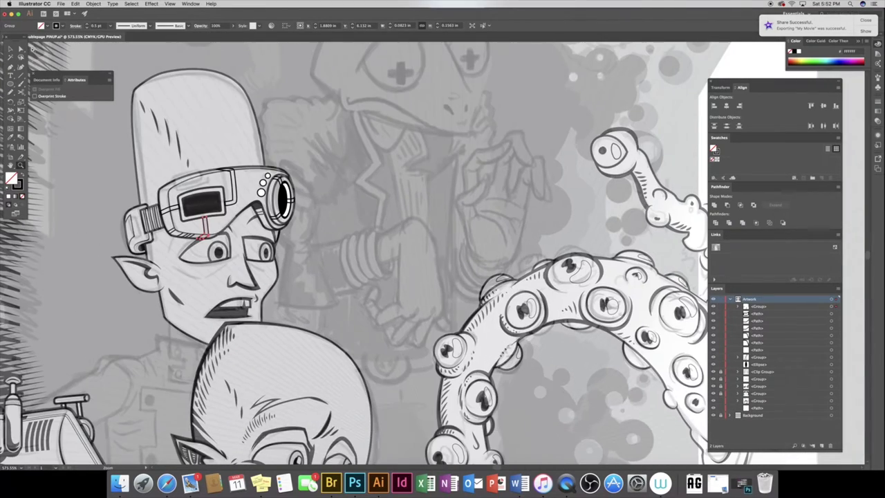
{"action": "key", "text": "v"}
{"action": "left_click_drag", "start_coordinate": [832, 313], "coordinate": [832, 353]}
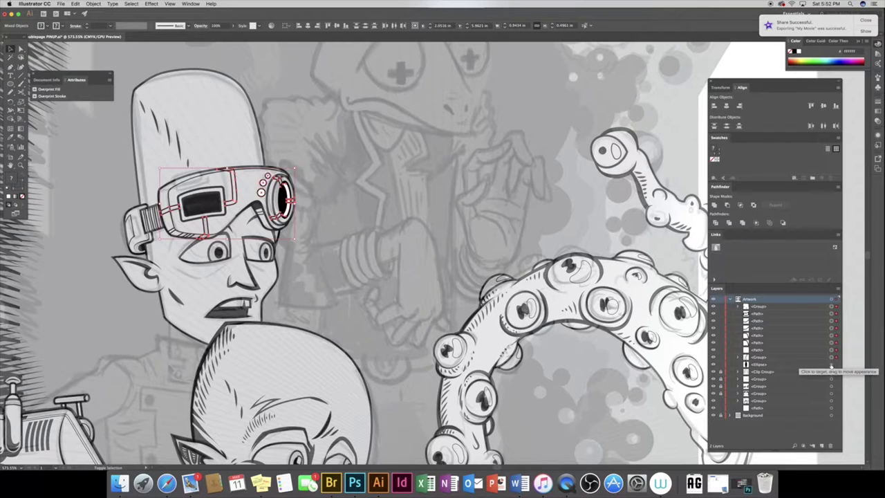
Group the selected goggle paths together with the strap
{"action": "key", "text": "ctrl+g"}
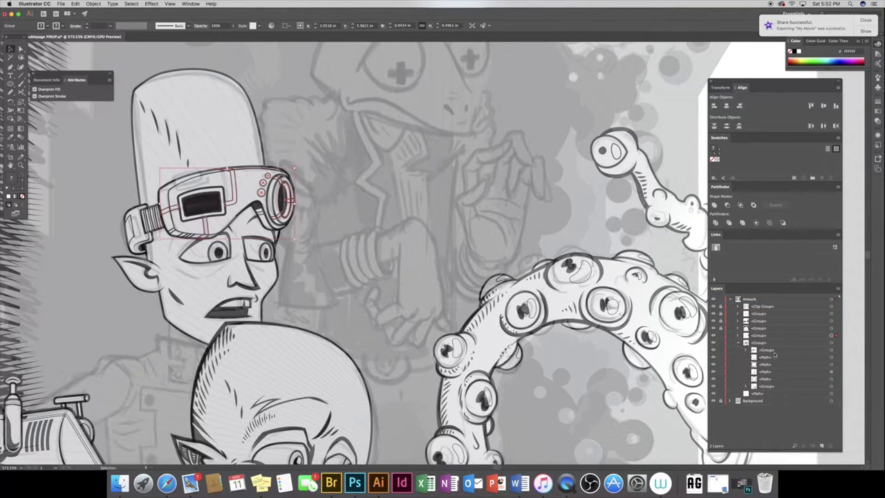
{"action": "left_click", "coordinate": [832, 351]}
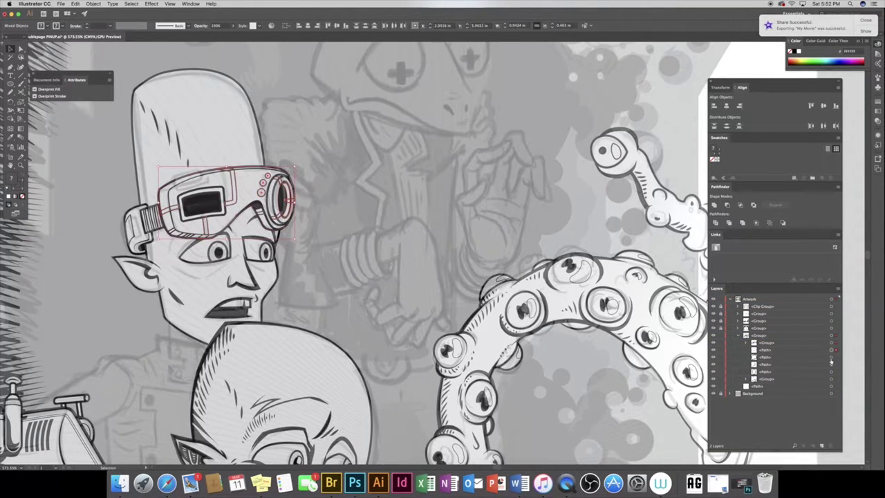
{"action": "left_click", "coordinate": [832, 357], "text": "shift"}
{"action": "left_click", "coordinate": [832, 364], "text": "shift"}
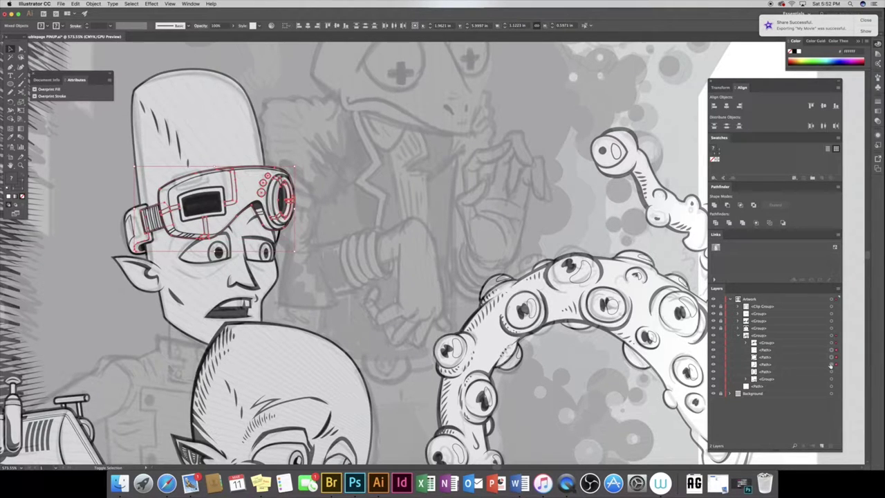
{"action": "key", "text": "ctrl+7"}
{"action": "key", "text": "Return"}
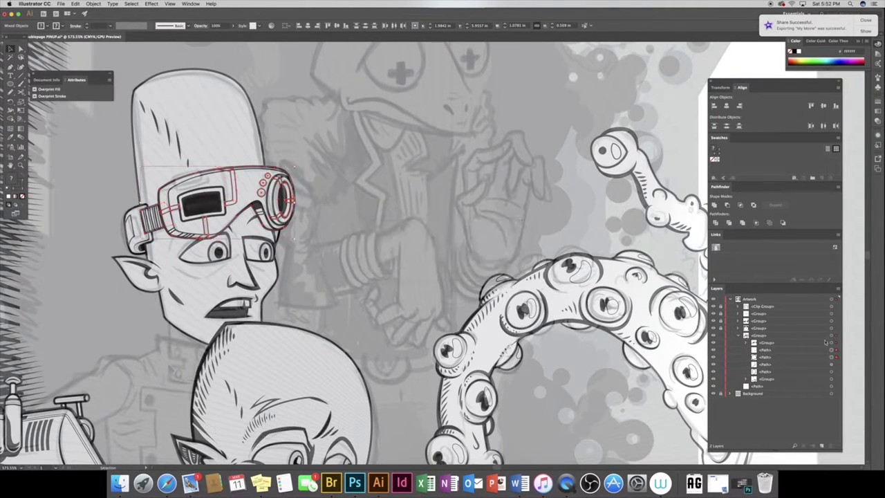
{"action": "key", "text": "ctrl+g"}
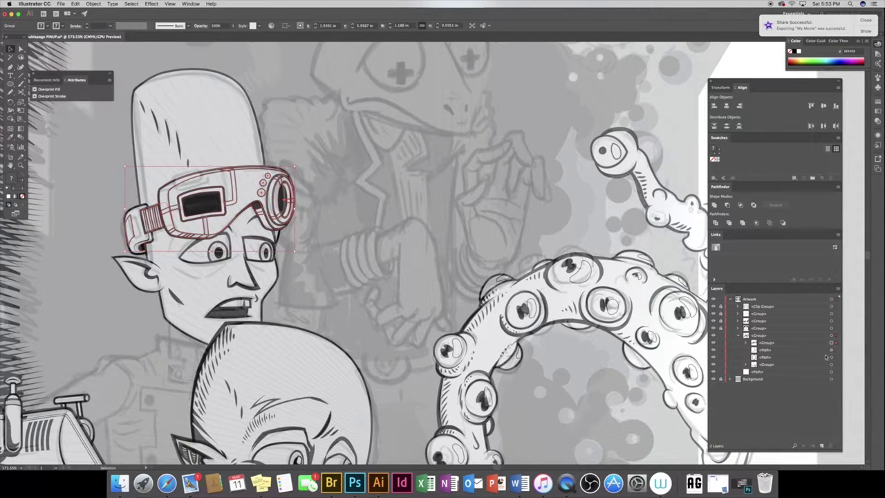
Expand the goggle group, move a path into it, and group the three strap pieces
{"action": "left_click", "coordinate": [746, 343]}
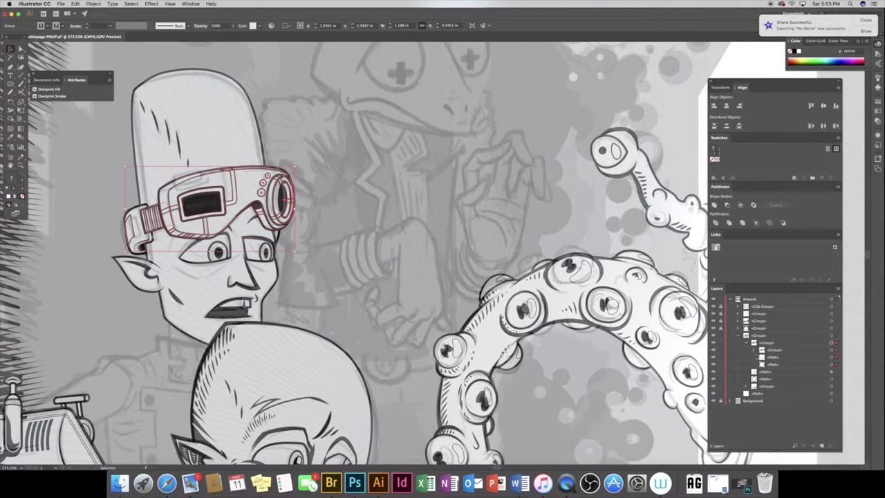
{"action": "left_click_drag", "start_coordinate": [760, 357], "coordinate": [760, 384]}
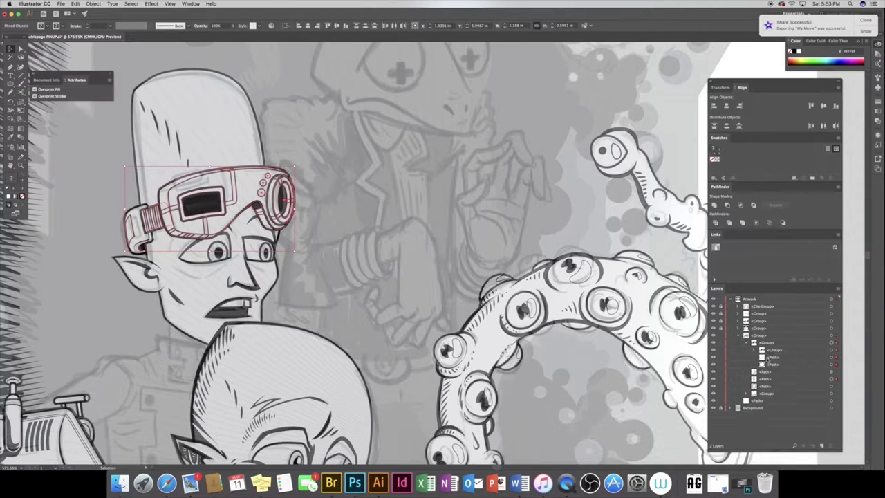
{"action": "left_click", "coordinate": [834, 365]}
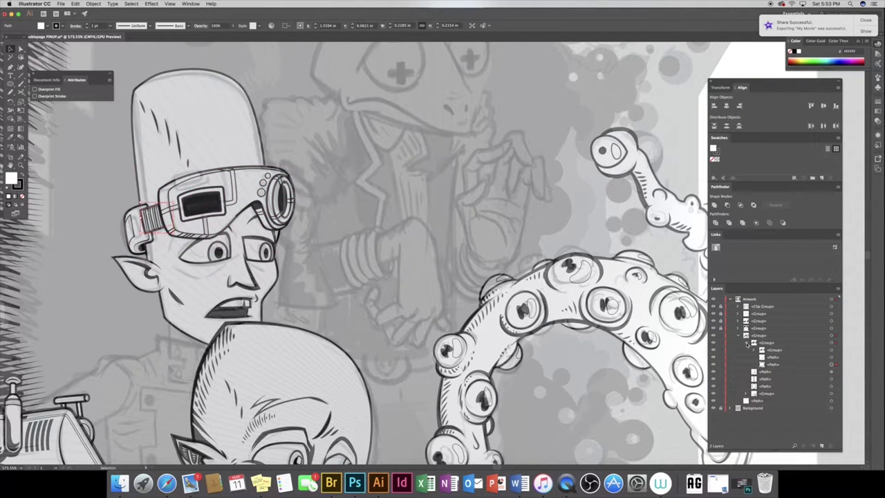
{"action": "left_click", "coordinate": [747, 343]}
{"action": "left_click", "coordinate": [832, 371]}
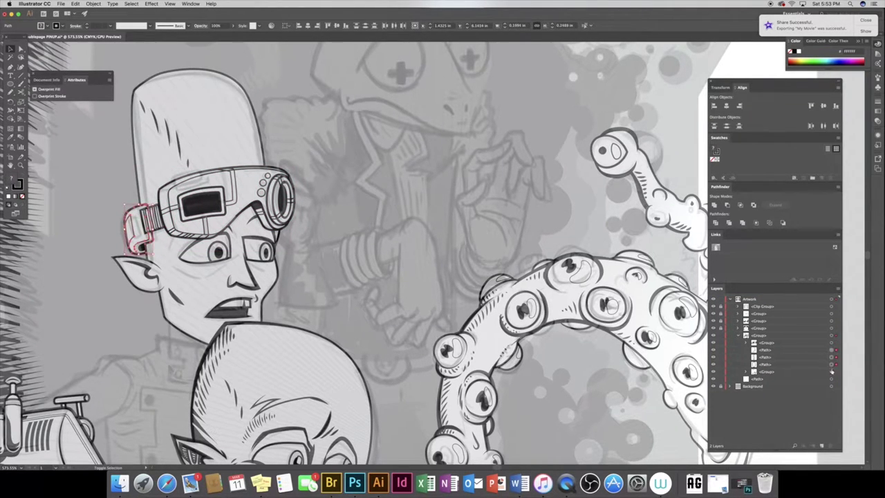
{"action": "key", "text": "super+g"}
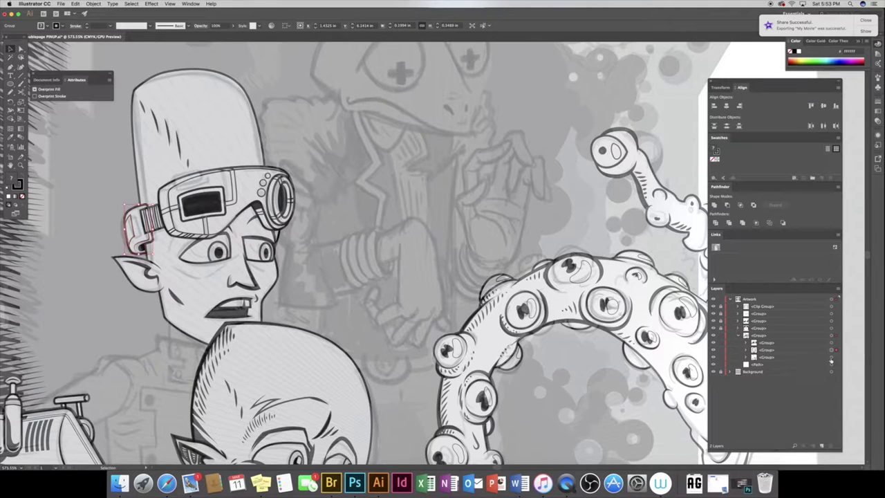
Group the remaining loose path with the strap group and deselect everything
{"action": "left_click", "coordinate": [832, 364]}
{"action": "left_click", "coordinate": [831, 358], "text": "shift"}
{"action": "key", "text": "super+g"}
{"action": "left_click", "coordinate": [304, 202]}
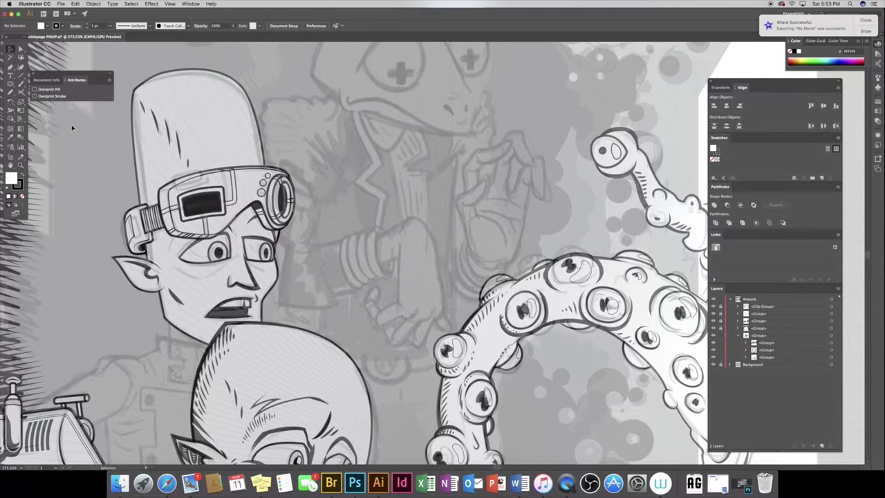
Pencil a black-filled shadow down the hat's side and move it behind the line art
{"action": "left_click", "coordinate": [10, 91]}
{"action": "left_click_drag", "start_coordinate": [148, 137], "coordinate": [174, 241]}
{"action": "left_click_drag", "start_coordinate": [144, 161], "coordinate": [139, 139]}
{"action": "key", "text": "shift+x"}
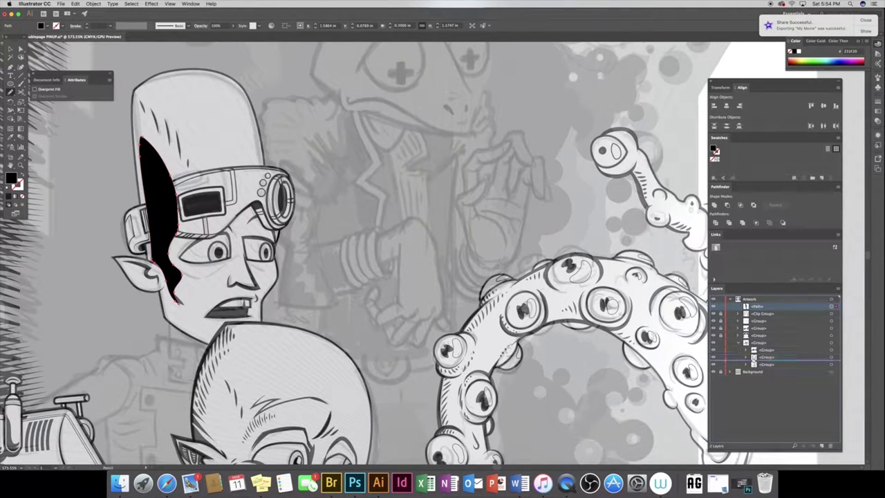
{"action": "left_click_drag", "start_coordinate": [757, 341], "coordinate": [761, 357]}
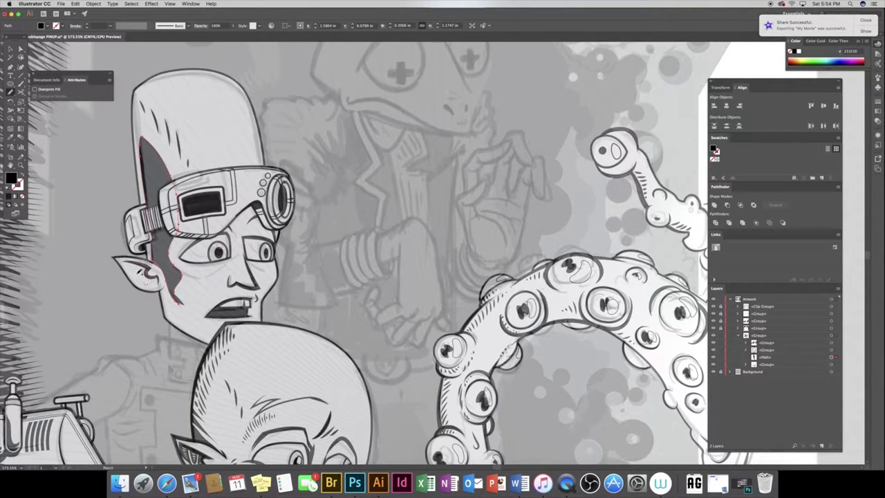
Add black shadow shapes inside the ear, below the eye and under the goggles, each behind the line art
{"action": "left_click_drag", "start_coordinate": [142, 264], "coordinate": [140, 266]}
{"action": "key", "text": "shift+x"}
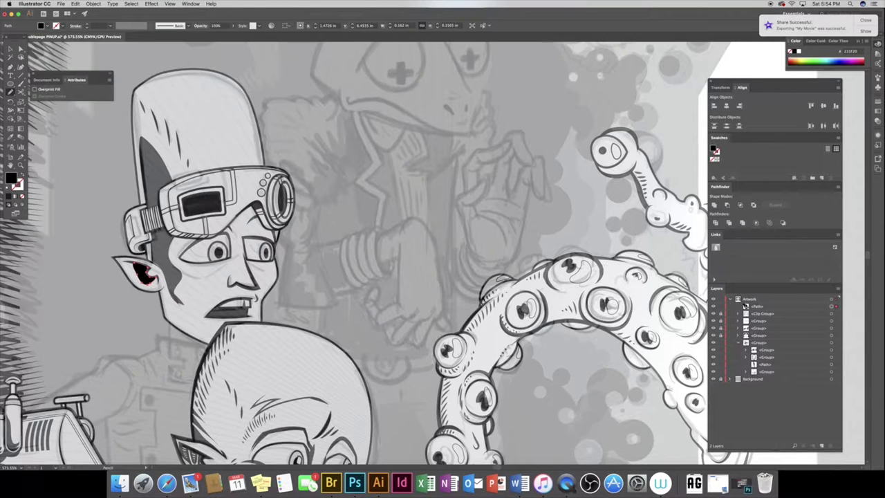
{"action": "left_click_drag", "start_coordinate": [757, 307], "coordinate": [760, 357]}
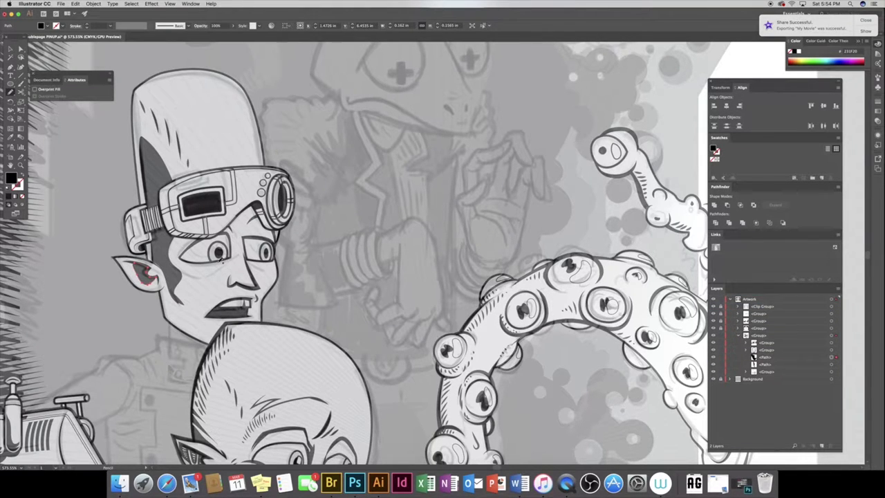
{"action": "left_click_drag", "start_coordinate": [234, 258], "coordinate": [226, 267]}
{"action": "key", "text": "shift+x"}
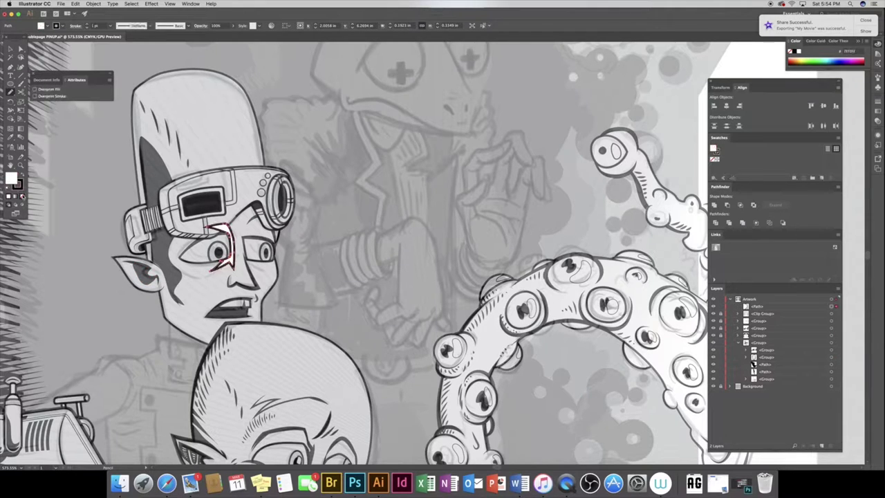
{"action": "left_click_drag", "start_coordinate": [746, 307], "coordinate": [749, 361]}
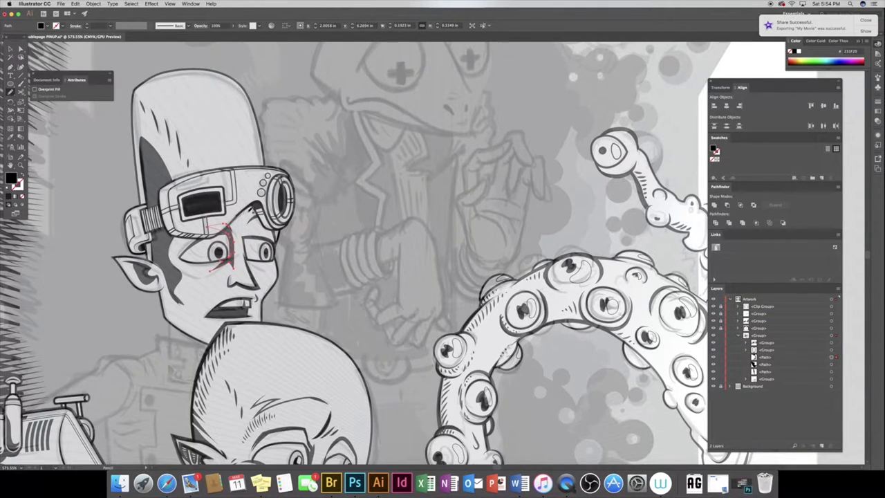
{"action": "left_click_drag", "start_coordinate": [232, 211], "coordinate": [274, 231]}
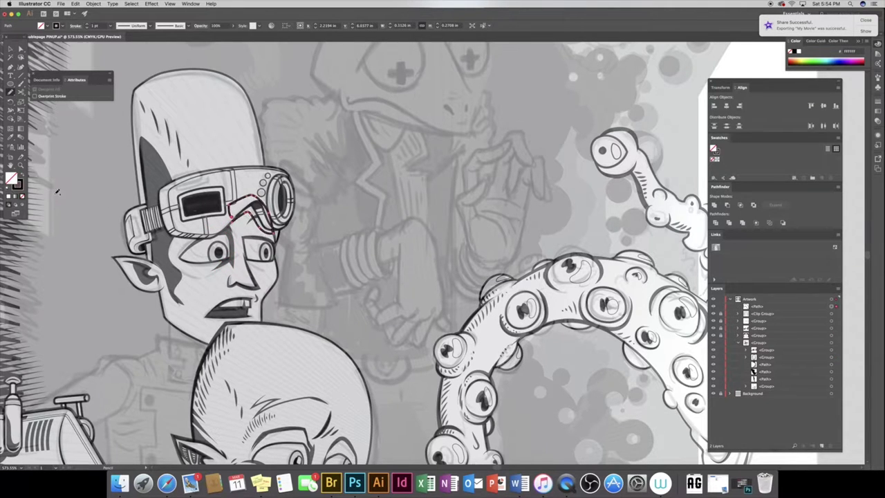
{"action": "key", "text": "shift+x"}
{"action": "left_click_drag", "start_coordinate": [747, 306], "coordinate": [751, 364]}
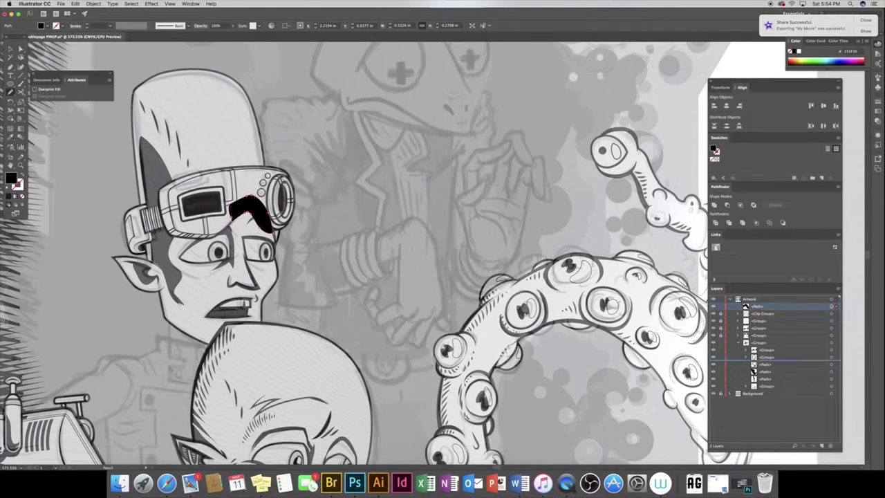
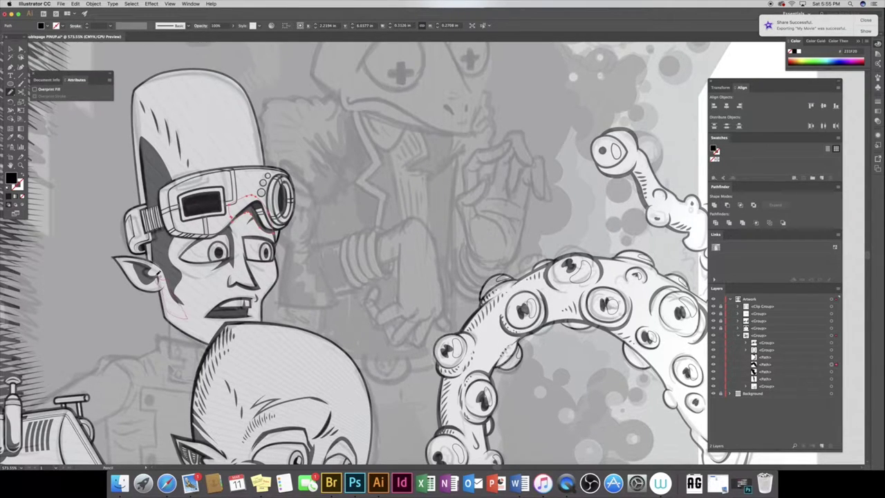
Fill the cheek and hat-edge shadow shapes black and place them behind the line art
{"action": "key", "text": "shift+x"}
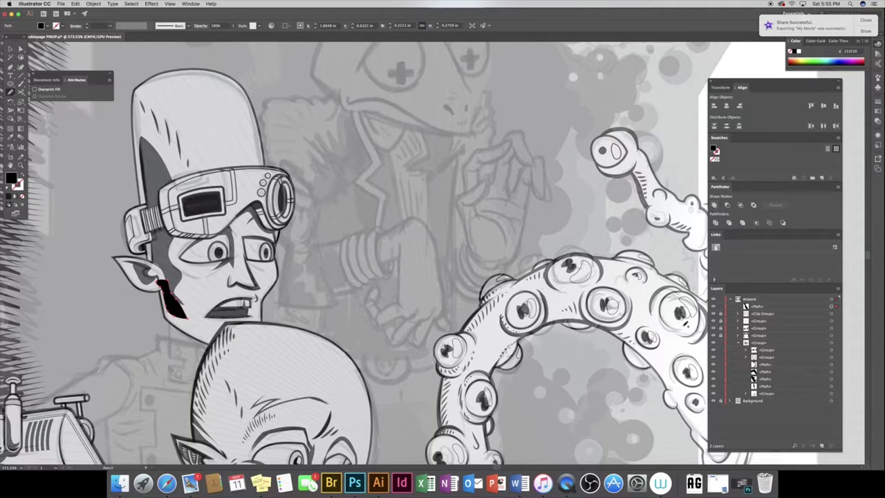
{"action": "left_click_drag", "start_coordinate": [758, 306], "coordinate": [754, 360]}
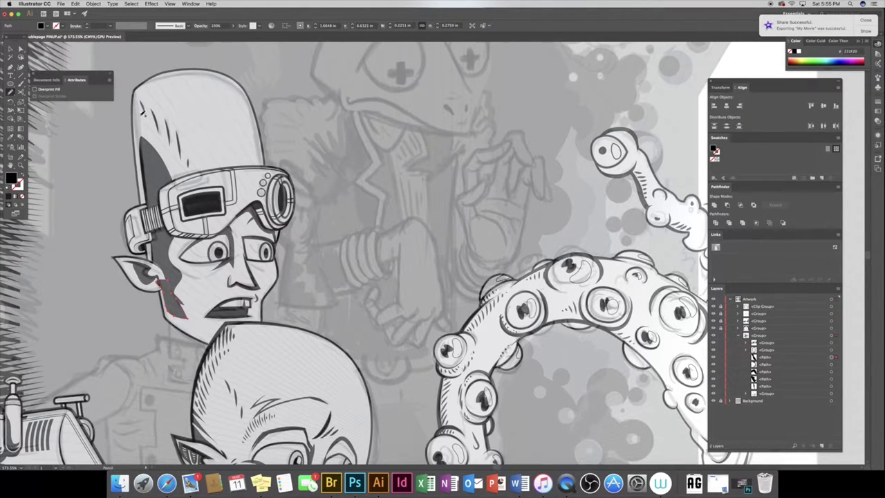
{"action": "mouse_move", "coordinate": [147, 87]}
{"action": "left_mouse_down"}
{"action": "mouse_move", "coordinate": [155, 119]}
{"action": "mouse_move", "coordinate": [163, 78]}
{"action": "left_mouse_up"}
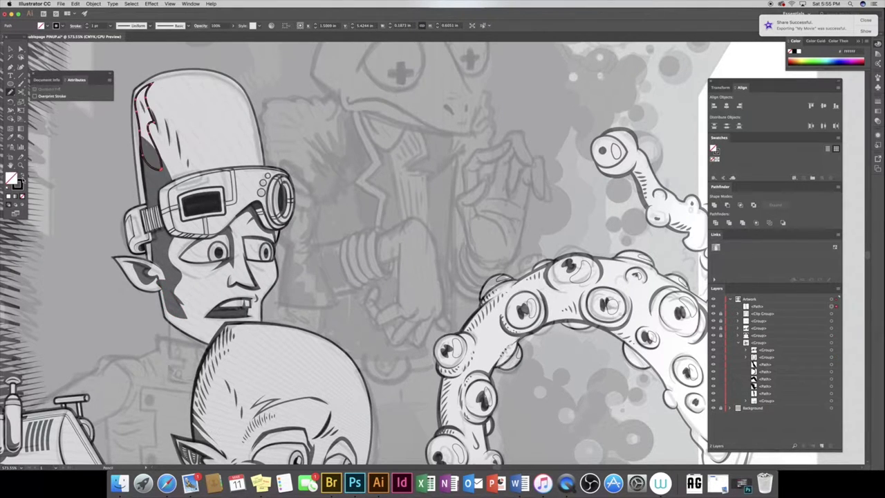
{"action": "key", "text": "shift+x"}
{"action": "key", "text": "ctrl+bracketleft"}
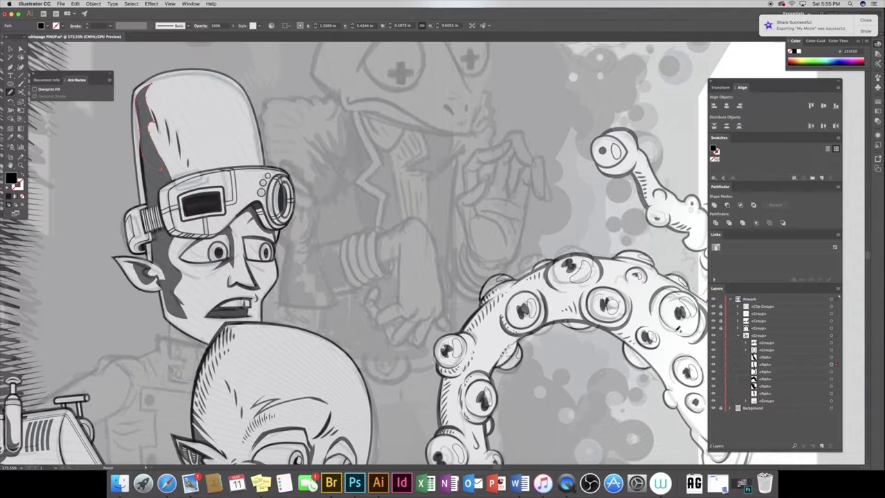
Group the face shadow shapes together and deselect everything
{"action": "left_click", "coordinate": [833, 378], "text": "shift"}
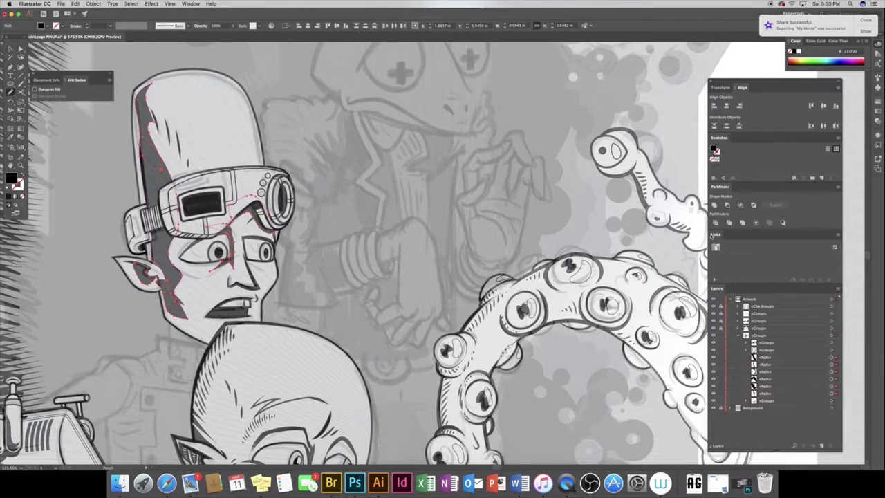
{"action": "key", "text": "ctrl+g"}
{"action": "key", "text": "ctrl+shift+a"}
{"action": "scroll", "coordinate": [225, 182], "scroll_direction": "down", "scroll_amount": 3}
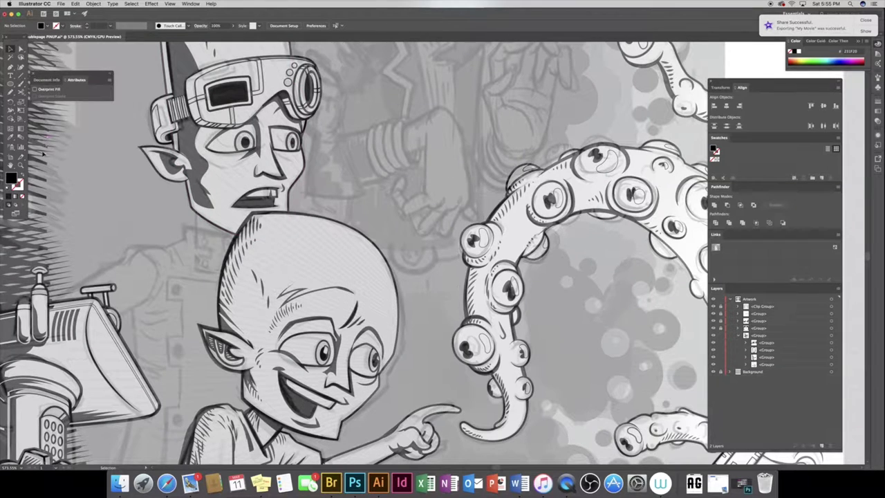
Give the head outline a tapered width profile and cut it with Scissors on the right
{"action": "left_click", "coordinate": [21, 48]}
{"action": "left_click", "coordinate": [249, 225]}
{"action": "scroll", "coordinate": [249, 225], "scroll_direction": "up", "scroll_amount": 3}
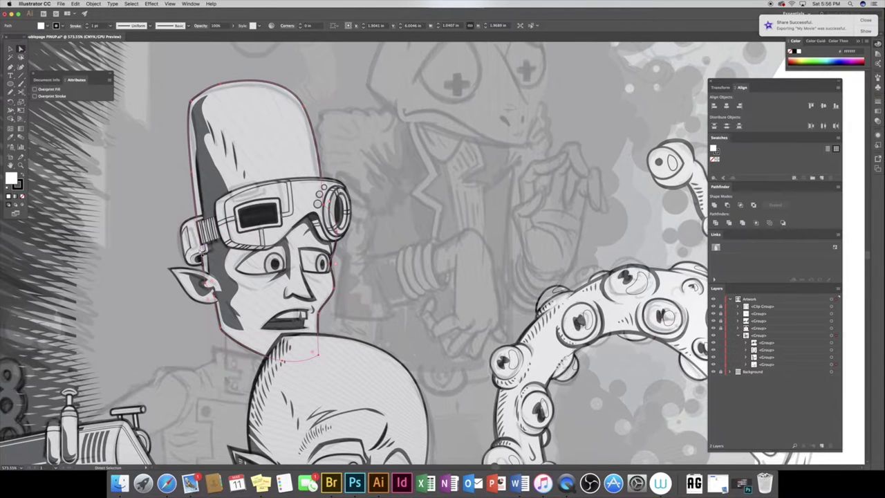
{"action": "left_click", "coordinate": [755, 365]}
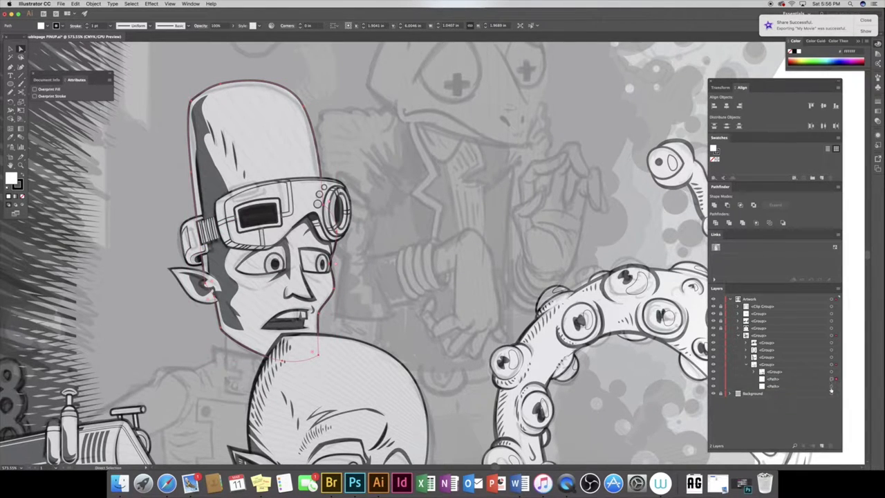
{"action": "left_click", "coordinate": [142, 26]}
{"action": "left_click", "coordinate": [128, 43]}
{"action": "key", "text": "c"}
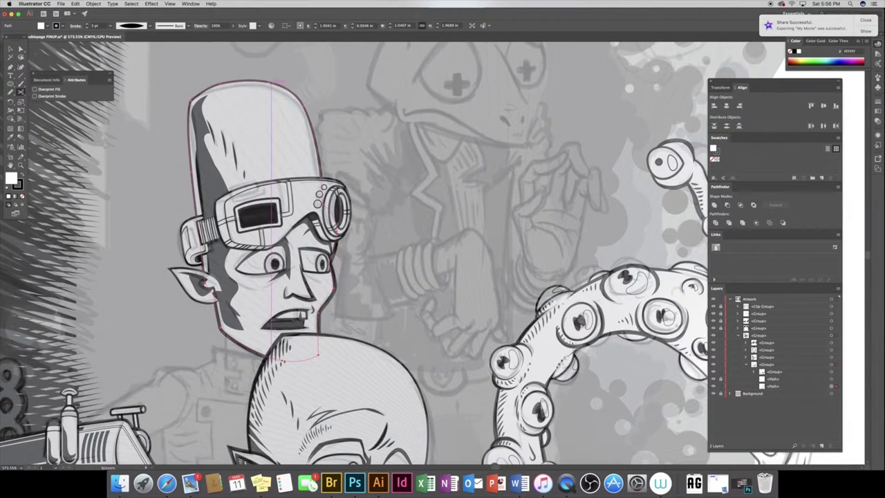
{"action": "left_click", "coordinate": [272, 82]}
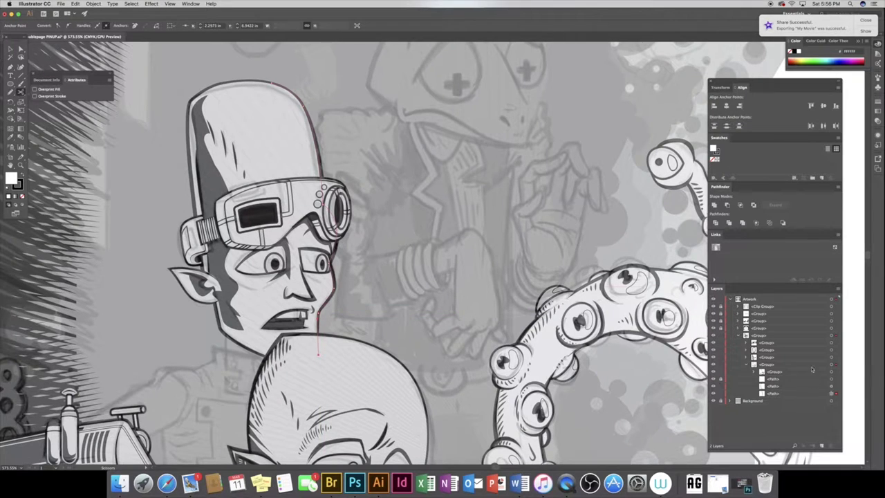
Inspect the ear and goggle strap outlines individually, then deselect them
{"action": "key", "text": "v"}
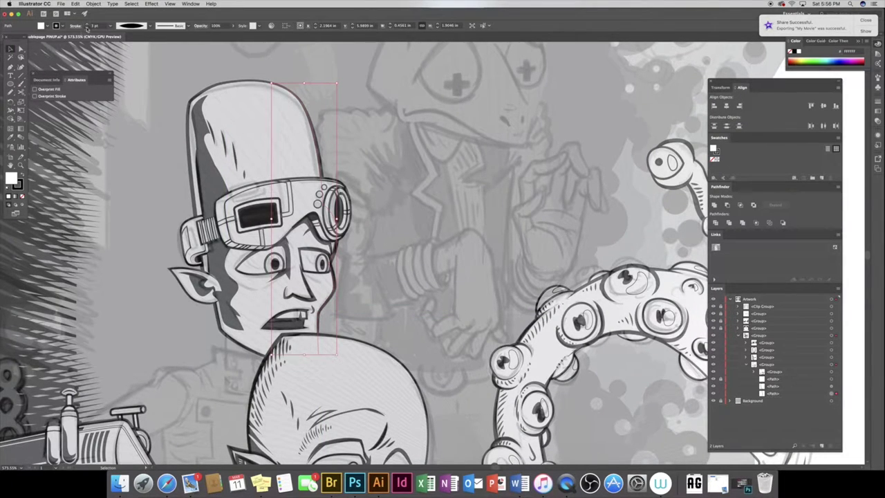
{"action": "left_click", "coordinate": [121, 186]}
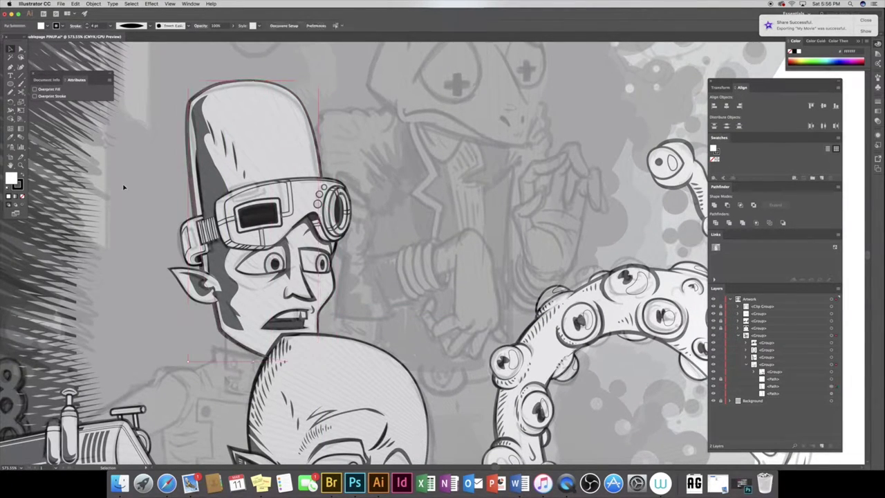
{"action": "key", "text": "a"}
{"action": "left_click", "coordinate": [188, 284]}
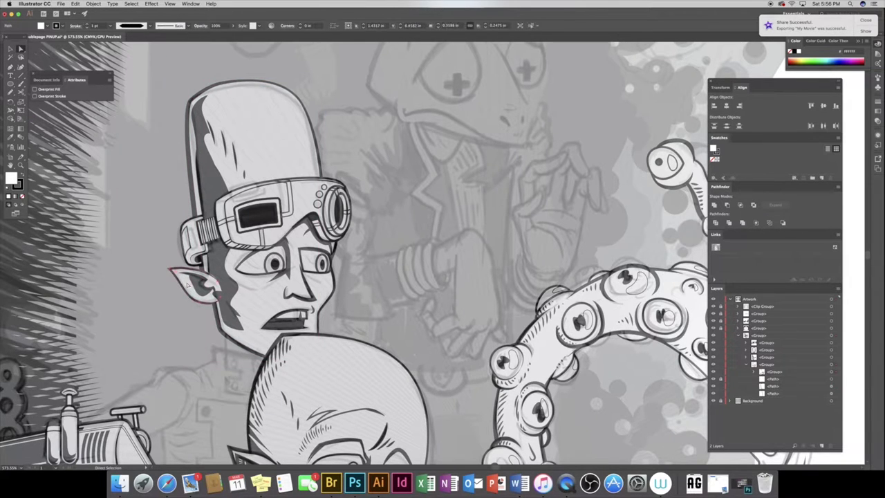
{"action": "left_click", "coordinate": [118, 254]}
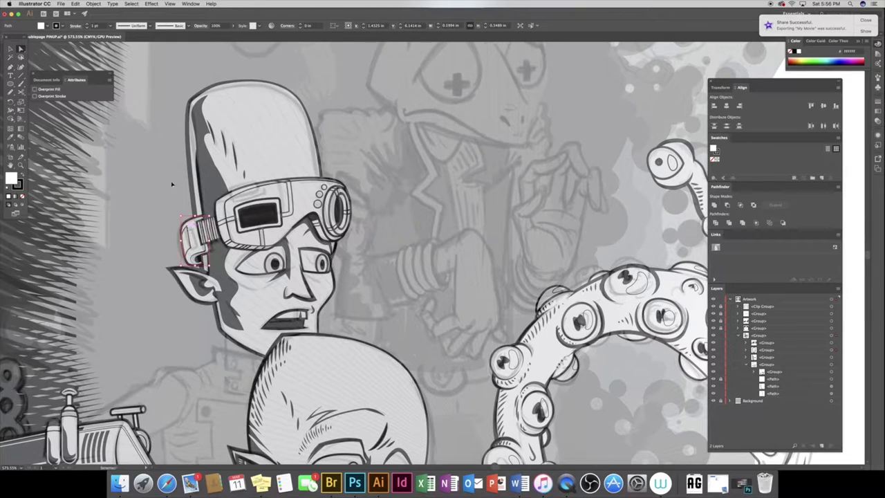
{"action": "left_click", "coordinate": [188, 238]}
{"action": "left_click", "coordinate": [144, 245]}
{"action": "key", "text": "b"}
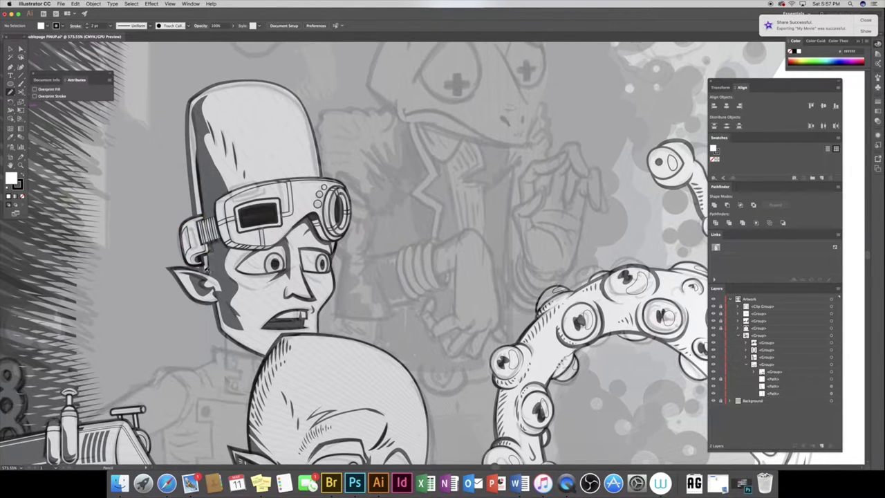
Paint a dark stroke down the head's left side behind the goggle strap and zoom in
{"action": "left_click_drag", "start_coordinate": [201, 166], "coordinate": [208, 273]}
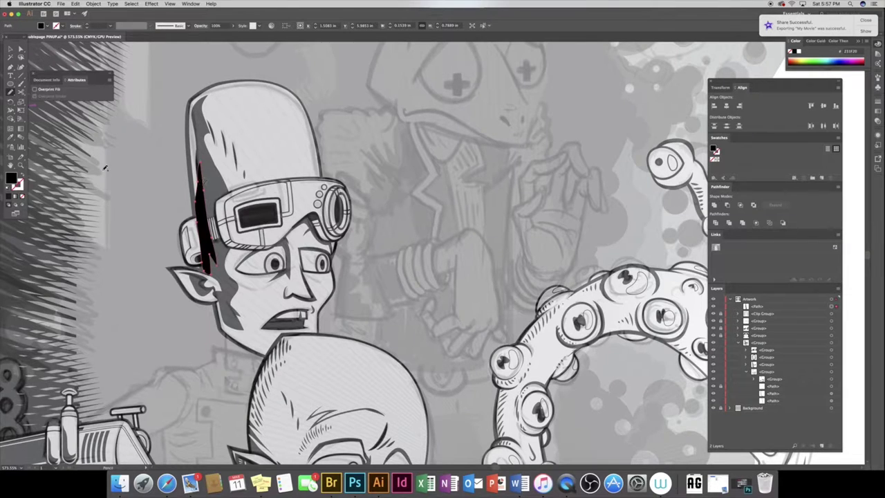
{"action": "key", "text": "ctrl+bracketleft"}
{"action": "key", "text": "ctrl+bracketleft"}
{"action": "key", "text": "ctrl+bracketleft"}
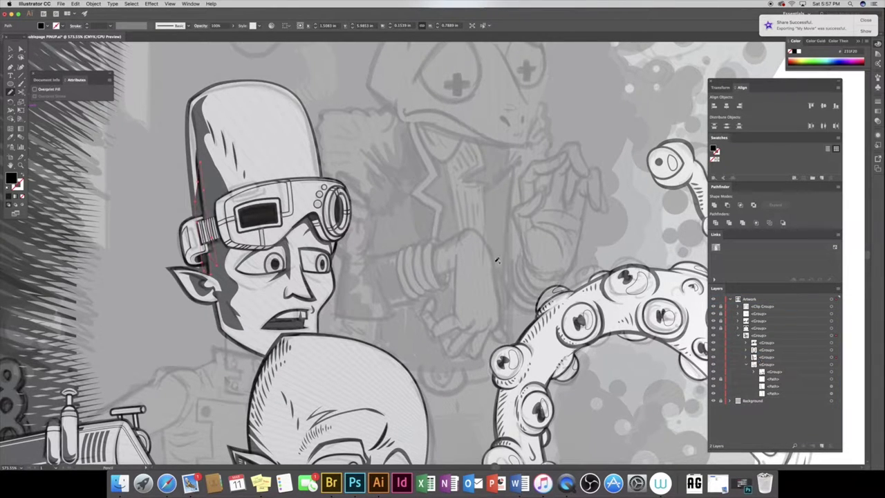
{"action": "scroll", "coordinate": [275, 320], "scroll_direction": "down", "scroll_amount": 3}
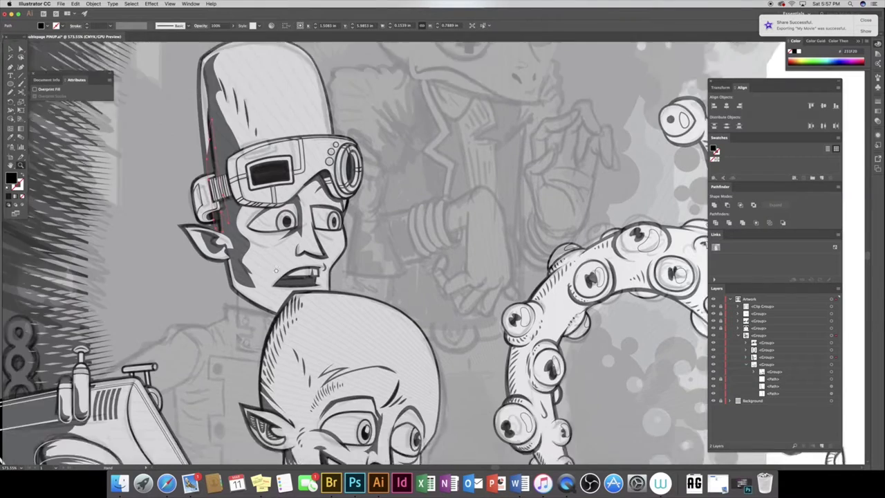
{"action": "scroll", "coordinate": [275, 271], "scroll_direction": "down", "scroll_amount": 2}
{"action": "scroll", "coordinate": [271, 317], "scroll_direction": "up", "scroll_amount": 2}
{"action": "left_click", "coordinate": [272, 317]}
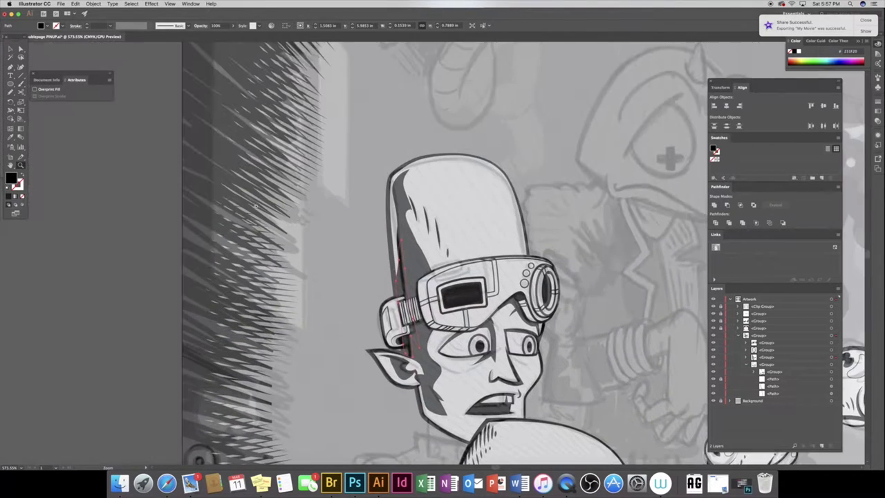
{"action": "key", "text": "ctrl+equal"}
{"action": "scroll", "coordinate": [443, 252], "scroll_direction": "right", "scroll_amount": 2}
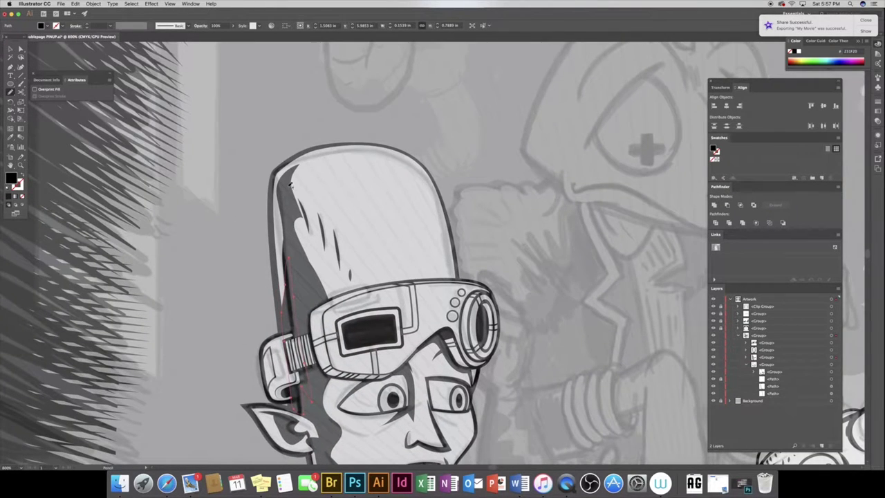
With default colours, brush short black hatch strokes on the hat's upper-left edge
{"action": "left_click_drag", "start_coordinate": [303, 167], "coordinate": [296, 185]}
{"action": "left_click", "coordinate": [7, 187]}
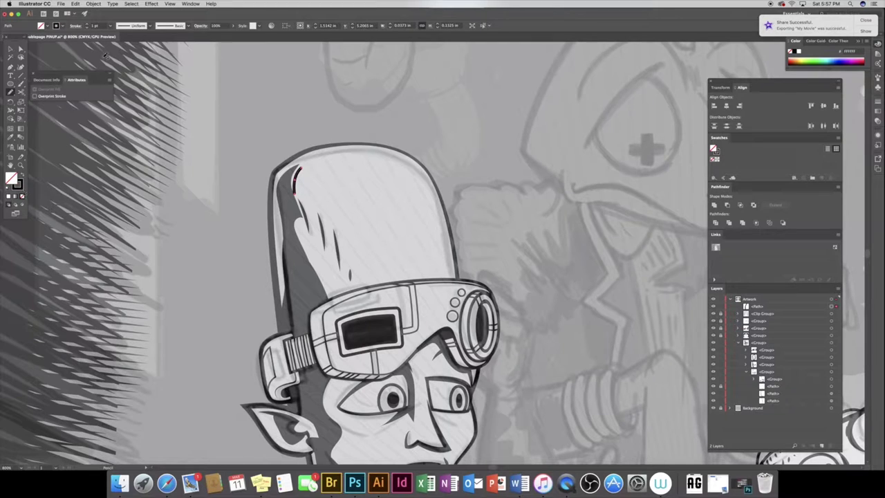
{"action": "left_click_drag", "start_coordinate": [302, 174], "coordinate": [319, 222]}
{"action": "mouse_move", "coordinate": [315, 190]}
{"action": "left_mouse_down"}
{"action": "mouse_move", "coordinate": [324, 224]}
{"action": "mouse_move", "coordinate": [332, 218]}
{"action": "left_mouse_up"}
{"action": "left_click_drag", "start_coordinate": [333, 231], "coordinate": [340, 248]}
{"action": "left_click_drag", "start_coordinate": [298, 213], "coordinate": [309, 252]}
{"action": "mouse_move", "coordinate": [310, 222]}
{"action": "left_mouse_down"}
{"action": "mouse_move", "coordinate": [313, 265]}
{"action": "mouse_move", "coordinate": [330, 297]}
{"action": "left_mouse_up"}
{"action": "mouse_move", "coordinate": [323, 267]}
{"action": "left_mouse_down"}
{"action": "mouse_move", "coordinate": [340, 317]}
{"action": "mouse_move", "coordinate": [321, 187]}
{"action": "left_mouse_up"}
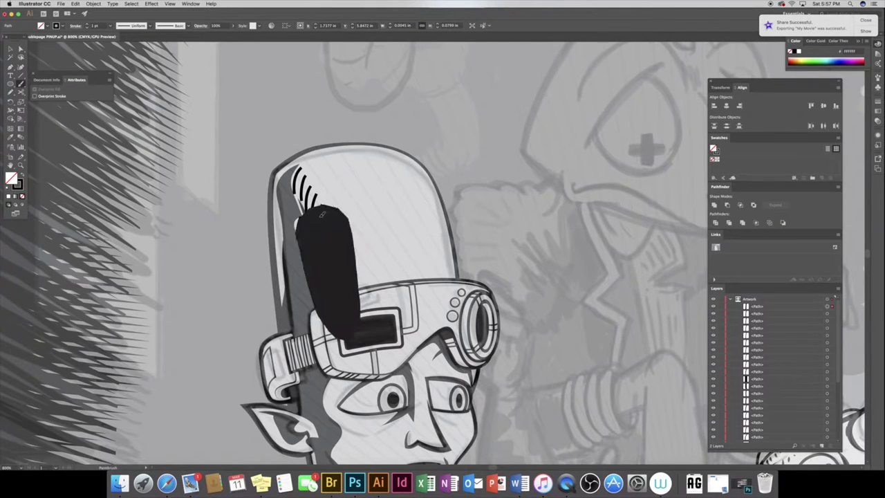
{"action": "key", "text": "super+z"}
Hatch the cheek below the eye and the jaw, then select the new strokes
{"action": "scroll", "coordinate": [336, 229], "scroll_direction": "down", "scroll_amount": 5}
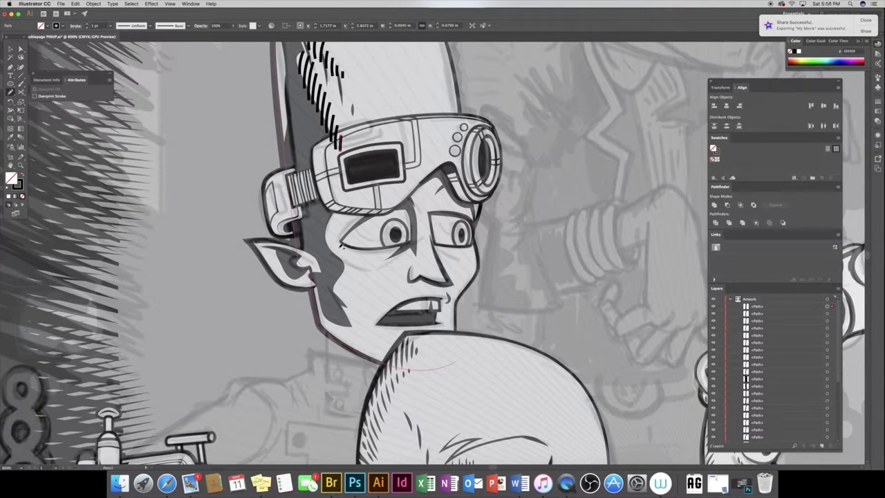
{"action": "mouse_move", "coordinate": [333, 269]}
{"action": "left_mouse_down"}
{"action": "mouse_move", "coordinate": [351, 279]}
{"action": "mouse_move", "coordinate": [371, 269]}
{"action": "left_mouse_up"}
{"action": "left_click_drag", "start_coordinate": [318, 232], "coordinate": [367, 268]}
{"action": "mouse_move", "coordinate": [328, 293]}
{"action": "left_mouse_down"}
{"action": "mouse_move", "coordinate": [348, 303]}
{"action": "mouse_move", "coordinate": [353, 331]}
{"action": "left_mouse_up"}
{"action": "left_click_drag", "start_coordinate": [328, 327], "coordinate": [350, 336]}
{"action": "left_click_drag", "start_coordinate": [827, 314], "coordinate": [828, 342]}
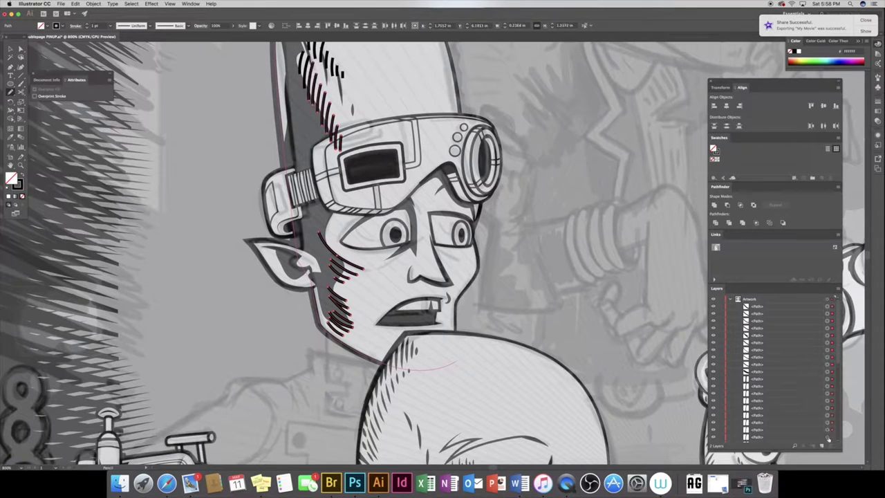
{"action": "scroll", "coordinate": [828, 387], "scroll_direction": "down", "scroll_amount": 2}
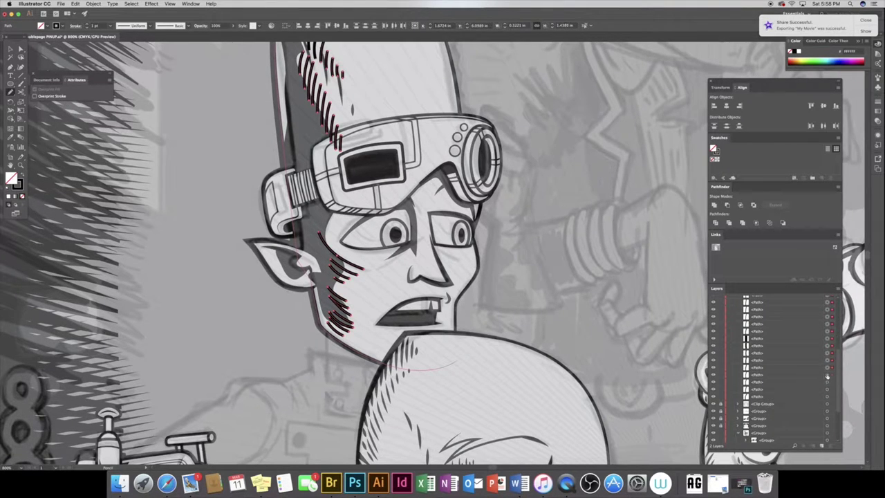
Group the cheek hatch strokes, taper their width profile, and move them into the artwork group
{"action": "key", "text": "ctrl+g"}
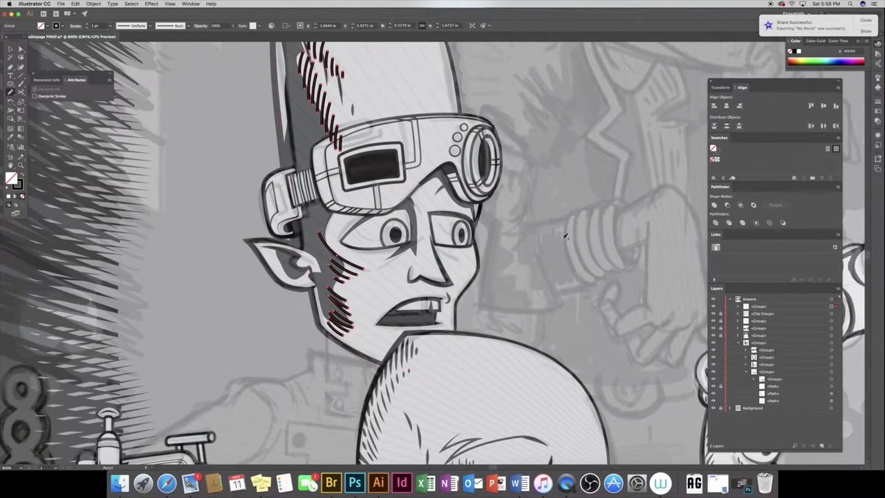
{"action": "left_click", "coordinate": [129, 26]}
{"action": "left_click", "coordinate": [131, 42]}
{"action": "scroll", "coordinate": [261, 192], "scroll_direction": "up", "scroll_amount": 3}
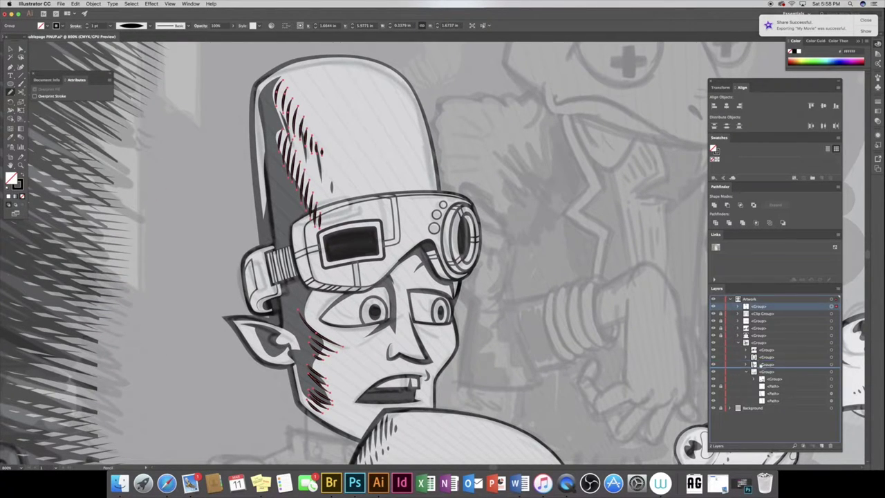
{"action": "left_click_drag", "start_coordinate": [754, 309], "coordinate": [761, 356]}
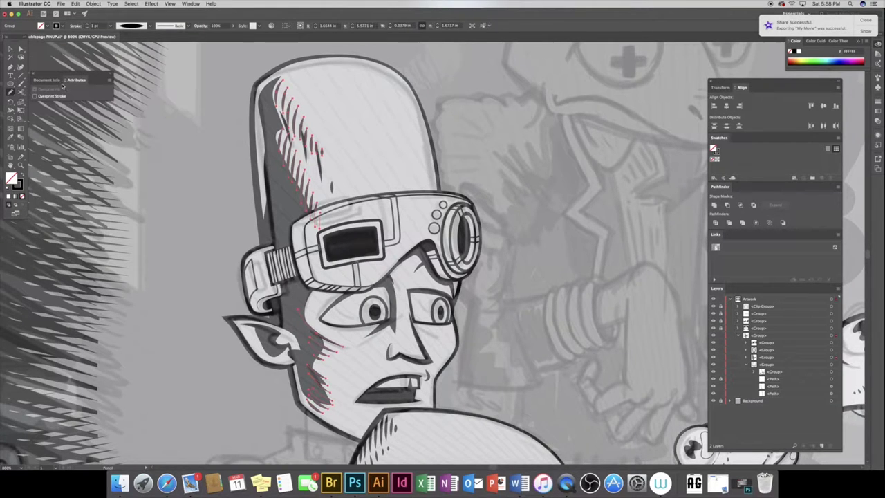
Draw hatch strokes along the hat's left edge, group them, and move them into the artwork group
{"action": "mouse_move", "coordinate": [266, 108]}
{"action": "left_mouse_down"}
{"action": "mouse_move", "coordinate": [257, 125]}
{"action": "mouse_move", "coordinate": [263, 222]}
{"action": "left_mouse_up"}
{"action": "left_click_drag", "start_coordinate": [826, 313], "coordinate": [828, 351]}
{"action": "key", "text": "super+g"}
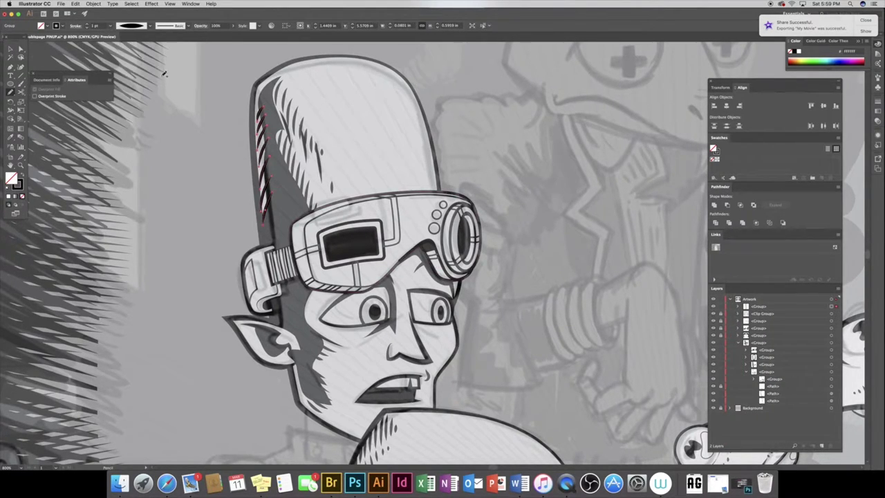
{"action": "left_click_drag", "start_coordinate": [759, 307], "coordinate": [768, 364]}
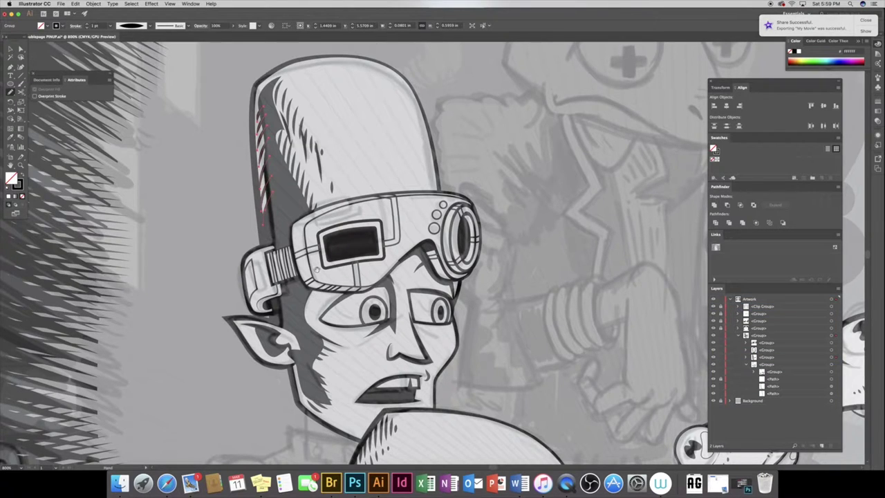
{"action": "scroll", "coordinate": [163, 187], "scroll_direction": "down", "scroll_amount": 5}
{"action": "scroll", "coordinate": [163, 187], "scroll_direction": "right", "scroll_amount": 3}
Draw a closed black-filled Pen shape along the goggle frame's left edge
{"action": "scroll", "coordinate": [271, 163], "scroll_direction": "up", "scroll_amount": 5}
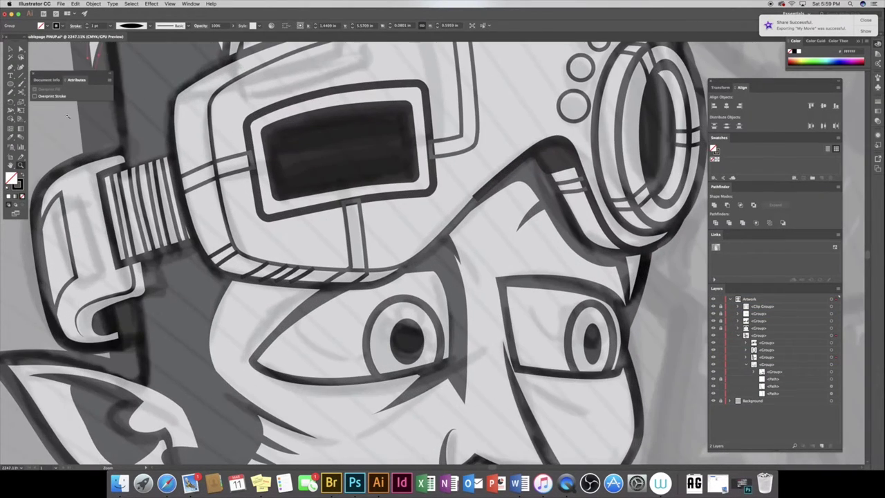
{"action": "scroll", "coordinate": [243, 158], "scroll_direction": "up", "scroll_amount": 2}
{"action": "scroll", "coordinate": [244, 157], "scroll_direction": "left", "scroll_amount": 1}
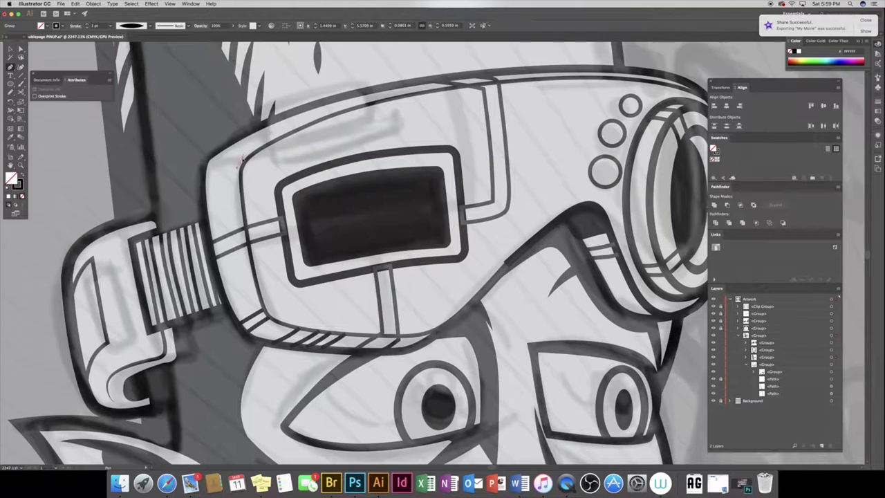
{"action": "left_click", "coordinate": [242, 159]}
{"action": "left_click_drag", "start_coordinate": [211, 168], "coordinate": [209, 173]}
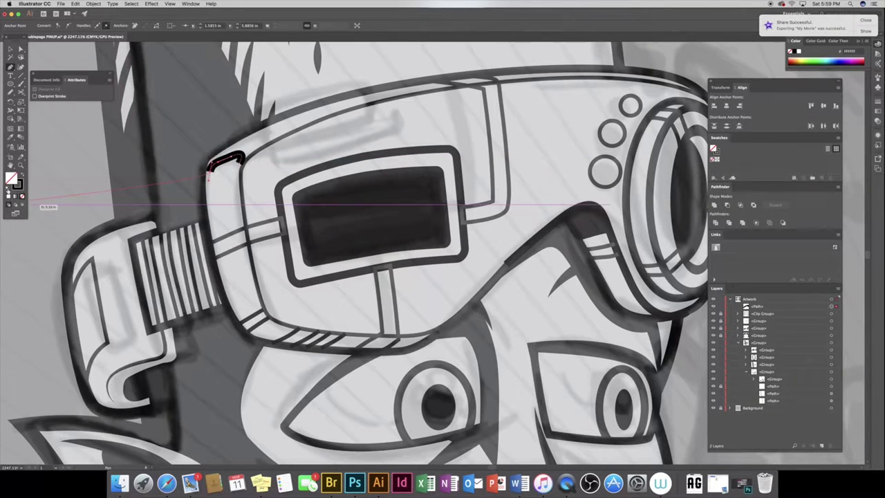
{"action": "key", "text": "shift+x"}
{"action": "left_click", "coordinate": [209, 174]}
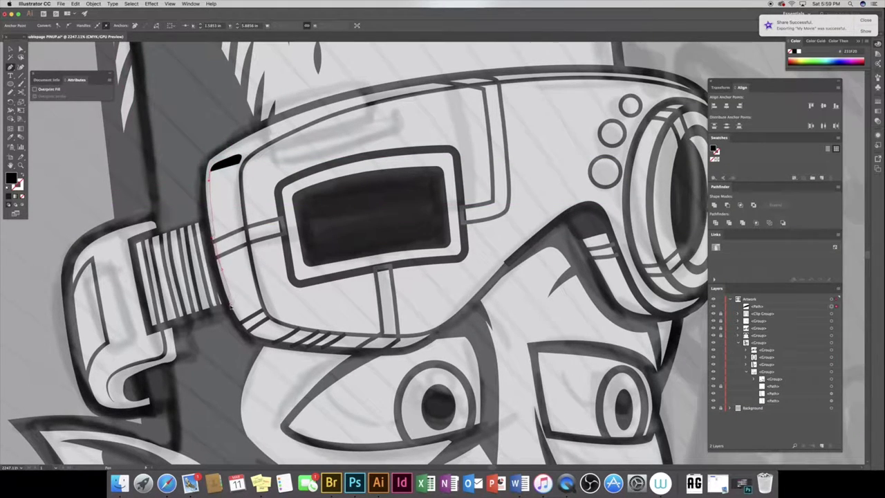
{"action": "left_click", "coordinate": [230, 305]}
{"action": "left_click_drag", "start_coordinate": [243, 320], "coordinate": [262, 313]}
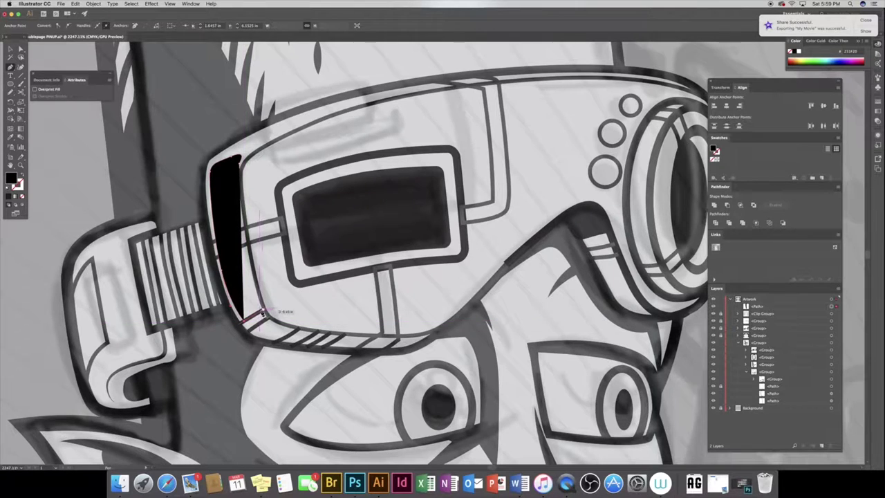
{"action": "left_click_drag", "start_coordinate": [237, 165], "coordinate": [238, 166]}
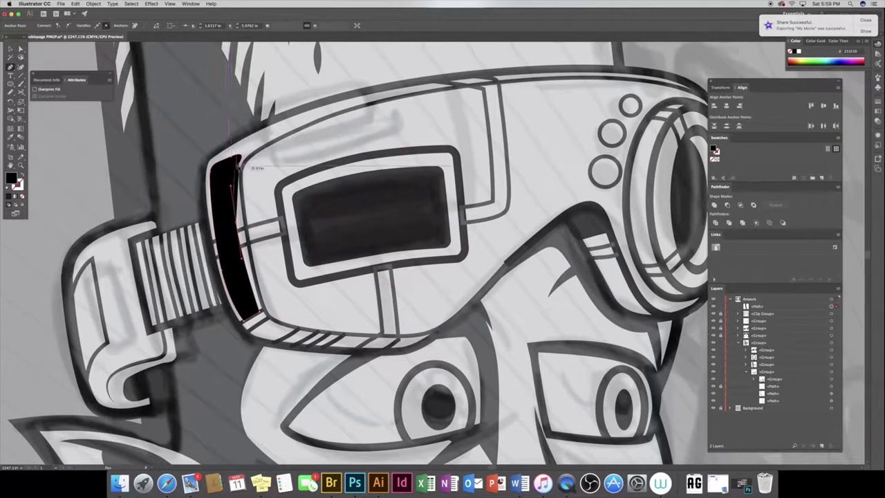
Make the shadow's top anchor a sharp corner and bend its right edge to the frame
{"action": "left_click_drag", "start_coordinate": [10, 67], "coordinate": [43, 93]}
{"action": "left_click", "coordinate": [240, 157]}
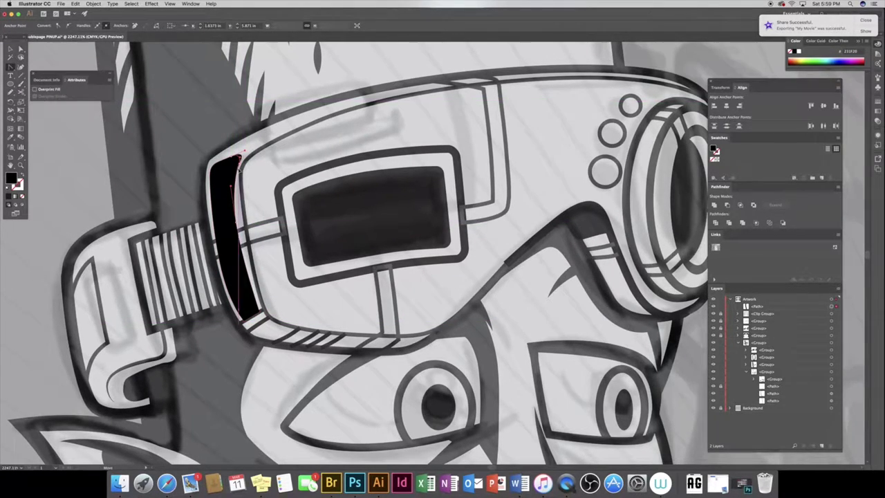
{"action": "left_click_drag", "start_coordinate": [238, 184], "coordinate": [258, 308]}
Set the strap piece beside the goggle edge to no fill with a stroke outline
{"action": "left_click", "coordinate": [21, 49]}
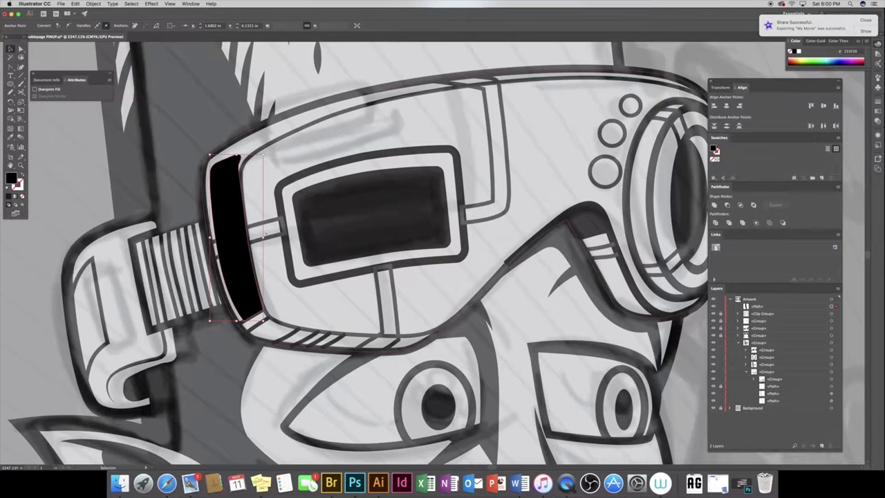
{"action": "left_click", "coordinate": [264, 242]}
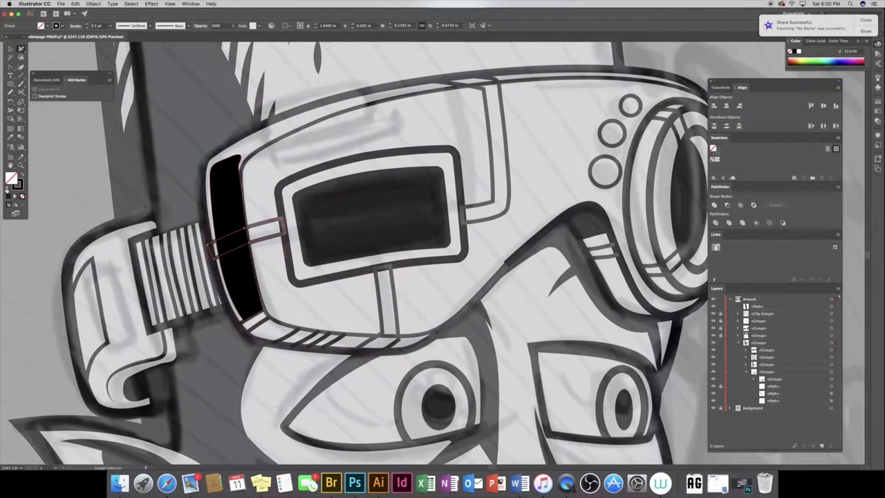
{"action": "left_click", "coordinate": [26, 176]}
{"action": "left_click", "coordinate": [22, 197]}
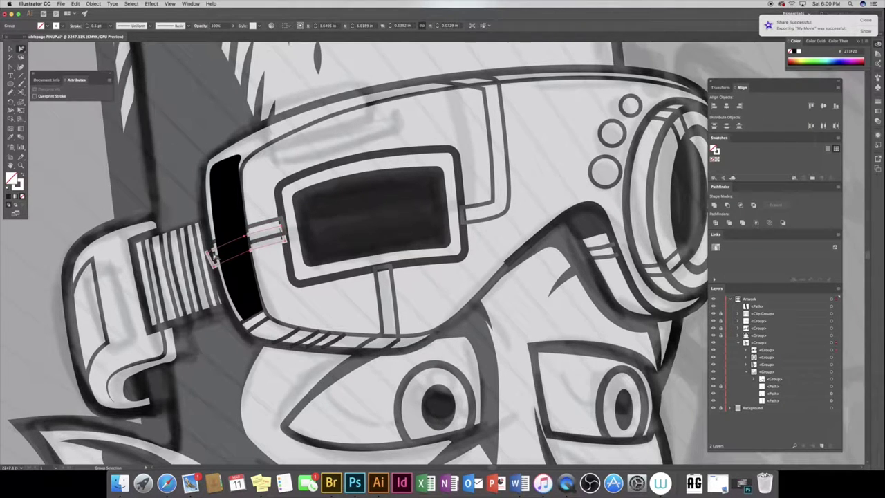
{"action": "left_click_drag", "start_coordinate": [215, 267], "coordinate": [216, 263]}
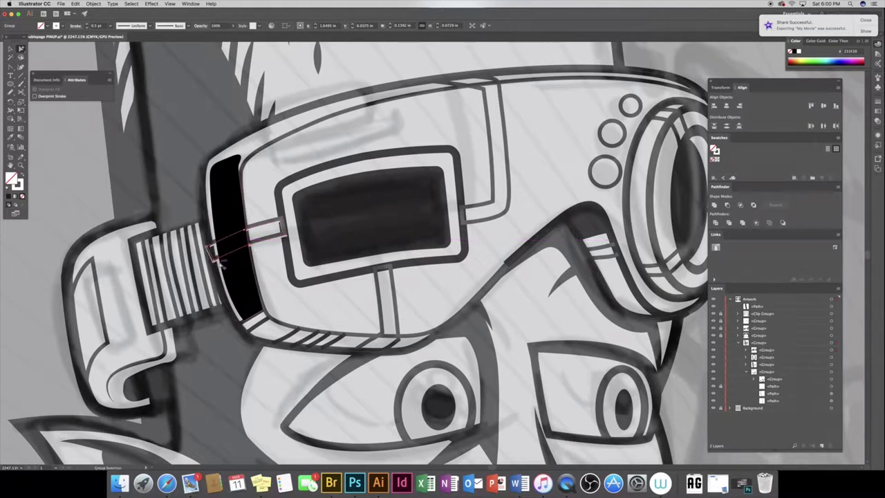
{"action": "left_click", "coordinate": [167, 272], "text": "shift"}
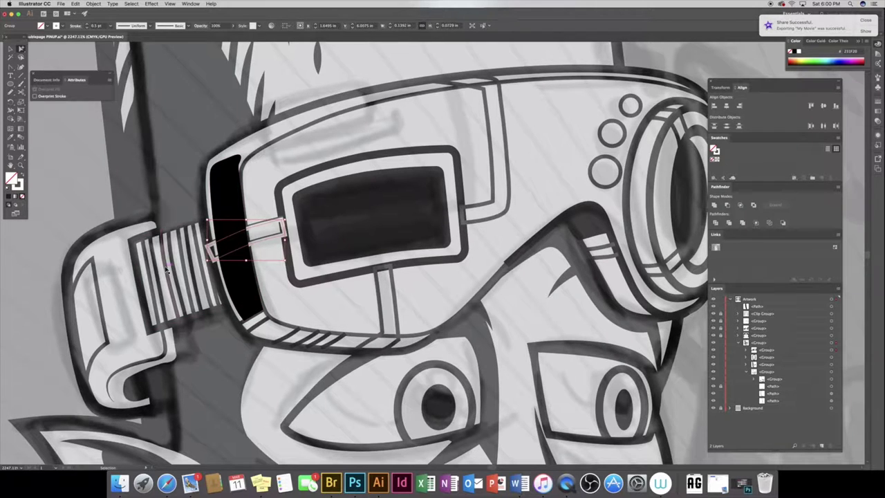
Locate the goggle strap path in Layers, cut off its end loops and delete them
{"action": "mouse_move", "coordinate": [757, 306]}
{"action": "left_mouse_down"}
{"action": "mouse_move", "coordinate": [757, 364]}
{"action": "mouse_move", "coordinate": [758, 351]}
{"action": "left_mouse_up"}
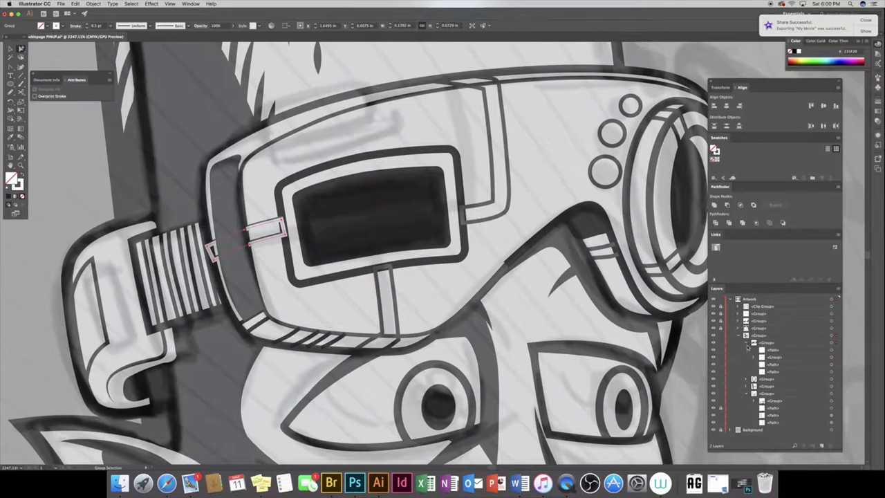
{"action": "left_click", "coordinate": [771, 371]}
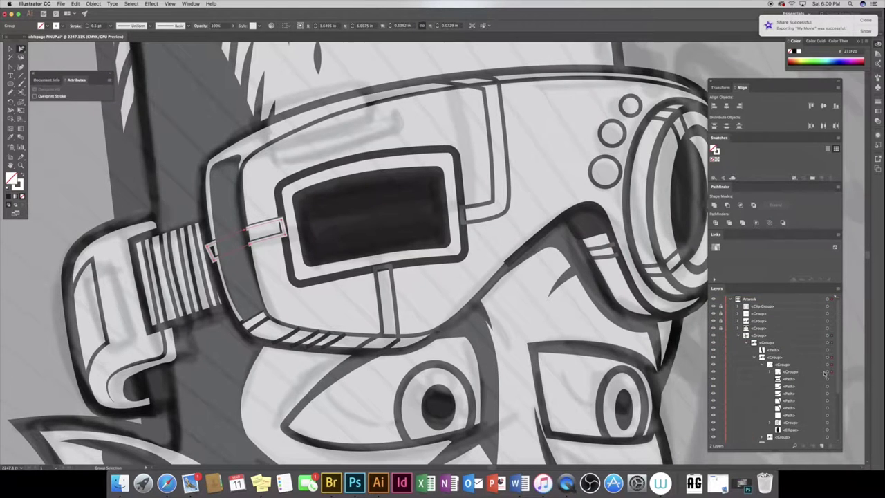
{"action": "left_click", "coordinate": [778, 379]}
{"action": "left_click", "coordinate": [779, 379]}
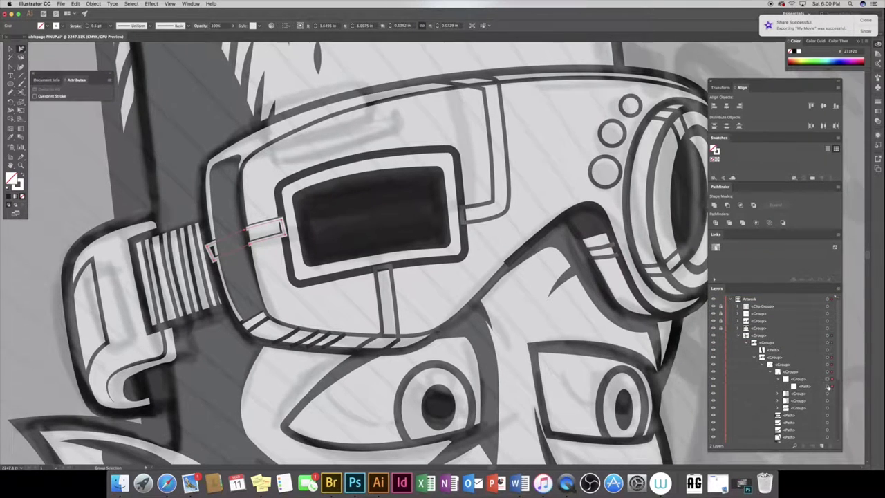
{"action": "left_click", "coordinate": [796, 373]}
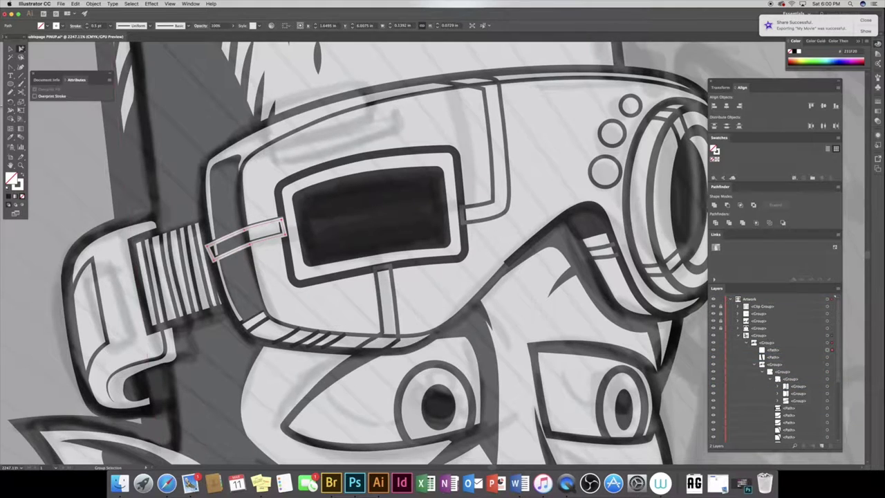
{"action": "key", "text": "ctrl+plus"}
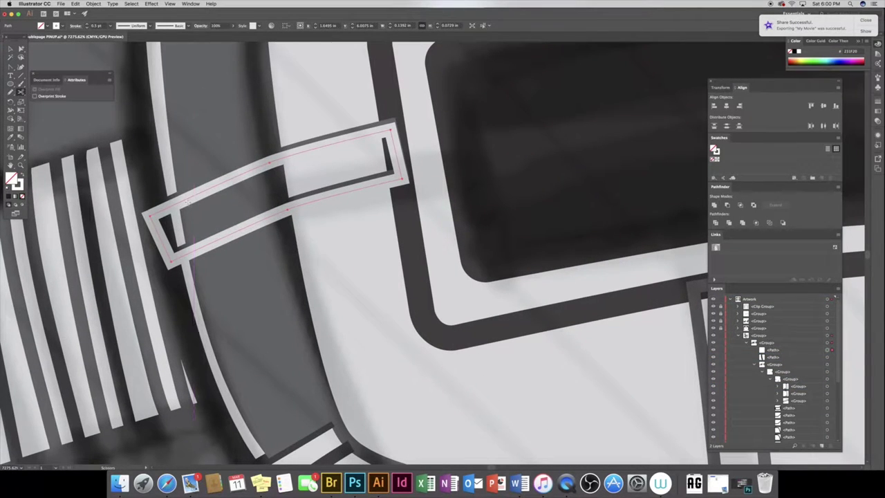
{"action": "left_click", "coordinate": [190, 203]}
{"action": "key", "text": "Delete"}
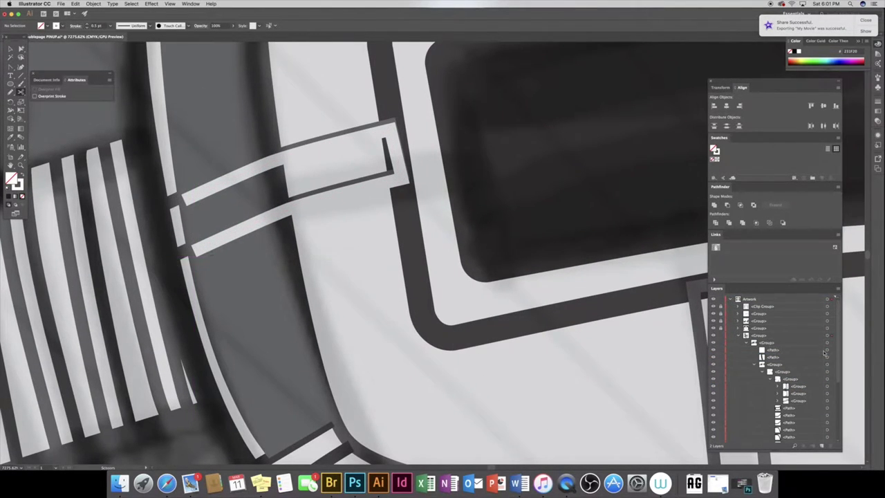
{"action": "left_click", "coordinate": [382, 181]}
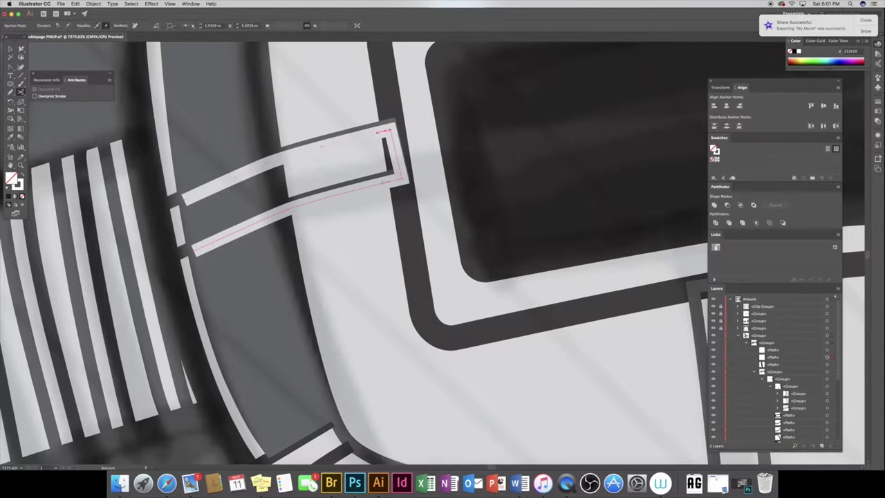
{"action": "key", "text": "Delete"}
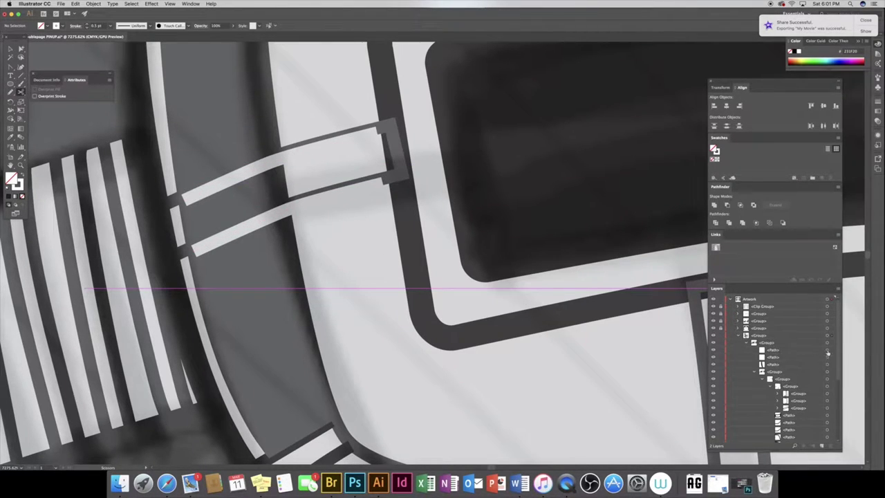
Give both strap strokes a tapered width profile at 0.25 pt and check their end anchors
{"action": "left_click", "coordinate": [828, 357]}
{"action": "left_click", "coordinate": [131, 25]}
{"action": "left_click", "coordinate": [111, 51]}
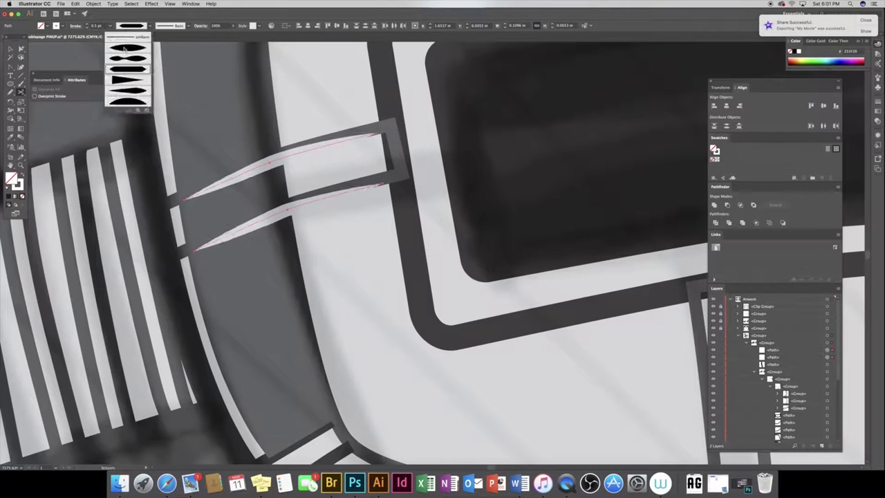
{"action": "left_click", "coordinate": [110, 51]}
{"action": "left_click", "coordinate": [20, 51]}
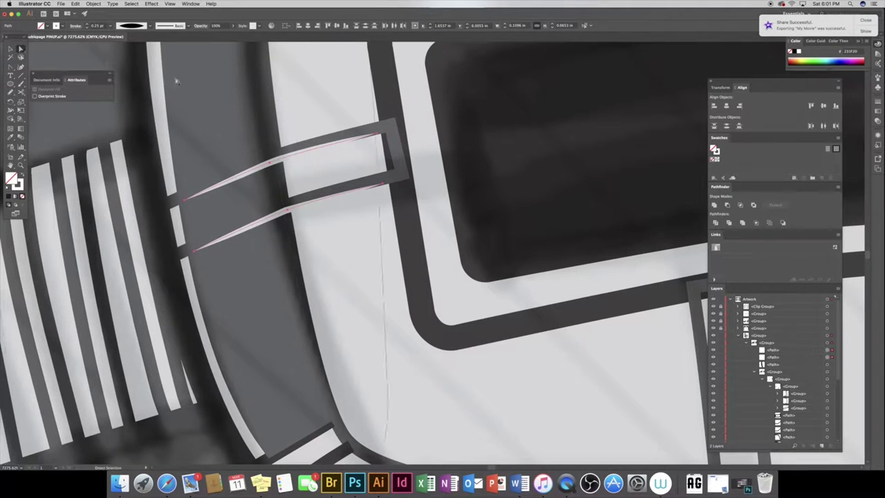
{"action": "left_click", "coordinate": [377, 137]}
{"action": "left_click", "coordinate": [378, 188]}
Draw two white highlights in each pupil with a 0.25 pt outline
{"action": "scroll", "coordinate": [252, 259], "scroll_direction": "down", "scroll_amount": 15}
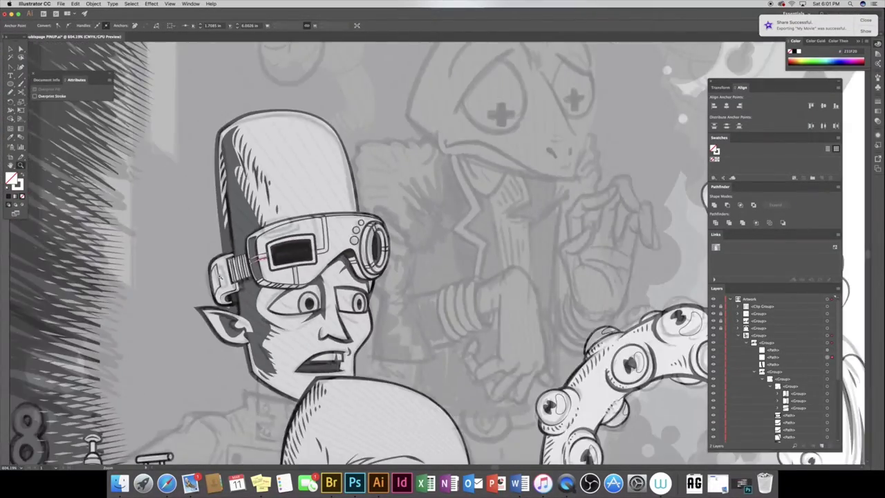
{"action": "scroll", "coordinate": [294, 240], "scroll_direction": "up", "scroll_amount": 2}
{"action": "scroll", "coordinate": [305, 235], "scroll_direction": "up", "scroll_amount": 3}
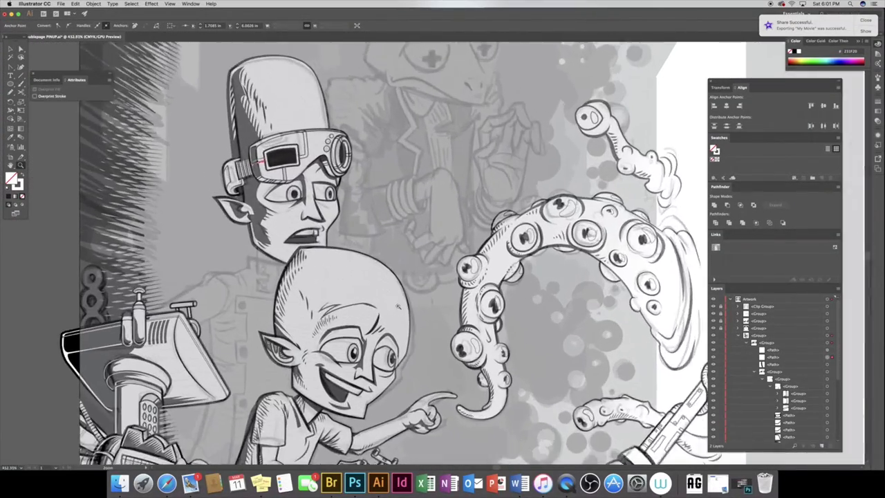
{"action": "scroll", "coordinate": [318, 229], "scroll_direction": "up", "scroll_amount": 3}
{"action": "scroll", "coordinate": [339, 218], "scroll_direction": "up", "scroll_amount": 3}
{"action": "scroll", "coordinate": [346, 216], "scroll_direction": "up", "scroll_amount": 3}
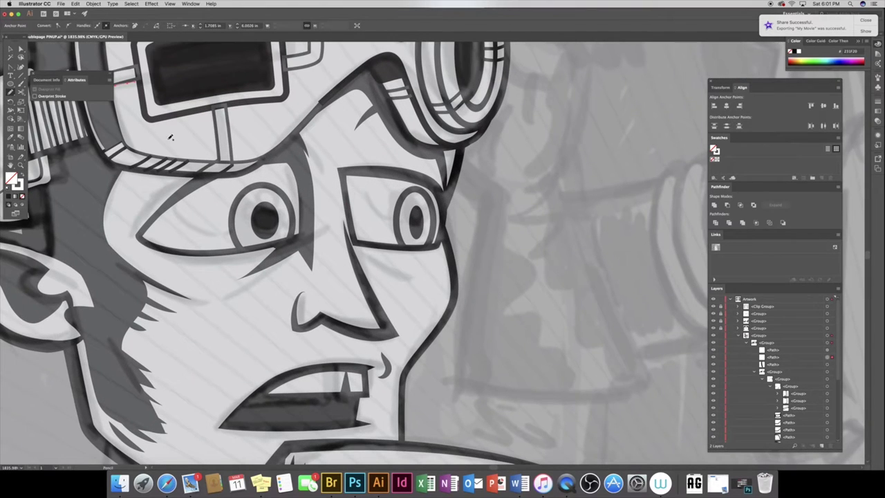
{"action": "left_click_drag", "start_coordinate": [257, 214], "coordinate": [251, 200]}
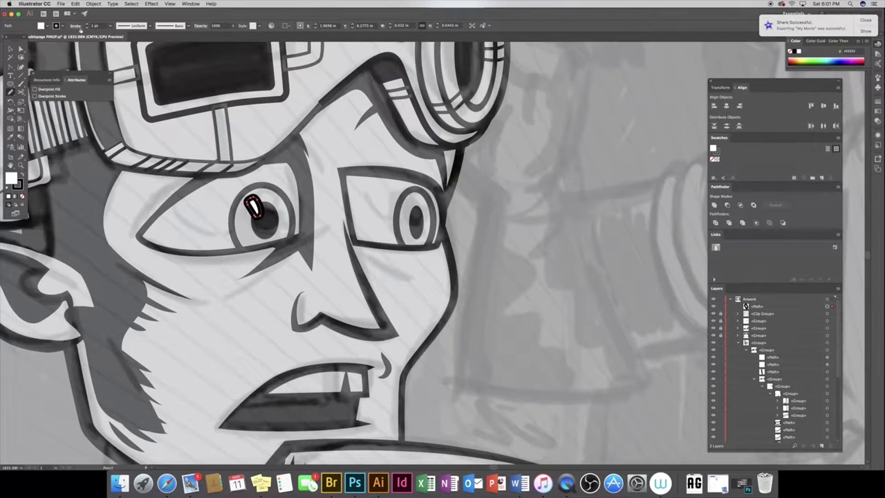
{"action": "left_click", "coordinate": [88, 26]}
{"action": "type", "text": "0.25"}
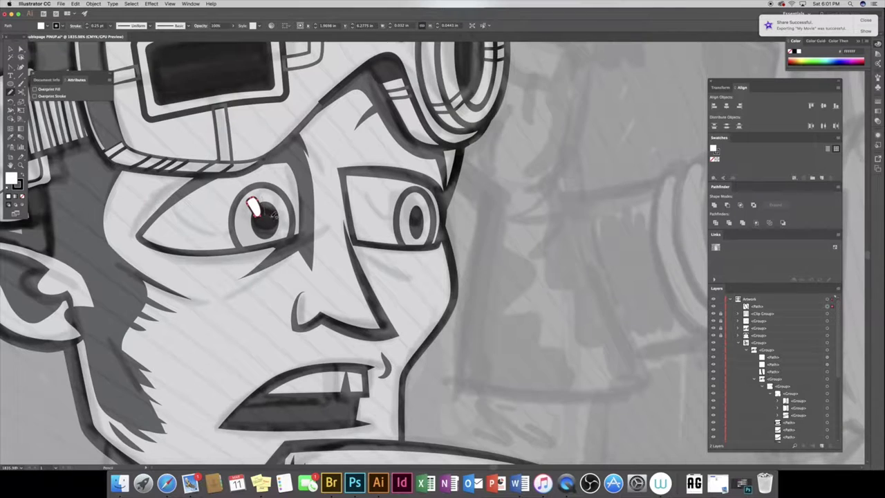
{"action": "left_click_drag", "start_coordinate": [269, 195], "coordinate": [269, 213]}
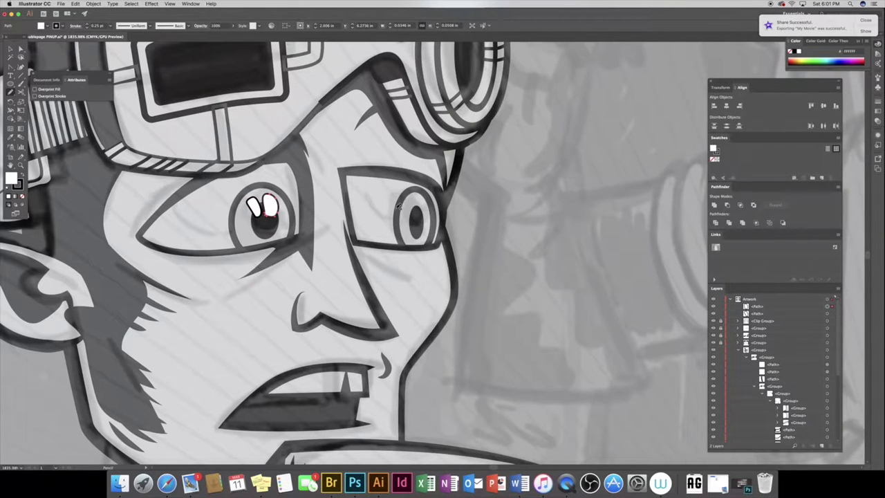
{"action": "left_click_drag", "start_coordinate": [411, 198], "coordinate": [413, 218]}
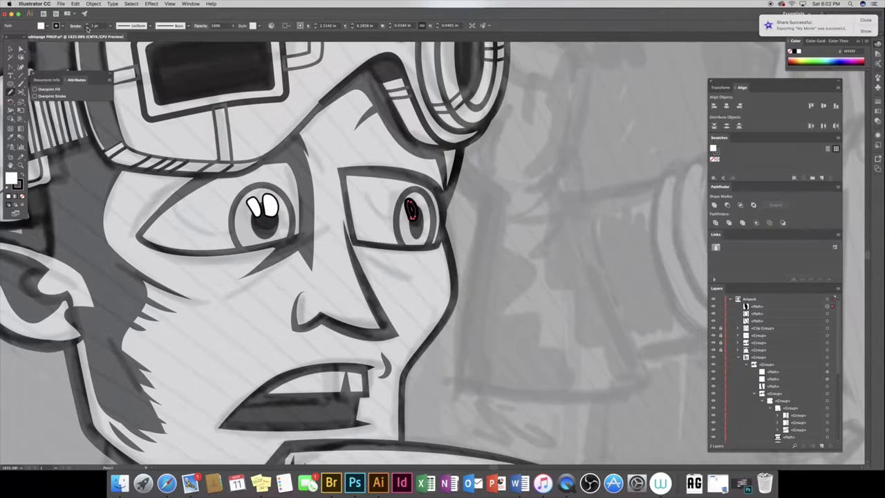
{"action": "left_click_drag", "start_coordinate": [418, 199], "coordinate": [420, 218]}
Group the four eye highlights, restack and collapse them in Layers, and zoom onto the face
{"action": "left_click", "coordinate": [827, 328], "text": "shift"}
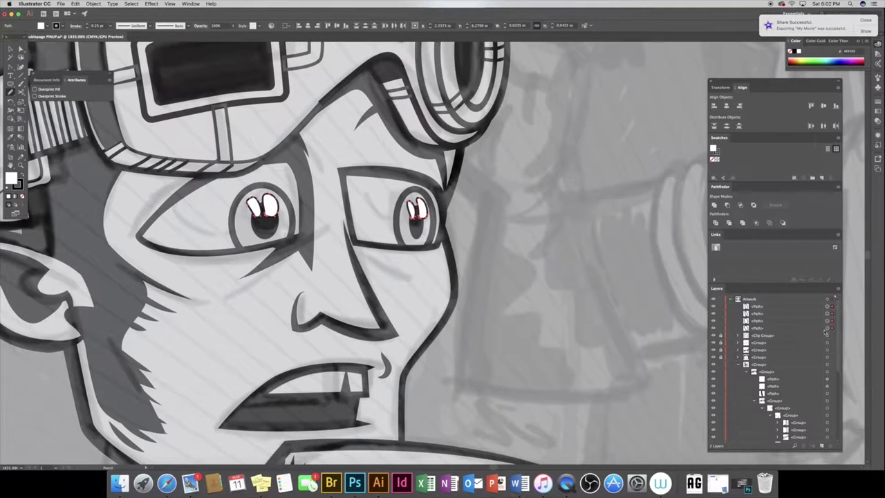
{"action": "key", "text": "super+g"}
{"action": "left_click_drag", "start_coordinate": [759, 307], "coordinate": [776, 414]}
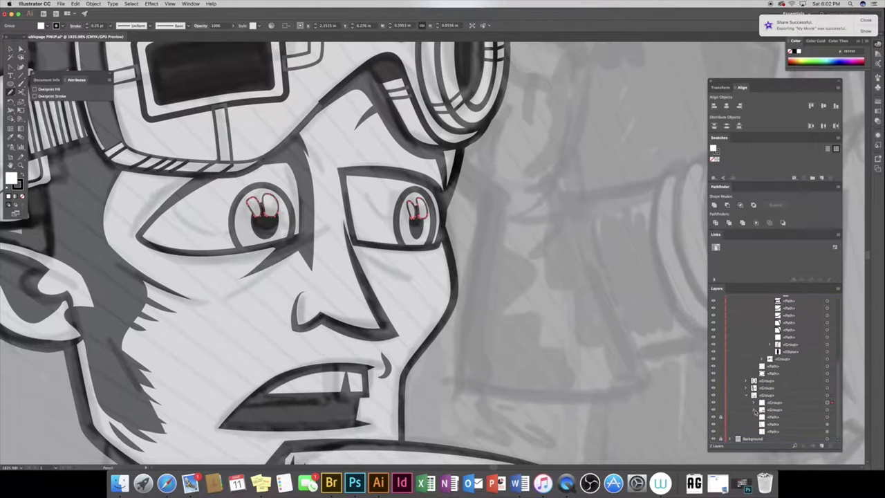
{"action": "left_click", "coordinate": [770, 424]}
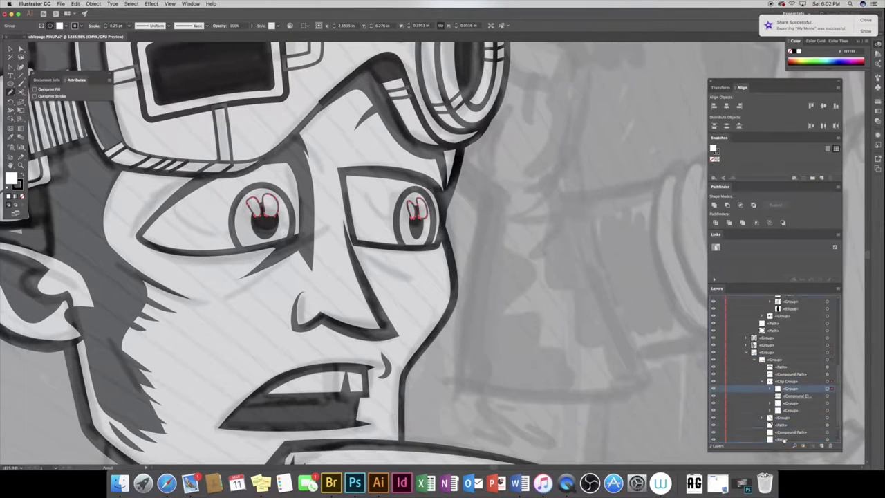
{"action": "left_click_drag", "start_coordinate": [769, 431], "coordinate": [749, 357]}
{"action": "left_click", "coordinate": [746, 403]}
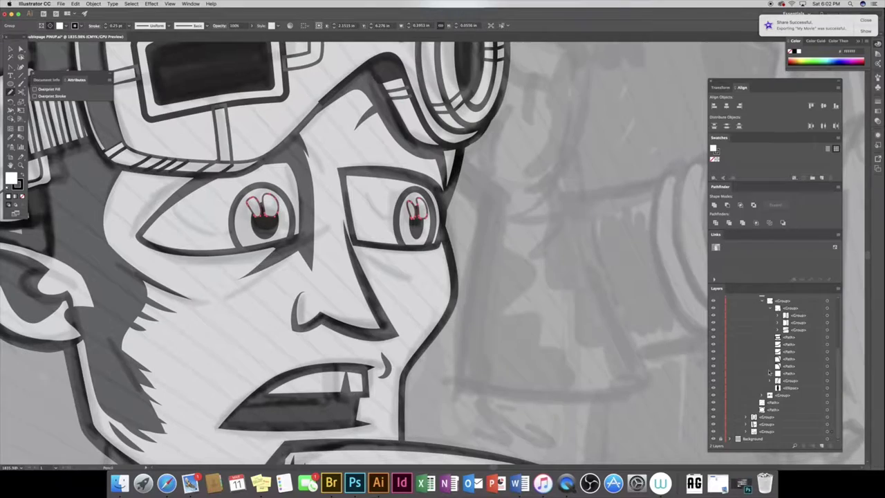
{"action": "left_click", "coordinate": [766, 324]}
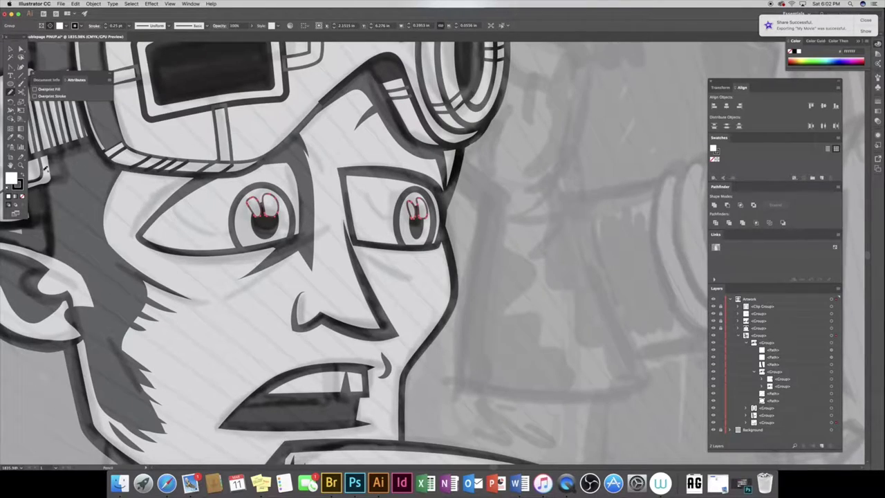
{"action": "left_click", "coordinate": [20, 164]}
{"action": "left_click_drag", "start_coordinate": [45, 168], "coordinate": [67, 136]}
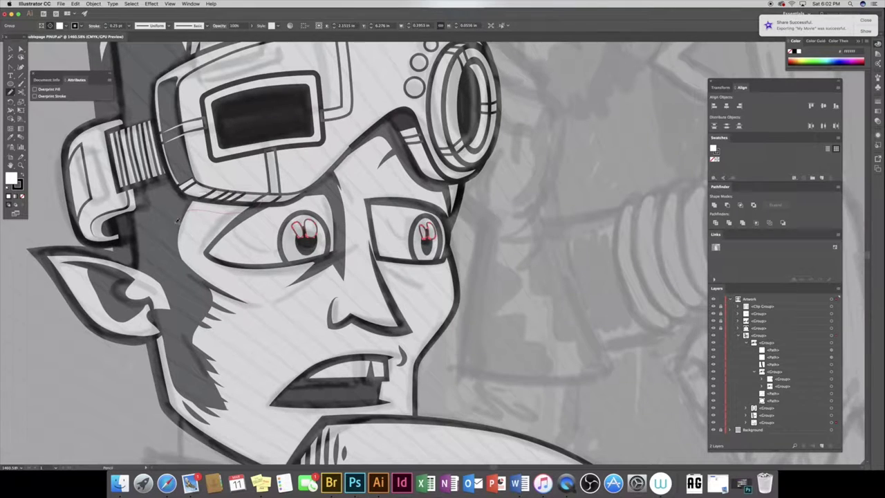
Paint an eyebrow stroke and a second stroke above the left eye, placed lower in the stack
{"action": "left_click_drag", "start_coordinate": [179, 215], "coordinate": [261, 200]}
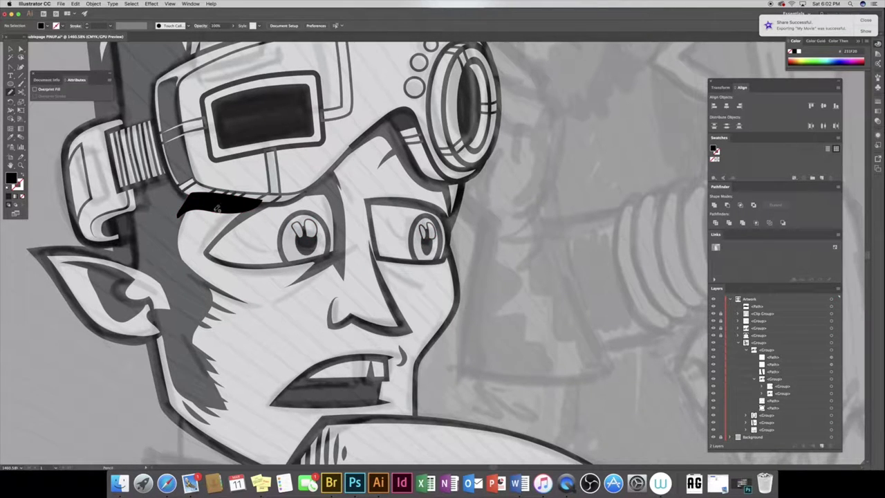
{"action": "left_click_drag", "start_coordinate": [220, 208], "coordinate": [203, 228]}
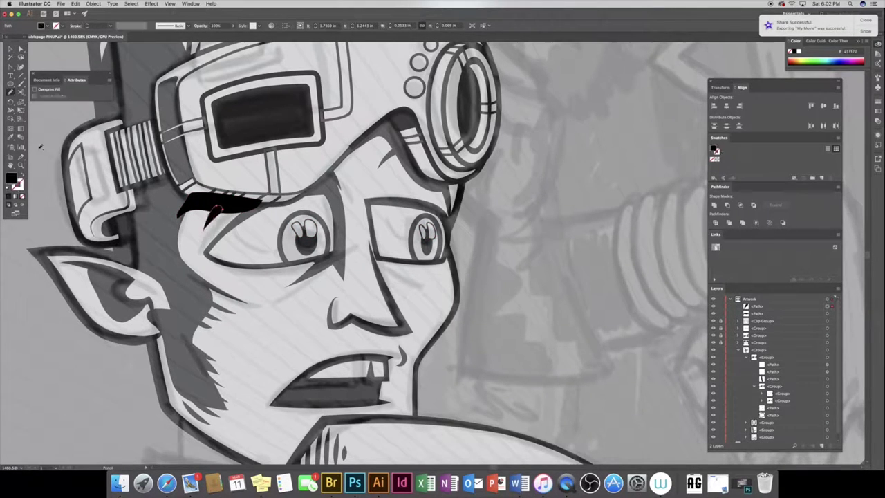
{"action": "left_click_drag", "start_coordinate": [758, 313], "coordinate": [763, 419]}
{"action": "key", "text": "super+shift+a"}
{"action": "key", "text": "b"}
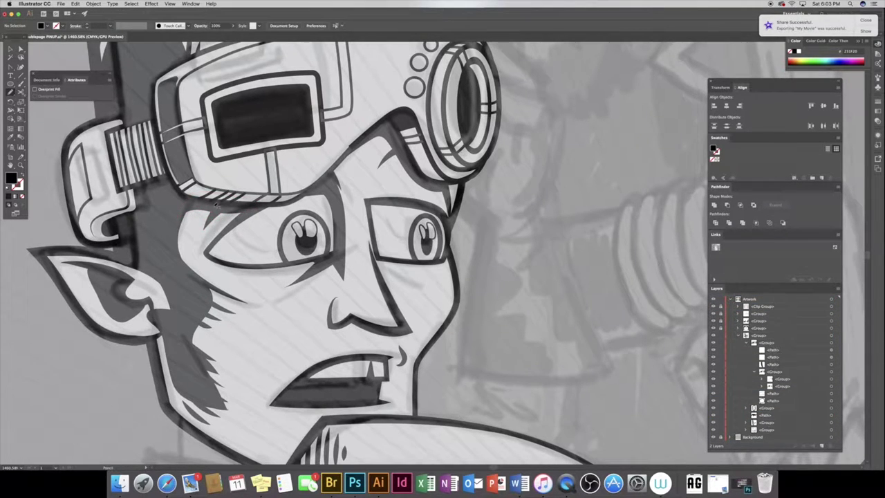
Add tapered hatch strokes above the left eye, group them, and move the group down in Layers
{"action": "left_click_drag", "start_coordinate": [209, 229], "coordinate": [235, 206]}
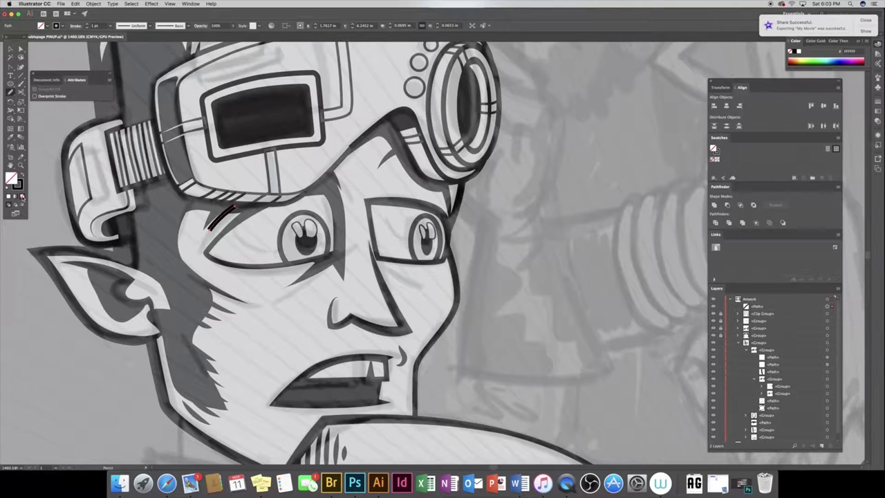
{"action": "left_click", "coordinate": [133, 25]}
{"action": "left_click", "coordinate": [128, 42]}
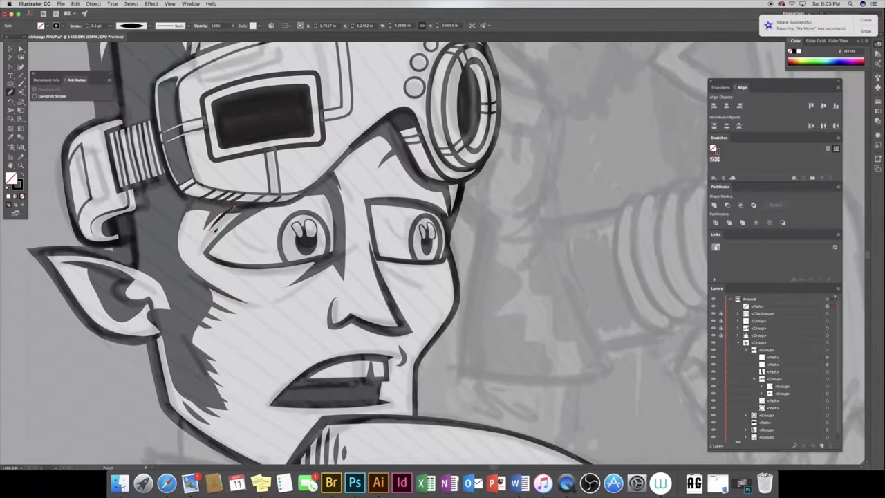
{"action": "mouse_move", "coordinate": [211, 228]}
{"action": "left_mouse_down"}
{"action": "mouse_move", "coordinate": [241, 208]}
{"action": "mouse_move", "coordinate": [196, 204]}
{"action": "left_mouse_up"}
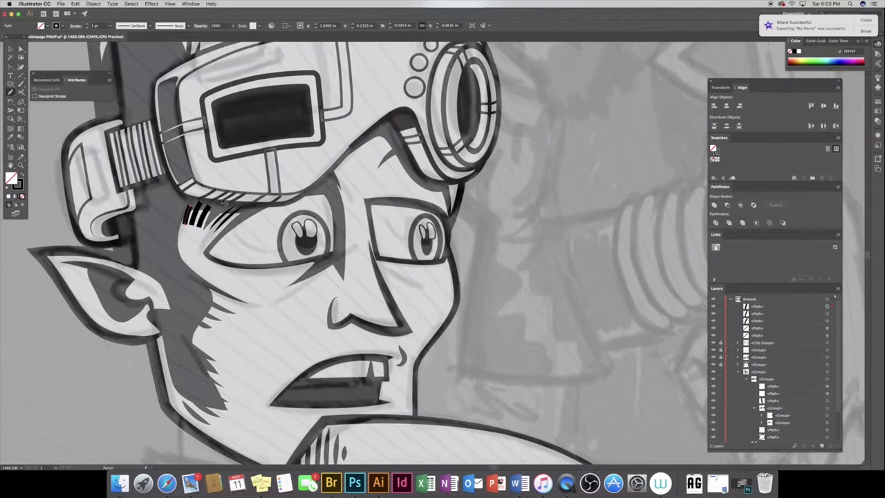
{"action": "left_click", "coordinate": [828, 315], "text": "shift"}
{"action": "left_click", "coordinate": [133, 25]}
{"action": "left_click", "coordinate": [124, 49]}
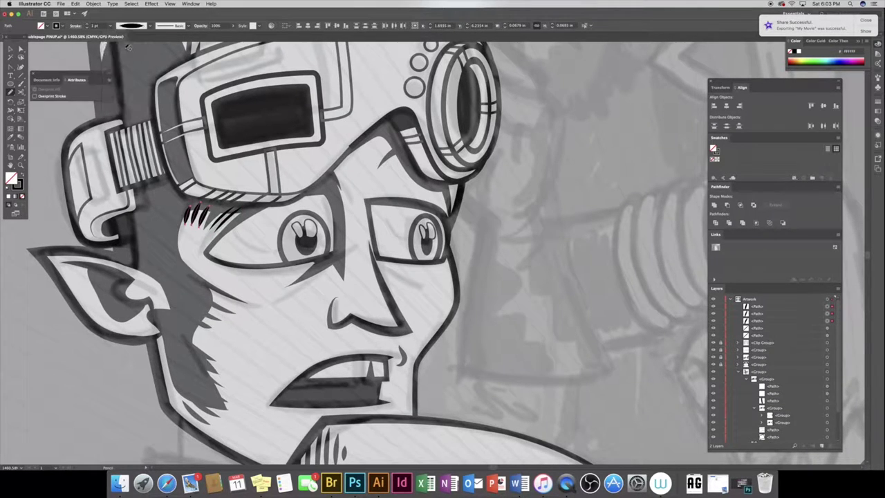
{"action": "key", "text": "ctrl+g"}
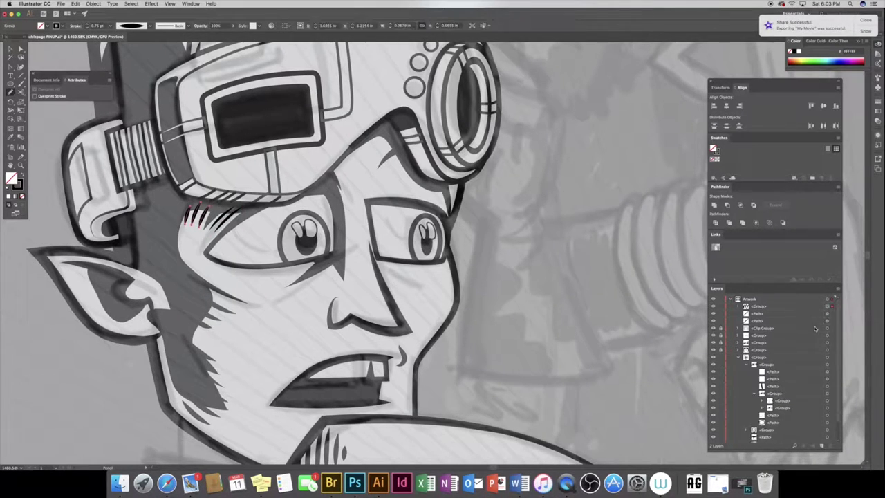
{"action": "left_click_drag", "start_coordinate": [773, 308], "coordinate": [769, 422]}
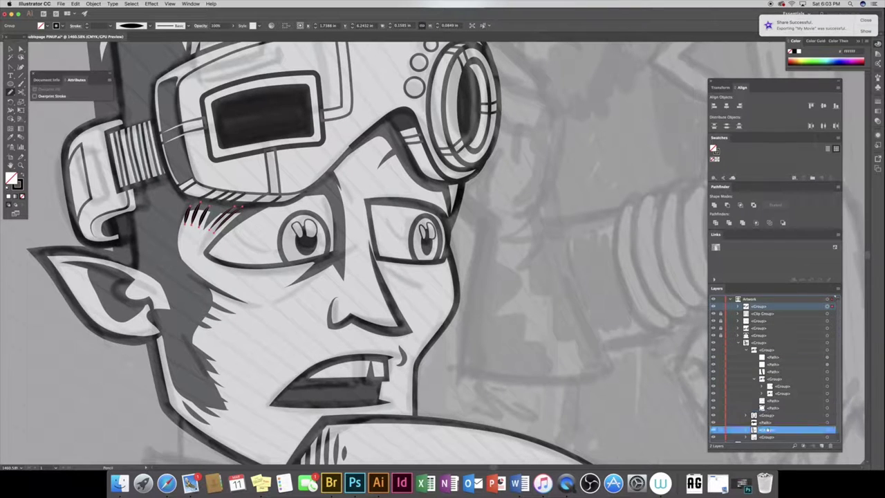
Paint tapered hatch strokes under the left eye and move them behind the artwork
{"action": "mouse_move", "coordinate": [323, 261]}
{"action": "left_mouse_down"}
{"action": "mouse_move", "coordinate": [267, 274]}
{"action": "mouse_move", "coordinate": [277, 282]}
{"action": "left_mouse_up"}
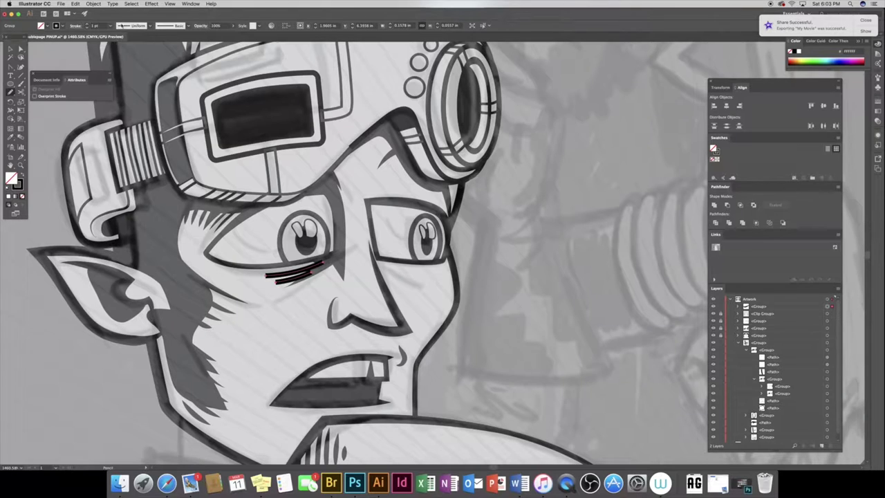
{"action": "left_click", "coordinate": [133, 26]}
{"action": "left_click", "coordinate": [133, 93]}
{"action": "left_click_drag", "start_coordinate": [763, 308], "coordinate": [761, 427]}
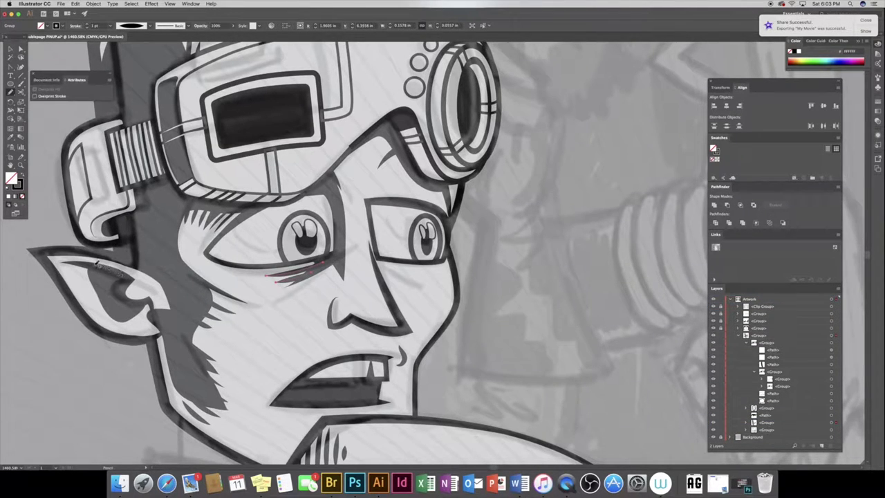
Paint a tapered curved stroke inside the ear
{"action": "left_click_drag", "start_coordinate": [114, 272], "coordinate": [108, 315]}
{"action": "left_click", "coordinate": [133, 26]}
{"action": "left_click", "coordinate": [133, 49]}
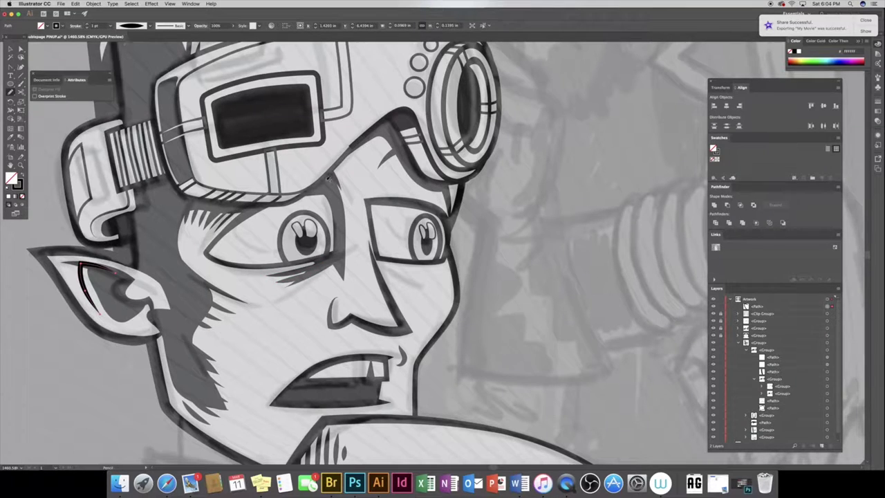
Move the ear stroke lower in the stack and reshape its curve by dragging an anchor
{"action": "left_click_drag", "start_coordinate": [763, 307], "coordinate": [760, 429]}
{"action": "key", "text": "a"}
{"action": "left_click", "coordinate": [81, 265]}
{"action": "left_click_drag", "start_coordinate": [81, 266], "coordinate": [121, 276]}
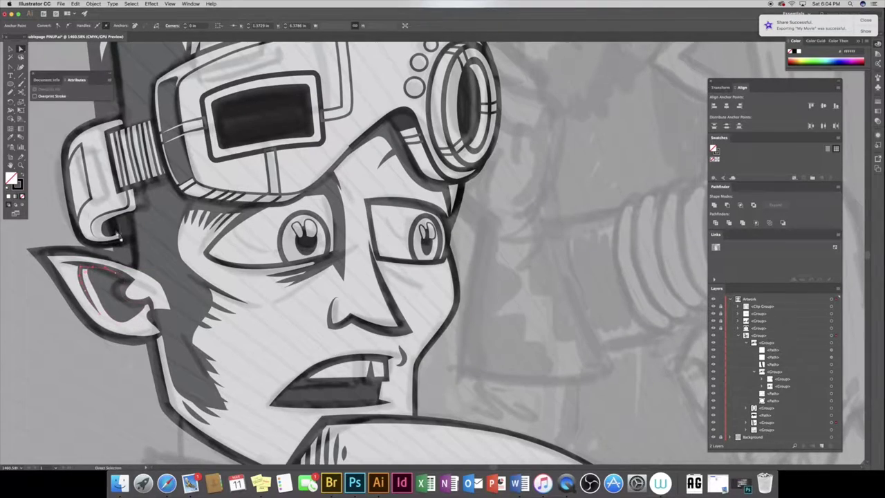
{"action": "key", "text": "ctrl+shift+a"}
Draw a white, outline-free curved highlight inside the scientist's ear and move it lower in Layers
{"action": "key", "text": "z"}
{"action": "scroll", "coordinate": [204, 280], "scroll_direction": "down", "scroll_amount": 5}
{"action": "scroll", "coordinate": [207, 263], "scroll_direction": "left", "scroll_amount": 6}
{"action": "scroll", "coordinate": [216, 242], "scroll_direction": "down", "scroll_amount": 2}
{"action": "left_click_drag", "start_coordinate": [438, 164], "coordinate": [675, 275]}
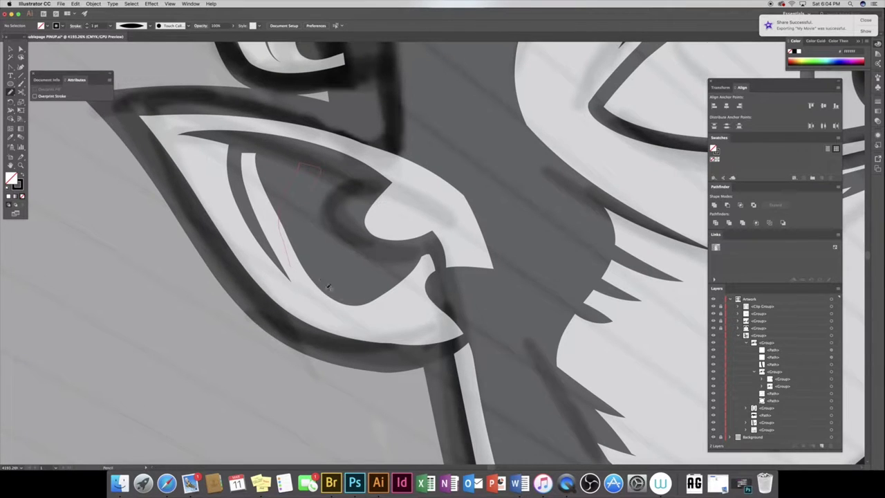
{"action": "left_click_drag", "start_coordinate": [325, 283], "coordinate": [379, 318]}
{"action": "key", "text": "shift+x"}
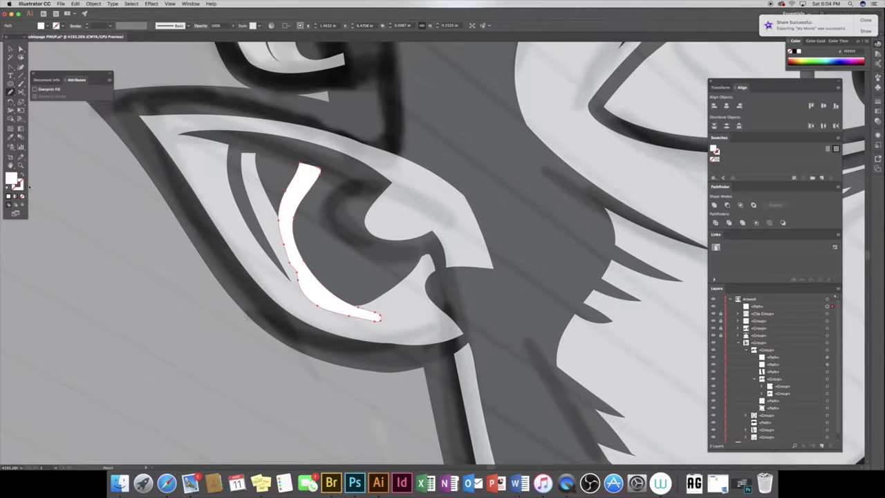
{"action": "left_click_drag", "start_coordinate": [757, 305], "coordinate": [766, 430]}
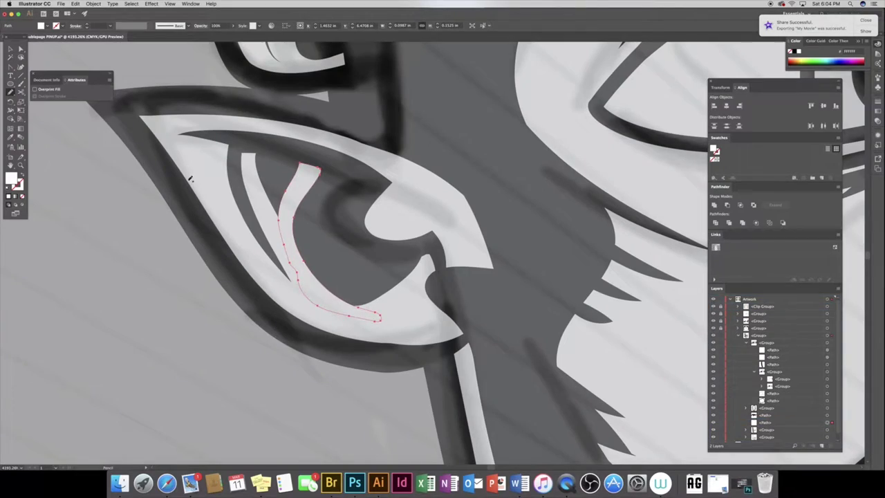
{"action": "left_click", "coordinate": [20, 166]}
{"action": "key", "text": "super+0"}
{"action": "left_click", "coordinate": [258, 321]}
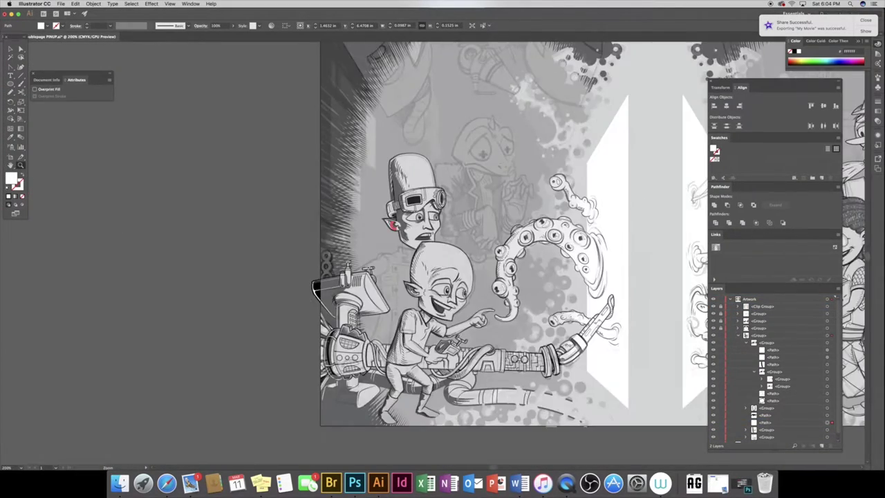
Zoom and pan to frame the scientist's head and neck, collapsing the expanded layer group
{"action": "left_click", "coordinate": [349, 276]}
{"action": "left_click", "coordinate": [417, 295]}
{"action": "left_click", "coordinate": [406, 264], "text": "alt"}
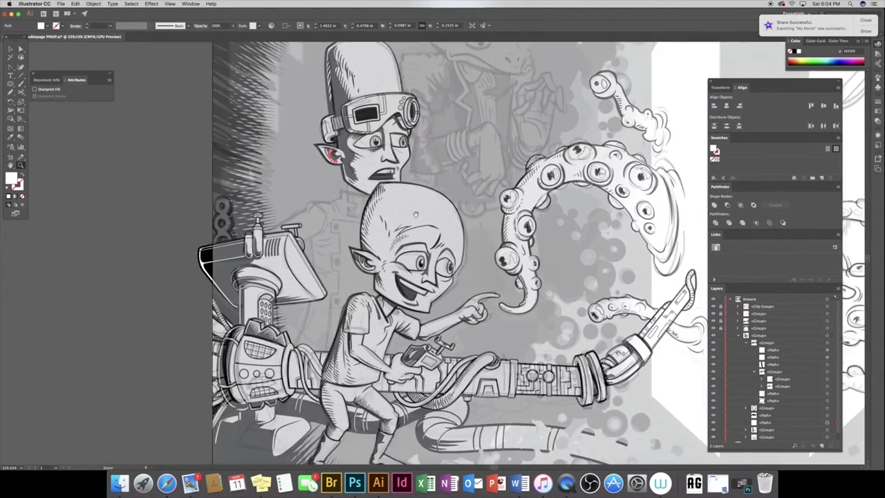
{"action": "left_click_drag", "start_coordinate": [374, 250], "coordinate": [437, 251]}
{"action": "left_click", "coordinate": [437, 251]}
{"action": "left_click", "coordinate": [11, 49]}
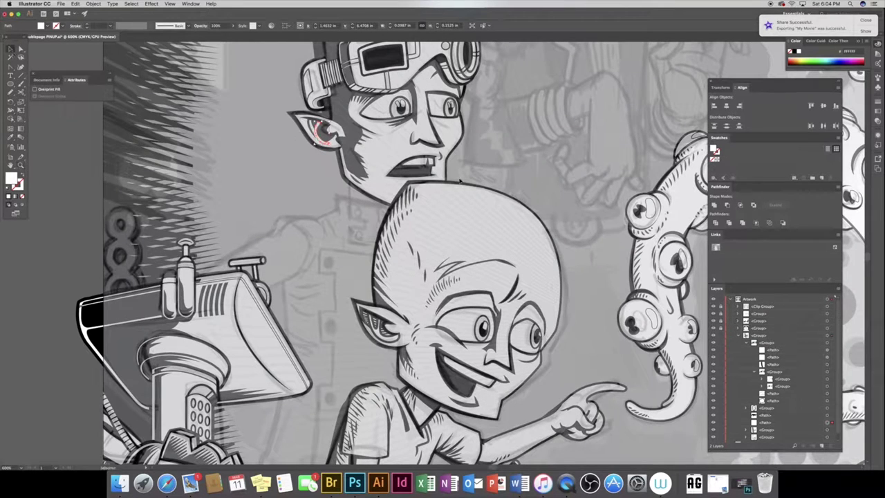
{"action": "left_click", "coordinate": [747, 342]}
{"action": "left_click_drag", "start_coordinate": [704, 260], "coordinate": [557, 347]}
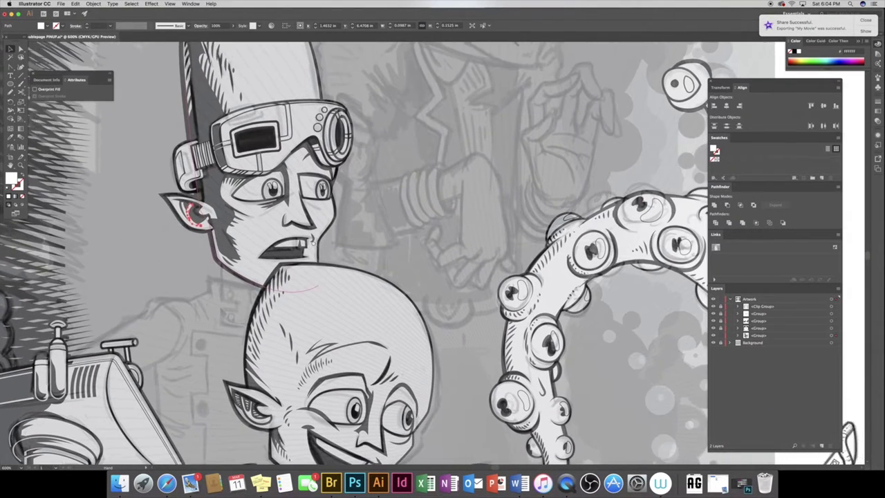
Give the neck shape a white fill and black outline, sending it back then one step forward
{"action": "key", "text": "b"}
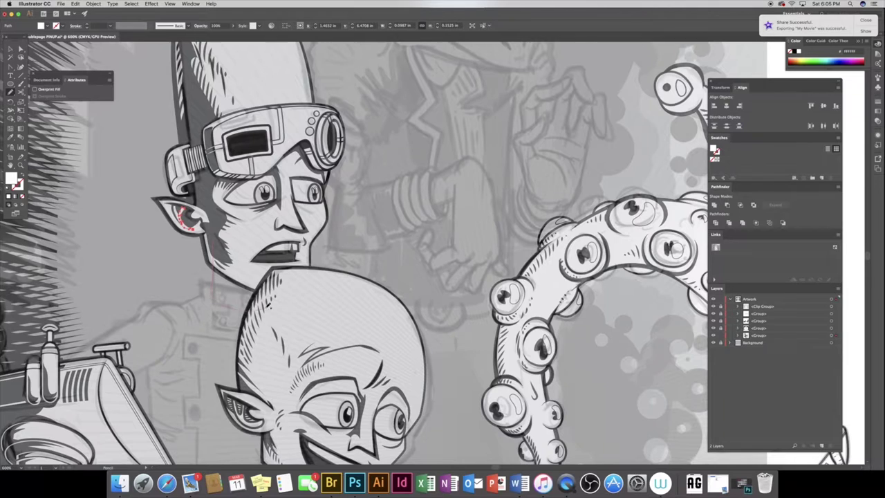
{"action": "key", "text": "d"}
{"action": "key", "text": "v"}
{"action": "key", "text": "super+shift+bracketleft"}
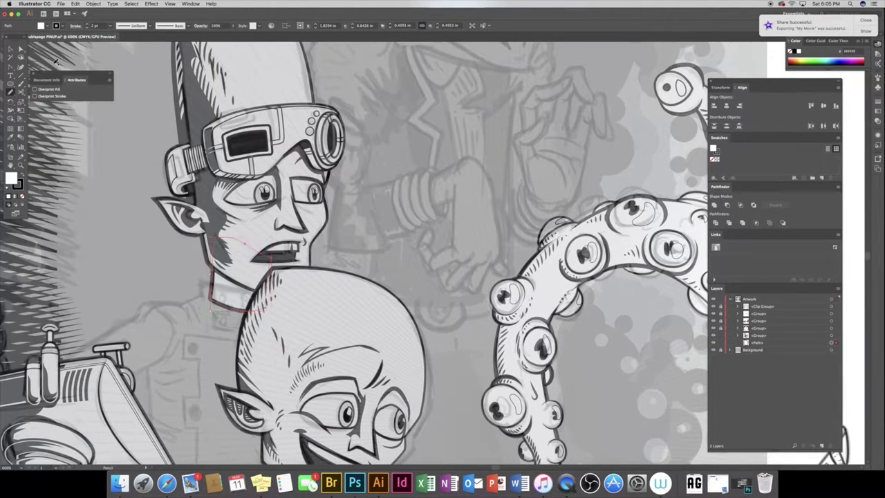
{"action": "key", "text": "super+bracketright"}
{"action": "scroll", "coordinate": [230, 296], "scroll_direction": "up", "scroll_amount": 3}
Pencil a black-filled shape around the neck, send it to the back, and group it with the other neck path
{"action": "key", "text": "n"}
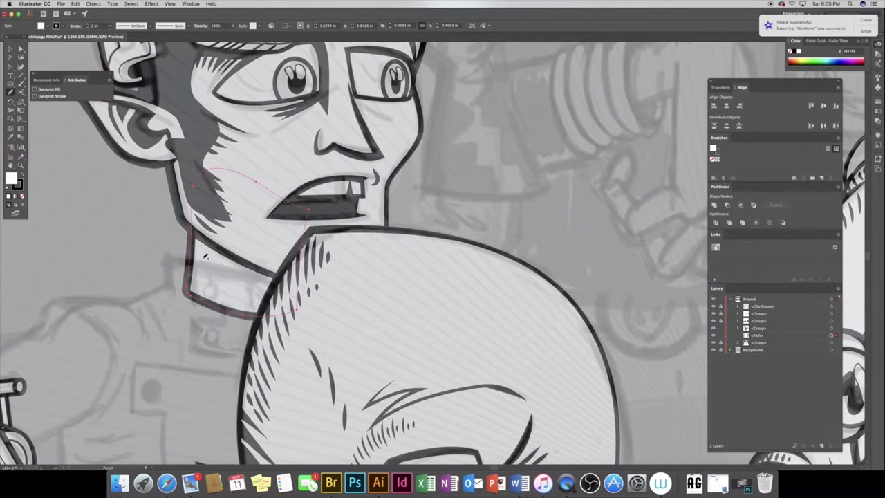
{"action": "left_click_drag", "start_coordinate": [214, 220], "coordinate": [201, 224]}
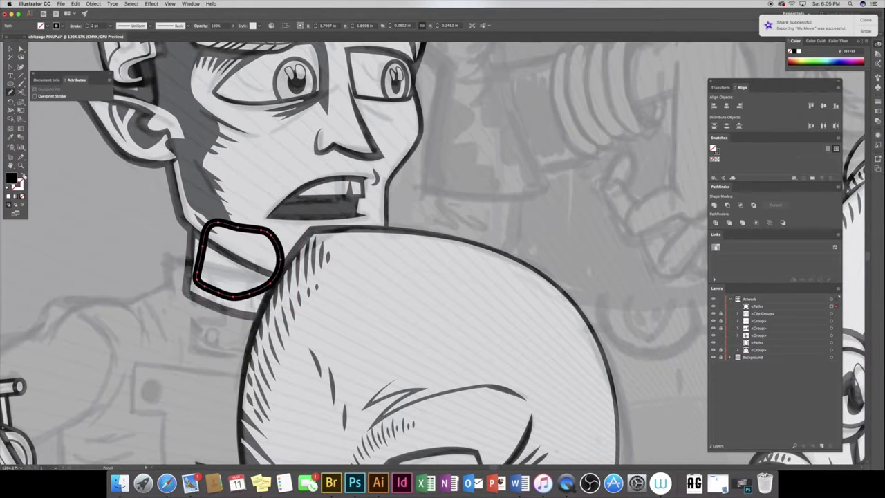
{"action": "key", "text": "shift+x"}
{"action": "key", "text": "v"}
{"action": "key", "text": "super+shift+bracketleft"}
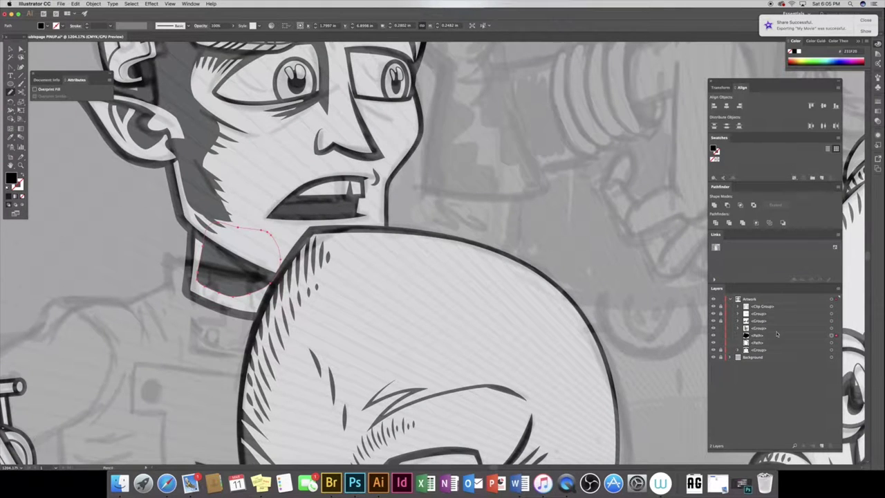
{"action": "left_click", "coordinate": [823, 342], "text": "shift"}
{"action": "key", "text": "ctrl+g"}
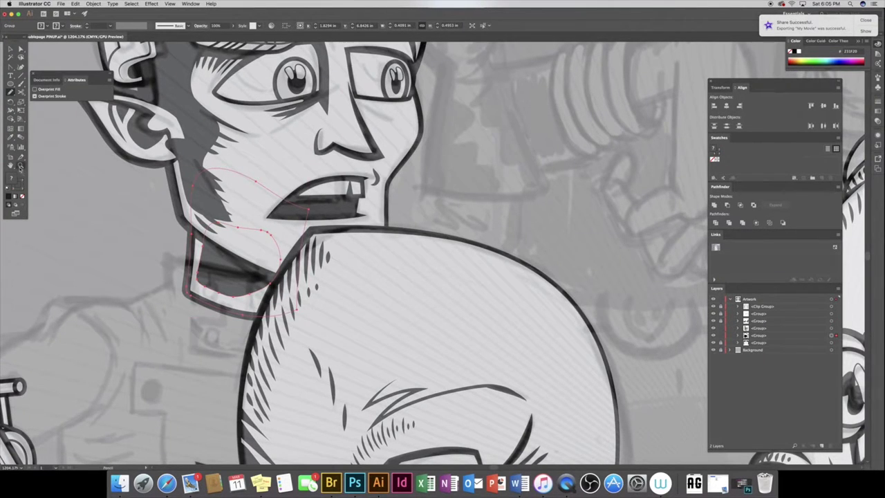
Zoom out to both characters and try a clipping mask, dismissing the alert that appears
{"action": "left_click", "coordinate": [20, 167]}
{"action": "left_click_drag", "start_coordinate": [309, 86], "coordinate": [118, 124]}
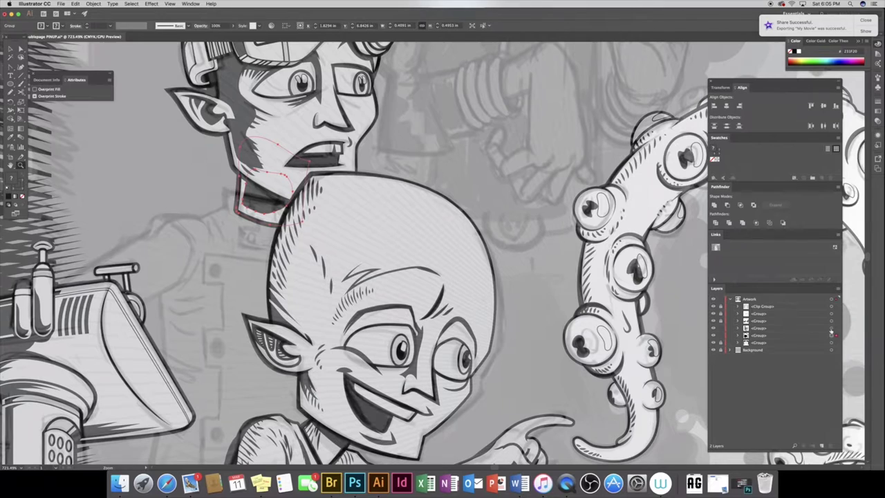
{"action": "key", "text": "ctrl+7"}
{"action": "left_click", "coordinate": [502, 249]}
Select the scientist's head artwork, inspect its nested groups in Layers, and clear the selection with Delete
{"action": "key", "text": "v"}
{"action": "left_click", "coordinate": [830, 342], "text": "shift"}
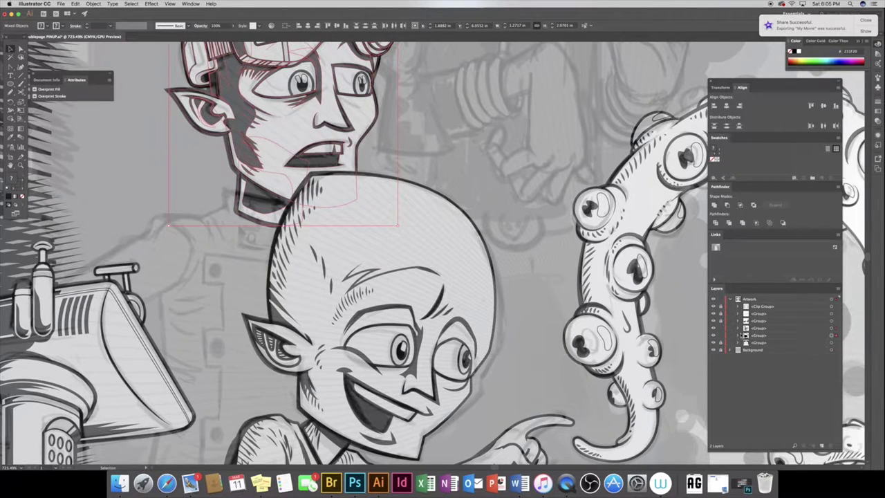
{"action": "left_click", "coordinate": [738, 328]}
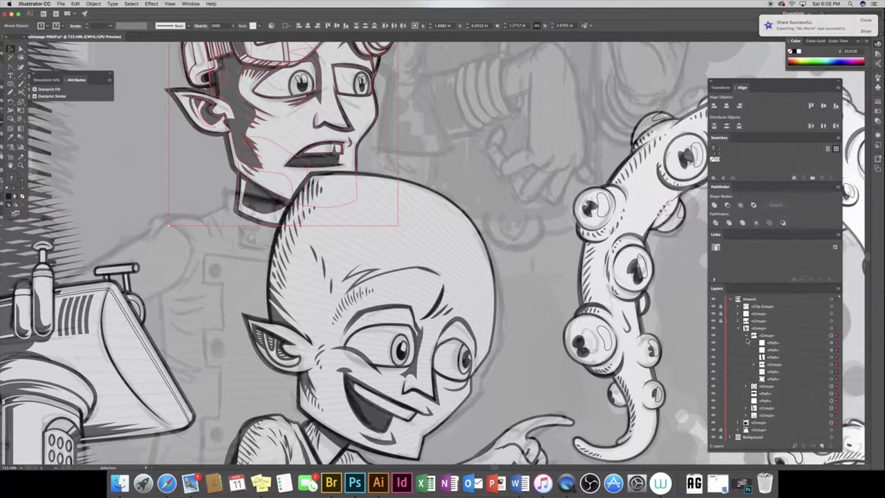
{"action": "left_click", "coordinate": [746, 336]}
{"action": "left_click", "coordinate": [746, 371]}
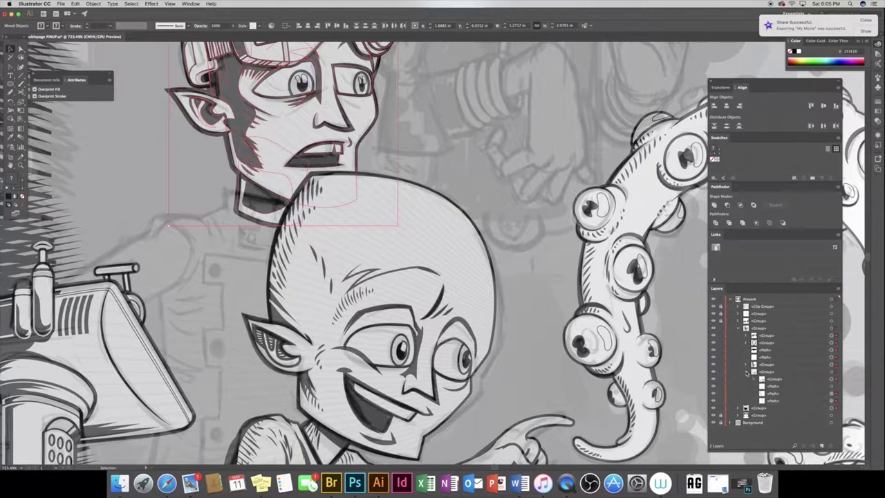
{"action": "left_click", "coordinate": [745, 371]}
{"action": "left_click", "coordinate": [738, 329]}
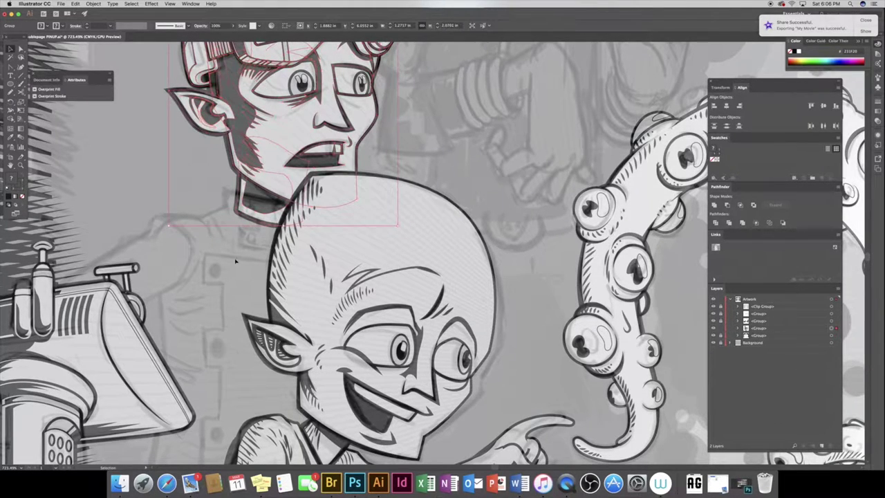
{"action": "key", "text": "Delete"}
With white fill and black outline, pen the coat outline along the collar and wavy shoulder
{"action": "key", "text": "d"}
{"action": "left_click", "coordinate": [10, 67]}
{"action": "left_click", "coordinate": [235, 194]}
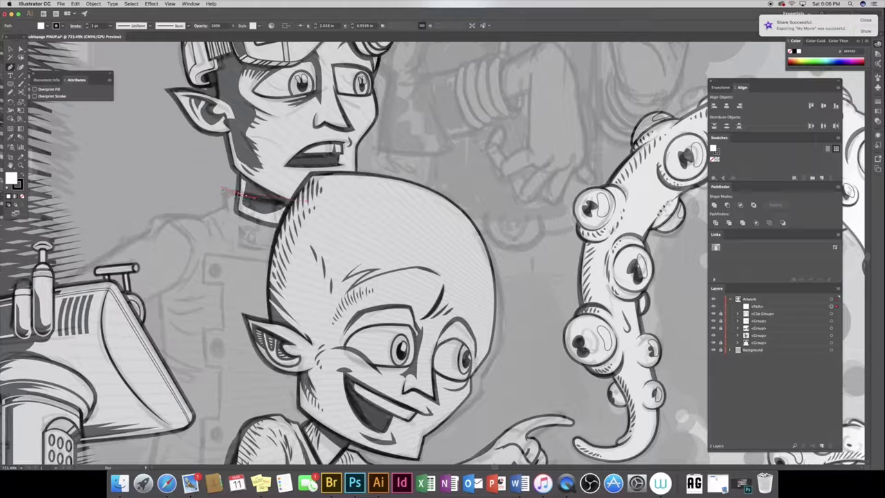
{"action": "left_click", "coordinate": [225, 191]}
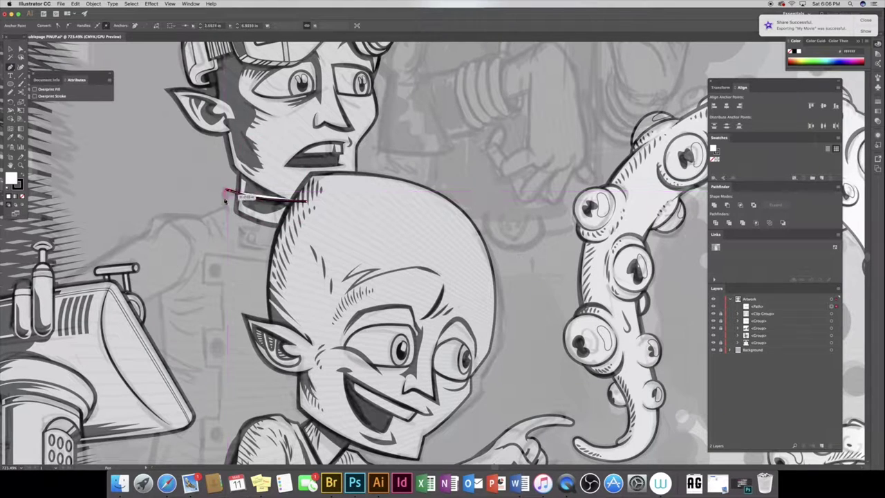
{"action": "left_click", "coordinate": [224, 213]}
{"action": "left_click", "coordinate": [155, 215]}
{"action": "left_click", "coordinate": [129, 237]}
{"action": "left_click_drag", "start_coordinate": [116, 255], "coordinate": [230, 186]}
Finish the coat outline down the arm, side and bottom, send it back twice behind the head, and deselect
{"action": "left_click", "coordinate": [157, 228]}
{"action": "left_click", "coordinate": [163, 266]}
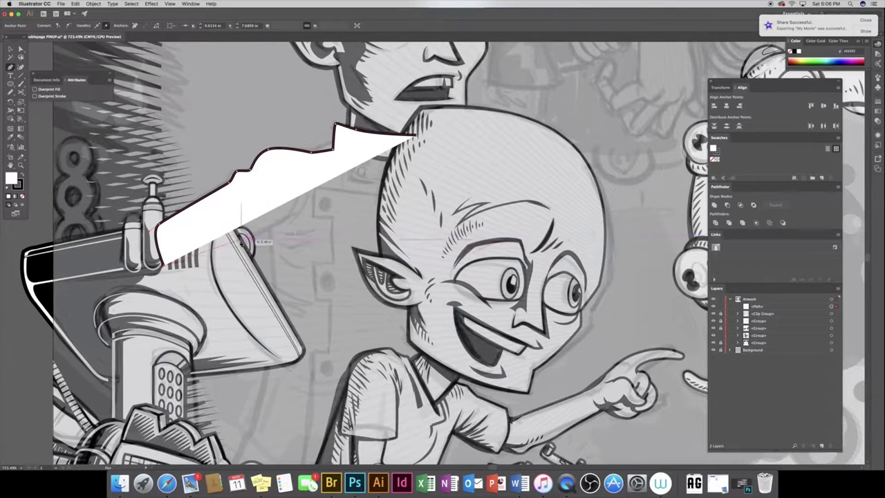
{"action": "left_click", "coordinate": [269, 233]}
{"action": "left_click_drag", "start_coordinate": [266, 371], "coordinate": [261, 199]}
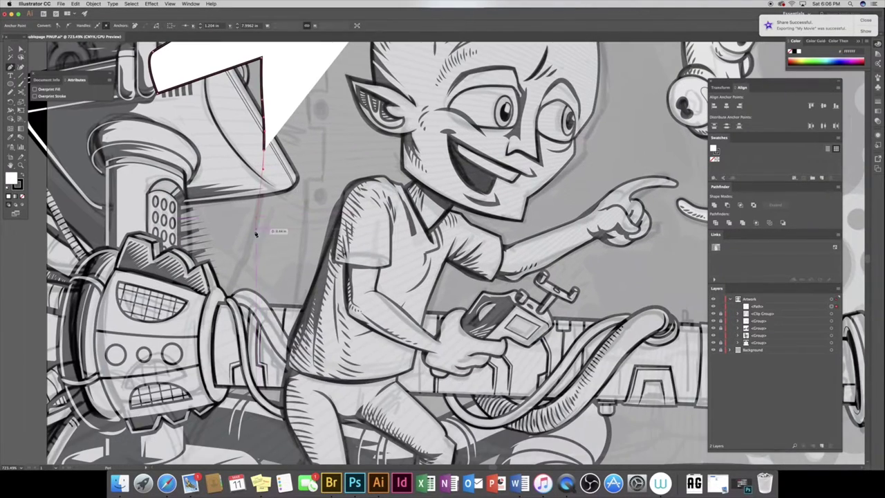
{"action": "left_click", "coordinate": [250, 299]}
{"action": "scroll", "coordinate": [276, 228], "scroll_direction": "up", "scroll_amount": 10}
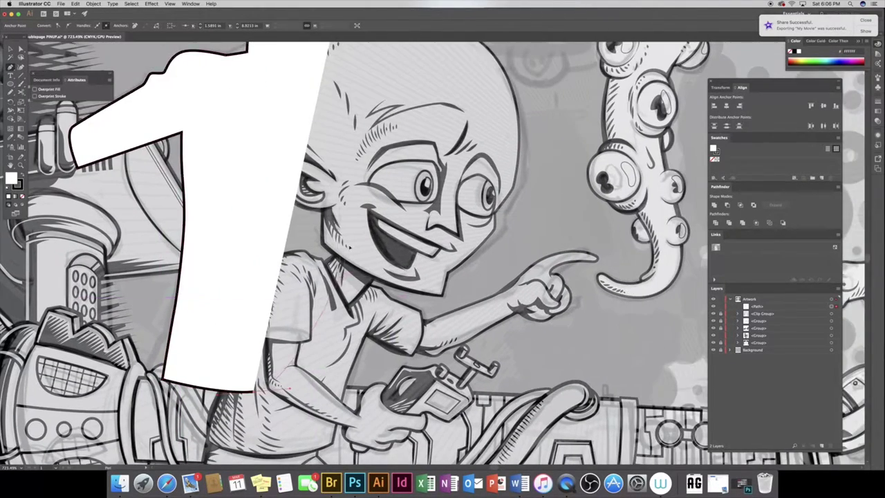
{"action": "key", "text": "ctrl+bracketleft"}
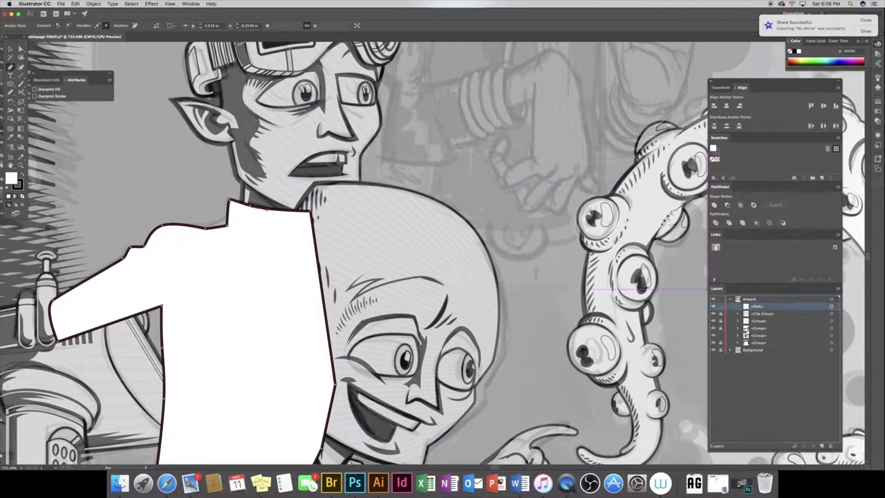
{"action": "key", "text": "ctrl+bracketleft"}
{"action": "key", "text": "ctrl+bracketleft"}
{"action": "key", "text": "v"}
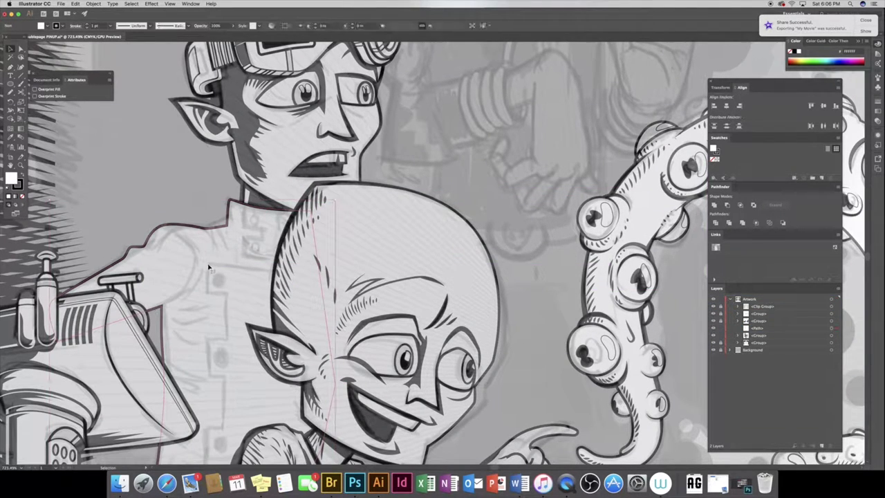
{"action": "scroll", "coordinate": [180, 195], "scroll_direction": "down", "scroll_amount": 3}
{"action": "scroll", "coordinate": [180, 196], "scroll_direction": "left", "scroll_amount": 4}
{"action": "left_click", "coordinate": [179, 168]}
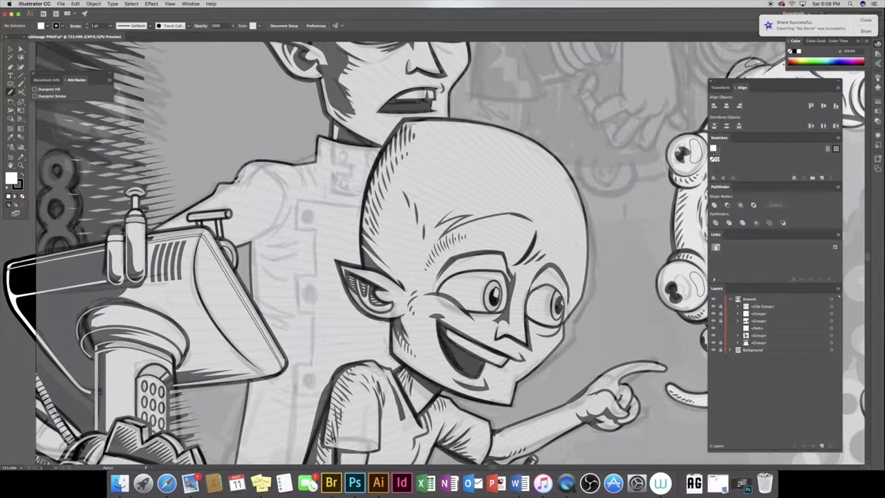
Ink a thin collar-edge line and a shoulder line, applying a tapered brush to the stroke
{"action": "left_click_drag", "start_coordinate": [208, 198], "coordinate": [286, 183]}
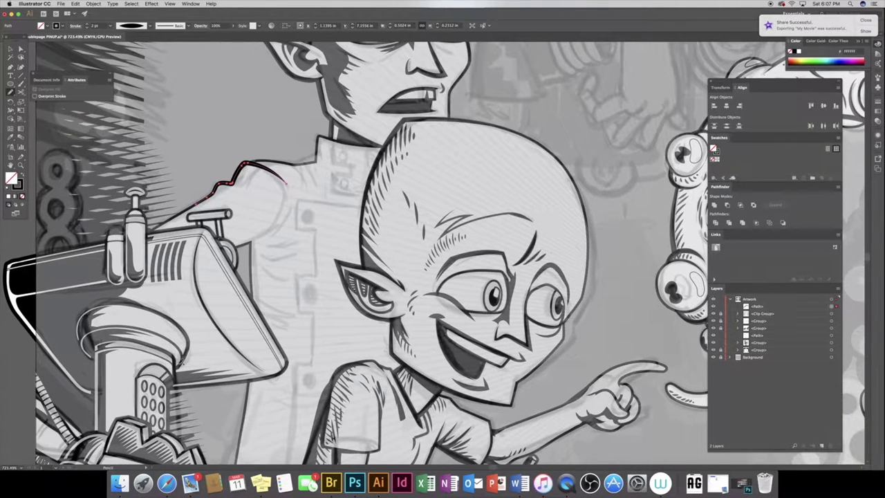
{"action": "left_click_drag", "start_coordinate": [291, 206], "coordinate": [188, 265]}
{"action": "left_click", "coordinate": [132, 26]}
{"action": "left_click", "coordinate": [127, 69]}
Group the two shoulder strokes, move the group lower in Layers, and begin the stand-up collar outline
{"action": "left_click", "coordinate": [831, 314], "text": "shift"}
{"action": "key", "text": "ctrl+g"}
{"action": "left_click_drag", "start_coordinate": [757, 339], "coordinate": [761, 335]}
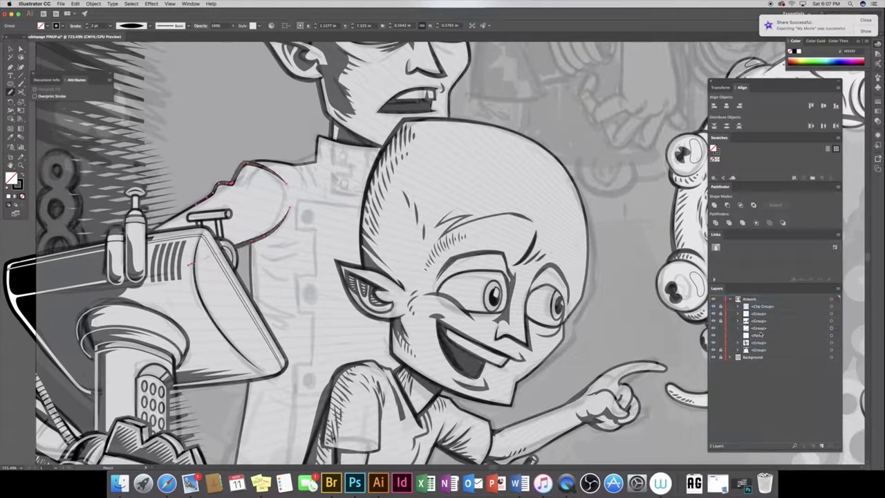
{"action": "key", "text": "p"}
{"action": "left_click_drag", "start_coordinate": [415, 146], "coordinate": [331, 144]}
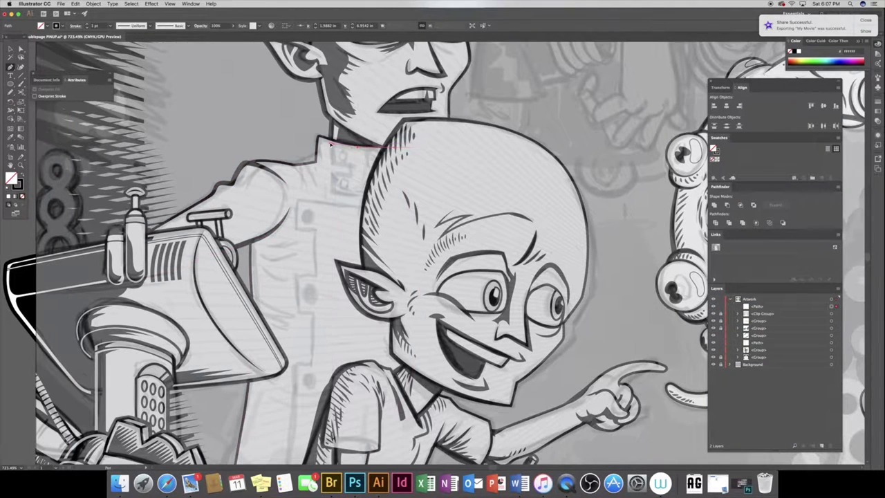
Complete the stepped stand-up collar outline, fill it white, and send it backward
{"action": "left_click", "coordinate": [331, 144]}
{"action": "left_click", "coordinate": [331, 163]}
{"action": "left_click", "coordinate": [352, 177]}
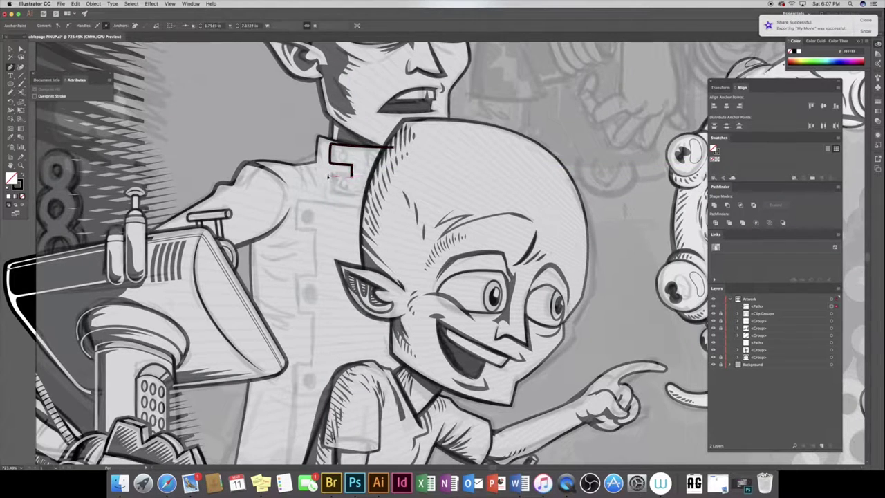
{"action": "left_click", "coordinate": [331, 177]}
{"action": "left_click", "coordinate": [331, 196]}
{"action": "left_click", "coordinate": [395, 196]}
{"action": "key", "text": "d"}
{"action": "key", "text": "ctrl+bracketleft"}
{"action": "key", "text": "ctrl+bracketleft"}
{"action": "scroll", "coordinate": [455, 156], "scroll_direction": "down", "scroll_amount": 3}
{"action": "scroll", "coordinate": [455, 156], "scroll_direction": "left", "scroll_amount": 3}
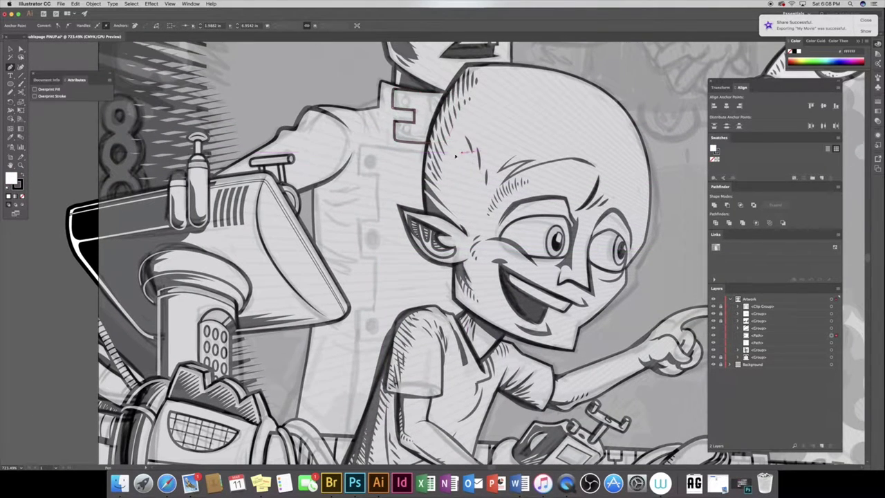
Draw the front placket shape below the collar and send it behind the character
{"action": "left_click", "coordinate": [361, 146]}
{"action": "left_click", "coordinate": [473, 150]}
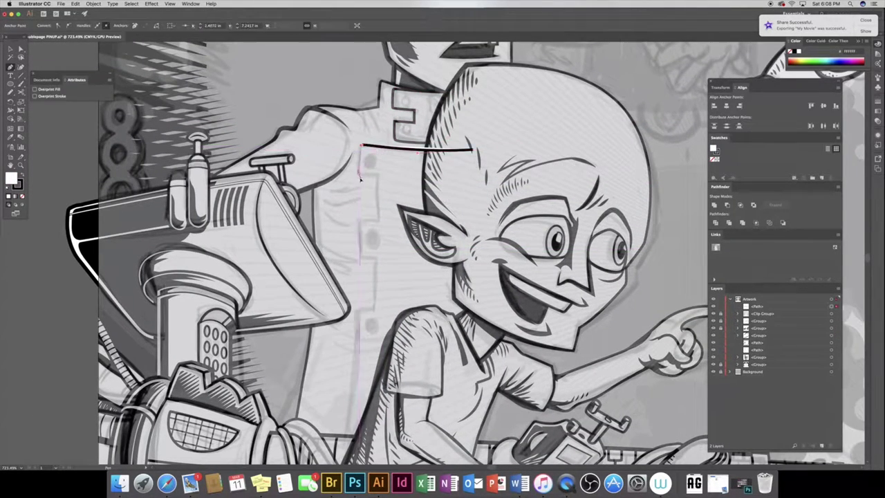
{"action": "left_click", "coordinate": [360, 174]}
{"action": "scroll", "coordinate": [376, 360], "scroll_direction": "down", "scroll_amount": 2}
{"action": "left_click", "coordinate": [339, 104]}
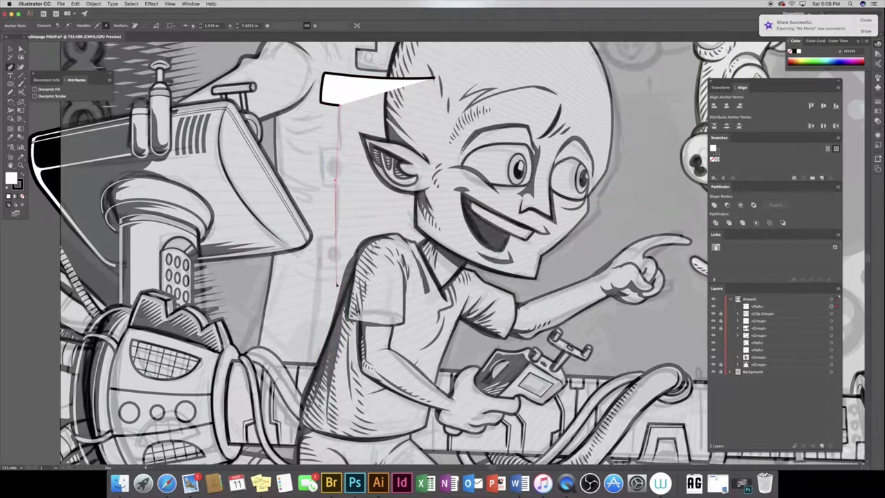
{"action": "left_click", "coordinate": [336, 228]}
{"action": "left_click", "coordinate": [321, 377]}
{"action": "left_click", "coordinate": [429, 373]}
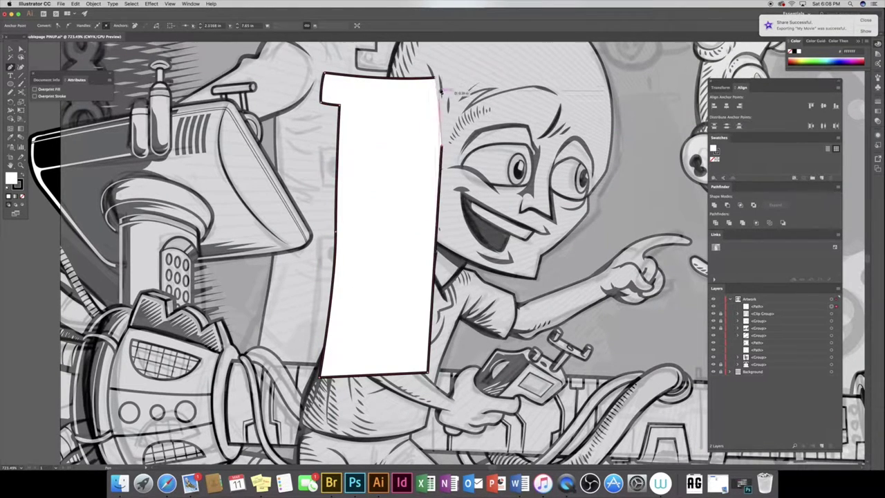
{"action": "left_click", "coordinate": [430, 107]}
{"action": "key", "text": "ctrl+bracketleft"}
{"action": "key", "text": "ctrl+bracketleft"}
{"action": "key", "text": "ctrl+bracketleft"}
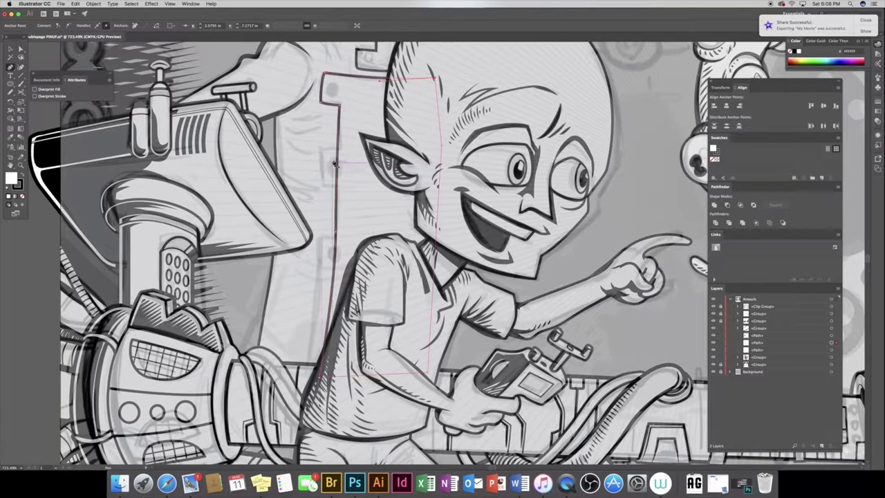
Draw a small button tab, copy it lower on the placket, and send both tabs to the back
{"action": "left_click", "coordinate": [321, 151]}
{"action": "left_click", "coordinate": [320, 185]}
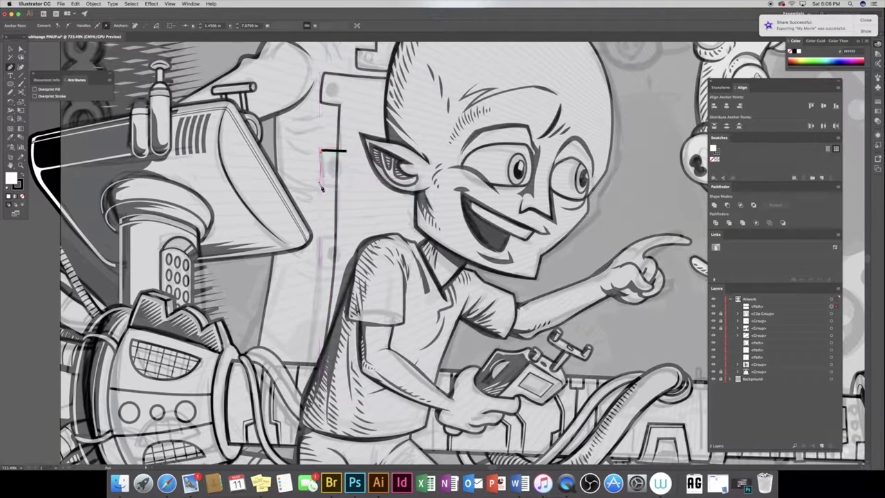
{"action": "left_click", "coordinate": [347, 151]}
{"action": "key", "text": "v"}
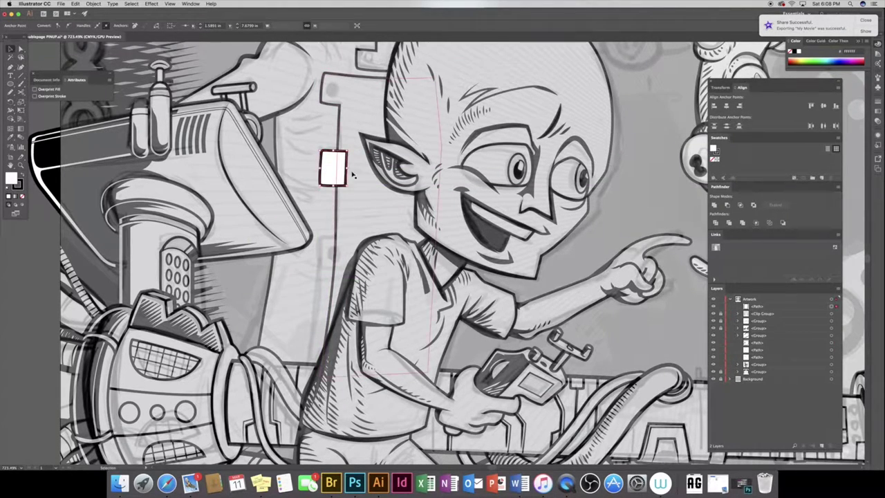
{"action": "double_click", "coordinate": [334, 185]}
{"action": "key", "text": "Escape"}
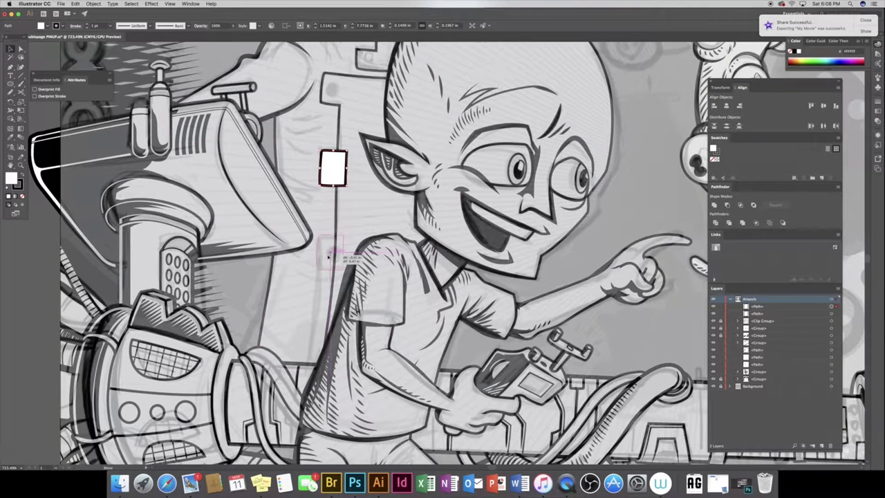
{"action": "left_click_drag", "start_coordinate": [329, 257], "coordinate": [329, 255]}
{"action": "left_click", "coordinate": [333, 168], "text": "shift"}
{"action": "key", "text": "ctrl+shift+bracketleft"}
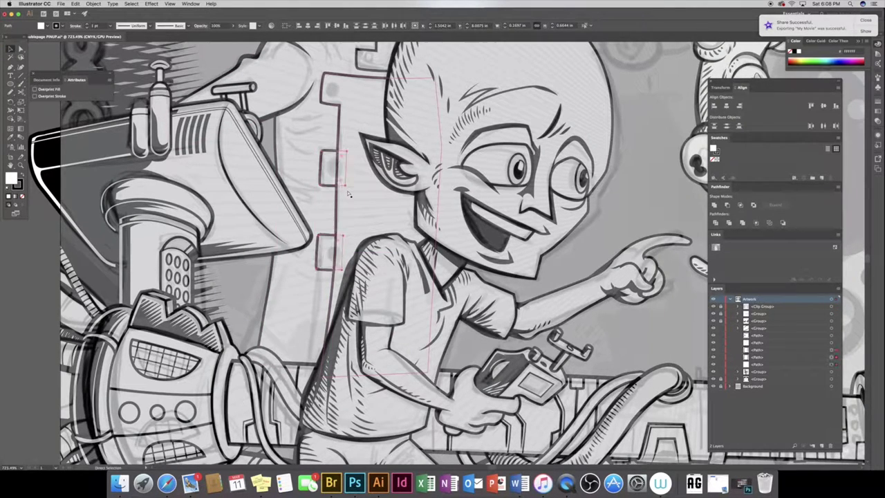
Select the placket pieces and draw a tiny button circle on the collar
{"action": "scroll", "coordinate": [330, 194], "scroll_direction": "up", "scroll_amount": 3}
{"action": "left_click_drag", "start_coordinate": [298, 171], "coordinate": [422, 461]}
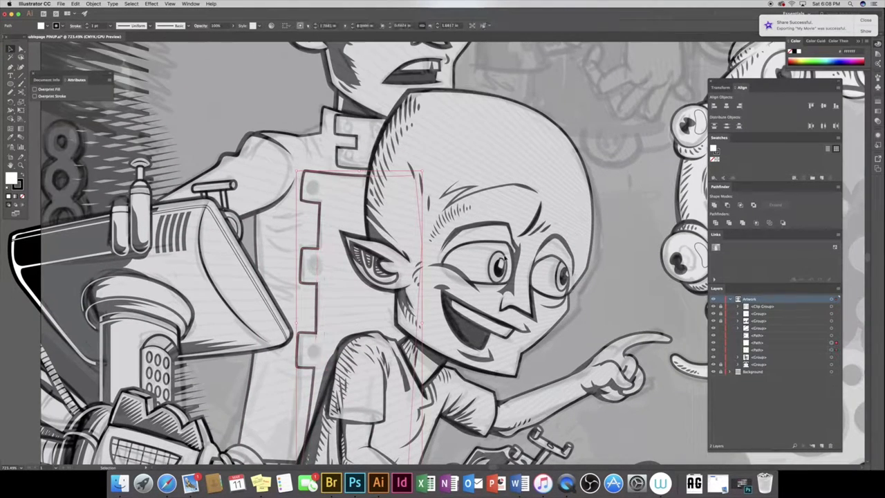
{"action": "key", "text": "l"}
{"action": "mouse_move", "coordinate": [346, 126]}
{"action": "left_mouse_down"}
{"action": "mouse_move", "coordinate": [346, 141]}
{"action": "mouse_move", "coordinate": [314, 185]}
{"action": "left_mouse_up"}
{"action": "key", "text": "v"}
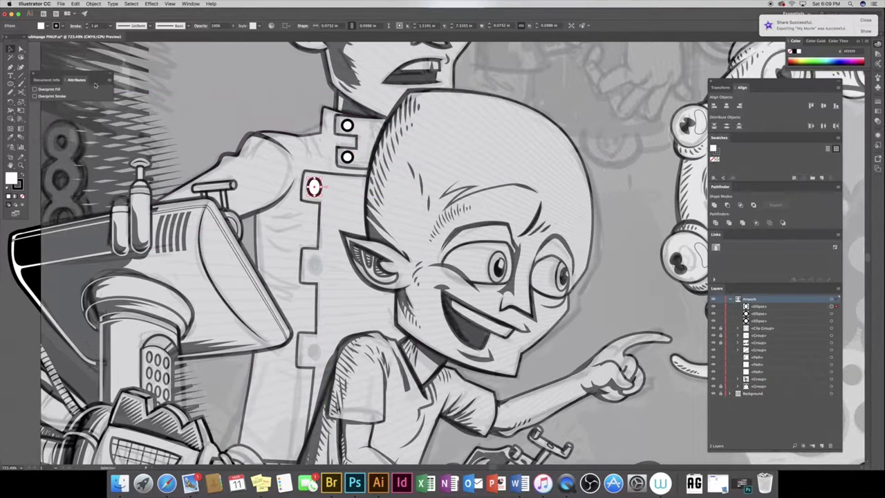
Copy the button down the placket as oval buttons, adding a third one lower down, then deselect
{"action": "left_click_drag", "start_coordinate": [314, 185], "coordinate": [310, 348]}
{"action": "key", "text": "v"}
{"action": "left_click", "coordinate": [313, 265], "text": "shift"}
{"action": "left_click", "coordinate": [314, 185], "text": "shift"}
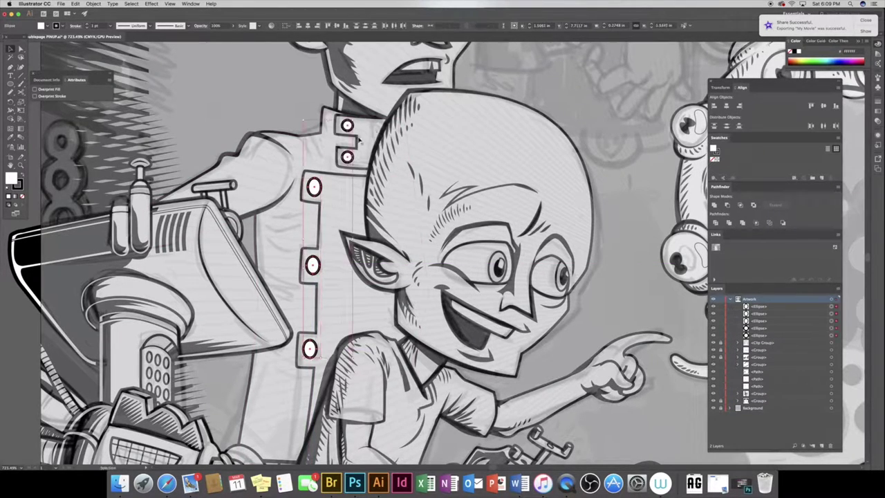
{"action": "left_click", "coordinate": [336, 175]}
{"action": "scroll", "coordinate": [300, 209], "scroll_direction": "down", "scroll_amount": 3}
{"action": "scroll", "coordinate": [301, 209], "scroll_direction": "right", "scroll_amount": 2}
Select the placket outline and open Object > Path > Offset Path
{"action": "left_click", "coordinate": [301, 208]}
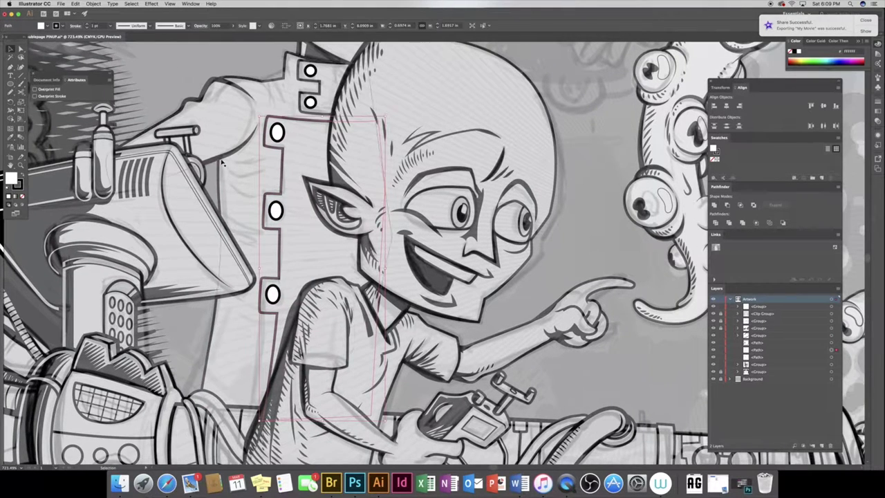
{"action": "left_click", "coordinate": [94, 3]}
{"action": "left_click", "coordinate": [194, 169]}
{"action": "left_click", "coordinate": [406, 259]}
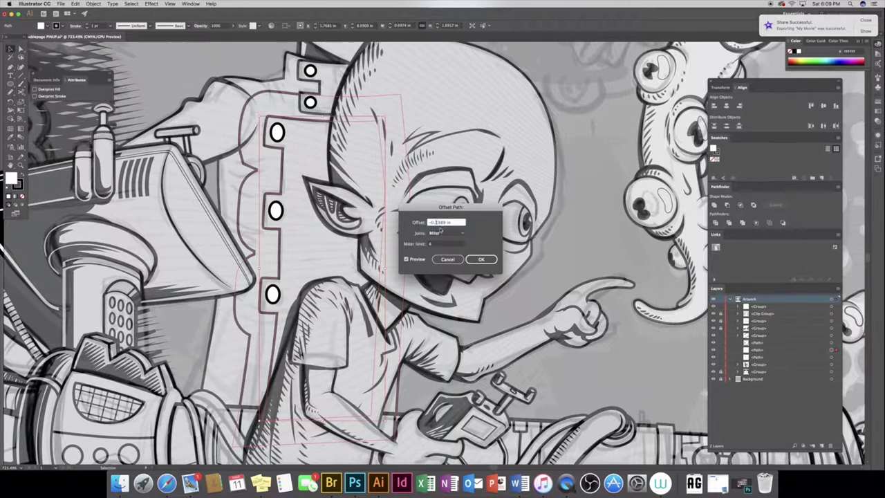
Offset the placket inward and make the inset outline a dashed stitching stroke with value 1
{"action": "left_click", "coordinate": [408, 260]}
{"action": "left_click", "coordinate": [439, 223]}
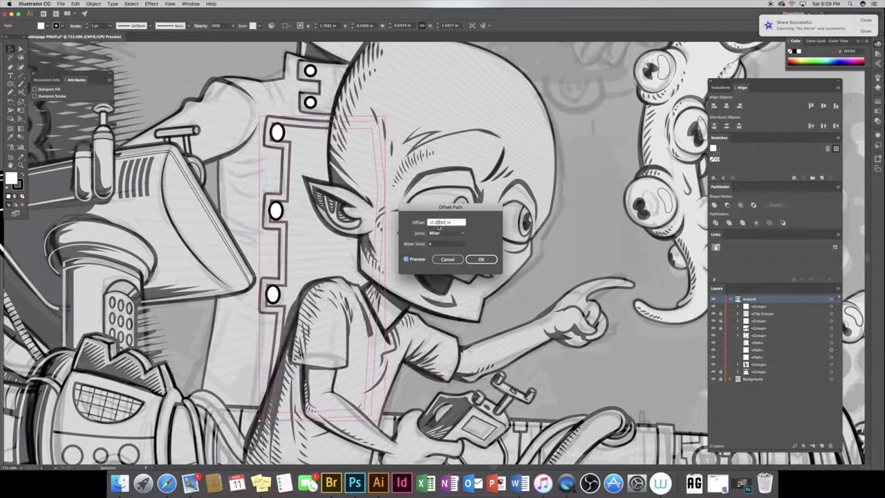
{"action": "key", "text": "Return"}
{"action": "left_click", "coordinate": [87, 28]}
{"action": "left_click", "coordinate": [75, 25]}
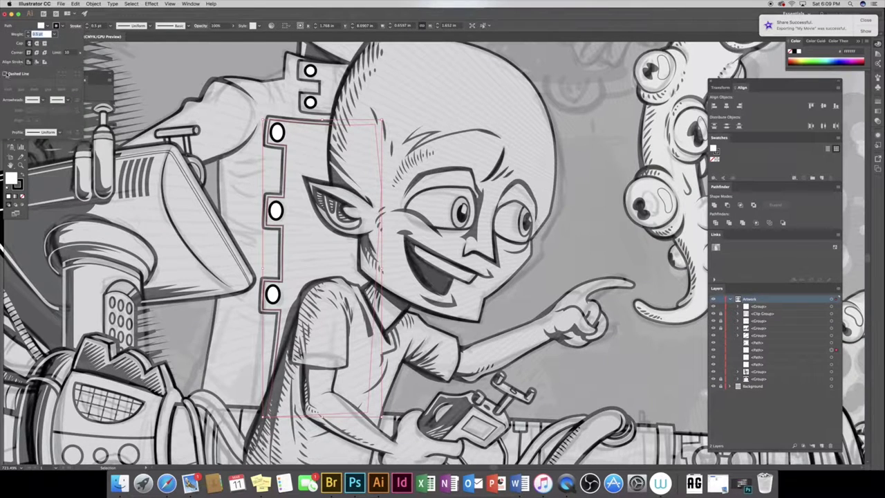
{"action": "type", "text": "1"}
{"action": "key", "text": "Tab"}
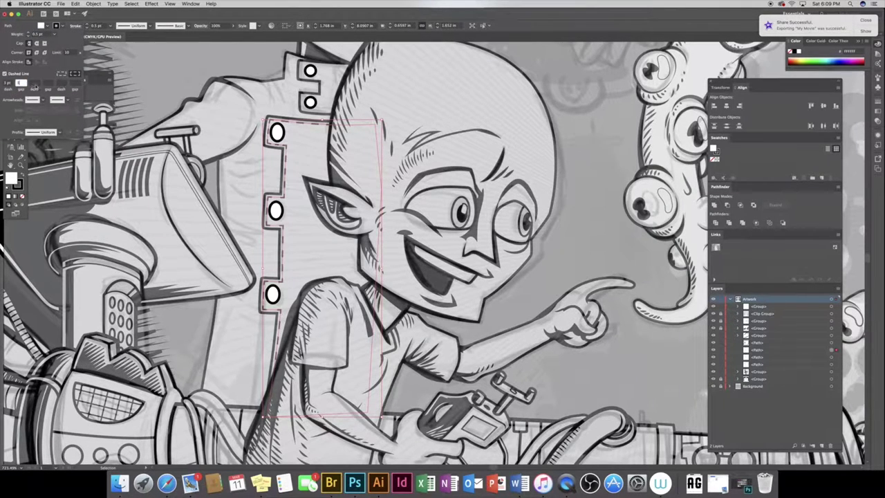
{"action": "key", "text": "Return"}
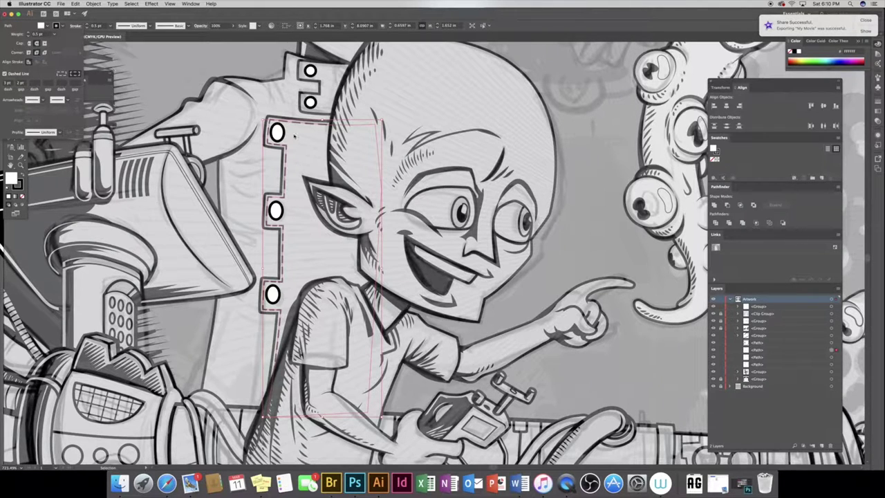
Offset the collar piece inward and thin its inset outline to 0.5 pt
{"action": "scroll", "coordinate": [415, 249], "scroll_direction": "up", "scroll_amount": 5}
{"action": "left_click", "coordinate": [239, 142]}
{"action": "left_click", "coordinate": [93, 4]}
{"action": "left_click", "coordinate": [183, 164]}
{"action": "key", "text": "Return"}
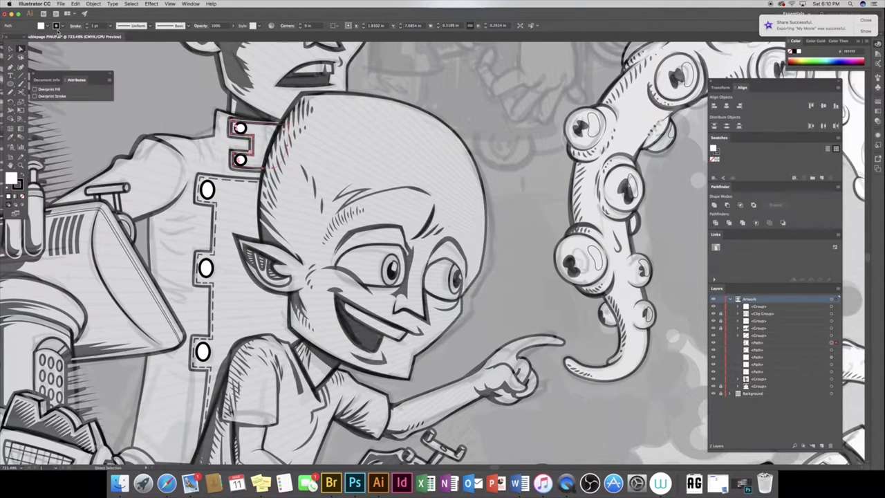
{"action": "left_click", "coordinate": [88, 28]}
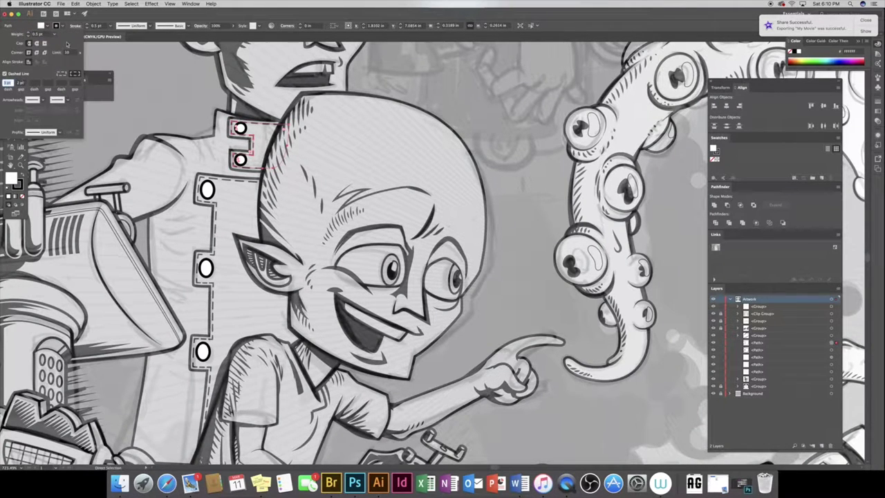
{"action": "left_click", "coordinate": [181, 125]}
{"action": "left_click", "coordinate": [184, 148]}
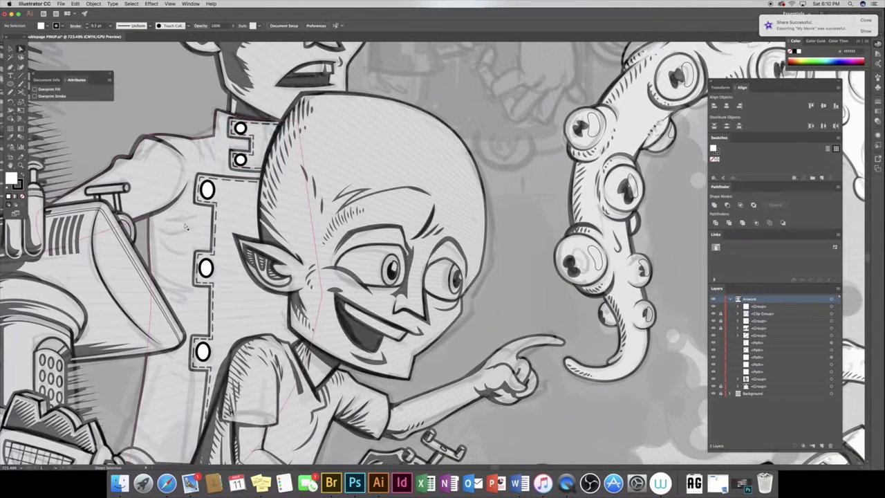
Move the jacket buttons group below the other groups in the Layers panel
{"action": "scroll", "coordinate": [187, 227], "scroll_direction": "down", "scroll_amount": 3}
{"action": "scroll", "coordinate": [225, 215], "scroll_direction": "up", "scroll_amount": 2}
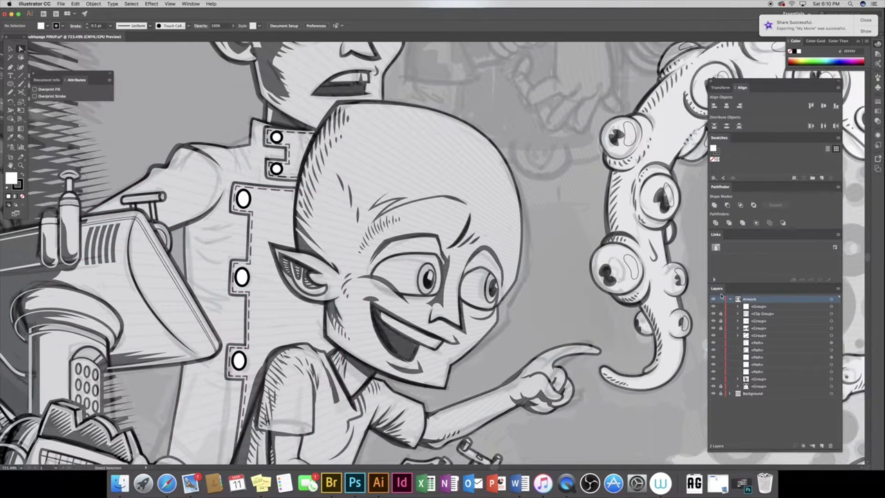
{"action": "left_click", "coordinate": [831, 306]}
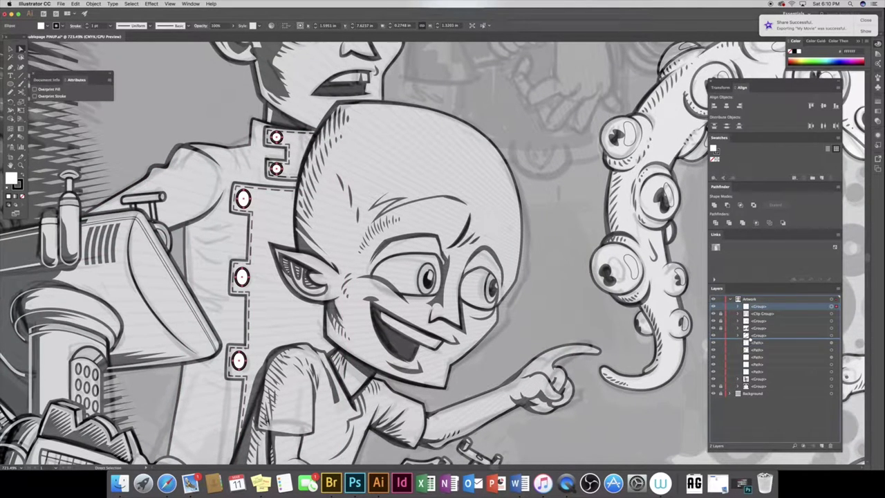
{"action": "left_click_drag", "start_coordinate": [752, 341], "coordinate": [754, 343]}
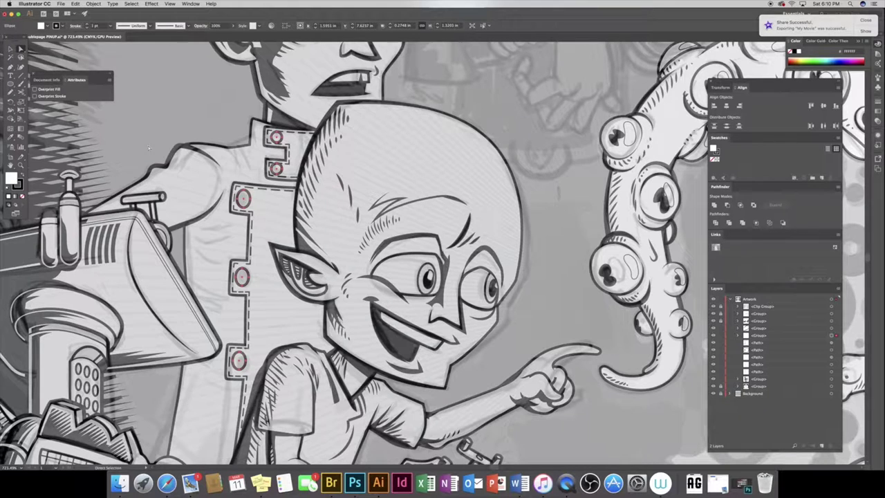
Draw a short ink stroke on the coat shoulder with a tapered width profile
{"action": "left_click", "coordinate": [208, 146]}
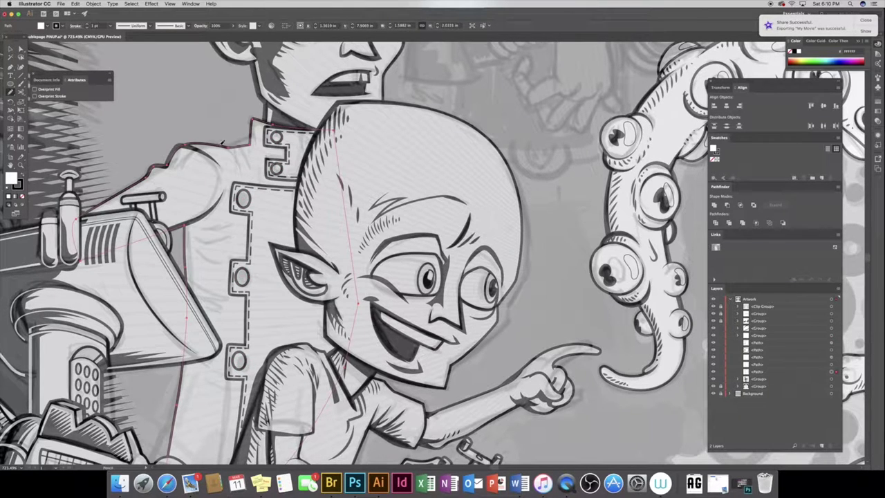
{"action": "key", "text": "ctrl+shift+a"}
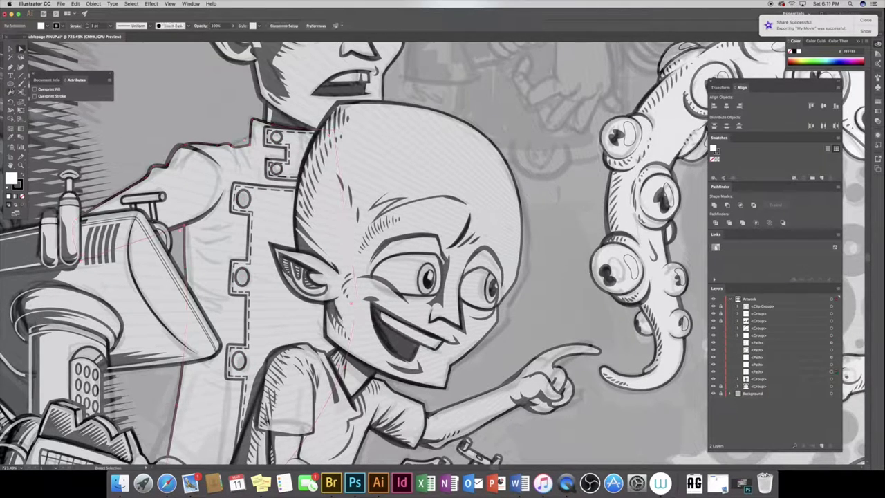
{"action": "left_click_drag", "start_coordinate": [226, 144], "coordinate": [242, 161]}
{"action": "left_click", "coordinate": [125, 28]}
{"action": "left_click", "coordinate": [128, 61]}
{"action": "left_click", "coordinate": [126, 26]}
{"action": "left_click", "coordinate": [128, 47]}
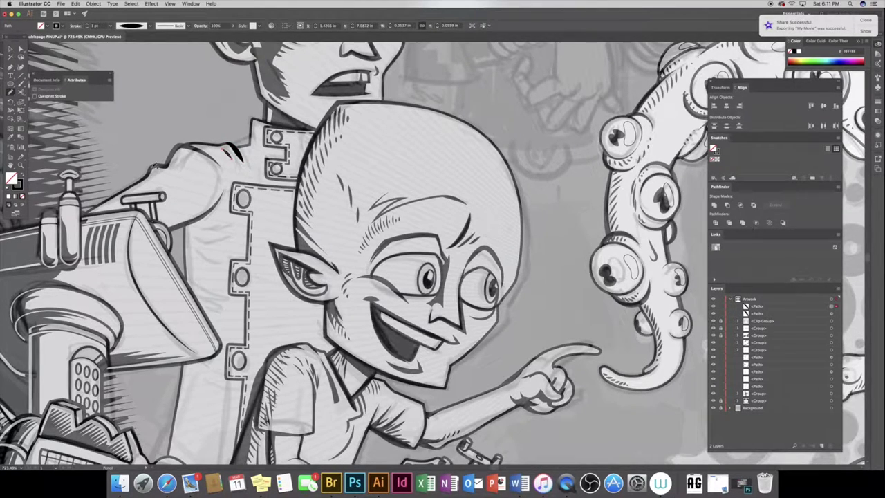
Draw more shoulder hatch strokes and give them the tapered width profile
{"action": "left_click_drag", "start_coordinate": [200, 191], "coordinate": [151, 167]}
{"action": "left_click", "coordinate": [125, 26]}
{"action": "left_click", "coordinate": [128, 61]}
{"action": "mouse_move", "coordinate": [199, 188]}
{"action": "left_mouse_down"}
{"action": "mouse_move", "coordinate": [152, 165]}
{"action": "mouse_move", "coordinate": [177, 152]}
{"action": "left_mouse_up"}
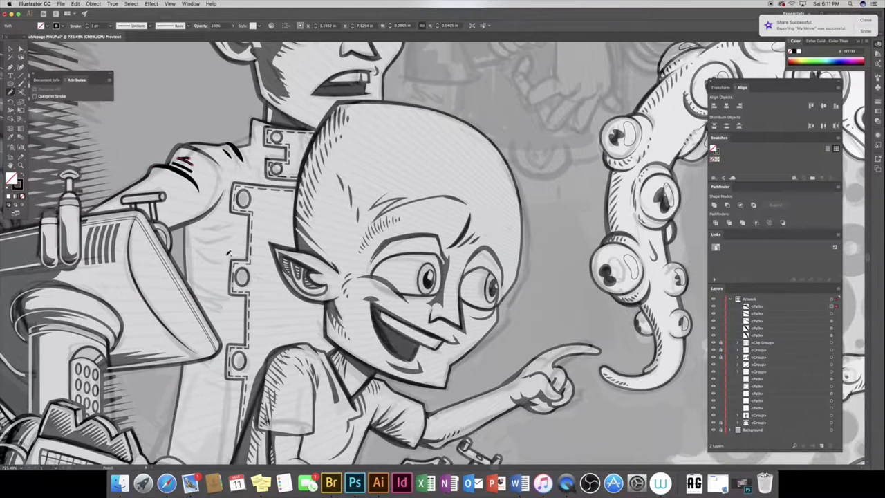
{"action": "left_click", "coordinate": [832, 315]}
{"action": "left_click", "coordinate": [125, 26]}
{"action": "left_click", "coordinate": [127, 61]}
Sharpen the lower hatch stroke's blunt end and group all the shoulder hatch strokes
{"action": "scroll", "coordinate": [199, 183], "scroll_direction": "up", "scroll_amount": 1}
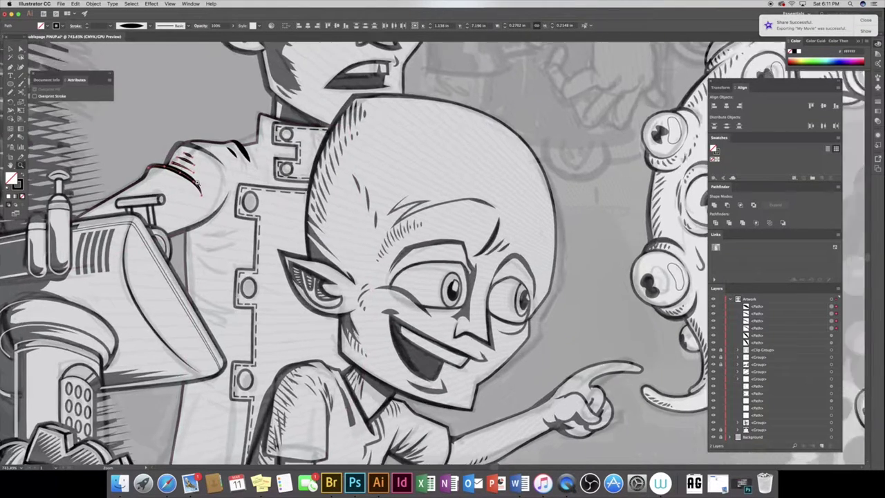
{"action": "scroll", "coordinate": [198, 184], "scroll_direction": "up", "scroll_amount": 5}
{"action": "left_click", "coordinate": [149, 121]}
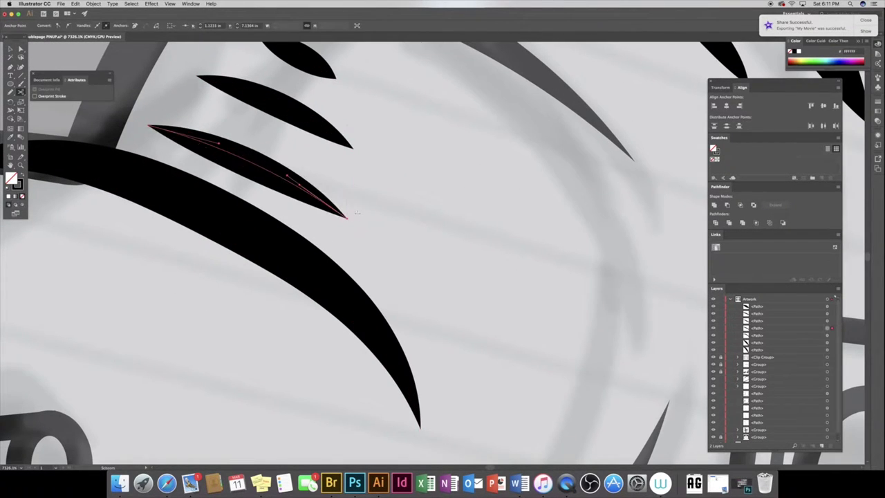
{"action": "scroll", "coordinate": [211, 170], "scroll_direction": "down", "scroll_amount": 5}
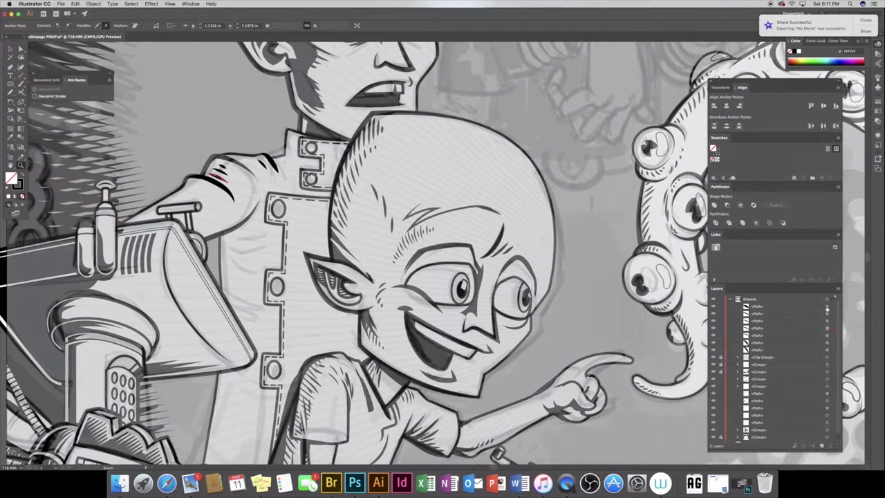
{"action": "left_click_drag", "start_coordinate": [827, 311], "coordinate": [828, 344]}
{"action": "key", "text": "super+g"}
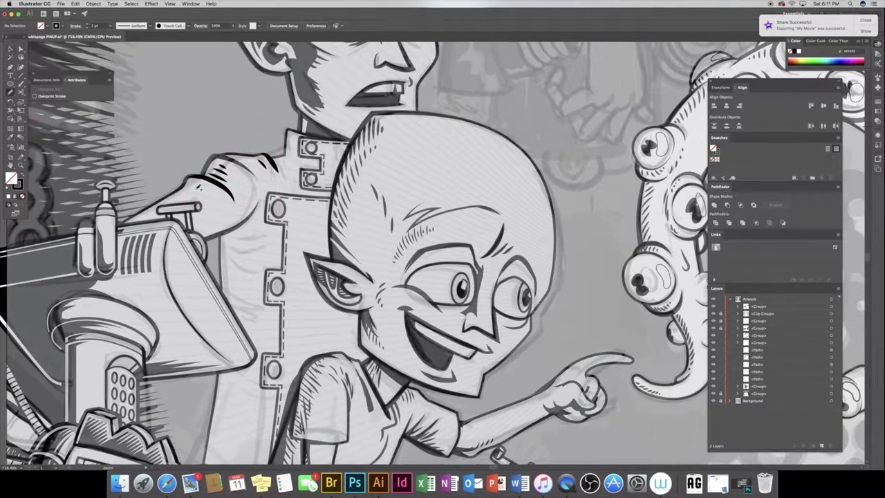
Draw curved shoulder hatch strokes, give them a tapered width profile and group them
{"action": "mouse_move", "coordinate": [228, 220]}
{"action": "left_mouse_down"}
{"action": "mouse_move", "coordinate": [260, 233]}
{"action": "mouse_move", "coordinate": [260, 252]}
{"action": "left_mouse_up"}
{"action": "left_click_drag", "start_coordinate": [833, 306], "coordinate": [833, 322]}
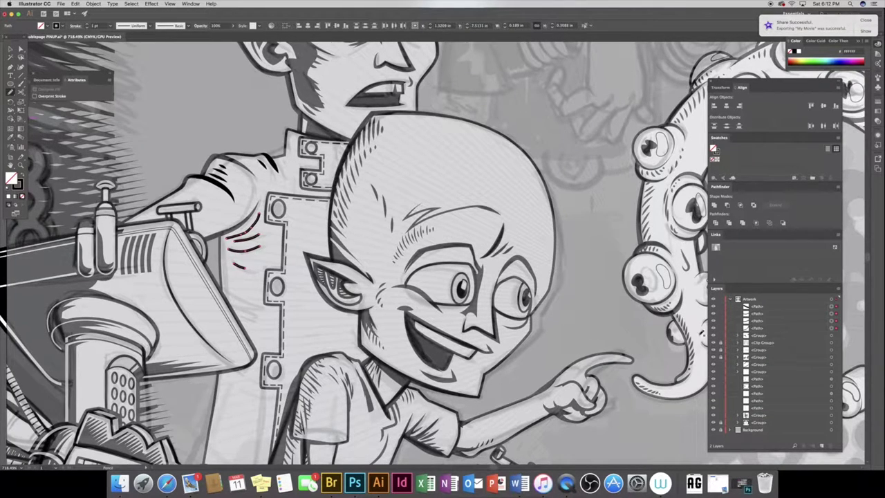
{"action": "left_click", "coordinate": [132, 26]}
{"action": "left_click", "coordinate": [128, 45]}
{"action": "key", "text": "super+g"}
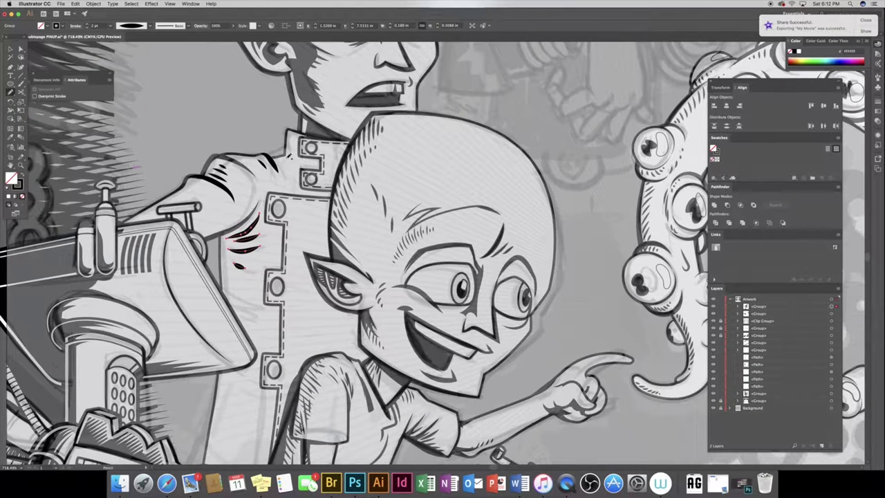
Add a tapered stroke along the collar edge and group it with the hatches
{"action": "left_click_drag", "start_coordinate": [285, 130], "coordinate": [292, 177]}
{"action": "left_click", "coordinate": [132, 26]}
{"action": "left_click", "coordinate": [128, 46]}
{"action": "left_click", "coordinate": [831, 313], "text": "shift"}
{"action": "key", "text": "super+g"}
Paint a black shadow blob across the shoulder, group it with the hatches, and move it behind the artwork
{"action": "scroll", "coordinate": [281, 237], "scroll_direction": "right", "scroll_amount": 2}
{"action": "scroll", "coordinate": [281, 237], "scroll_direction": "down", "scroll_amount": 3}
{"action": "scroll", "coordinate": [281, 236], "scroll_direction": "left", "scroll_amount": 3}
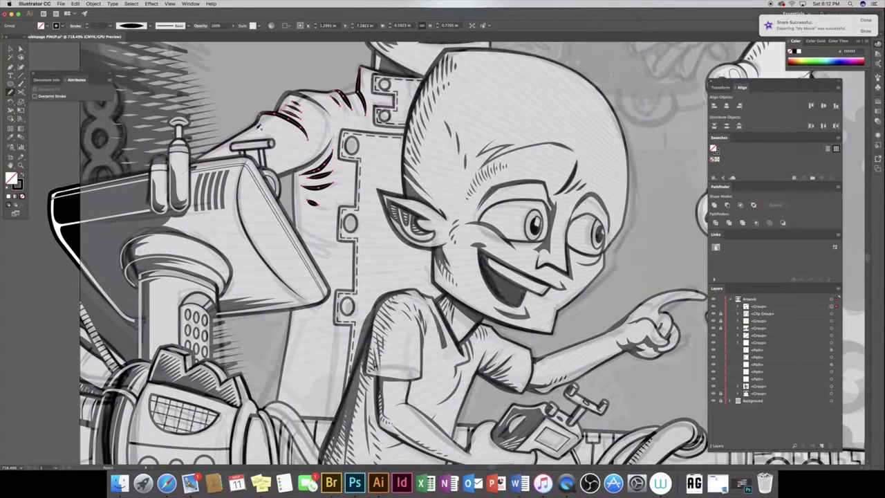
{"action": "left_click_drag", "start_coordinate": [282, 153], "coordinate": [185, 173]}
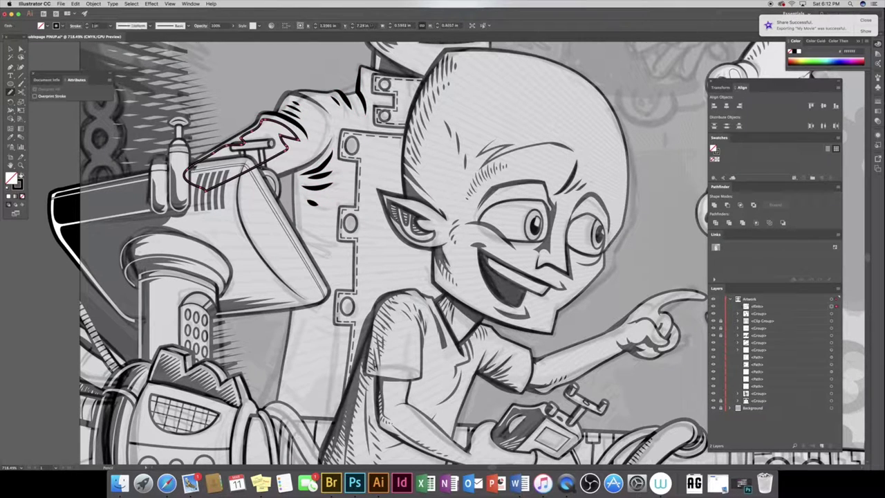
{"action": "left_click", "coordinate": [830, 314], "text": "shift"}
{"action": "key", "text": "super+g"}
{"action": "left_click_drag", "start_coordinate": [755, 375], "coordinate": [756, 374]}
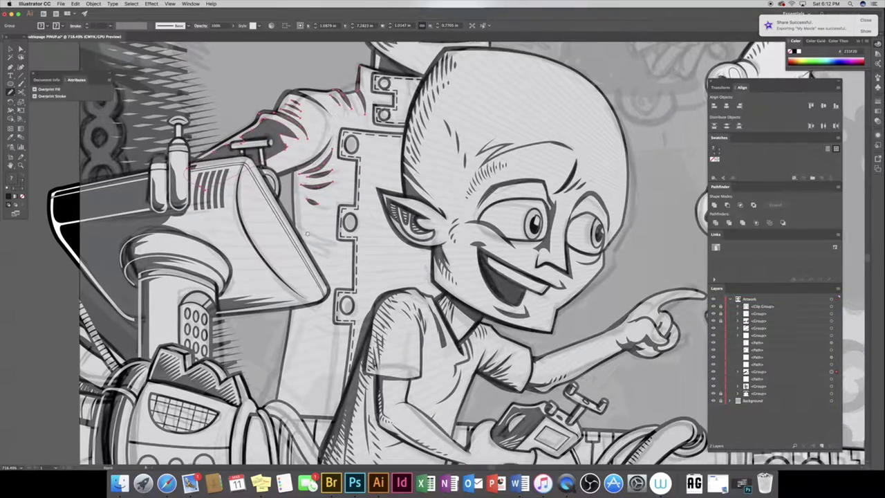
{"action": "scroll", "coordinate": [349, 138], "scroll_direction": "up", "scroll_amount": 3}
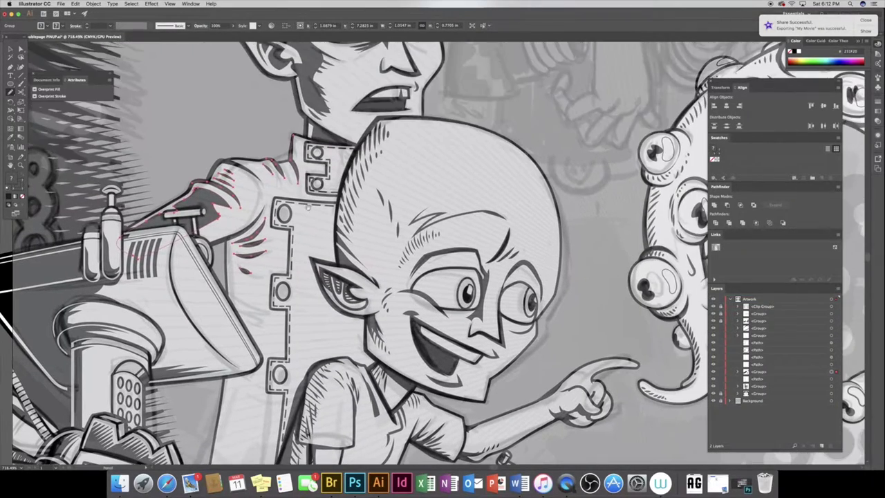
{"action": "key", "text": "z"}
{"action": "left_click_drag", "start_coordinate": [341, 169], "coordinate": [387, 169]}
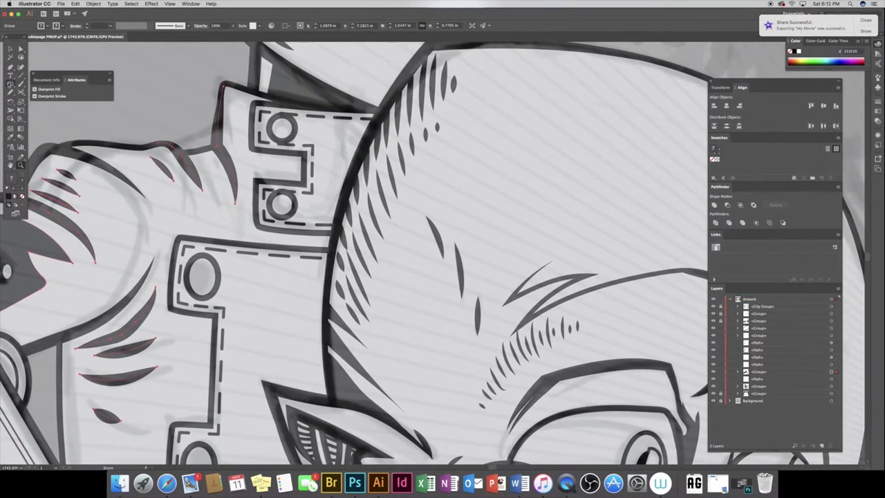
Draw black circles inside each of the five button holes
{"action": "left_click_drag", "start_coordinate": [279, 128], "coordinate": [288, 140]}
{"action": "left_click_drag", "start_coordinate": [280, 203], "coordinate": [289, 213]}
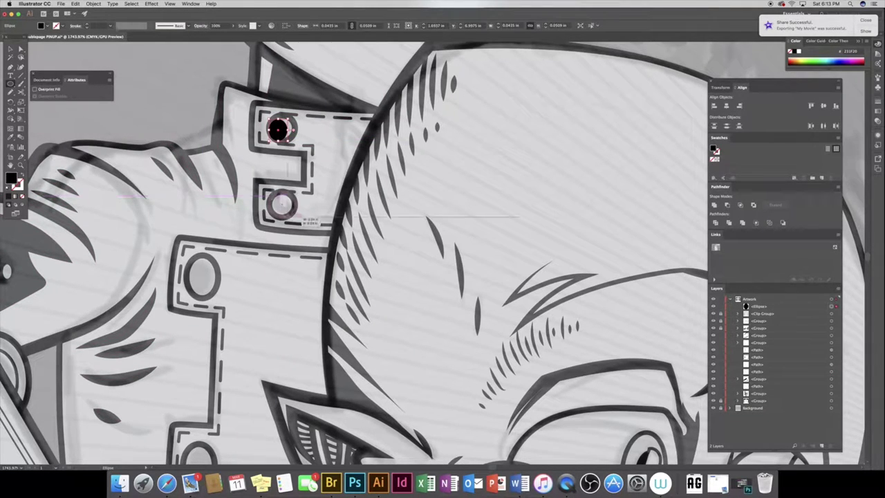
{"action": "scroll", "coordinate": [289, 213], "scroll_direction": "down", "scroll_amount": 3}
{"action": "left_click_drag", "start_coordinate": [204, 158], "coordinate": [235, 197]}
{"action": "scroll", "coordinate": [228, 180], "scroll_direction": "down", "scroll_amount": 5}
{"action": "left_click_drag", "start_coordinate": [209, 140], "coordinate": [242, 181]}
{"action": "scroll", "coordinate": [235, 182], "scroll_direction": "down", "scroll_amount": 5}
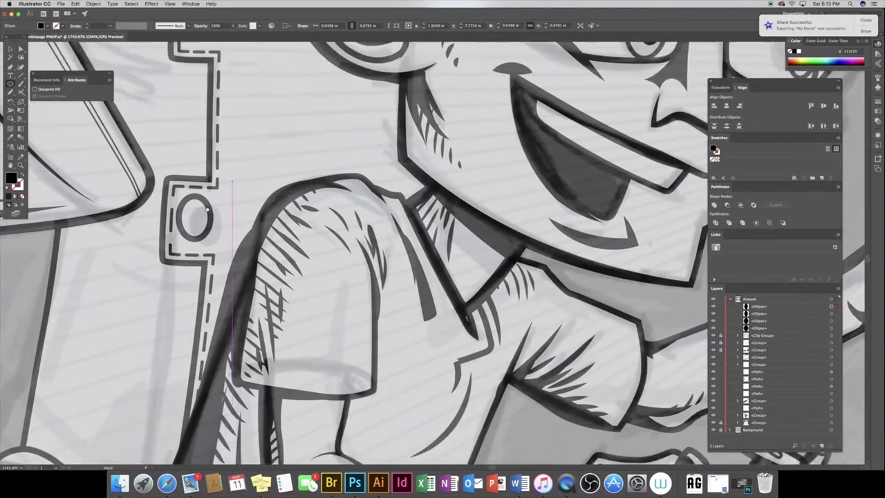
{"action": "left_click_drag", "start_coordinate": [186, 138], "coordinate": [223, 177]}
{"action": "scroll", "coordinate": [211, 178], "scroll_direction": "down", "scroll_amount": 3}
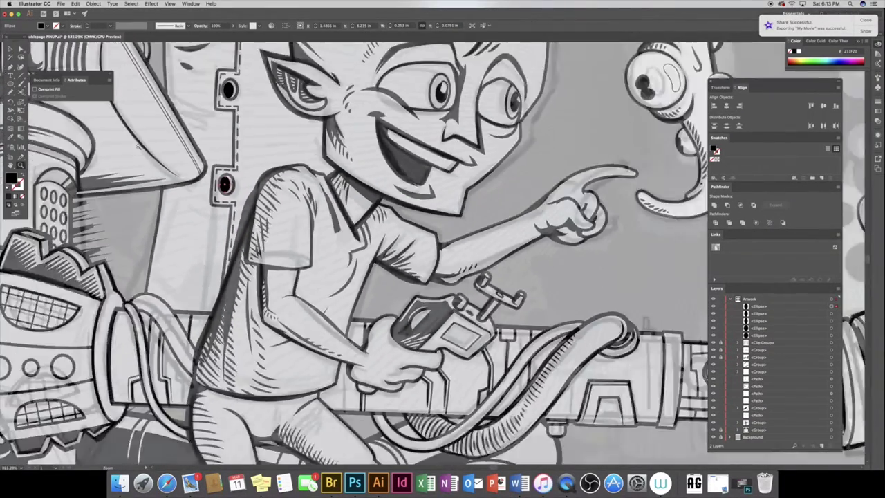
{"action": "scroll", "coordinate": [211, 178], "scroll_direction": "down", "scroll_amount": 3}
{"action": "scroll", "coordinate": [211, 178], "scroll_direction": "down", "scroll_amount": 2}
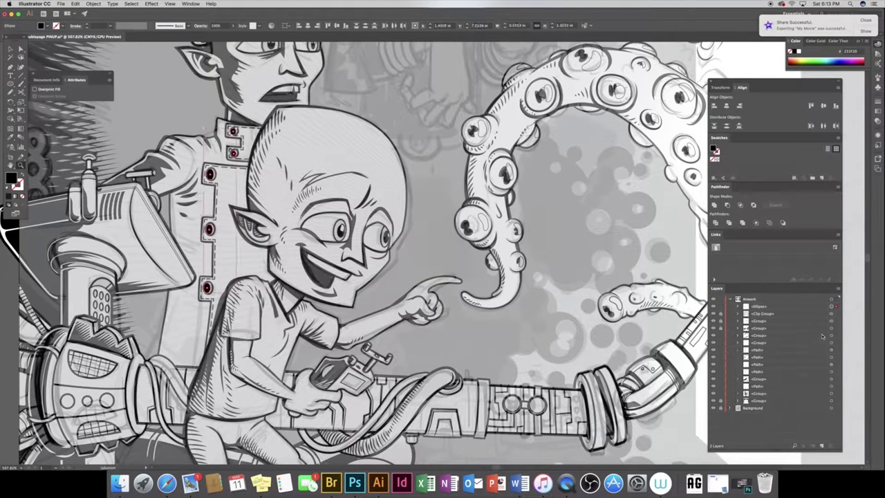
Group the five circles and move the group below four other groups in Layers
{"action": "key", "text": "ctrl+g"}
{"action": "left_click_drag", "start_coordinate": [768, 339], "coordinate": [769, 340]}
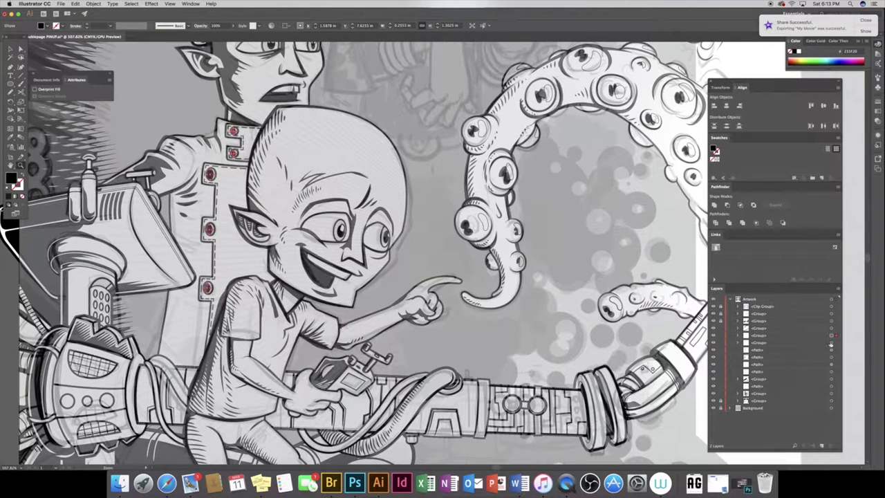
{"action": "left_click", "coordinate": [831, 343]}
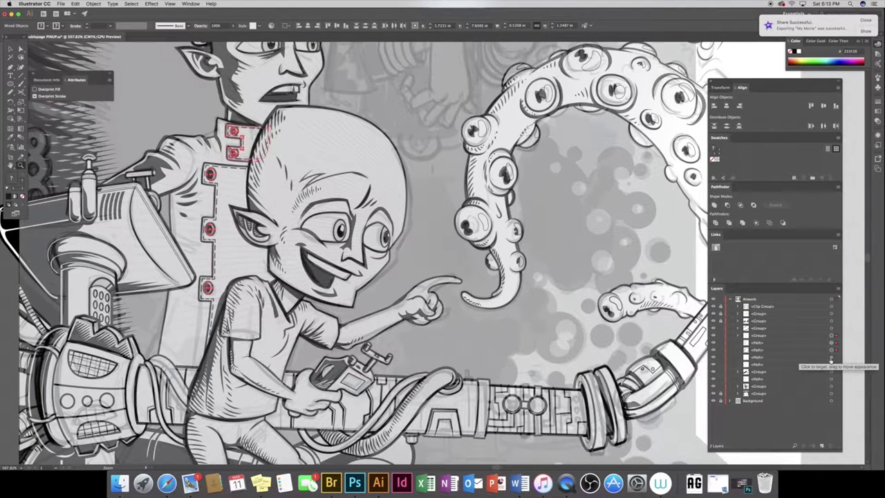
Select all the jacket buttons in Layers and group them
{"action": "left_click", "coordinate": [832, 350], "text": "shift"}
{"action": "left_click", "coordinate": [831, 357], "text": "shift"}
{"action": "key", "text": "ctrl+g"}
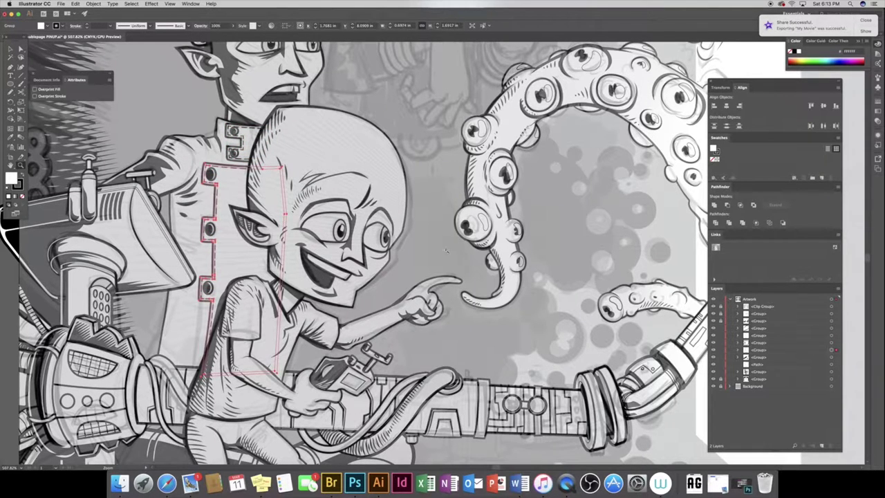
{"action": "key", "text": "ctrl+shift+a"}
Give the jacket buttons a white fill and 2 pt black outlines
{"action": "key", "text": "b"}
{"action": "key", "text": "a"}
{"action": "left_click_drag", "start_coordinate": [282, 166], "coordinate": [206, 374]}
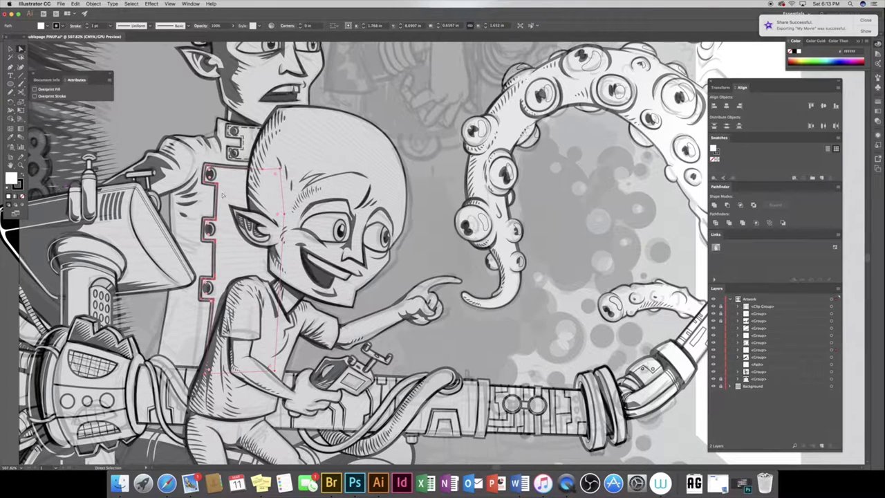
{"action": "left_click", "coordinate": [23, 197]}
{"action": "key", "text": "d"}
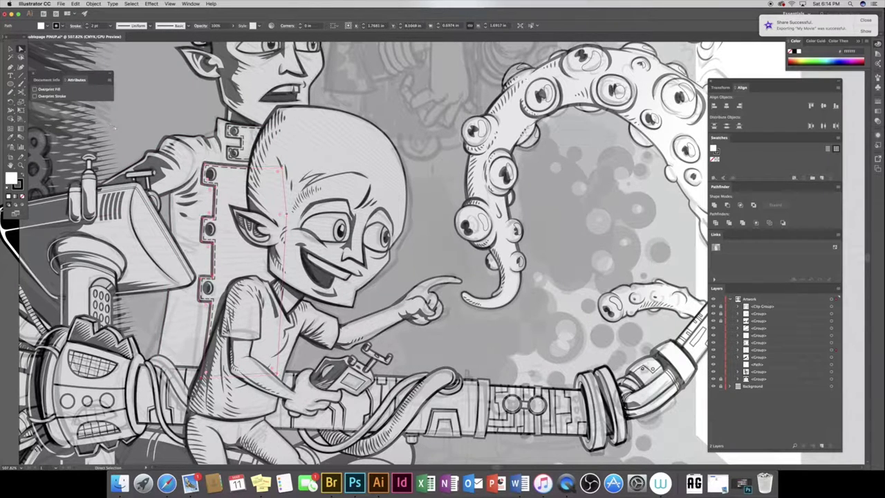
{"action": "left_click", "coordinate": [246, 138], "text": "shift"}
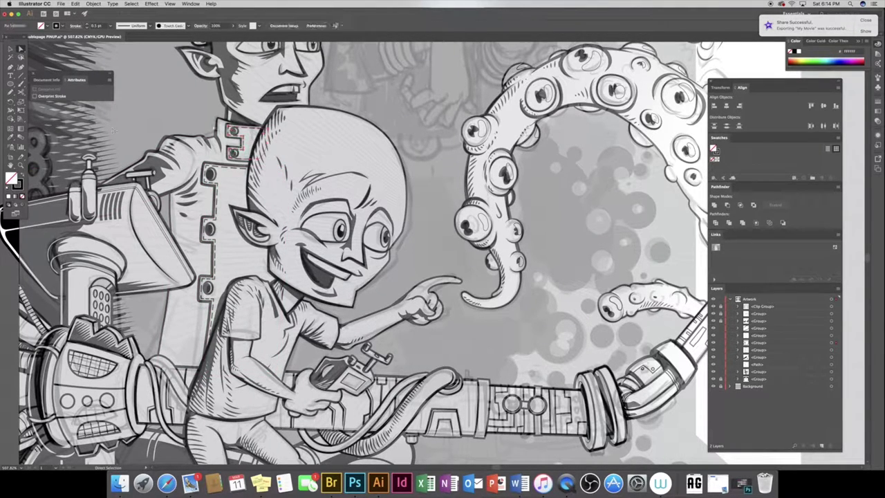
{"action": "left_click", "coordinate": [86, 26]}
{"action": "left_click", "coordinate": [131, 70]}
{"action": "left_click_drag", "start_coordinate": [273, 166], "coordinate": [280, 360]}
Paint a black-filled shadow shape down the jacket's left edge, placed behind the artwork
{"action": "key", "text": "b"}
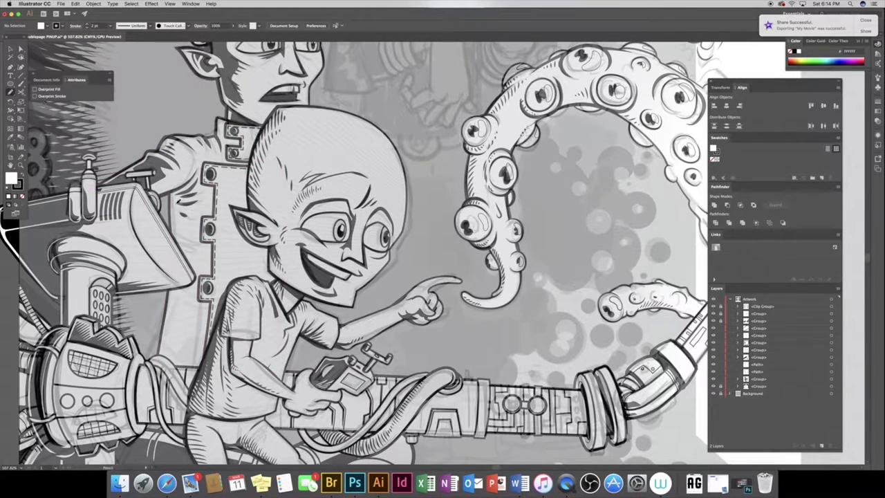
{"action": "left_click_drag", "start_coordinate": [176, 195], "coordinate": [179, 223]}
{"action": "left_click_drag", "start_coordinate": [179, 298], "coordinate": [161, 384]}
{"action": "left_click_drag", "start_coordinate": [204, 358], "coordinate": [195, 237]}
{"action": "left_click_drag", "start_coordinate": [202, 203], "coordinate": [194, 184]}
{"action": "left_click", "coordinate": [22, 175]}
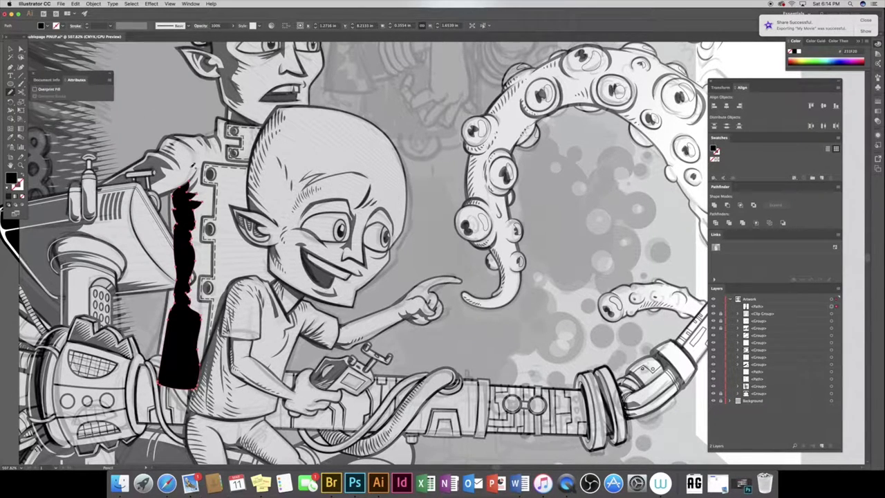
{"action": "left_click_drag", "start_coordinate": [759, 306], "coordinate": [753, 356]}
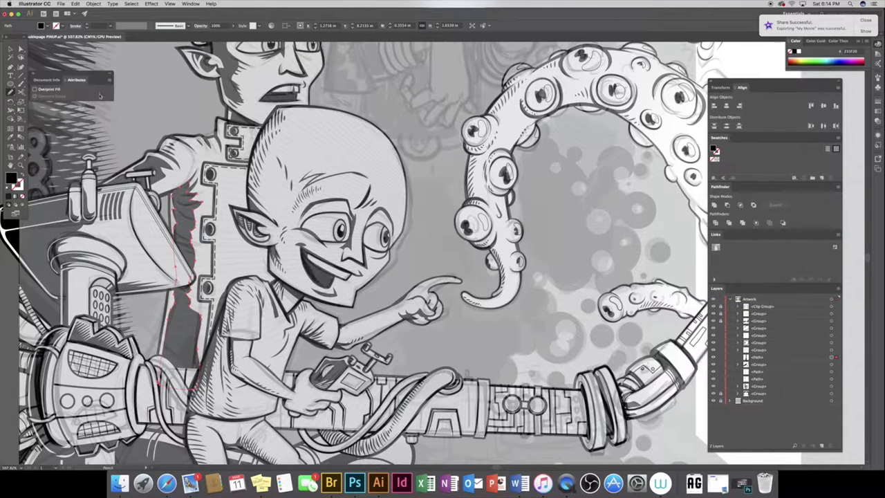
Zoom in on the coat shoulder and ink three short black hatch strokes with no fill
{"action": "left_click_drag", "start_coordinate": [203, 199], "coordinate": [196, 188]}
{"action": "left_click", "coordinate": [21, 165]}
{"action": "left_click_drag", "start_coordinate": [92, 138], "coordinate": [442, 280]}
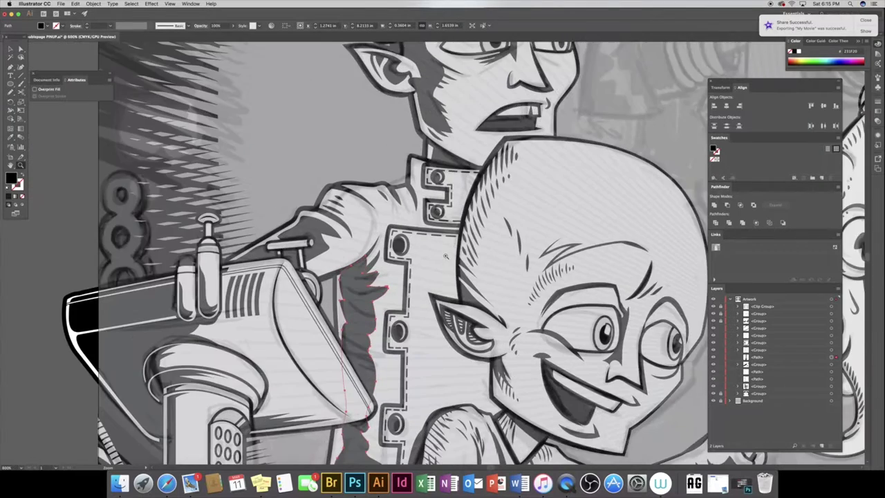
{"action": "scroll", "coordinate": [441, 279], "scroll_direction": "down", "scroll_amount": 2}
{"action": "scroll", "coordinate": [442, 279], "scroll_direction": "right", "scroll_amount": 2}
{"action": "key", "text": "shift+x"}
{"action": "left_click_drag", "start_coordinate": [179, 127], "coordinate": [221, 152]}
{"action": "left_click_drag", "start_coordinate": [174, 88], "coordinate": [208, 145]}
Group the three hatch strokes, taper their width, and move them behind the line art
{"action": "key", "text": "ctrl+g"}
{"action": "left_click", "coordinate": [131, 26]}
{"action": "left_click", "coordinate": [131, 45]}
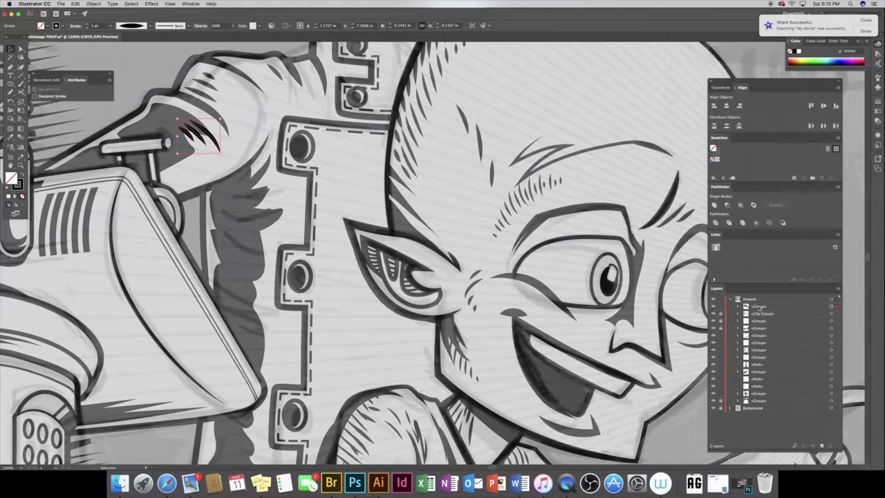
{"action": "left_click_drag", "start_coordinate": [761, 306], "coordinate": [816, 324]}
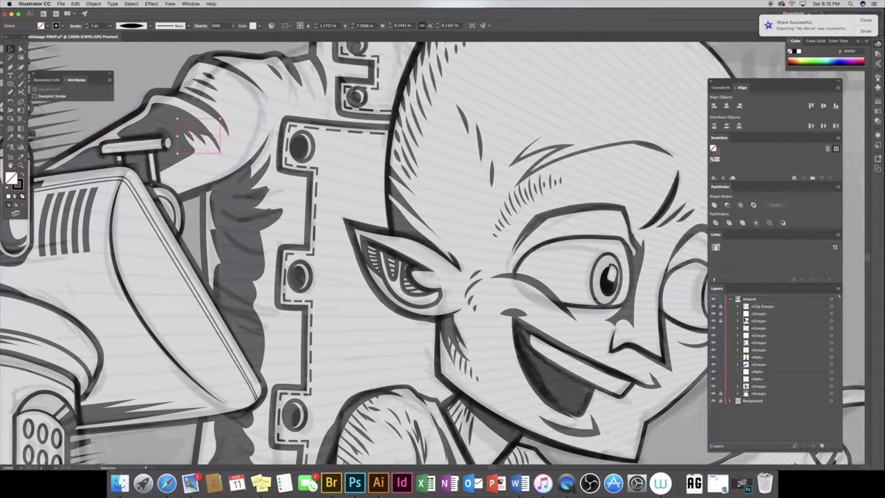
Select several artwork items in Layers and group them together
{"action": "left_click", "coordinate": [832, 342]}
{"action": "left_click", "coordinate": [832, 371], "text": "shift"}
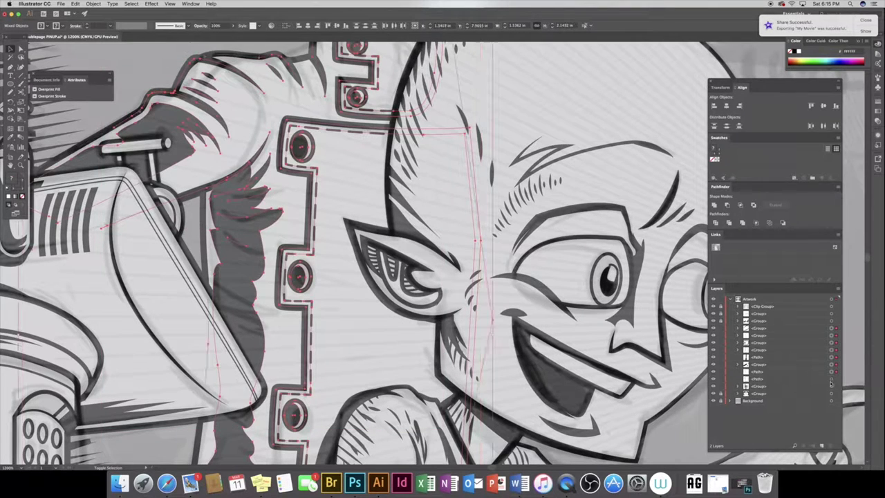
{"action": "key", "text": "ctrl+g"}
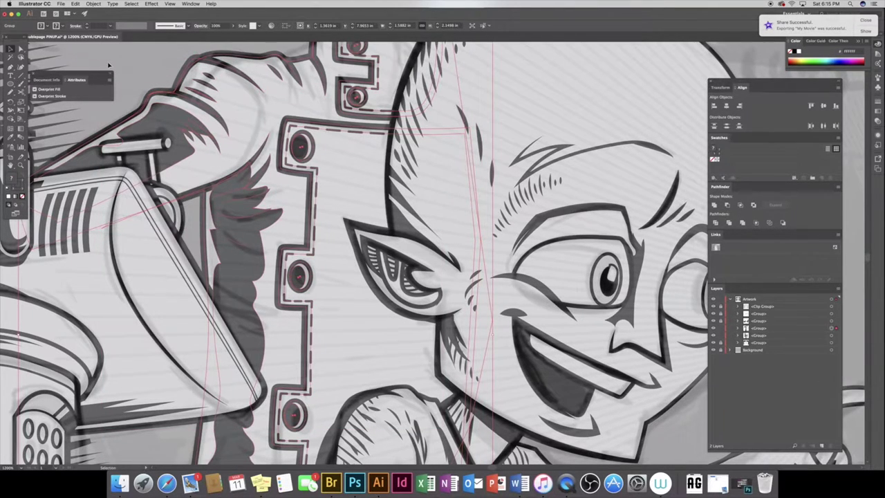
{"action": "key", "text": "ctrl+shift+a"}
Paint hatch strokes down the shaded coat, group them with a tapered profile, and move them behind the linework
{"action": "key", "text": "b"}
{"action": "mouse_move", "coordinate": [239, 194]}
{"action": "left_mouse_down"}
{"action": "mouse_move", "coordinate": [284, 178]}
{"action": "mouse_move", "coordinate": [285, 193]}
{"action": "left_mouse_up"}
{"action": "left_click_drag", "start_coordinate": [251, 228], "coordinate": [282, 218]}
{"action": "left_click_drag", "start_coordinate": [253, 231], "coordinate": [293, 227]}
{"action": "mouse_move", "coordinate": [240, 267]}
{"action": "left_mouse_down"}
{"action": "mouse_move", "coordinate": [268, 285]}
{"action": "mouse_move", "coordinate": [267, 296]}
{"action": "left_mouse_up"}
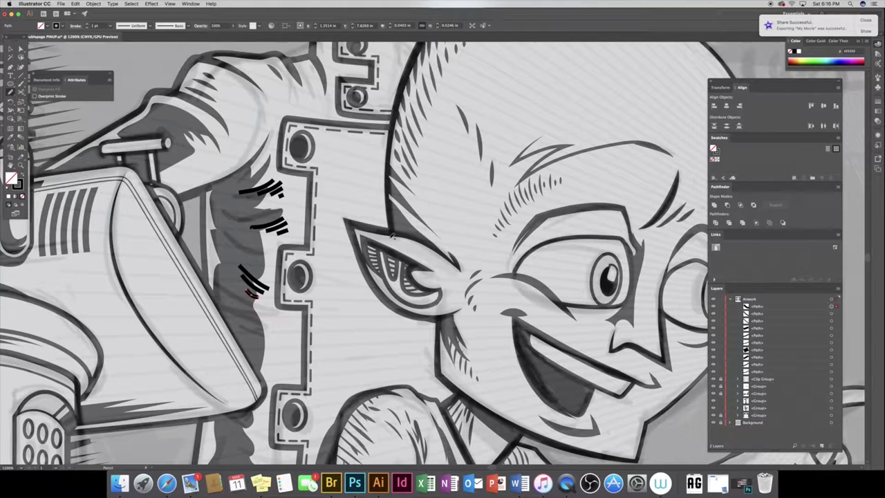
{"action": "left_click_drag", "start_coordinate": [823, 318], "coordinate": [825, 381]}
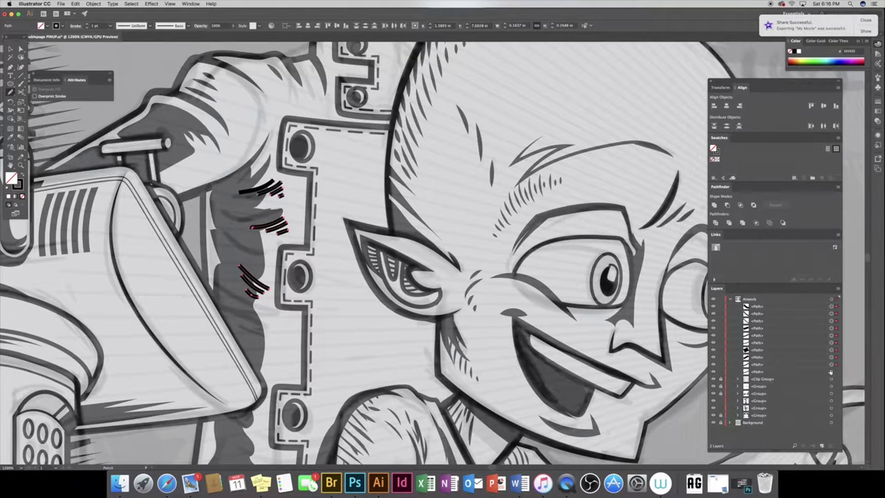
{"action": "key", "text": "super+g"}
{"action": "left_click", "coordinate": [138, 26]}
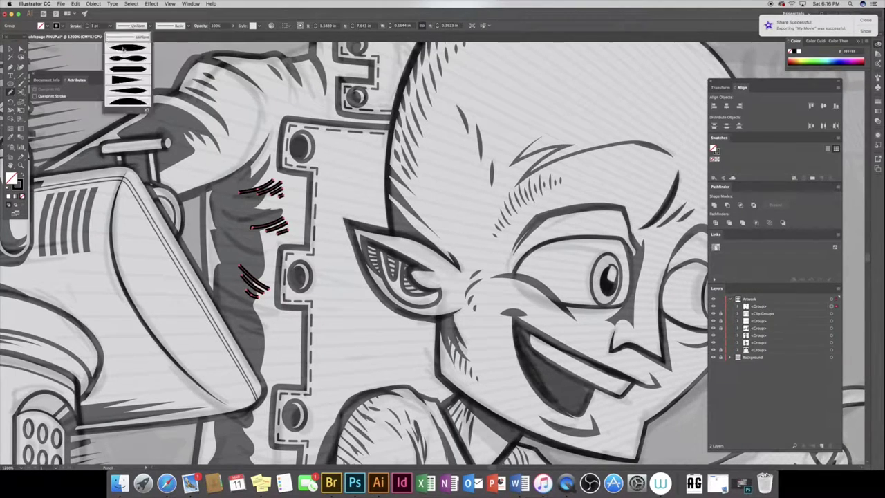
{"action": "left_click", "coordinate": [111, 40]}
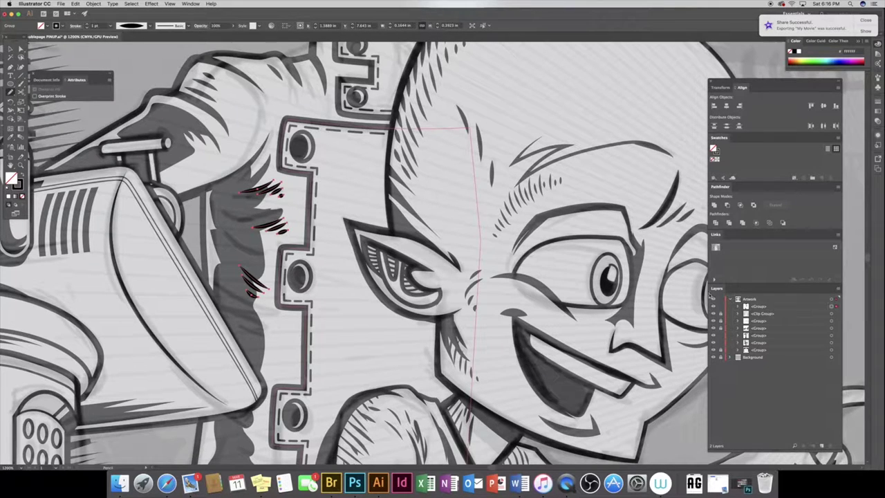
{"action": "left_click_drag", "start_coordinate": [760, 307], "coordinate": [759, 335]}
Paint three more short hatch strokes, taper them and group them
{"action": "scroll", "coordinate": [267, 212], "scroll_direction": "down", "scroll_amount": 3}
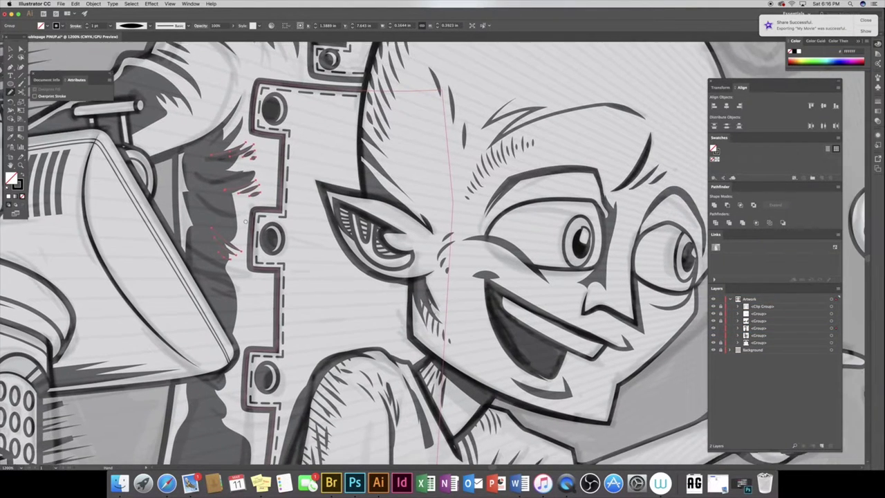
{"action": "mouse_move", "coordinate": [181, 188]}
{"action": "left_mouse_down"}
{"action": "mouse_move", "coordinate": [199, 208]}
{"action": "mouse_move", "coordinate": [195, 185]}
{"action": "left_mouse_up"}
{"action": "key", "text": "ctrl+a"}
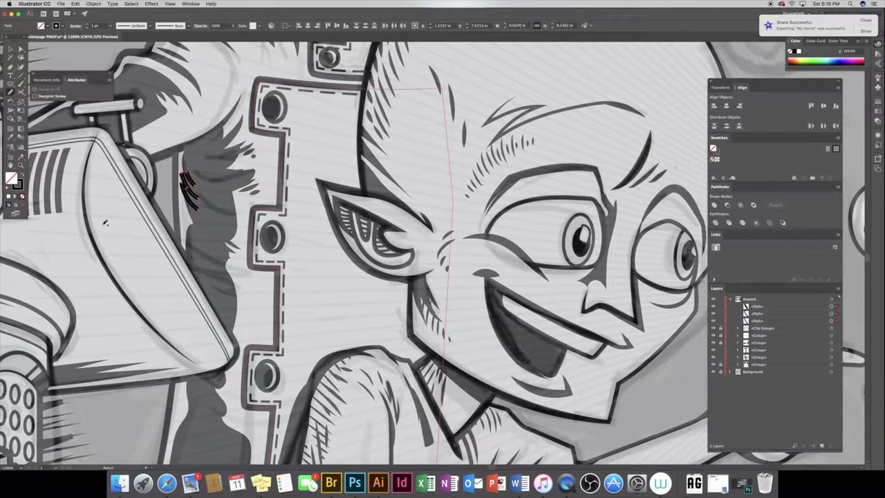
{"action": "left_click", "coordinate": [138, 26]}
{"action": "left_click", "coordinate": [128, 43]}
{"action": "key", "text": "ctrl+g"}
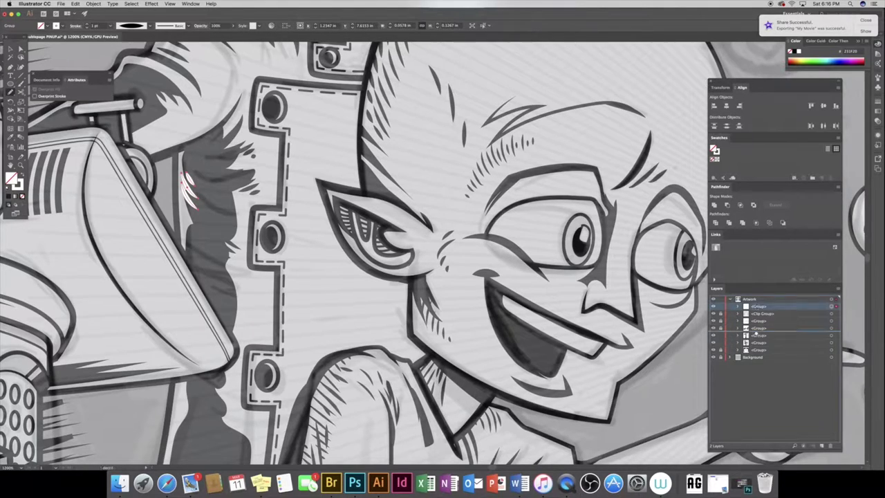
{"action": "scroll", "coordinate": [189, 197], "scroll_direction": "up", "scroll_amount": 2}
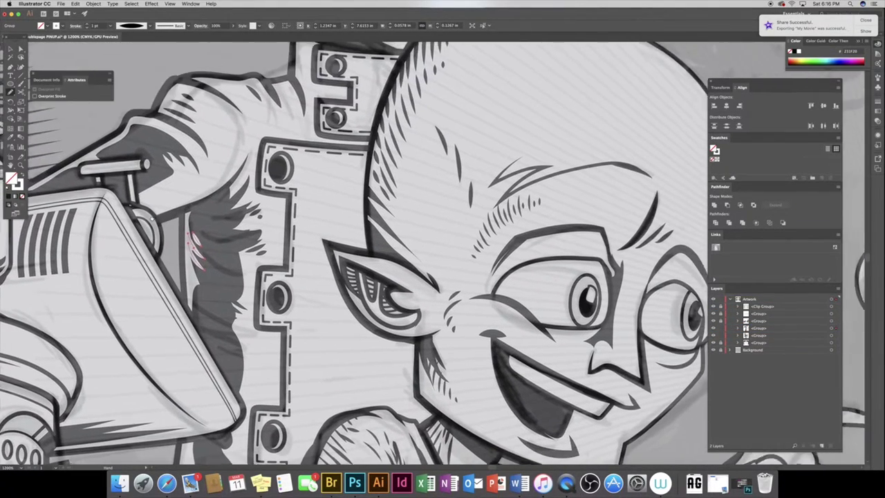
{"action": "scroll", "coordinate": [188, 197], "scroll_direction": "down", "scroll_amount": 5}
{"action": "scroll", "coordinate": [139, 173], "scroll_direction": "right", "scroll_amount": 3}
{"action": "key", "text": "ctrl+0"}
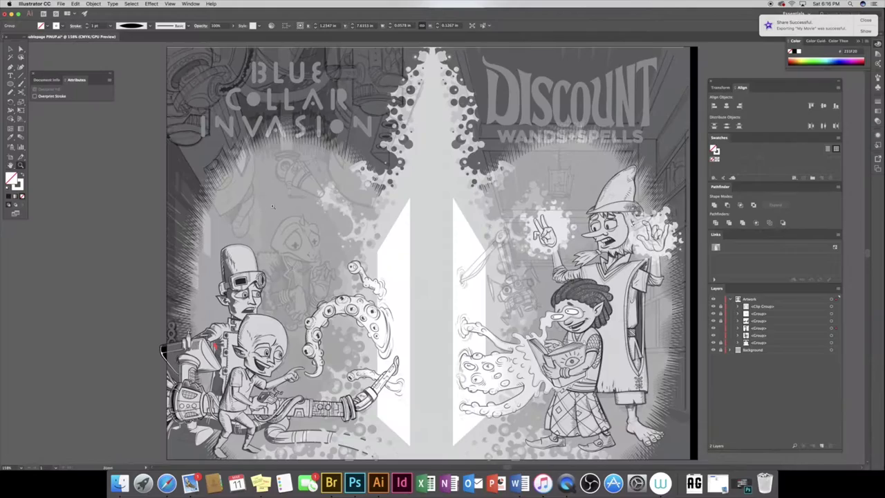
Deselect everything and zoom in on the scientist and alien boy at the left
{"action": "key", "text": "v"}
{"action": "left_click", "coordinate": [98, 229]}
{"action": "scroll", "coordinate": [276, 286], "scroll_direction": "up", "scroll_amount": 2}
{"action": "key", "text": "z"}
{"action": "left_click", "coordinate": [254, 298]}
{"action": "left_click", "coordinate": [255, 259]}
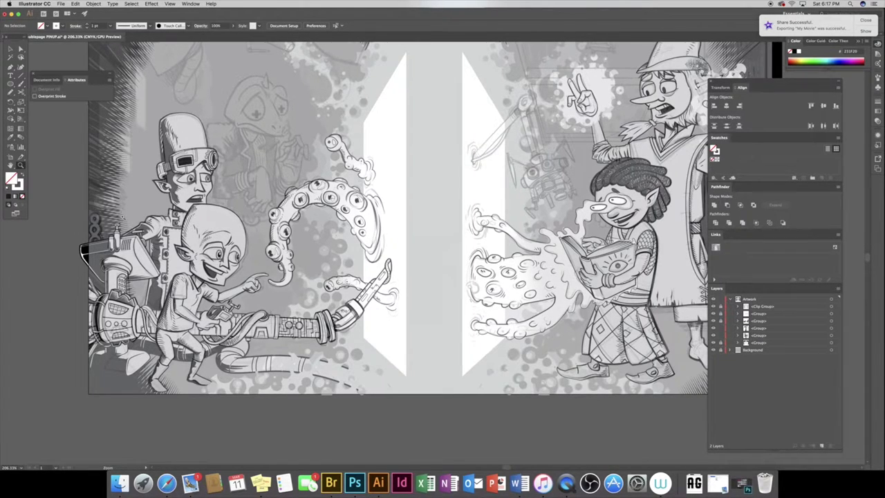
{"action": "left_click_drag", "start_coordinate": [123, 214], "coordinate": [92, 205]}
{"action": "key", "text": "b"}
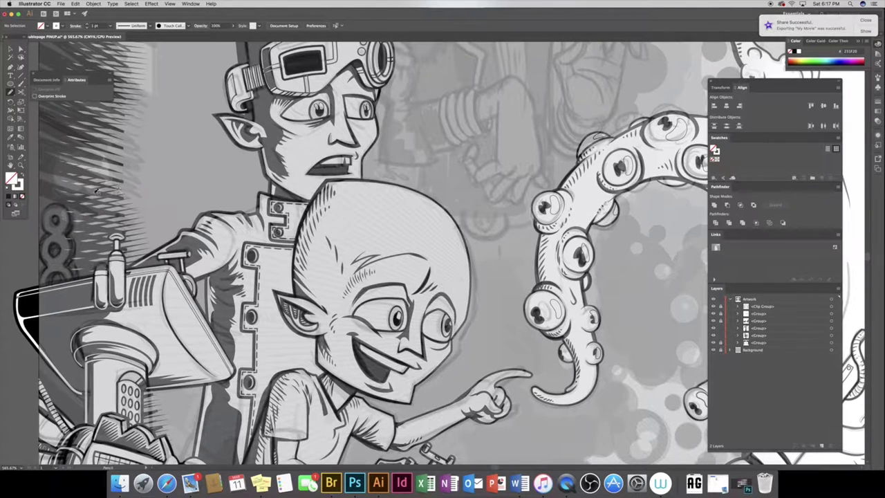
Build a solid black fist left of the scientist from overlapping Blob Brush strokes, extending down over the device
{"action": "left_click_drag", "start_coordinate": [115, 181], "coordinate": [96, 211]}
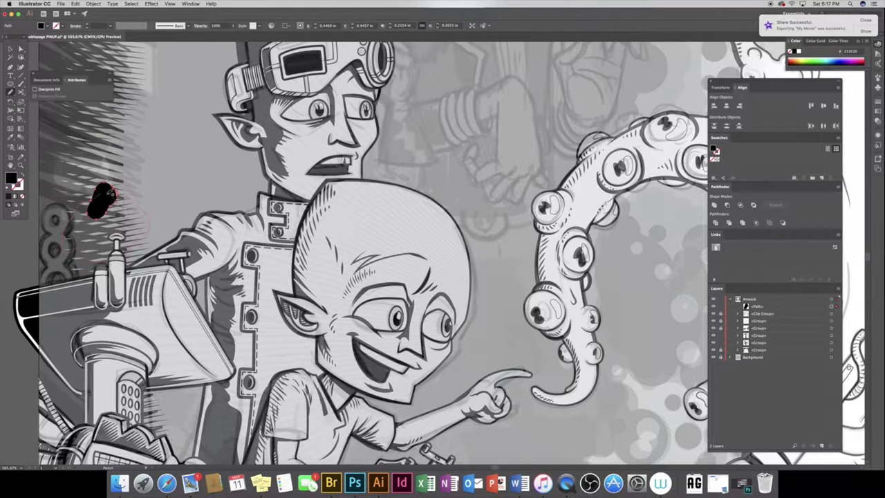
{"action": "left_click_drag", "start_coordinate": [124, 204], "coordinate": [76, 242]}
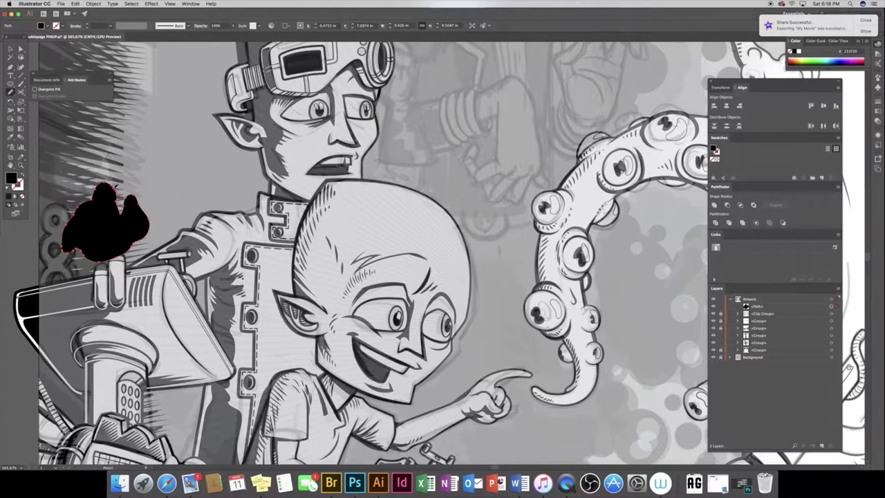
{"action": "left_click_drag", "start_coordinate": [119, 200], "coordinate": [139, 192]}
{"action": "left_click_drag", "start_coordinate": [139, 238], "coordinate": [128, 291]}
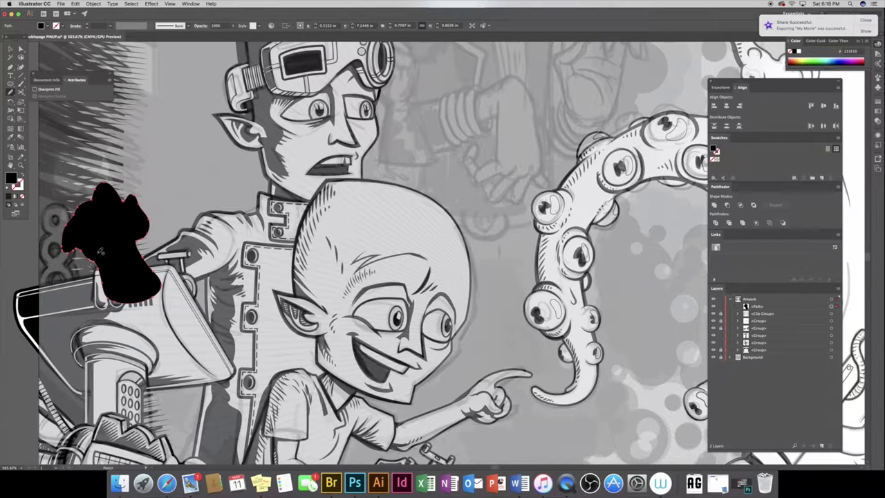
{"action": "left_click", "coordinate": [21, 164]}
With the Pencil, bulge the fist's upper-left and lower-right edges and add a top-left finger lobe
{"action": "left_click_drag", "start_coordinate": [219, 259], "coordinate": [465, 243]}
{"action": "left_click", "coordinate": [282, 200]}
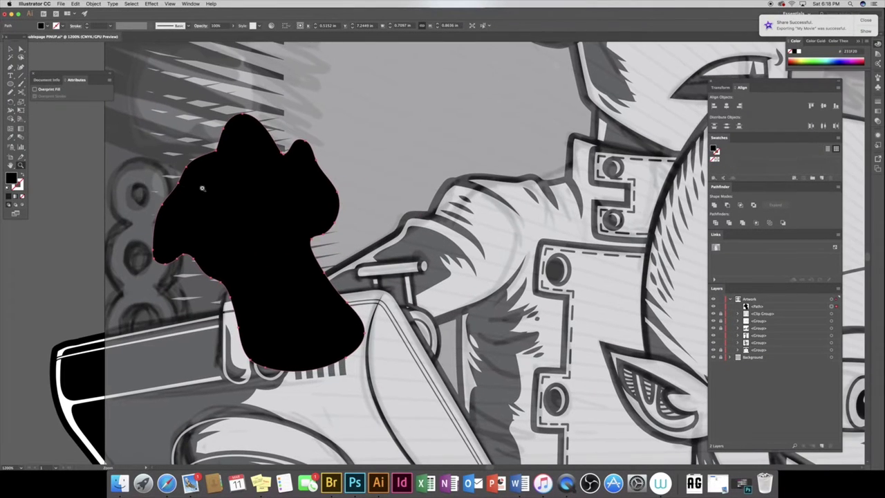
{"action": "key", "text": "n"}
{"action": "left_click_drag", "start_coordinate": [183, 174], "coordinate": [211, 152]}
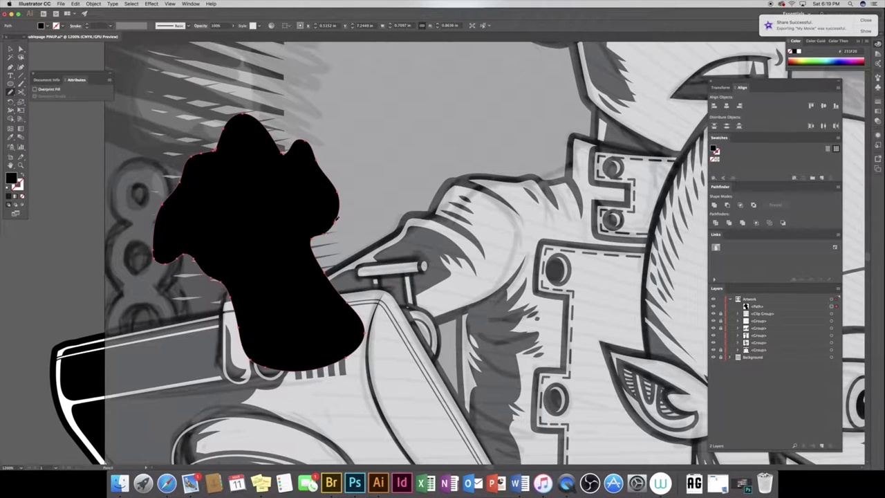
{"action": "left_click_drag", "start_coordinate": [359, 343], "coordinate": [315, 235]}
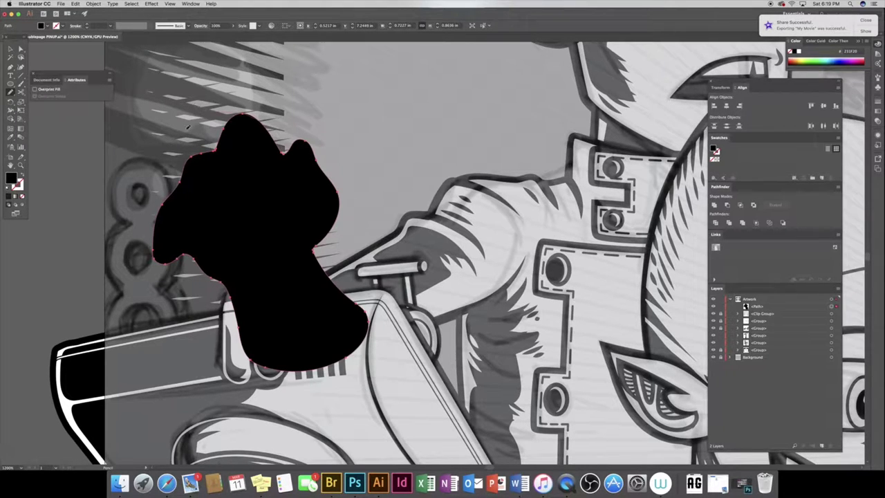
{"action": "left_click_drag", "start_coordinate": [207, 148], "coordinate": [225, 144]}
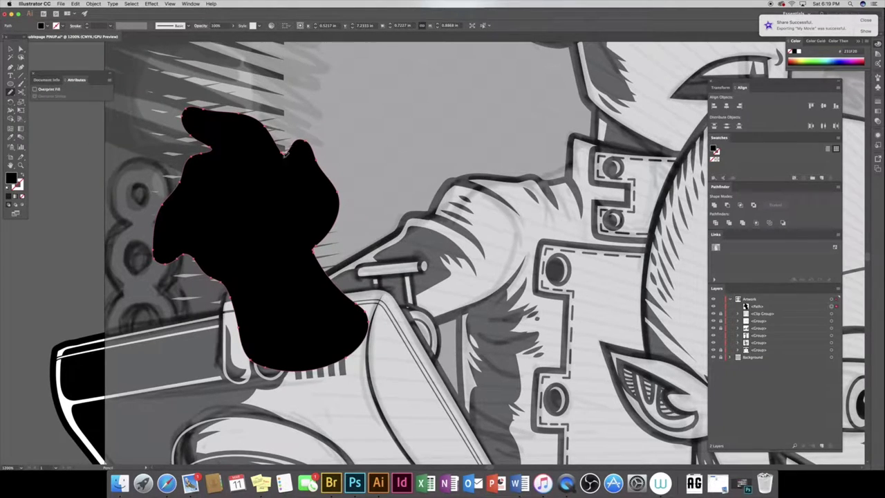
Deselect the fist and draw a highlight stroke over a finger lobe and down its edge
{"action": "key", "text": "super+shift+a"}
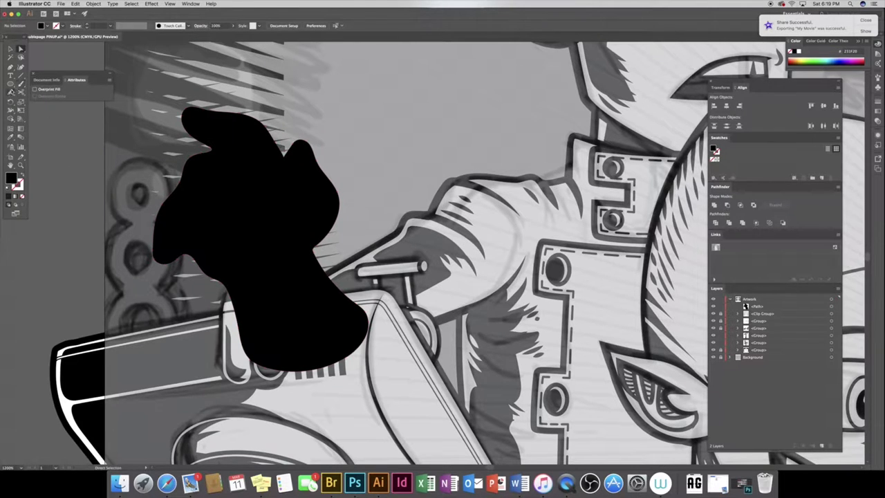
{"action": "left_click_drag", "start_coordinate": [291, 183], "coordinate": [333, 197]}
{"action": "left_click_drag", "start_coordinate": [335, 196], "coordinate": [289, 260]}
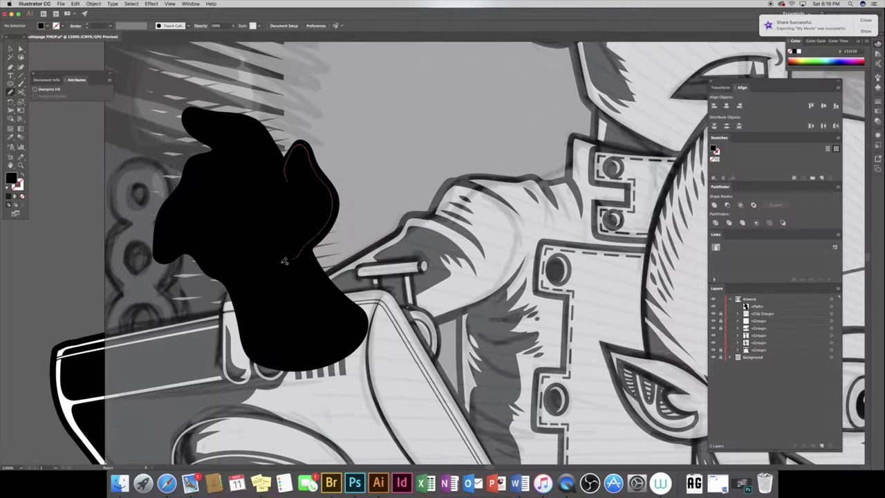
Draw a tapered white highlight stroke with no fill along the fist's top edge
{"action": "key", "text": "slash"}
{"action": "left_click", "coordinate": [138, 26]}
{"action": "left_click", "coordinate": [124, 54]}
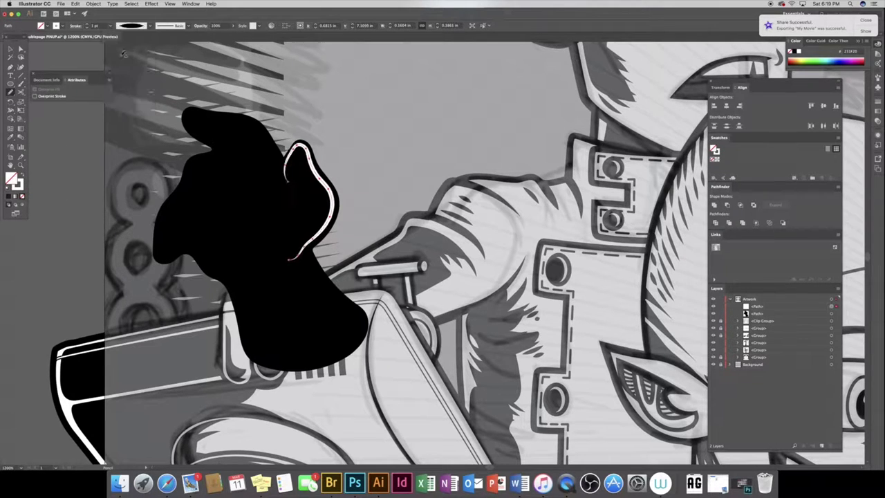
{"action": "mouse_move", "coordinate": [184, 121]}
{"action": "left_mouse_down"}
{"action": "mouse_move", "coordinate": [239, 118]}
{"action": "mouse_move", "coordinate": [284, 160]}
{"action": "left_mouse_up"}
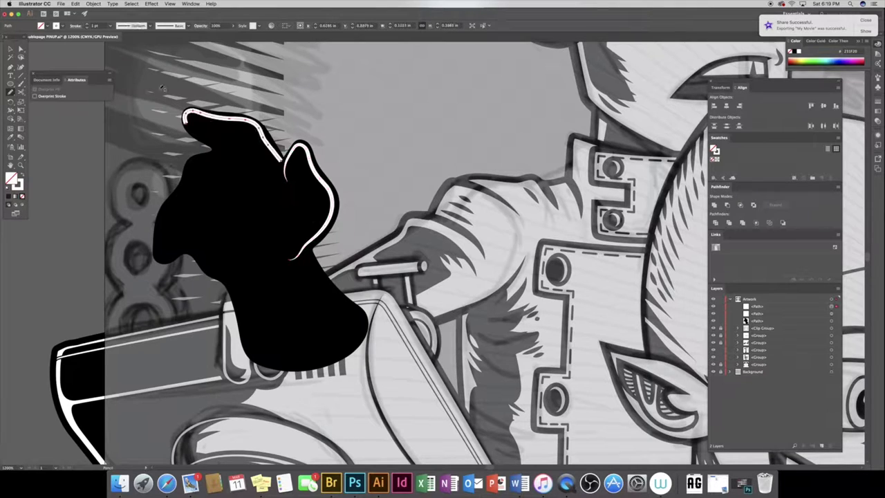
{"action": "left_click", "coordinate": [139, 26]}
{"action": "left_click", "coordinate": [137, 49]}
Add tapered white highlight curves down two fingers and a U-shaped finger stroke
{"action": "left_click_drag", "start_coordinate": [215, 157], "coordinate": [211, 223]}
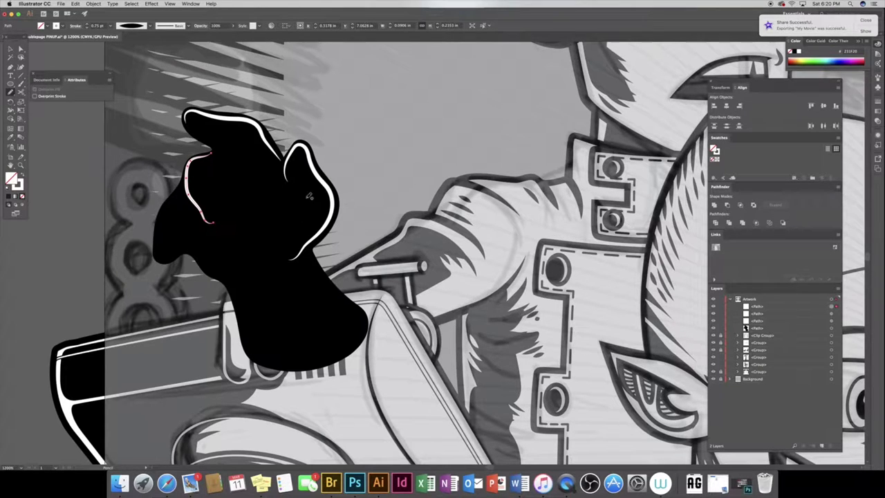
{"action": "left_click_drag", "start_coordinate": [293, 187], "coordinate": [263, 252]}
{"action": "left_click", "coordinate": [131, 25]}
{"action": "left_click", "coordinate": [129, 43]}
{"action": "left_click_drag", "start_coordinate": [212, 161], "coordinate": [190, 174]}
{"action": "left_click", "coordinate": [132, 25]}
{"action": "left_click", "coordinate": [129, 43]}
Add tapered white strokes along the fist's left edge and a short knuckle line
{"action": "mouse_move", "coordinate": [184, 185]}
{"action": "left_mouse_down"}
{"action": "mouse_move", "coordinate": [170, 258]}
{"action": "mouse_move", "coordinate": [189, 221]}
{"action": "left_mouse_up"}
{"action": "left_click", "coordinate": [131, 25]}
{"action": "left_click", "coordinate": [138, 104]}
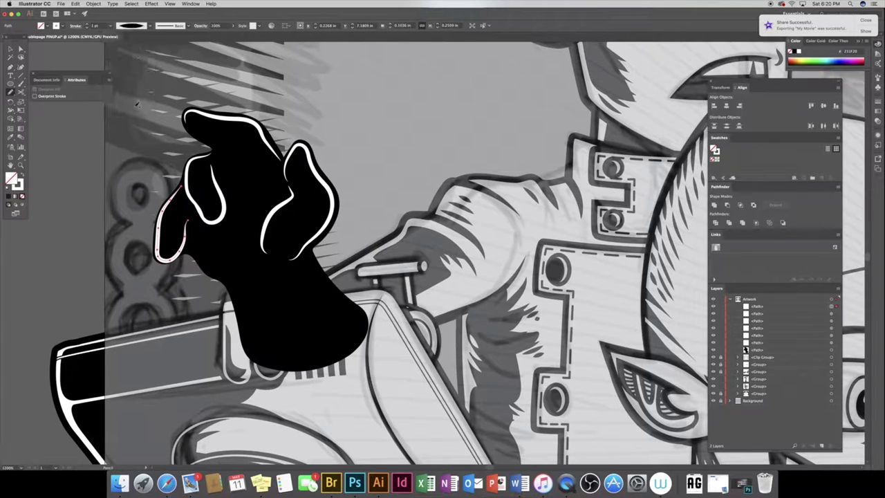
{"action": "mouse_move", "coordinate": [268, 204]}
{"action": "left_mouse_down"}
{"action": "mouse_move", "coordinate": [241, 254]}
{"action": "mouse_move", "coordinate": [265, 183]}
{"action": "left_mouse_up"}
{"action": "left_click", "coordinate": [131, 25]}
{"action": "left_click", "coordinate": [137, 104]}
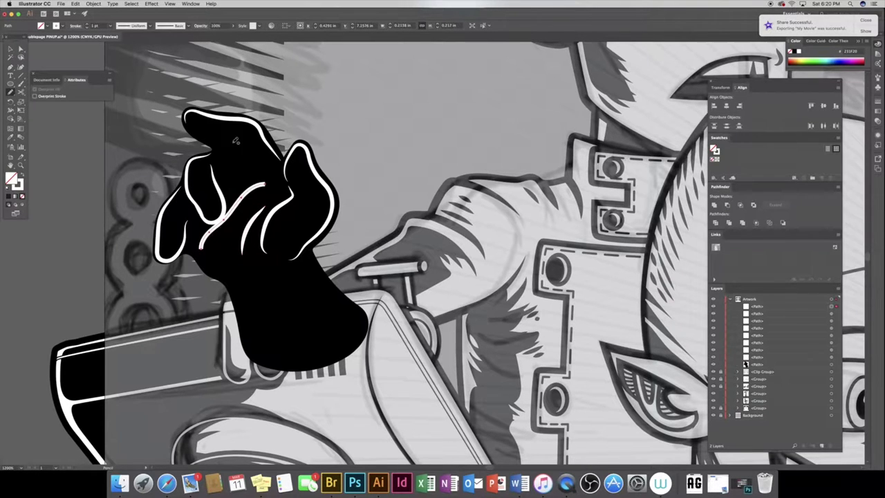
{"action": "left_click", "coordinate": [131, 25]}
{"action": "left_click", "coordinate": [137, 103]}
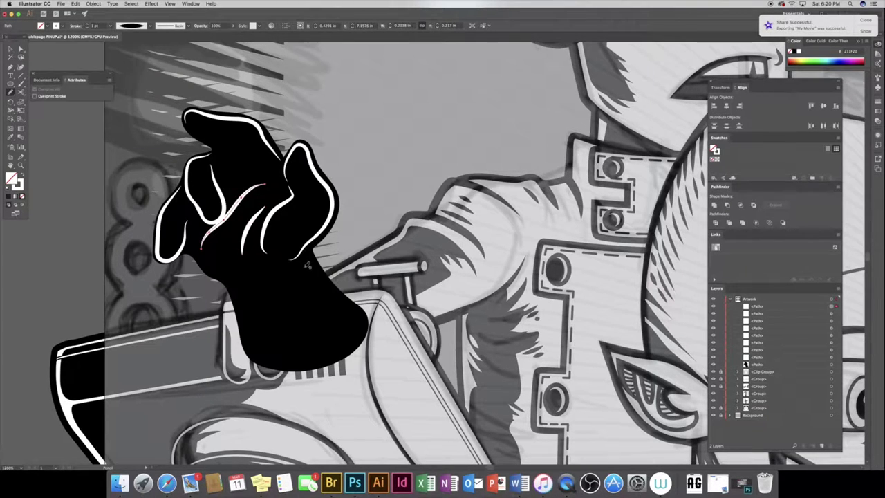
Draw a closed highlight shape up the black wrist and swap its white outline to fill
{"action": "left_click_drag", "start_coordinate": [316, 245], "coordinate": [339, 341]}
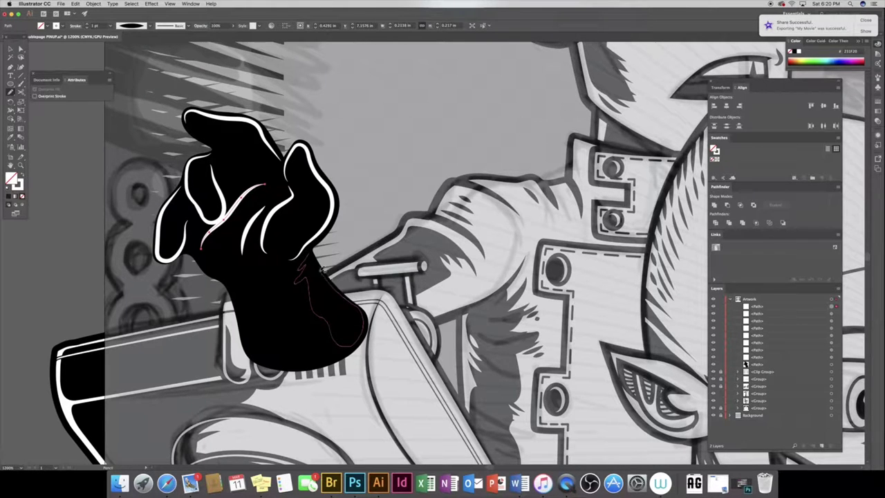
{"action": "left_click_drag", "start_coordinate": [339, 341], "coordinate": [319, 254]}
{"action": "key", "text": "shift+x"}
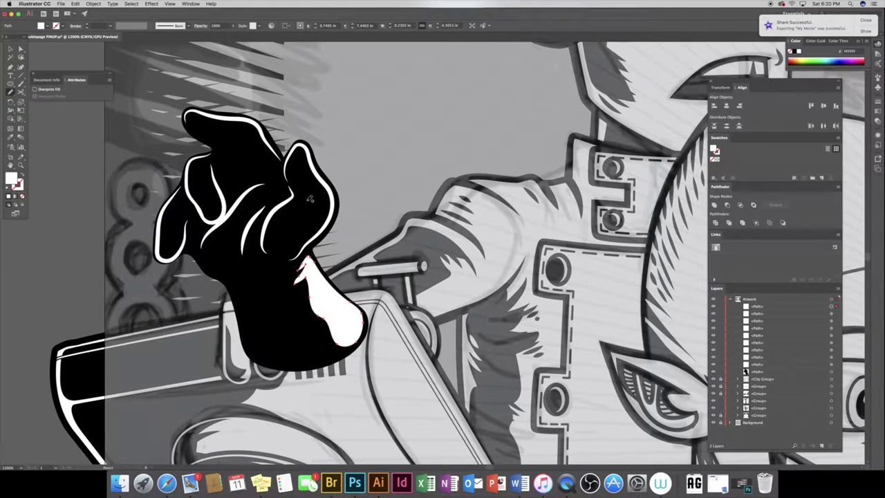
Draw outline-free white highlight shapes inside the raised finger and along the hand's top and left side
{"action": "left_click_drag", "start_coordinate": [320, 199], "coordinate": [299, 144]}
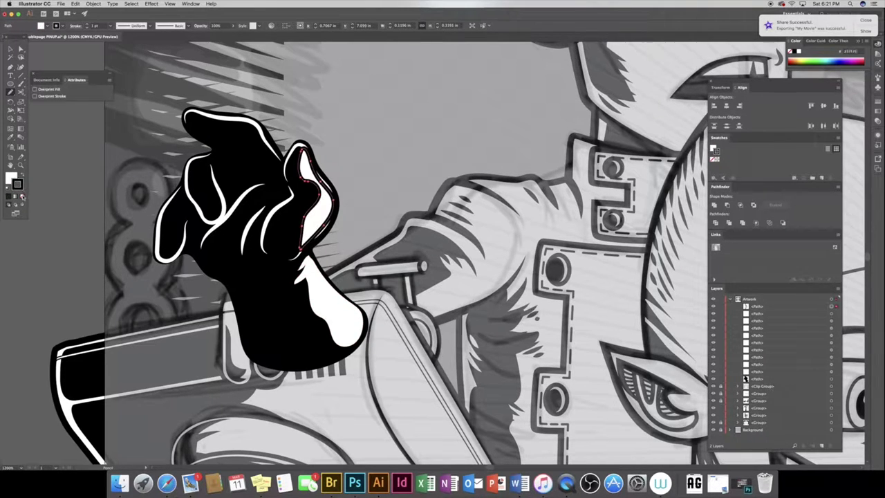
{"action": "left_click", "coordinate": [22, 196]}
{"action": "mouse_move", "coordinate": [188, 115]}
{"action": "left_mouse_down"}
{"action": "mouse_move", "coordinate": [256, 137]}
{"action": "mouse_move", "coordinate": [283, 169]}
{"action": "mouse_move", "coordinate": [255, 126]}
{"action": "mouse_move", "coordinate": [189, 114]}
{"action": "left_mouse_up"}
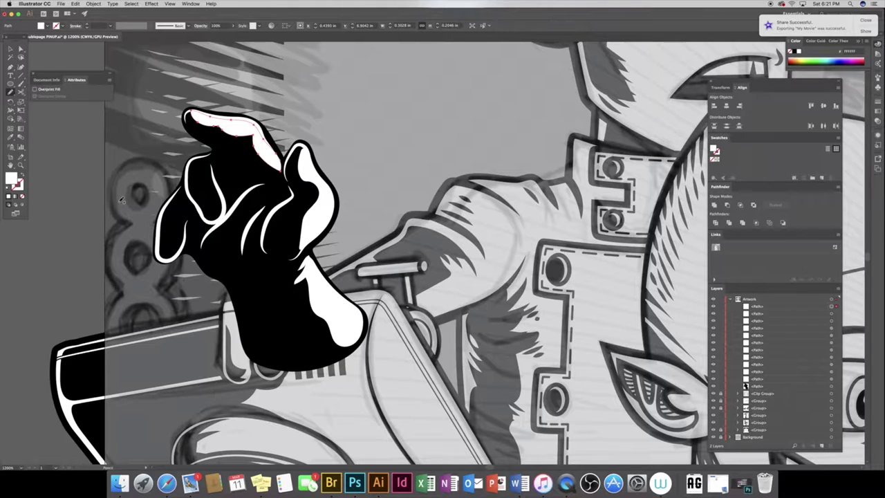
{"action": "mouse_move", "coordinate": [209, 160]}
{"action": "left_mouse_down"}
{"action": "mouse_move", "coordinate": [211, 188]}
{"action": "mouse_move", "coordinate": [225, 198]}
{"action": "mouse_move", "coordinate": [209, 163]}
{"action": "left_mouse_up"}
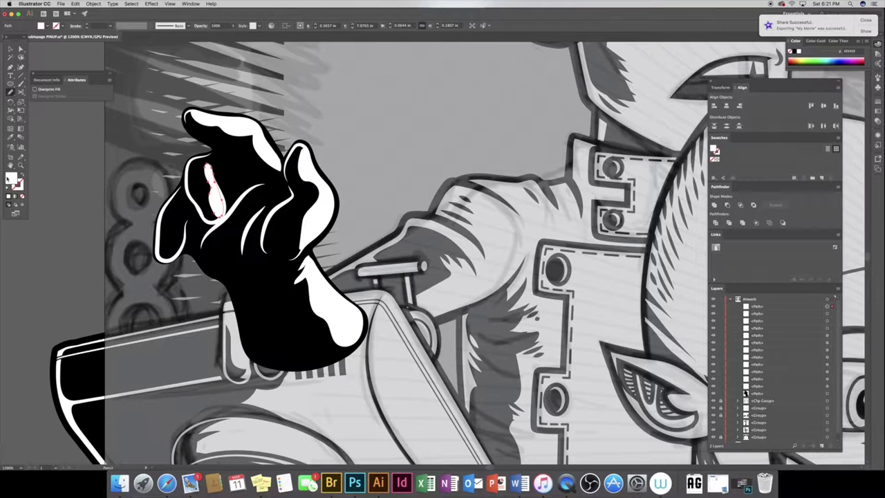
{"action": "mouse_move", "coordinate": [185, 201]}
{"action": "left_mouse_down"}
{"action": "mouse_move", "coordinate": [169, 243]}
{"action": "mouse_move", "coordinate": [184, 202]}
{"action": "left_mouse_up"}
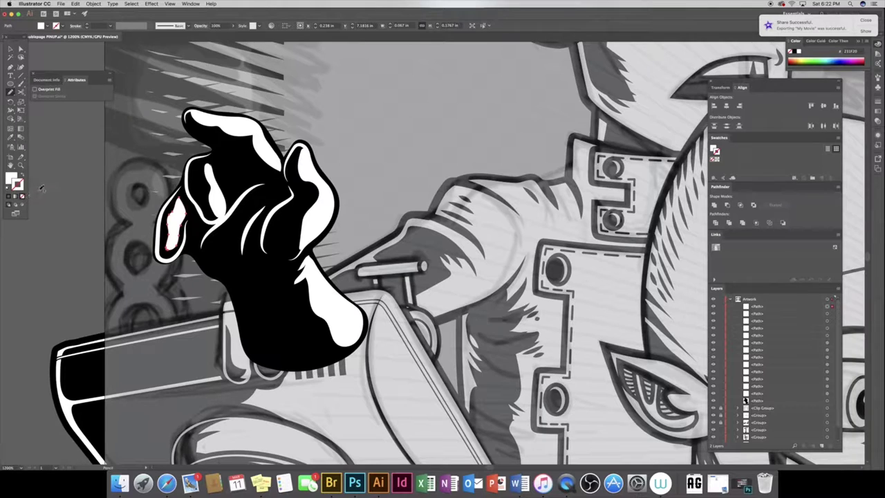
{"action": "left_click_drag", "start_coordinate": [217, 159], "coordinate": [218, 178]}
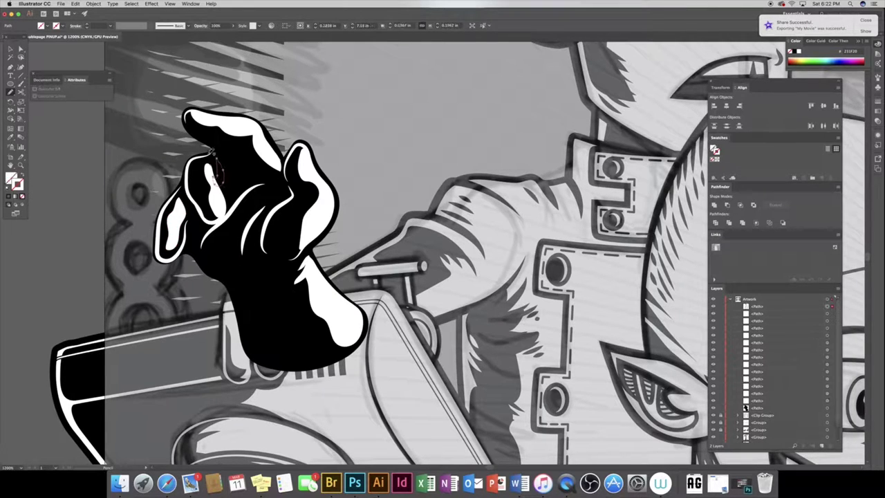
{"action": "left_click", "coordinate": [22, 197]}
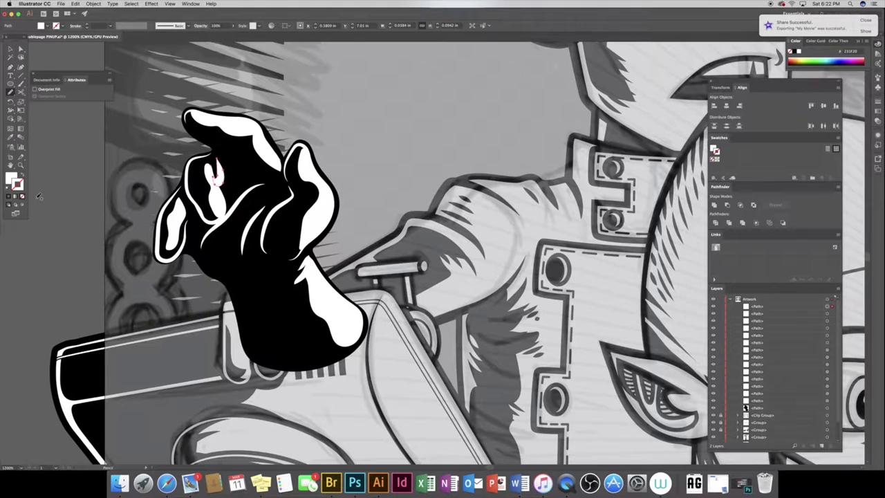
Add white-filled highlight and knuckle shapes across the black hand, then select the hand path
{"action": "mouse_move", "coordinate": [257, 201]}
{"action": "left_mouse_down"}
{"action": "mouse_move", "coordinate": [289, 196]}
{"action": "mouse_move", "coordinate": [285, 185]}
{"action": "left_mouse_up"}
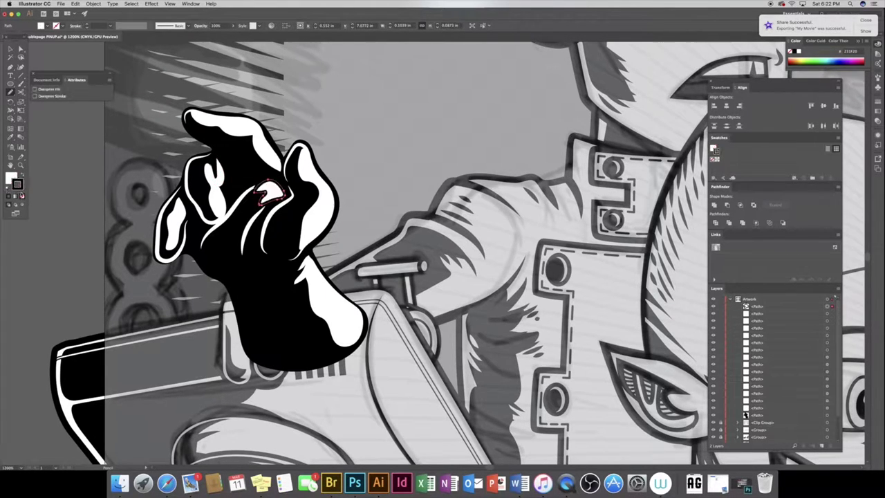
{"action": "left_click_drag", "start_coordinate": [303, 239], "coordinate": [278, 261]}
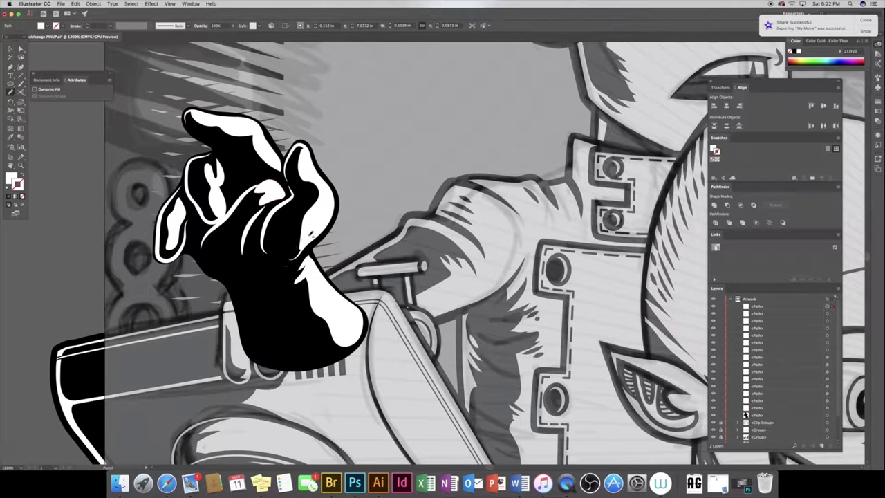
{"action": "double_click", "coordinate": [13, 179]}
{"action": "left_click", "coordinate": [516, 199]}
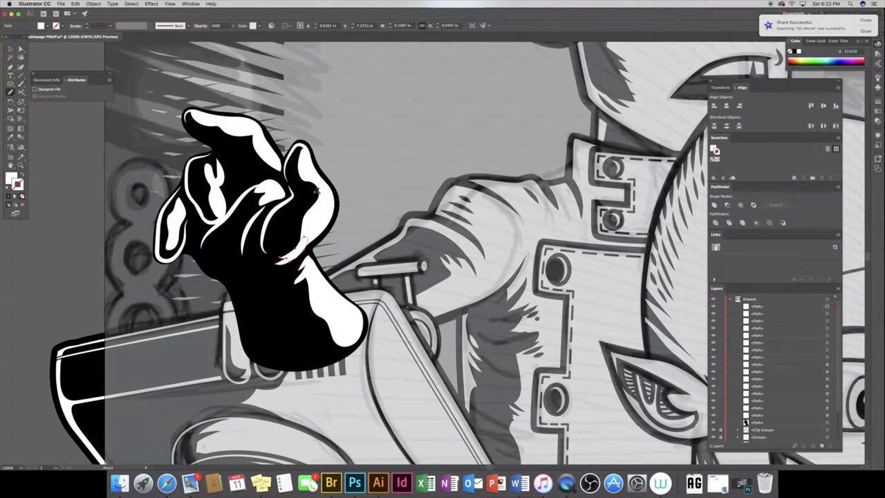
{"action": "left_click_drag", "start_coordinate": [277, 201], "coordinate": [267, 195]}
{"action": "left_click", "coordinate": [21, 196]}
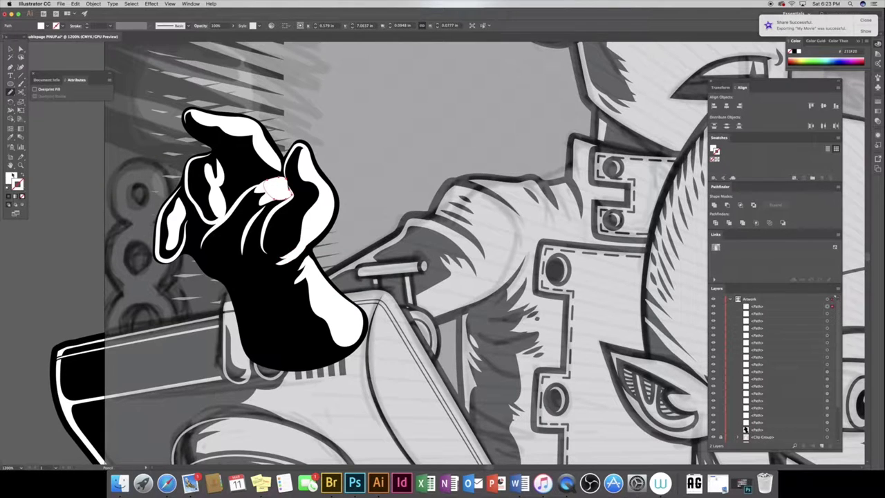
{"action": "left_click_drag", "start_coordinate": [230, 174], "coordinate": [228, 160]}
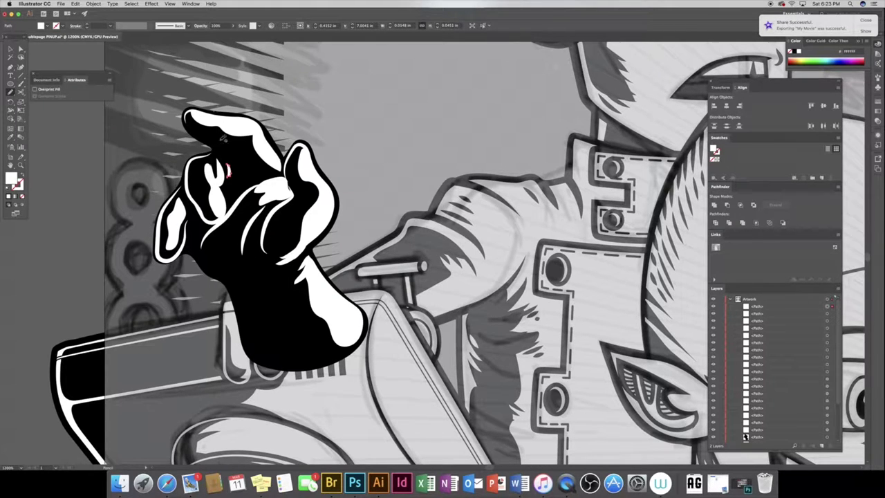
{"action": "key", "text": "a"}
{"action": "left_click", "coordinate": [222, 155]}
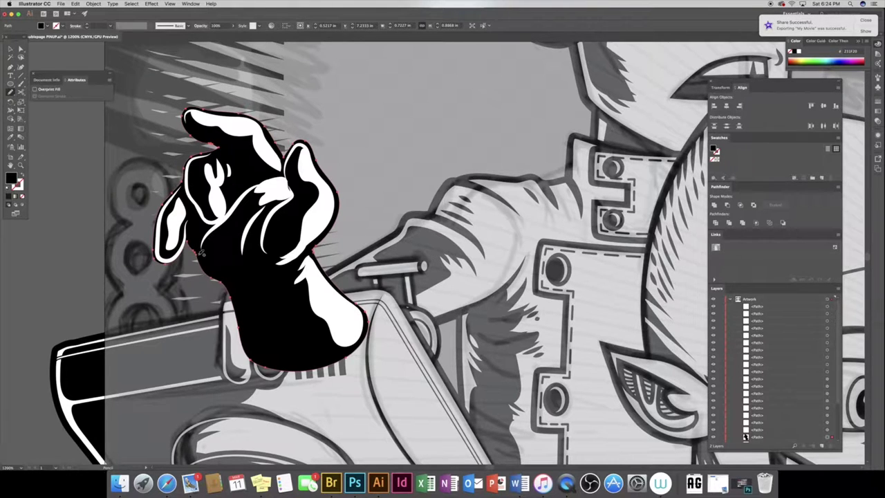
Draw a 1 pt tapered white crease line across the hand and an oval-profile wrist stroke
{"action": "left_click_drag", "start_coordinate": [209, 267], "coordinate": [254, 275]}
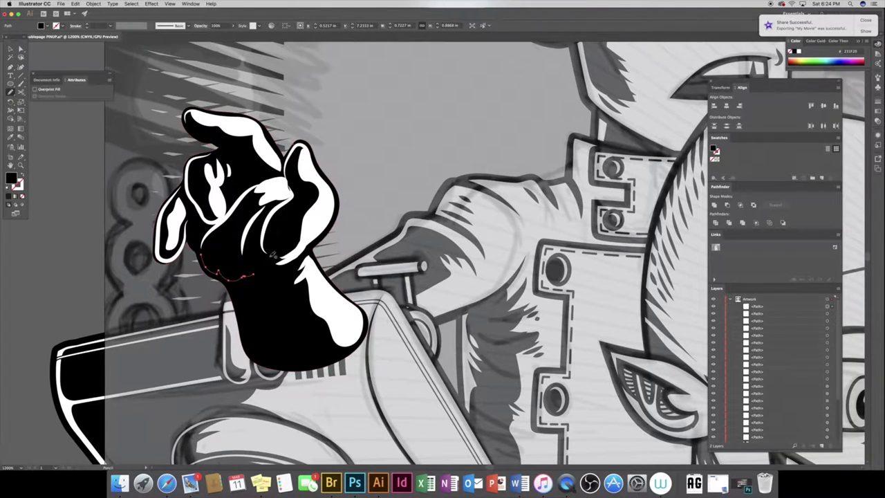
{"action": "left_click", "coordinate": [21, 176]}
{"action": "left_click", "coordinate": [148, 26]}
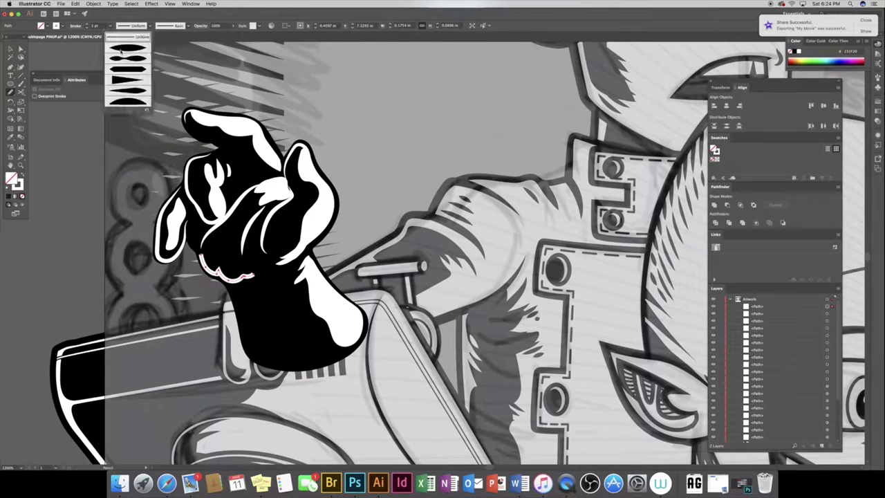
{"action": "left_click", "coordinate": [129, 50]}
{"action": "left_click_drag", "start_coordinate": [260, 282], "coordinate": [286, 271]}
{"action": "left_click", "coordinate": [142, 25]}
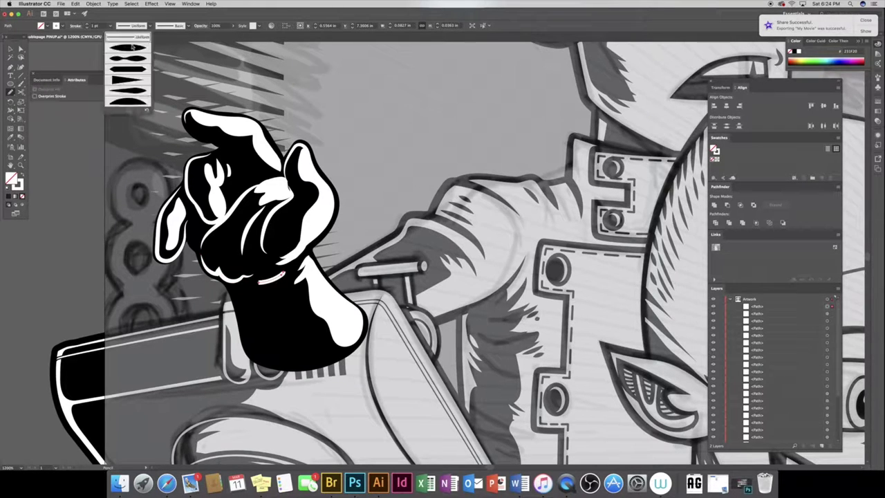
{"action": "left_click", "coordinate": [129, 48]}
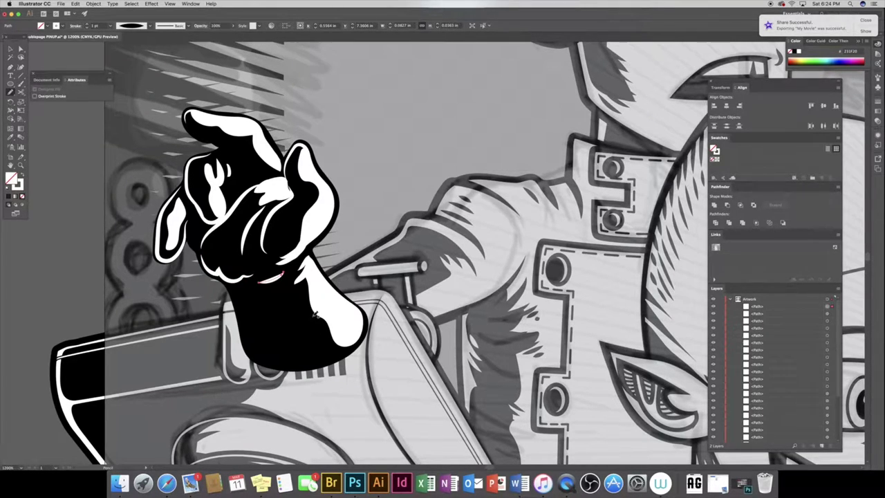
{"action": "key", "text": "v"}
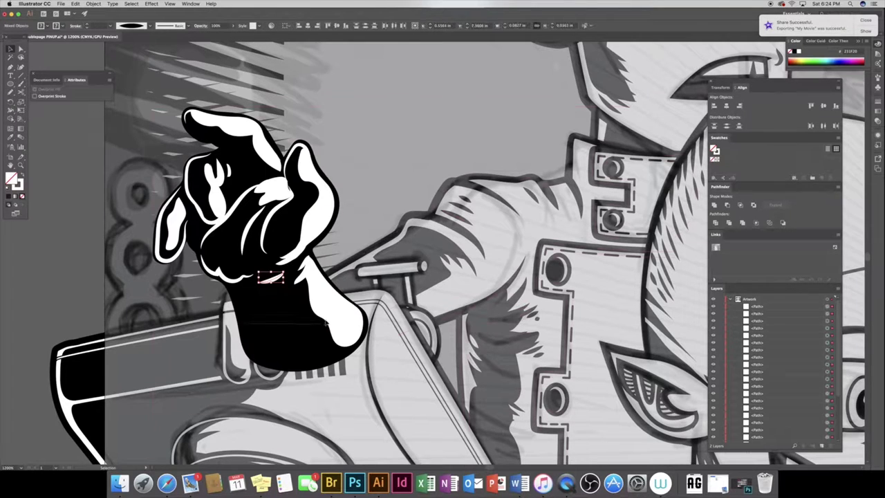
{"action": "left_click", "coordinate": [358, 272]}
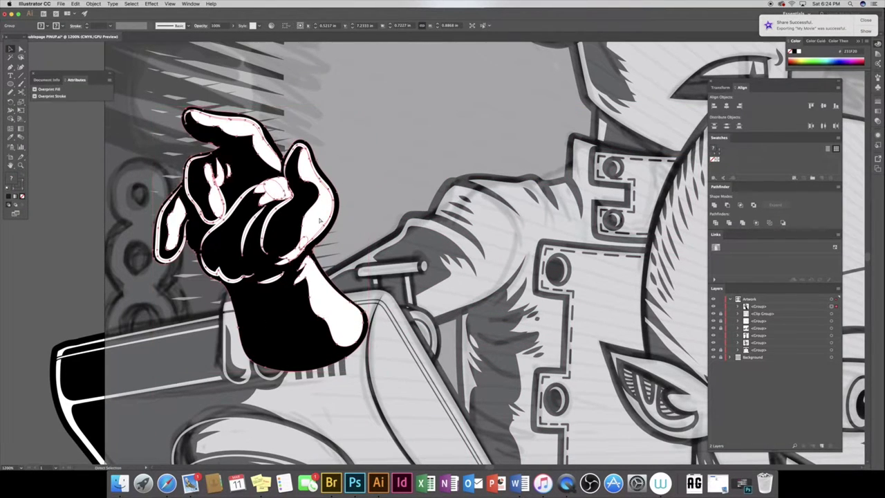
Hide the finished fist and trace a tapered stroke along the sketched hand's edge into a group
{"action": "key", "text": "ctrl+z"}
{"action": "left_click", "coordinate": [58, 203]}
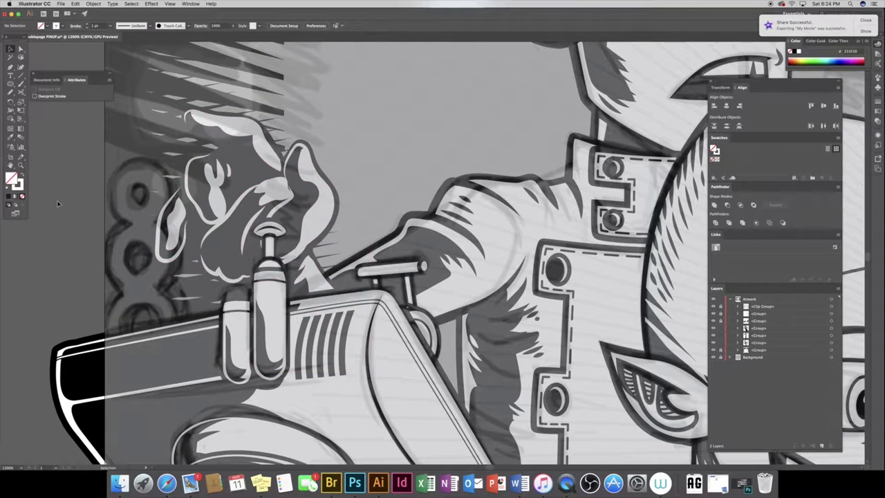
{"action": "key", "text": "n"}
{"action": "mouse_move", "coordinate": [178, 209]}
{"action": "left_mouse_down"}
{"action": "mouse_move", "coordinate": [212, 273]}
{"action": "mouse_move", "coordinate": [245, 278]}
{"action": "left_mouse_up"}
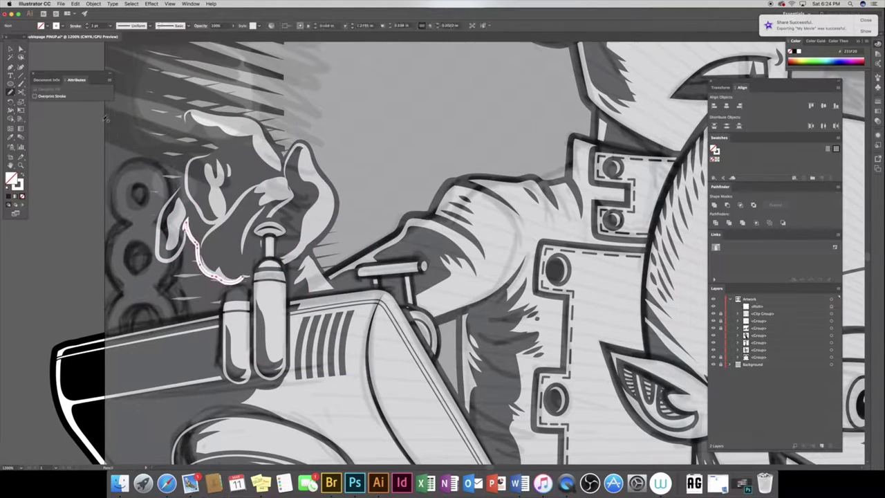
{"action": "left_click", "coordinate": [132, 25]}
{"action": "left_click", "coordinate": [121, 50]}
{"action": "left_click_drag", "start_coordinate": [756, 307], "coordinate": [757, 337]}
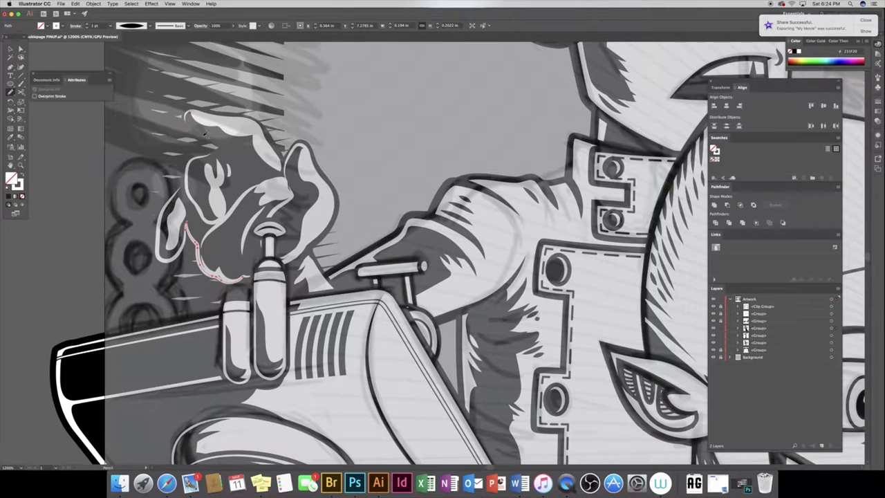
Trace a 0.5 pt tapered stroke over the top of the sketched hand and group it
{"action": "left_click_drag", "start_coordinate": [187, 112], "coordinate": [249, 157]}
{"action": "left_click", "coordinate": [132, 26]}
{"action": "left_click", "coordinate": [123, 42]}
{"action": "left_click", "coordinate": [86, 28]}
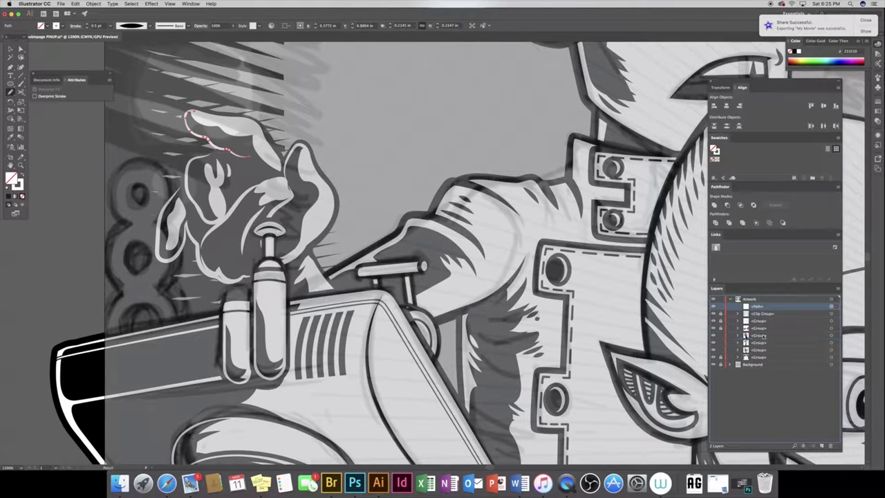
{"action": "left_click", "coordinate": [21, 50]}
{"action": "key", "text": "super+shift+a"}
Trace a tapered stroke over the sketched knuckle line, group it, and continue down the left edge
{"action": "key", "text": "n"}
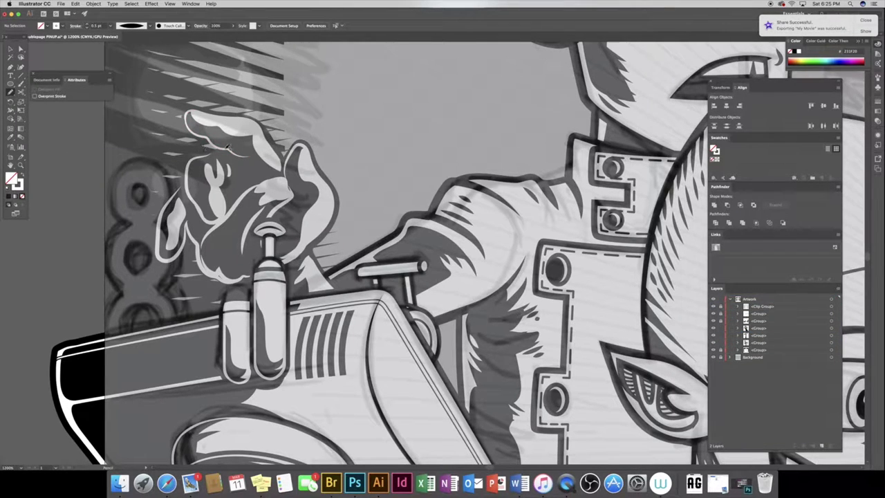
{"action": "left_click_drag", "start_coordinate": [186, 177], "coordinate": [228, 150]}
{"action": "left_click", "coordinate": [131, 26]}
{"action": "left_click", "coordinate": [123, 43]}
{"action": "left_click_drag", "start_coordinate": [759, 329], "coordinate": [759, 332]}
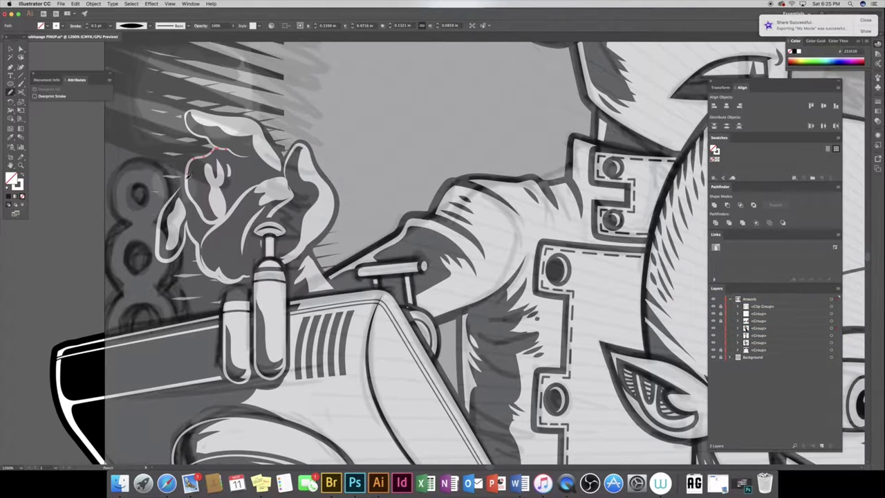
{"action": "left_click_drag", "start_coordinate": [162, 212], "coordinate": [185, 170]}
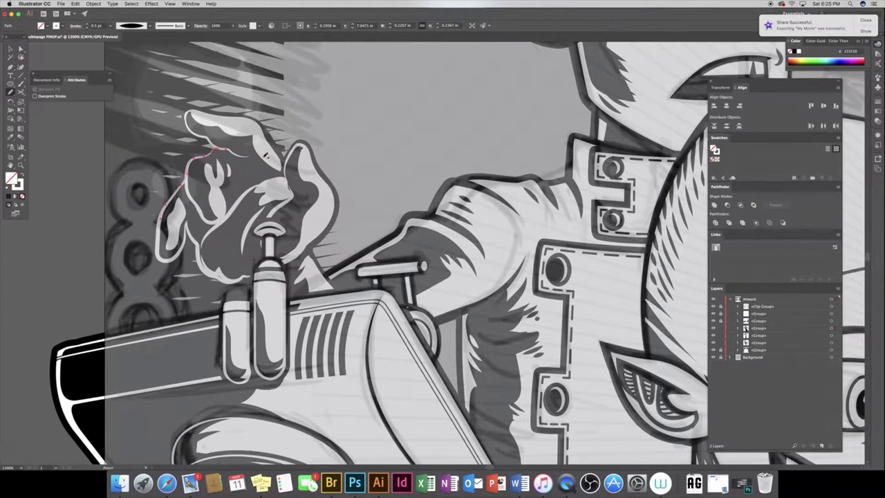
Draw and reshape a white, outline-free highlight shape on the hand
{"action": "left_click_drag", "start_coordinate": [271, 192], "coordinate": [260, 147]}
{"action": "key", "text": "shift+x"}
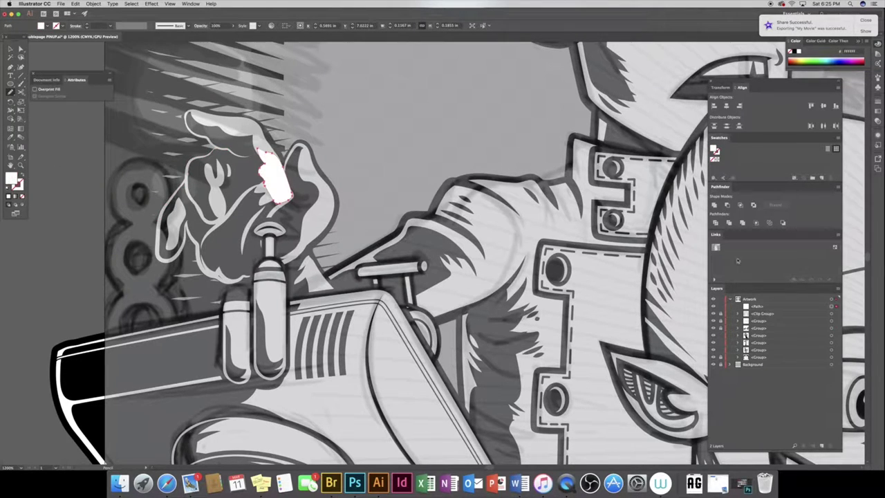
{"action": "left_click_drag", "start_coordinate": [279, 160], "coordinate": [296, 202]}
{"action": "key", "text": "Delete"}
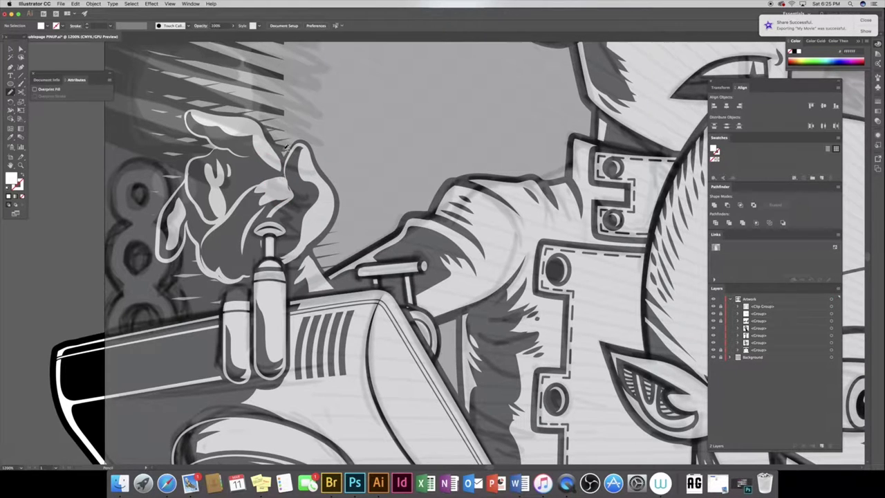
{"action": "left_click", "coordinate": [20, 49]}
{"action": "left_click", "coordinate": [315, 201]}
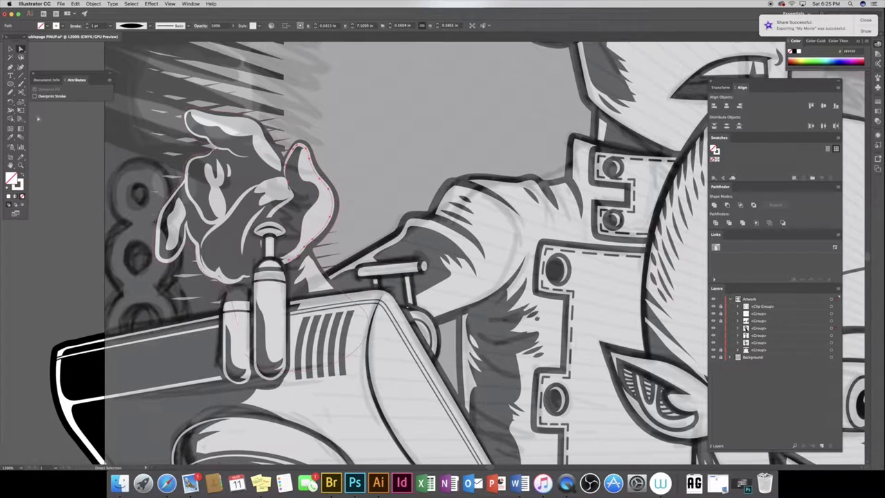
{"action": "key", "text": "ctrl+z"}
Redraw the lower finger's outline, inner stroke and outer edge
{"action": "key", "text": "n"}
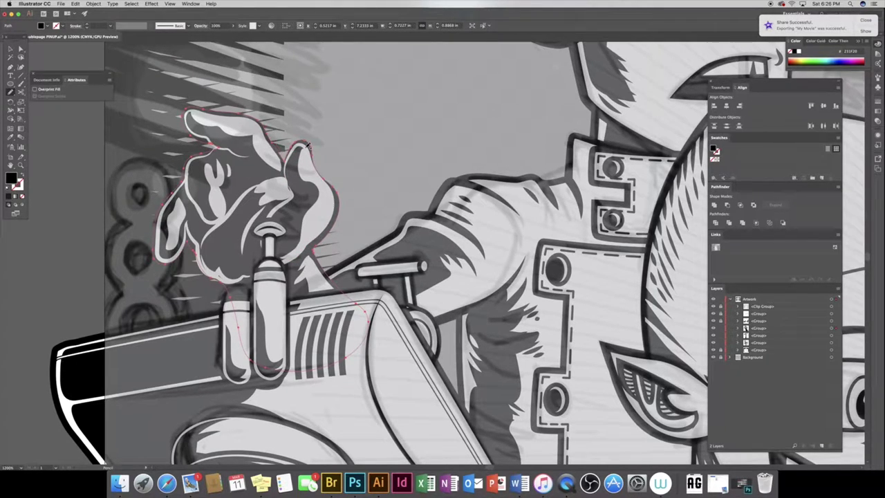
{"action": "key", "text": "a"}
{"action": "left_click", "coordinate": [304, 151]}
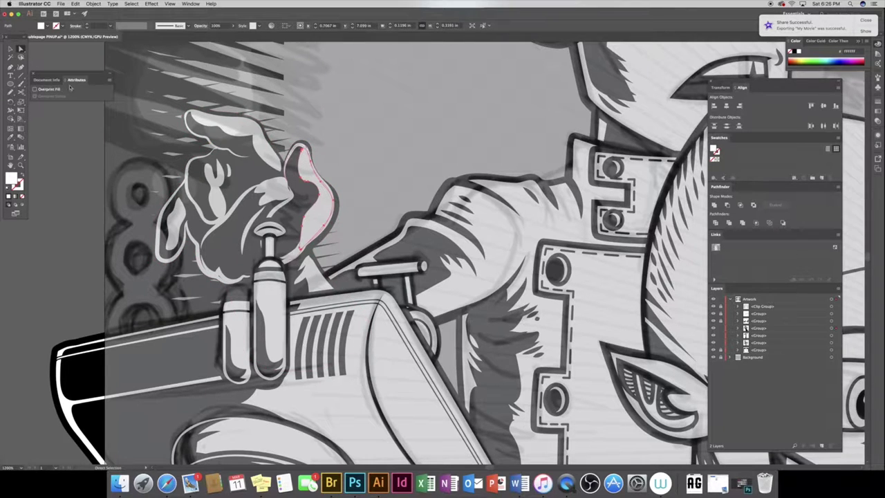
{"action": "left_click", "coordinate": [303, 146]}
{"action": "key", "text": "n"}
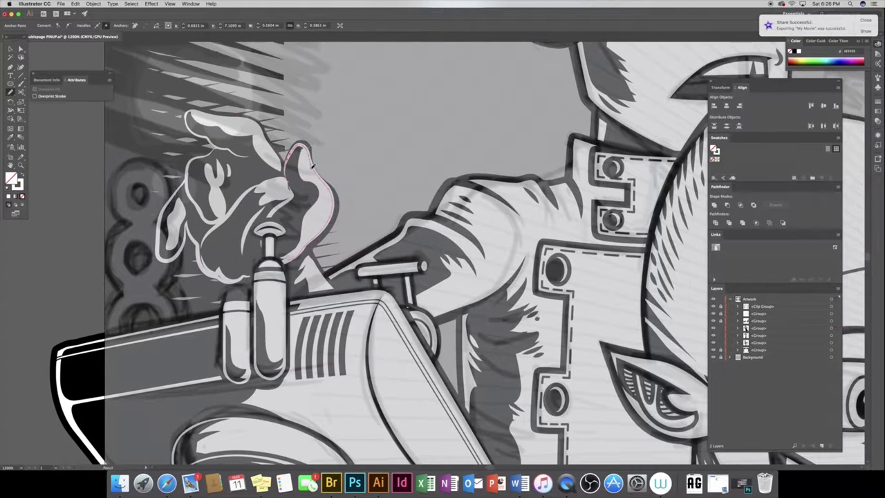
{"action": "left_click_drag", "start_coordinate": [326, 181], "coordinate": [336, 203]}
{"action": "mouse_move", "coordinate": [288, 179]}
{"action": "left_mouse_down"}
{"action": "mouse_move", "coordinate": [305, 185]}
{"action": "mouse_move", "coordinate": [277, 207]}
{"action": "left_mouse_up"}
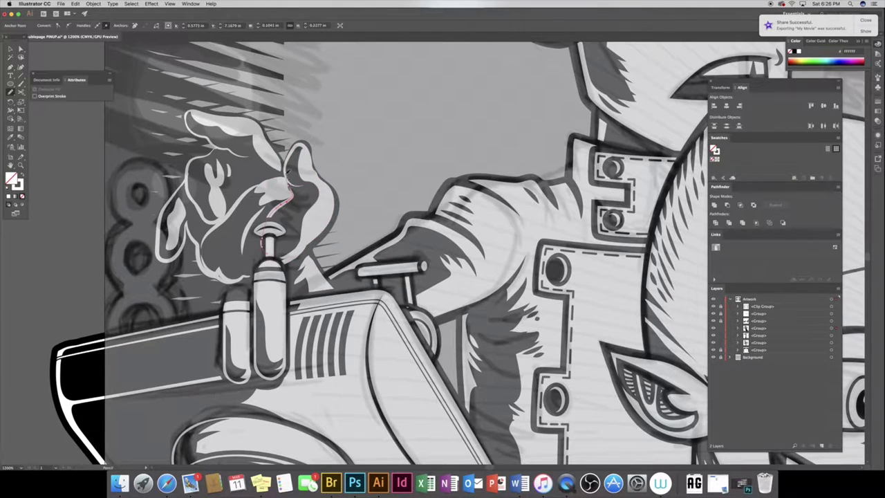
{"action": "left_click_drag", "start_coordinate": [285, 167], "coordinate": [291, 185]}
Redraw the top finger's right and lower-left edges and the knuckle outline, then fit the artboard
{"action": "left_click", "coordinate": [208, 130]}
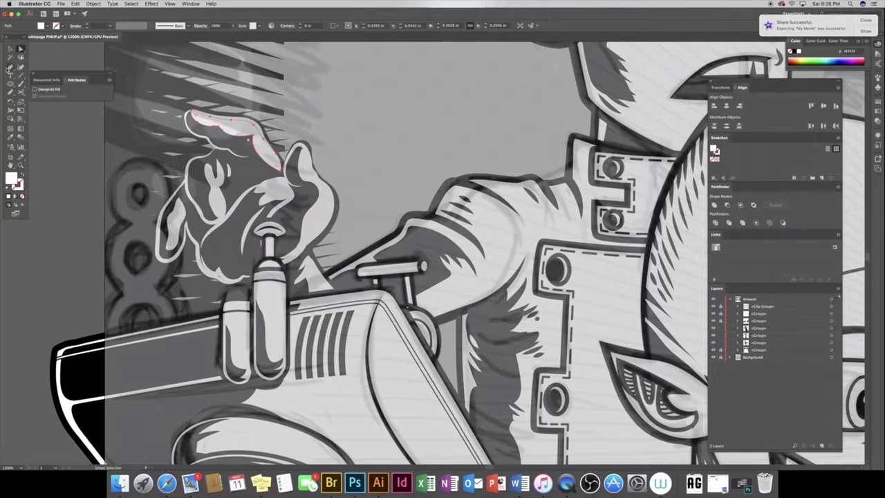
{"action": "left_click_drag", "start_coordinate": [287, 168], "coordinate": [277, 132]}
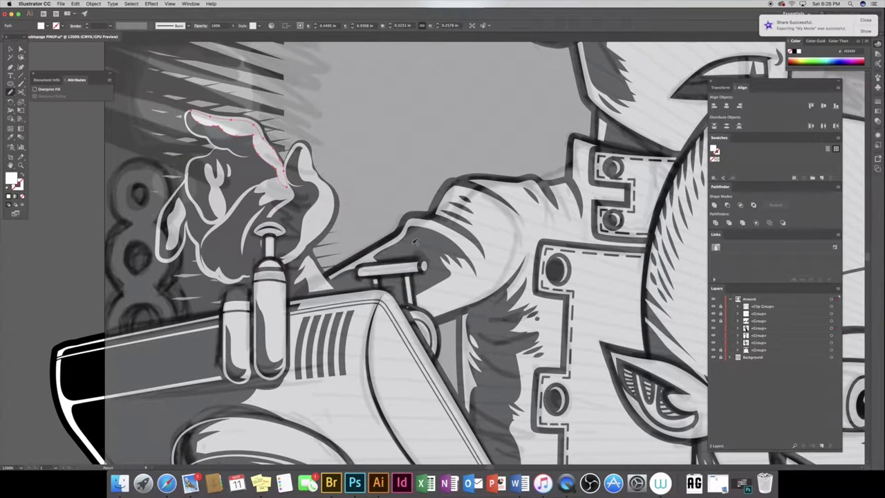
{"action": "left_click_drag", "start_coordinate": [248, 154], "coordinate": [188, 116]}
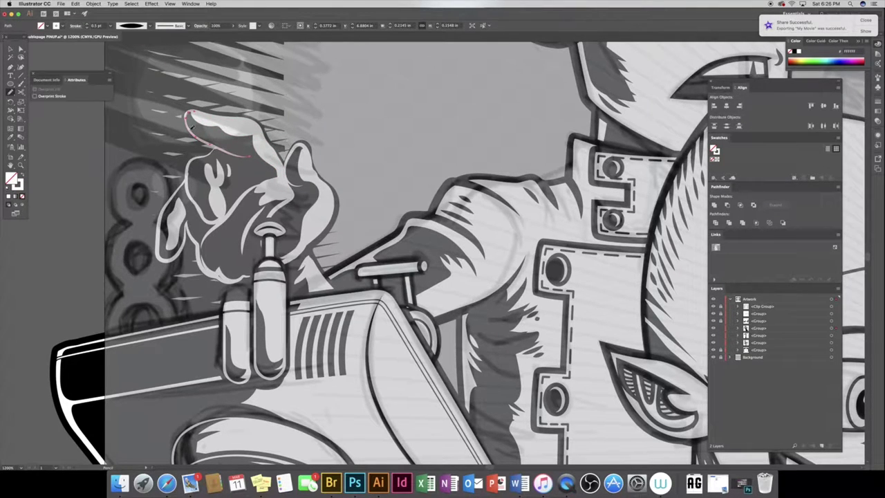
{"action": "key", "text": "a"}
{"action": "left_click", "coordinate": [243, 166]}
{"action": "left_click", "coordinate": [293, 166]}
{"action": "key", "text": "n"}
{"action": "mouse_move", "coordinate": [296, 187]}
{"action": "left_mouse_down"}
{"action": "mouse_move", "coordinate": [281, 215]}
{"action": "mouse_move", "coordinate": [285, 186]}
{"action": "left_mouse_up"}
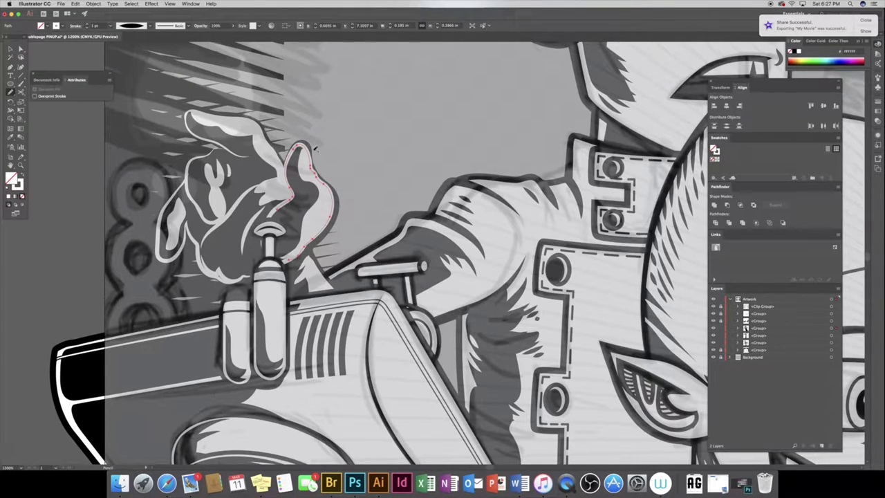
{"action": "key", "text": "z"}
{"action": "key", "text": "ctrl+0"}
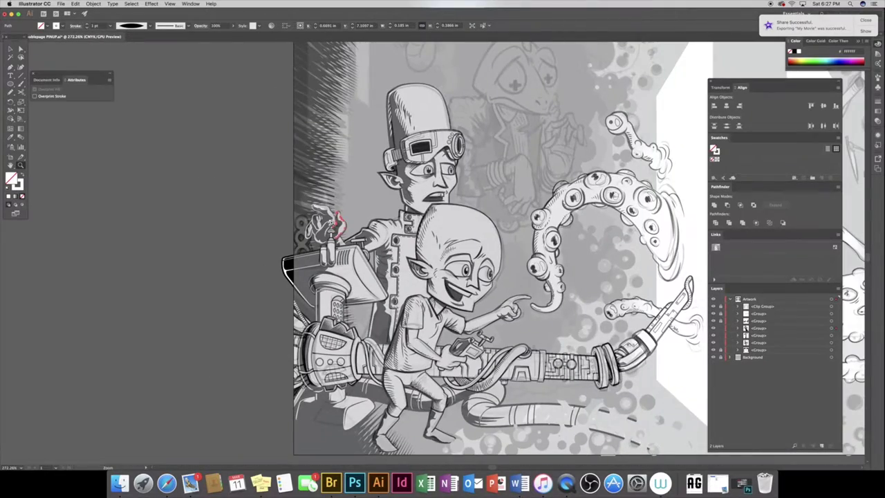
Zoom in on the lizard's head and delete two unwanted groups
{"action": "left_click_drag", "start_coordinate": [329, 259], "coordinate": [329, 260]}
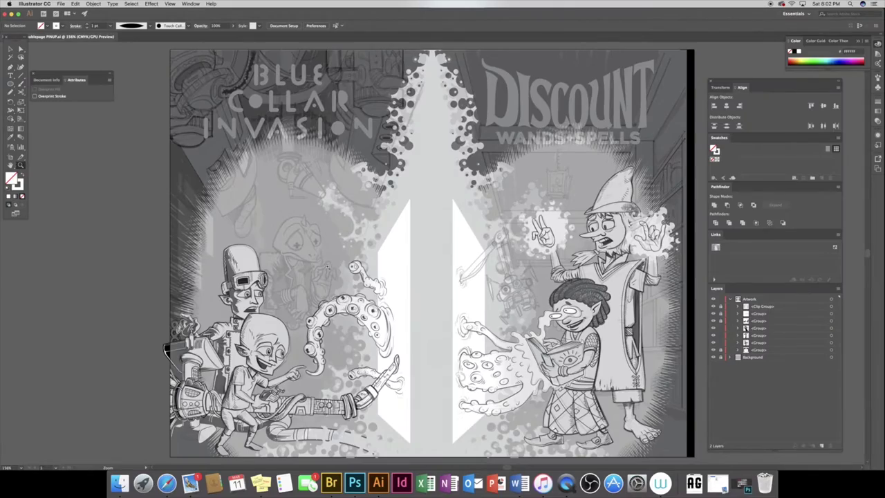
{"action": "mouse_move", "coordinate": [330, 272]}
{"action": "left_mouse_down"}
{"action": "mouse_move", "coordinate": [411, 242]}
{"action": "mouse_move", "coordinate": [527, 275]}
{"action": "left_mouse_up"}
{"action": "left_click", "coordinate": [752, 335]}
{"action": "key", "text": "Delete"}
{"action": "left_click", "coordinate": [752, 335]}
{"action": "key", "text": "Delete"}
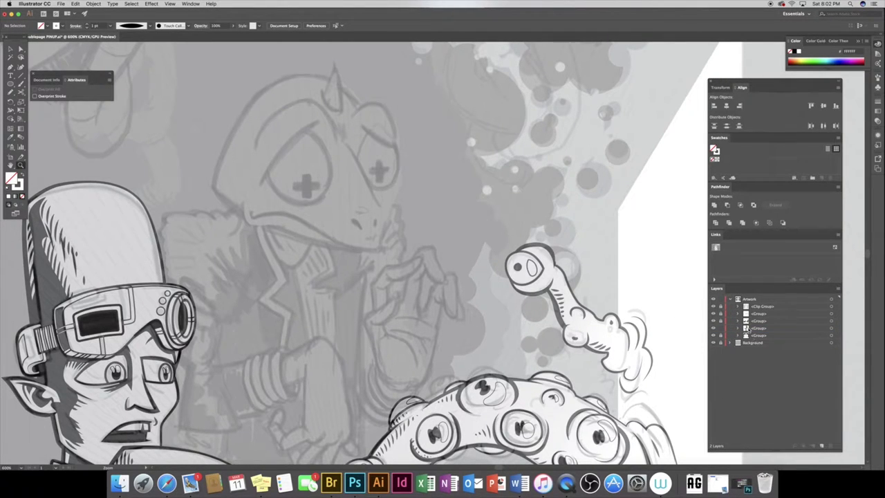
Draw tilted oval eyes over both sketched eyes and place them behind the sketch
{"action": "left_click", "coordinate": [10, 83]}
{"action": "left_click_drag", "start_coordinate": [264, 130], "coordinate": [325, 204]}
{"action": "key", "text": "d"}
{"action": "key", "text": "v"}
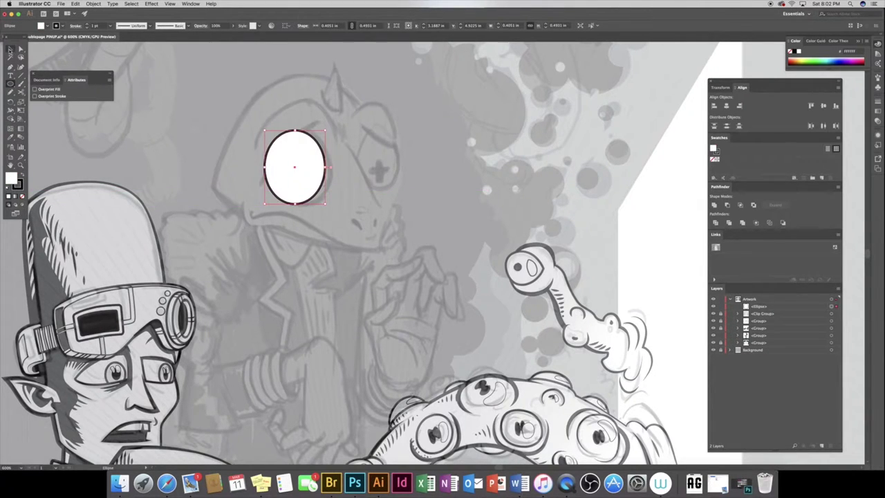
{"action": "left_click_drag", "start_coordinate": [330, 128], "coordinate": [515, 169]}
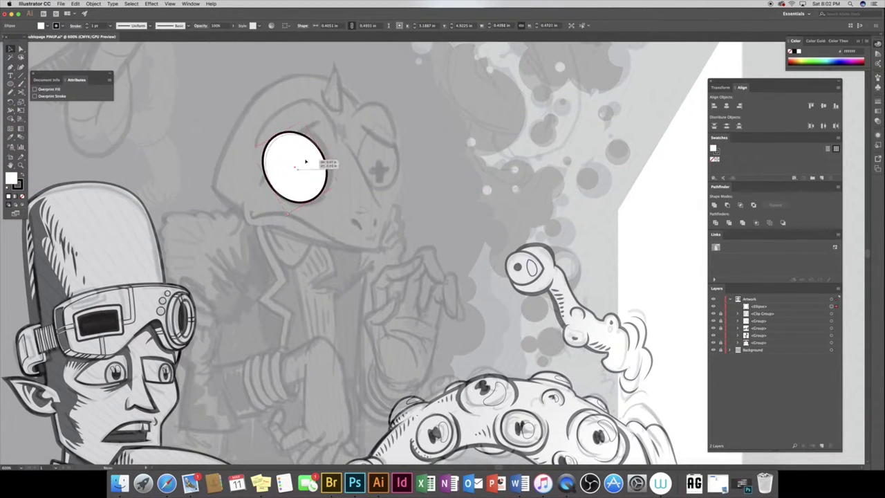
{"action": "left_click_drag", "start_coordinate": [770, 305], "coordinate": [769, 317]}
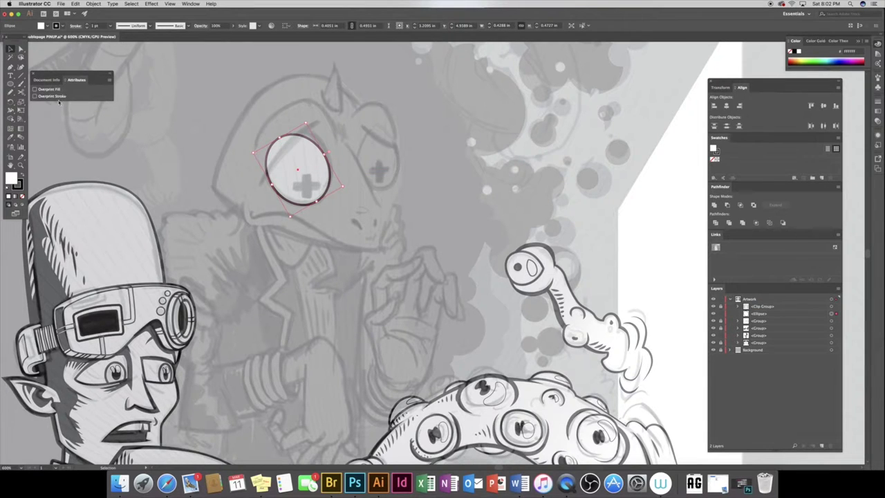
{"action": "key", "text": "l"}
{"action": "left_click_drag", "start_coordinate": [357, 126], "coordinate": [399, 189]}
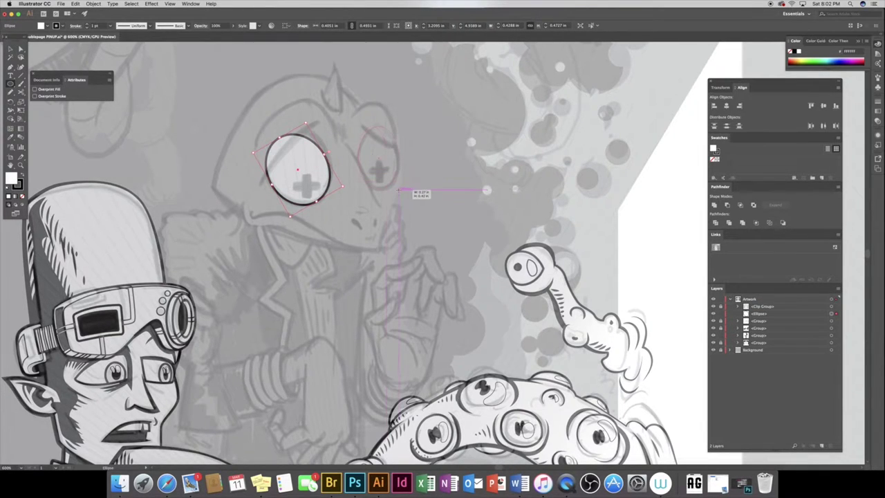
{"action": "key", "text": "ctrl+bracketleft"}
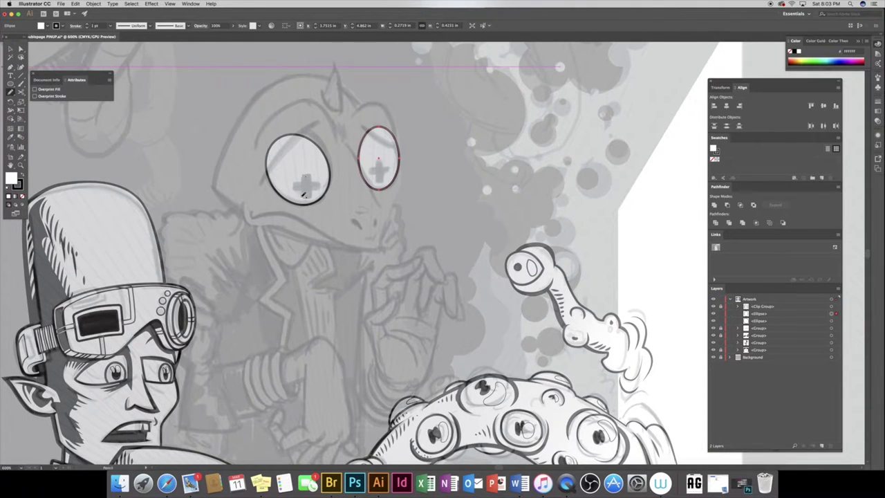
Paint solid black cross-shaped pupils in the left and right eyes
{"action": "left_click_drag", "start_coordinate": [313, 173], "coordinate": [305, 197]}
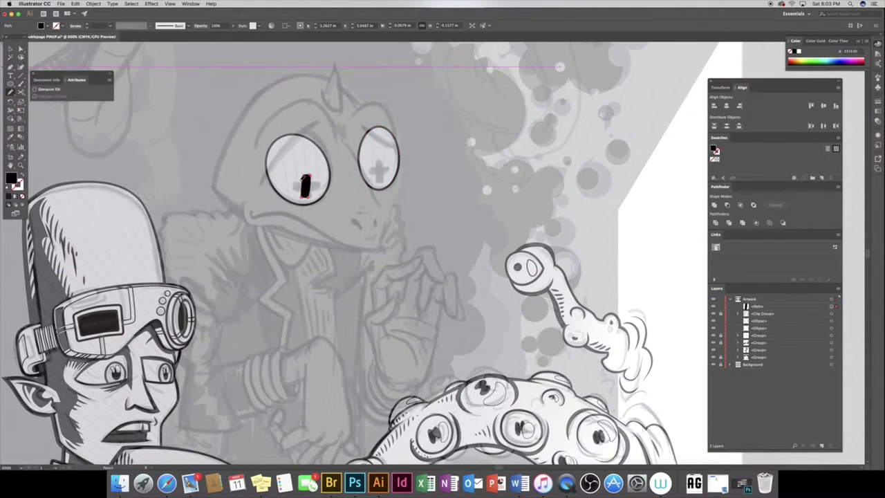
{"action": "left_click_drag", "start_coordinate": [379, 177], "coordinate": [377, 161]}
{"action": "key", "text": "shift+x"}
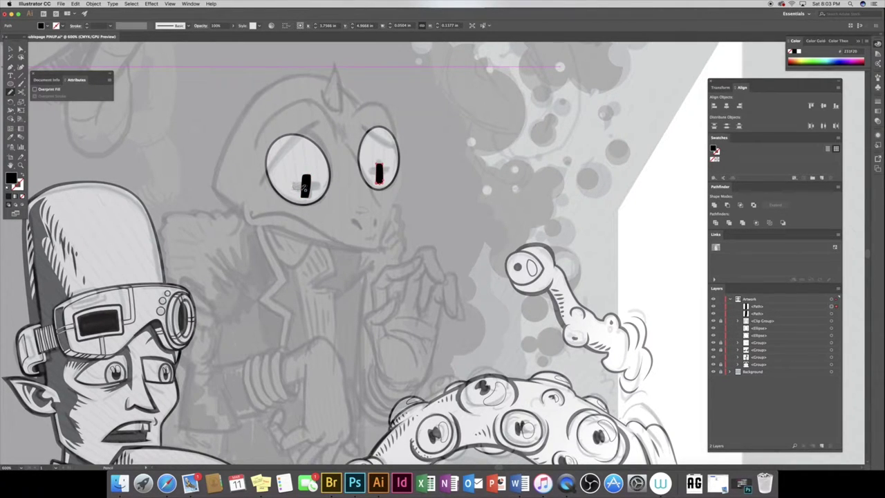
{"action": "left_click_drag", "start_coordinate": [294, 185], "coordinate": [318, 185]}
{"action": "key", "text": "shift+x"}
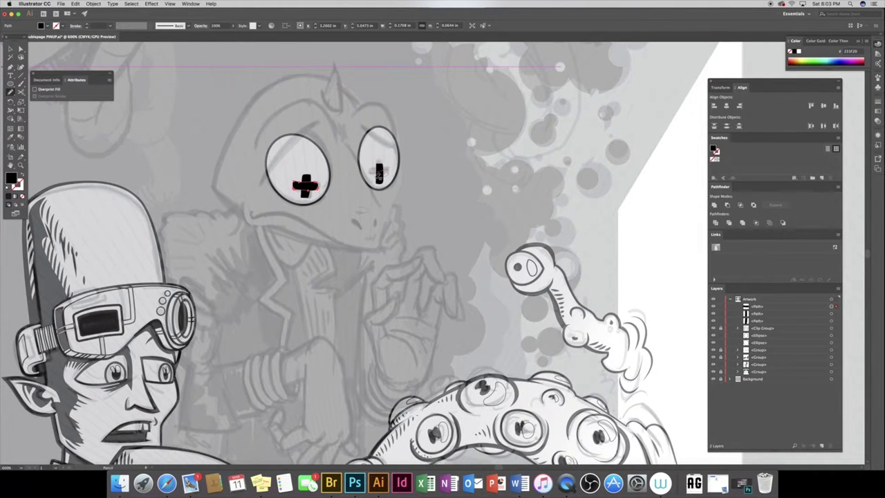
{"action": "left_click_drag", "start_coordinate": [374, 177], "coordinate": [384, 171]}
{"action": "key", "text": "shift+x"}
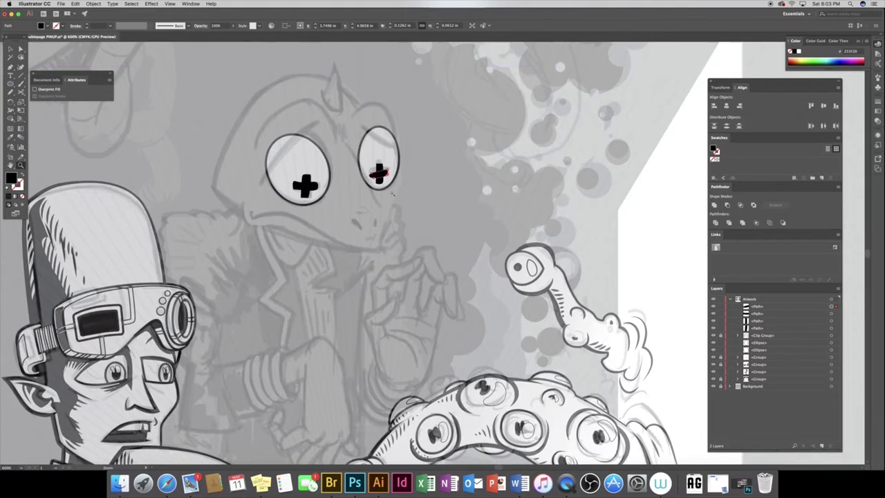
{"action": "key", "text": "super+equal"}
{"action": "key", "text": "super+equal"}
{"action": "key", "text": "super+equal"}
{"action": "left_click_drag", "start_coordinate": [392, 197], "coordinate": [434, 173]}
{"action": "key", "text": "v"}
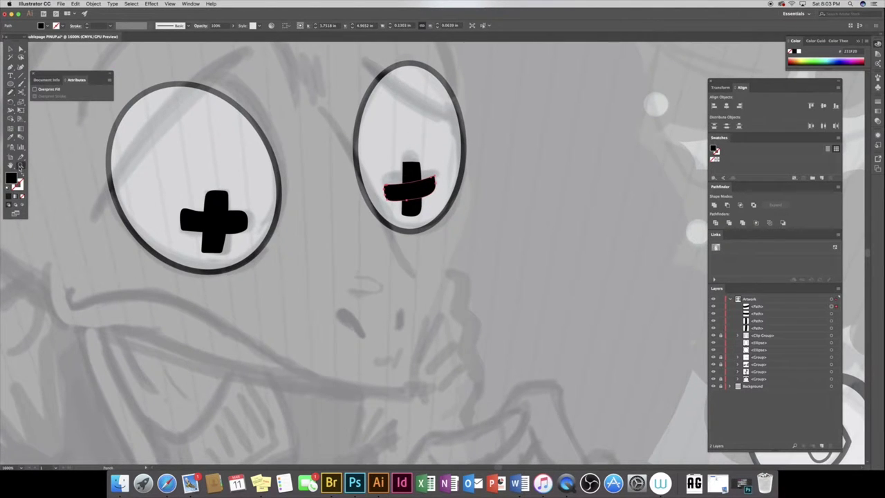
{"action": "scroll", "coordinate": [407, 138], "scroll_direction": "down", "scroll_amount": 3}
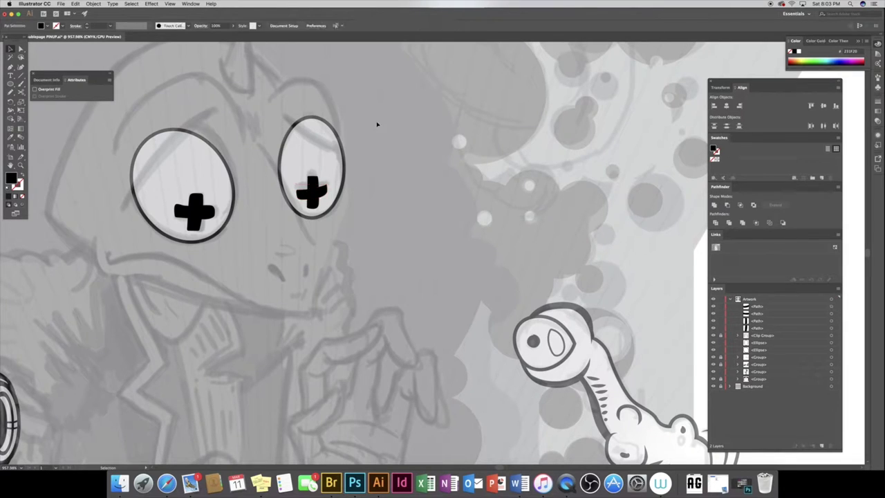
Fill both eyes white and add a tapered stroke along the right eye's left edge
{"action": "left_click_drag", "start_coordinate": [118, 229], "coordinate": [174, 257]}
{"action": "key", "text": "d"}
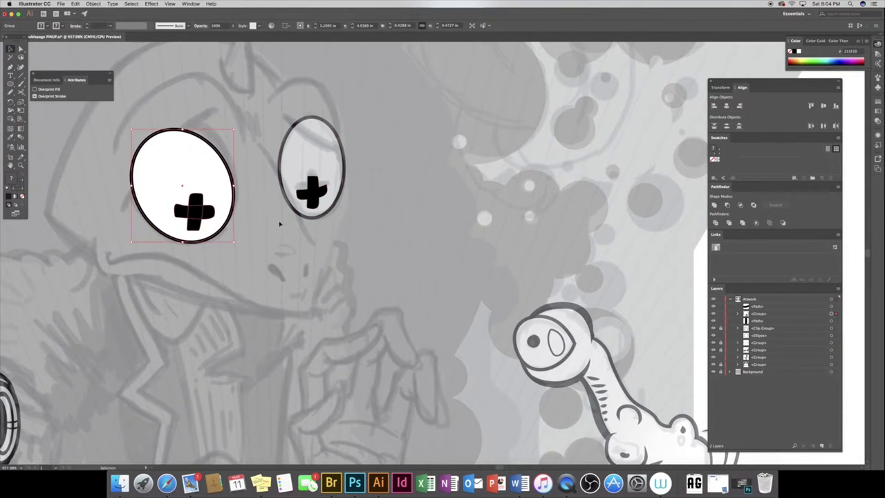
{"action": "left_click", "coordinate": [335, 201]}
{"action": "key", "text": "d"}
{"action": "key", "text": "n"}
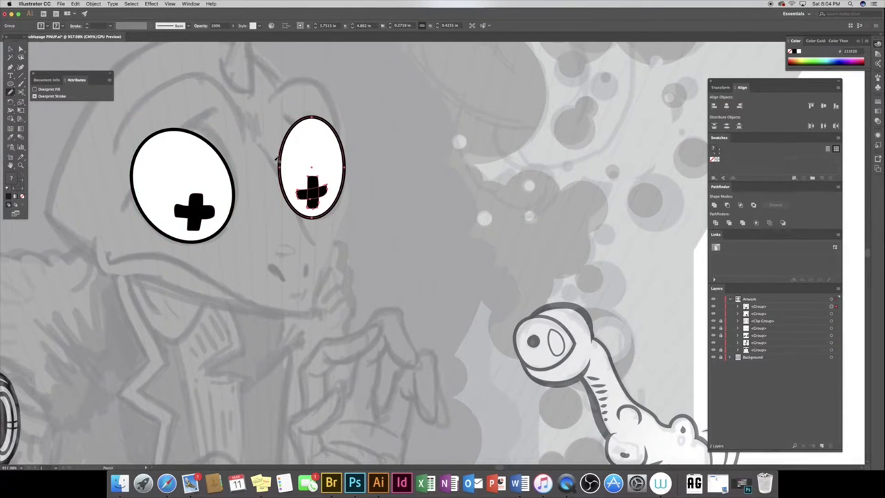
{"action": "key", "text": "ctrl+shift+a"}
{"action": "left_click_drag", "start_coordinate": [254, 141], "coordinate": [315, 245]}
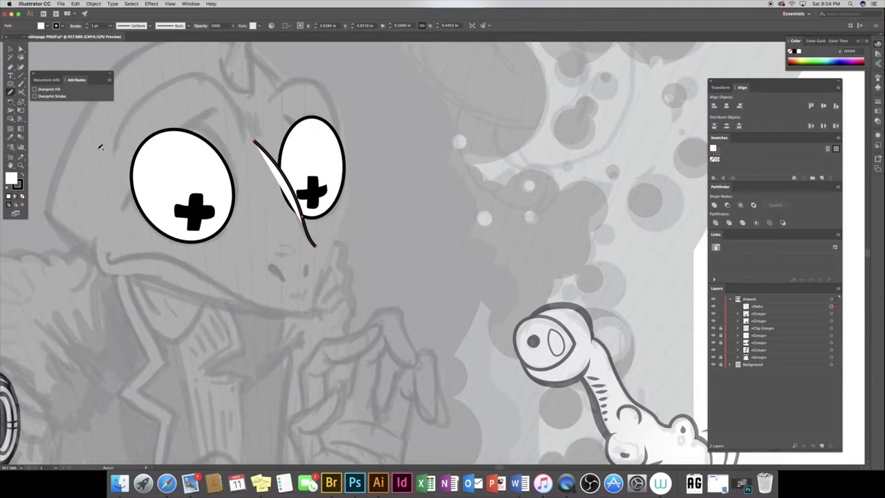
{"action": "left_click", "coordinate": [142, 26]}
{"action": "left_click", "coordinate": [128, 55]}
Give the left eye outline a 2 pt tapered stroke and cut it at two points
{"action": "key", "text": "a"}
{"action": "left_click", "coordinate": [173, 180]}
{"action": "left_click", "coordinate": [745, 322]}
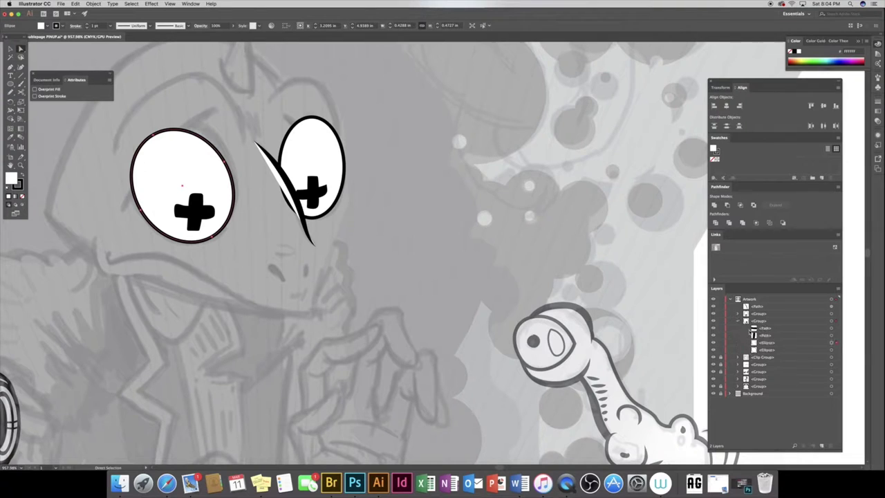
{"action": "left_click", "coordinate": [20, 92]}
{"action": "left_click", "coordinate": [87, 23]}
{"action": "left_click", "coordinate": [138, 26]}
{"action": "left_click", "coordinate": [128, 53]}
{"action": "left_click", "coordinate": [232, 200]}
{"action": "left_click", "coordinate": [133, 146]}
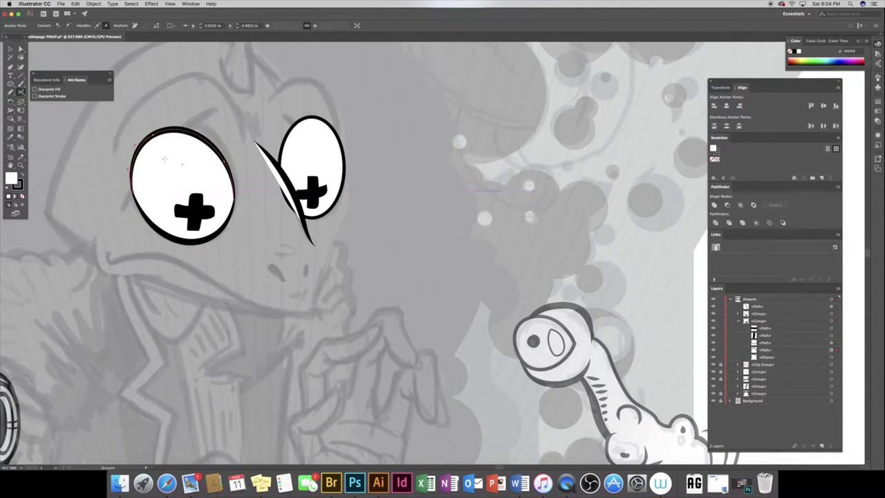
Give the right eye outline a tapered stroke and split it into two pieces
{"action": "left_click", "coordinate": [737, 321]}
{"action": "left_click", "coordinate": [737, 313]}
{"action": "left_click", "coordinate": [836, 335]}
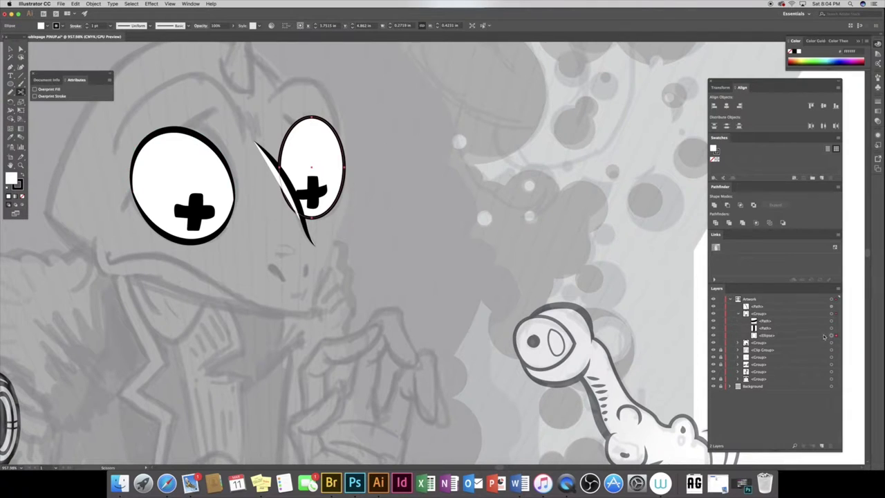
{"action": "left_click", "coordinate": [138, 26]}
{"action": "left_click", "coordinate": [128, 54]}
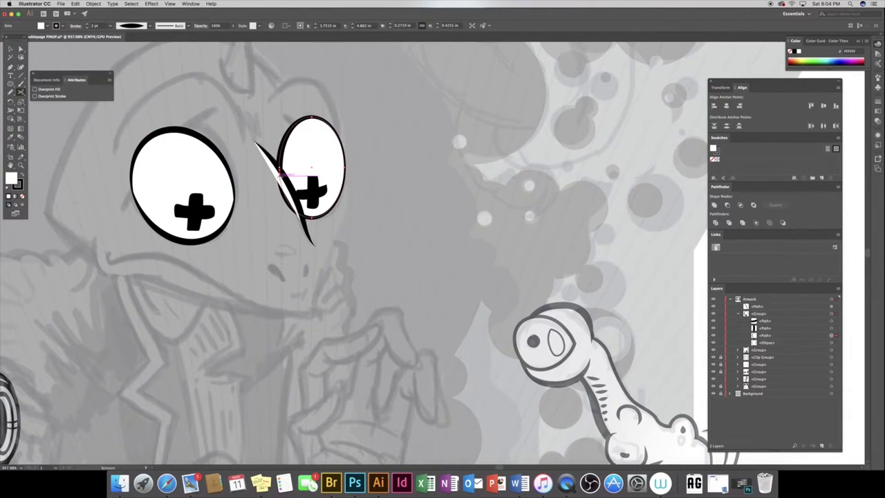
{"action": "left_click", "coordinate": [281, 177]}
{"action": "left_click", "coordinate": [343, 181]}
{"action": "key", "text": "p"}
{"action": "key", "text": "n"}
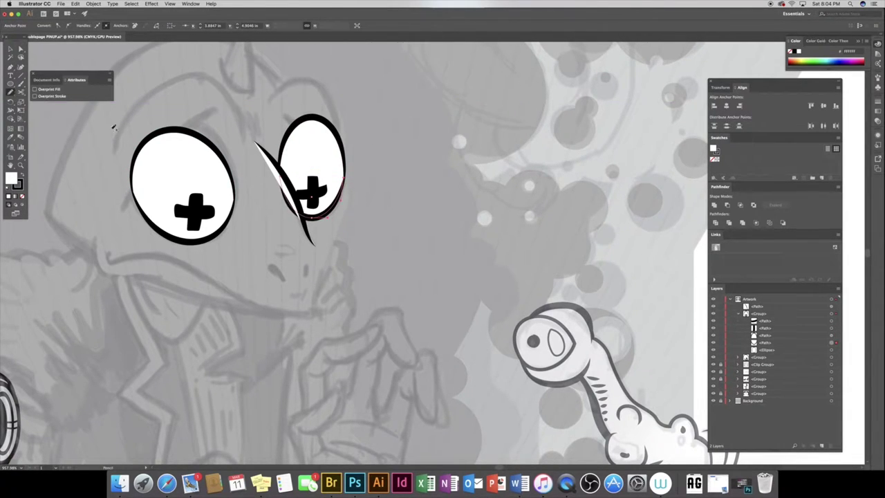
Draw a white eyelid shape with no outline over the left eye
{"action": "left_click_drag", "start_coordinate": [148, 167], "coordinate": [206, 117]}
{"action": "left_click_drag", "start_coordinate": [107, 170], "coordinate": [116, 210]}
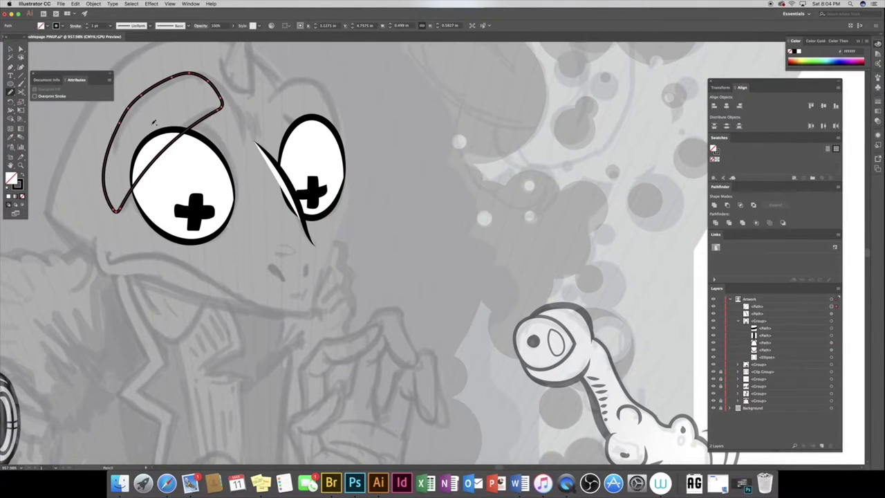
{"action": "key", "text": "x"}
{"action": "key", "text": "slash"}
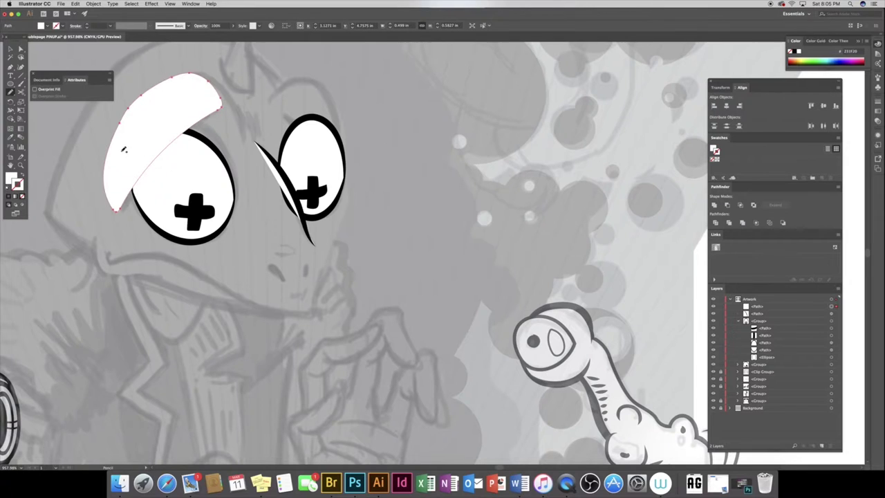
{"action": "key", "text": "shift+d"}
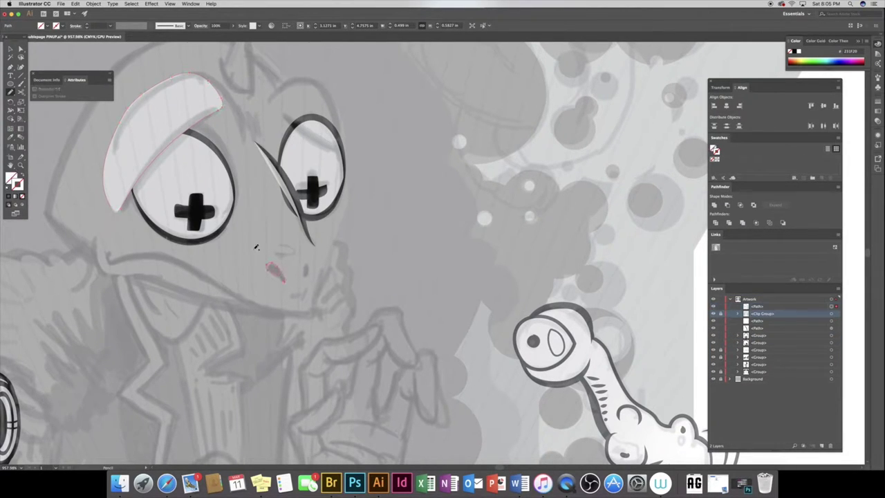
Draw both nostrils as solid black shapes with no outline
{"action": "left_click_drag", "start_coordinate": [272, 260], "coordinate": [274, 264]}
{"action": "double_click", "coordinate": [18, 184]}
{"action": "left_click", "coordinate": [517, 200]}
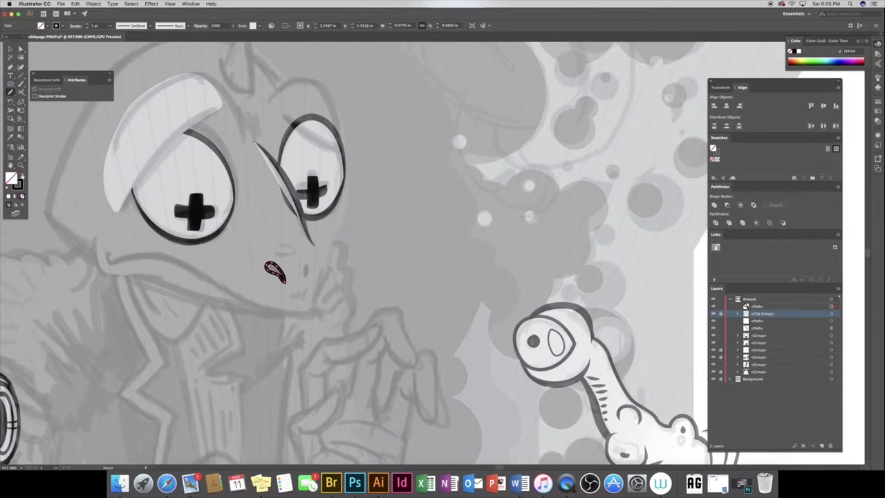
{"action": "left_click_drag", "start_coordinate": [307, 264], "coordinate": [306, 265]}
{"action": "key", "text": "shift+x"}
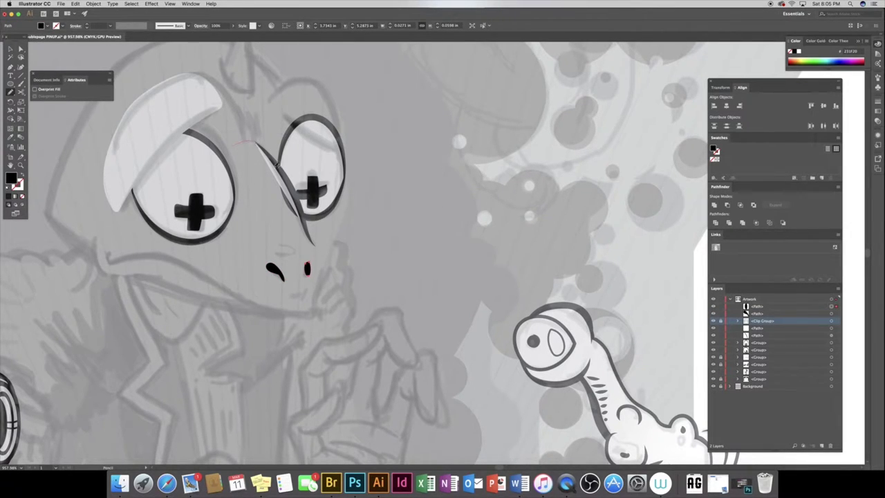
Add white shapes along the nose bridge, lower in stacking, and above the right eye
{"action": "left_click_drag", "start_coordinate": [235, 147], "coordinate": [234, 145]}
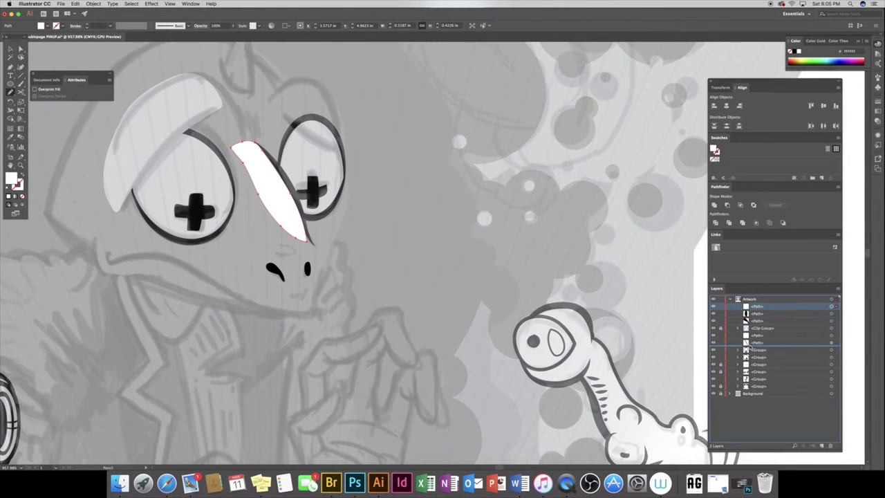
{"action": "left_click_drag", "start_coordinate": [756, 313], "coordinate": [757, 345]}
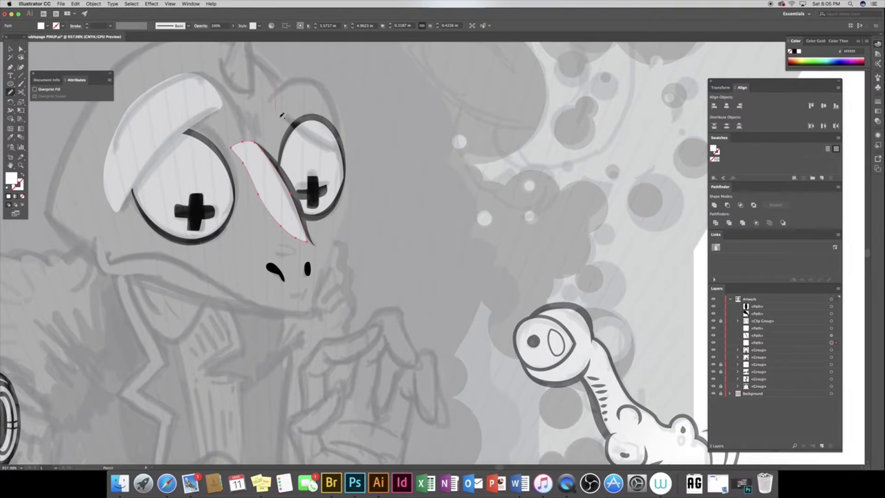
{"action": "left_click_drag", "start_coordinate": [284, 75], "coordinate": [278, 82]}
{"action": "double_click", "coordinate": [11, 179]}
{"action": "key", "text": "Return"}
{"action": "key", "text": "ctrl+shift+a"}
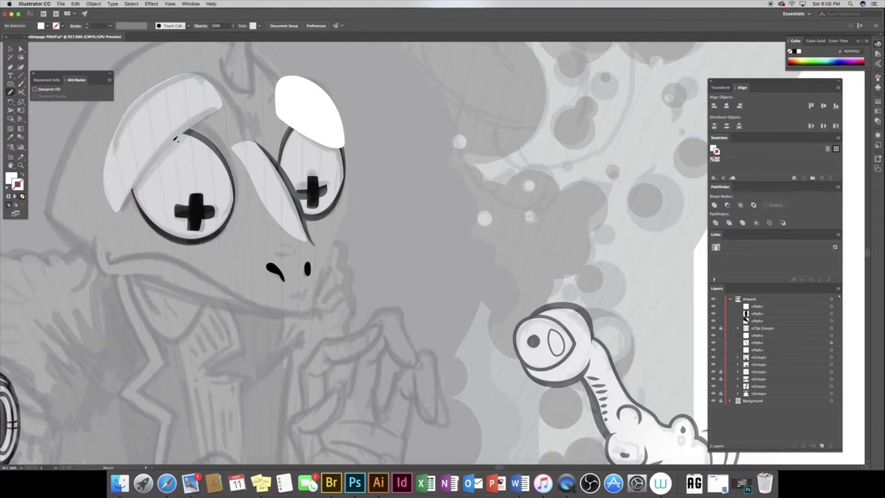
Draw an unfilled, tapered-width brow line along the left eye
{"action": "left_click_drag", "start_coordinate": [204, 119], "coordinate": [123, 208]}
{"action": "double_click", "coordinate": [17, 183]}
{"action": "key", "text": "Return"}
{"action": "left_click", "coordinate": [21, 196]}
{"action": "left_click", "coordinate": [75, 25]}
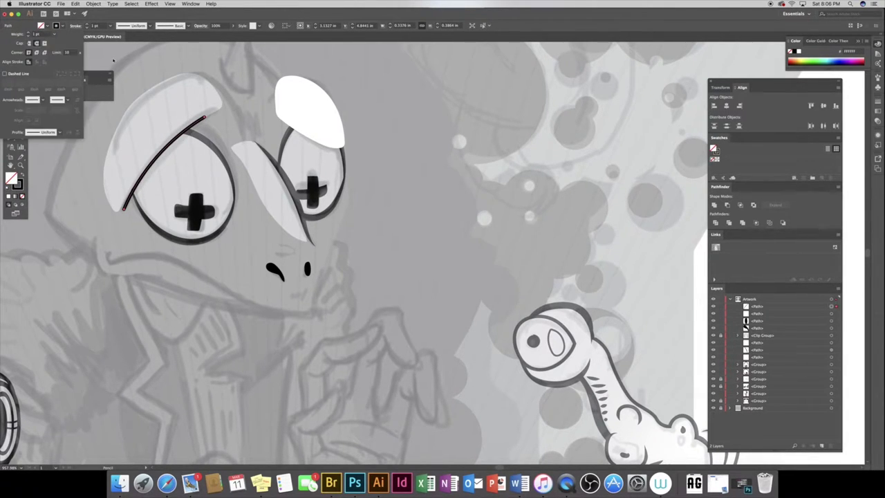
{"action": "left_click", "coordinate": [136, 26]}
{"action": "left_click", "coordinate": [123, 47]}
{"action": "key", "text": "n"}
Add a thicker eyelid line on the right eye and a tapered brow curve above the left
{"action": "left_click_drag", "start_coordinate": [280, 119], "coordinate": [341, 150]}
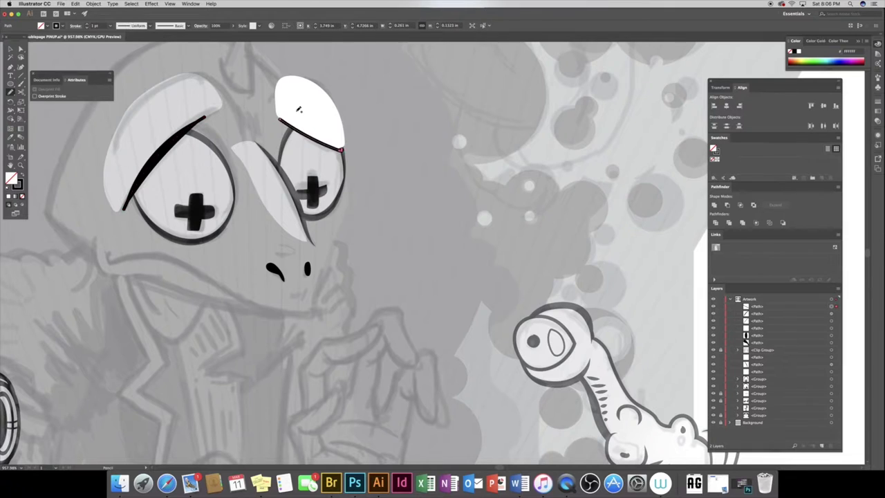
{"action": "left_click", "coordinate": [21, 48]}
{"action": "left_click", "coordinate": [312, 142]}
{"action": "left_click", "coordinate": [290, 126]}
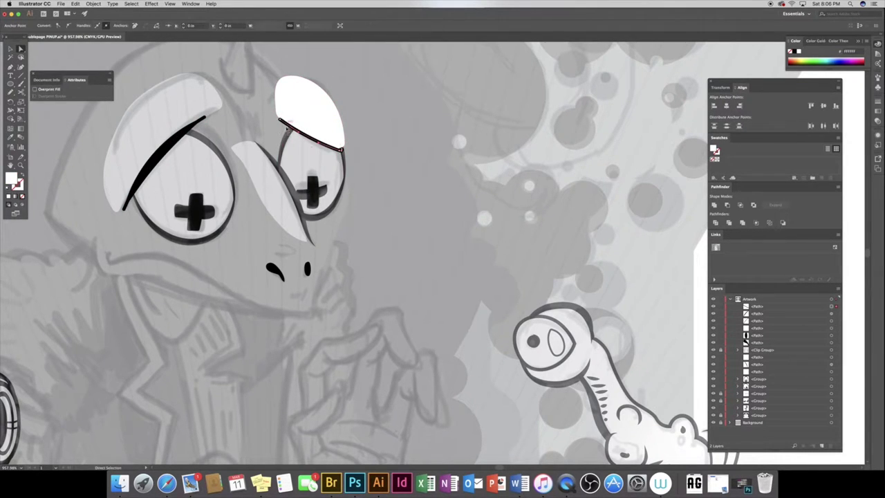
{"action": "left_click", "coordinate": [87, 27]}
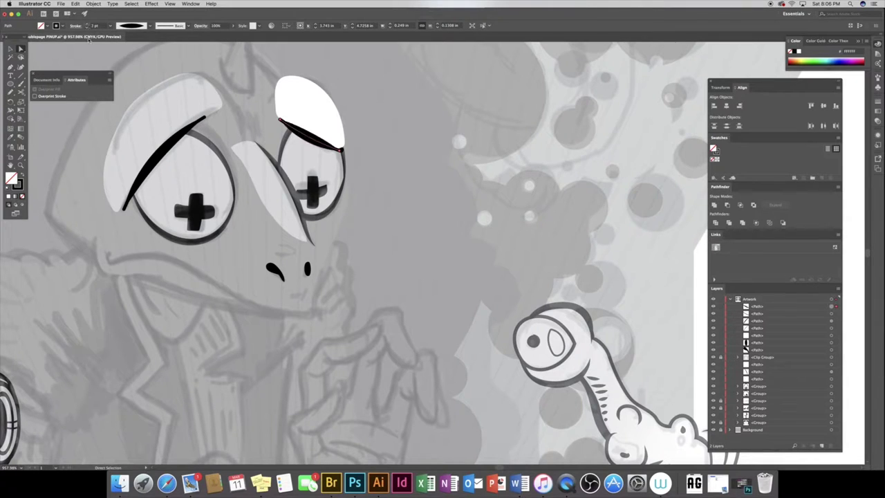
{"action": "key", "text": "ctrl+shift+a"}
{"action": "key", "text": "n"}
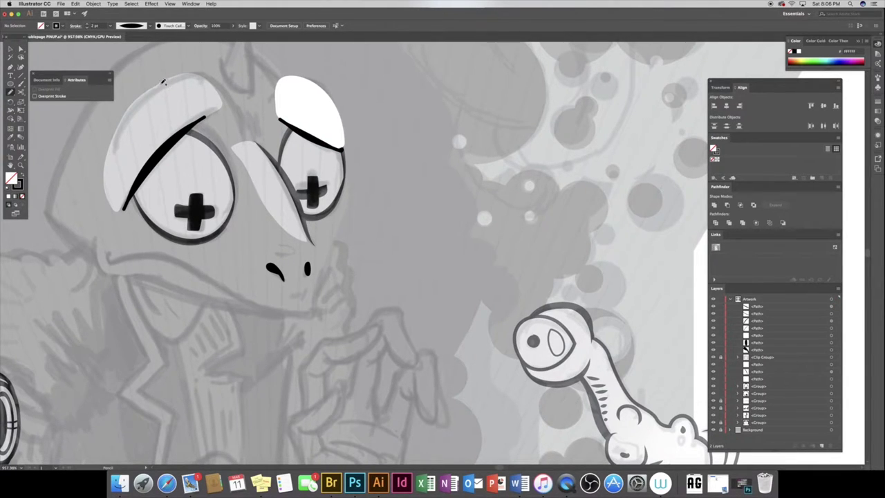
{"action": "left_click_drag", "start_coordinate": [160, 82], "coordinate": [237, 138]}
{"action": "left_click", "coordinate": [131, 26]}
{"action": "left_click", "coordinate": [119, 49]}
Draw nose hatch strokes and a tapered mouth stroke, grouping them, plus a mouth-corner stroke
{"action": "left_click_drag", "start_coordinate": [292, 243], "coordinate": [274, 251]}
{"action": "left_click_drag", "start_coordinate": [298, 252], "coordinate": [274, 256]}
{"action": "left_click", "coordinate": [830, 314], "text": "shift"}
{"action": "key", "text": "ctrl+g"}
{"action": "left_click_drag", "start_coordinate": [304, 292], "coordinate": [283, 302]}
{"action": "left_click", "coordinate": [131, 26]}
{"action": "left_click", "coordinate": [127, 48]}
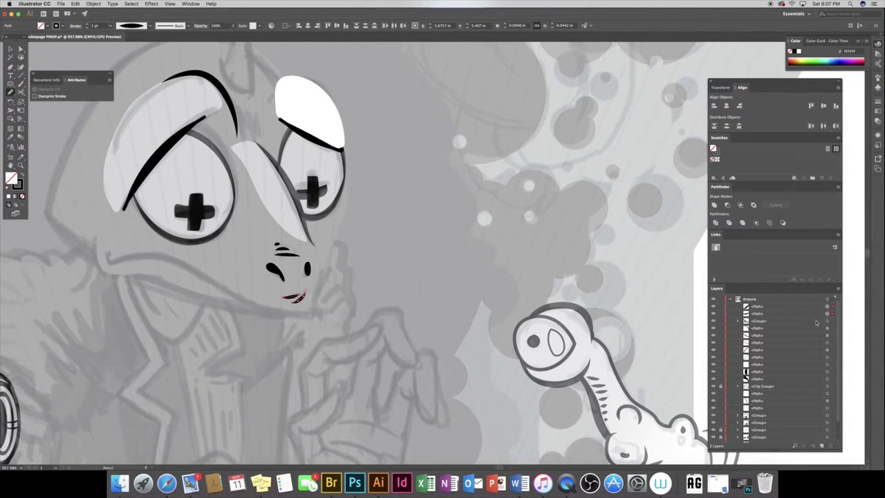
{"action": "left_click", "coordinate": [827, 323], "text": "shift"}
{"action": "key", "text": "ctrl+g"}
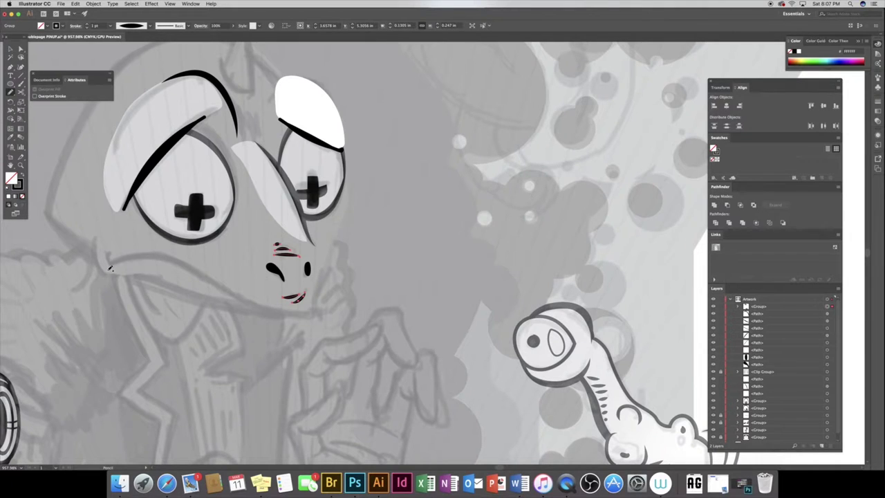
{"action": "left_click_drag", "start_coordinate": [111, 252], "coordinate": [108, 263]}
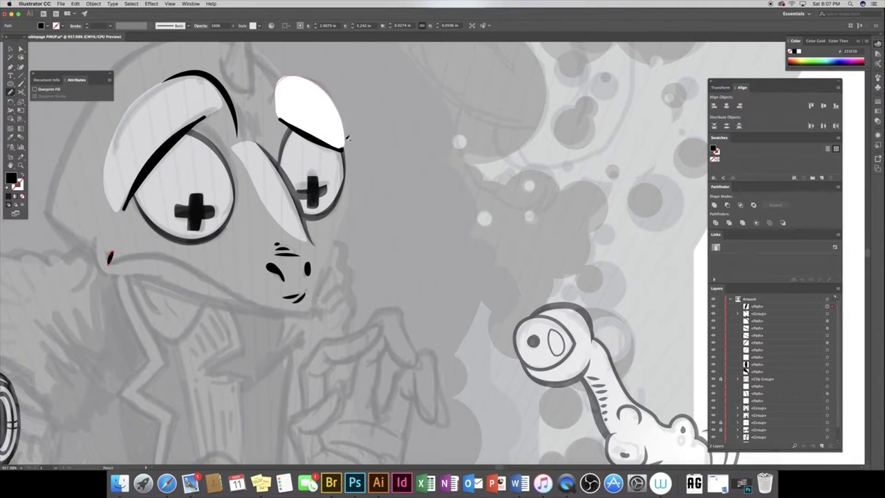
Trace a tapered-width outline along the top of the right eyelid
{"action": "left_click_drag", "start_coordinate": [348, 139], "coordinate": [269, 104]}
{"action": "left_click", "coordinate": [76, 25]}
{"action": "left_click", "coordinate": [142, 26]}
{"action": "left_click", "coordinate": [131, 43]}
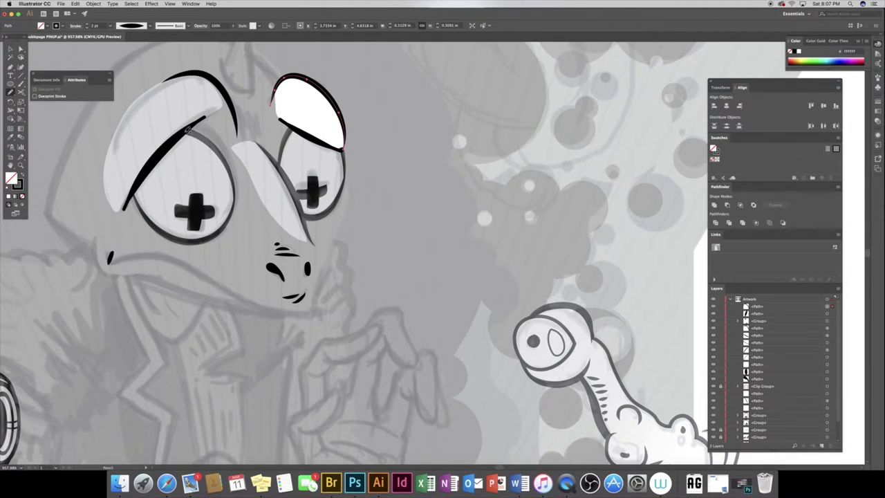
Add short solid black strokes along both eyes and draw the closed mouth shape
{"action": "left_click_drag", "start_coordinate": [225, 143], "coordinate": [189, 126]}
{"action": "key", "text": "shift+x"}
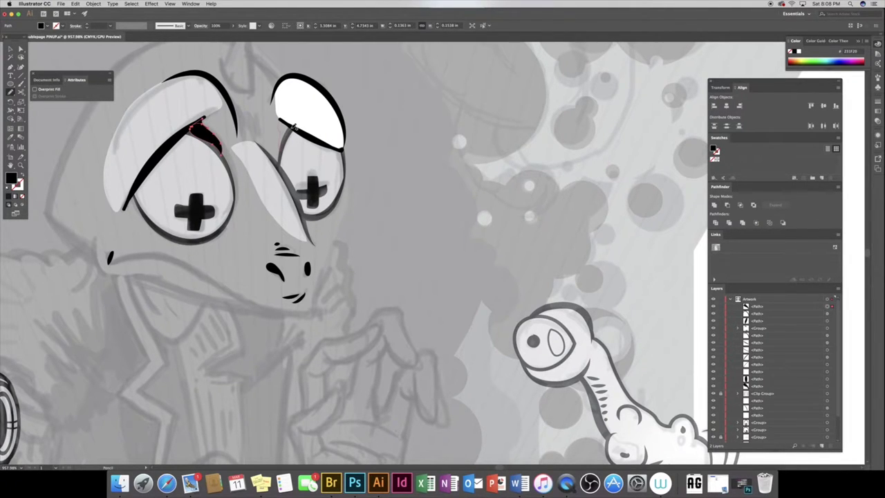
{"action": "mouse_move", "coordinate": [281, 118]}
{"action": "left_mouse_down"}
{"action": "mouse_move", "coordinate": [284, 149]}
{"action": "mouse_move", "coordinate": [281, 113]}
{"action": "left_mouse_up"}
{"action": "key", "text": "shift+x"}
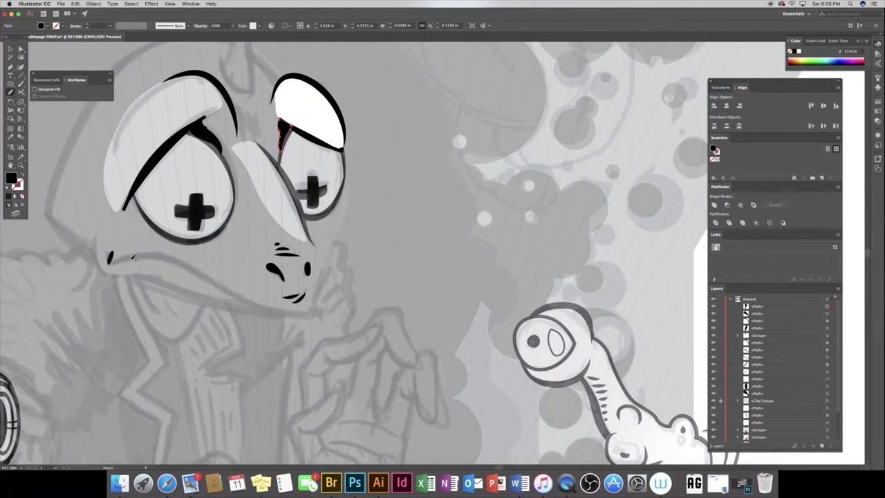
{"action": "left_click_drag", "start_coordinate": [323, 271], "coordinate": [322, 263]}
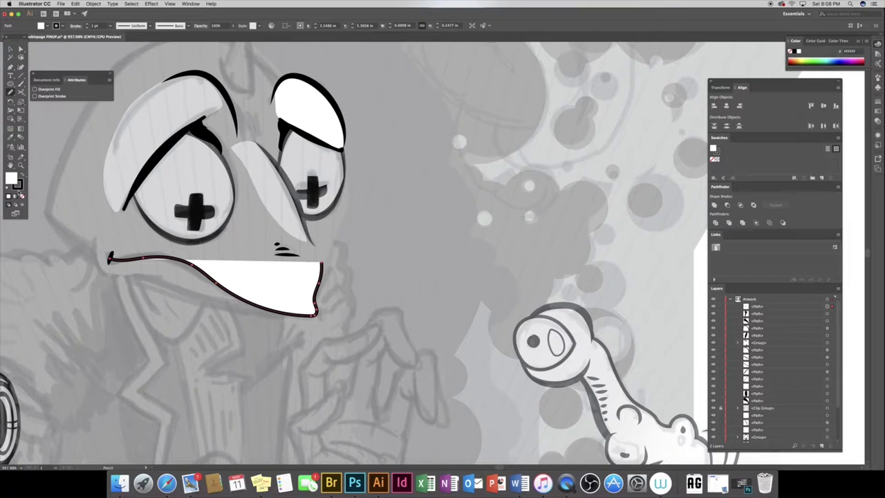
Send the mouth shape behind the linework and try, then undo, a Pencil mouth-corner stroke
{"action": "key", "text": "ctrl+bracketleft"}
{"action": "key", "text": "ctrl+bracketleft"}
{"action": "key", "text": "ctrl+bracketleft"}
{"action": "key", "text": "ctrl+bracketleft"}
{"action": "key", "text": "ctrl+bracketleft"}
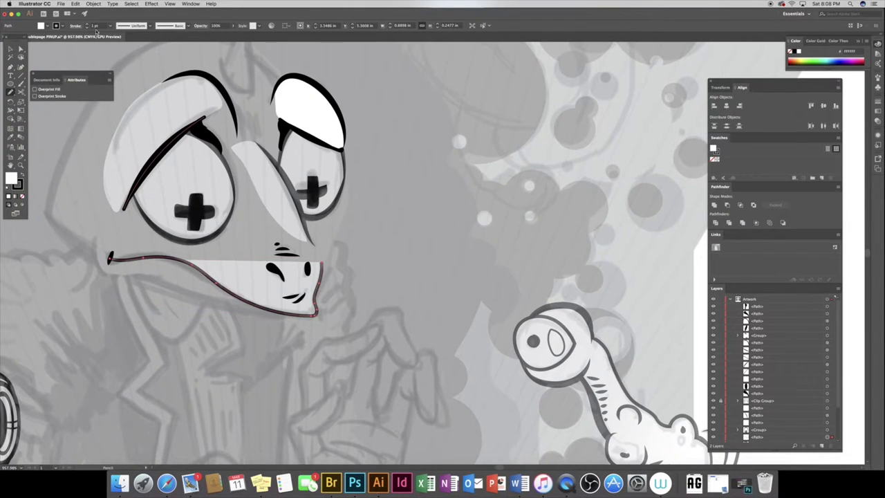
{"action": "left_click", "coordinate": [10, 68]}
{"action": "mouse_move", "coordinate": [98, 233]}
{"action": "left_mouse_down"}
{"action": "mouse_move", "coordinate": [105, 281]}
{"action": "mouse_move", "coordinate": [151, 276]}
{"action": "left_mouse_up"}
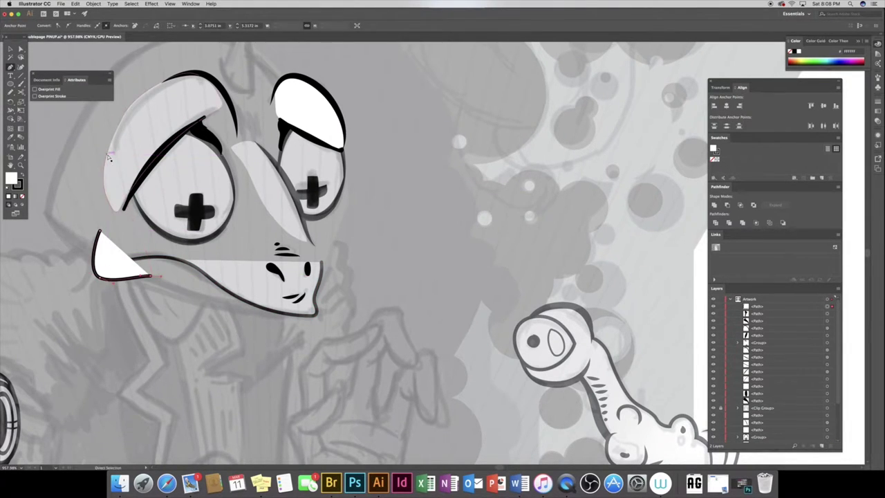
{"action": "key", "text": "cmd+z"}
Draw a tall pointed horn atop the head and move it behind the head
{"action": "left_click_drag", "start_coordinate": [312, 225], "coordinate": [405, 257]}
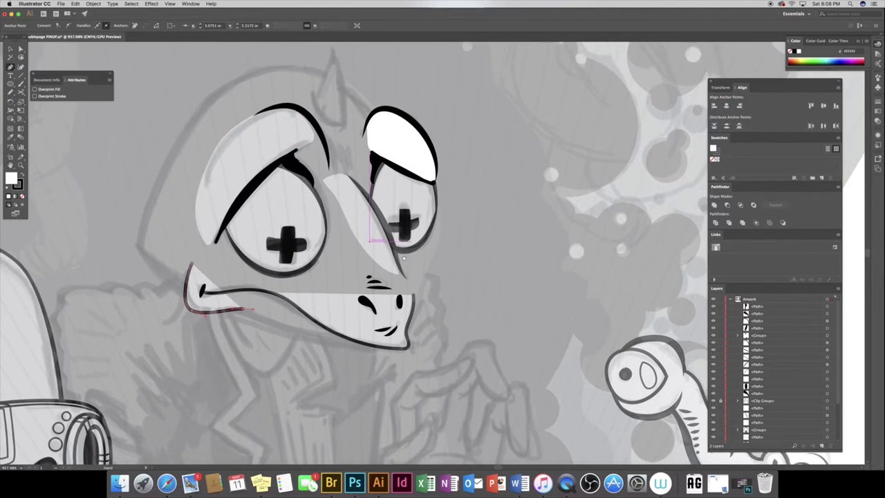
{"action": "mouse_move", "coordinate": [313, 98]}
{"action": "left_mouse_down"}
{"action": "mouse_move", "coordinate": [332, 130]}
{"action": "mouse_move", "coordinate": [341, 124]}
{"action": "left_mouse_up"}
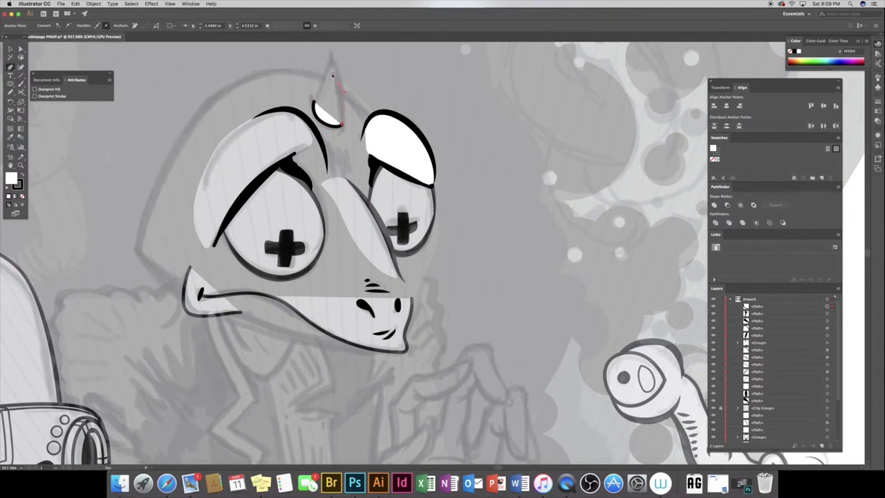
{"action": "left_click_drag", "start_coordinate": [315, 102], "coordinate": [340, 123]}
{"action": "left_click_drag", "start_coordinate": [758, 306], "coordinate": [764, 415]}
{"action": "key", "text": "z"}
{"action": "left_click_drag", "start_coordinate": [286, 283], "coordinate": [207, 282]}
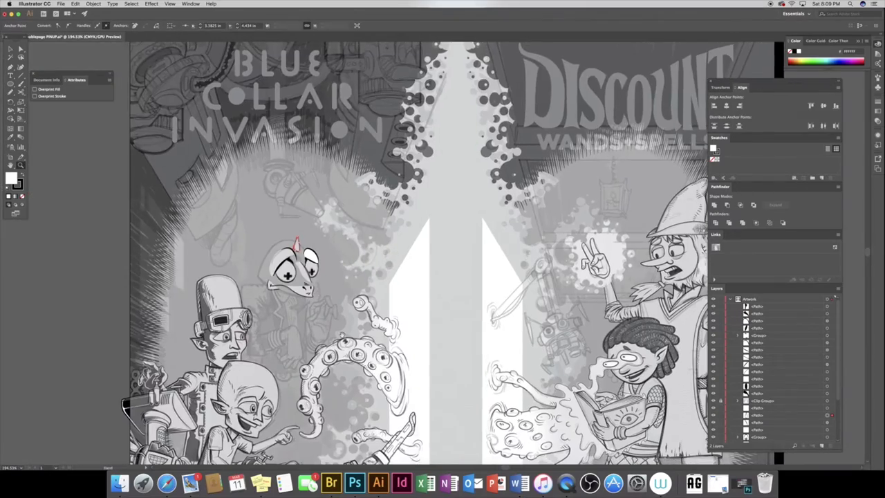
Zoom in on the lizard's head and horn, select the head artwork, then deselect
{"action": "scroll", "coordinate": [415, 249], "scroll_direction": "down", "scroll_amount": 5}
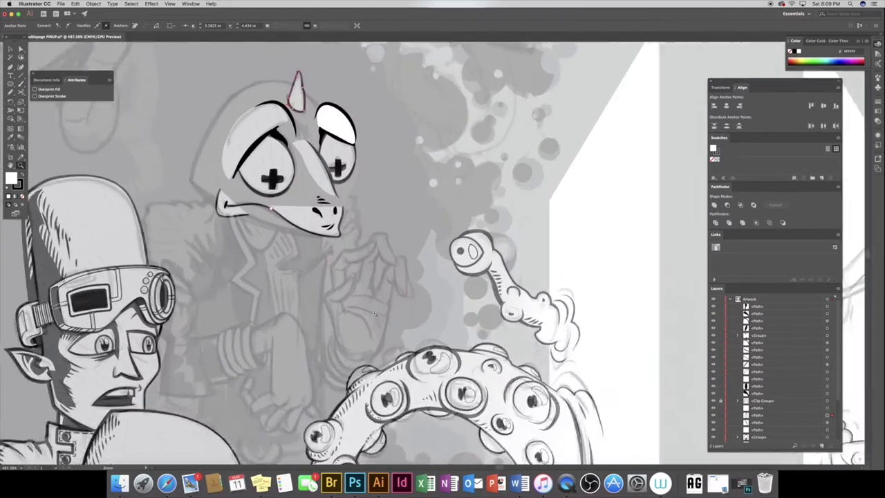
{"action": "left_click_drag", "start_coordinate": [275, 173], "coordinate": [411, 267]}
{"action": "key", "text": "v"}
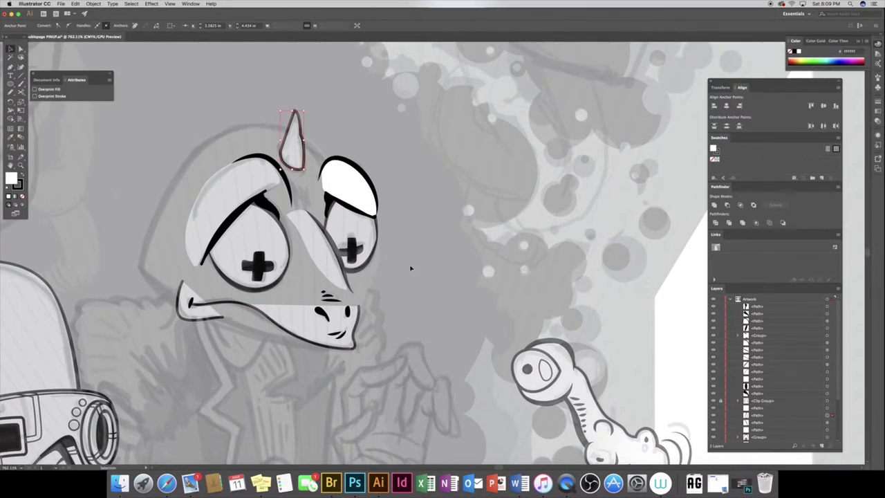
{"action": "key", "text": "ctrl+a"}
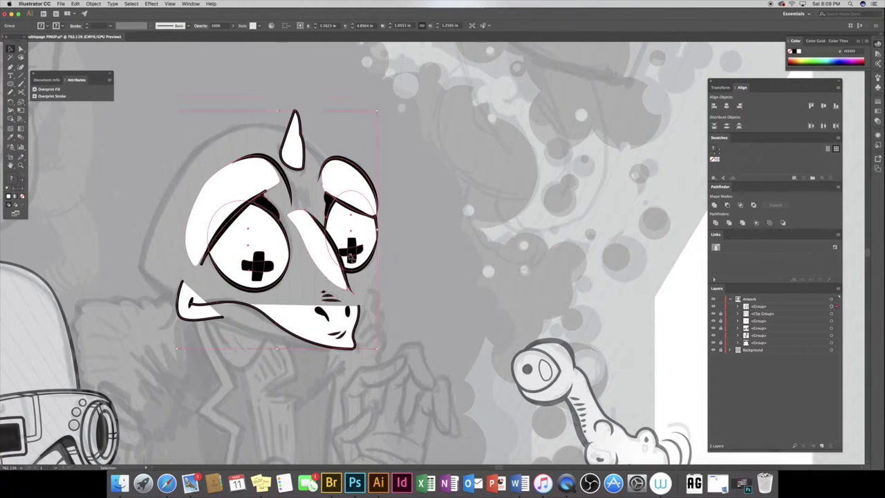
{"action": "left_click", "coordinate": [406, 296]}
{"action": "key", "text": "p"}
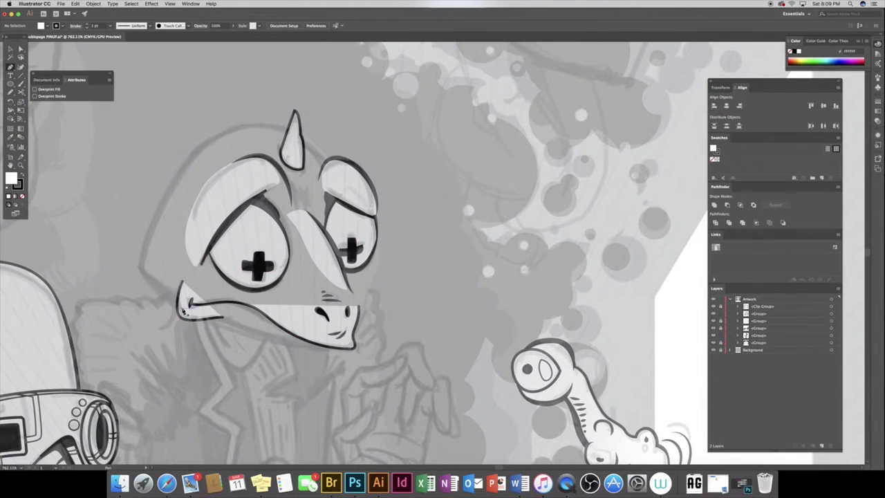
Pen-draw a closed curved shape outlining the whole head from the mouth around
{"action": "left_click", "coordinate": [188, 304]}
{"action": "left_click", "coordinate": [140, 269]}
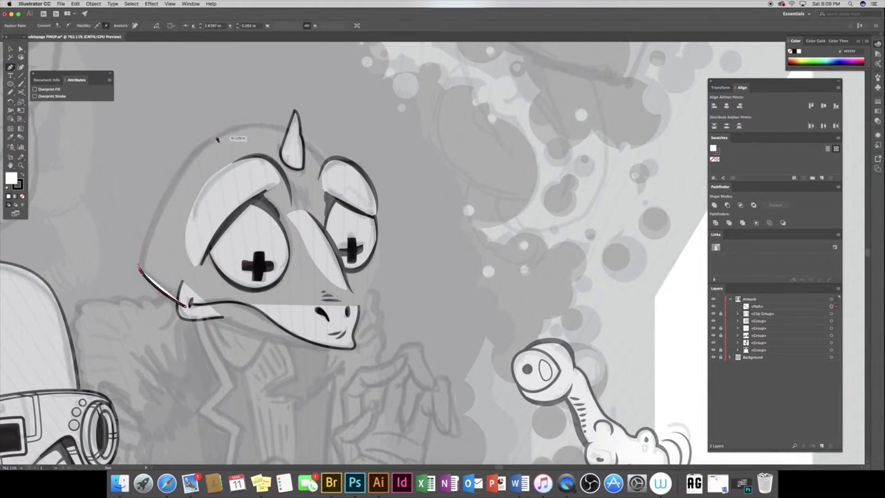
{"action": "left_click_drag", "start_coordinate": [227, 128], "coordinate": [281, 113]}
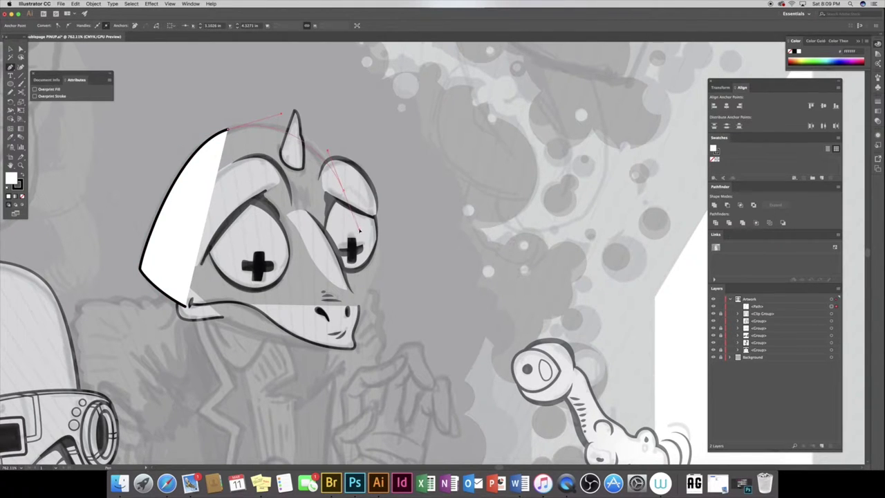
{"action": "left_click_drag", "start_coordinate": [342, 190], "coordinate": [381, 279]}
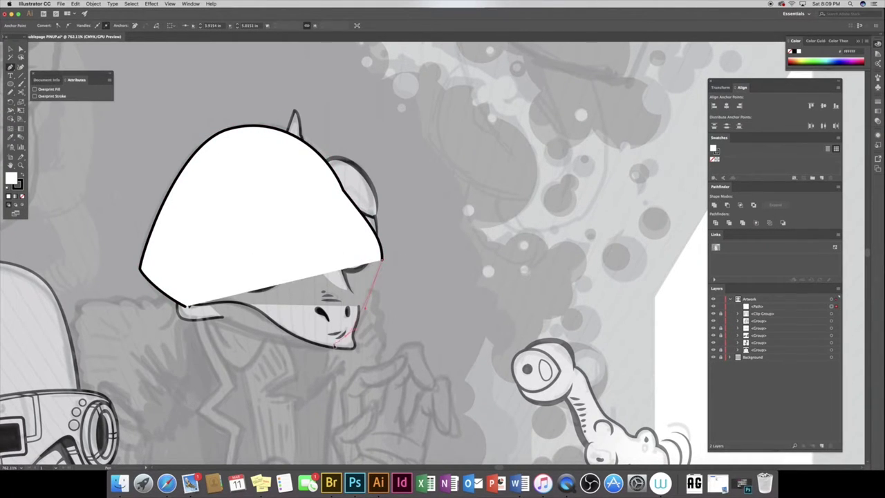
{"action": "left_click", "coordinate": [332, 346]}
{"action": "left_click", "coordinate": [184, 306]}
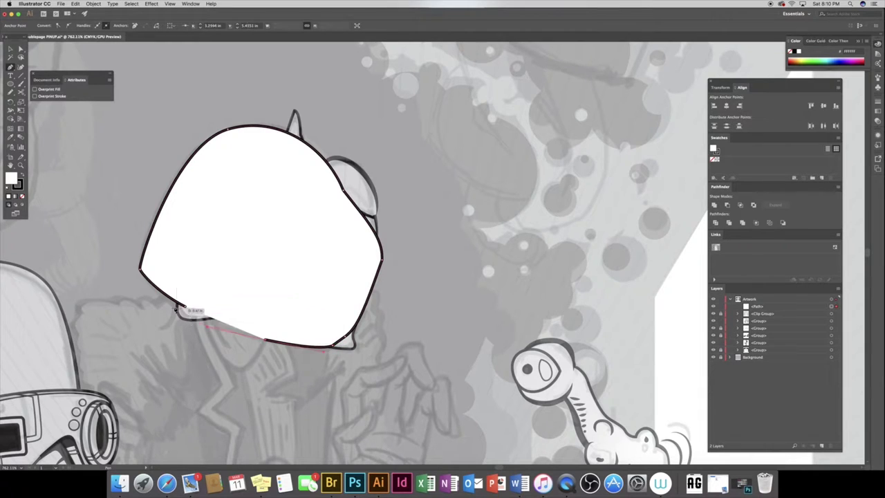
Send the head shape behind the sketch and thicken its outline stroke
{"action": "key", "text": "ctrl+bracketleft"}
{"action": "key", "text": "v"}
{"action": "left_click", "coordinate": [86, 24]}
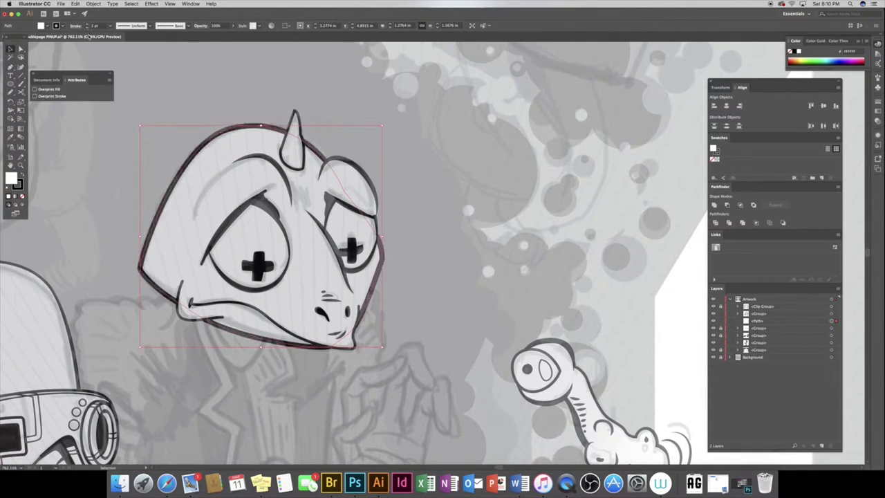
{"action": "left_click", "coordinate": [106, 153]}
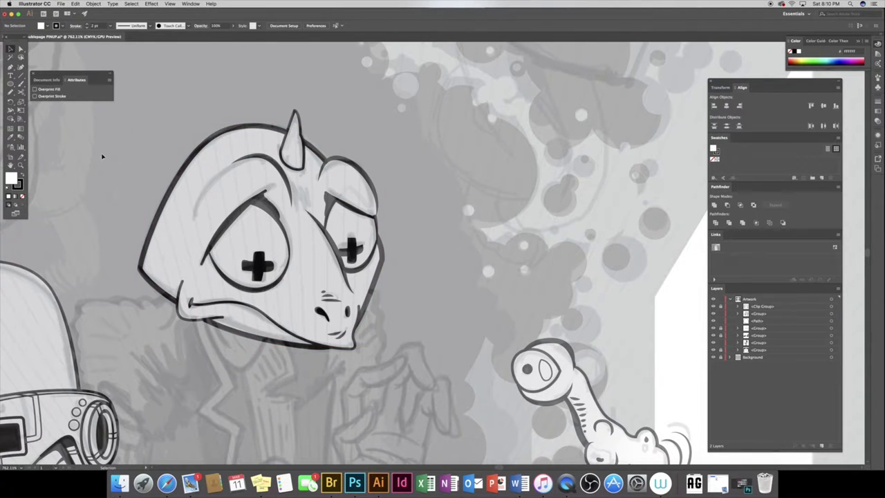
Draw a curved line under the left eye with no fill and adjusted stroke
{"action": "key", "text": "p"}
{"action": "left_click", "coordinate": [292, 261]}
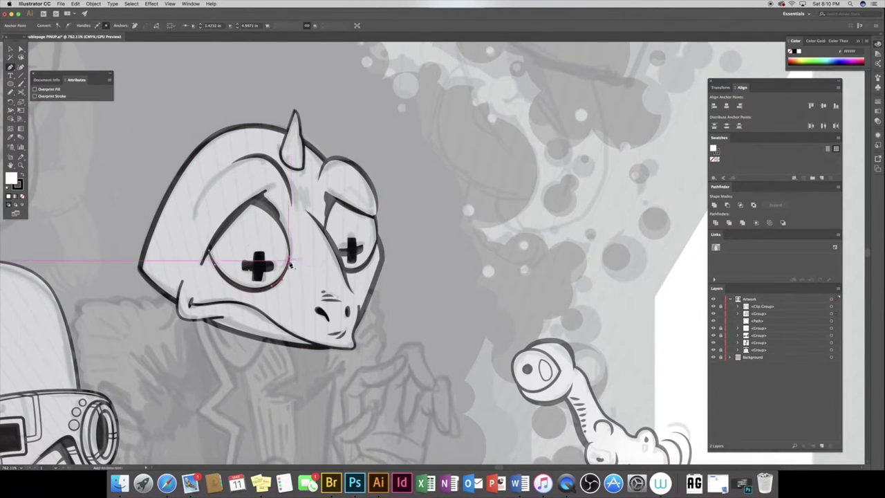
{"action": "left_click", "coordinate": [243, 298]}
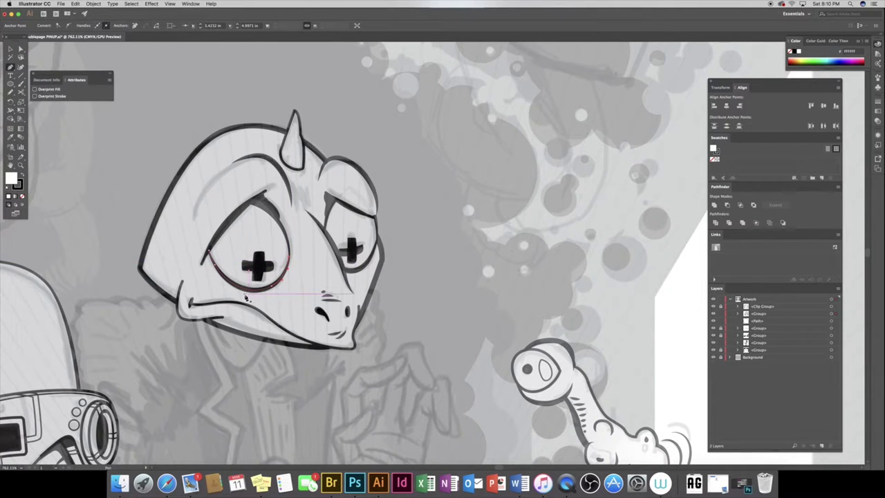
{"action": "key", "text": "Escape"}
{"action": "left_click", "coordinate": [293, 273]}
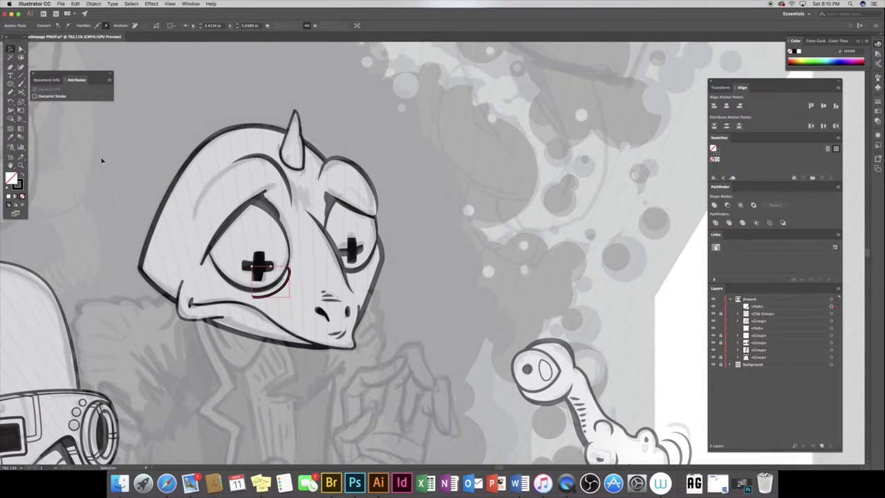
{"action": "left_click", "coordinate": [269, 294]}
{"action": "left_click", "coordinate": [75, 26]}
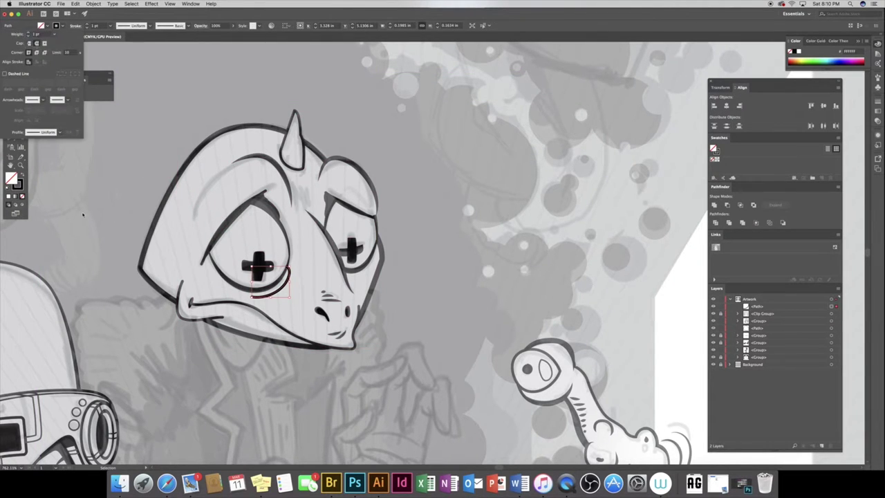
{"action": "left_click", "coordinate": [109, 113]}
Add a line under the right eye and brush eyelash strokes above the left eye
{"action": "left_click", "coordinate": [346, 270]}
{"action": "left_click", "coordinate": [373, 267]}
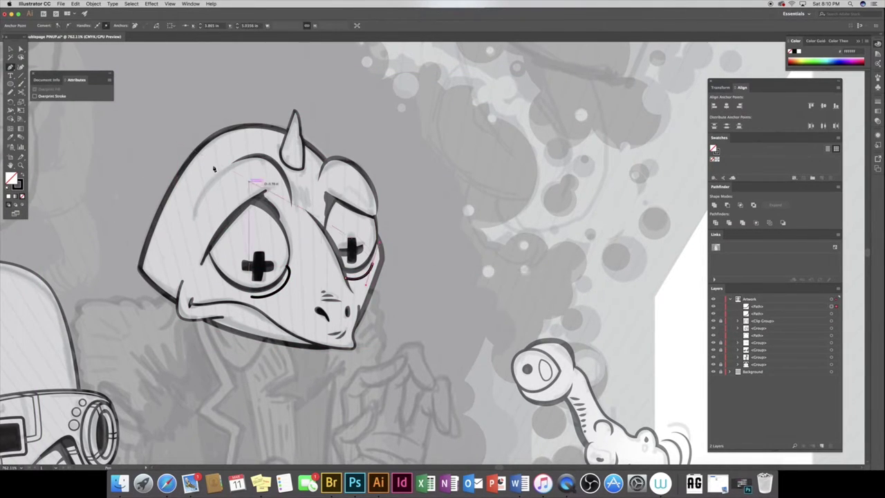
{"action": "left_click", "coordinate": [109, 189], "text": "ctrl"}
{"action": "left_click", "coordinate": [11, 92]}
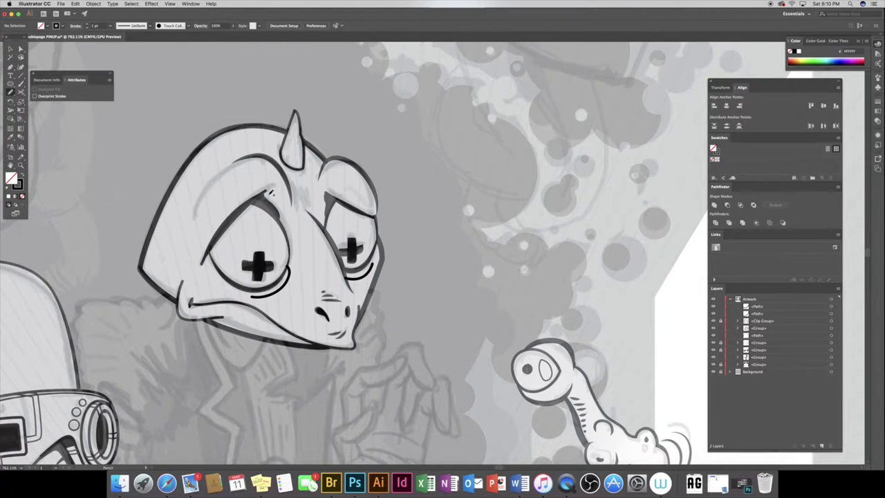
{"action": "mouse_move", "coordinate": [271, 193]}
{"action": "left_mouse_down"}
{"action": "mouse_move", "coordinate": [272, 215]}
{"action": "mouse_move", "coordinate": [284, 208]}
{"action": "mouse_move", "coordinate": [284, 219]}
{"action": "left_mouse_up"}
Brush eyelashes above both eyes, grouping the left and right sets separately
{"action": "left_click", "coordinate": [831, 313], "text": "shift"}
{"action": "left_click", "coordinate": [831, 321], "text": "shift"}
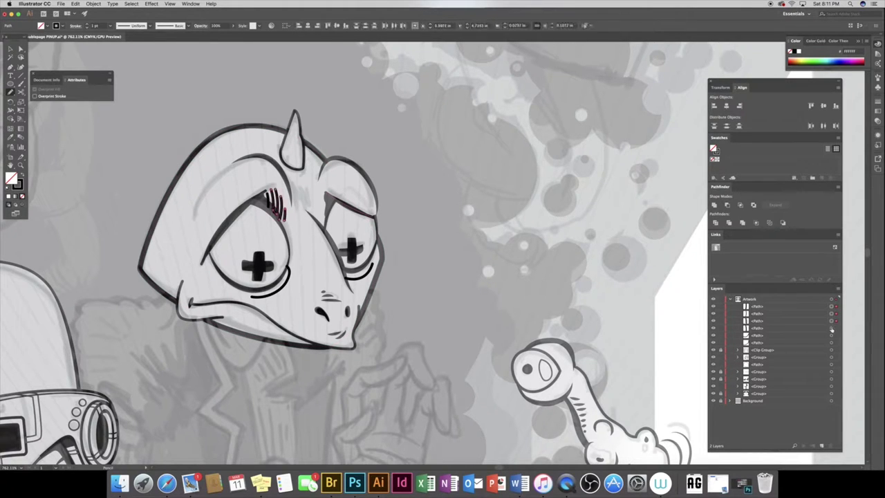
{"action": "key", "text": "ctrl+g"}
{"action": "left_click_drag", "start_coordinate": [199, 263], "coordinate": [239, 159]}
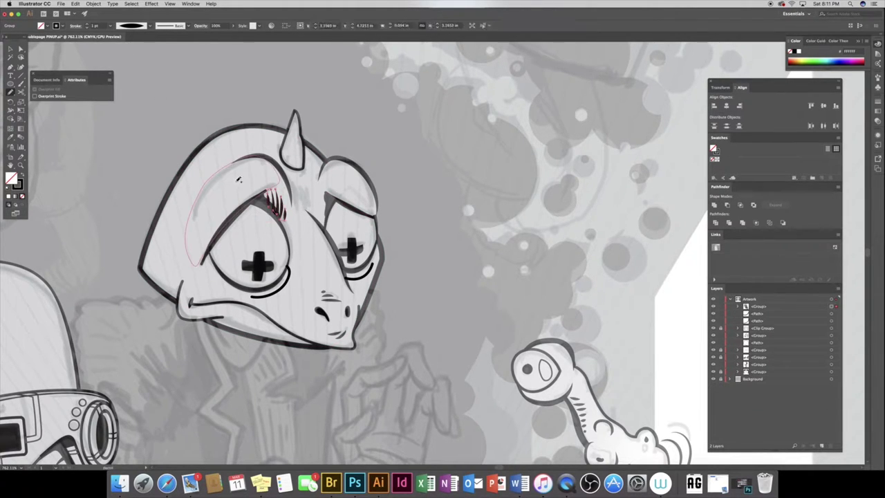
{"action": "mouse_move", "coordinate": [317, 199]}
{"action": "left_mouse_down"}
{"action": "mouse_move", "coordinate": [323, 226]}
{"action": "mouse_move", "coordinate": [329, 215]}
{"action": "left_mouse_up"}
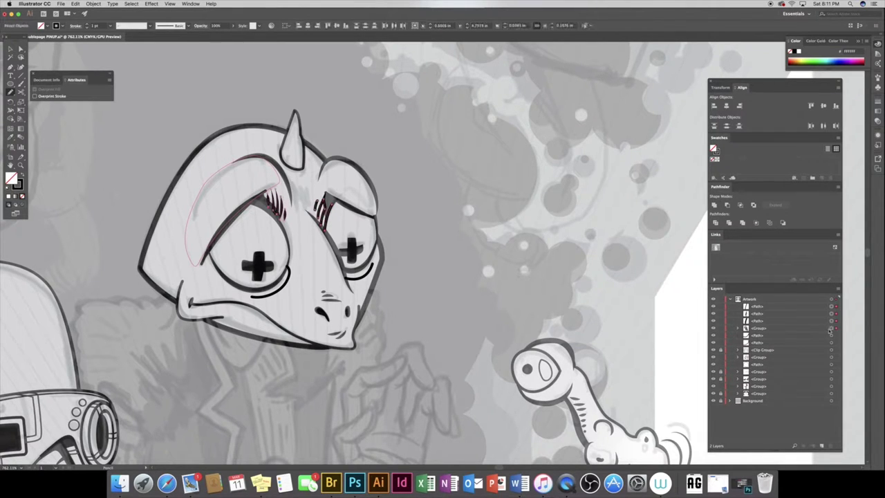
{"action": "key", "text": "ctrl+g"}
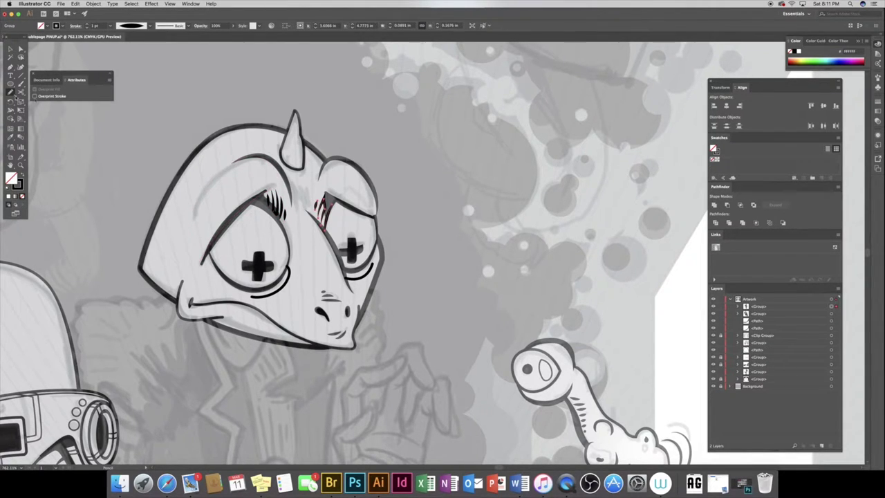
Brush short left-cheek hatch marks, make them tapered at 2 pt, and group them
{"action": "mouse_move", "coordinate": [178, 285]}
{"action": "left_mouse_down"}
{"action": "mouse_move", "coordinate": [177, 299]}
{"action": "mouse_move", "coordinate": [157, 291]}
{"action": "left_mouse_up"}
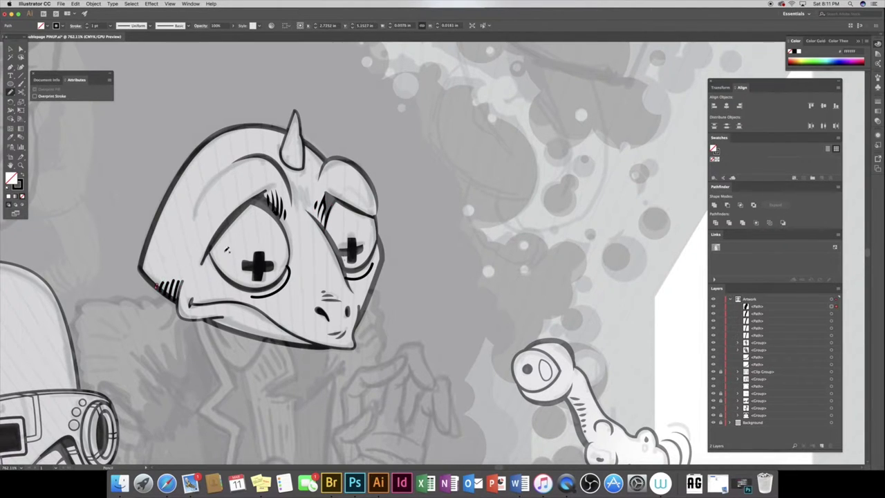
{"action": "left_click", "coordinate": [832, 314], "text": "shift"}
{"action": "left_click", "coordinate": [832, 320], "text": "shift"}
{"action": "left_click", "coordinate": [832, 327], "text": "shift"}
{"action": "left_click", "coordinate": [133, 25]}
{"action": "left_click", "coordinate": [128, 76]}
{"action": "left_click", "coordinate": [87, 23]}
{"action": "key", "text": "ctrl+g"}
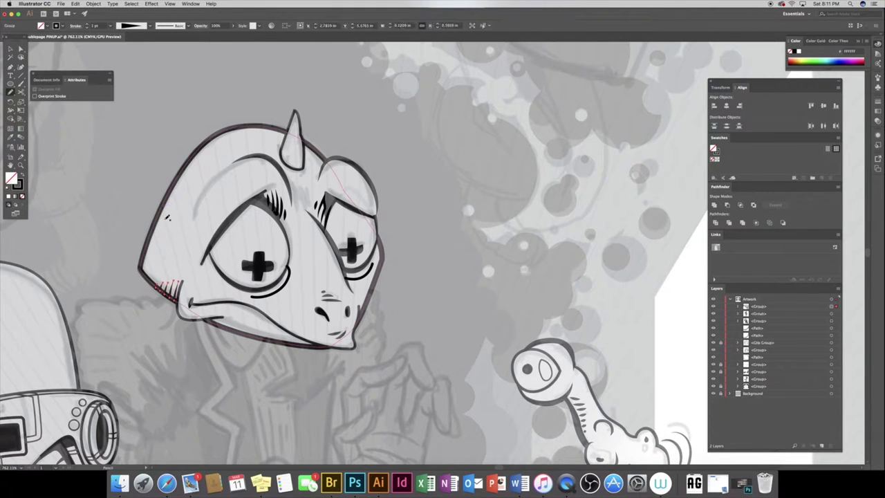
Brush curved hatch lines higher on the left cheek, taper them, and group them
{"action": "scroll", "coordinate": [295, 279], "scroll_direction": "down", "scroll_amount": 2}
{"action": "left_click_drag", "start_coordinate": [187, 205], "coordinate": [183, 251]}
{"action": "left_click", "coordinate": [831, 320], "text": "shift"}
{"action": "left_click", "coordinate": [146, 25]}
{"action": "left_click", "coordinate": [127, 43]}
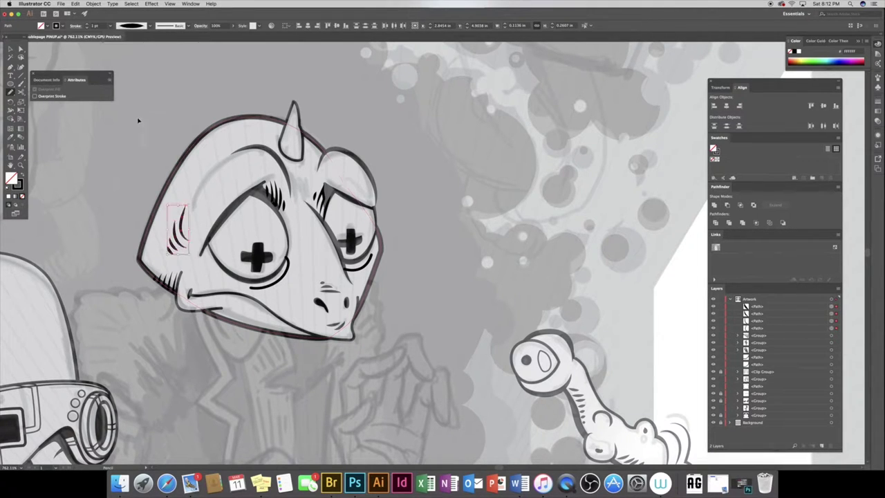
{"action": "key", "text": "ctrl+g"}
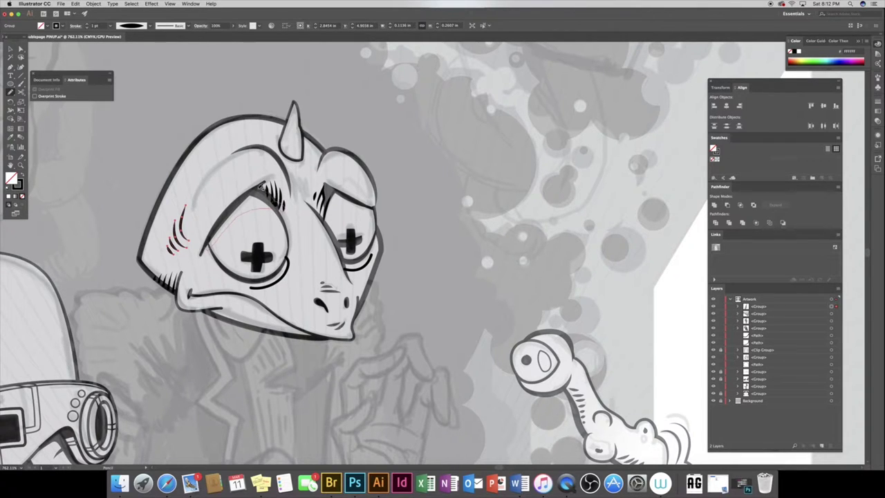
Create white eye shapes for both eyes, sending the left one behind the lines
{"action": "left_click_drag", "start_coordinate": [206, 243], "coordinate": [284, 209]}
{"action": "key", "text": "d"}
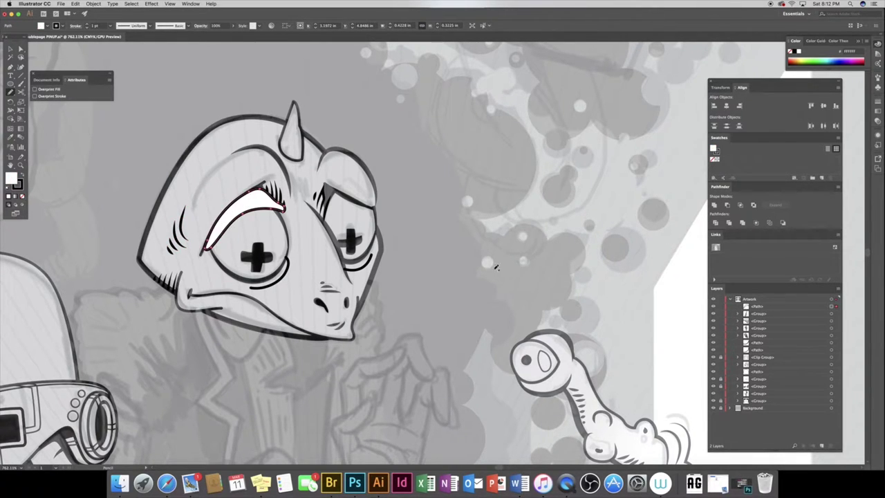
{"action": "key", "text": "ctrl+["}
{"action": "key", "text": "ctrl+["}
{"action": "key", "text": "ctrl+["}
{"action": "mouse_move", "coordinate": [330, 220]}
{"action": "left_mouse_down"}
{"action": "mouse_move", "coordinate": [347, 195]}
{"action": "mouse_move", "coordinate": [345, 216]}
{"action": "left_mouse_up"}
{"action": "key", "text": "d"}
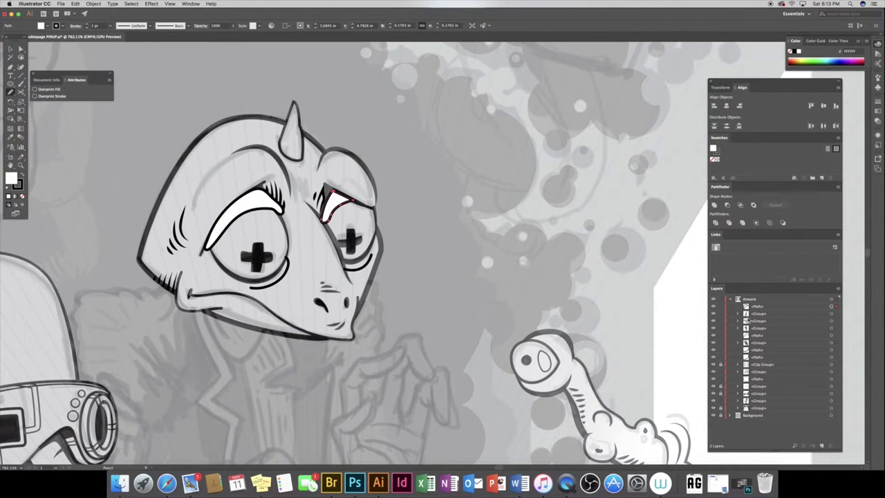
Move the right-eye white lower in the Layers stacking order and select the right eyelid path
{"action": "left_click", "coordinate": [738, 372]}
{"action": "scroll", "coordinate": [759, 381], "scroll_direction": "down", "scroll_amount": 3}
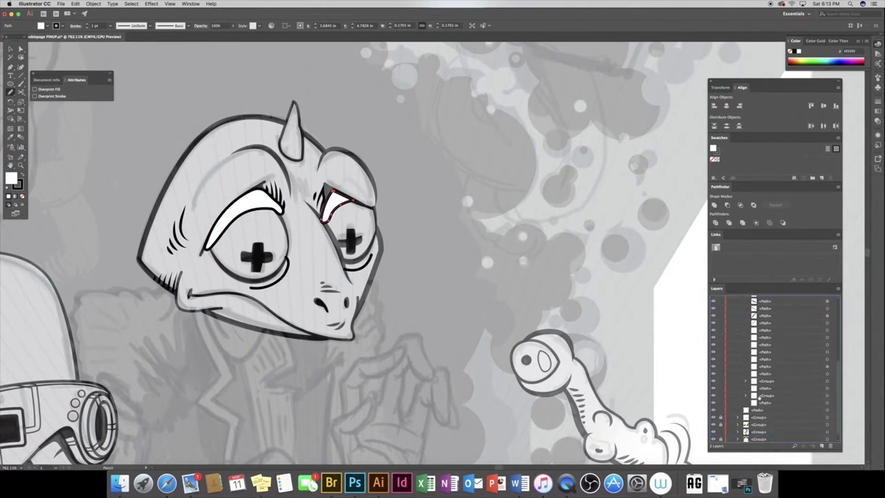
{"action": "left_click_drag", "start_coordinate": [765, 379], "coordinate": [764, 377]}
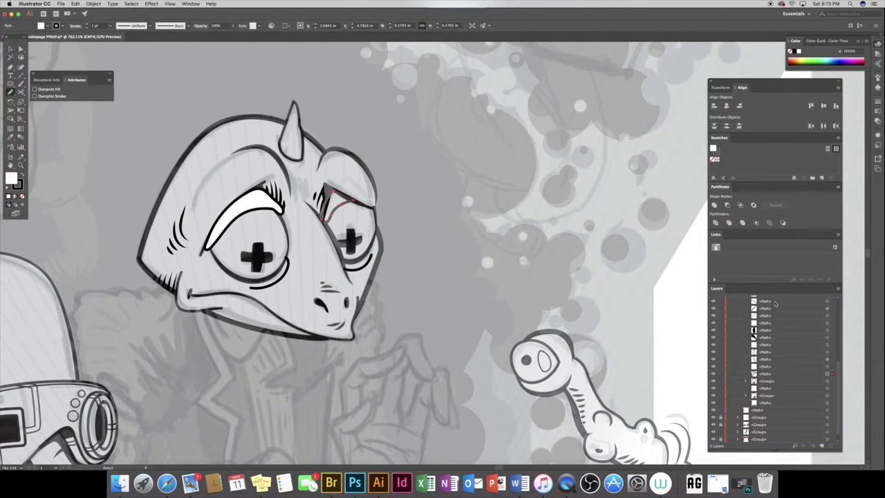
{"action": "key", "text": "v"}
{"action": "key", "text": "ctrl+shift+a"}
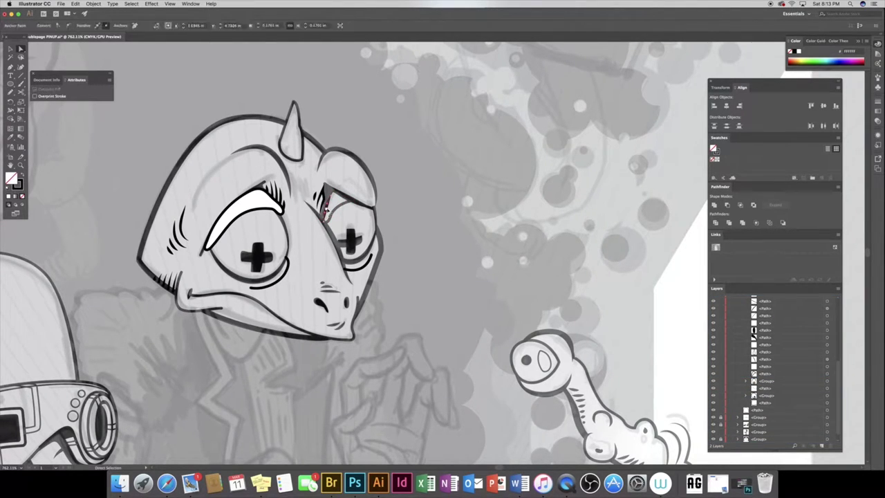
{"action": "left_click", "coordinate": [328, 209]}
{"action": "scroll", "coordinate": [329, 211], "scroll_direction": "up", "scroll_amount": 3}
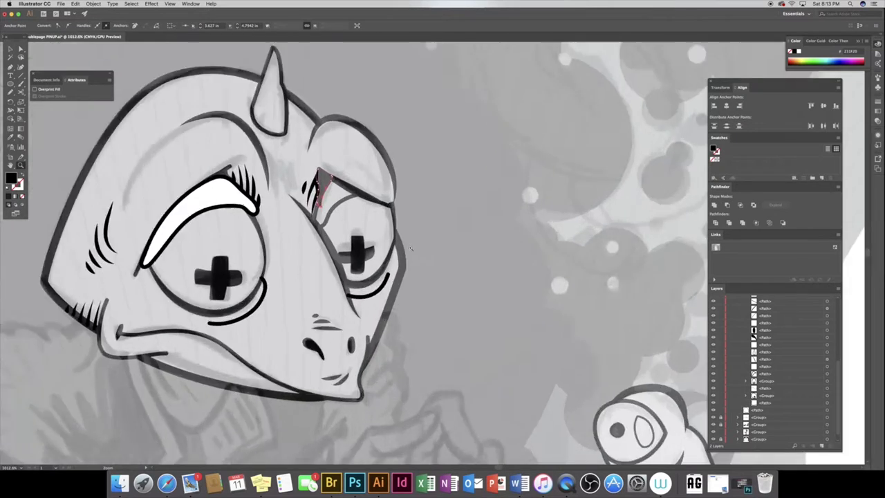
{"action": "scroll", "coordinate": [330, 211], "scroll_direction": "up", "scroll_amount": 5}
{"action": "key", "text": "n"}
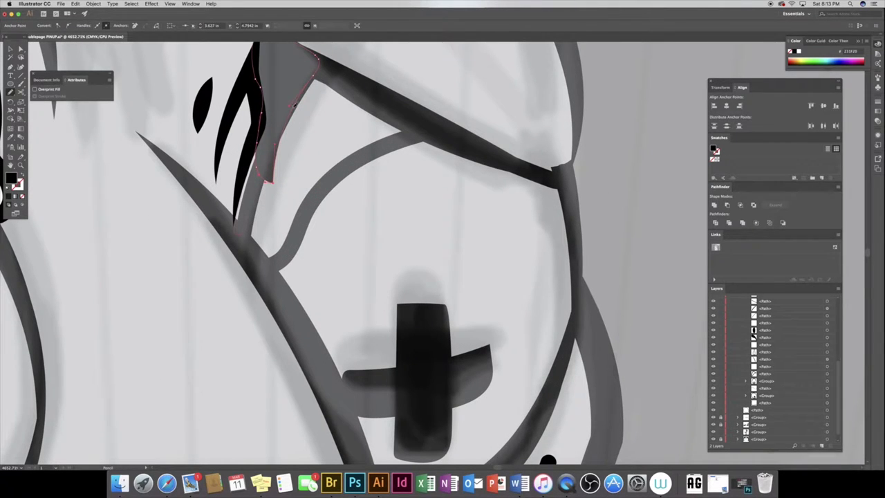
Select the cheek-line and eyelash groups in the Layers panel, reordering the cheek lines
{"action": "key", "text": "z"}
{"action": "left_click", "coordinate": [415, 228], "text": "alt"}
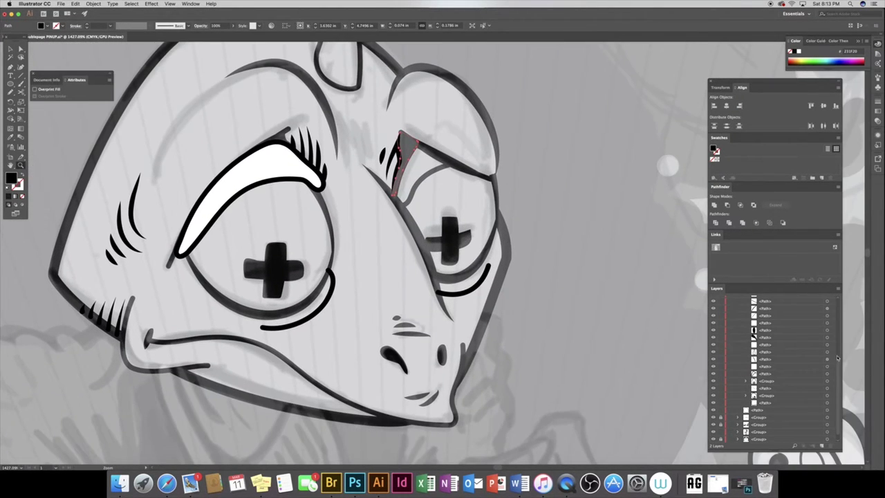
{"action": "scroll", "coordinate": [837, 339], "scroll_direction": "up", "scroll_amount": 3}
{"action": "scroll", "coordinate": [781, 353], "scroll_direction": "down", "scroll_amount": 3}
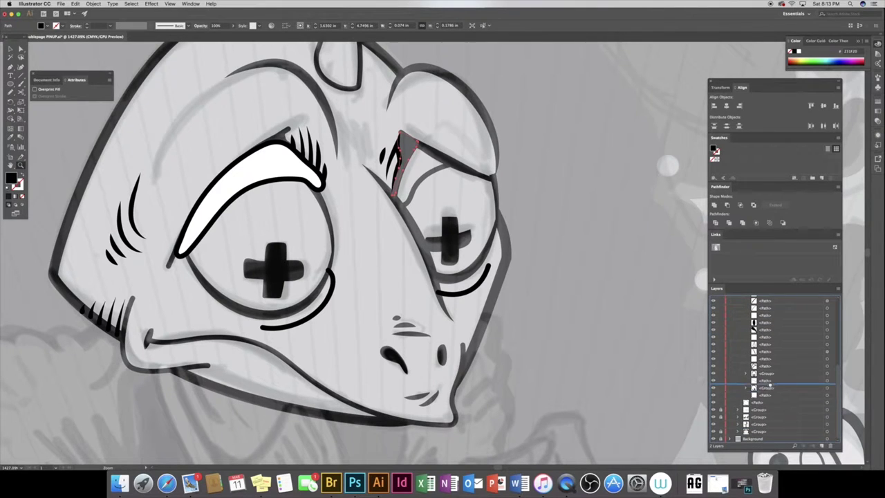
{"action": "scroll", "coordinate": [776, 374], "scroll_direction": "down", "scroll_amount": 2}
{"action": "scroll", "coordinate": [765, 374], "scroll_direction": "up", "scroll_amount": 5}
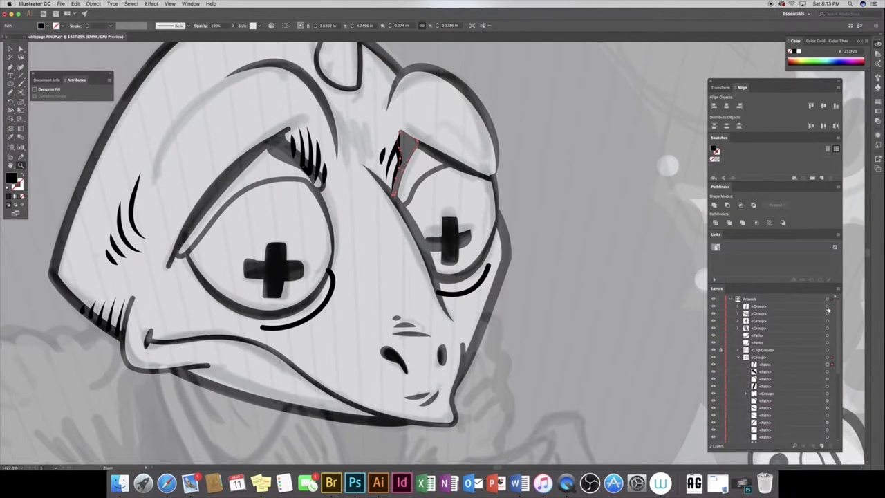
{"action": "left_click", "coordinate": [827, 314]}
{"action": "left_click_drag", "start_coordinate": [764, 307], "coordinate": [767, 419]}
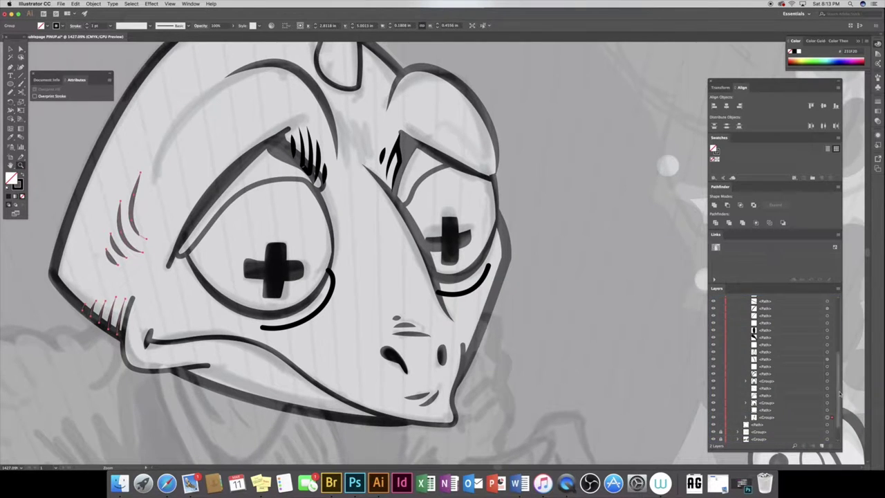
{"action": "scroll", "coordinate": [795, 360], "scroll_direction": "up", "scroll_amount": 5}
{"action": "left_click", "coordinate": [827, 306]}
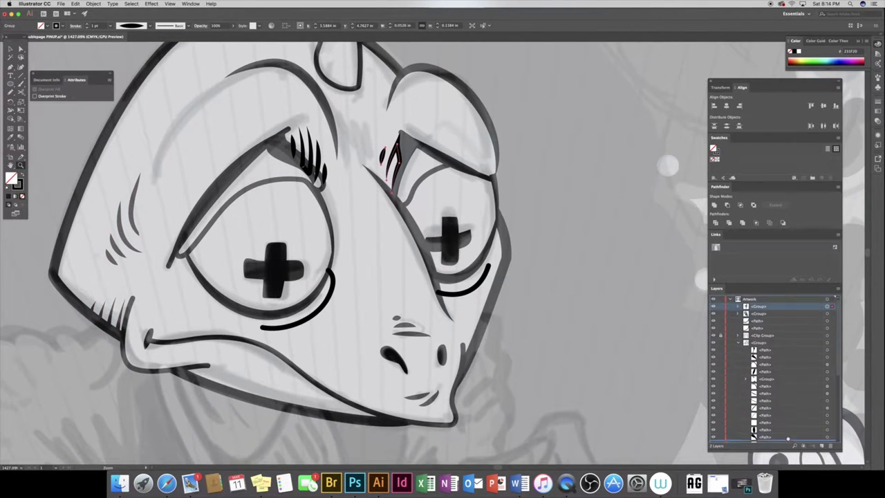
{"action": "scroll", "coordinate": [796, 353], "scroll_direction": "down", "scroll_amount": 5}
{"action": "scroll", "coordinate": [795, 360], "scroll_direction": "up", "scroll_amount": 1}
{"action": "left_click", "coordinate": [781, 438]}
{"action": "scroll", "coordinate": [781, 415], "scroll_direction": "down", "scroll_amount": 5}
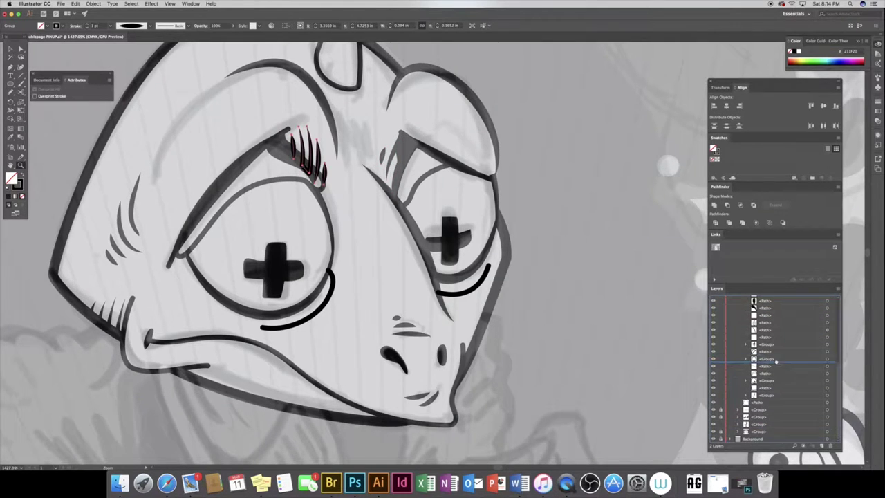
Drag the under-eye curve's end anchor up the left eye's side and adjust its layer order
{"action": "left_click", "coordinate": [335, 272]}
{"action": "left_click_drag", "start_coordinate": [334, 273], "coordinate": [331, 276]}
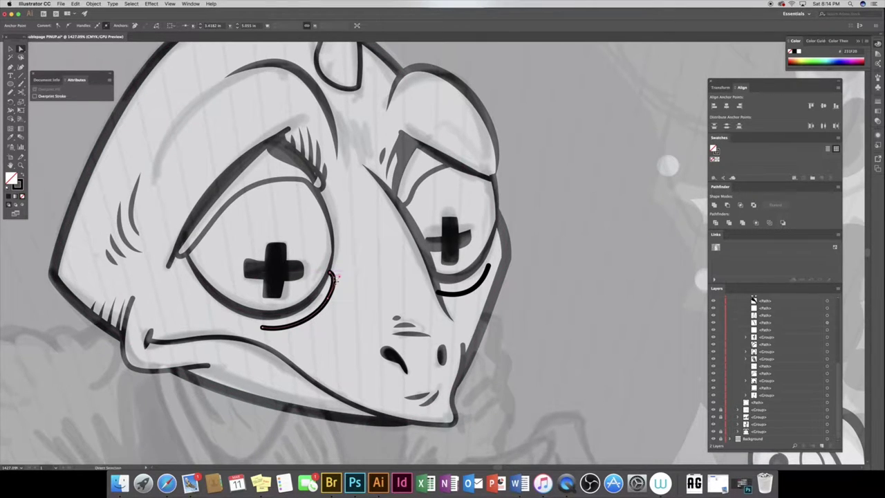
{"action": "left_click_drag", "start_coordinate": [332, 275], "coordinate": [332, 251]}
{"action": "scroll", "coordinate": [837, 315], "scroll_direction": "up", "scroll_amount": 3}
{"action": "scroll", "coordinate": [837, 314], "scroll_direction": "down", "scroll_amount": 3}
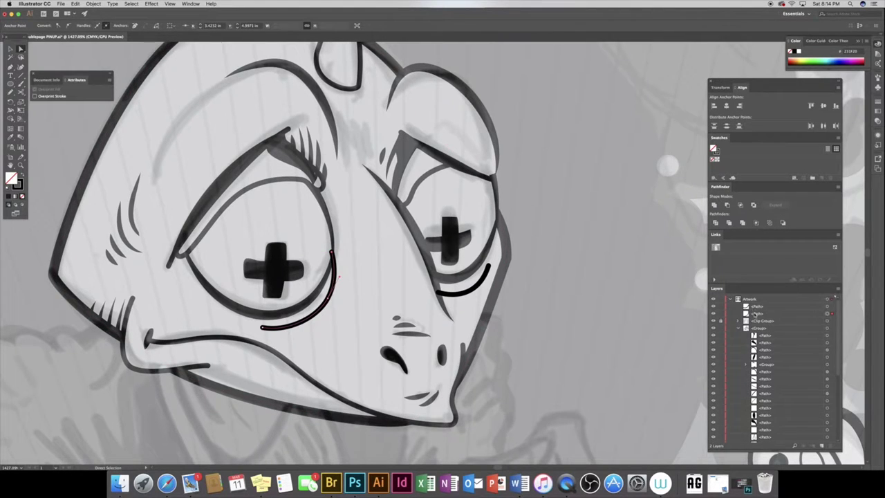
{"action": "left_click_drag", "start_coordinate": [764, 380], "coordinate": [769, 392]}
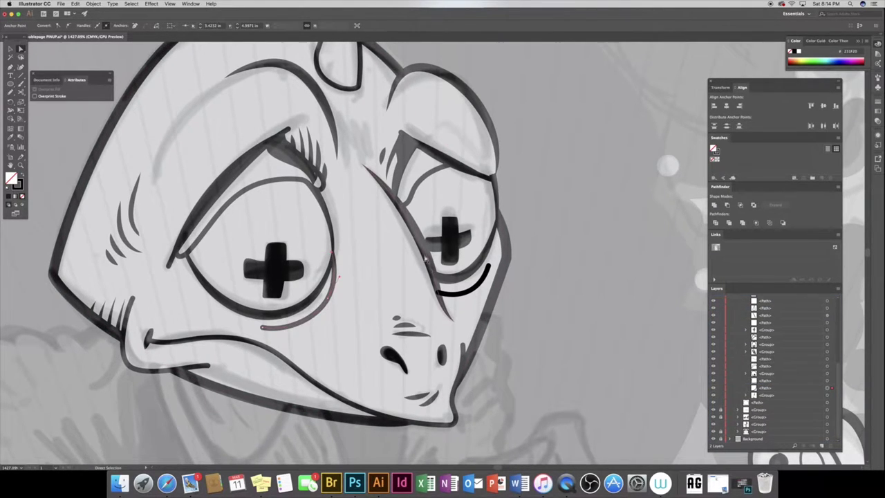
{"action": "left_click", "coordinate": [11, 164]}
{"action": "key", "text": "super+0"}
Draw a mouth line with a tapered brush and no fill
{"action": "left_click_drag", "start_coordinate": [158, 352], "coordinate": [201, 352]}
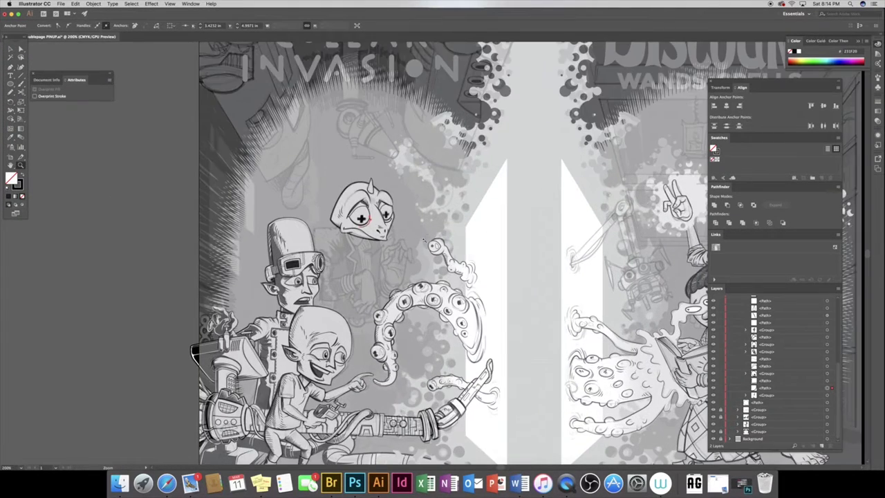
{"action": "left_click_drag", "start_coordinate": [333, 247], "coordinate": [316, 180]}
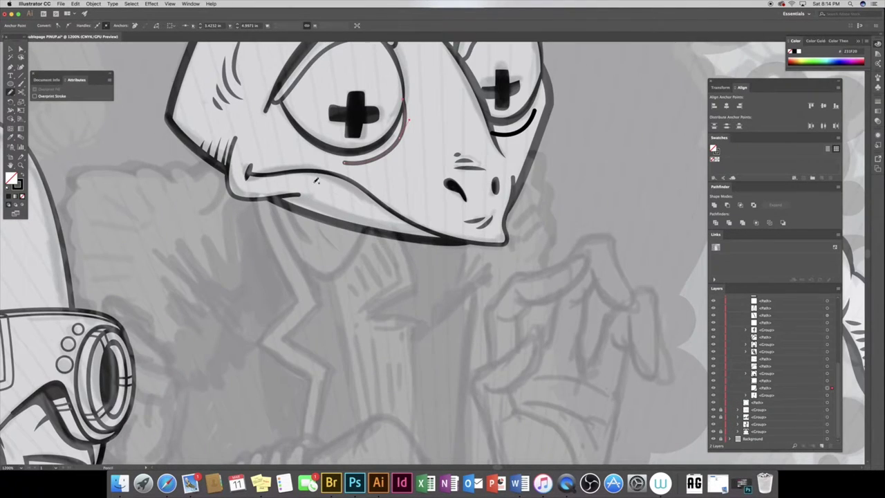
{"action": "left_click_drag", "start_coordinate": [395, 211], "coordinate": [401, 216]}
{"action": "key", "text": "a"}
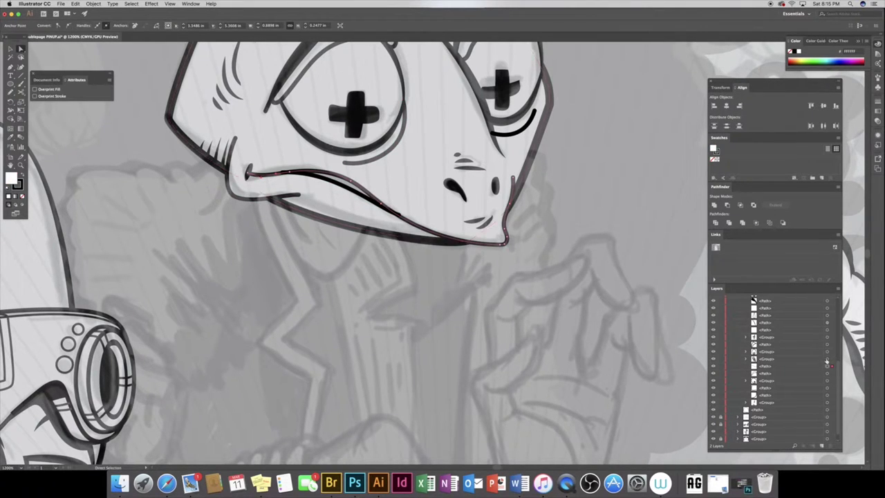
{"action": "left_click", "coordinate": [827, 366]}
{"action": "left_click", "coordinate": [142, 25]}
{"action": "left_click", "coordinate": [128, 42]}
{"action": "left_click", "coordinate": [22, 197]}
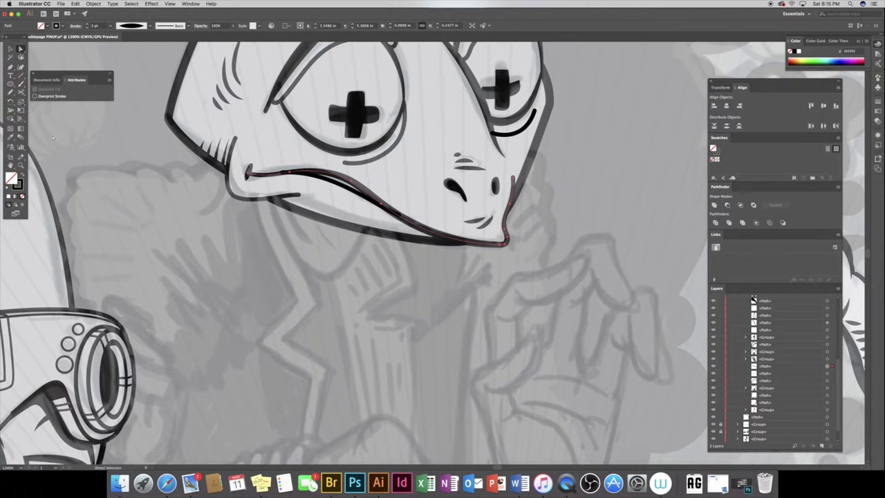
{"action": "left_click", "coordinate": [208, 169]}
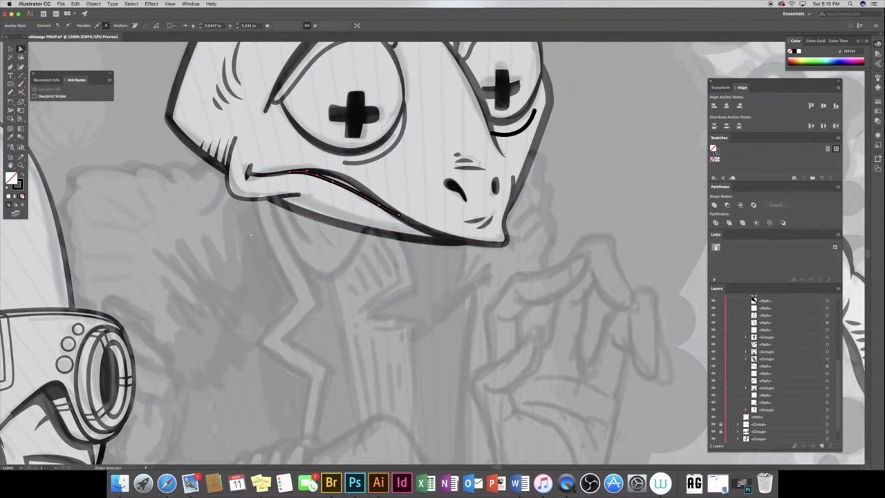
Paint short hatch strokes under the mouth, group them, and give them a tapered profile
{"action": "key", "text": "b"}
{"action": "left_click_drag", "start_coordinate": [291, 197], "coordinate": [355, 221]}
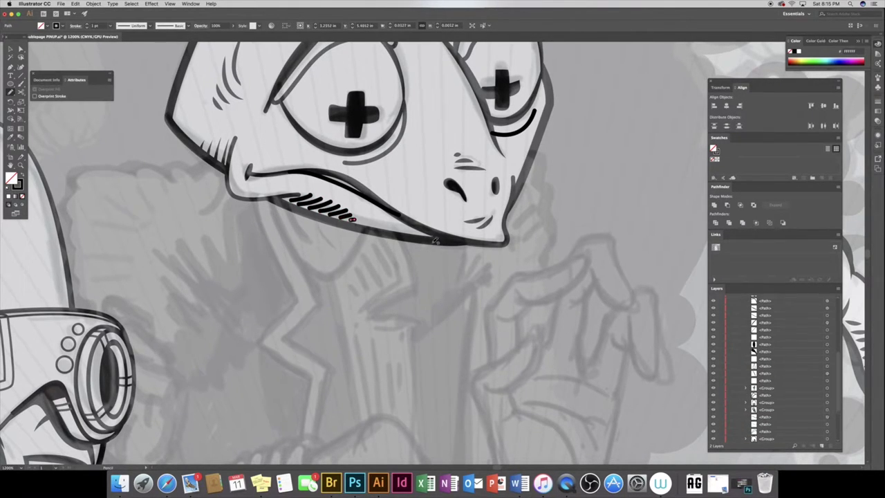
{"action": "scroll", "coordinate": [827, 320], "scroll_direction": "up", "scroll_amount": 3}
{"action": "left_click_drag", "start_coordinate": [827, 321], "coordinate": [828, 360]}
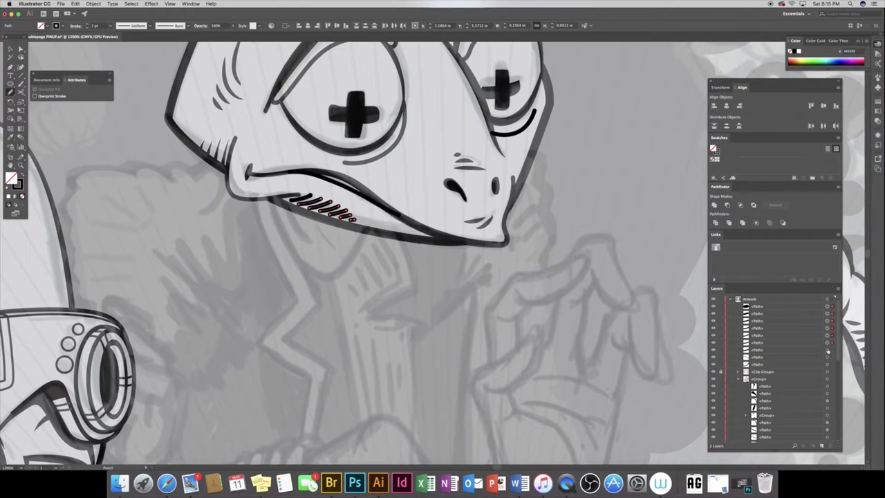
{"action": "key", "text": "super+g"}
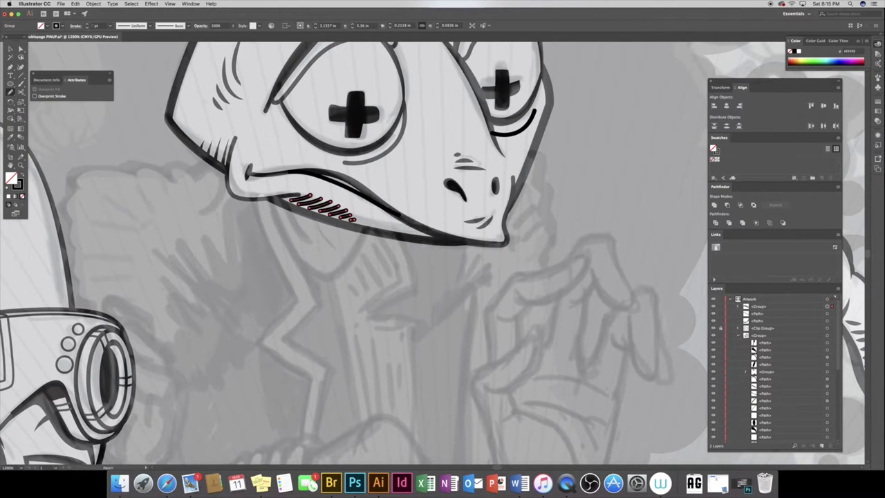
{"action": "left_click", "coordinate": [125, 28]}
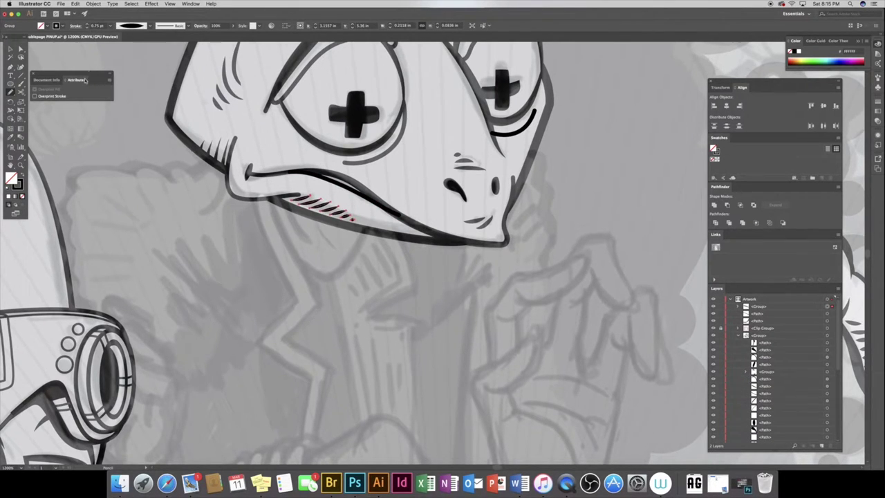
{"action": "left_click", "coordinate": [21, 165]}
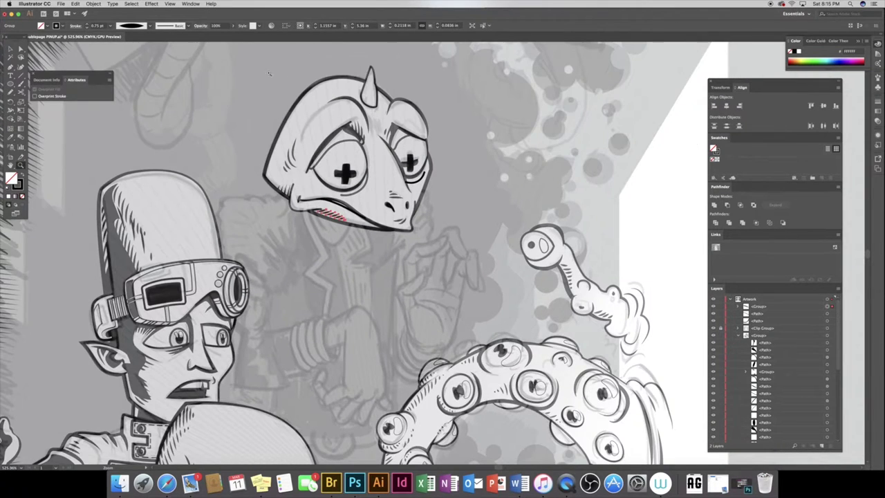
Give the horn stroke a width profile and thin it to 0.5 pt
{"action": "left_click_drag", "start_coordinate": [415, 173], "coordinate": [464, 173]}
{"action": "left_click", "coordinate": [10, 93]}
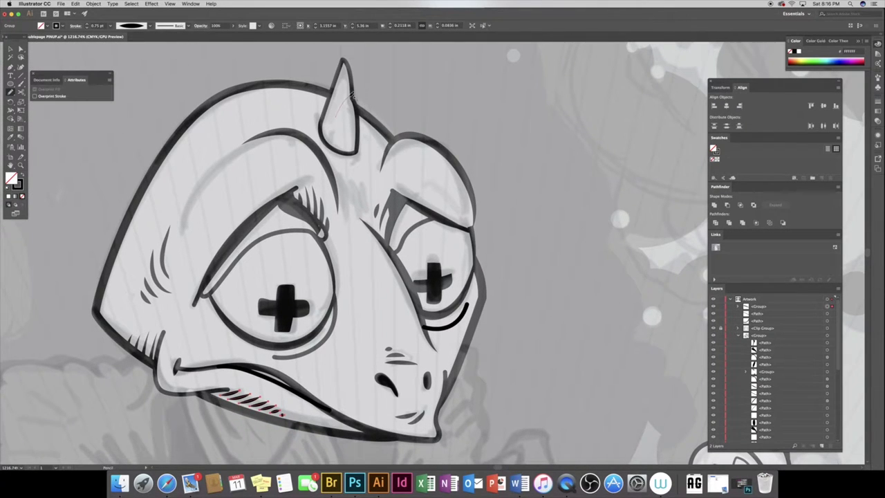
{"action": "left_click", "coordinate": [126, 26]}
{"action": "left_click", "coordinate": [131, 41]}
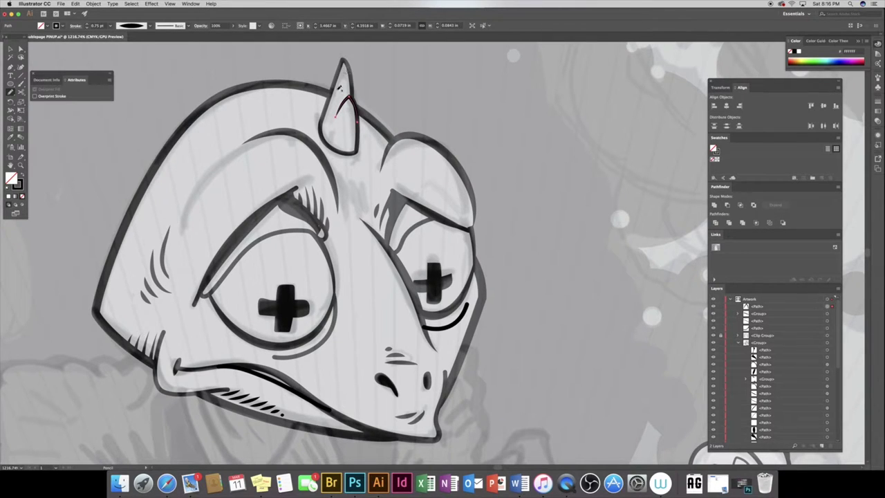
{"action": "left_click", "coordinate": [132, 26]}
{"action": "left_click", "coordinate": [128, 69]}
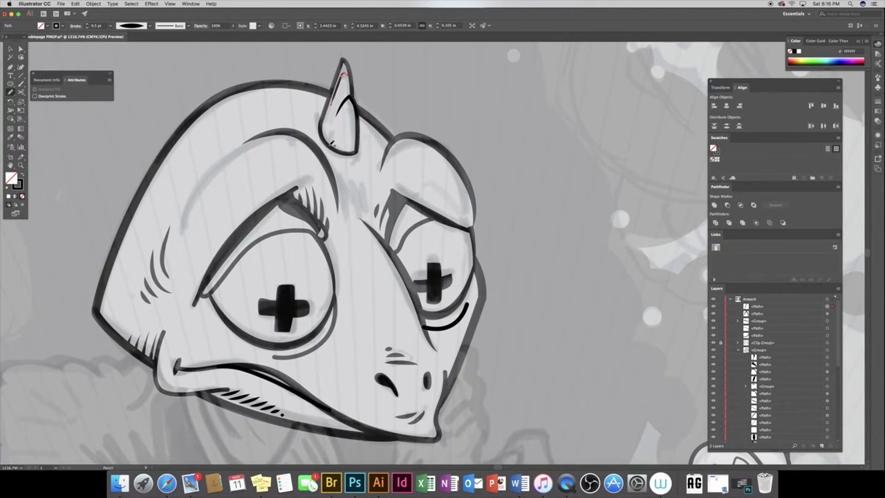
Draw a short 1 pt tapered stroke inside the horn and nudge it into place
{"action": "left_click_drag", "start_coordinate": [332, 141], "coordinate": [337, 149]}
{"action": "left_click", "coordinate": [132, 26]}
{"action": "left_click", "coordinate": [132, 42]}
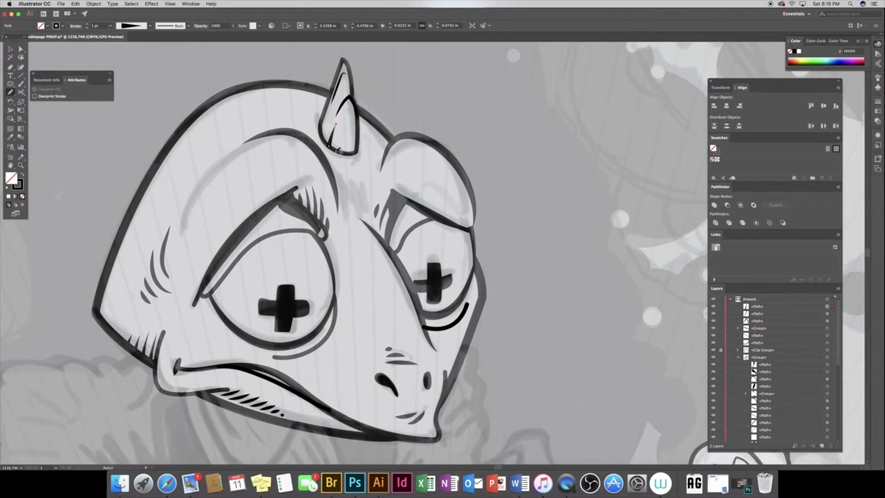
{"action": "left_click", "coordinate": [135, 25]}
{"action": "left_click", "coordinate": [128, 76]}
{"action": "key", "text": "v"}
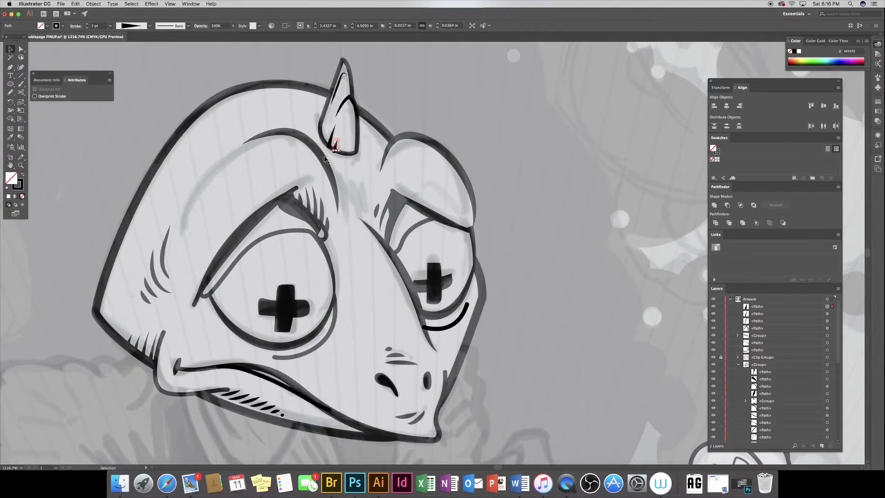
{"action": "left_click_drag", "start_coordinate": [335, 146], "coordinate": [338, 142]}
{"action": "left_click", "coordinate": [91, 143]}
Draw an arc over the horn's base and move it into the head's group in Layers
{"action": "key", "text": "n"}
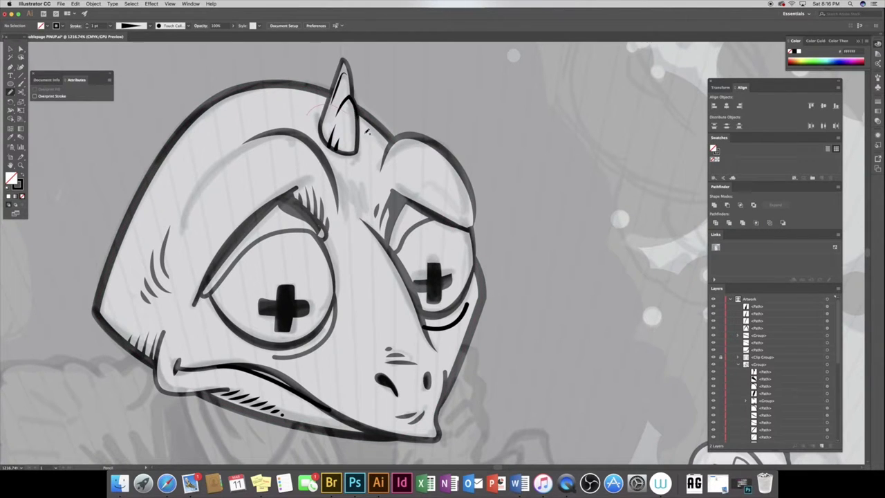
{"action": "left_click_drag", "start_coordinate": [365, 128], "coordinate": [355, 166]}
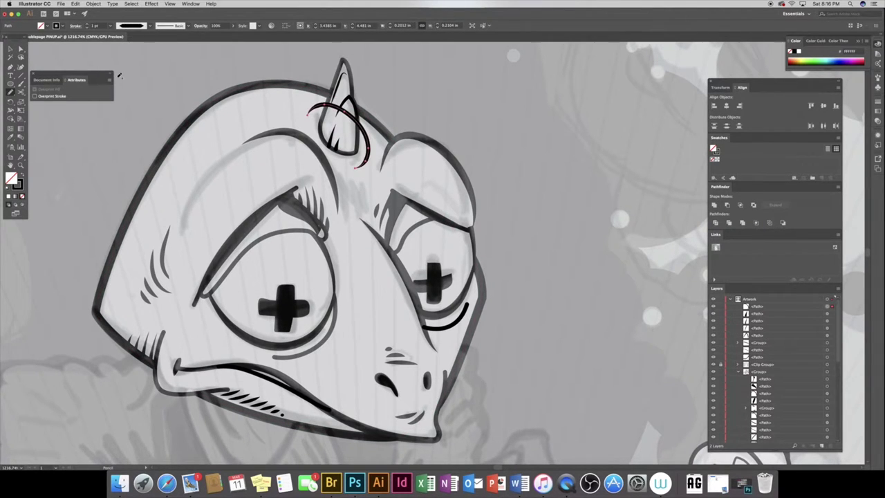
{"action": "scroll", "coordinate": [768, 346], "scroll_direction": "down", "scroll_amount": 5}
{"action": "left_click", "coordinate": [781, 396]}
{"action": "left_click_drag", "start_coordinate": [782, 396], "coordinate": [781, 395]}
{"action": "left_click", "coordinate": [10, 49]}
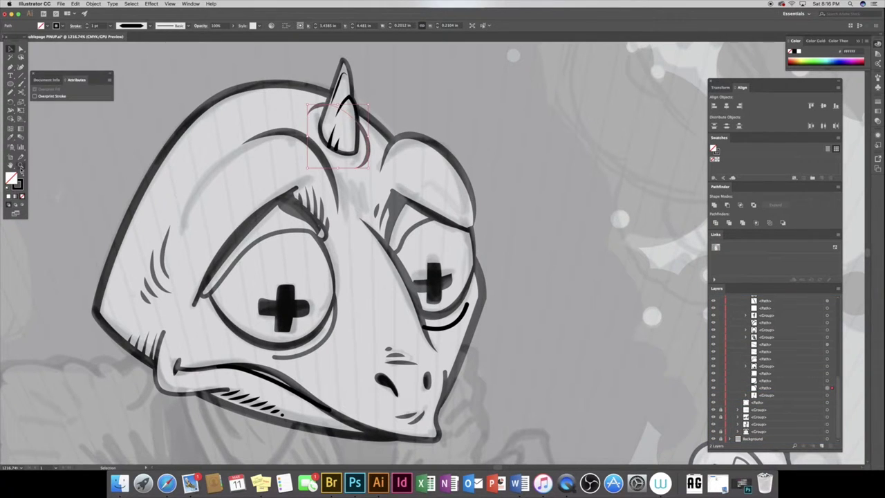
{"action": "scroll", "coordinate": [149, 172], "scroll_direction": "down", "scroll_amount": 3}
{"action": "double_click", "coordinate": [11, 91]}
{"action": "key", "text": "Return"}
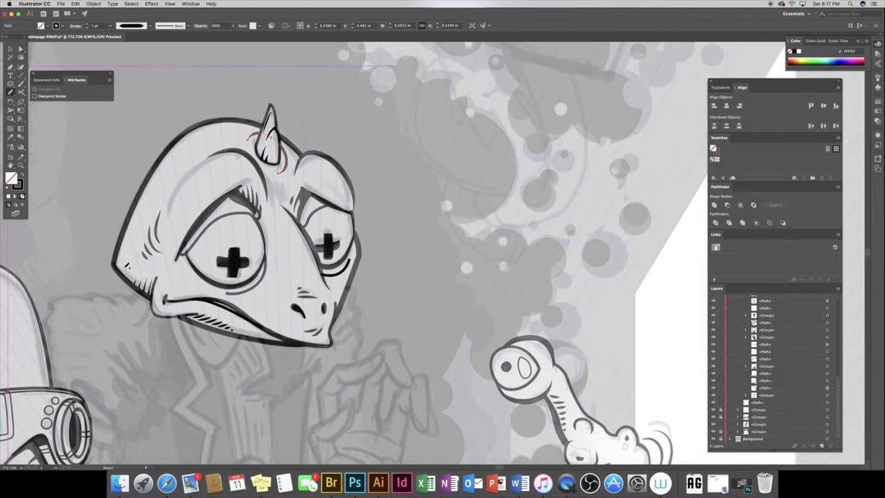
Draw a gray shading crescent along the upper-left curve of the lizard's head
{"action": "left_click_drag", "start_coordinate": [165, 192], "coordinate": [221, 124]}
{"action": "left_click_drag", "start_coordinate": [125, 261], "coordinate": [132, 274]}
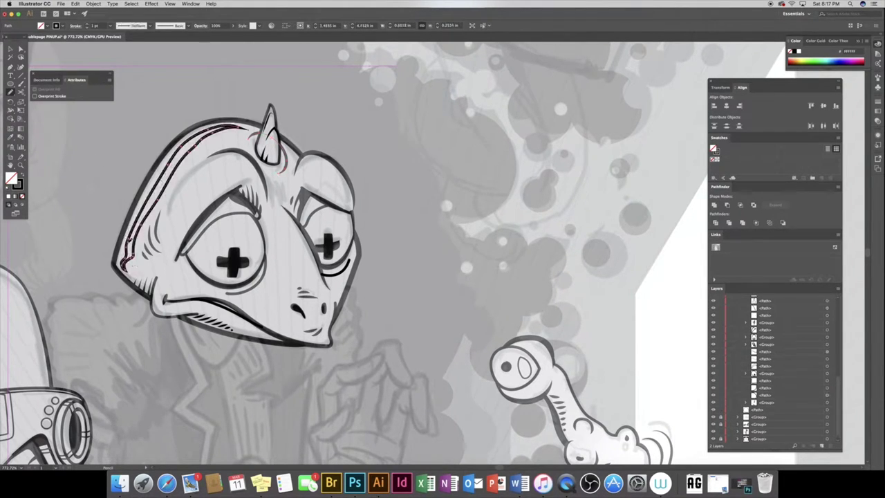
{"action": "left_click", "coordinate": [23, 176]}
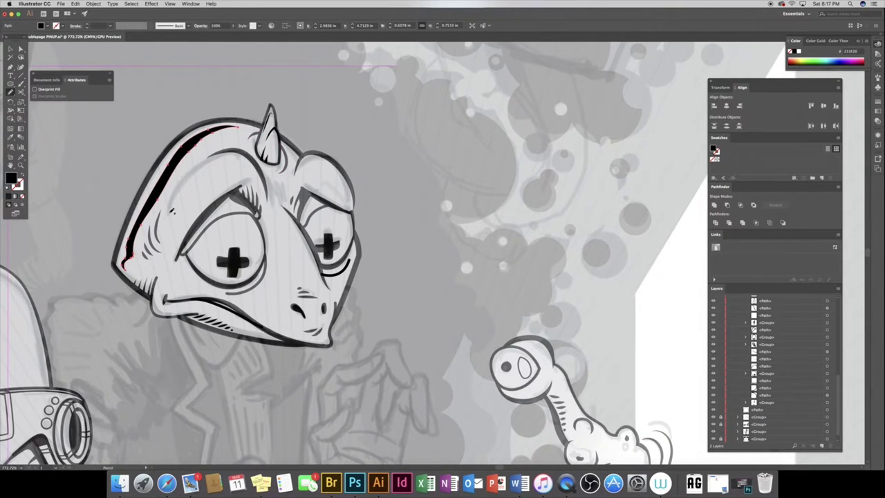
{"action": "left_click_drag", "start_coordinate": [224, 151], "coordinate": [163, 220]}
{"action": "key", "text": "i"}
{"action": "left_click", "coordinate": [164, 183]}
{"action": "left_click", "coordinate": [11, 68]}
{"action": "mouse_move", "coordinate": [128, 258]}
{"action": "left_mouse_down"}
{"action": "mouse_move", "coordinate": [163, 184]}
{"action": "mouse_move", "coordinate": [230, 129]}
{"action": "mouse_move", "coordinate": [172, 144]}
{"action": "left_mouse_up"}
{"action": "left_click", "coordinate": [124, 255]}
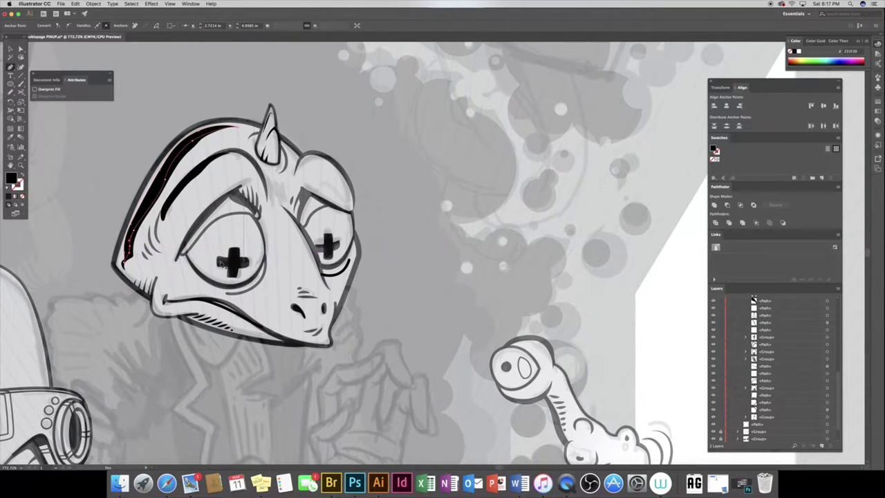
Group the crescent strokes, move the group lower in the Layers stack, and check the head stroke
{"action": "left_click", "coordinate": [839, 312]}
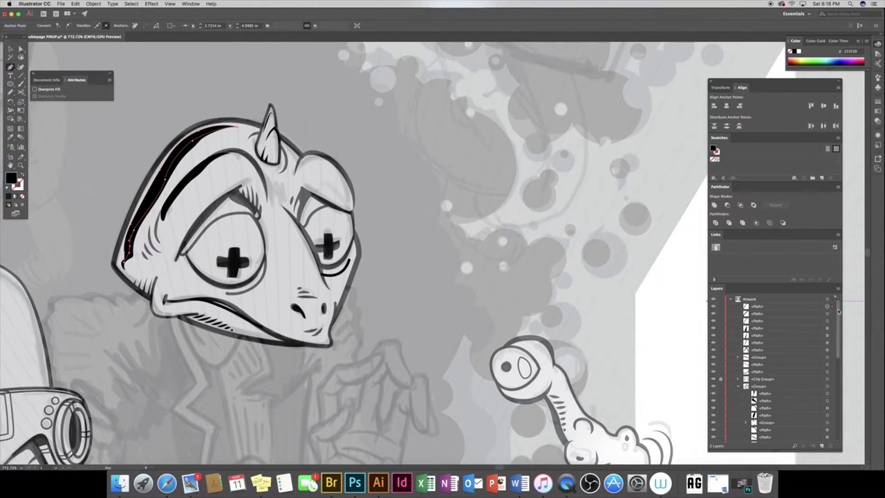
{"action": "key", "text": "super+g"}
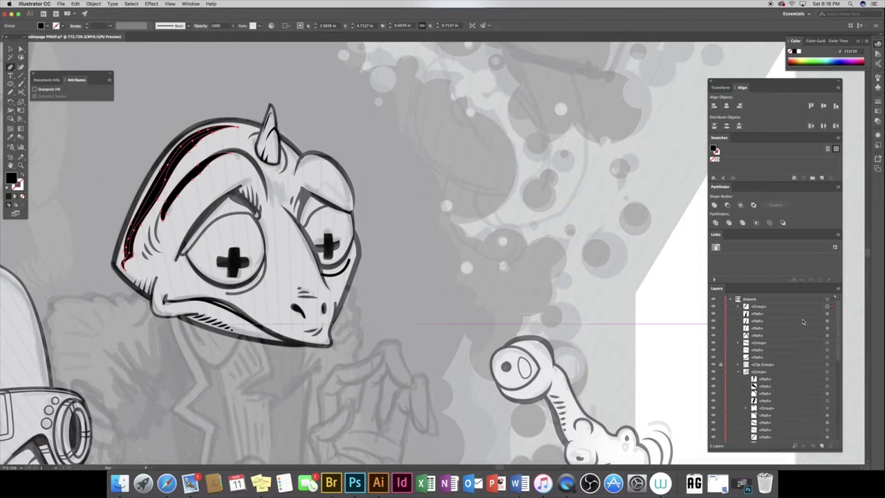
{"action": "left_click_drag", "start_coordinate": [758, 306], "coordinate": [767, 387]}
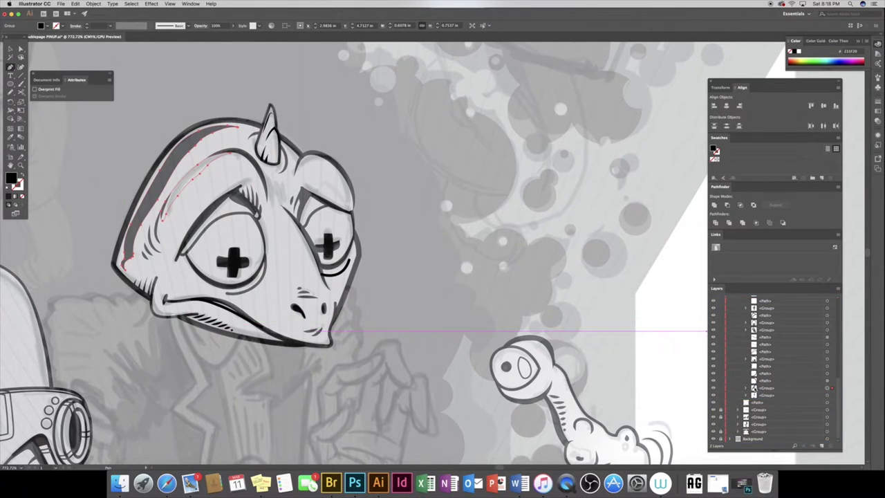
{"action": "left_click", "coordinate": [746, 388]}
{"action": "left_click", "coordinate": [794, 402]}
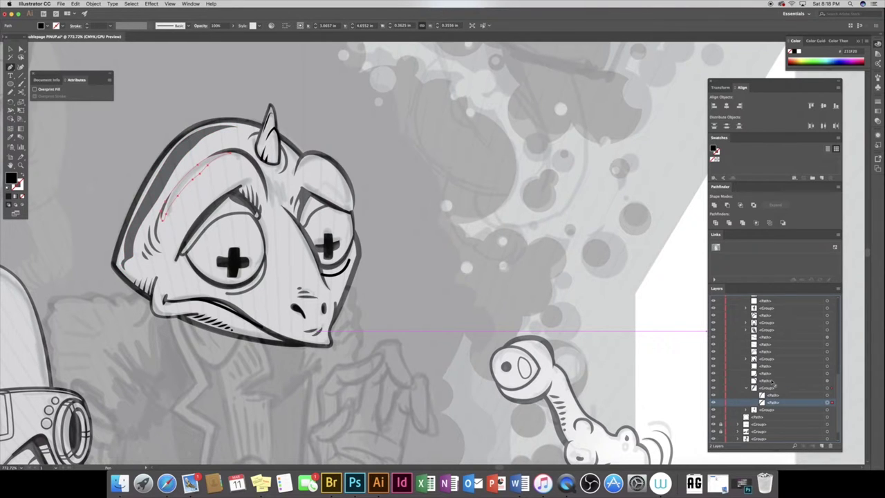
{"action": "scroll", "coordinate": [774, 360], "scroll_direction": "up", "scroll_amount": 5}
{"action": "key", "text": "ctrl+shift+a"}
{"action": "key", "text": "b"}
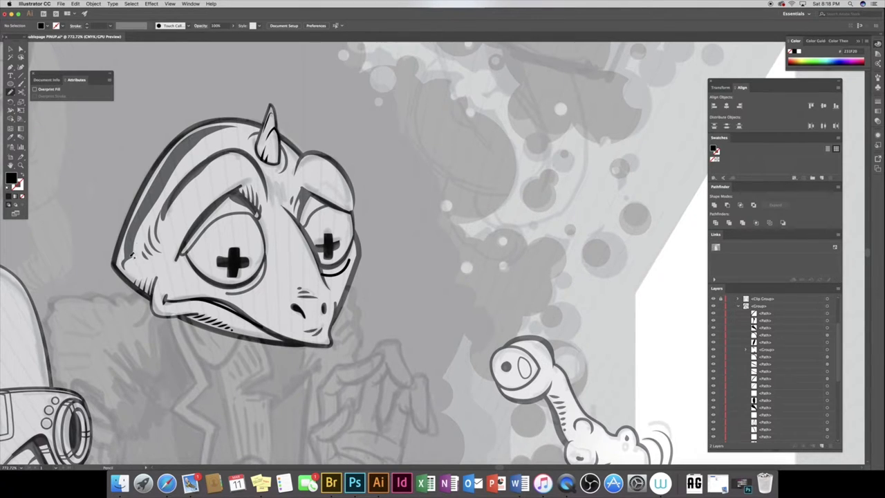
Ink hatch strokes along the upper-left head, group them, and give them a tapered width profile
{"action": "left_click_drag", "start_coordinate": [135, 238], "coordinate": [150, 218]}
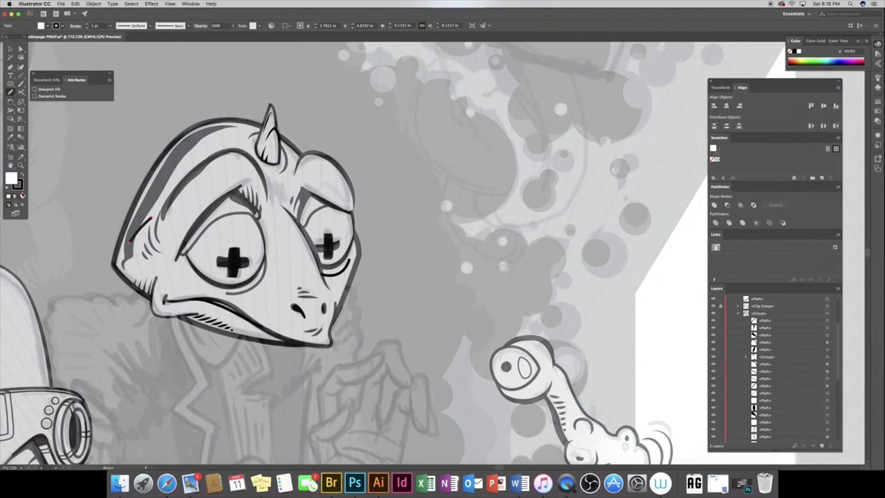
{"action": "mouse_move", "coordinate": [133, 239]}
{"action": "left_mouse_down"}
{"action": "mouse_move", "coordinate": [206, 147]}
{"action": "mouse_move", "coordinate": [243, 126]}
{"action": "left_mouse_up"}
{"action": "mouse_move", "coordinate": [128, 250]}
{"action": "left_mouse_down"}
{"action": "mouse_move", "coordinate": [187, 164]}
{"action": "mouse_move", "coordinate": [235, 126]}
{"action": "left_mouse_up"}
{"action": "scroll", "coordinate": [839, 325], "scroll_direction": "up", "scroll_amount": 3}
{"action": "left_click", "coordinate": [828, 393], "text": "shift"}
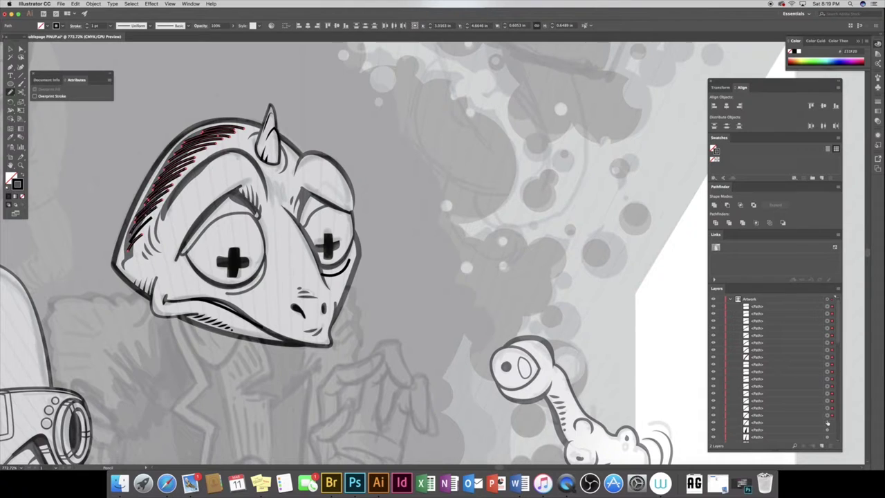
{"action": "key", "text": "ctrl+g"}
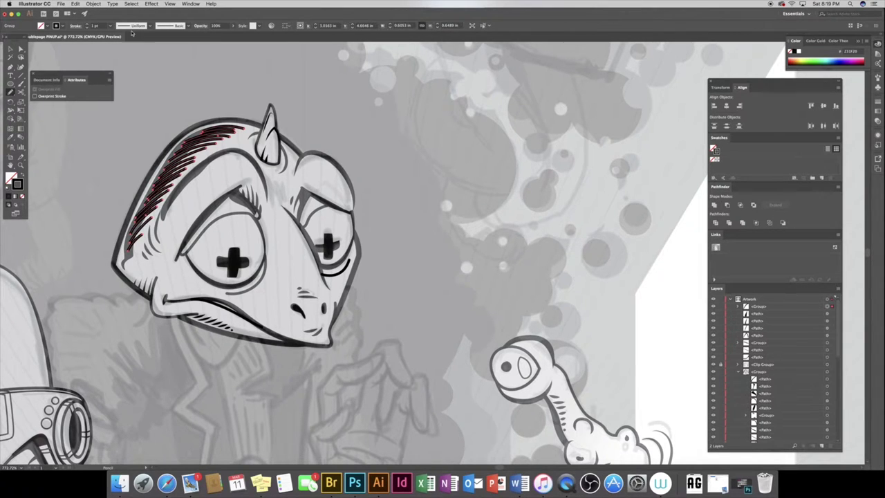
{"action": "left_click", "coordinate": [131, 26]}
{"action": "left_click", "coordinate": [133, 48]}
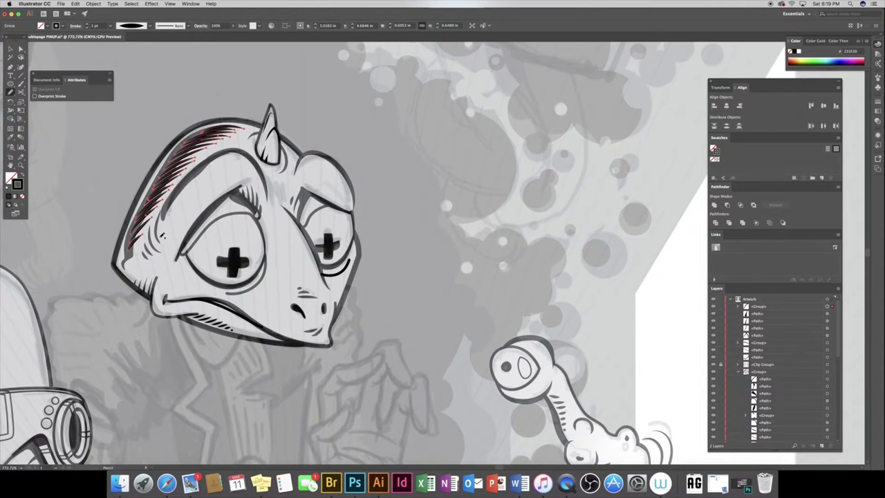
Add tapered hatching on the left forehead, grouped and thinned to 0.75 pt
{"action": "left_click_drag", "start_coordinate": [160, 232], "coordinate": [234, 151]}
{"action": "left_click_drag", "start_coordinate": [156, 242], "coordinate": [217, 159]}
{"action": "left_click_drag", "start_coordinate": [832, 316], "coordinate": [829, 430]}
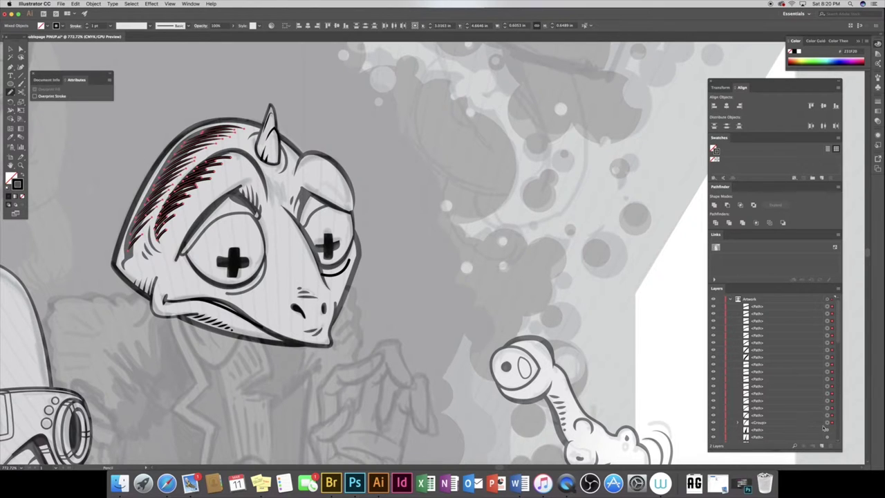
{"action": "key", "text": "ctrl+g"}
{"action": "left_click", "coordinate": [85, 28]}
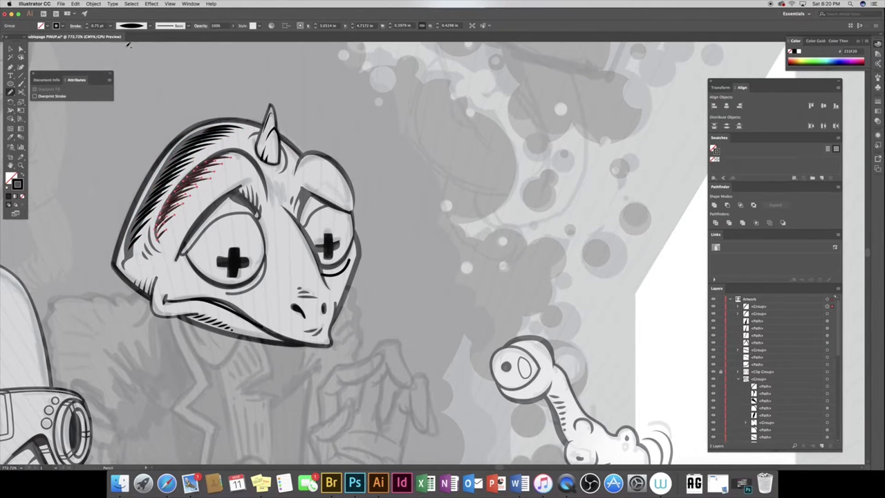
Group the remaining hatch strokes, including the one under the right eye
{"action": "left_click", "coordinate": [827, 321], "text": "shift"}
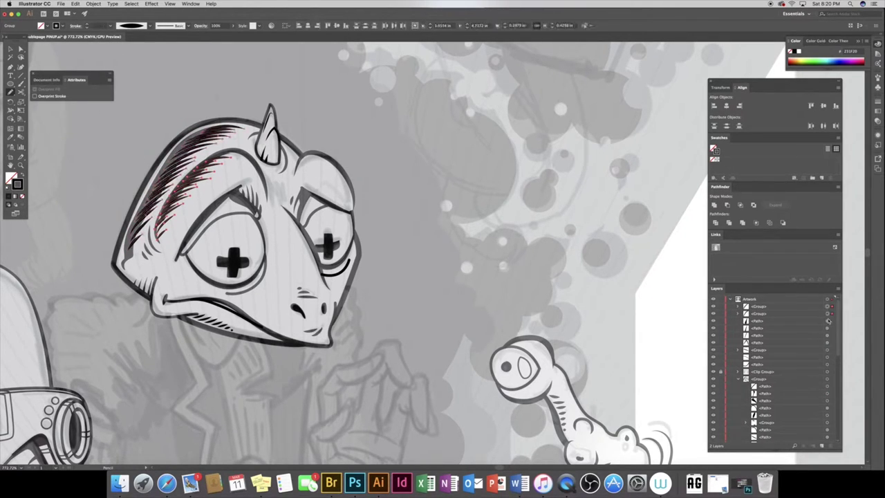
{"action": "left_click", "coordinate": [828, 342], "text": "shift"}
{"action": "left_click", "coordinate": [827, 350], "text": "shift"}
{"action": "left_click", "coordinate": [827, 364], "text": "shift"}
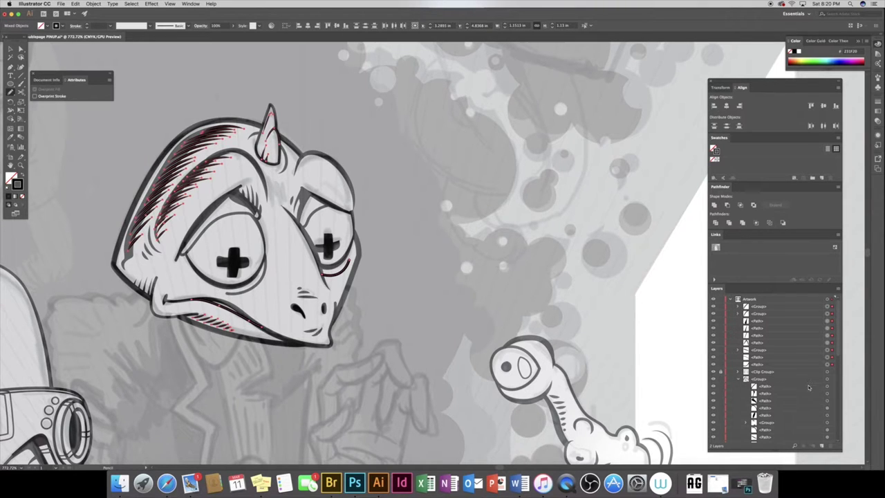
{"action": "key", "text": "ctrl+g"}
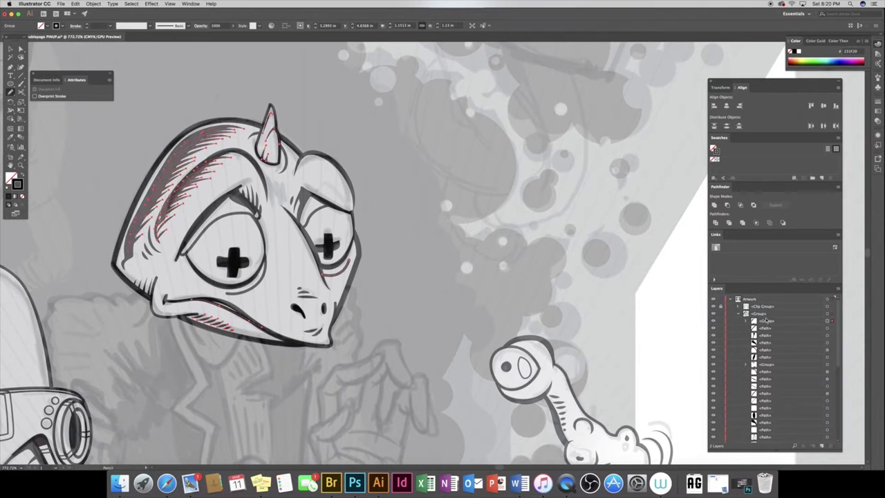
{"action": "left_click", "coordinate": [89, 169]}
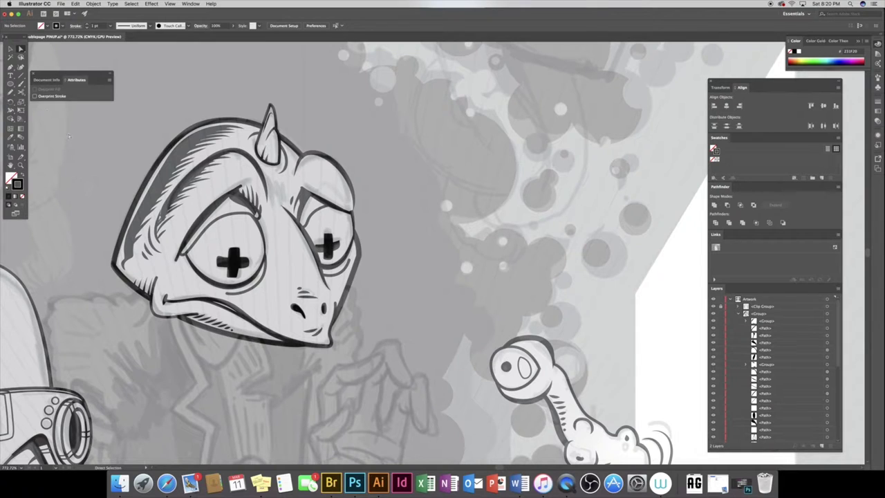
Hatch above the right eye with tapered 0.75 pt strokes and group them
{"action": "key", "text": "b"}
{"action": "mouse_move", "coordinate": [299, 165]}
{"action": "left_mouse_down"}
{"action": "mouse_move", "coordinate": [309, 159]}
{"action": "mouse_move", "coordinate": [323, 198]}
{"action": "mouse_move", "coordinate": [315, 163]}
{"action": "left_mouse_up"}
{"action": "left_click_drag", "start_coordinate": [319, 198], "coordinate": [349, 208]}
{"action": "mouse_move", "coordinate": [298, 187]}
{"action": "left_mouse_down"}
{"action": "mouse_move", "coordinate": [313, 175]}
{"action": "mouse_move", "coordinate": [328, 202]}
{"action": "left_mouse_up"}
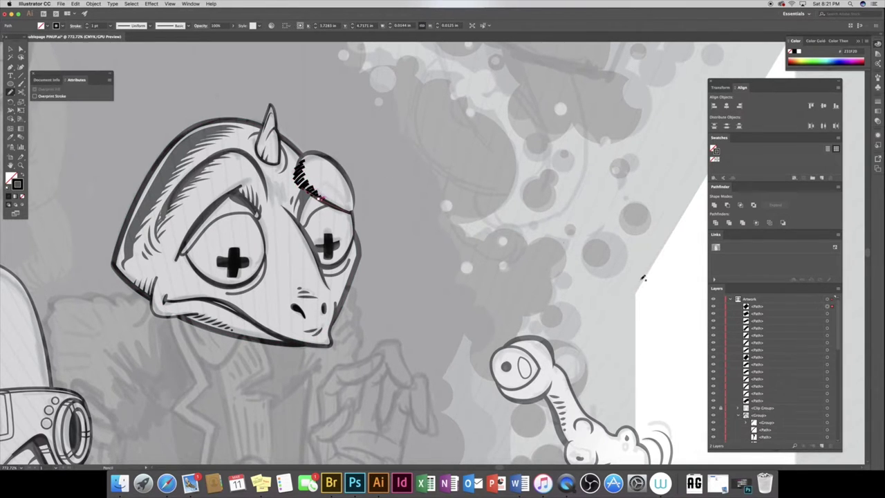
{"action": "left_click_drag", "start_coordinate": [827, 313], "coordinate": [828, 402]}
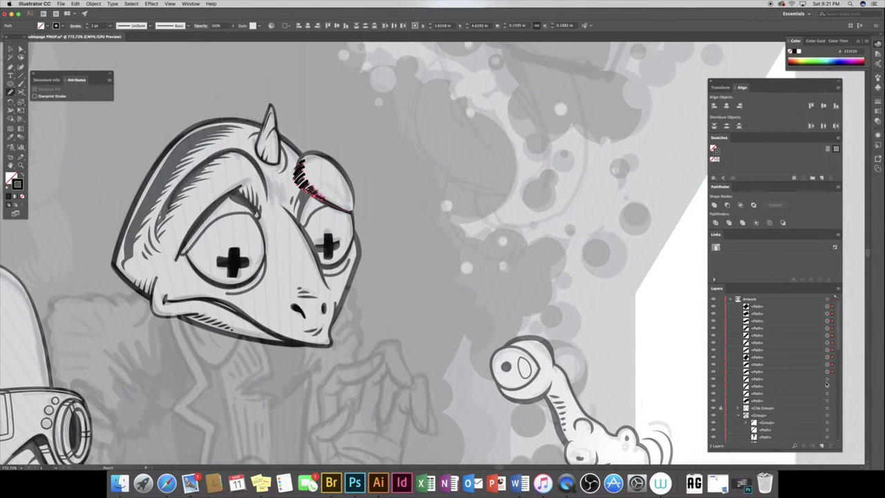
{"action": "left_click", "coordinate": [131, 26]}
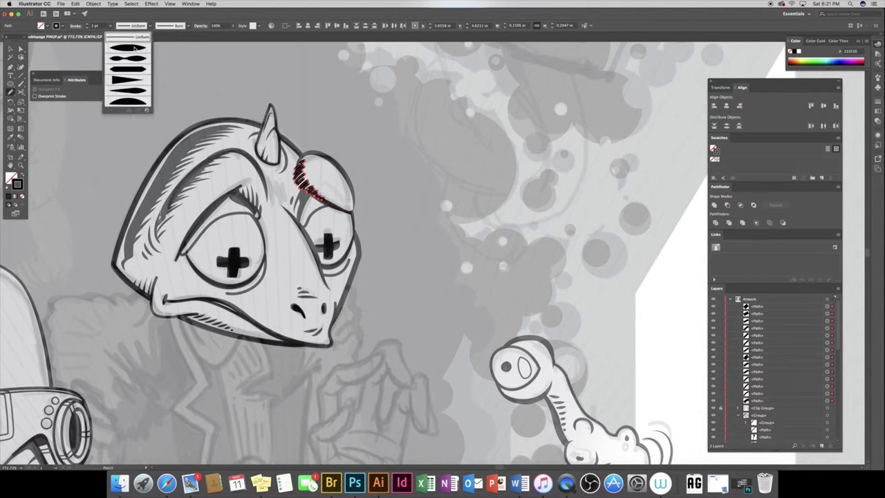
{"action": "key", "text": "super+g"}
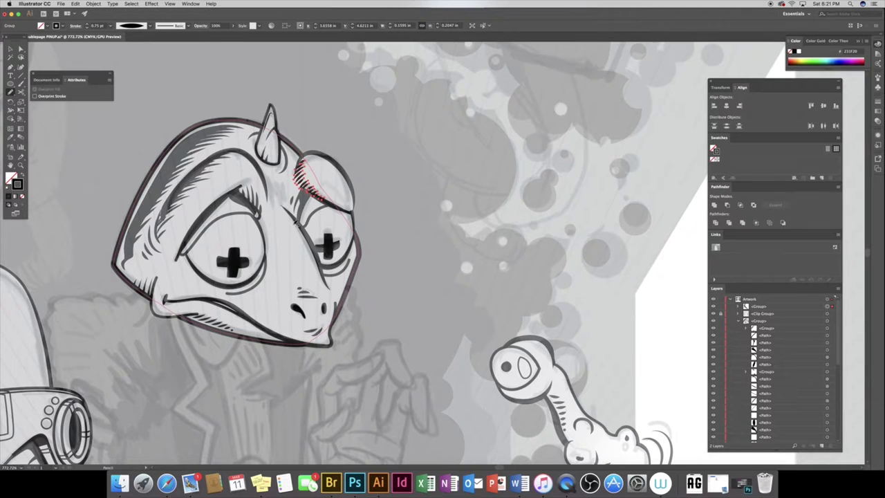
Hatch the cheek with short tapered strokes, group them, and zoom out
{"action": "left_click_drag", "start_coordinate": [269, 247], "coordinate": [274, 271]}
{"action": "left_click_drag", "start_coordinate": [272, 270], "coordinate": [280, 283]}
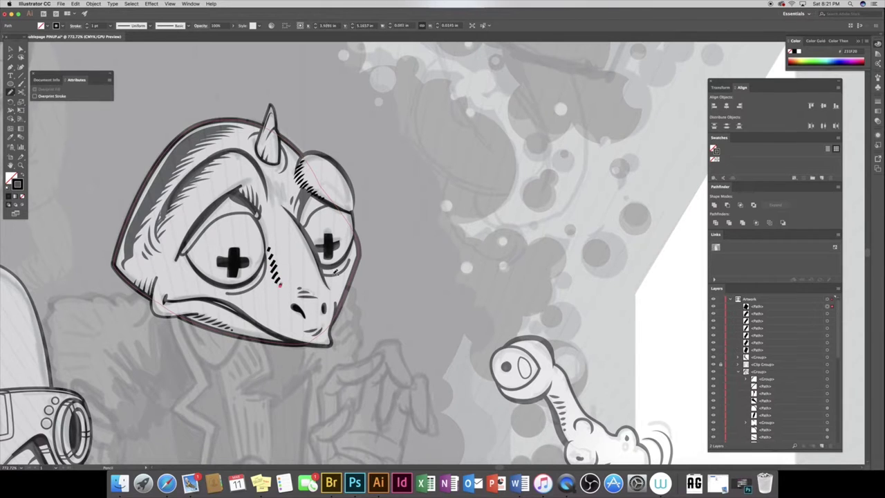
{"action": "left_click_drag", "start_coordinate": [829, 314], "coordinate": [828, 350]}
{"action": "left_click", "coordinate": [132, 25]}
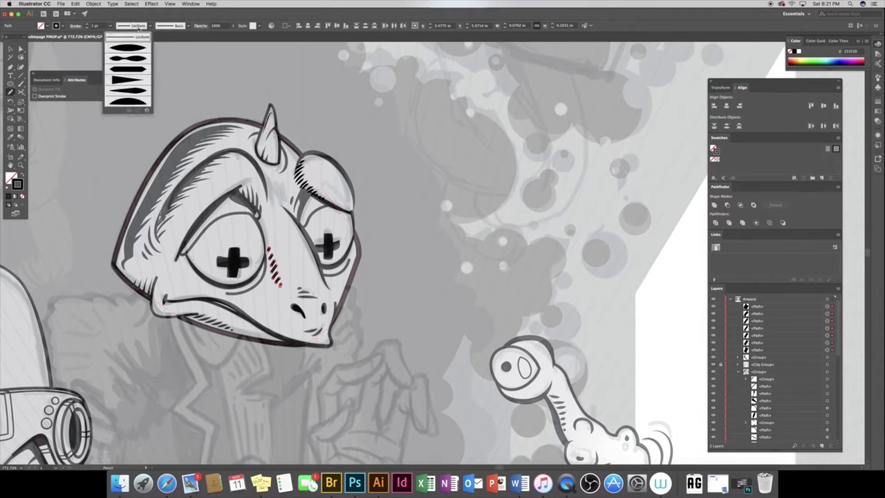
{"action": "key", "text": "ctrl+g"}
{"action": "key", "text": "z"}
{"action": "left_click_drag", "start_coordinate": [248, 298], "coordinate": [111, 245]}
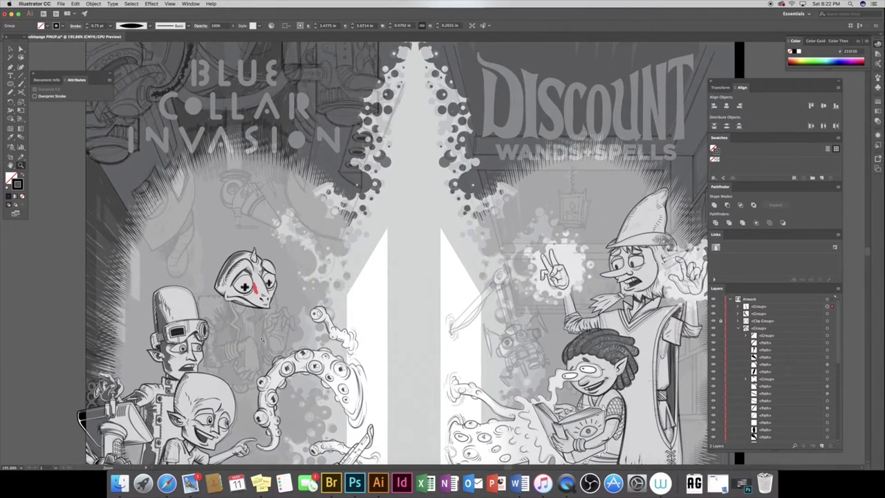
Draw small 0.25 pt highlight shapes in both of the lizard's eyes
{"action": "left_click_drag", "start_coordinate": [260, 339], "coordinate": [332, 334]}
{"action": "key", "text": "n"}
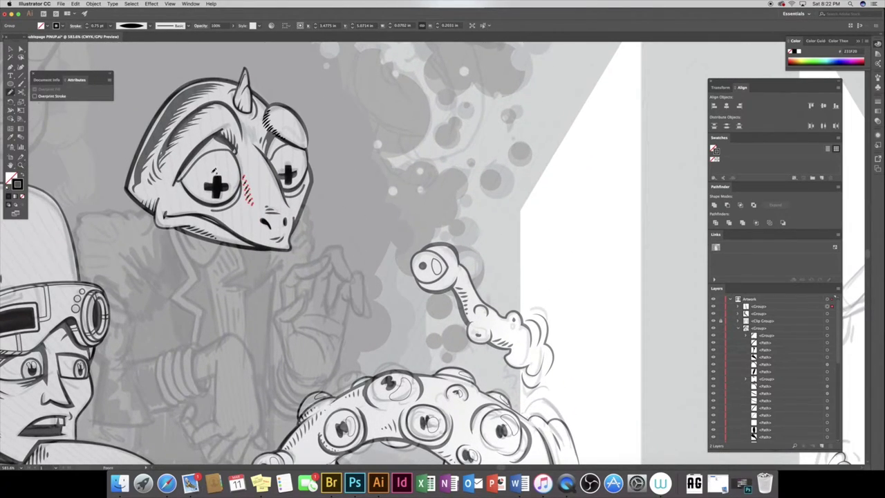
{"action": "left_click_drag", "start_coordinate": [224, 159], "coordinate": [227, 161]}
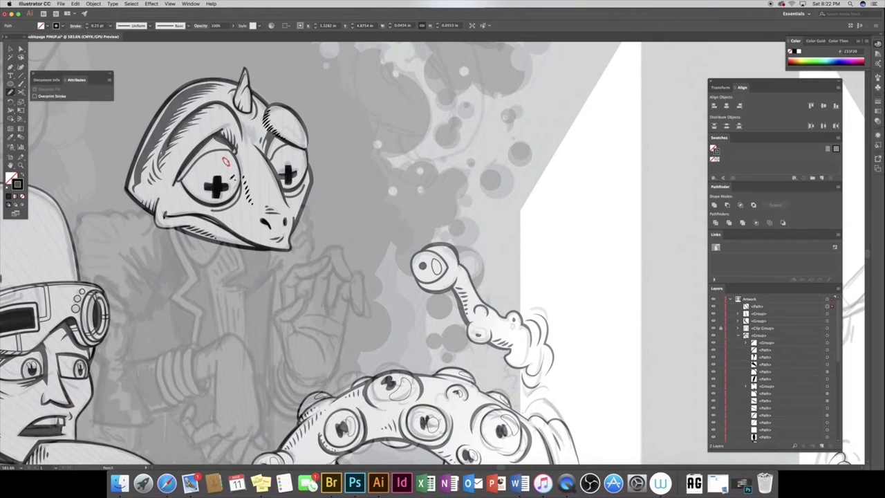
{"action": "left_click", "coordinate": [87, 28]}
{"action": "left_click", "coordinate": [87, 28]}
{"action": "left_click", "coordinate": [87, 28]}
{"action": "left_click_drag", "start_coordinate": [232, 169], "coordinate": [226, 196]}
{"action": "left_click", "coordinate": [87, 25]}
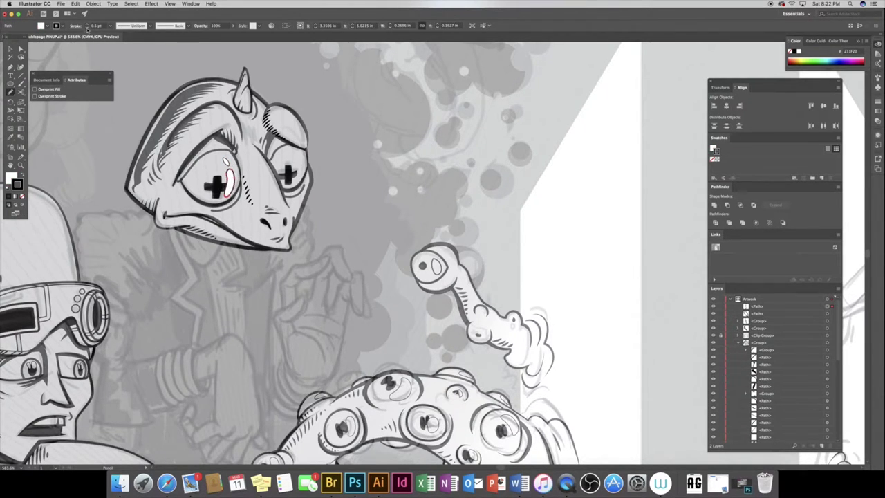
{"action": "left_click_drag", "start_coordinate": [293, 149], "coordinate": [301, 157]}
{"action": "left_click", "coordinate": [87, 26]}
{"action": "left_click", "coordinate": [87, 28]}
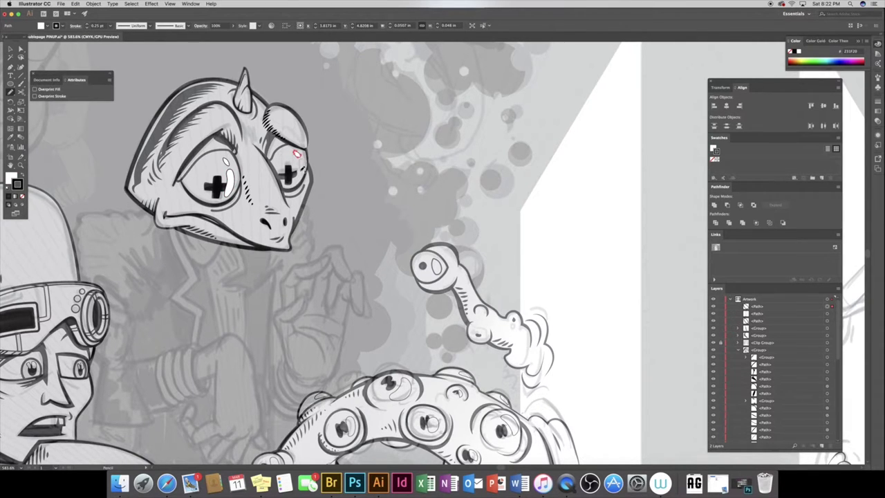
{"action": "left_click_drag", "start_coordinate": [303, 157], "coordinate": [304, 176]}
Fill the eye highlights white and group them with the face hatching
{"action": "left_click", "coordinate": [9, 188]}
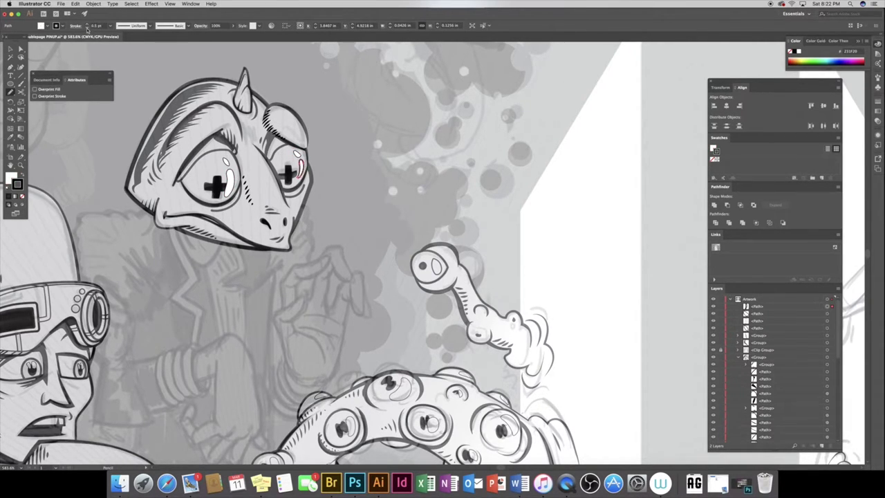
{"action": "key", "text": "ctrl+g"}
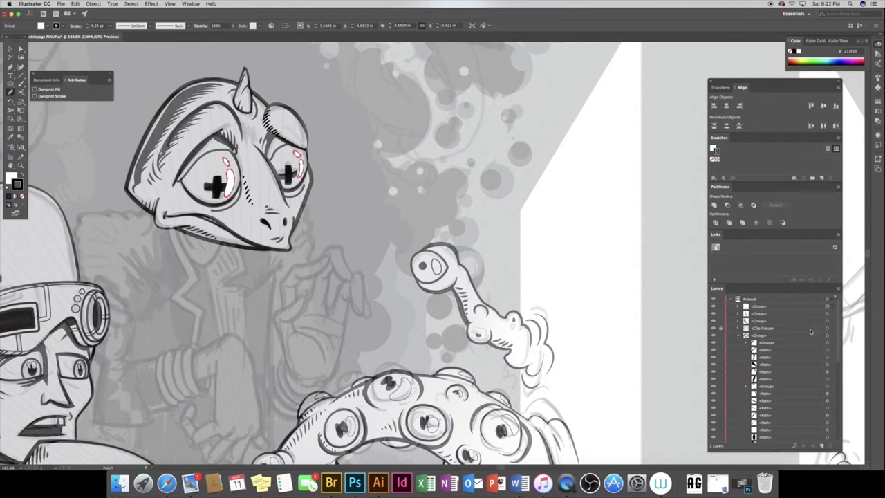
{"action": "left_click", "coordinate": [828, 314]}
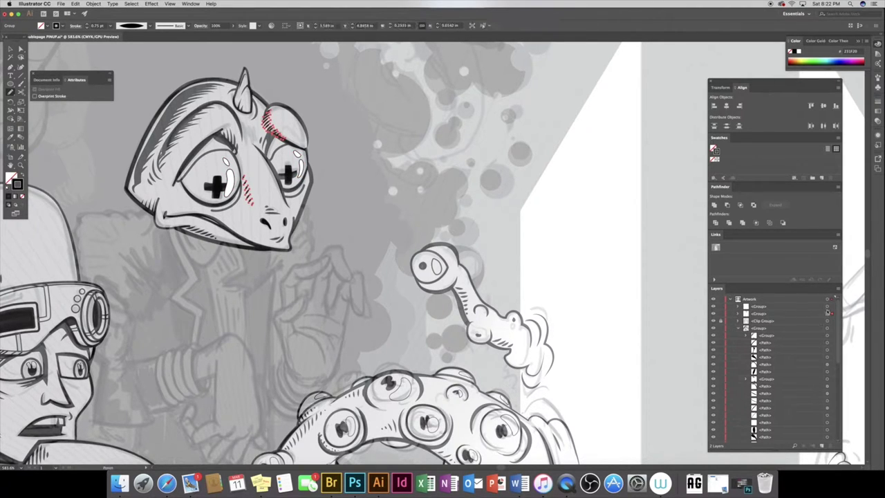
{"action": "key", "text": "ctrl+g"}
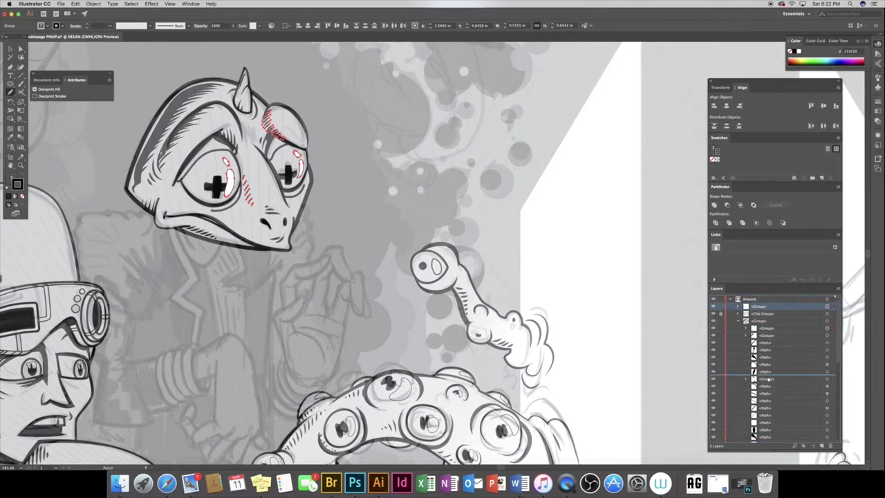
{"action": "left_click_drag", "start_coordinate": [794, 354], "coordinate": [775, 308]}
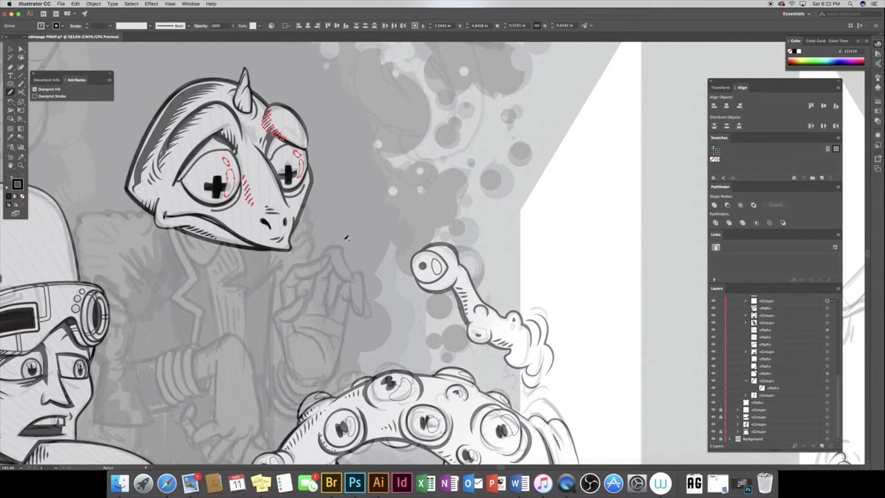
{"action": "key", "text": "Delete"}
{"action": "key", "text": "z"}
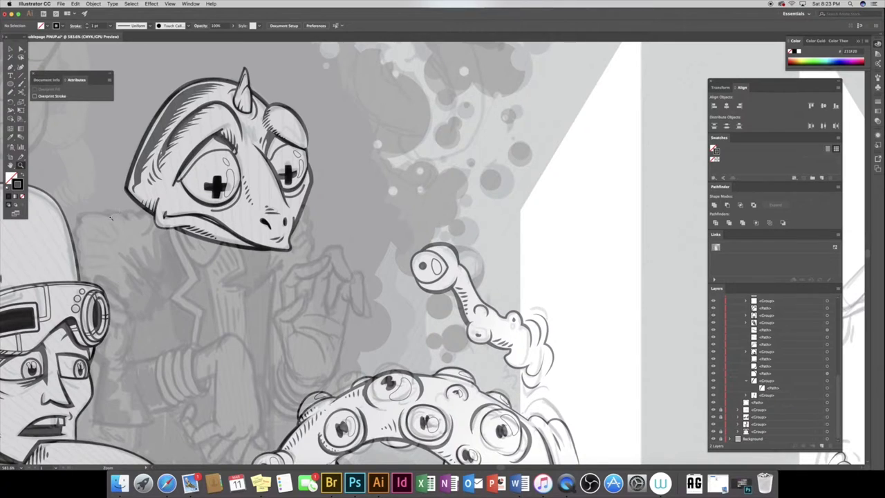
Trace a large white backing shape around the lizard's sketched body and pick it in Layers
{"action": "scroll", "coordinate": [53, 169], "scroll_direction": "down", "scroll_amount": 5}
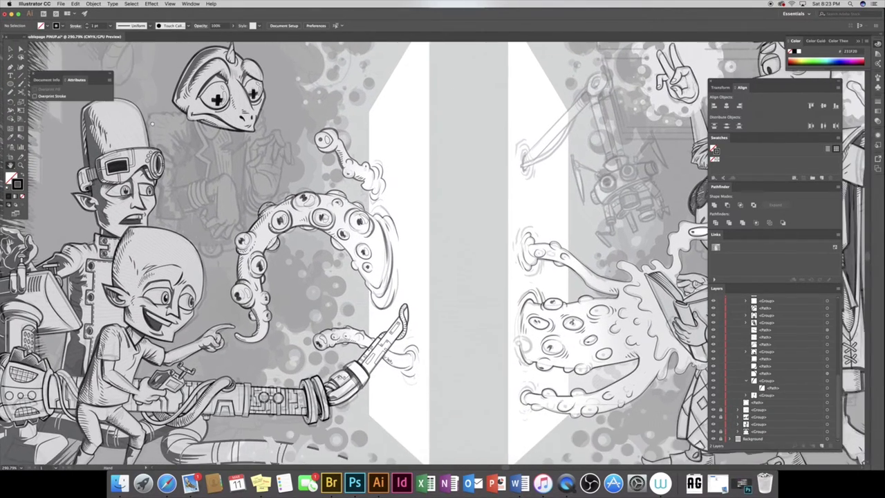
{"action": "key", "text": "b"}
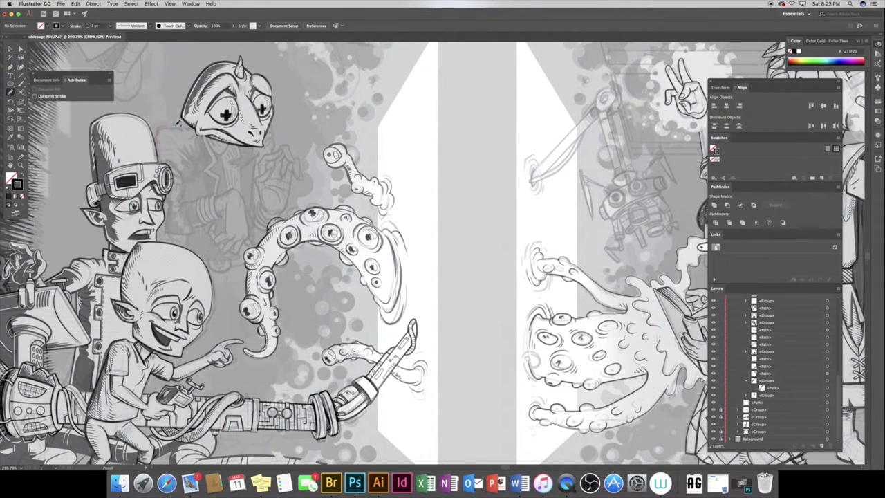
{"action": "left_click_drag", "start_coordinate": [173, 127], "coordinate": [201, 125]}
{"action": "mouse_move", "coordinate": [256, 228]}
{"action": "left_mouse_down"}
{"action": "mouse_move", "coordinate": [259, 308]}
{"action": "mouse_move", "coordinate": [237, 285]}
{"action": "left_mouse_up"}
{"action": "left_click_drag", "start_coordinate": [175, 278], "coordinate": [173, 232]}
{"action": "left_click_drag", "start_coordinate": [156, 189], "coordinate": [157, 155]}
{"action": "key", "text": "d"}
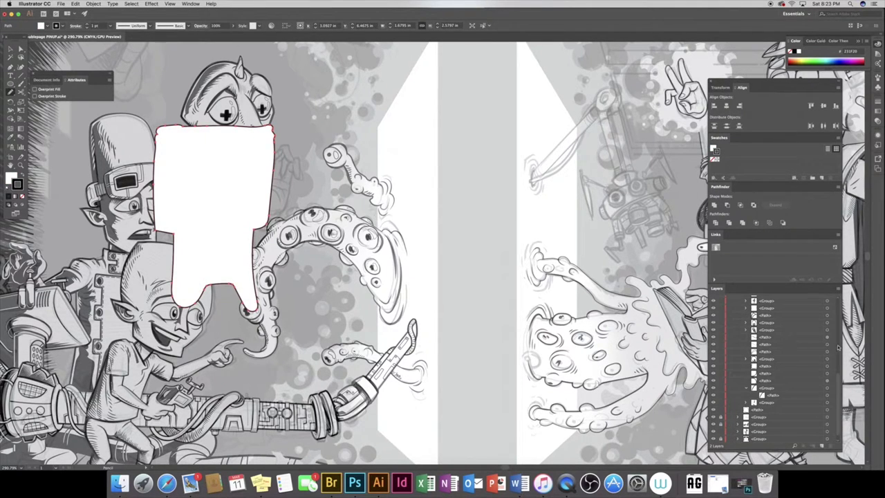
{"action": "left_click", "coordinate": [741, 322]}
Move the white jacket shape behind the head and paste a copy in front
{"action": "left_click_drag", "start_coordinate": [757, 306], "coordinate": [757, 341]}
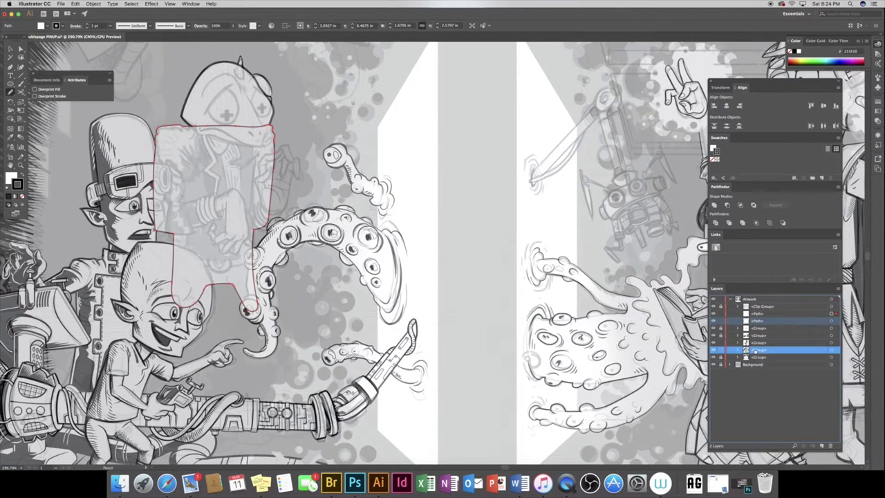
{"action": "left_click", "coordinate": [832, 349]}
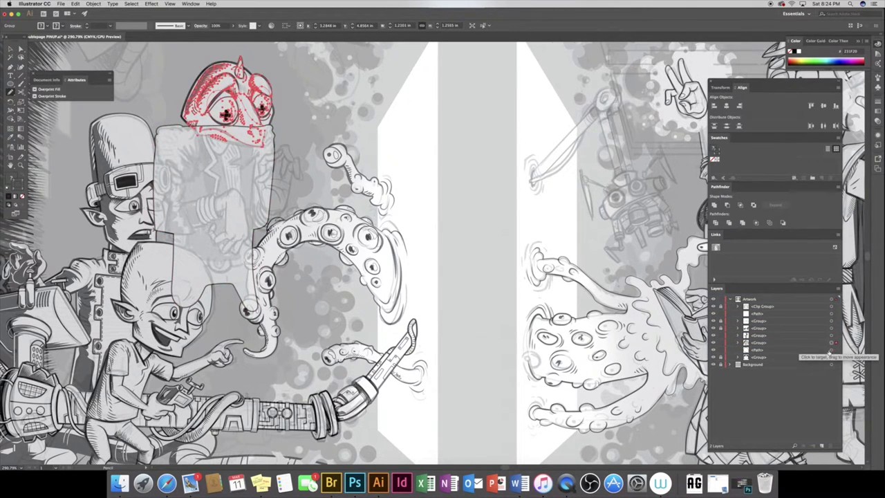
{"action": "key", "text": "ctrl+7"}
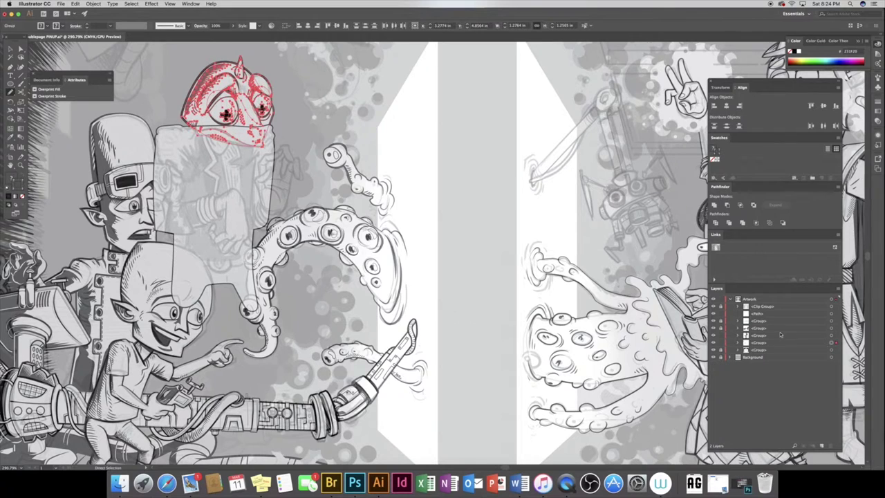
{"action": "left_click_drag", "start_coordinate": [756, 346], "coordinate": [756, 348]}
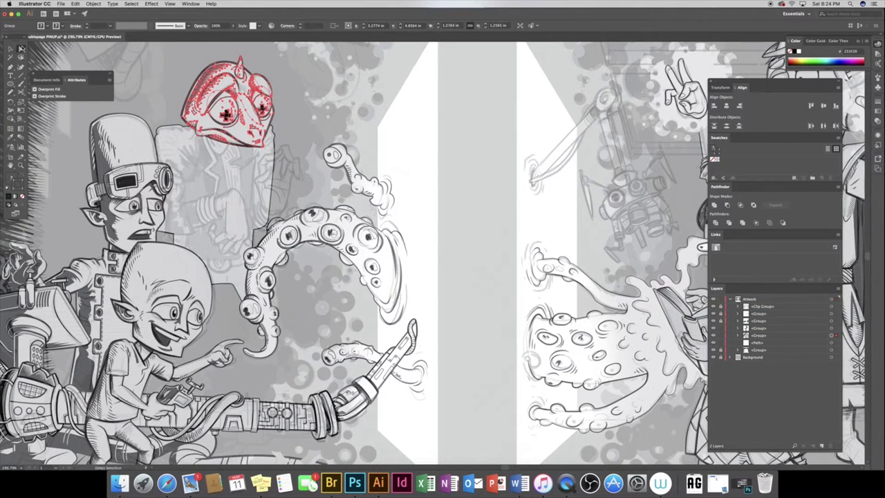
{"action": "left_click", "coordinate": [171, 144]}
{"action": "key", "text": "ctrl+c"}
{"action": "key", "text": "ctrl+f"}
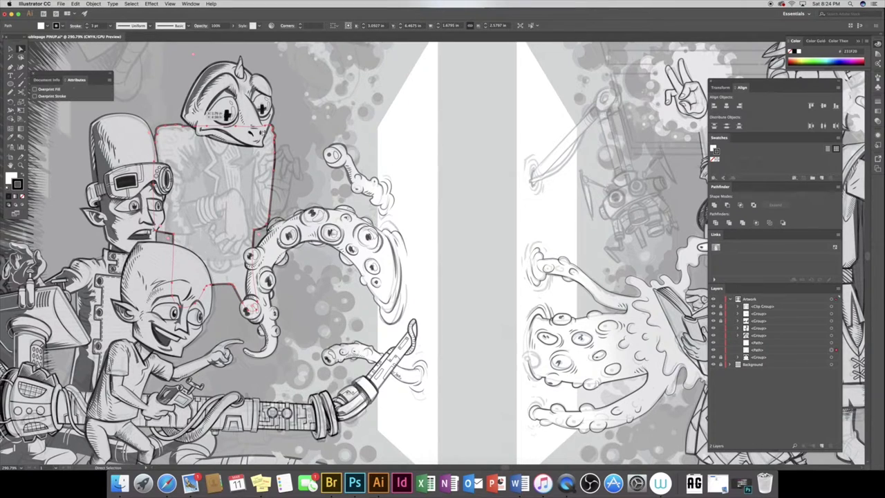
{"action": "left_click_drag", "start_coordinate": [754, 349], "coordinate": [754, 342]}
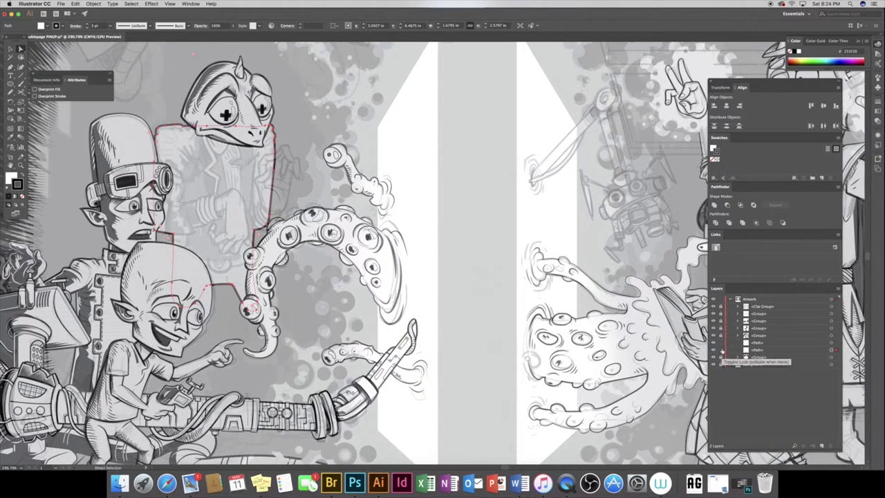
Cut the copied jacket outline with Scissors and give one piece a 2 pt stroke
{"action": "left_click", "coordinate": [132, 25]}
{"action": "key", "text": "Escape"}
{"action": "left_click", "coordinate": [208, 127]}
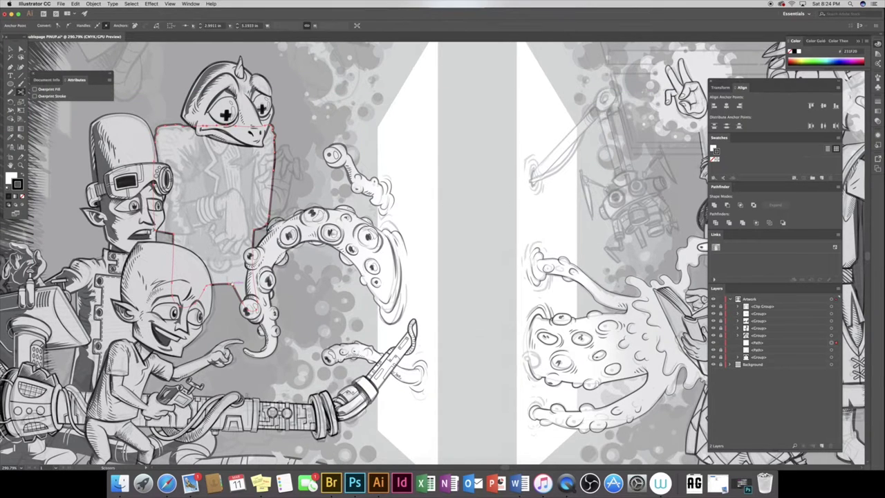
{"action": "key", "text": "v"}
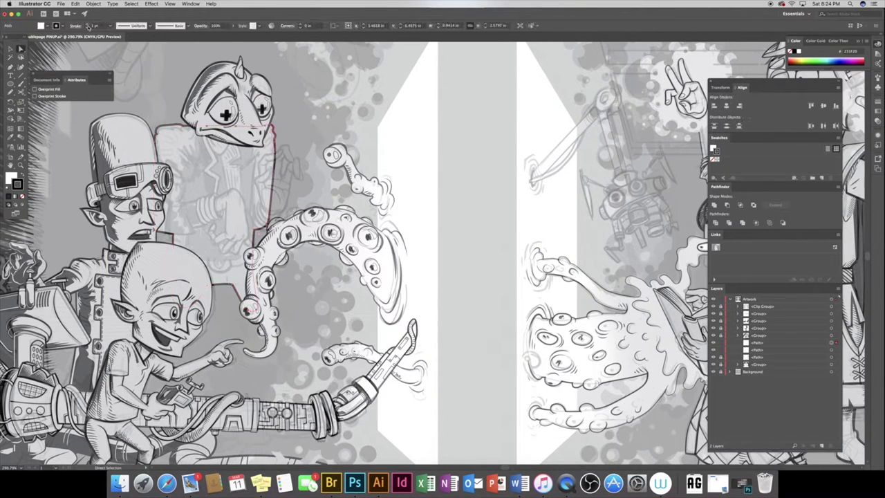
{"action": "key", "text": "ctrl+shift+a"}
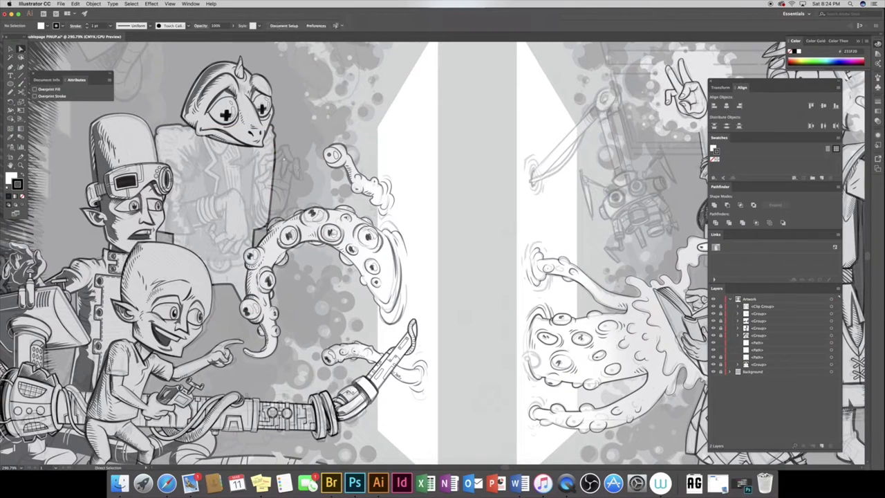
{"action": "left_click", "coordinate": [831, 342]}
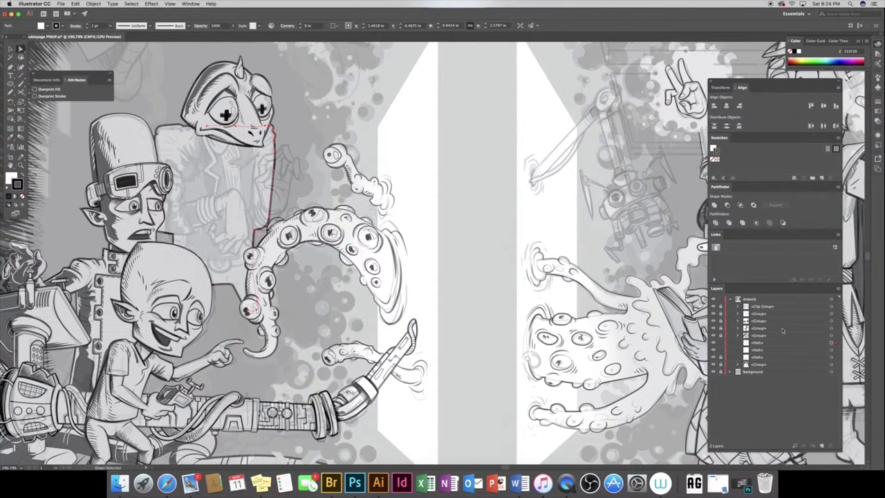
{"action": "left_click", "coordinate": [87, 24]}
Give the outline pieces a dark 1 pt stroke and join them with Ctrl+J
{"action": "left_click", "coordinate": [75, 25]}
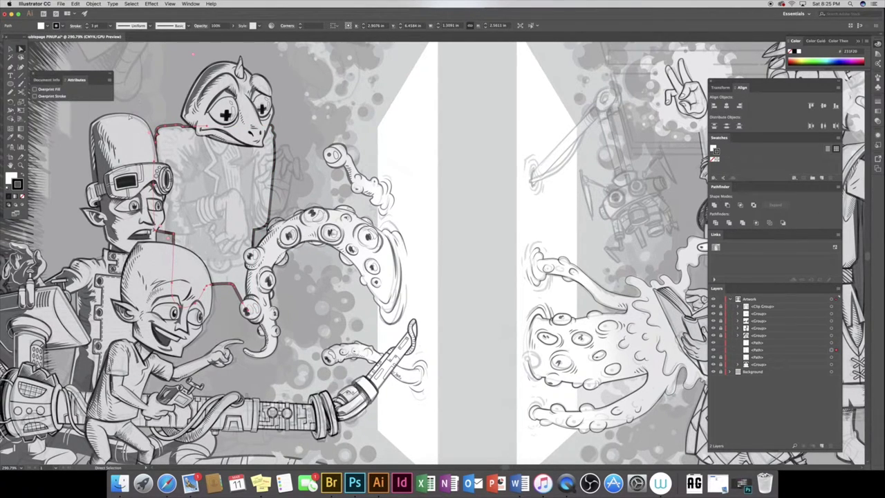
{"action": "left_click", "coordinate": [715, 206]}
{"action": "left_click", "coordinate": [831, 357]}
{"action": "left_click", "coordinate": [87, 27]}
{"action": "key", "text": "ctrl+j"}
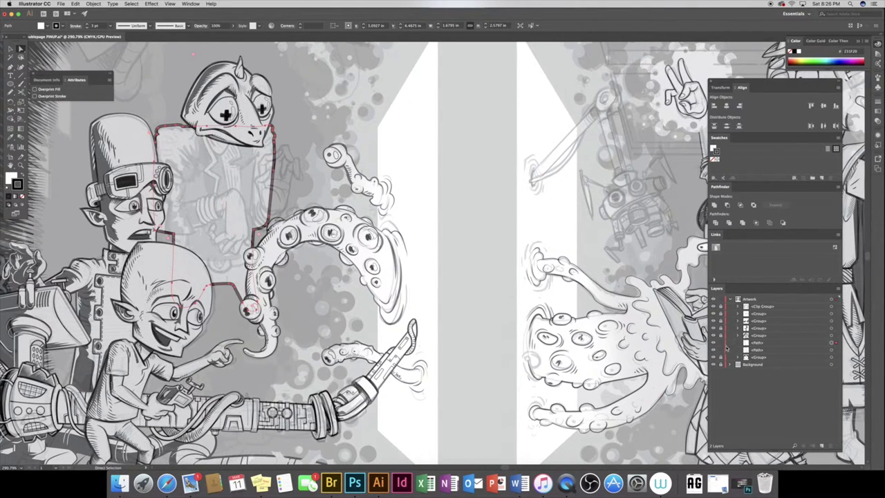
{"action": "left_click", "coordinate": [89, 30]}
{"action": "key", "text": "ctrl+shift+a"}
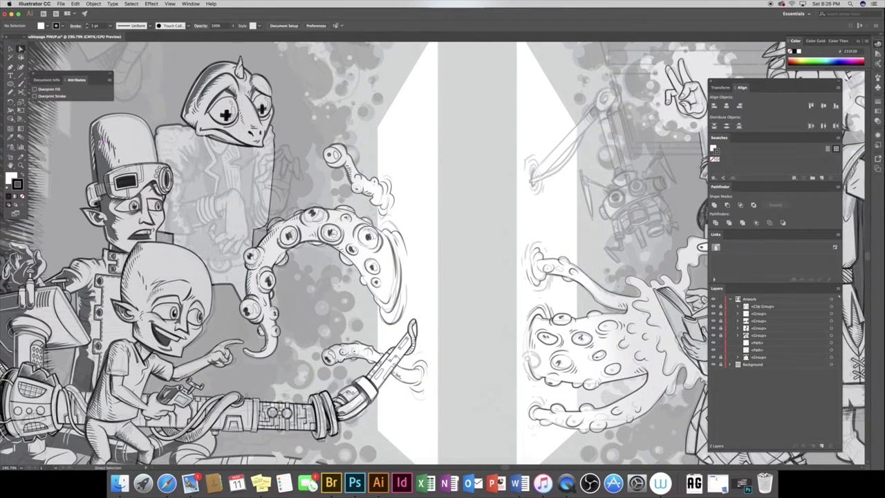
{"action": "left_click", "coordinate": [831, 344]}
Group the jacket with its outline, then draw a white tongue behind the lizard's lip
{"action": "key", "text": "ctrl+g"}
{"action": "key", "text": "ctrl+equal"}
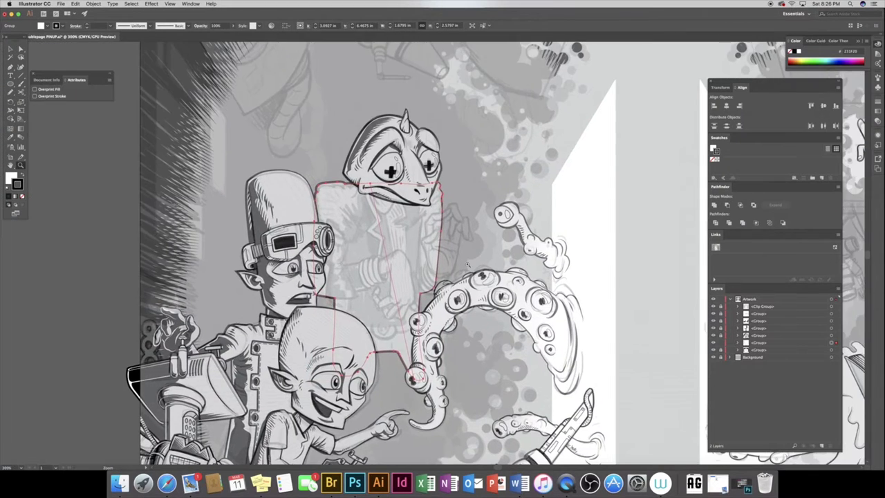
{"action": "key", "text": "ctrl+equal"}
{"action": "key", "text": "ctrl+equal"}
{"action": "left_click", "coordinate": [9, 91]}
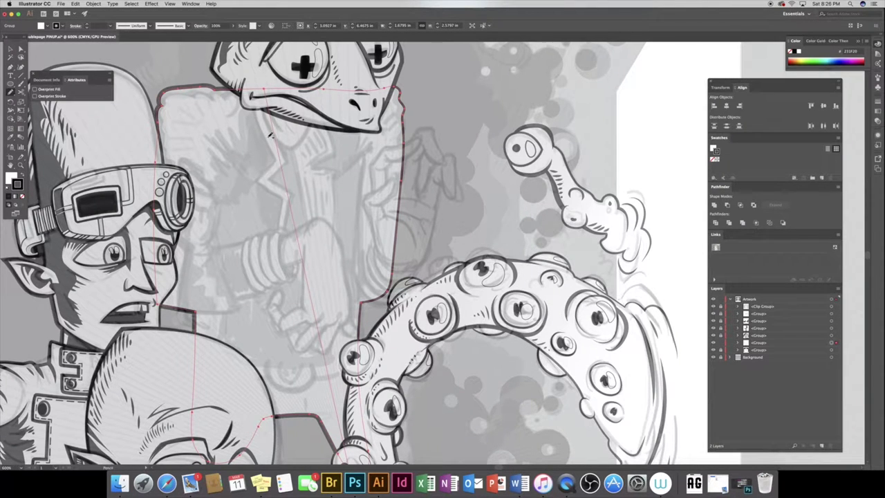
{"action": "left_click_drag", "start_coordinate": [293, 149], "coordinate": [288, 150]}
{"action": "key", "text": "d"}
{"action": "key", "text": "ctrl+bracketleft"}
{"action": "key", "text": "ctrl+bracketleft"}
{"action": "key", "text": "ctrl+bracketleft"}
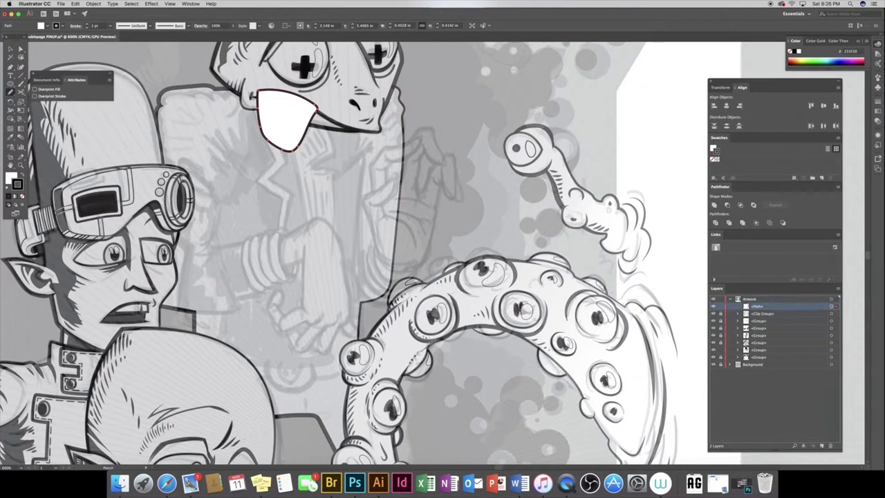
{"action": "key", "text": "ctrl+shift+a"}
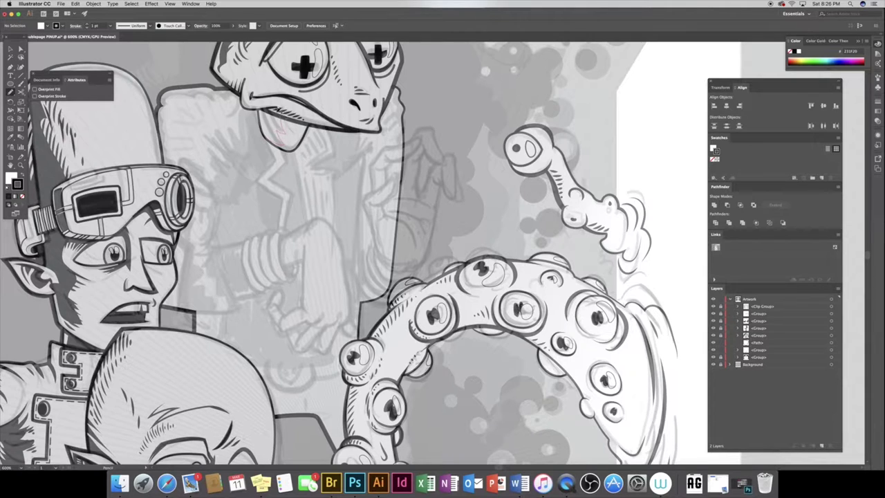
Add dark shading strokes inside the mouth and on the tongue
{"action": "left_click_drag", "start_coordinate": [263, 103], "coordinate": [280, 142]}
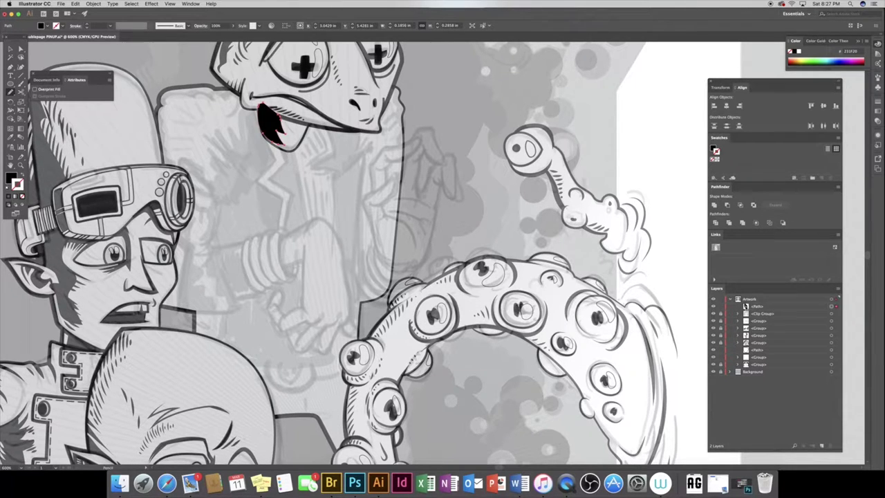
{"action": "key", "text": "ctrl+shift+a"}
{"action": "left_click_drag", "start_coordinate": [280, 119], "coordinate": [296, 133]}
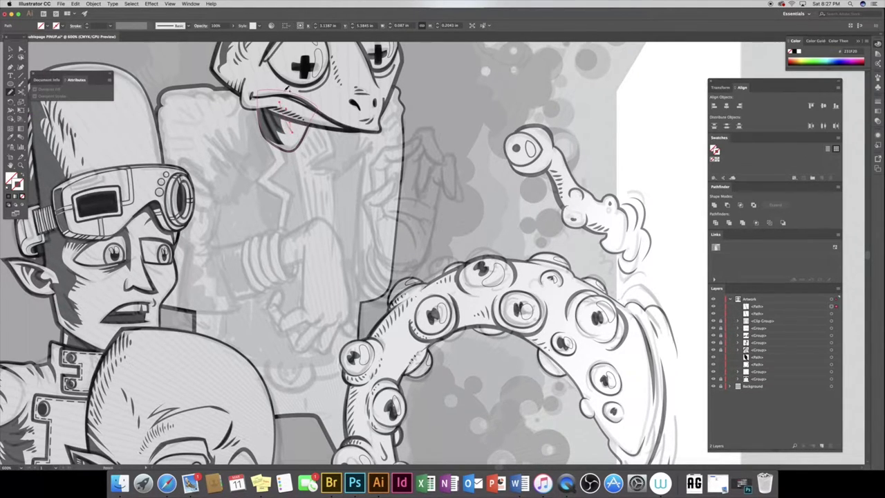
{"action": "key", "text": "ctrl+shift+a"}
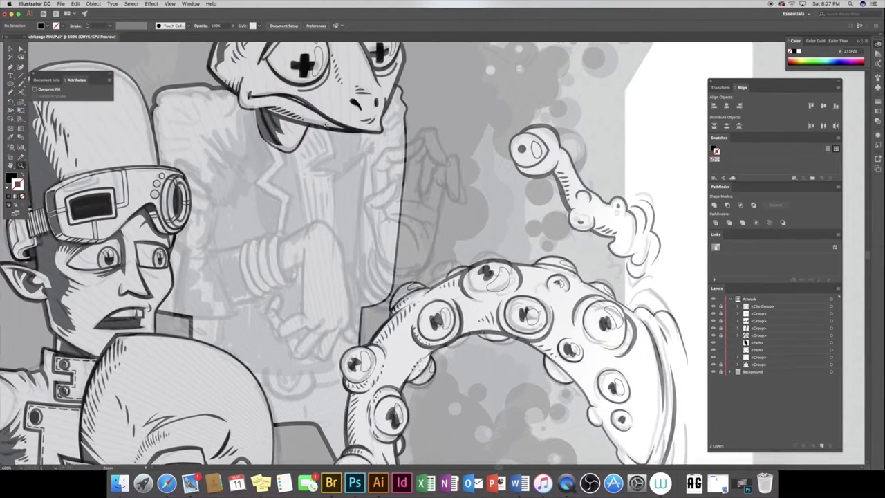
{"action": "left_click_drag", "start_coordinate": [312, 119], "coordinate": [388, 119]}
{"action": "key", "text": "shift+x"}
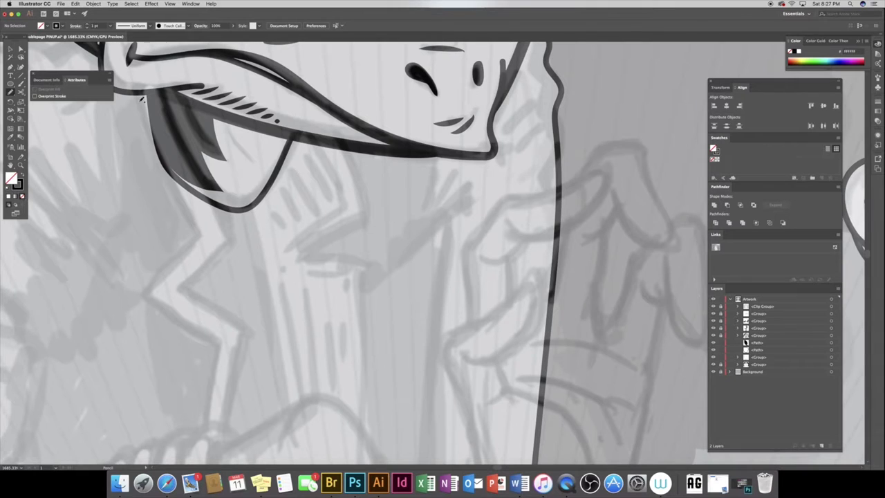
Draw curved tapered hatch lines inside the mouth, group them into the mouth clipping group
{"action": "mouse_move", "coordinate": [202, 145]}
{"action": "left_mouse_down"}
{"action": "mouse_move", "coordinate": [242, 169]}
{"action": "mouse_move", "coordinate": [237, 164]}
{"action": "left_mouse_up"}
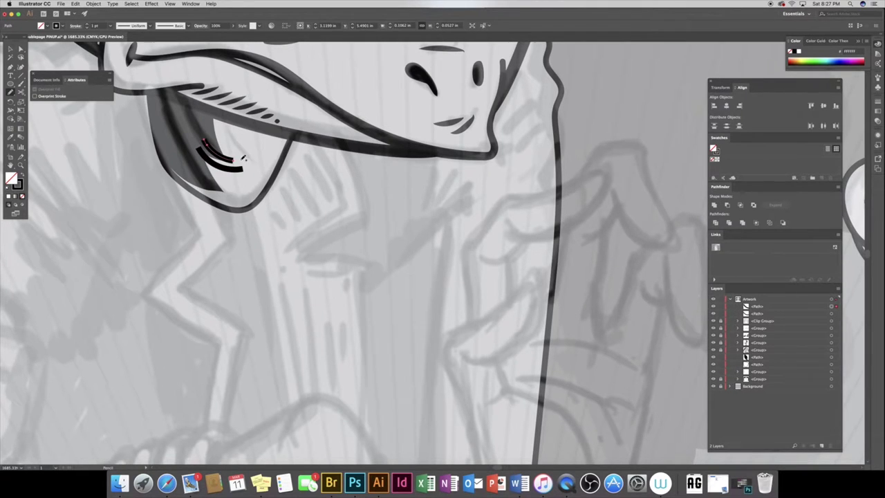
{"action": "left_click_drag", "start_coordinate": [205, 115], "coordinate": [247, 150]}
{"action": "left_click_drag", "start_coordinate": [227, 119], "coordinate": [243, 136]}
{"action": "left_click_drag", "start_coordinate": [219, 195], "coordinate": [242, 202]}
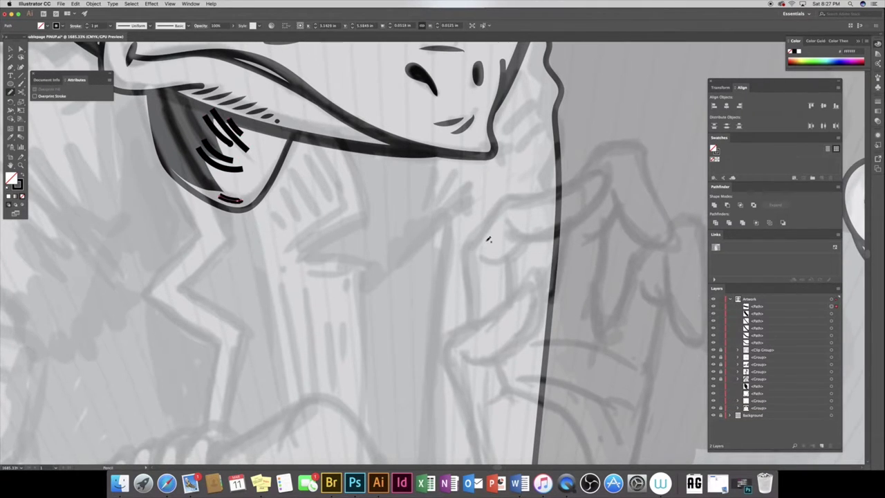
{"action": "key", "text": "ctrl+a"}
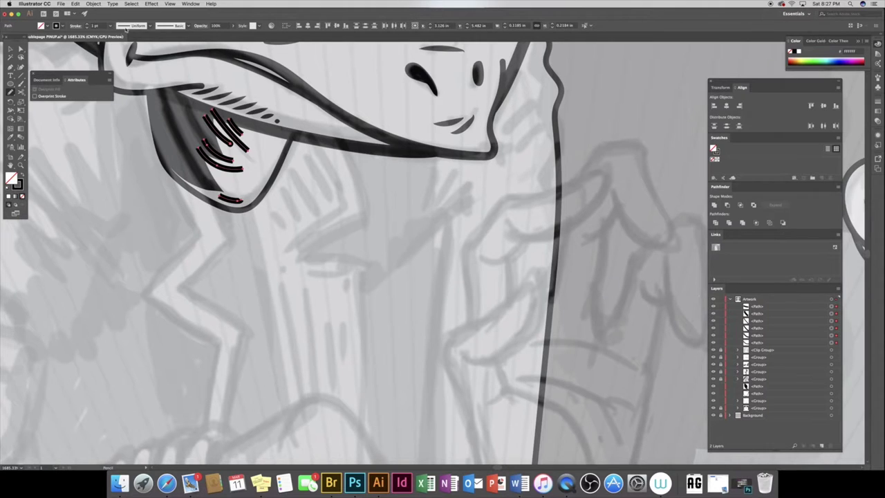
{"action": "left_click", "coordinate": [125, 29]}
{"action": "left_click", "coordinate": [125, 51]}
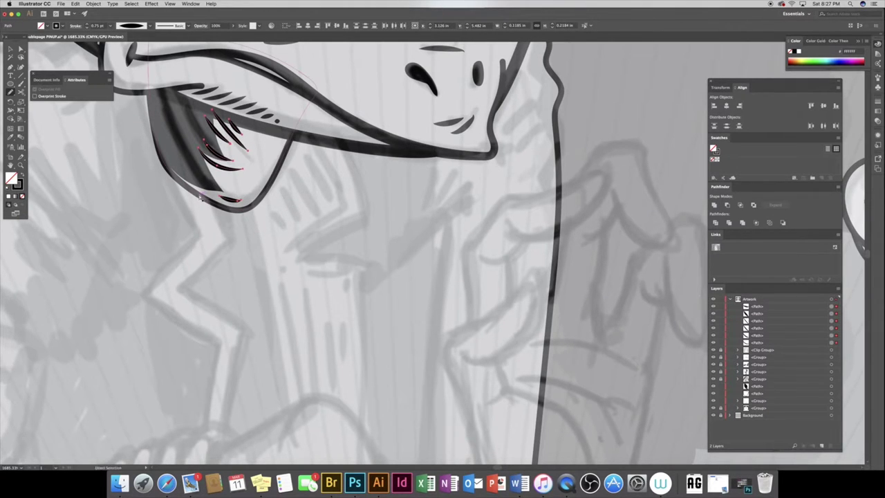
{"action": "key", "text": "ctrl+g"}
{"action": "left_click_drag", "start_coordinate": [760, 306], "coordinate": [761, 314]}
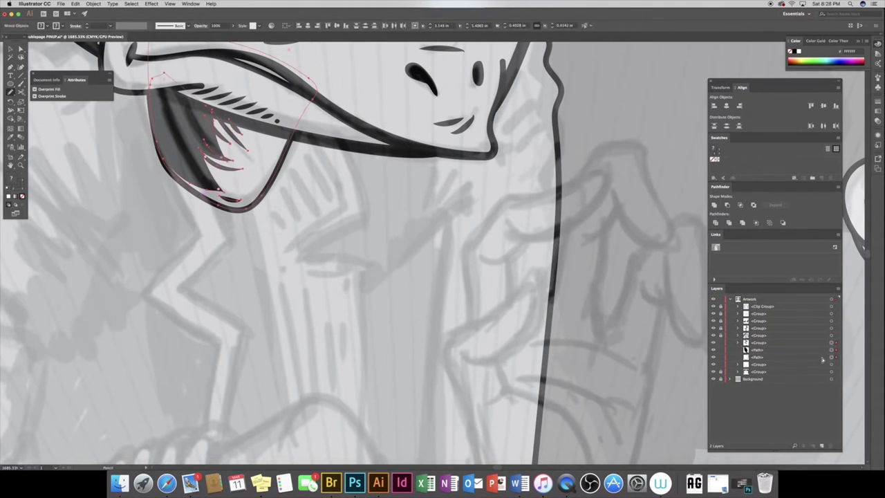
{"action": "left_click_drag", "start_coordinate": [201, 197], "coordinate": [158, 148]}
{"action": "key", "text": "b"}
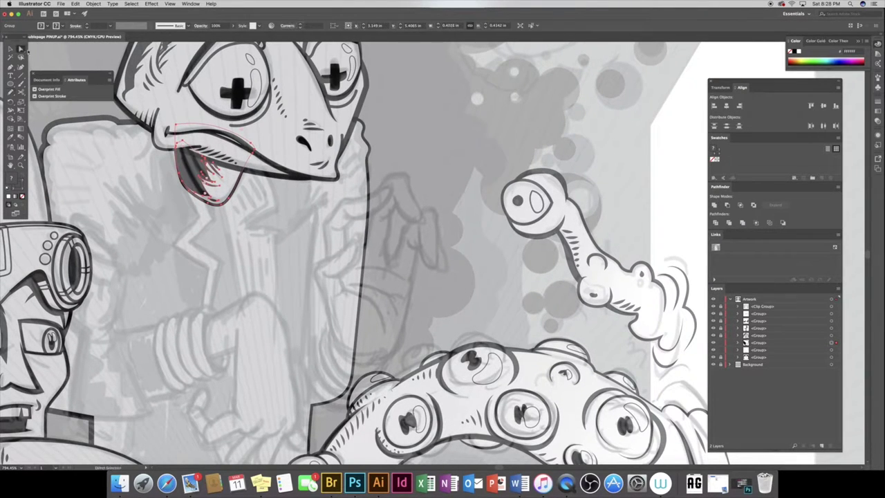
{"action": "key", "text": "ctrl+shift+a"}
Draw a jagged black shirt shape under the jaw behind the sketch, then begin the neck outline
{"action": "mouse_move", "coordinate": [180, 138]}
{"action": "left_mouse_down"}
{"action": "mouse_move", "coordinate": [211, 285]}
{"action": "mouse_move", "coordinate": [204, 324]}
{"action": "mouse_move", "coordinate": [195, 361]}
{"action": "mouse_move", "coordinate": [125, 374]}
{"action": "left_mouse_up"}
{"action": "mouse_move", "coordinate": [125, 283]}
{"action": "left_mouse_down"}
{"action": "mouse_move", "coordinate": [116, 237]}
{"action": "mouse_move", "coordinate": [128, 204]}
{"action": "left_mouse_up"}
{"action": "left_click_drag", "start_coordinate": [150, 161], "coordinate": [169, 129]}
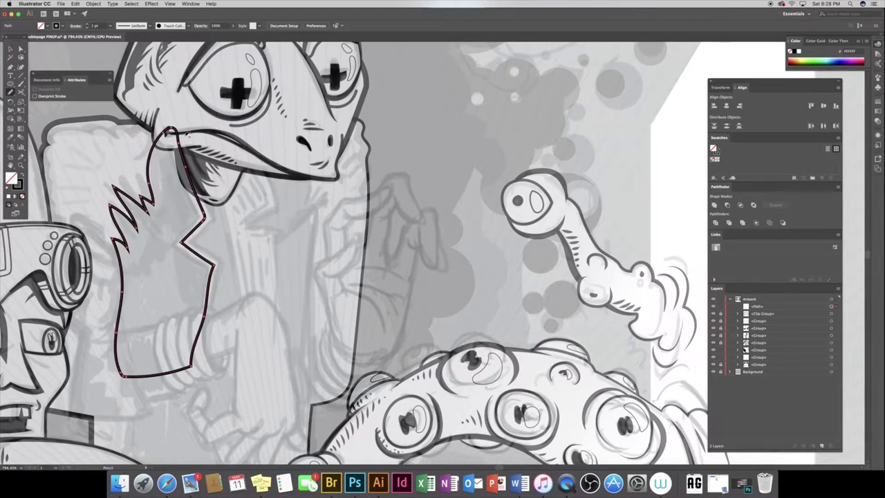
{"action": "key", "text": "shift+x"}
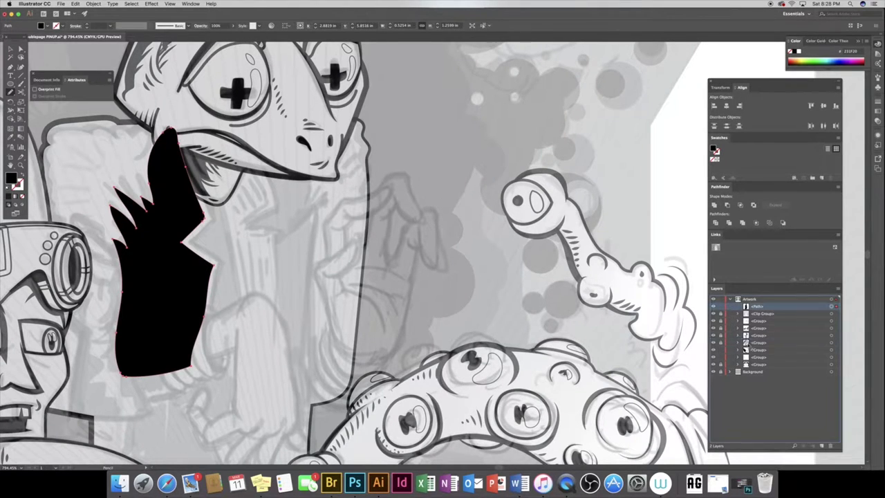
{"action": "left_click_drag", "start_coordinate": [757, 306], "coordinate": [758, 340]}
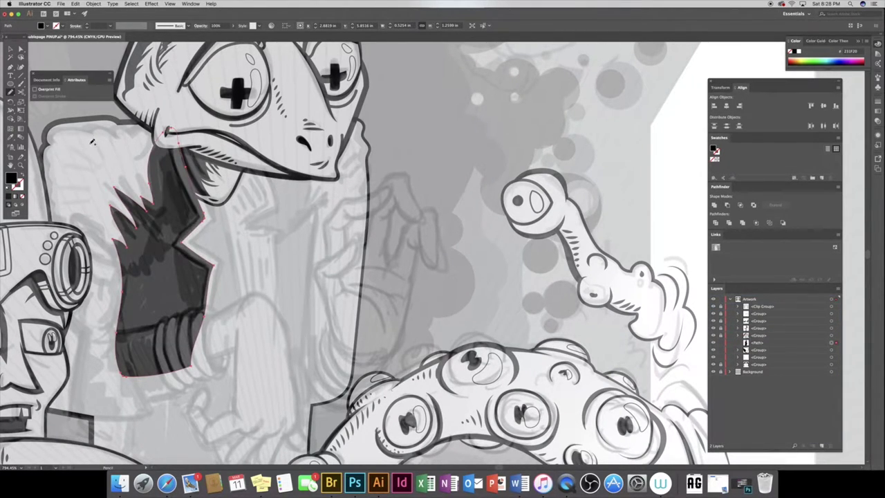
{"action": "key", "text": "super+shift+a"}
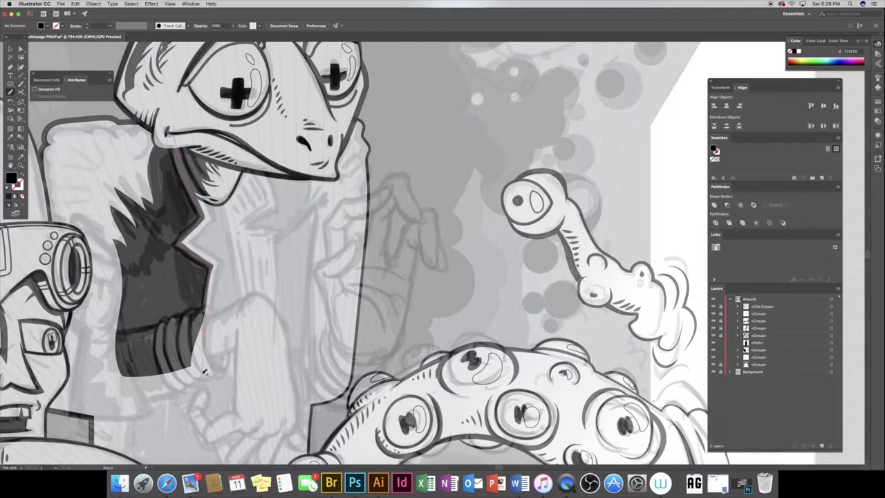
{"action": "left_click_drag", "start_coordinate": [204, 372], "coordinate": [202, 440]}
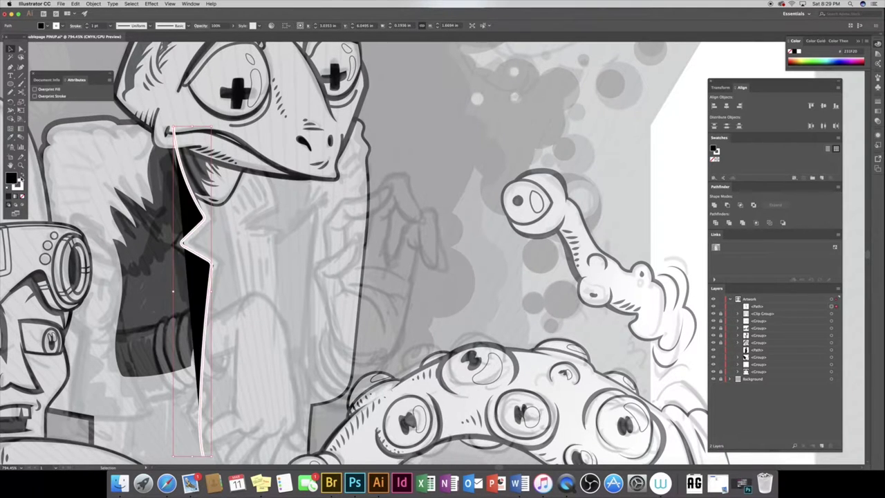
Remove the neck outline's fill, expand its stroke into a collar shape, and send it backward
{"action": "left_click", "coordinate": [22, 197]}
{"action": "left_click", "coordinate": [76, 26]}
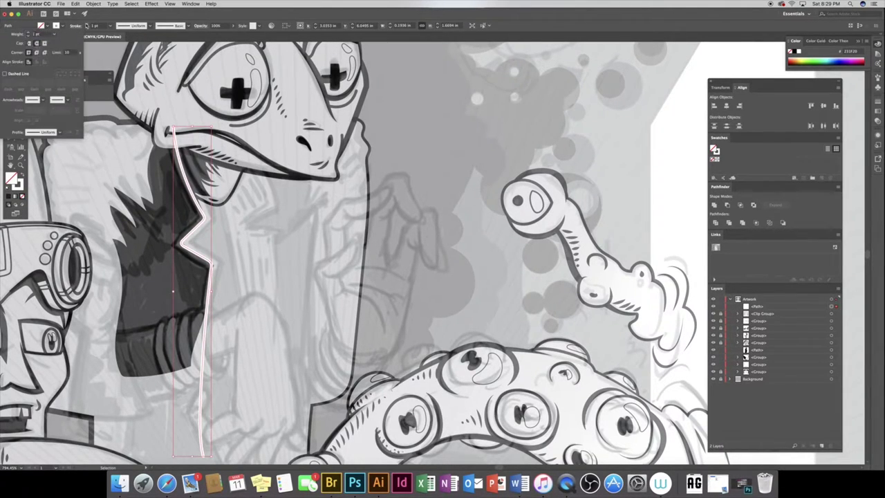
{"action": "left_click", "coordinate": [93, 4]}
{"action": "left_click", "coordinate": [101, 72]}
{"action": "left_click", "coordinate": [464, 282]}
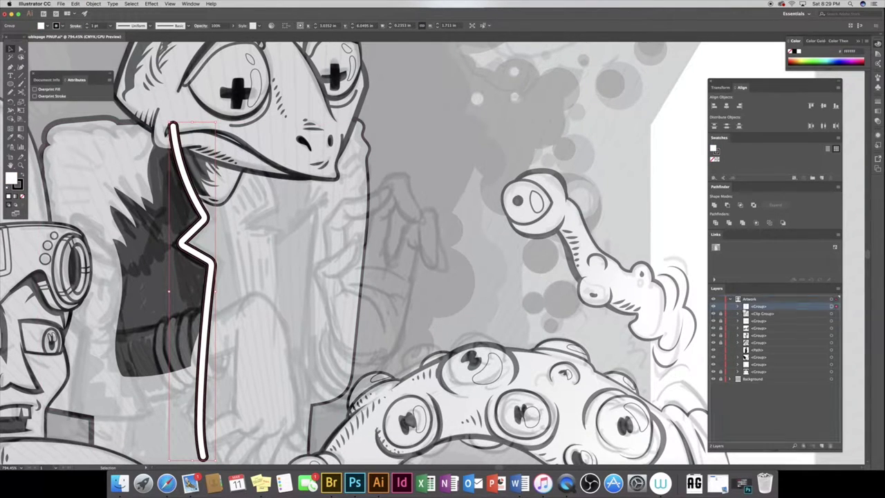
{"action": "left_click_drag", "start_coordinate": [747, 348], "coordinate": [747, 346]}
{"action": "left_click", "coordinate": [21, 49]}
{"action": "key", "text": "super+shift+a"}
Paint a test white brush stroke, then delete the stray extra path from the body group
{"action": "key", "text": "b"}
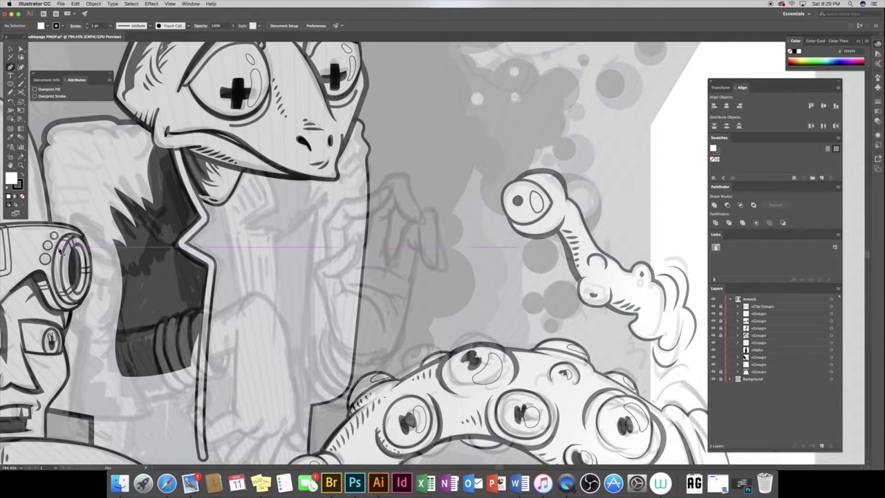
{"action": "mouse_move", "coordinate": [34, 252]}
{"action": "left_mouse_down"}
{"action": "mouse_move", "coordinate": [110, 170]}
{"action": "mouse_move", "coordinate": [38, 221]}
{"action": "left_mouse_up"}
{"action": "key", "text": "v"}
{"action": "left_click", "coordinate": [69, 114]}
{"action": "left_click", "coordinate": [117, 170]}
{"action": "left_click", "coordinate": [737, 372]}
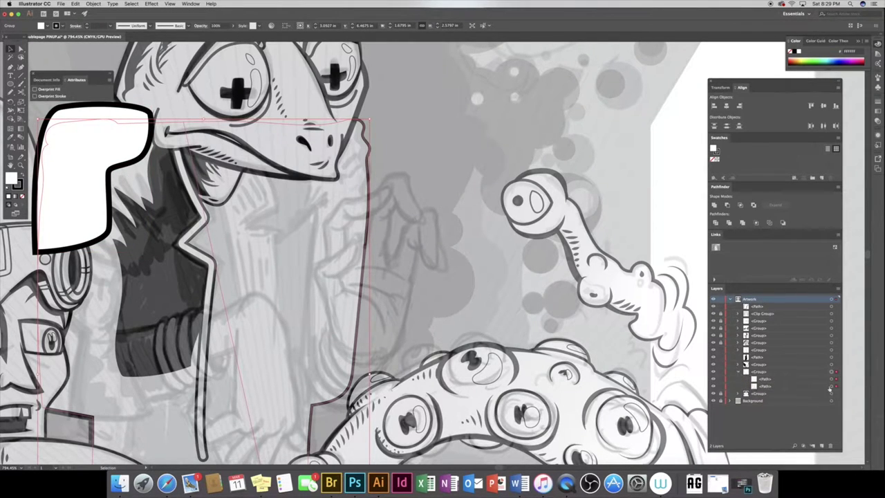
{"action": "left_click_drag", "start_coordinate": [830, 389], "coordinate": [763, 370]}
{"action": "key", "text": "Delete"}
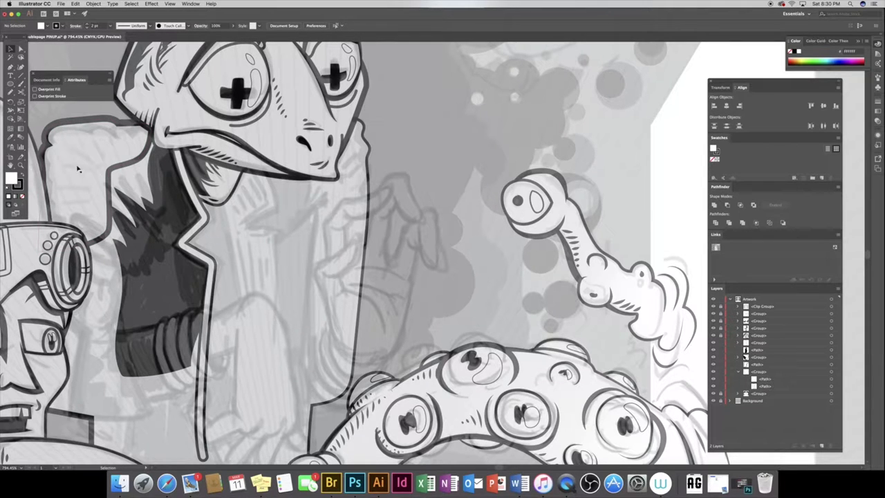
{"action": "key", "text": "ctrl+minus"}
{"action": "left_click", "coordinate": [11, 91]}
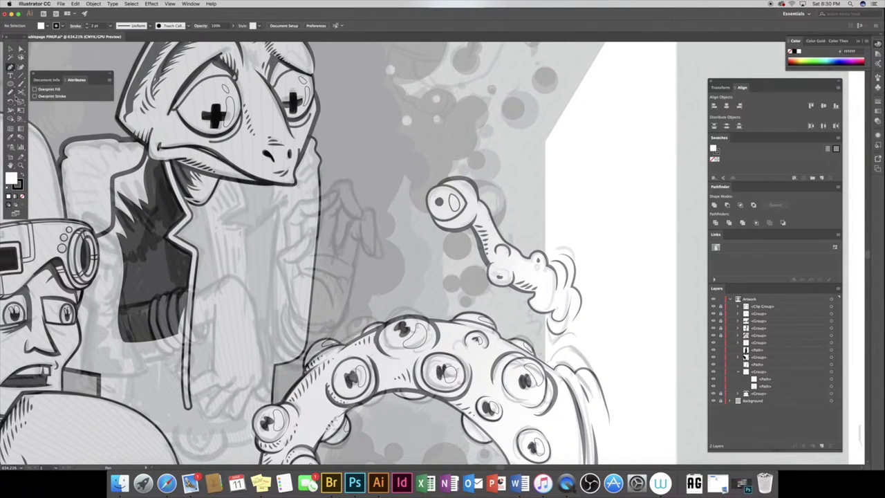
Pencil a black-filled shirt shape down the jacket and send it behind the line art
{"action": "left_click_drag", "start_coordinate": [206, 192], "coordinate": [224, 398]}
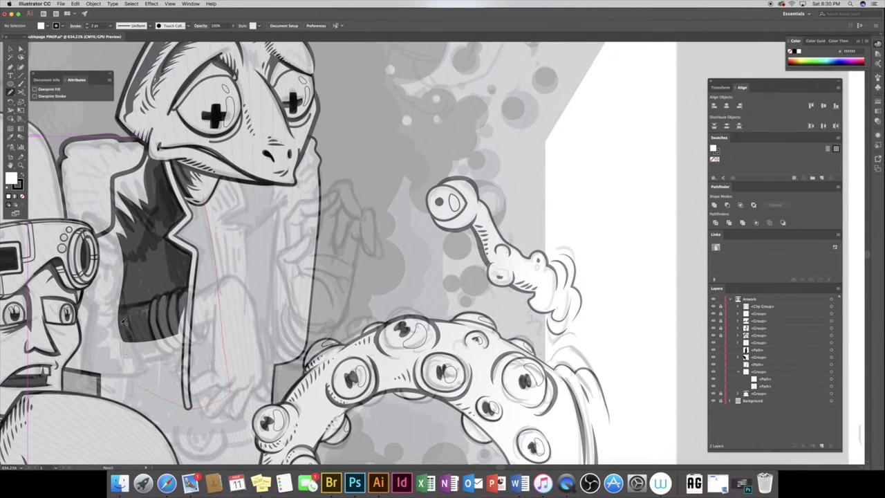
{"action": "left_click_drag", "start_coordinate": [149, 389], "coordinate": [186, 191]}
{"action": "key", "text": "shift+x"}
{"action": "key", "text": "ctrl+bracketleft"}
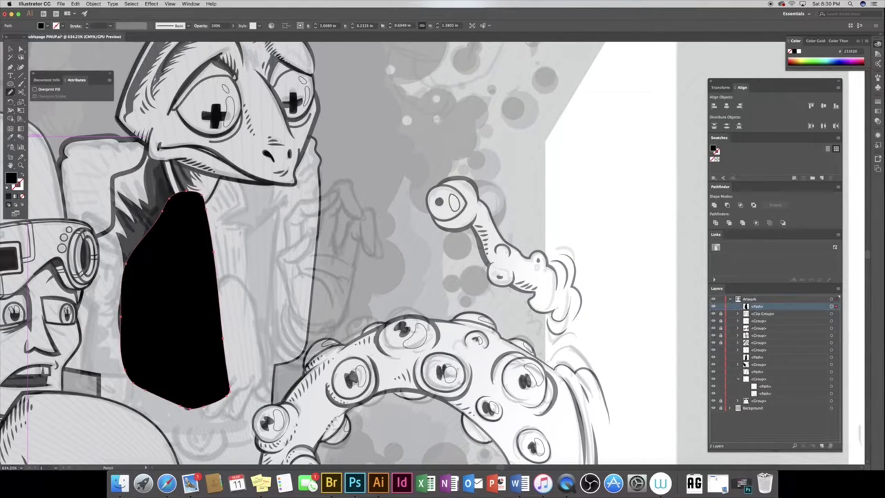
{"action": "left_click", "coordinate": [20, 49]}
{"action": "left_click", "coordinate": [61, 118]}
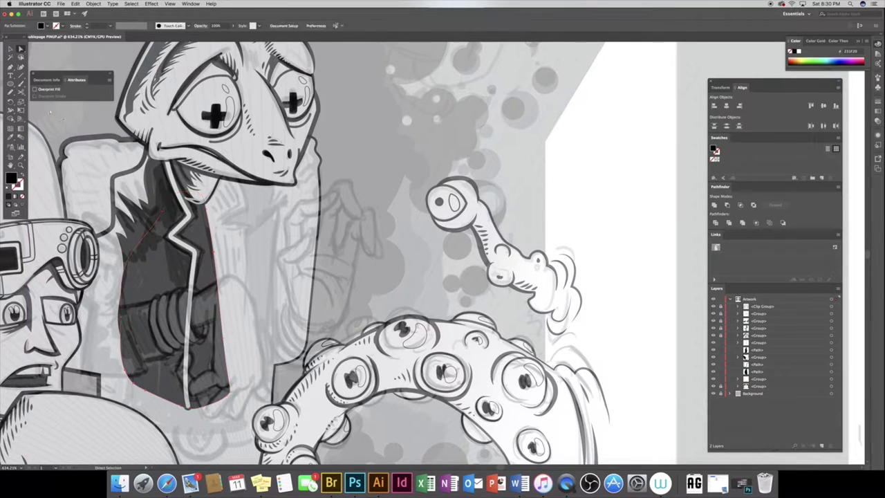
{"action": "left_click", "coordinate": [11, 91]}
Pencil a lapel shape with default white fill and black stroke, sent behind the linework
{"action": "left_click_drag", "start_coordinate": [240, 388], "coordinate": [249, 233]}
{"action": "left_click_drag", "start_coordinate": [241, 178], "coordinate": [195, 170]}
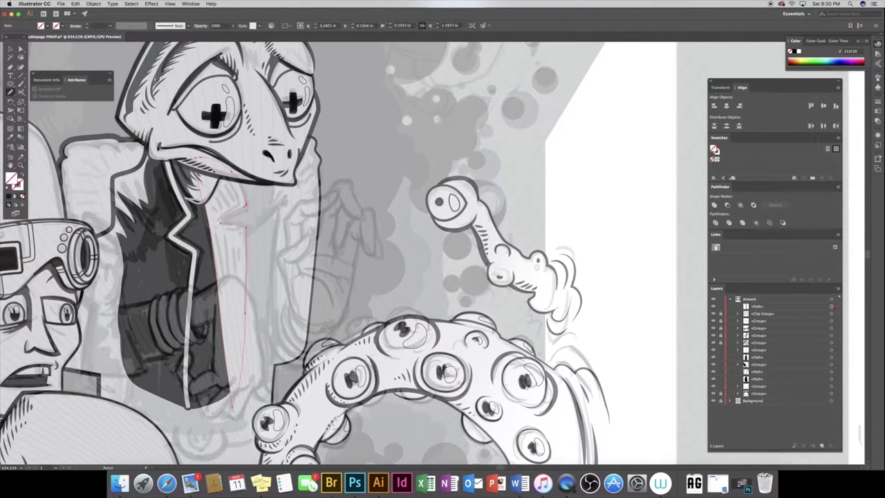
{"action": "key", "text": "d"}
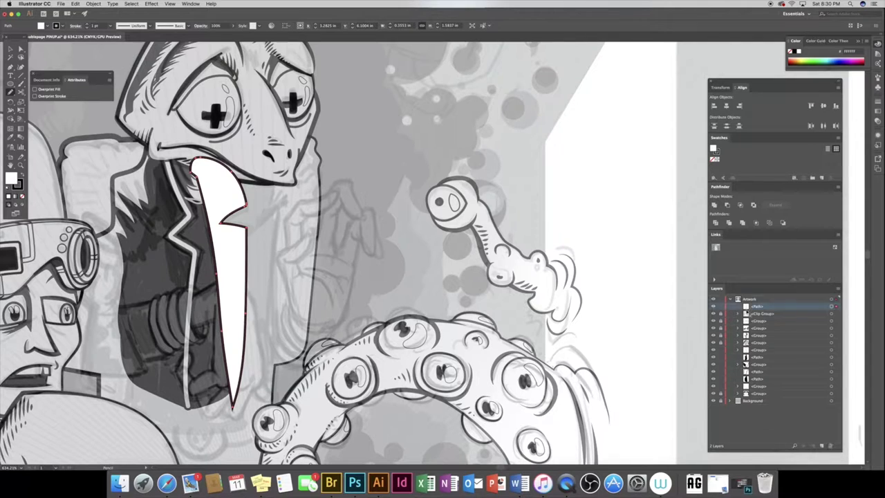
{"action": "key", "text": "ctrl+bracketleft"}
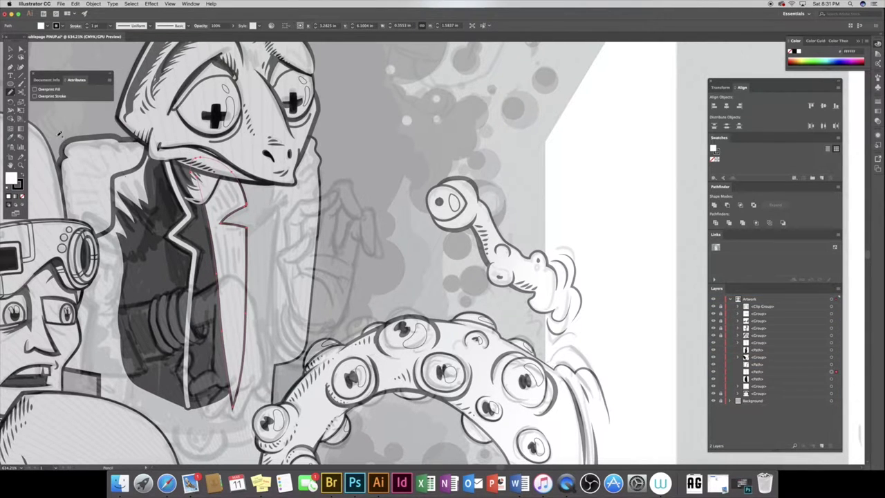
{"action": "key", "text": "ctrl+shift+a"}
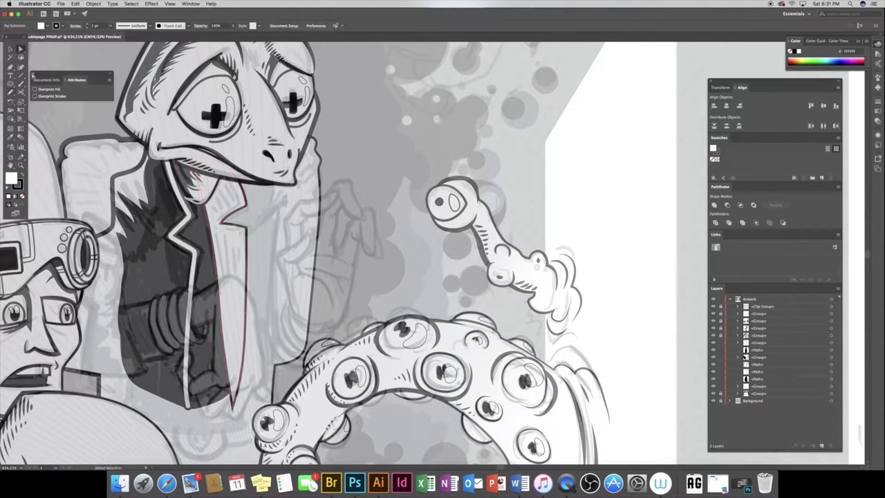
Pencil a dark shirt shape right of the lapel and lower it in the stacking order
{"action": "left_click_drag", "start_coordinate": [216, 197], "coordinate": [235, 380]}
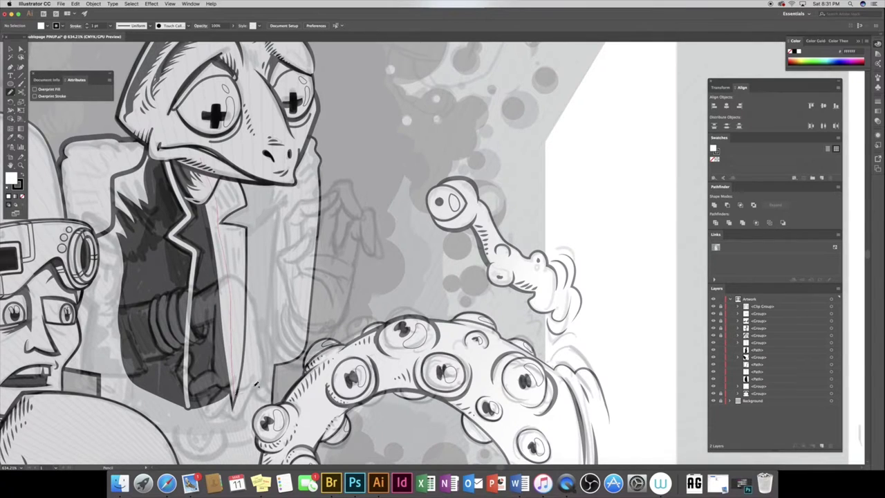
{"action": "left_click_drag", "start_coordinate": [274, 327], "coordinate": [202, 155]}
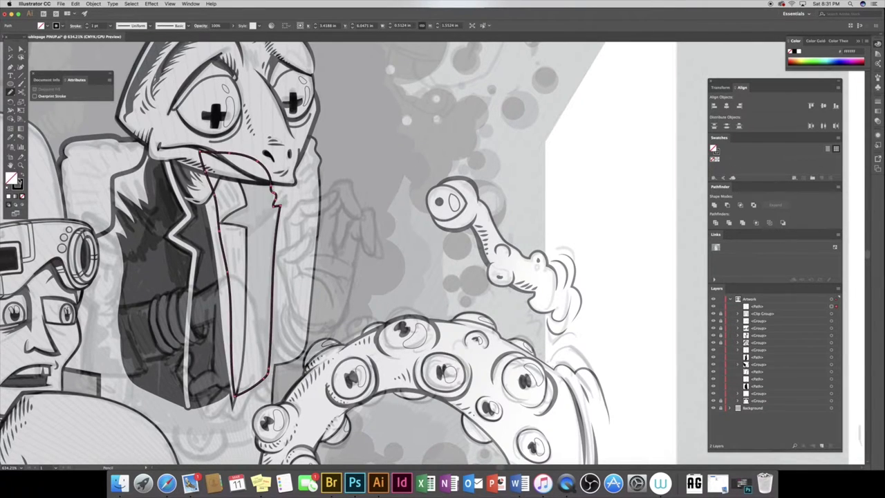
{"action": "left_click_drag", "start_coordinate": [757, 305], "coordinate": [732, 372]}
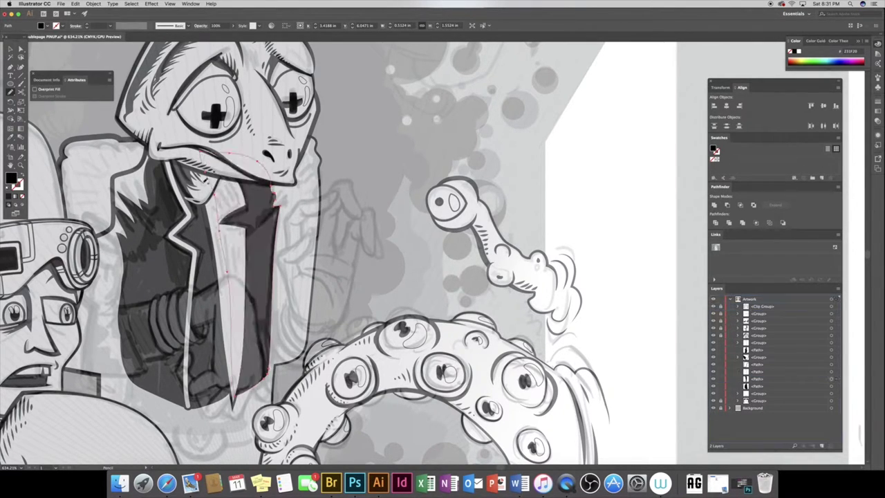
{"action": "key", "text": "ctrl+shift+a"}
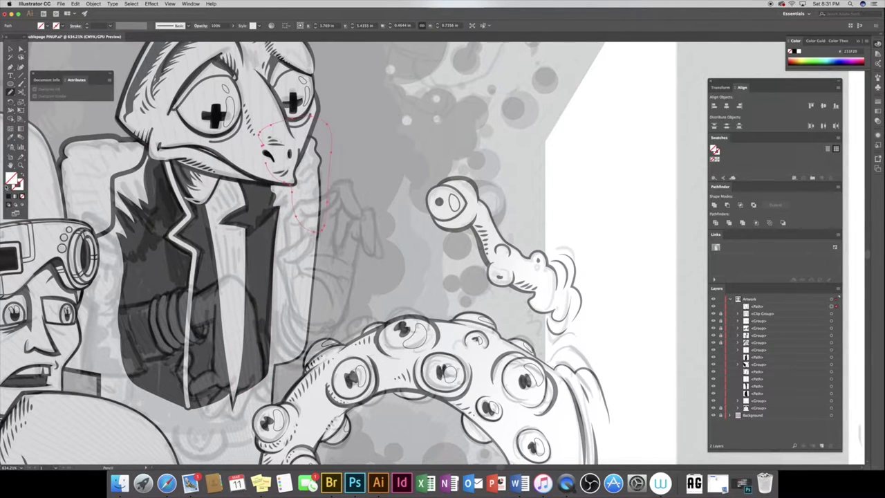
Give the jaw shape white fill, tuck it behind the head group, and draw the inner lapel line
{"action": "key", "text": "ctrl+f"}
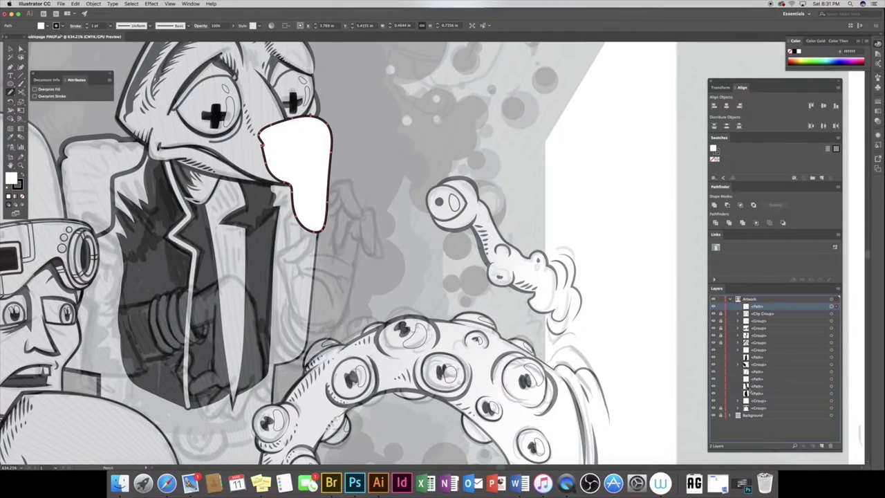
{"action": "left_click_drag", "start_coordinate": [756, 306], "coordinate": [760, 406]}
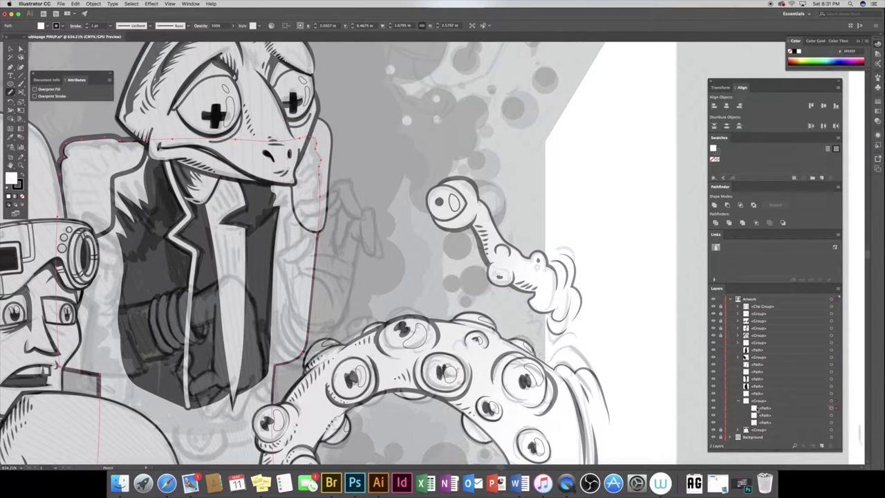
{"action": "left_click_drag", "start_coordinate": [828, 407], "coordinate": [830, 408]}
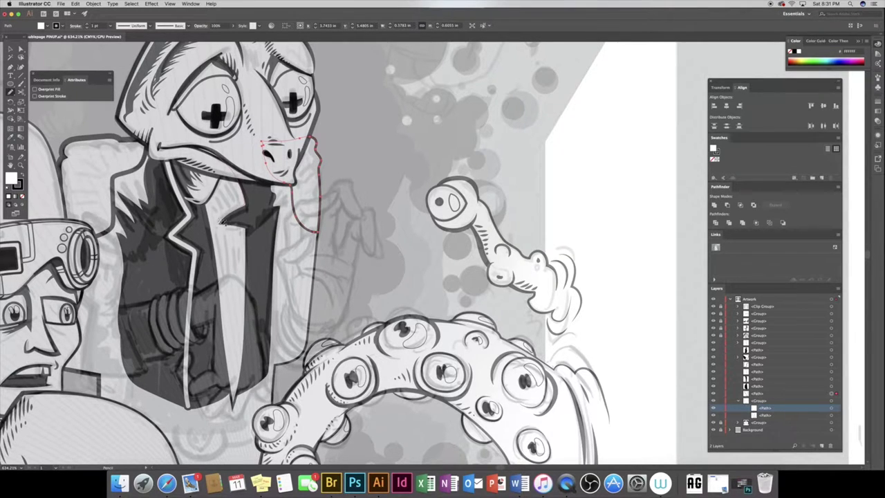
{"action": "left_click_drag", "start_coordinate": [249, 225], "coordinate": [240, 370]}
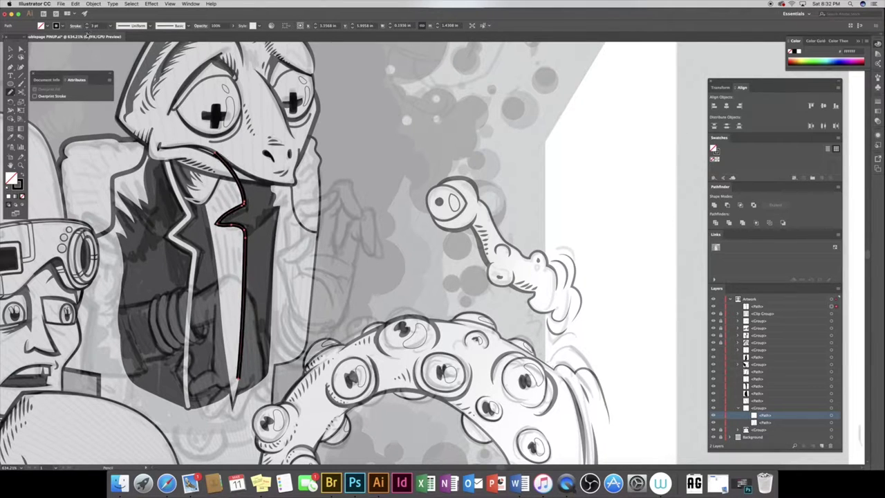
Outline the inner lapel stroke, align its stroke outside, and reorder it behind the artwork in Layers
{"action": "left_click", "coordinate": [94, 4]}
{"action": "mouse_move", "coordinate": [99, 127]}
{"action": "left_click", "coordinate": [183, 157]}
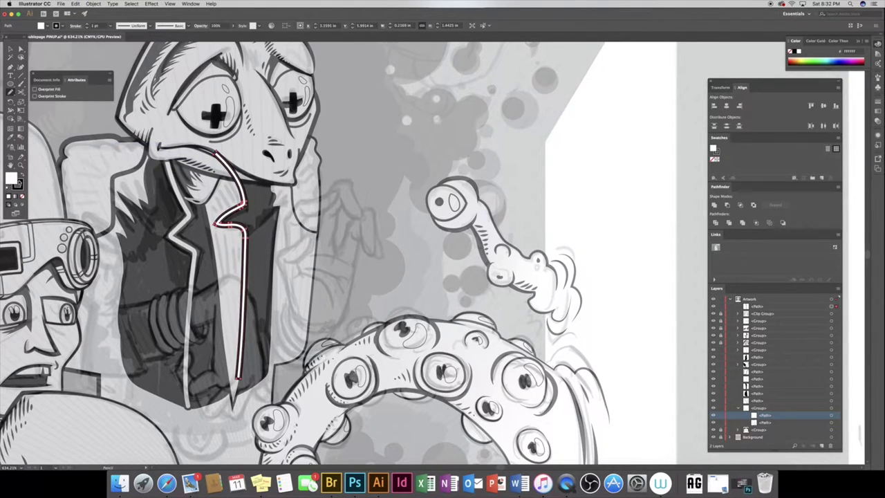
{"action": "left_click", "coordinate": [75, 25]}
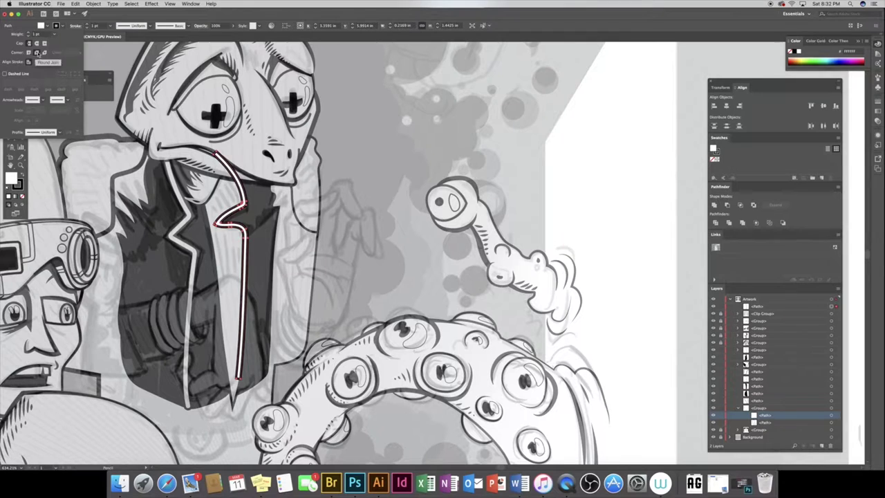
{"action": "left_click", "coordinate": [44, 62]}
{"action": "key", "text": "Escape"}
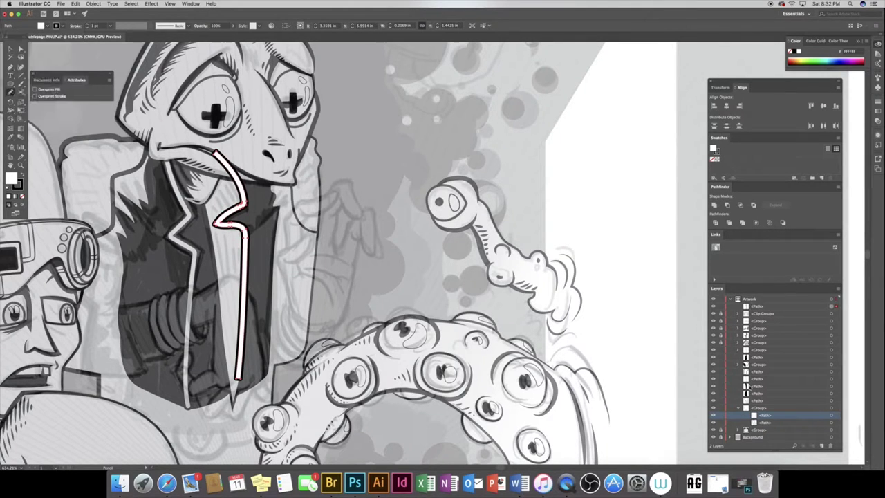
{"action": "left_click_drag", "start_coordinate": [761, 415], "coordinate": [752, 385]}
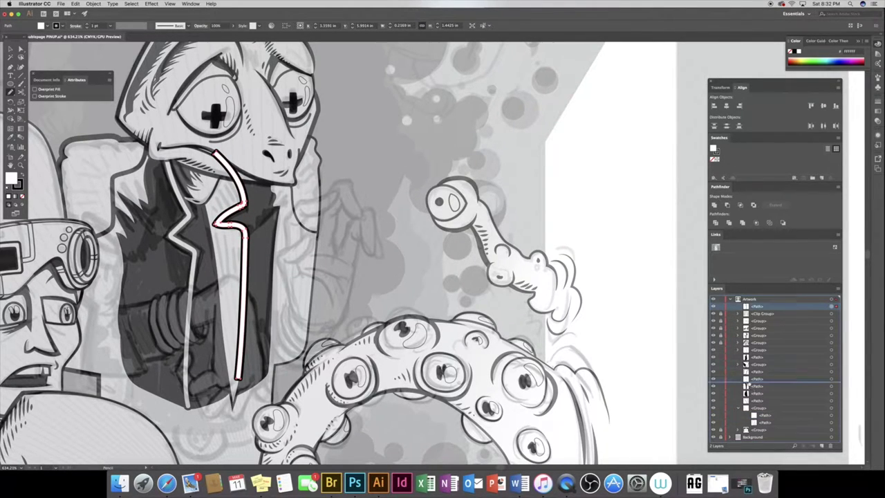
{"action": "left_click_drag", "start_coordinate": [749, 380], "coordinate": [752, 371]}
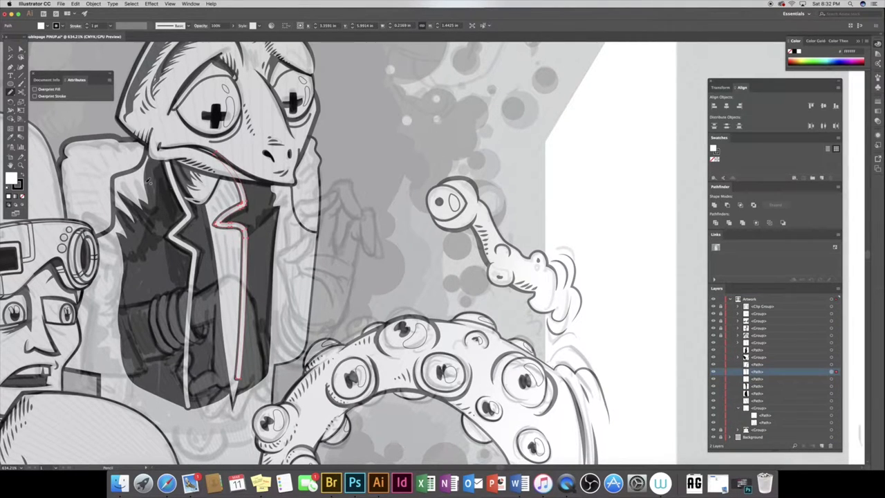
{"action": "left_click", "coordinate": [220, 220]}
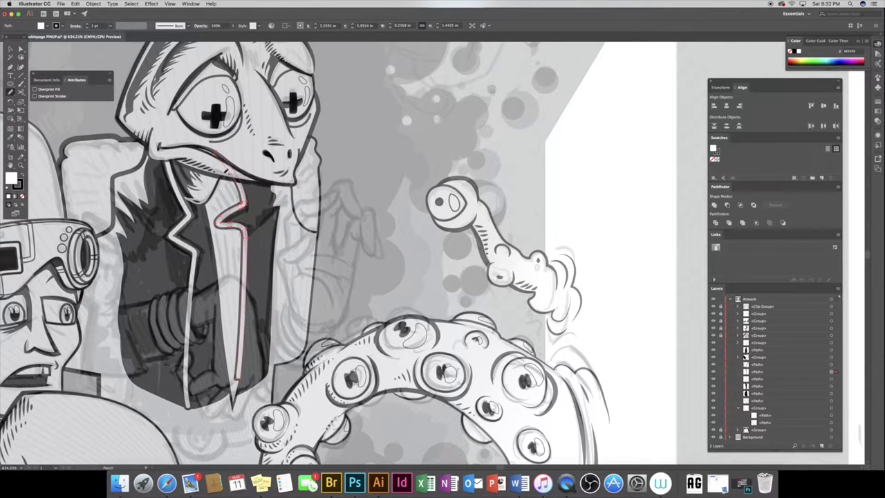
Draw a black zigzag shadow under the chin and send it behind the line art
{"action": "left_click_drag", "start_coordinate": [231, 179], "coordinate": [220, 169]}
{"action": "key", "text": "shift+x"}
{"action": "left_click_drag", "start_coordinate": [749, 306], "coordinate": [749, 364]}
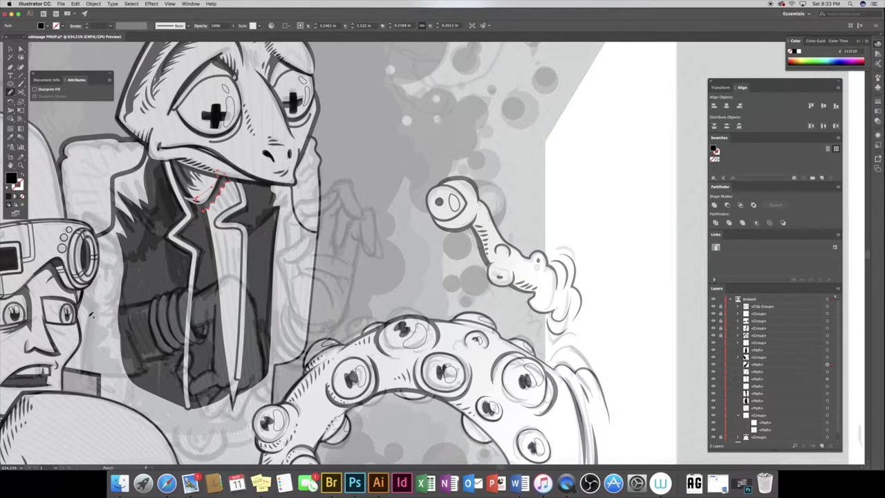
Pencil a shape along the jacket's left edge with white fill and a 2 pt tapered black outline
{"action": "left_click_drag", "start_coordinate": [59, 311], "coordinate": [55, 367]}
{"action": "left_click_drag", "start_coordinate": [147, 367], "coordinate": [184, 346]}
{"action": "mouse_move", "coordinate": [164, 298]}
{"action": "left_mouse_down"}
{"action": "mouse_move", "coordinate": [125, 303]}
{"action": "mouse_move", "coordinate": [123, 230]}
{"action": "left_mouse_up"}
{"action": "left_click", "coordinate": [7, 193]}
{"action": "left_click", "coordinate": [88, 26]}
{"action": "left_click", "coordinate": [141, 26]}
{"action": "left_click", "coordinate": [128, 52]}
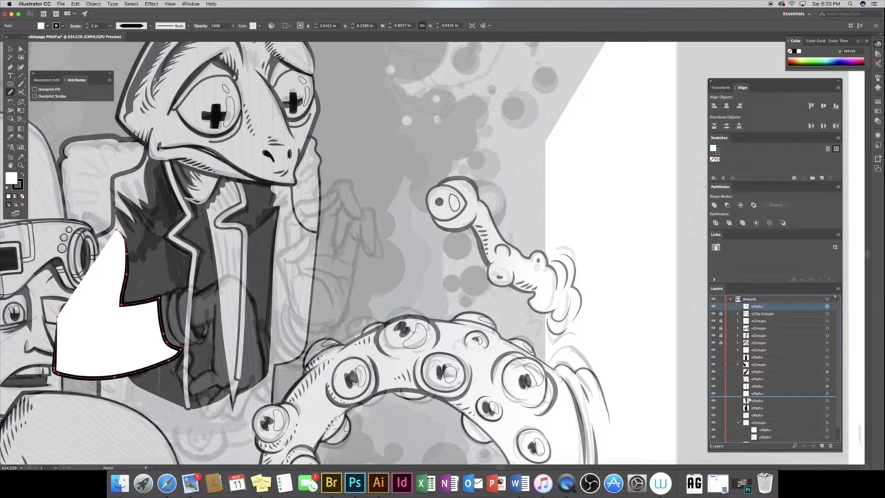
Restack the white shape in Layers and outline the raised hand's palm beside the jacket
{"action": "left_click_drag", "start_coordinate": [756, 391], "coordinate": [756, 383]}
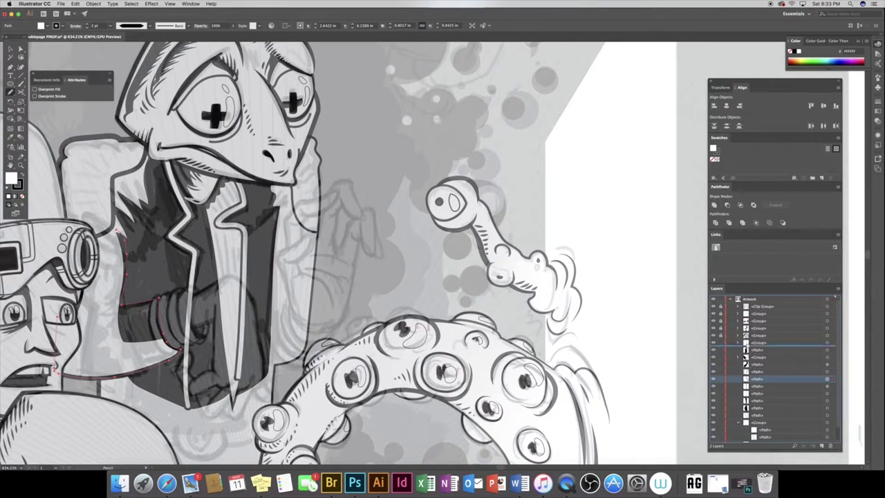
{"action": "left_click_drag", "start_coordinate": [751, 379], "coordinate": [756, 343]}
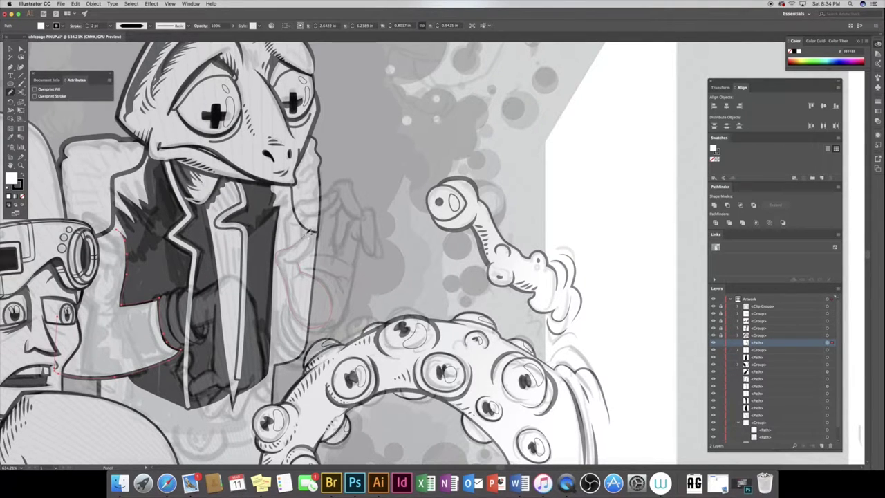
{"action": "left_click_drag", "start_coordinate": [315, 240], "coordinate": [276, 253]}
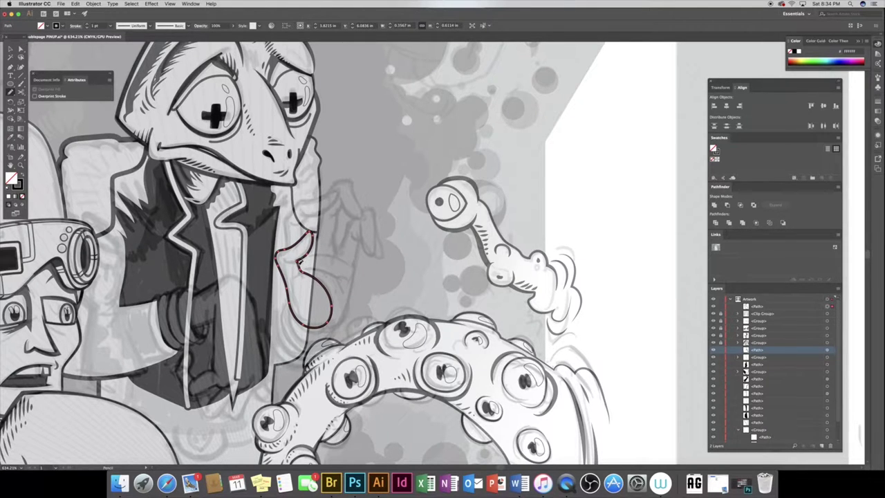
Fill the palm white and pencil the lower hand with fingers over the jacket
{"action": "key", "text": "d"}
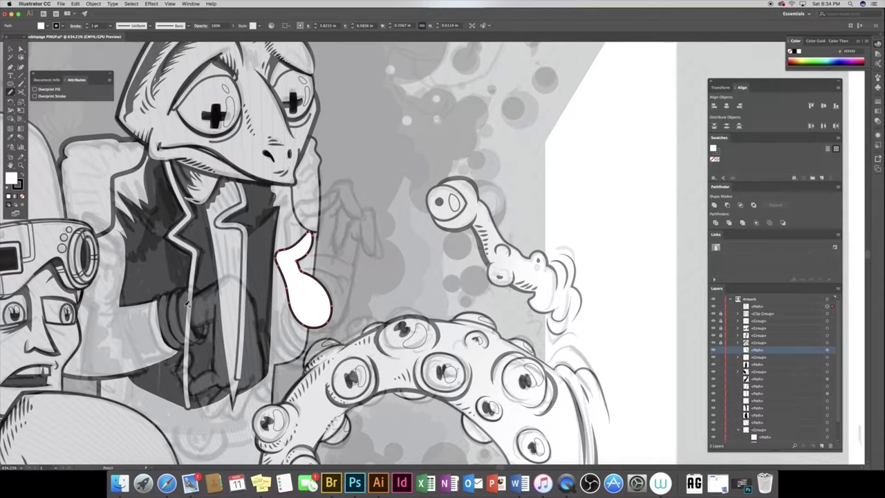
{"action": "mouse_move", "coordinate": [179, 307]}
{"action": "left_mouse_down"}
{"action": "mouse_move", "coordinate": [216, 368]}
{"action": "mouse_move", "coordinate": [225, 409]}
{"action": "mouse_move", "coordinate": [233, 398]}
{"action": "left_mouse_up"}
{"action": "left_click_drag", "start_coordinate": [211, 285], "coordinate": [181, 303]}
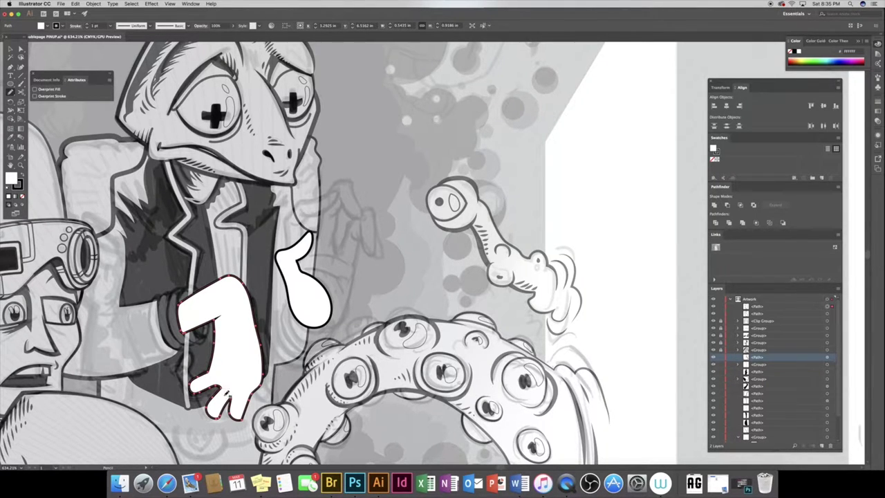
{"action": "left_click_drag", "start_coordinate": [256, 385], "coordinate": [263, 328]}
Extend the raised hand's edge, add a white finger above the palm and a thumb line
{"action": "left_click_drag", "start_coordinate": [297, 287], "coordinate": [311, 240]}
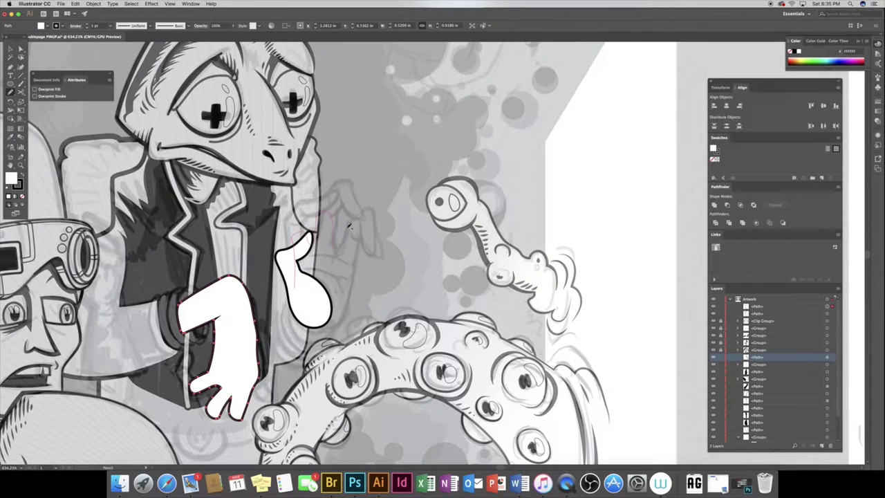
{"action": "left_click_drag", "start_coordinate": [298, 242], "coordinate": [357, 242]}
{"action": "left_click_drag", "start_coordinate": [300, 236], "coordinate": [307, 322]}
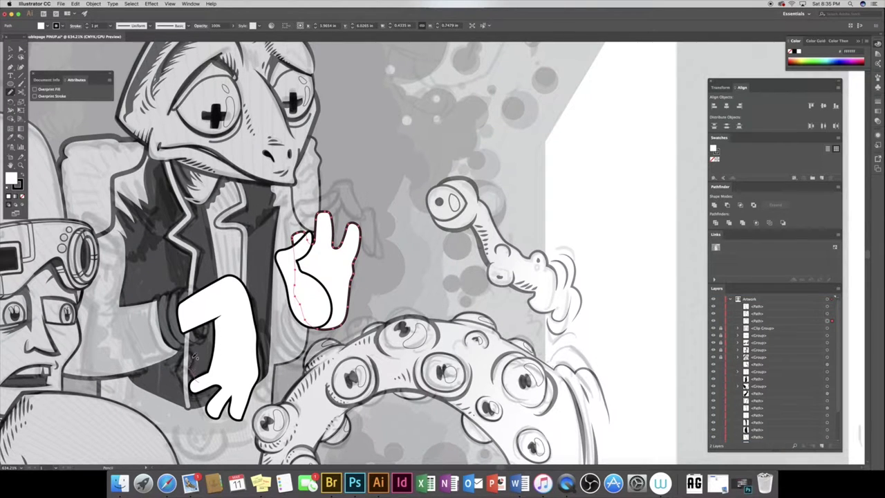
Draw white-filled fingertips on the lower and raised hands, moving one down the stack
{"action": "left_click_drag", "start_coordinate": [199, 390], "coordinate": [185, 352]}
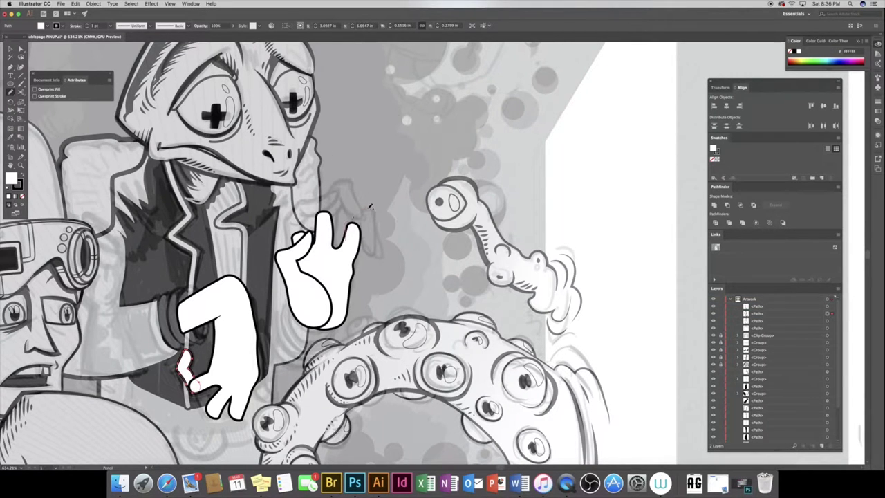
{"action": "left_click_drag", "start_coordinate": [363, 232], "coordinate": [347, 233]}
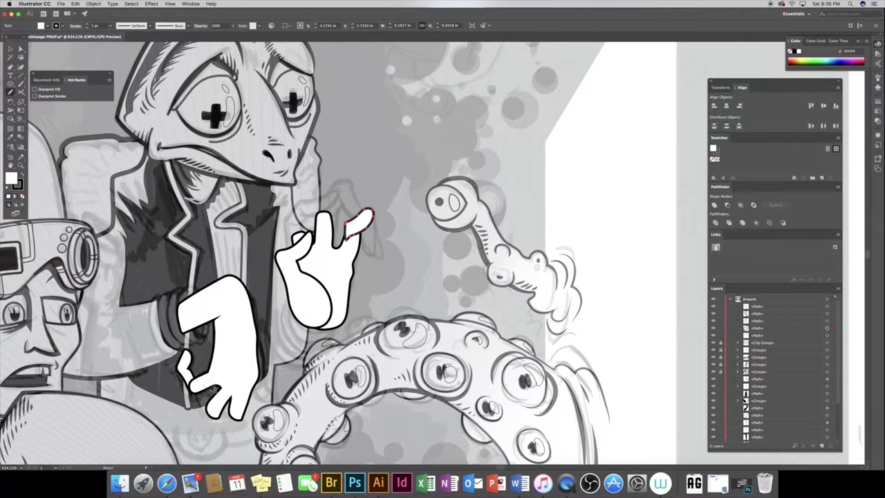
{"action": "left_click_drag", "start_coordinate": [213, 415], "coordinate": [199, 382]}
{"action": "key", "text": "d"}
{"action": "left_click_drag", "start_coordinate": [246, 412], "coordinate": [234, 397]}
{"action": "key", "text": "d"}
{"action": "left_click_drag", "start_coordinate": [743, 335], "coordinate": [744, 343]}
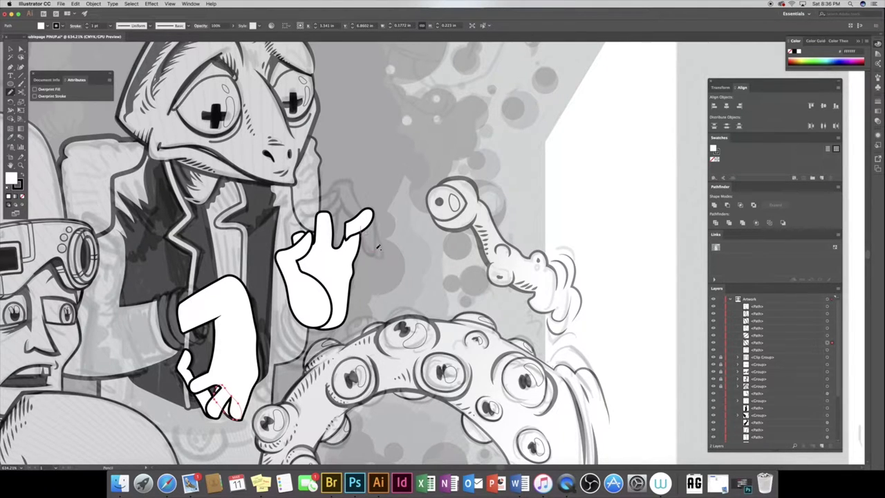
Outline the raised fingertip, set the lower hand's right edge behind its fill, and add a finger
{"action": "left_click_drag", "start_coordinate": [377, 214], "coordinate": [368, 216]}
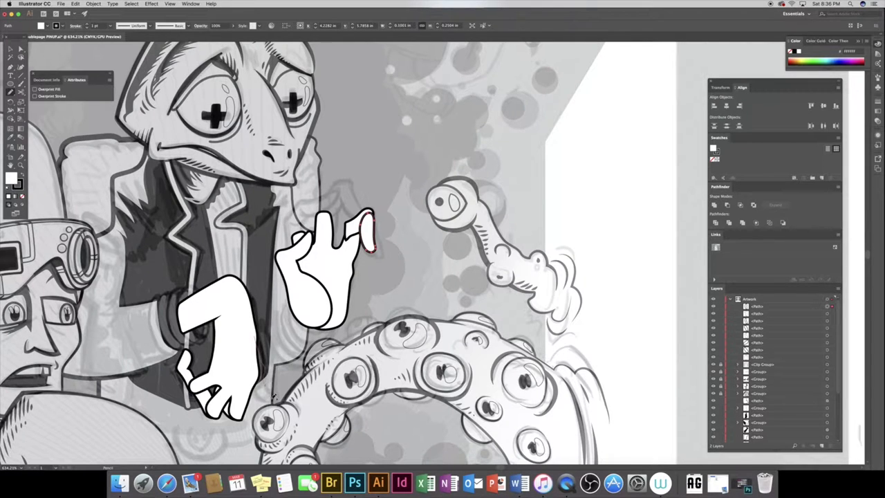
{"action": "left_click_drag", "start_coordinate": [247, 341], "coordinate": [266, 403]}
{"action": "key", "text": "ctrl+bracketleft"}
{"action": "key", "text": "ctrl+bracketleft"}
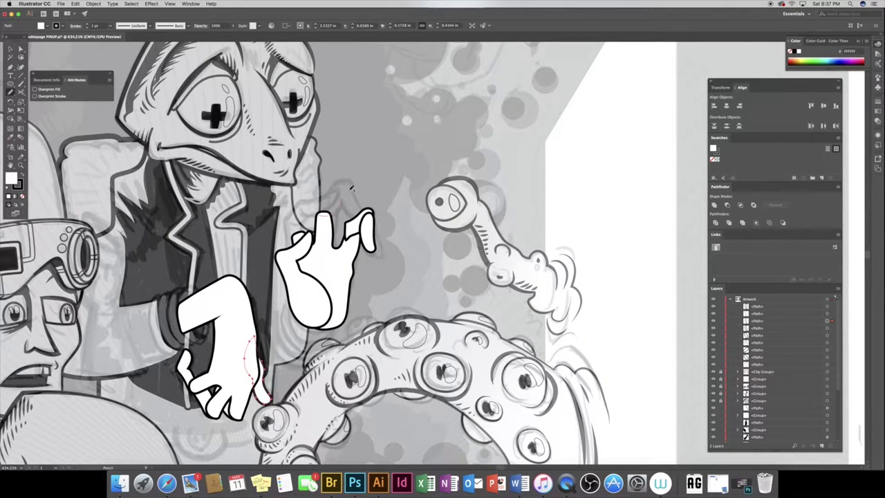
{"action": "mouse_move", "coordinate": [345, 186]}
{"action": "left_mouse_down"}
{"action": "mouse_move", "coordinate": [323, 206]}
{"action": "mouse_move", "coordinate": [322, 234]}
{"action": "left_mouse_up"}
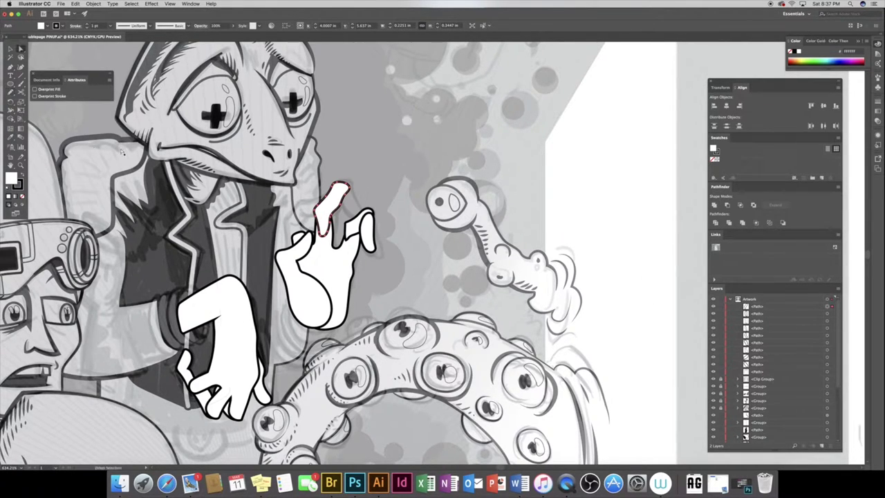
Round off the lower hand's thumb and draw a white thumb on the raised hand
{"action": "left_click", "coordinate": [224, 292]}
{"action": "left_click_drag", "start_coordinate": [206, 346], "coordinate": [228, 277]}
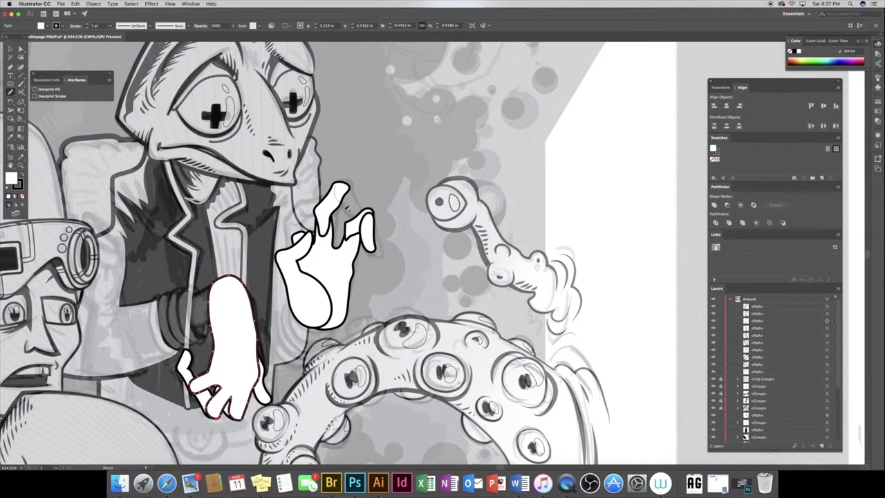
{"action": "left_click", "coordinate": [340, 189]}
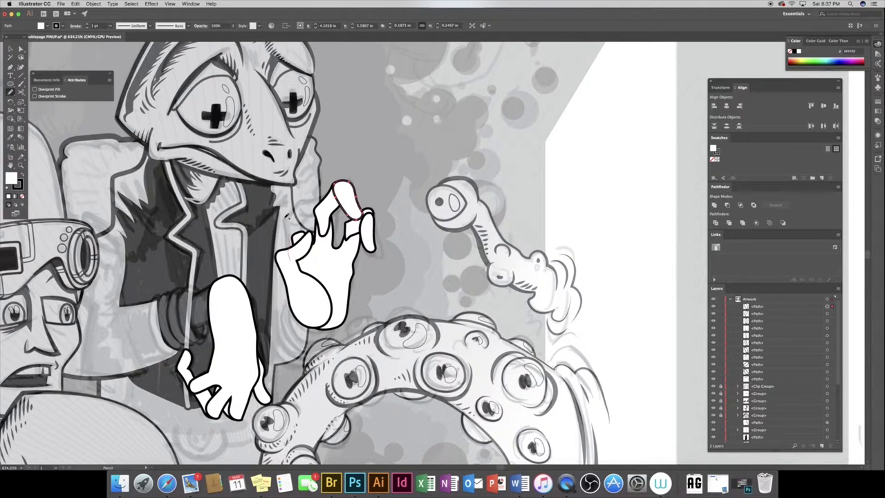
{"action": "left_click_drag", "start_coordinate": [305, 202], "coordinate": [300, 265]}
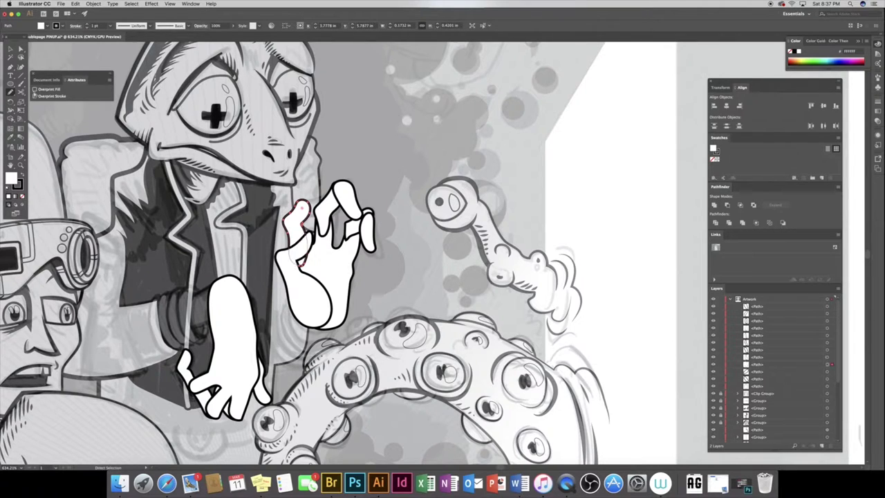
{"action": "key", "text": "super+shift+a"}
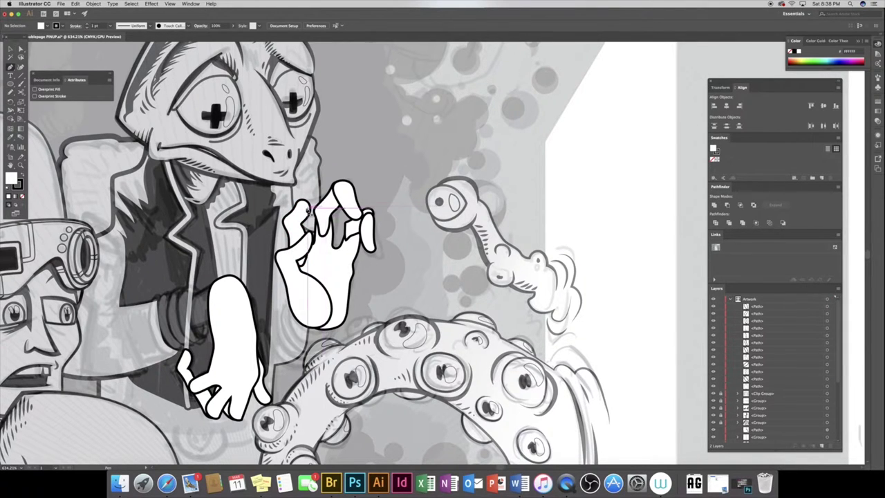
Merge several raised-hand paths and delete the stray oval at the hand's top
{"action": "mouse_move", "coordinate": [302, 206]}
{"action": "left_mouse_down"}
{"action": "mouse_move", "coordinate": [332, 210]}
{"action": "mouse_move", "coordinate": [303, 208]}
{"action": "left_mouse_up"}
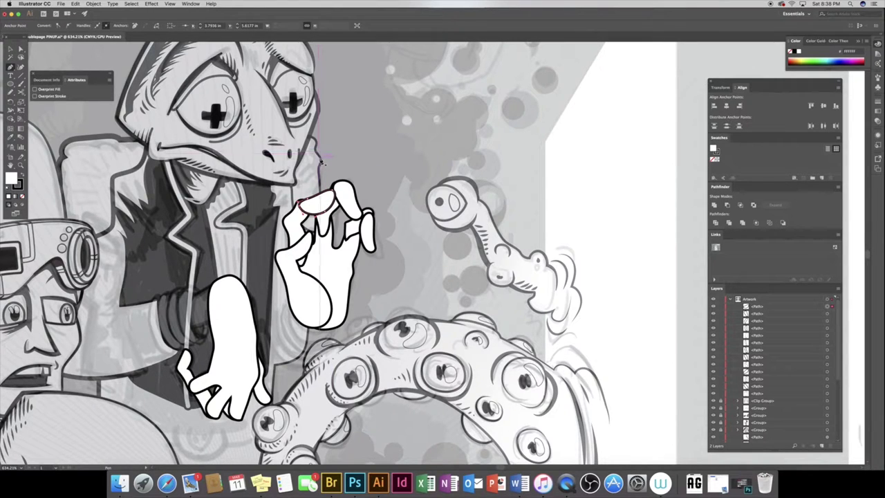
{"action": "left_click", "coordinate": [326, 238]}
{"action": "left_click_drag", "start_coordinate": [326, 239], "coordinate": [355, 230]}
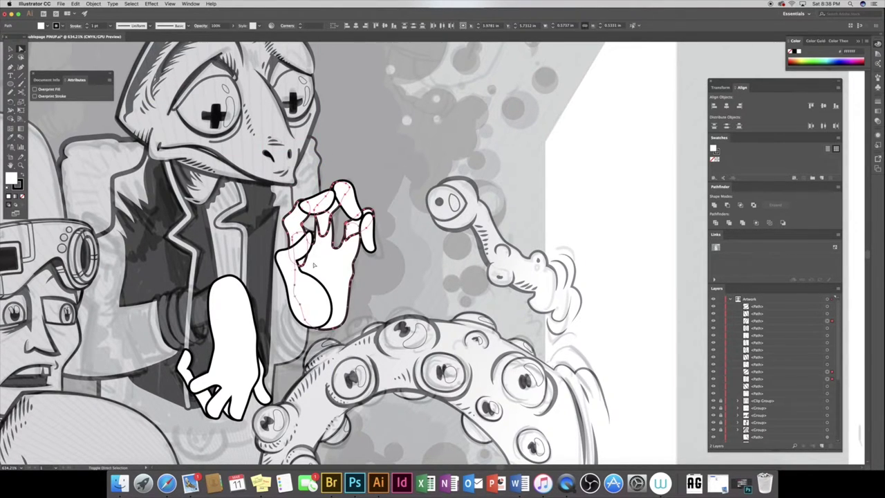
{"action": "left_click", "coordinate": [317, 201]}
{"action": "left_click", "coordinate": [84, 79]}
{"action": "left_click_drag", "start_coordinate": [338, 201], "coordinate": [329, 202]}
{"action": "key", "text": "Delete"}
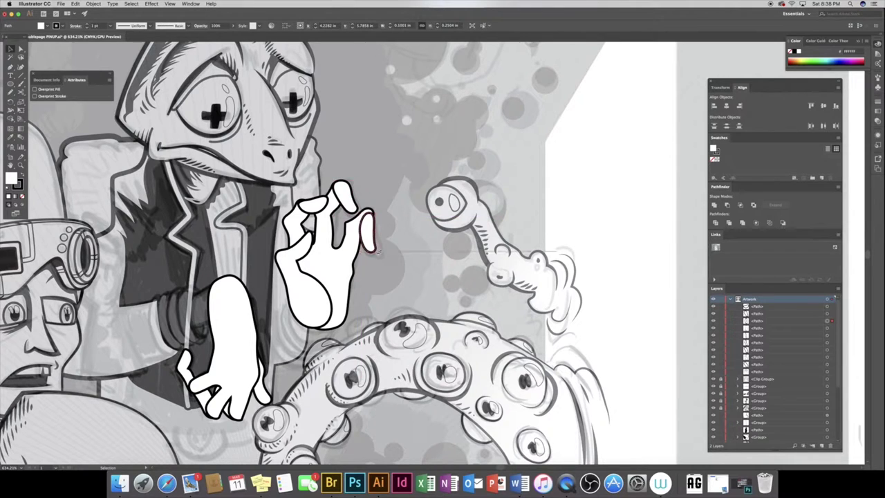
Lengthen the right finger, unite all hand pieces with Pathfinder, and sketch a fingertip line
{"action": "left_click_drag", "start_coordinate": [365, 235], "coordinate": [386, 239]}
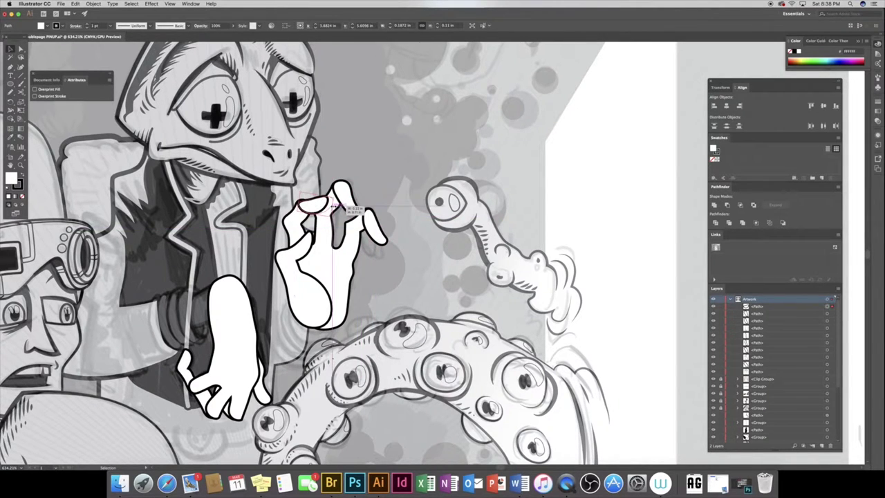
{"action": "left_click", "coordinate": [387, 174]}
{"action": "left_click_drag", "start_coordinate": [398, 172], "coordinate": [277, 332]}
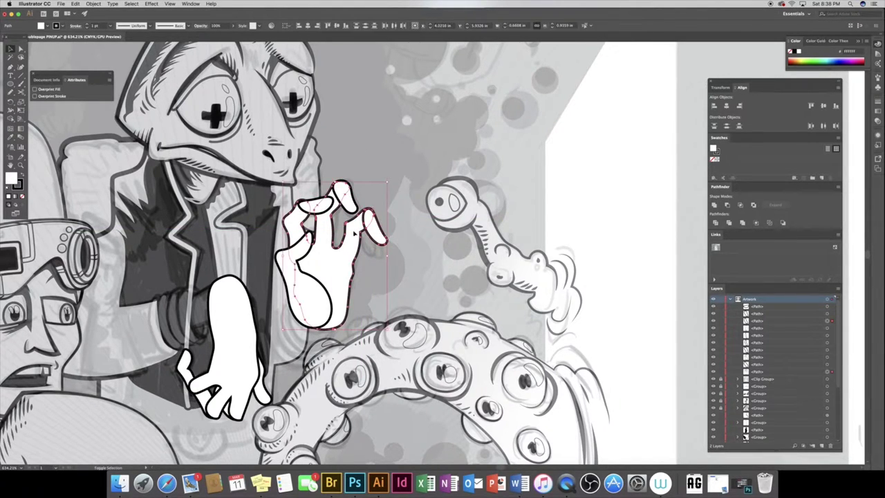
{"action": "left_click", "coordinate": [714, 205]}
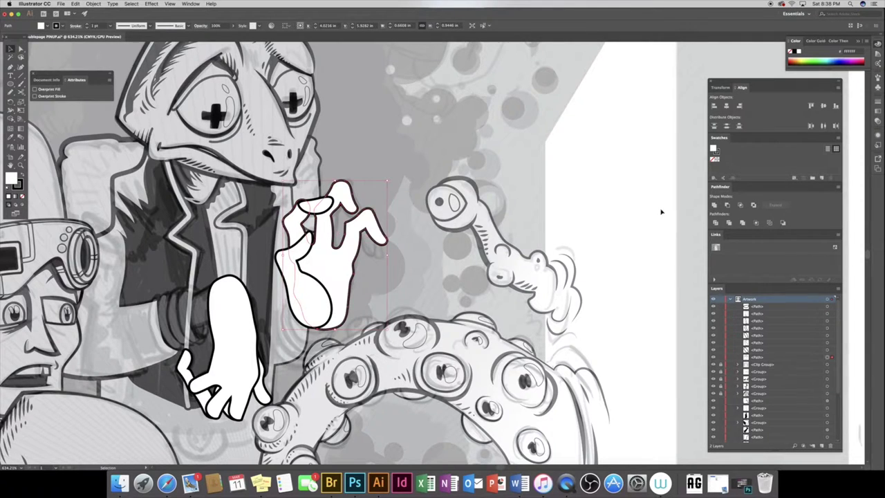
{"action": "left_click", "coordinate": [661, 212]}
{"action": "scroll", "coordinate": [661, 212], "scroll_direction": "down", "scroll_amount": 2}
{"action": "scroll", "coordinate": [661, 212], "scroll_direction": "left", "scroll_amount": 2}
{"action": "left_click_drag", "start_coordinate": [350, 141], "coordinate": [361, 156]}
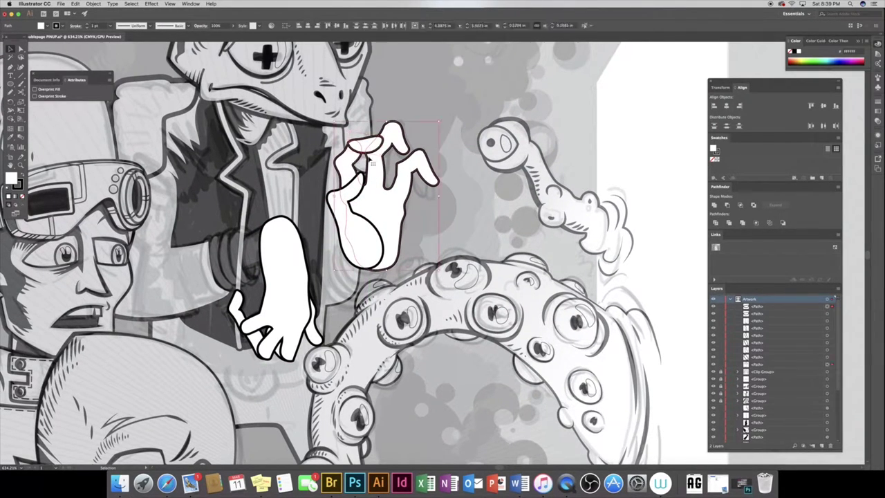
Combine hand and fingertip line with Ctrl+8, then cut that line free and taper it
{"action": "left_click", "coordinate": [360, 155], "text": "shift"}
{"action": "key", "text": "ctrl+8"}
{"action": "left_click", "coordinate": [639, 217]}
{"action": "key", "text": "c"}
{"action": "left_click", "coordinate": [361, 147]}
{"action": "left_click", "coordinate": [349, 151]}
{"action": "key", "text": "a"}
{"action": "left_click", "coordinate": [353, 166]}
{"action": "left_click", "coordinate": [360, 144]}
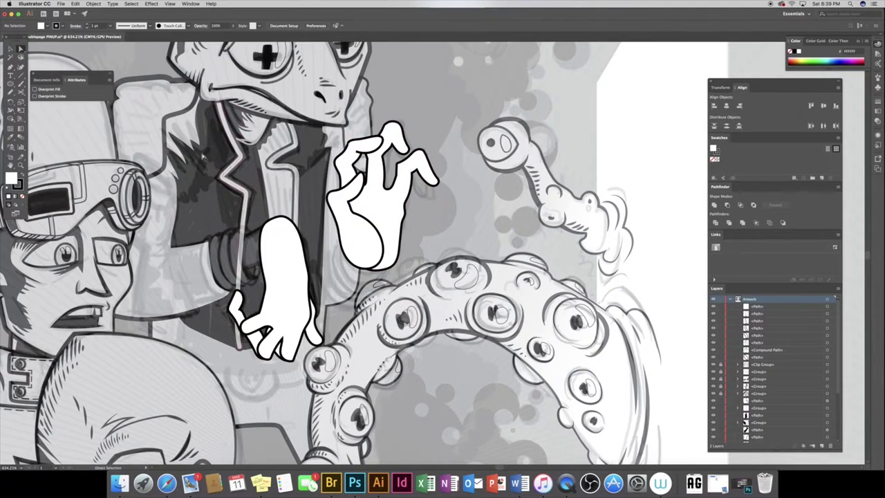
{"action": "left_click", "coordinate": [142, 25]}
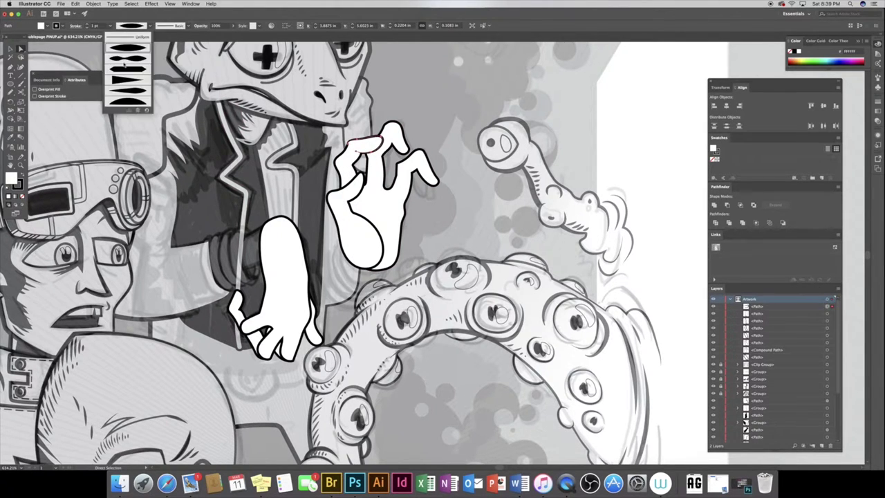
{"action": "left_click", "coordinate": [126, 47]}
{"action": "key", "text": "ctrl+shift+a"}
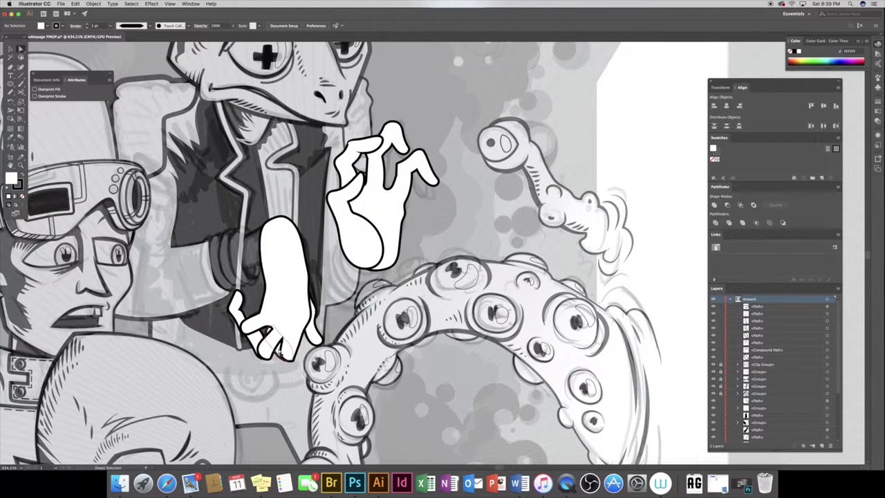
Zoom in on the raised hand and merge its inner line into one compound path
{"action": "key", "text": "z"}
{"action": "scroll", "coordinate": [323, 200], "scroll_direction": "up", "scroll_amount": 2}
{"action": "left_click", "coordinate": [432, 260]}
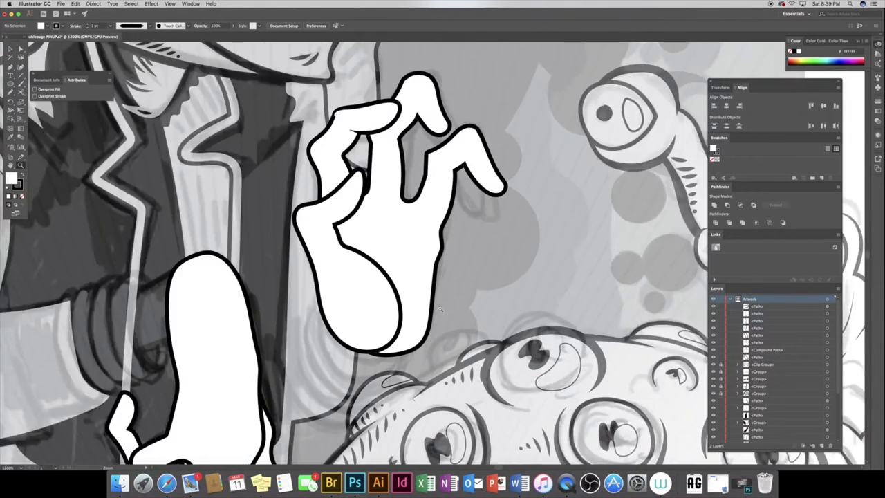
{"action": "left_click", "coordinate": [440, 309]}
{"action": "key", "text": "a"}
{"action": "left_click", "coordinate": [262, 259]}
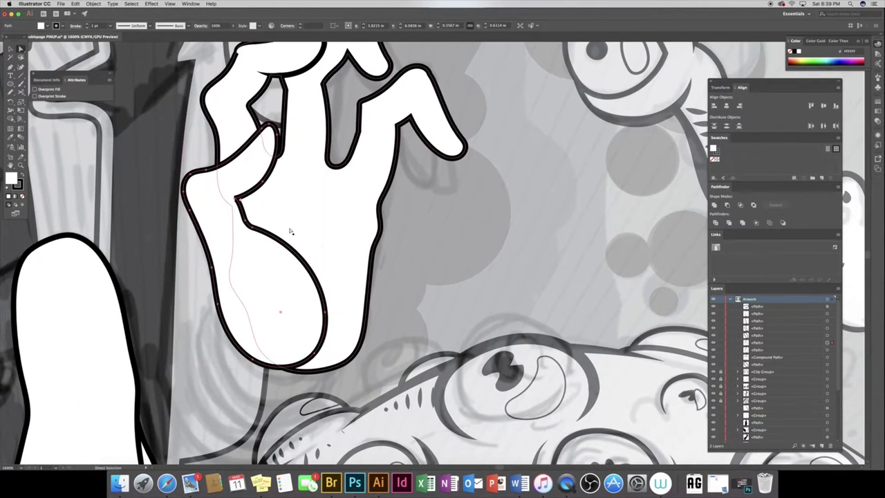
{"action": "left_click", "coordinate": [715, 205]}
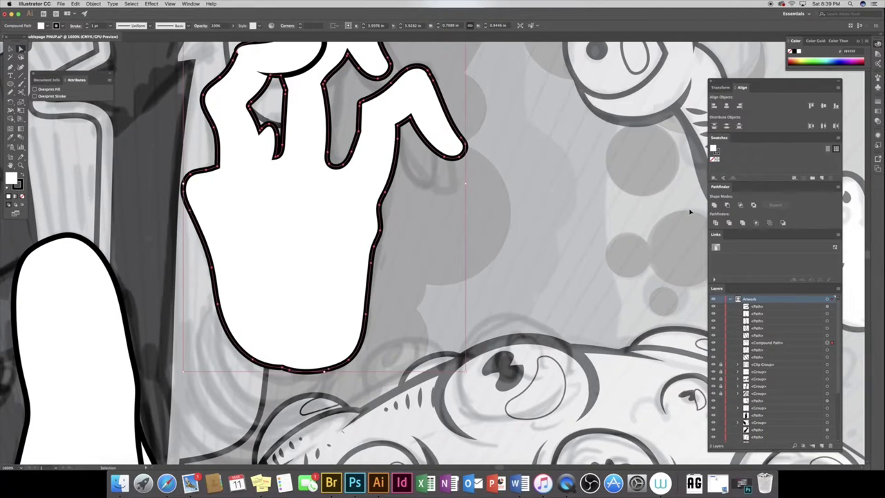
{"action": "left_click", "coordinate": [690, 211]}
{"action": "scroll", "coordinate": [690, 211], "scroll_direction": "up", "scroll_amount": 3}
Extend the fingertip line and draw tapered creases along the finger's inner edge and lower finger
{"action": "key", "text": "n"}
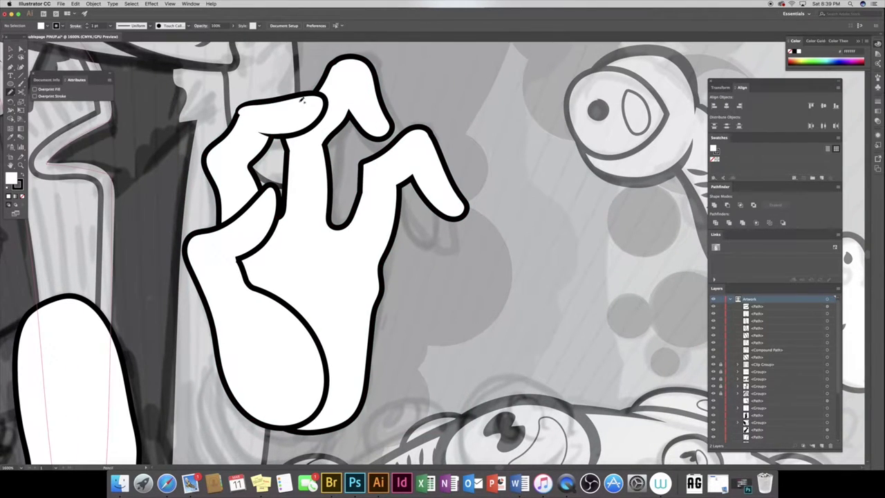
{"action": "mouse_move", "coordinate": [347, 103]}
{"action": "left_mouse_down"}
{"action": "mouse_move", "coordinate": [374, 137]}
{"action": "mouse_move", "coordinate": [339, 80]}
{"action": "left_mouse_up"}
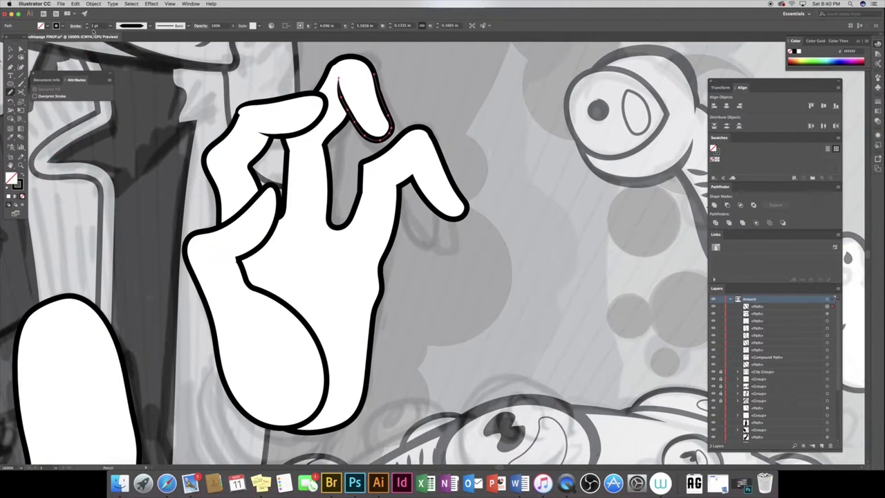
{"action": "left_click_drag", "start_coordinate": [408, 150], "coordinate": [462, 217]}
{"action": "key", "text": "d"}
{"action": "left_click", "coordinate": [131, 25]}
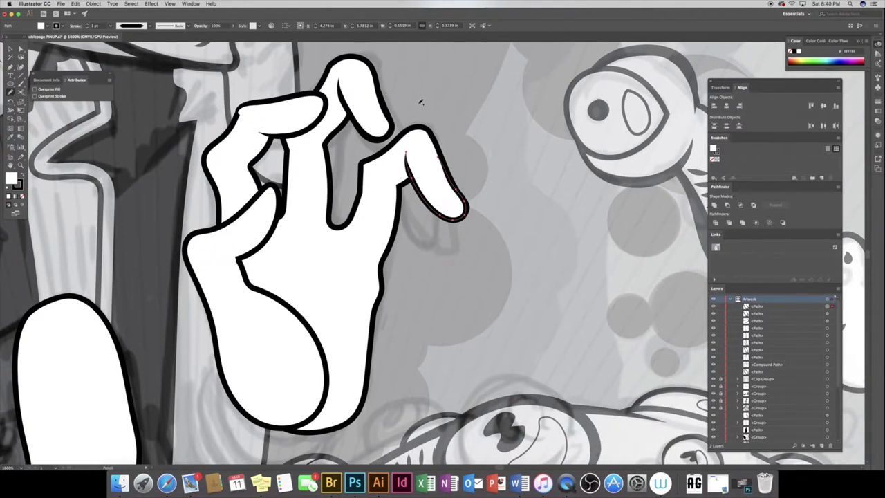
{"action": "left_click_drag", "start_coordinate": [255, 251], "coordinate": [277, 185]}
{"action": "left_click", "coordinate": [131, 26]}
{"action": "left_click", "coordinate": [122, 60]}
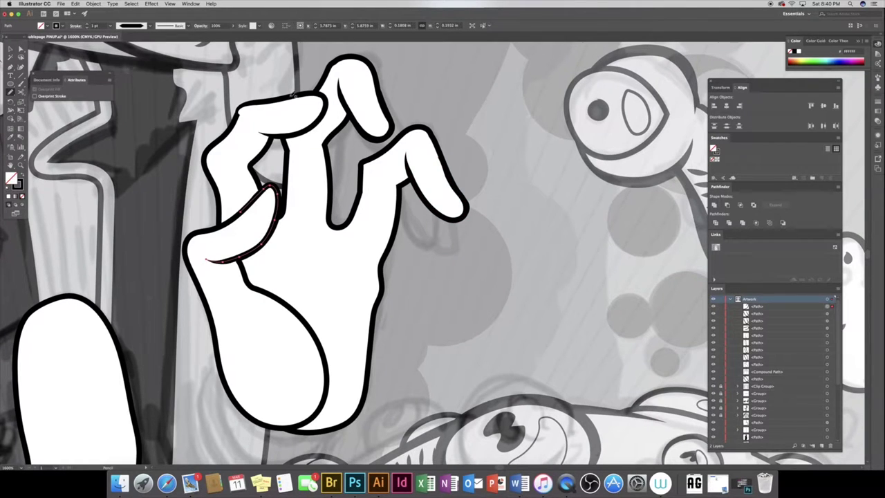
Add tapered crease lines across the top, right and left fingers
{"action": "left_click_drag", "start_coordinate": [297, 144], "coordinate": [351, 117]}
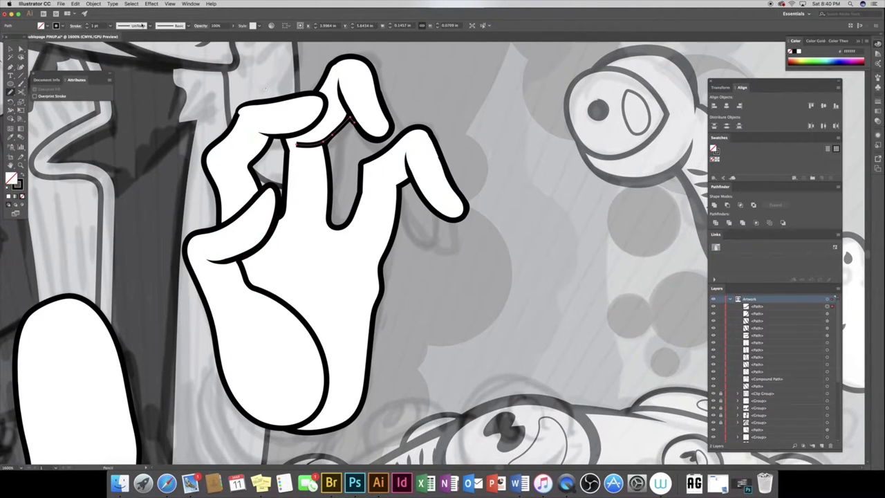
{"action": "left_click", "coordinate": [131, 26]}
{"action": "left_click", "coordinate": [122, 60]}
{"action": "left_click_drag", "start_coordinate": [374, 173], "coordinate": [415, 182]}
{"action": "left_click", "coordinate": [132, 26]}
{"action": "left_click", "coordinate": [137, 63]}
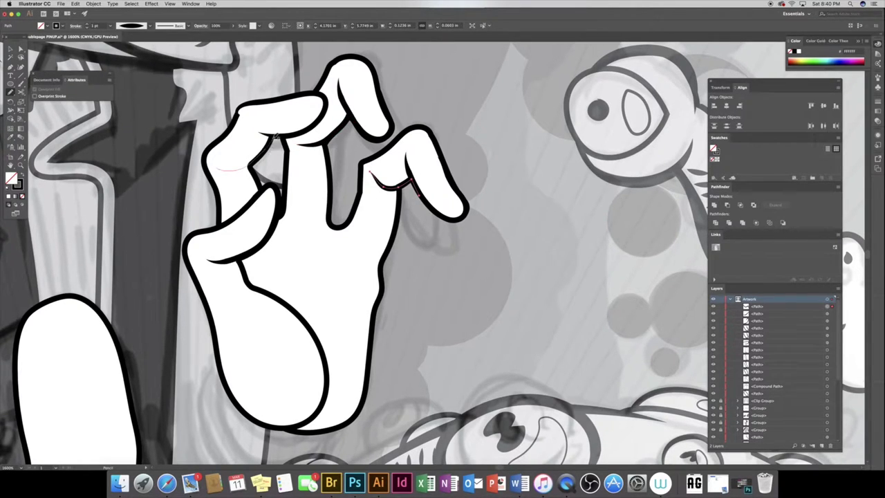
{"action": "left_click_drag", "start_coordinate": [276, 136], "coordinate": [284, 134]}
{"action": "left_click", "coordinate": [131, 25]}
{"action": "left_click", "coordinate": [131, 61]}
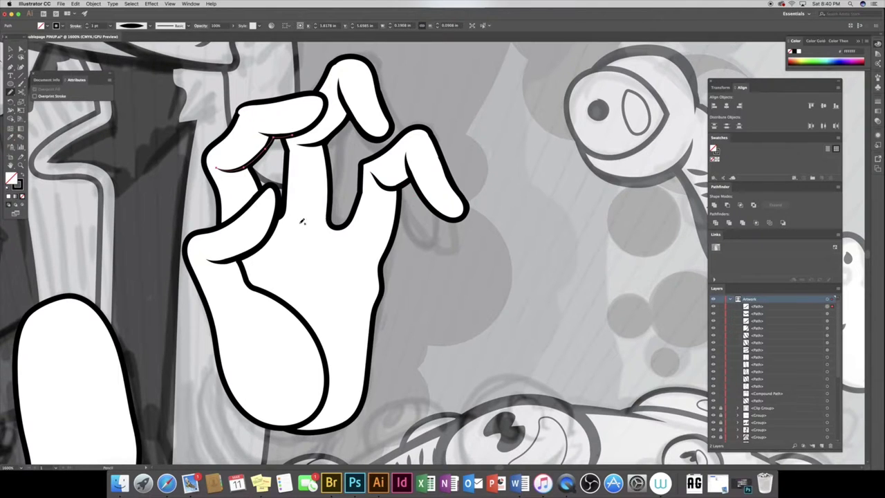
Add two tapered palm creases and smooth the hand's lower-right outline
{"action": "left_click_drag", "start_coordinate": [316, 216], "coordinate": [316, 217]}
{"action": "left_click", "coordinate": [132, 26]}
{"action": "left_click", "coordinate": [132, 61]}
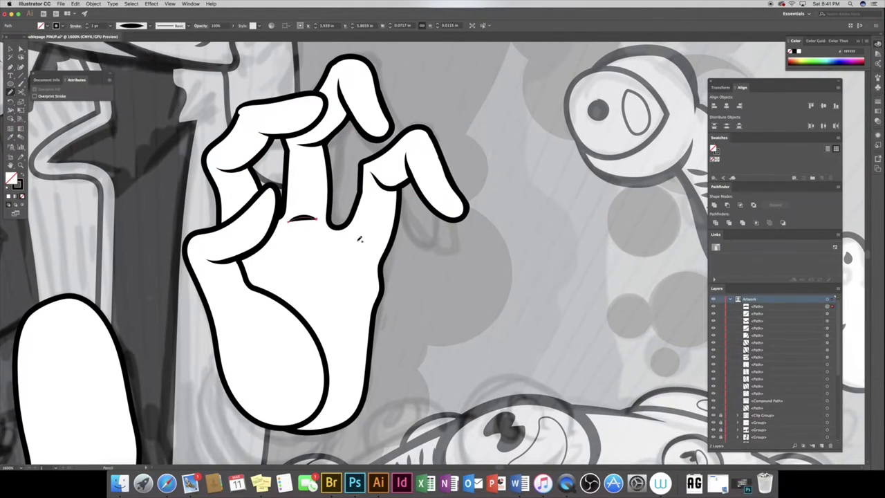
{"action": "left_click_drag", "start_coordinate": [384, 254], "coordinate": [385, 254]}
{"action": "left_click", "coordinate": [132, 25]}
{"action": "left_click", "coordinate": [131, 61]}
{"action": "left_click", "coordinate": [316, 282], "text": "ctrl"}
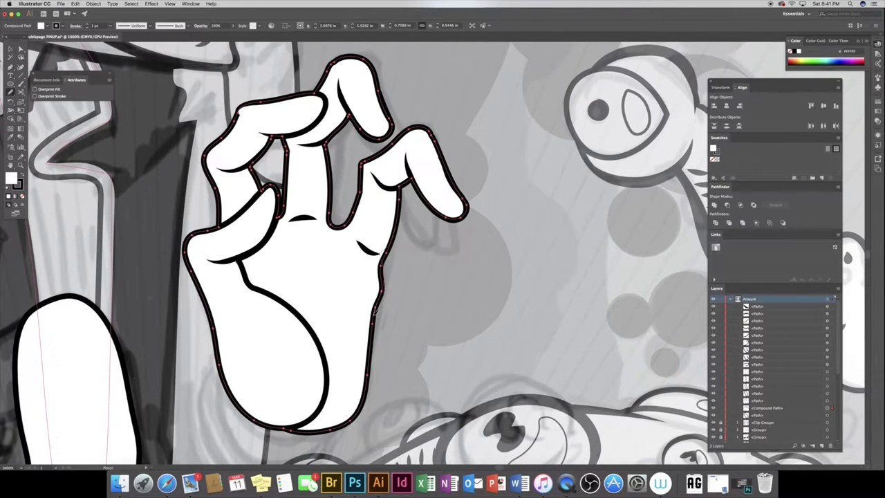
{"action": "left_click_drag", "start_coordinate": [351, 417], "coordinate": [350, 419]}
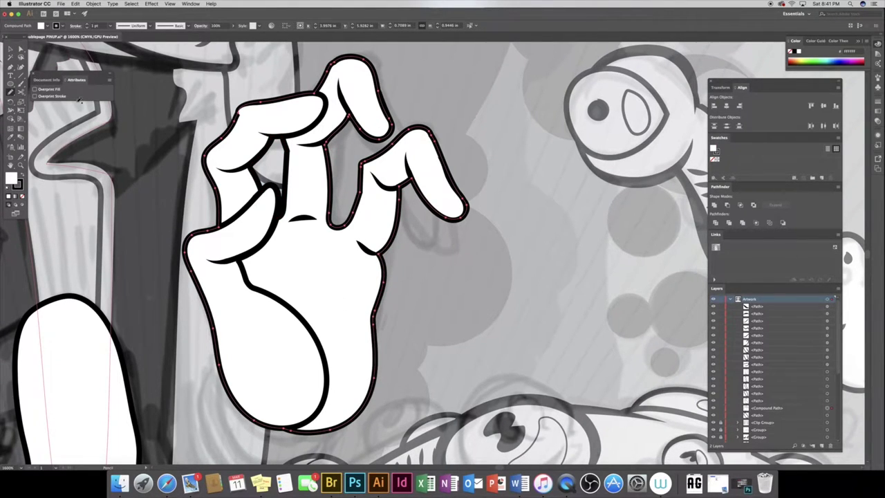
Draw a short tapered crease low on the palm plus two longer creases across it
{"action": "left_click_drag", "start_coordinate": [220, 310], "coordinate": [242, 295]}
{"action": "left_click", "coordinate": [131, 25]}
{"action": "left_click", "coordinate": [132, 61]}
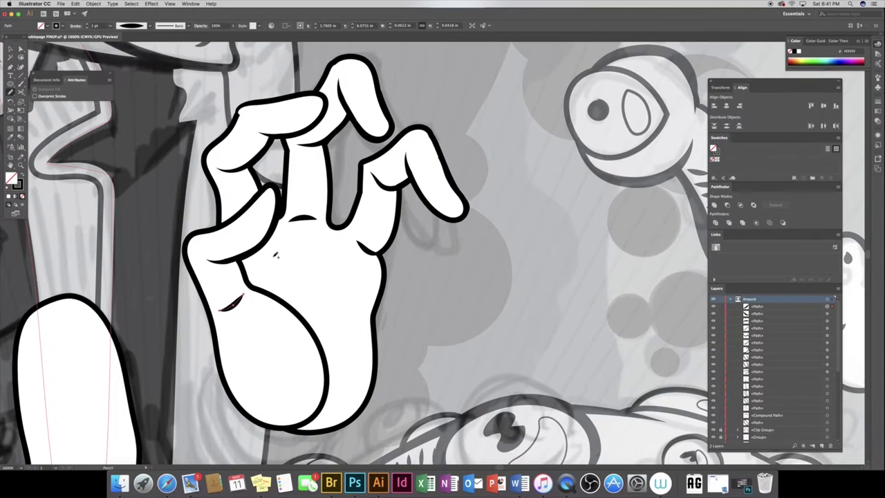
{"action": "left_click_drag", "start_coordinate": [257, 264], "coordinate": [360, 328]}
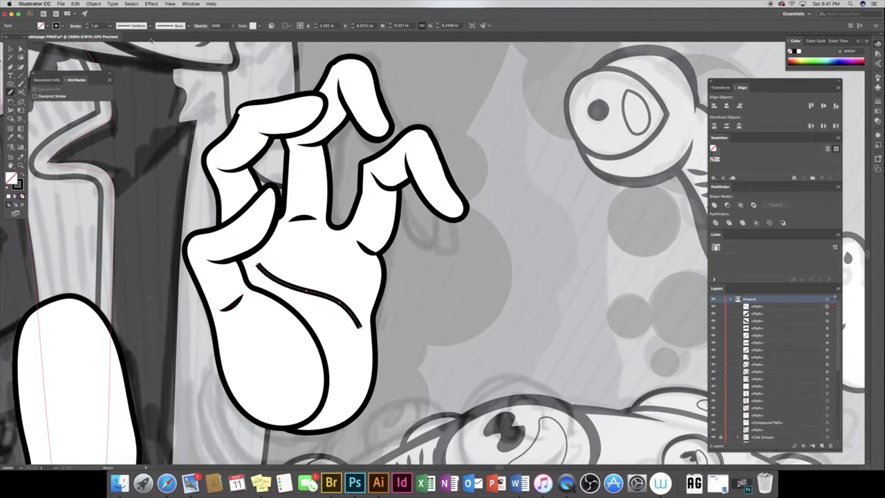
{"action": "left_click_drag", "start_coordinate": [374, 286], "coordinate": [375, 288]}
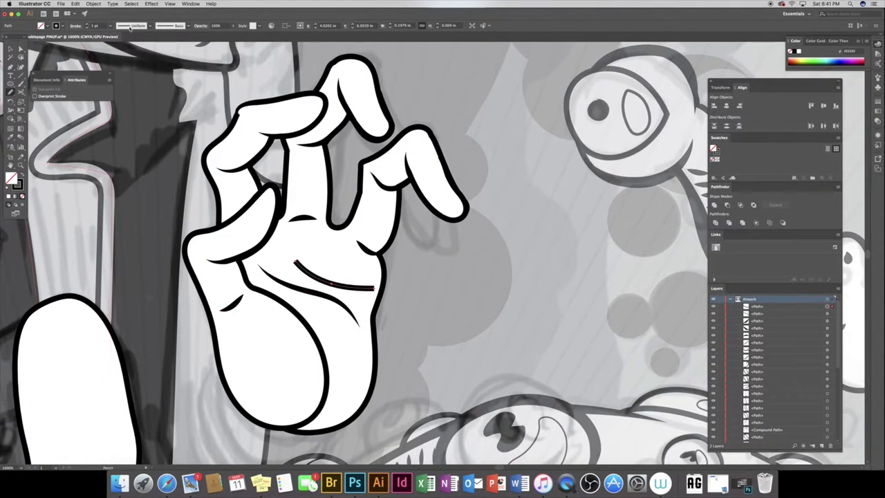
Cut a piece of the hand's bottom outline with Scissors, taper it, and delete a stray palm line
{"action": "key", "text": "c"}
{"action": "left_click", "coordinate": [312, 326]}
{"action": "left_click", "coordinate": [314, 334]}
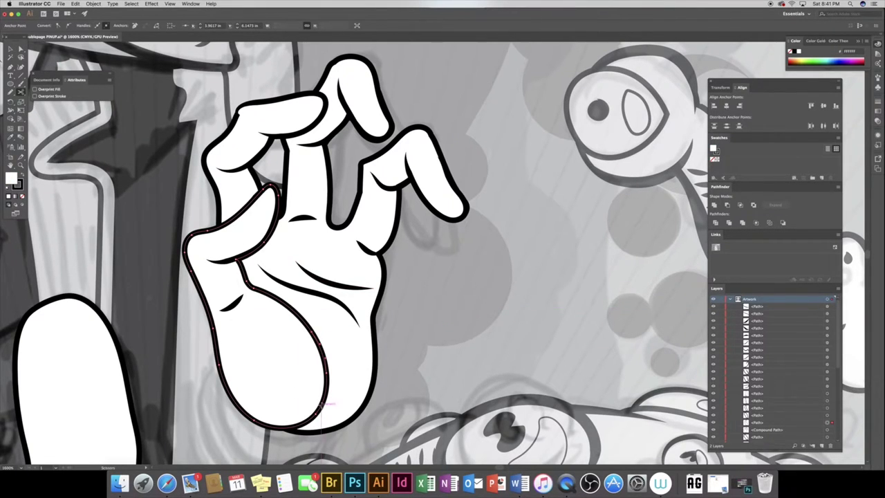
{"action": "key", "text": "a"}
{"action": "left_click", "coordinate": [315, 346]}
{"action": "left_click", "coordinate": [132, 25]}
{"action": "left_click", "coordinate": [128, 42]}
{"action": "key", "text": "Delete"}
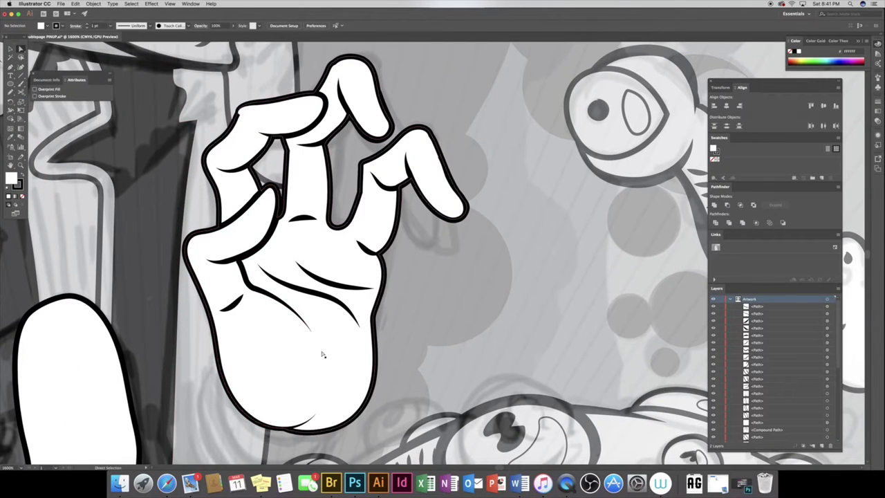
{"action": "left_click", "coordinate": [384, 277]}
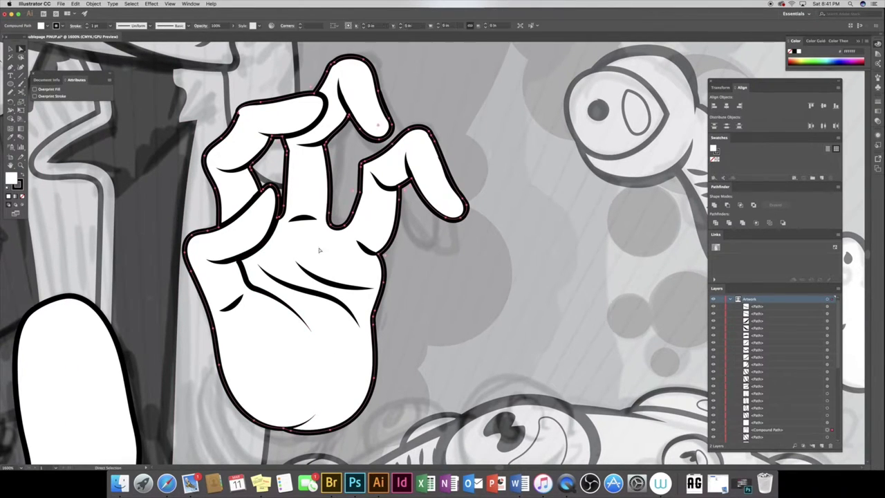
{"action": "scroll", "coordinate": [399, 272], "scroll_direction": "up", "scroll_amount": 2}
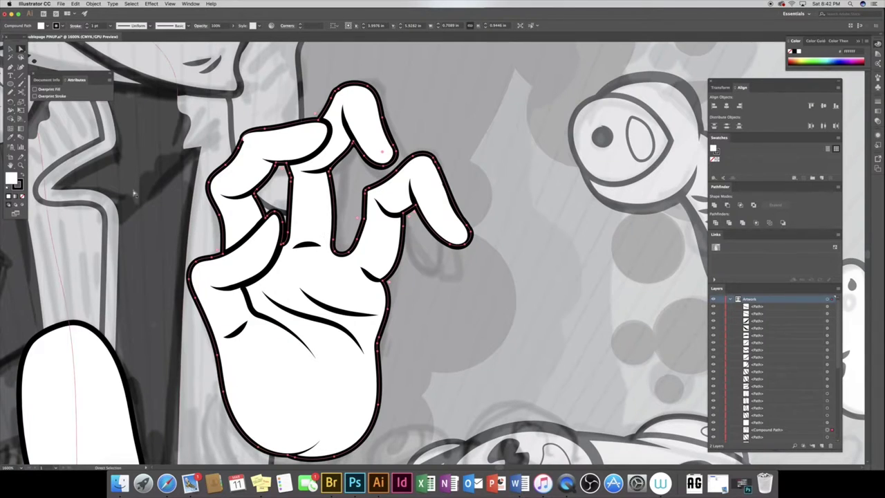
{"action": "left_click", "coordinate": [242, 141]}
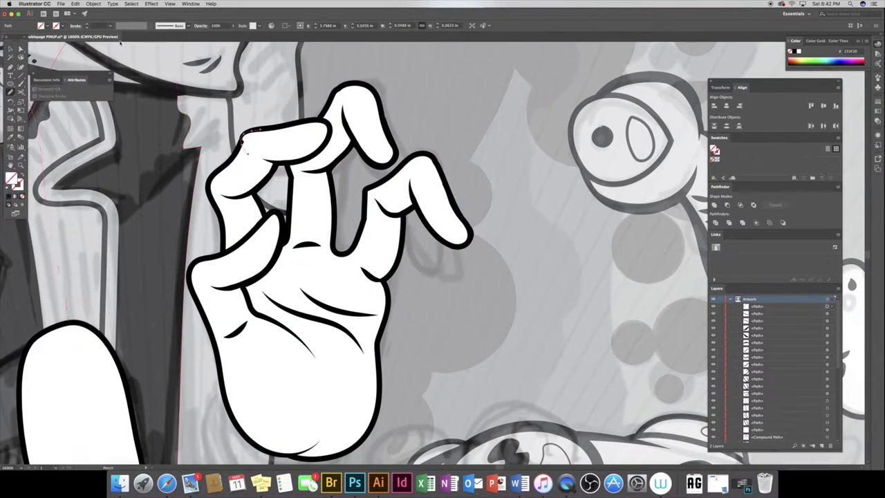
Draw thin 1 pt claw marks on the first fingertip and a tapered claw on the middle fingertip
{"action": "left_click_drag", "start_coordinate": [242, 147], "coordinate": [259, 132]}
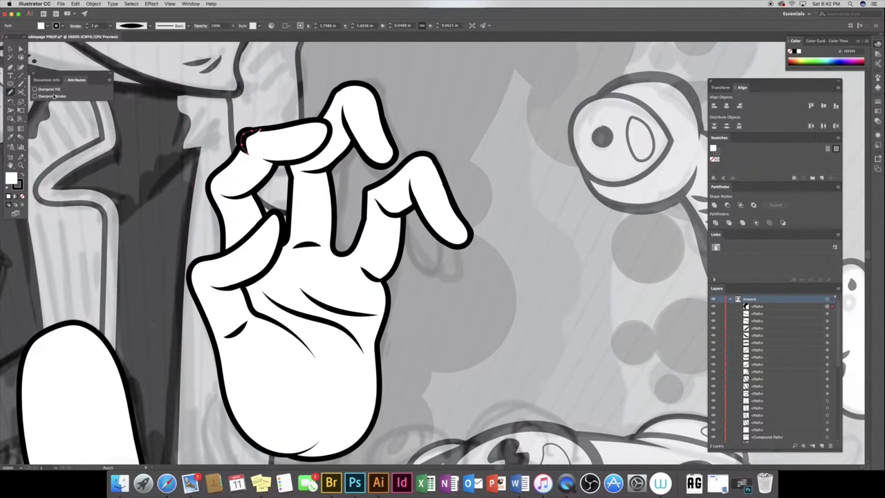
{"action": "left_click", "coordinate": [86, 27]}
{"action": "left_click_drag", "start_coordinate": [243, 144], "coordinate": [264, 129]}
{"action": "left_click_drag", "start_coordinate": [336, 97], "coordinate": [371, 87]}
{"action": "left_click", "coordinate": [131, 27]}
{"action": "left_click", "coordinate": [131, 41]}
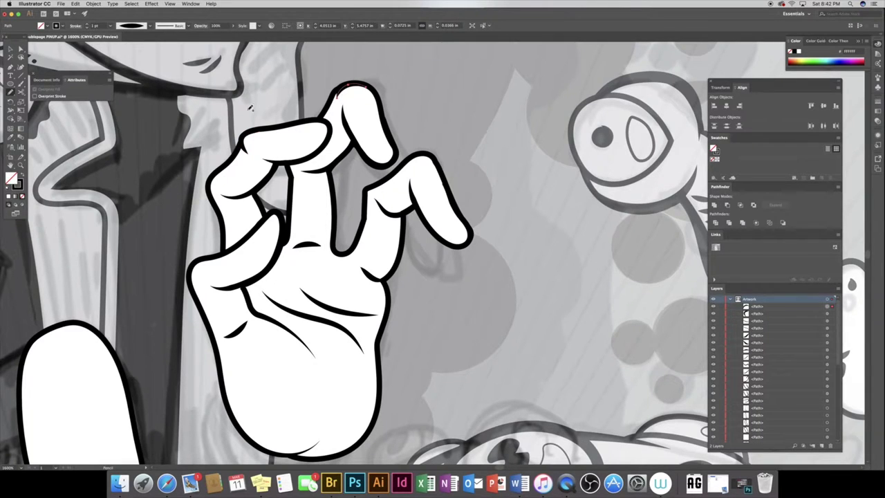
Add 0.75 pt tapered claws to the ring, lower and index fingertips
{"action": "left_click_drag", "start_coordinate": [408, 168], "coordinate": [434, 157]}
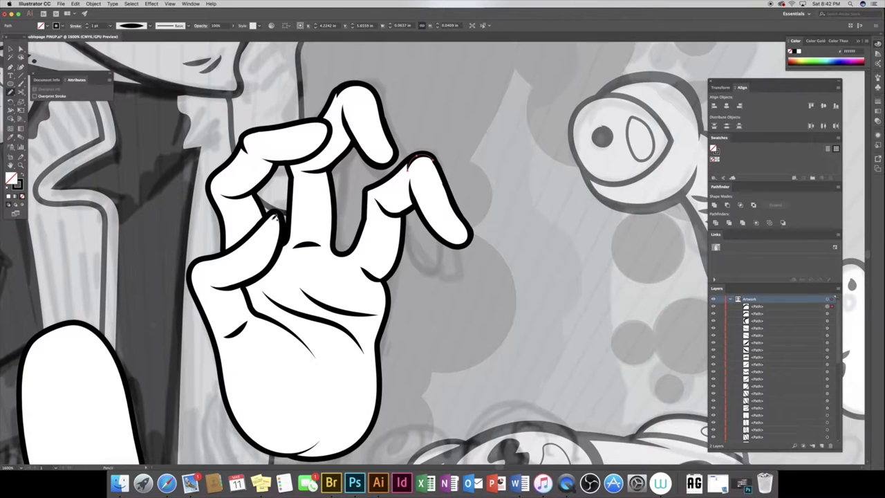
{"action": "left_click_drag", "start_coordinate": [292, 204], "coordinate": [270, 228]}
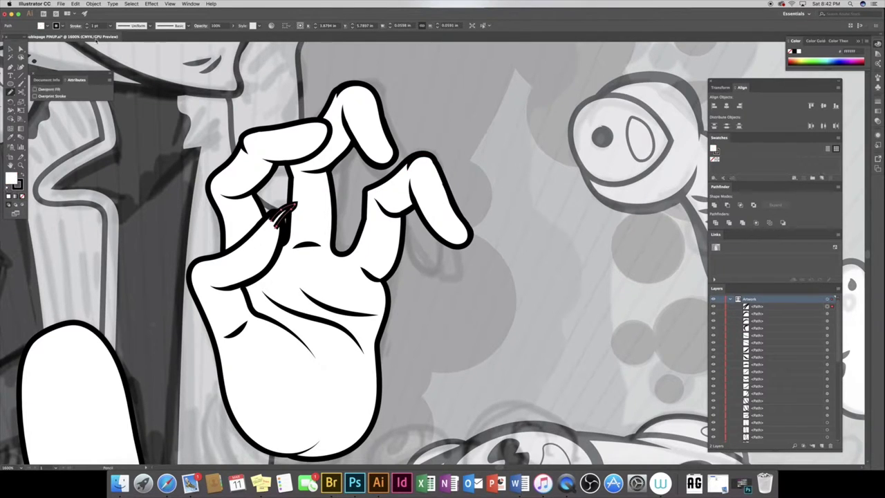
{"action": "left_click", "coordinate": [88, 28]}
{"action": "left_click", "coordinate": [149, 26]}
{"action": "left_click", "coordinate": [136, 42]}
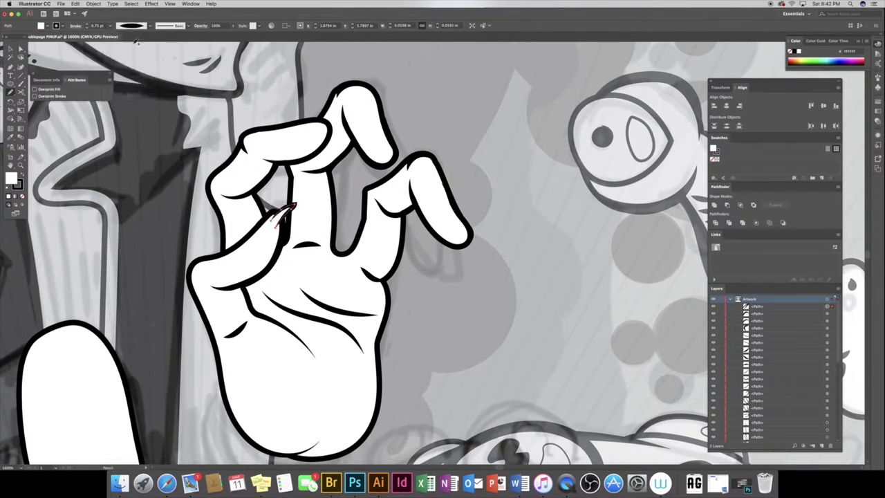
{"action": "left_click_drag", "start_coordinate": [343, 126], "coordinate": [317, 128]}
{"action": "left_click", "coordinate": [150, 27]}
{"action": "left_click", "coordinate": [135, 40]}
{"action": "left_click", "coordinate": [131, 25]}
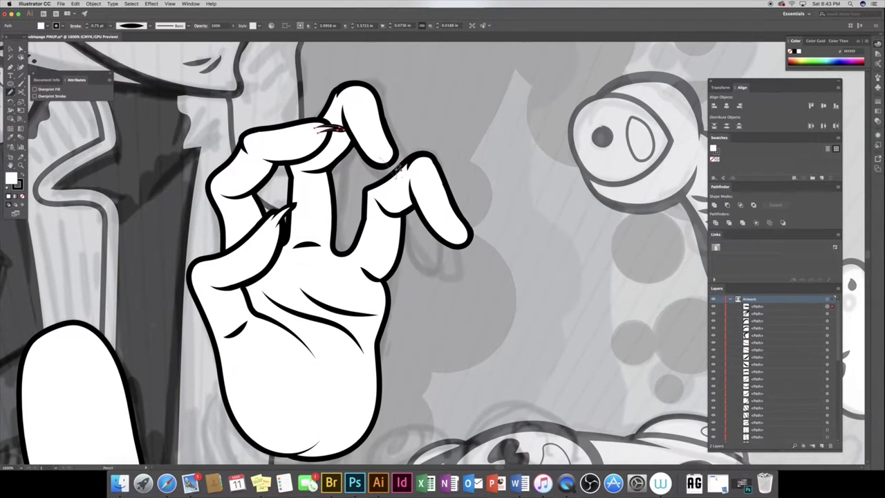
Add white-filled tapered claws to the middle and rightmost fingertips, then zoom out to both hands
{"action": "left_click_drag", "start_coordinate": [397, 168], "coordinate": [380, 155]}
{"action": "left_click", "coordinate": [132, 26]}
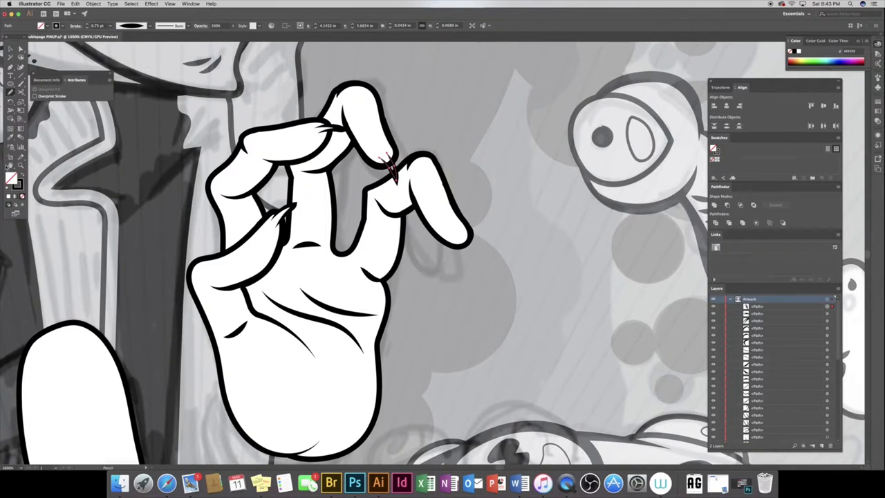
{"action": "left_click", "coordinate": [132, 25]}
{"action": "left_click", "coordinate": [120, 47]}
{"action": "left_click_drag", "start_coordinate": [471, 257], "coordinate": [461, 239]}
{"action": "left_click", "coordinate": [131, 26]}
{"action": "left_click", "coordinate": [124, 47]}
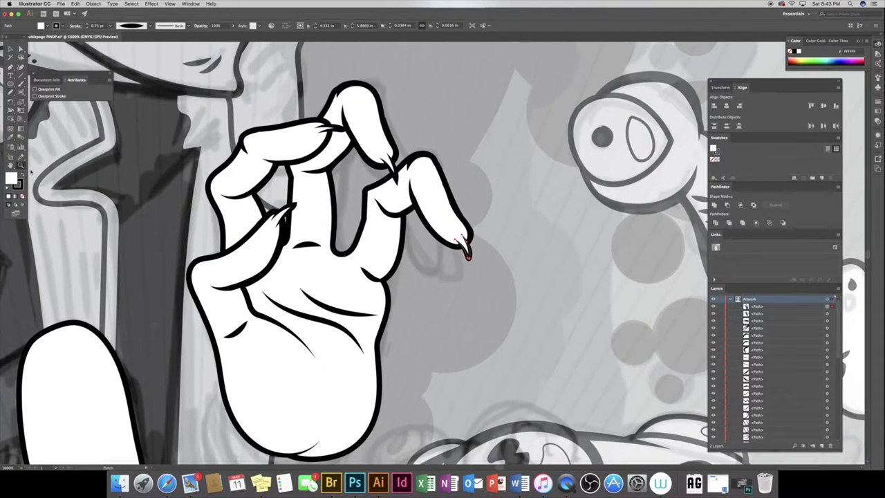
{"action": "left_click_drag", "start_coordinate": [224, 227], "coordinate": [173, 227]}
Select the right hand's new detail paths in Layers, excluding the left hand, and group them
{"action": "key", "text": "v"}
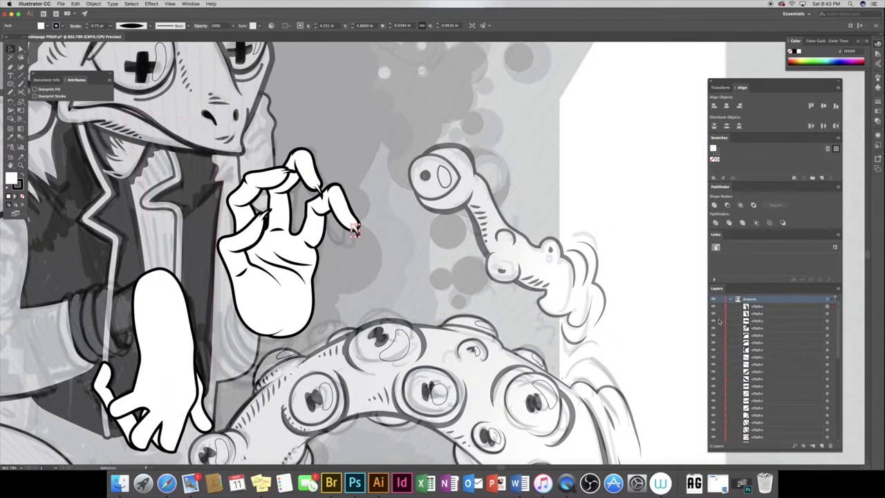
{"action": "left_click_drag", "start_coordinate": [828, 306], "coordinate": [828, 438]}
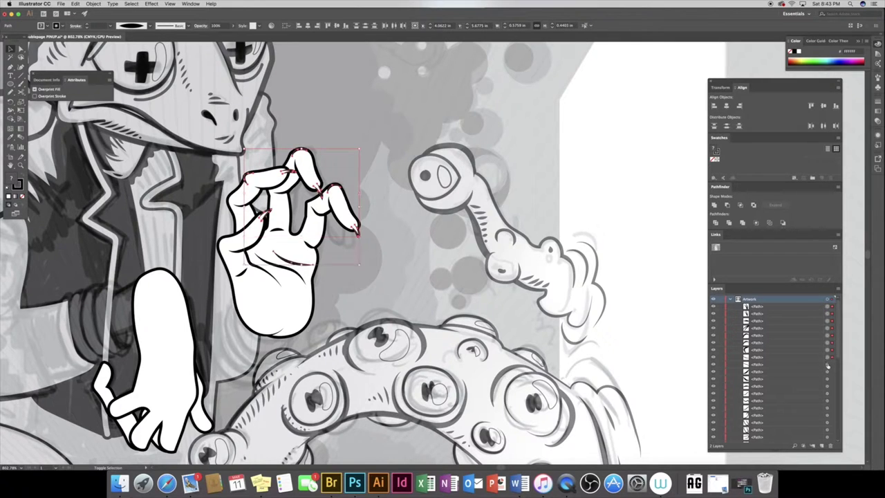
{"action": "scroll", "coordinate": [828, 415], "scroll_direction": "down", "scroll_amount": 5}
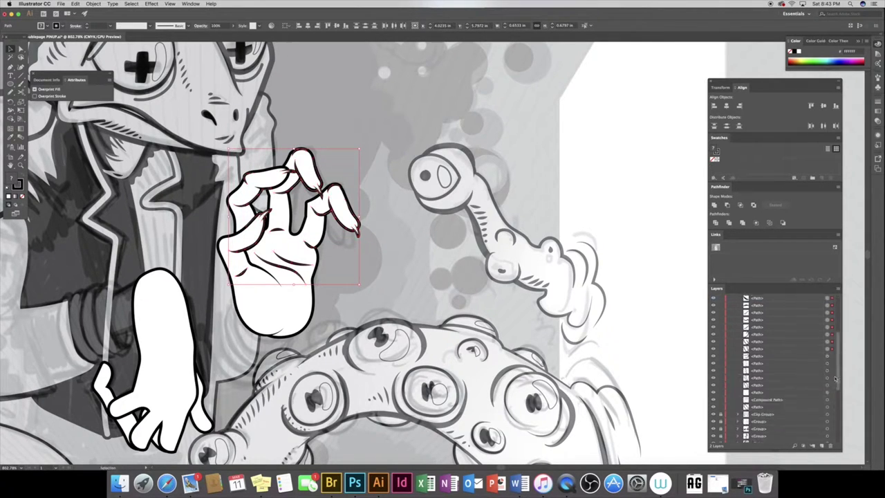
{"action": "left_click", "coordinate": [828, 359], "text": "shift"}
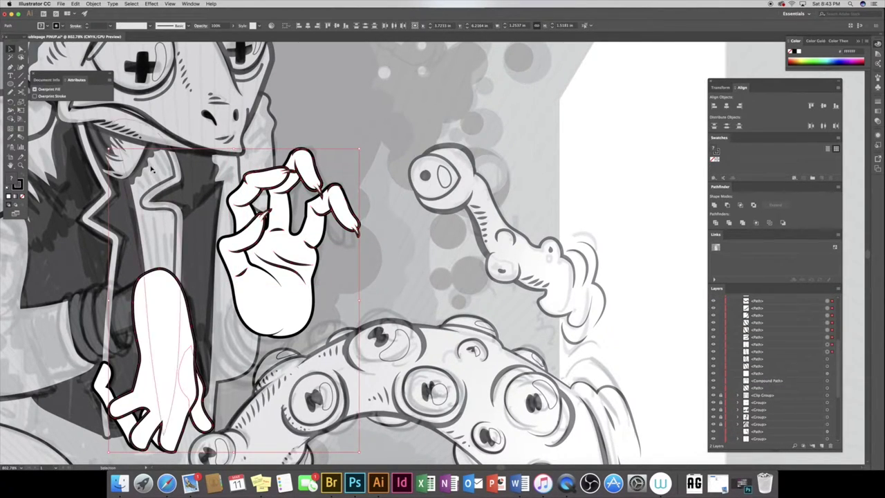
{"action": "left_click", "coordinate": [827, 365], "text": "shift"}
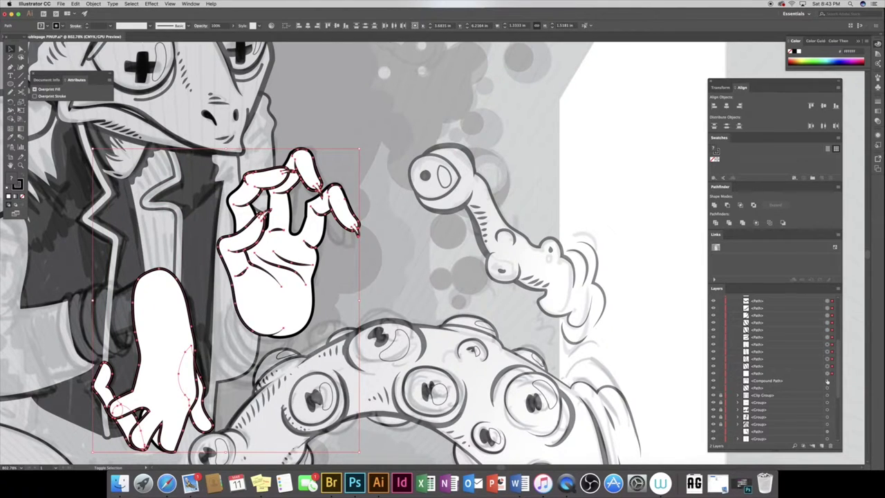
{"action": "key", "text": "a"}
{"action": "left_click", "coordinate": [130, 388], "text": "shift"}
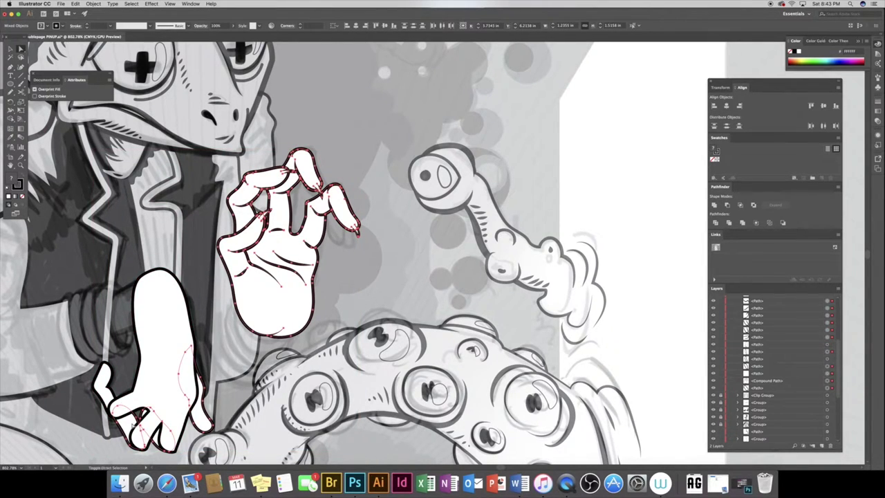
{"action": "key", "text": "ctrl+g"}
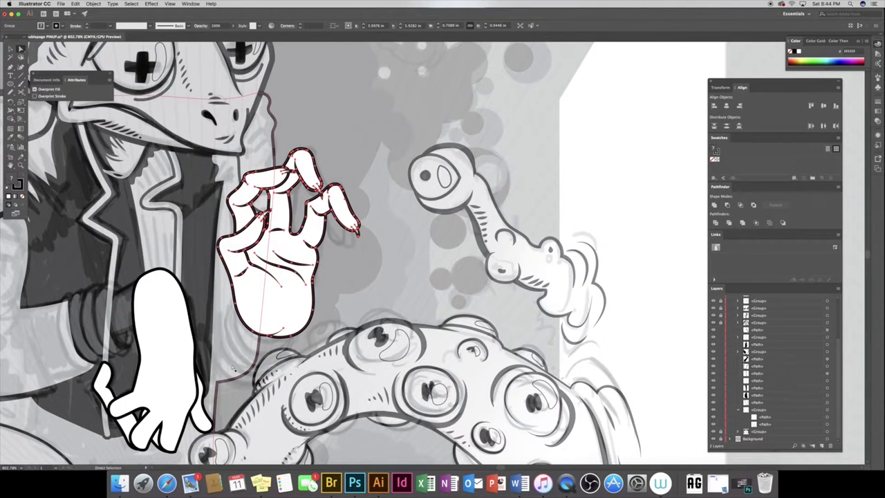
Zoom to 1200% on the clawed hand and deselect the hand group
{"action": "key", "text": "z"}
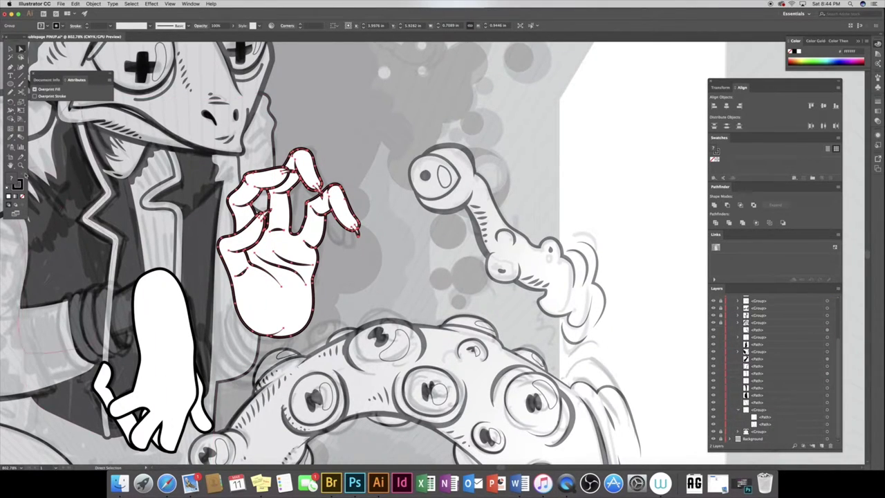
{"action": "left_click", "coordinate": [163, 408]}
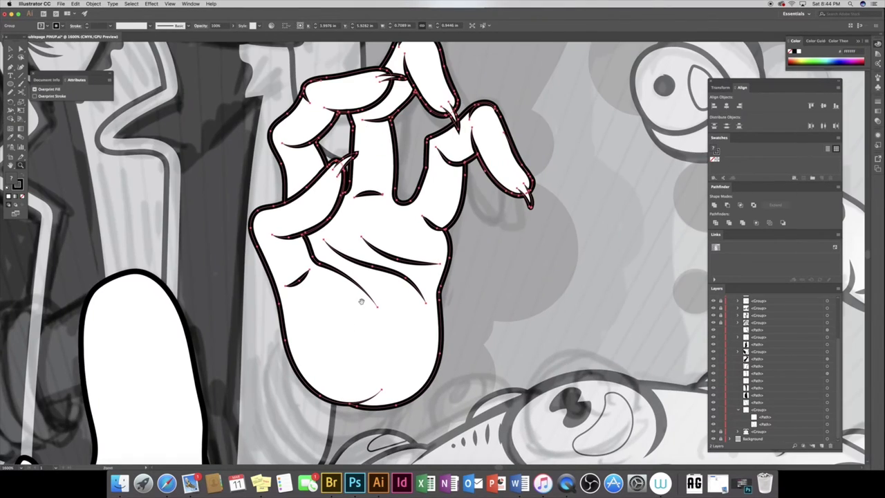
{"action": "key", "text": "v"}
{"action": "left_click", "coordinate": [473, 221]}
Draw Pencil strokes along the fist's right edge, a finger crease and a knuckle crease
{"action": "scroll", "coordinate": [466, 270], "scroll_direction": "down", "scroll_amount": 5}
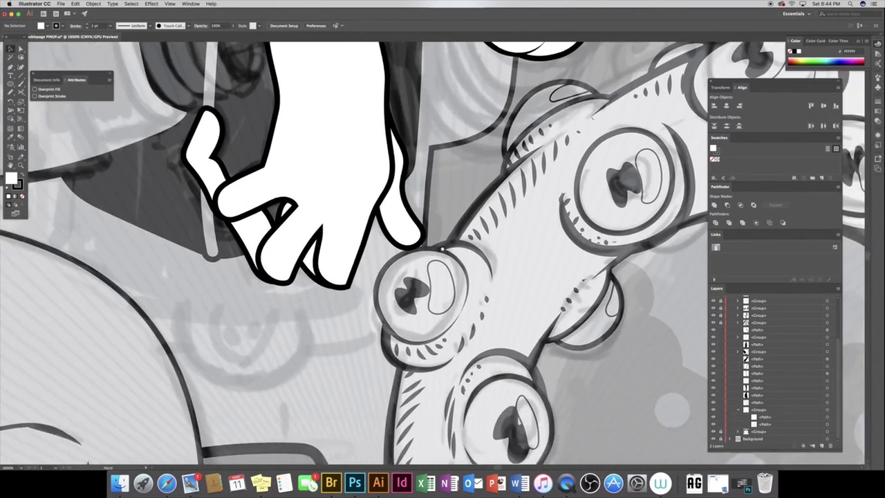
{"action": "scroll", "coordinate": [443, 247], "scroll_direction": "up", "scroll_amount": 3}
{"action": "key", "text": "a"}
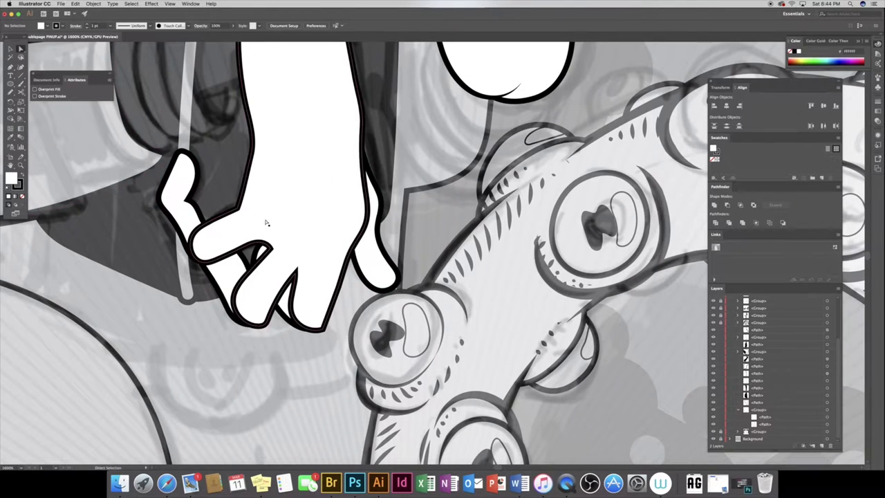
{"action": "left_click", "coordinate": [329, 240]}
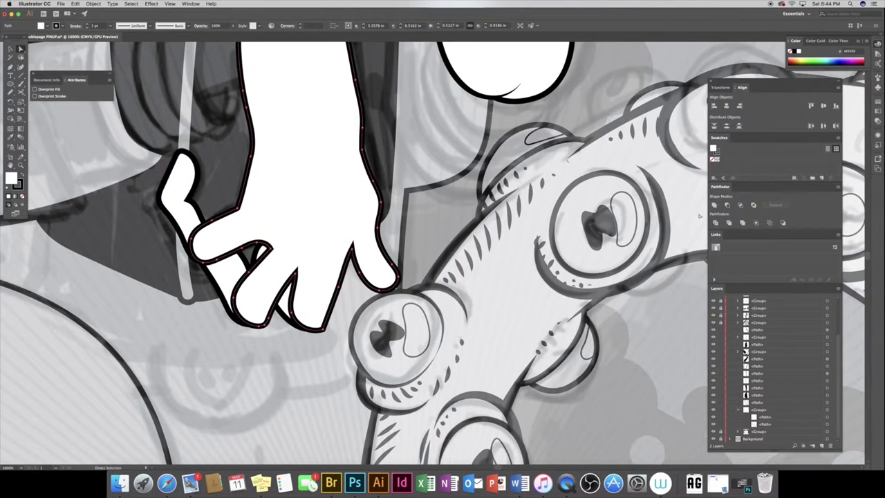
{"action": "key", "text": "ctrl+alt+bracketleft"}
{"action": "key", "text": "n"}
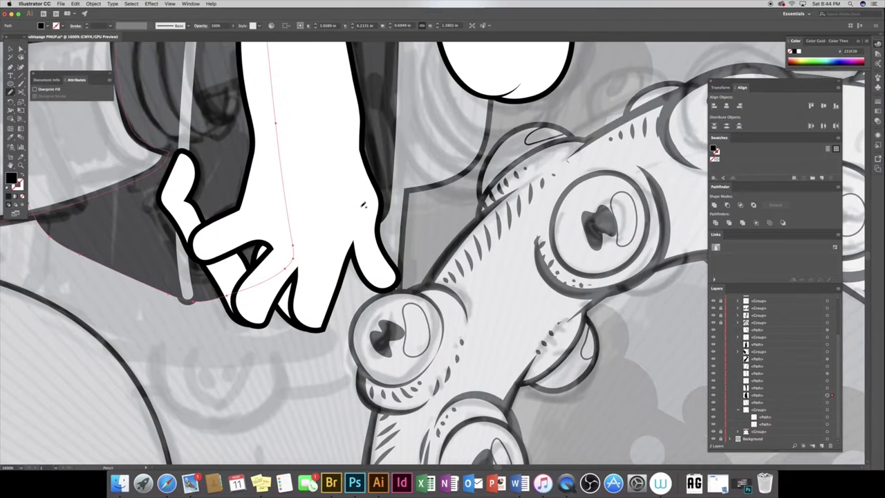
{"action": "left_click_drag", "start_coordinate": [344, 271], "coordinate": [361, 211]}
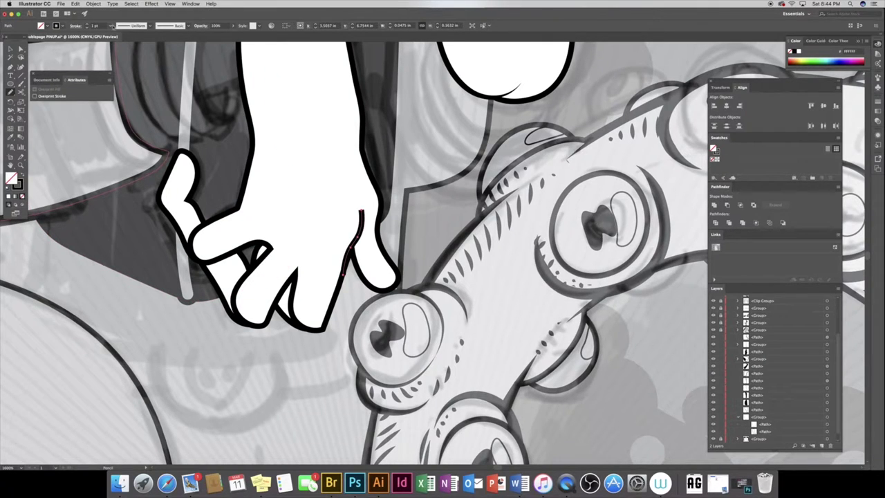
{"action": "left_click_drag", "start_coordinate": [325, 252], "coordinate": [285, 287]}
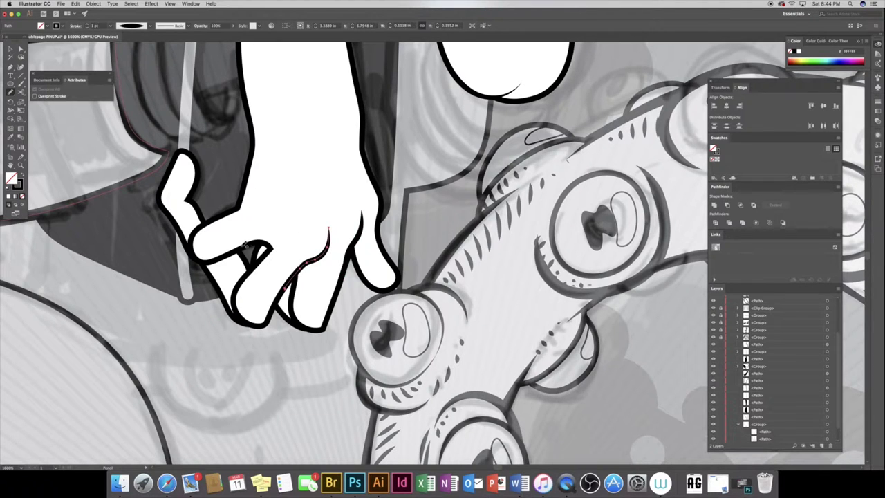
{"action": "left_click_drag", "start_coordinate": [292, 232], "coordinate": [246, 244]}
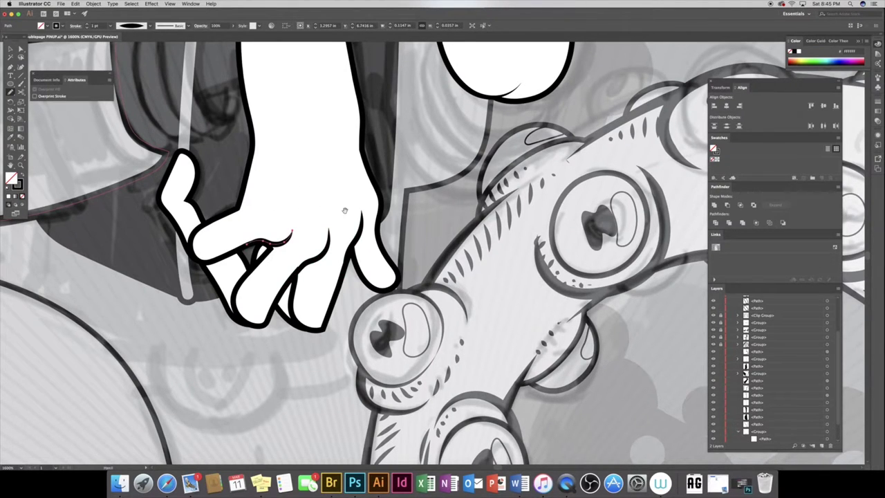
{"action": "left_click_drag", "start_coordinate": [343, 203], "coordinate": [396, 177]}
Merge the inner finger outline into the hand outline with Pathfinder Unite
{"action": "left_click", "coordinate": [22, 49]}
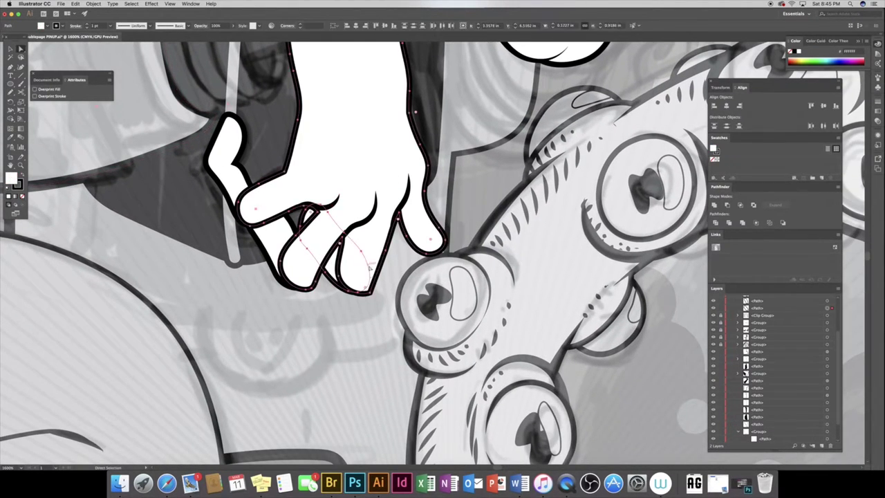
{"action": "left_click", "coordinate": [334, 261]}
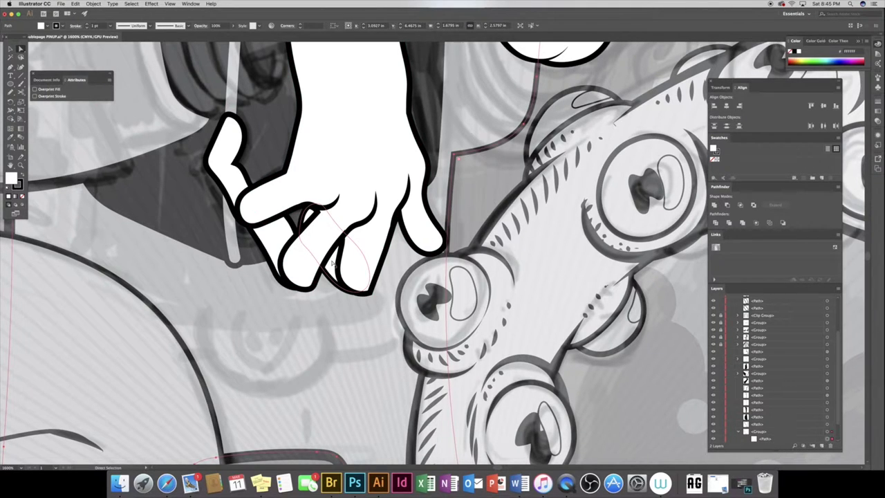
{"action": "left_click", "coordinate": [334, 262], "text": "shift"}
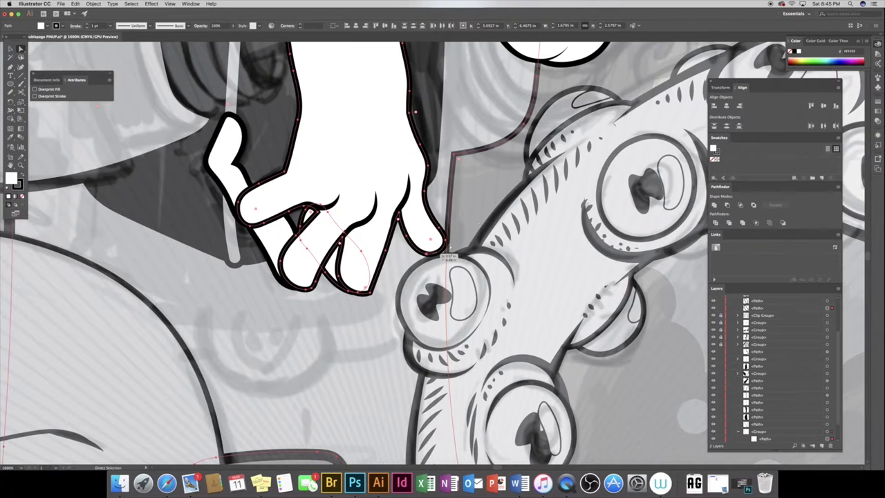
{"action": "left_click", "coordinate": [448, 256], "text": "shift"}
{"action": "left_click", "coordinate": [716, 223]}
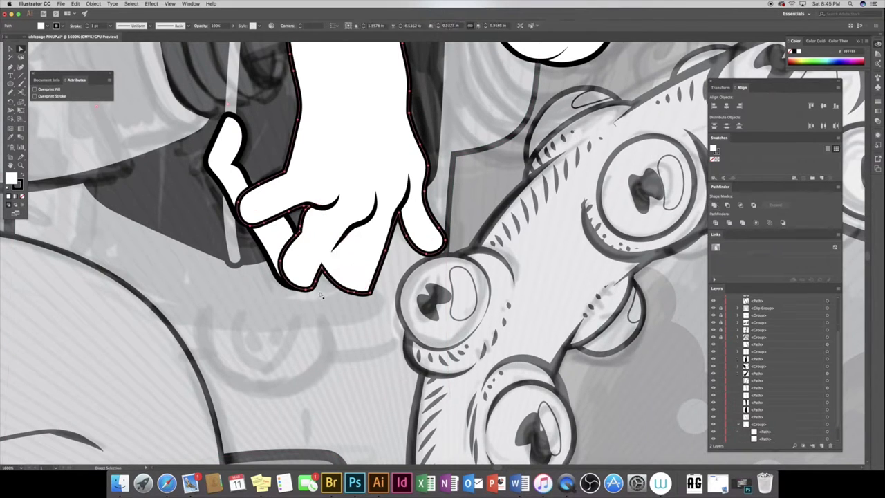
{"action": "left_click", "coordinate": [309, 319]}
Draw tapered calligraphic-brush crease strokes along the fist's lower edge and up the fingers
{"action": "key", "text": "n"}
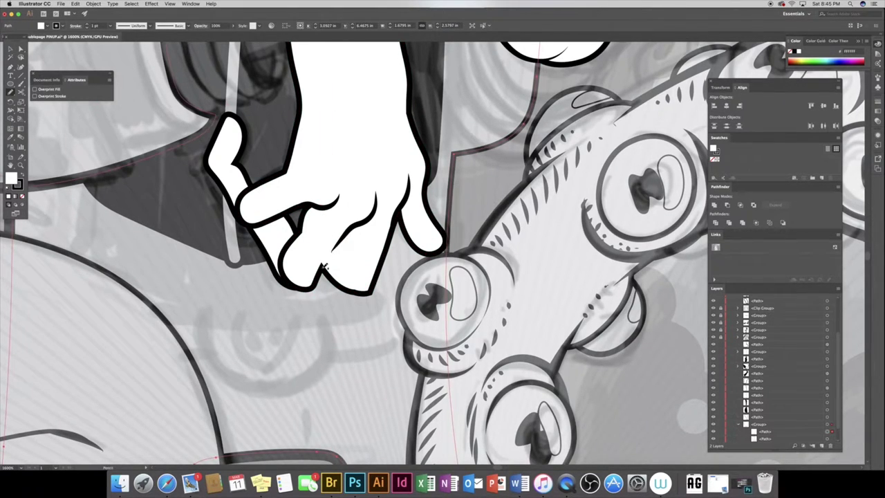
{"action": "left_click_drag", "start_coordinate": [317, 284], "coordinate": [361, 220]}
{"action": "left_click", "coordinate": [148, 26]}
{"action": "left_click", "coordinate": [132, 48]}
{"action": "left_click_drag", "start_coordinate": [317, 282], "coordinate": [371, 225]}
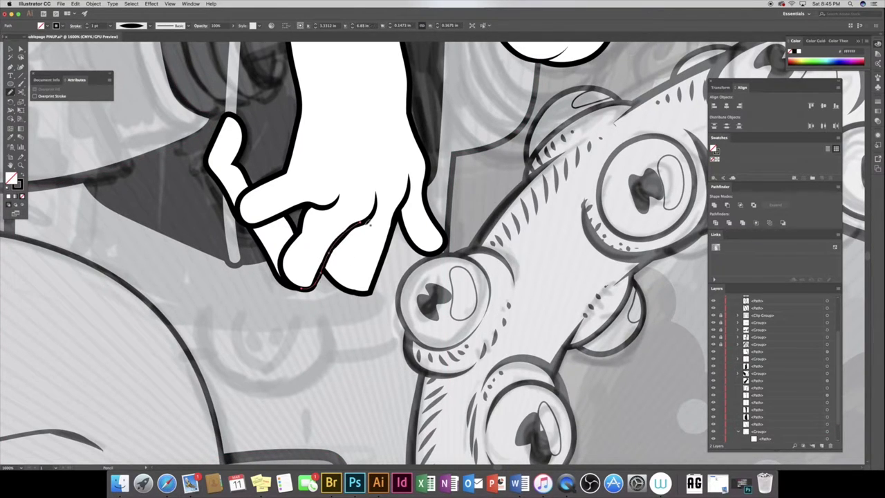
{"action": "key", "text": "a"}
{"action": "mouse_move", "coordinate": [346, 273]}
{"action": "left_mouse_down"}
{"action": "mouse_move", "coordinate": [347, 246]}
{"action": "mouse_move", "coordinate": [372, 215]}
{"action": "left_mouse_up"}
{"action": "key", "text": "ctrl+z"}
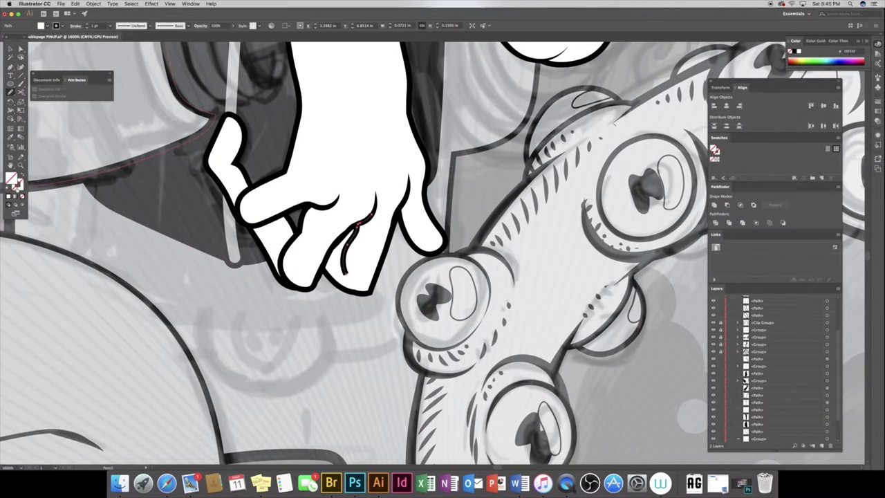
{"action": "key", "text": "a"}
{"action": "left_click", "coordinate": [320, 246]}
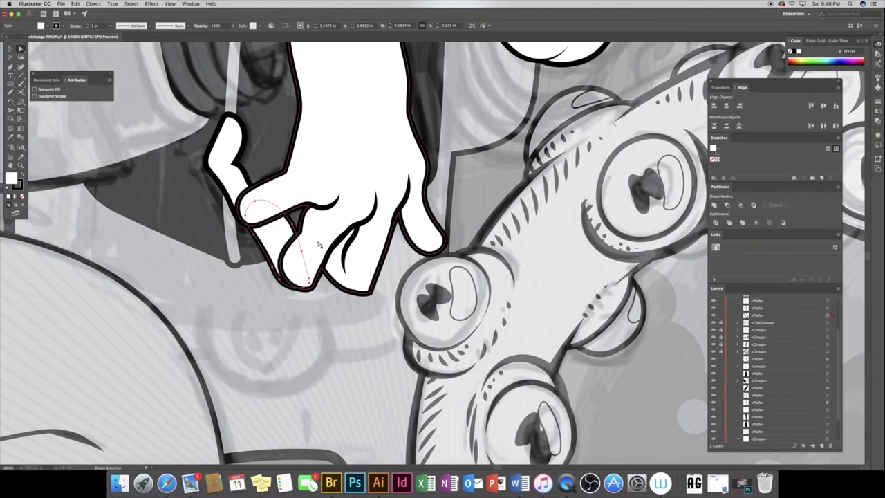
Combine the thin inner finger path and the hand outline into a compound path
{"action": "mouse_move", "coordinate": [320, 244]}
{"action": "left_mouse_down"}
{"action": "mouse_move", "coordinate": [182, 202]}
{"action": "mouse_move", "coordinate": [313, 238]}
{"action": "left_mouse_up"}
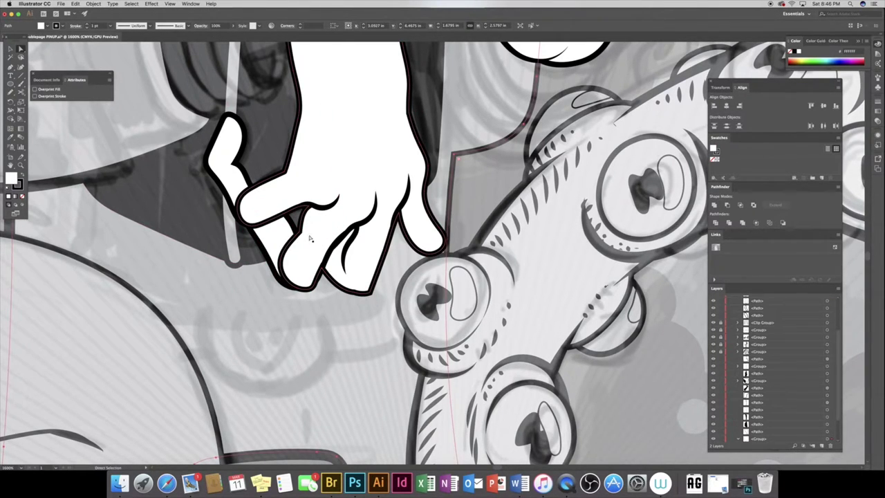
{"action": "left_click", "coordinate": [311, 240]}
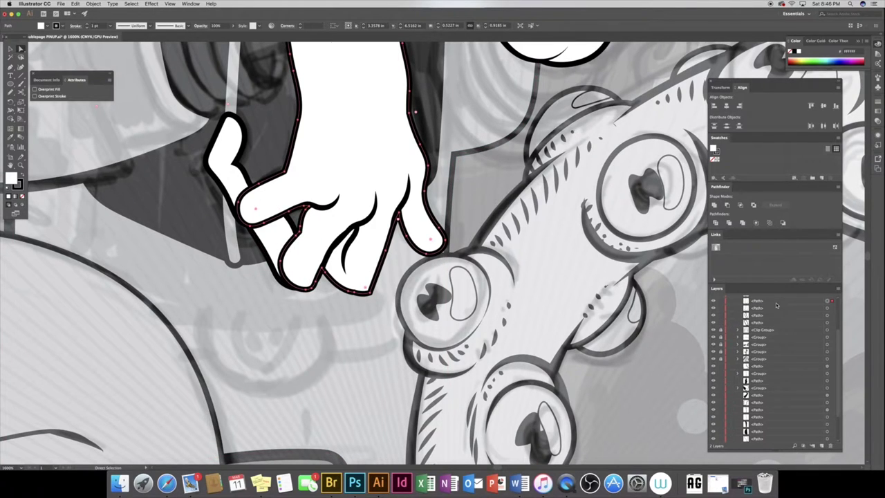
{"action": "scroll", "coordinate": [837, 334], "scroll_direction": "up", "scroll_amount": 3}
{"action": "left_click", "coordinate": [307, 249], "text": "shift"}
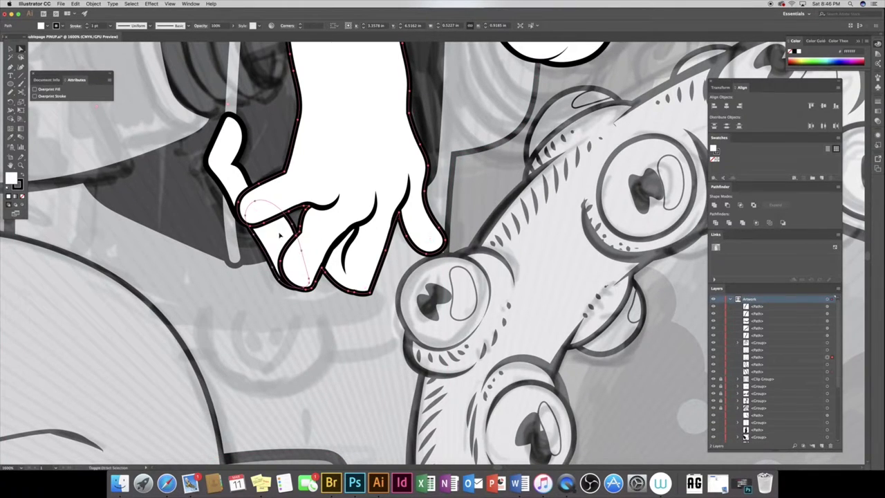
{"action": "key", "text": "ctrl+8"}
Cut the hand outline at the finger gap and give the gap line a tapered width profile
{"action": "key", "text": "c"}
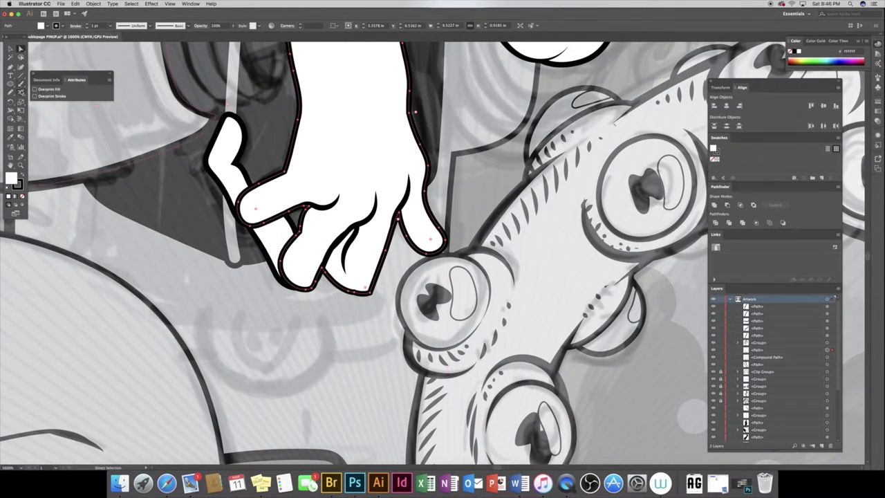
{"action": "left_click", "coordinate": [306, 206]}
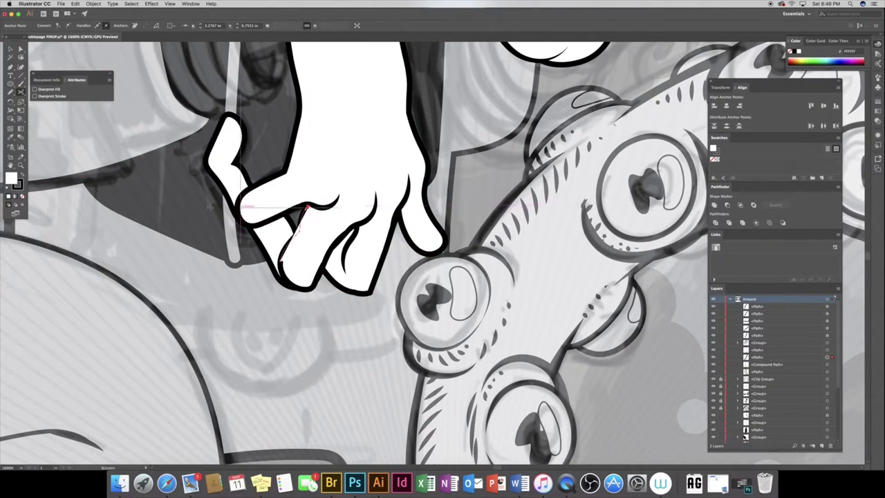
{"action": "key", "text": "a"}
{"action": "left_click_drag", "start_coordinate": [409, 172], "coordinate": [308, 201]}
{"action": "left_click", "coordinate": [348, 179]}
{"action": "key", "text": "ctrl+j"}
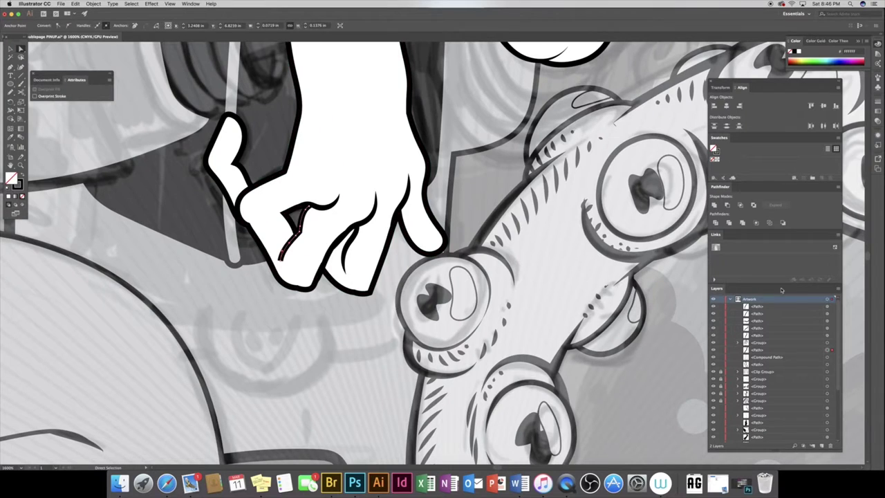
{"action": "left_click", "coordinate": [135, 26]}
{"action": "left_click", "coordinate": [131, 57]}
Draw a crease stroke across the fist and paste a copy of the hand compound path behind
{"action": "key", "text": "n"}
{"action": "left_click_drag", "start_coordinate": [237, 201], "coordinate": [332, 201]}
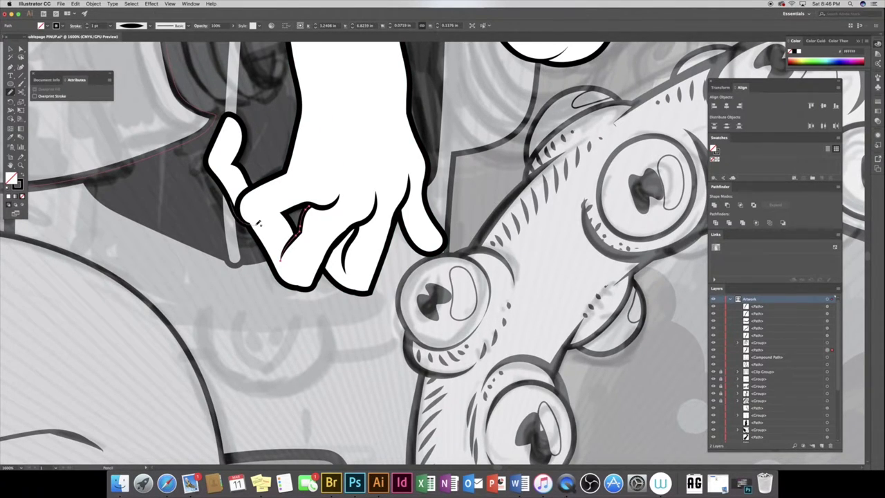
{"action": "key", "text": "a"}
{"action": "left_click", "coordinate": [252, 220]}
{"action": "key", "text": "ctrl+c"}
{"action": "key", "text": "ctrl+b"}
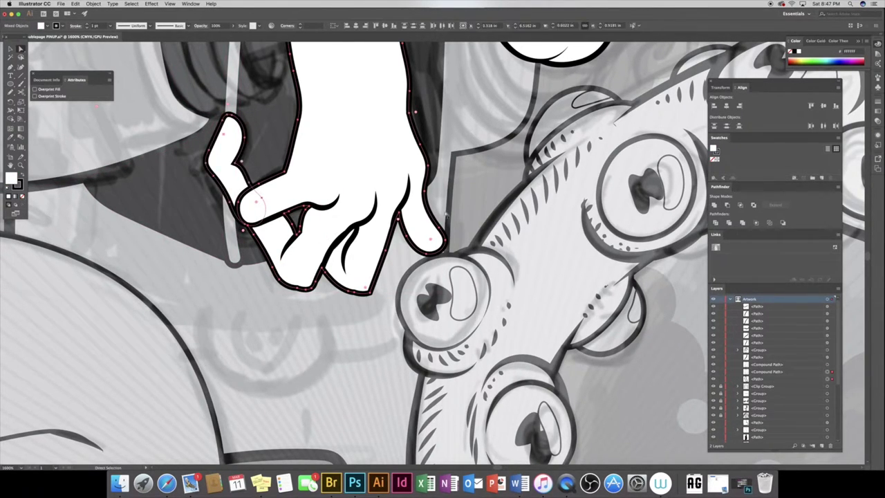
Cut the hand outline at the finger joint and give the finger line a tapered stroke profile
{"action": "left_click", "coordinate": [20, 92]}
{"action": "left_click", "coordinate": [239, 200]}
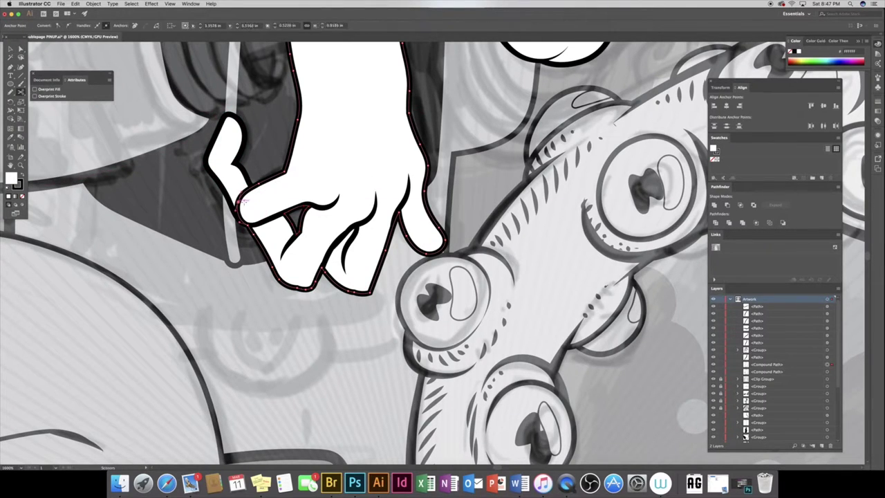
{"action": "left_click", "coordinate": [287, 162]}
{"action": "key", "text": "a"}
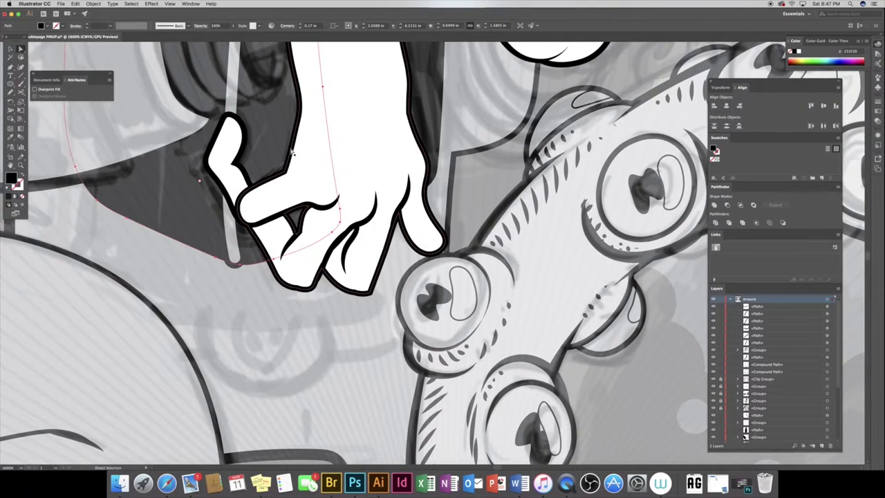
{"action": "left_click", "coordinate": [290, 169]}
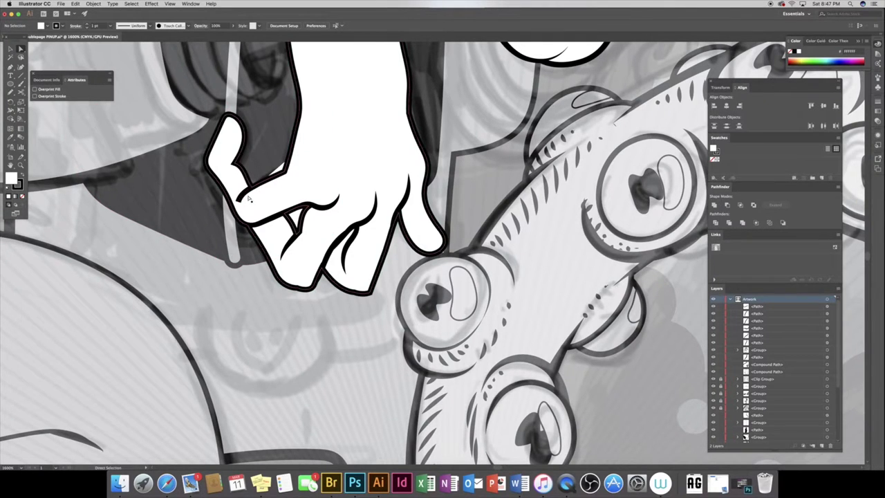
{"action": "left_click", "coordinate": [33, 181]}
{"action": "key", "text": "v"}
{"action": "left_click", "coordinate": [135, 26]}
{"action": "left_click", "coordinate": [128, 43]}
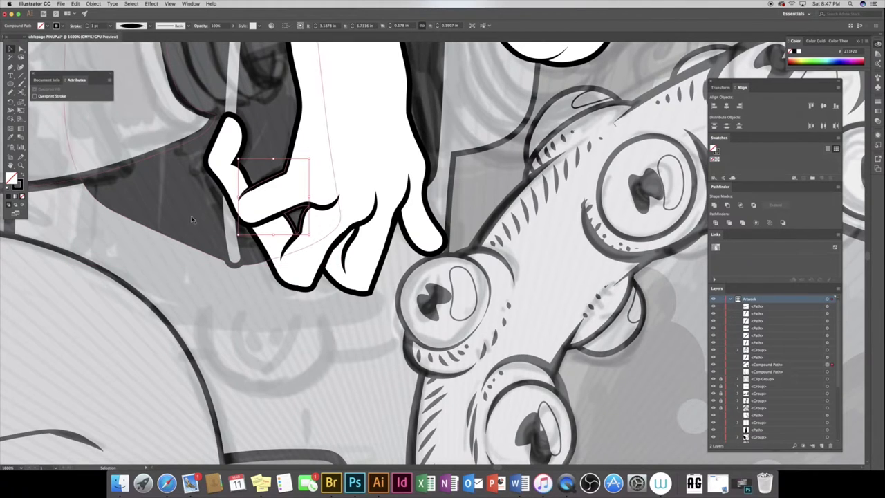
{"action": "left_click", "coordinate": [369, 215]}
{"action": "key", "text": "n"}
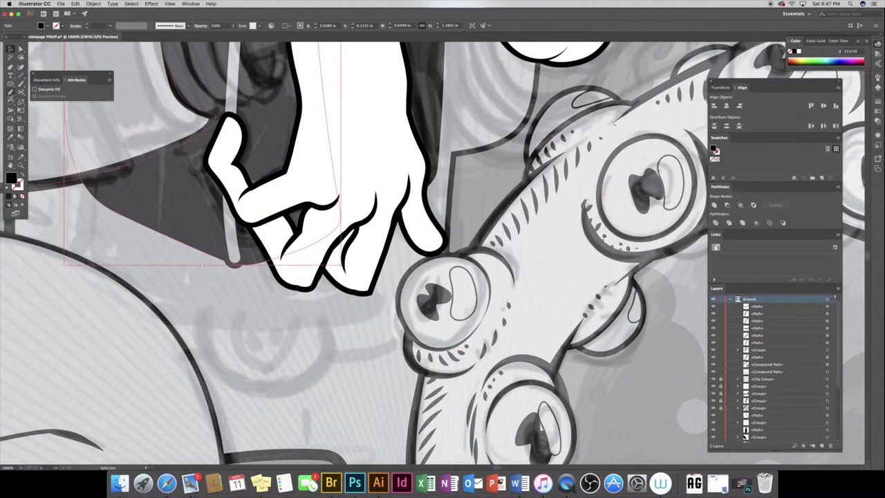
Draw a short fingertip stroke with default white fill, black stroke and a tapered width profile
{"action": "left_click_drag", "start_coordinate": [232, 121], "coordinate": [239, 101]}
{"action": "left_click", "coordinate": [8, 187]}
{"action": "left_click", "coordinate": [142, 26]}
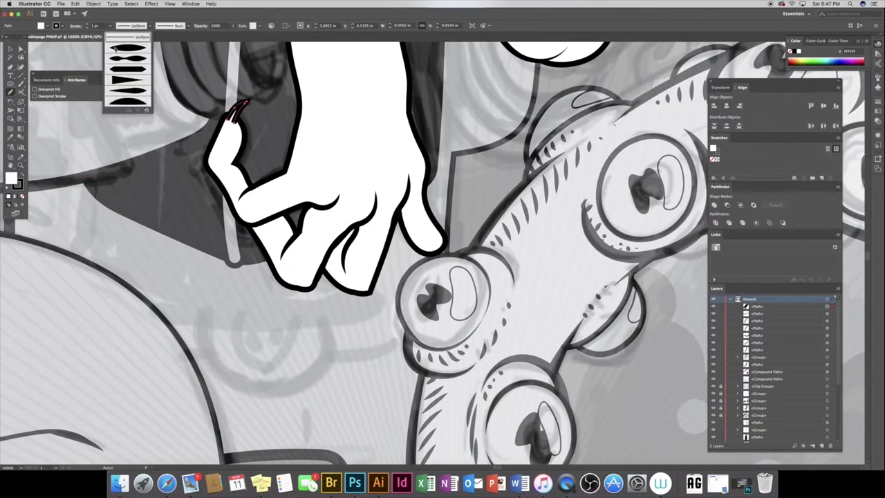
{"action": "left_click", "coordinate": [128, 43]}
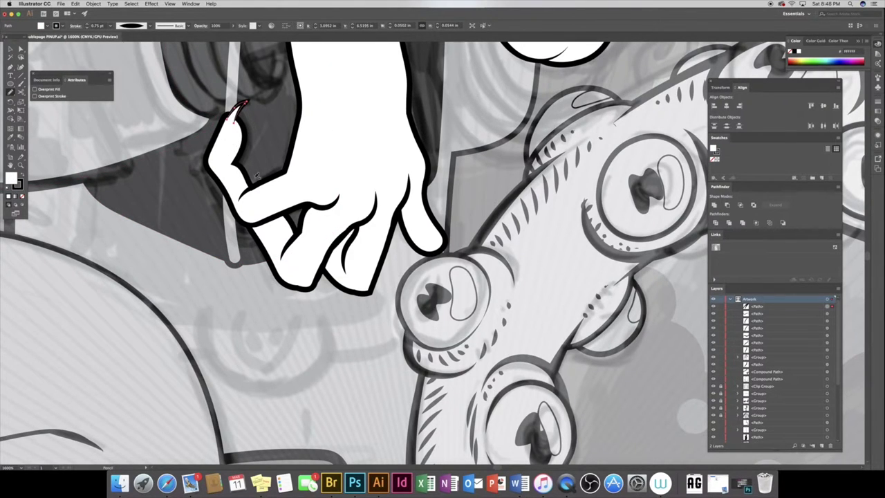
Draw a tapered black nail stroke on the finger
{"action": "mouse_move", "coordinate": [246, 201]}
{"action": "left_mouse_down"}
{"action": "mouse_move", "coordinate": [257, 156]}
{"action": "mouse_move", "coordinate": [271, 199]}
{"action": "left_mouse_up"}
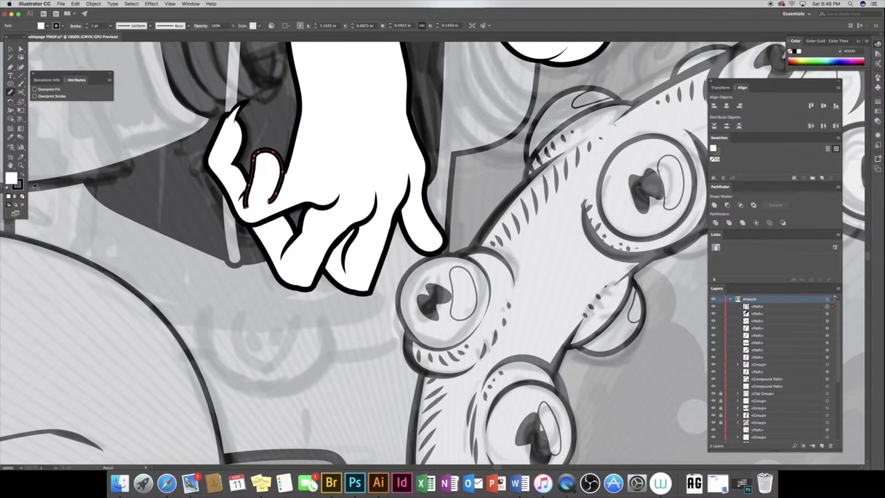
{"action": "left_click", "coordinate": [213, 119]}
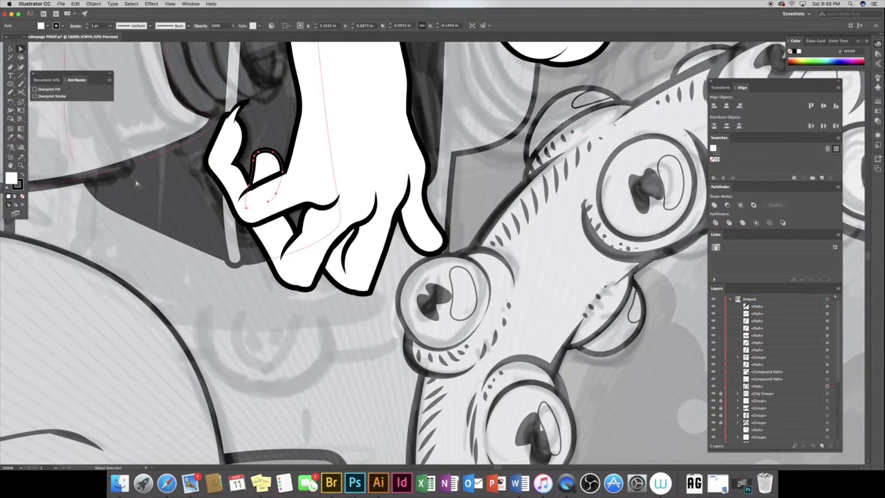
{"action": "key", "text": "ctrl+shift+a"}
{"action": "key", "text": "d"}
{"action": "left_click_drag", "start_coordinate": [266, 134], "coordinate": [261, 157]}
{"action": "left_click", "coordinate": [131, 25]}
{"action": "left_click", "coordinate": [128, 43]}
{"action": "left_click_drag", "start_coordinate": [267, 135], "coordinate": [262, 157]}
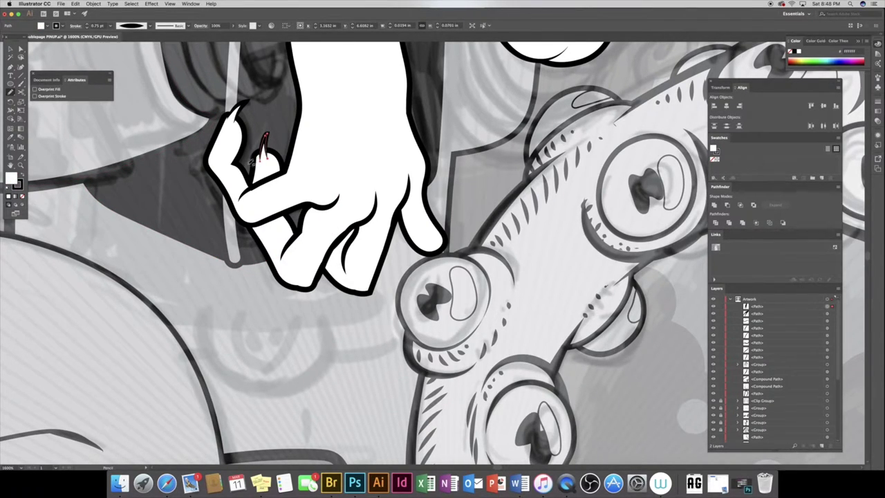
{"action": "left_click", "coordinate": [249, 181], "text": "ctrl"}
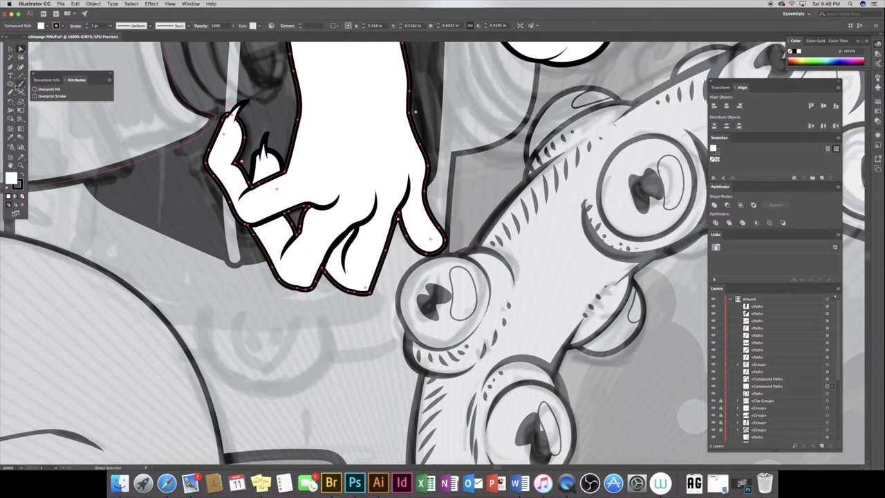
Add a knuckle crease and a tapered claw tip, move the claw below the hand in Layers, and zoom out
{"action": "left_click_drag", "start_coordinate": [341, 244], "coordinate": [358, 224]}
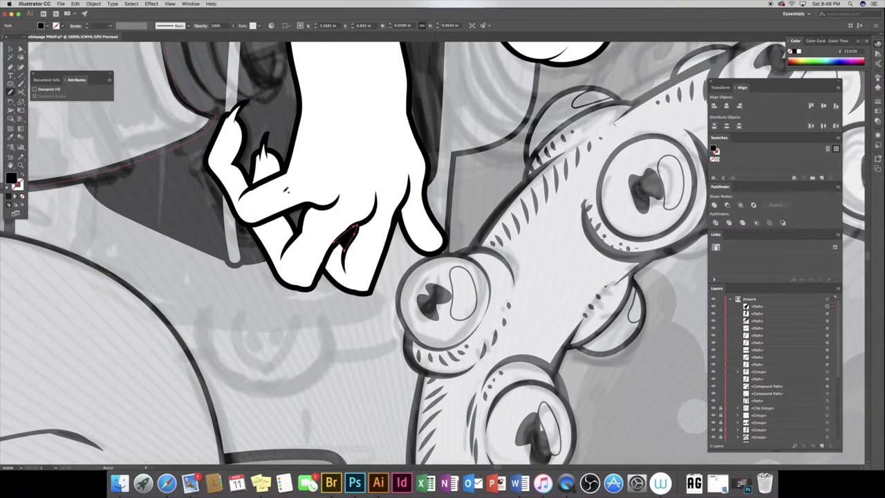
{"action": "scroll", "coordinate": [446, 251], "scroll_direction": "down", "scroll_amount": 2}
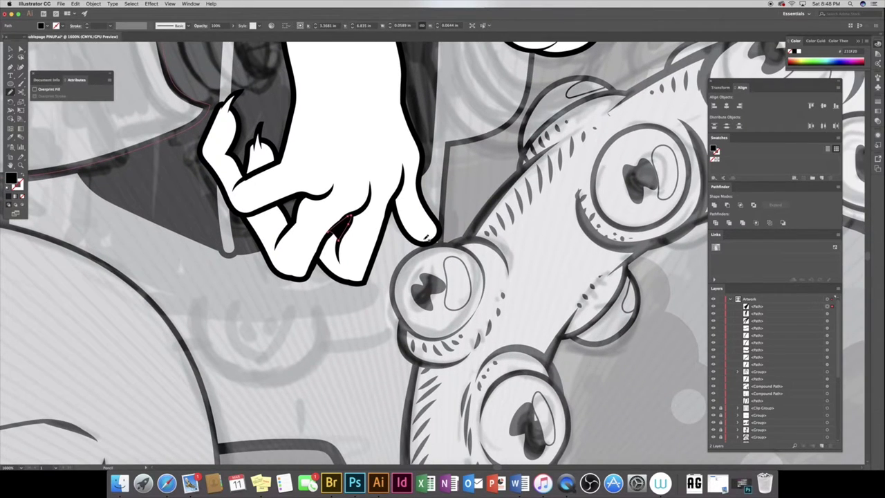
{"action": "left_click_drag", "start_coordinate": [424, 238], "coordinate": [442, 261]}
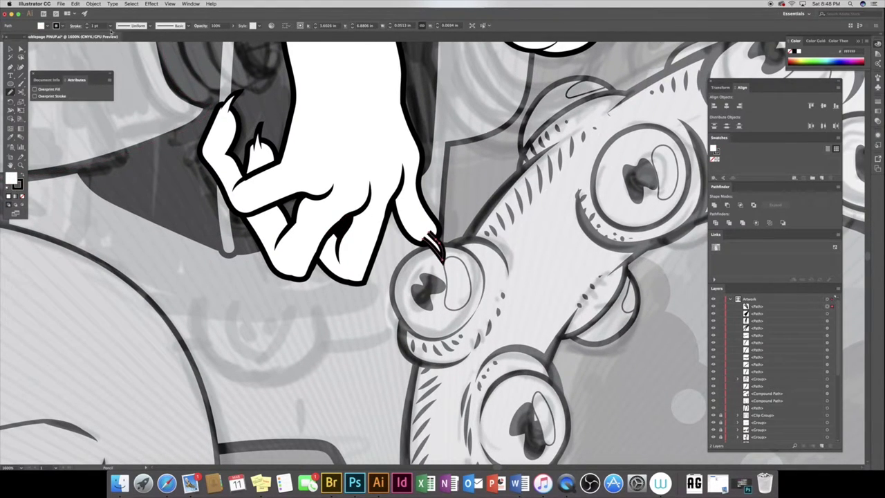
{"action": "left_click_drag", "start_coordinate": [750, 306], "coordinate": [747, 404]}
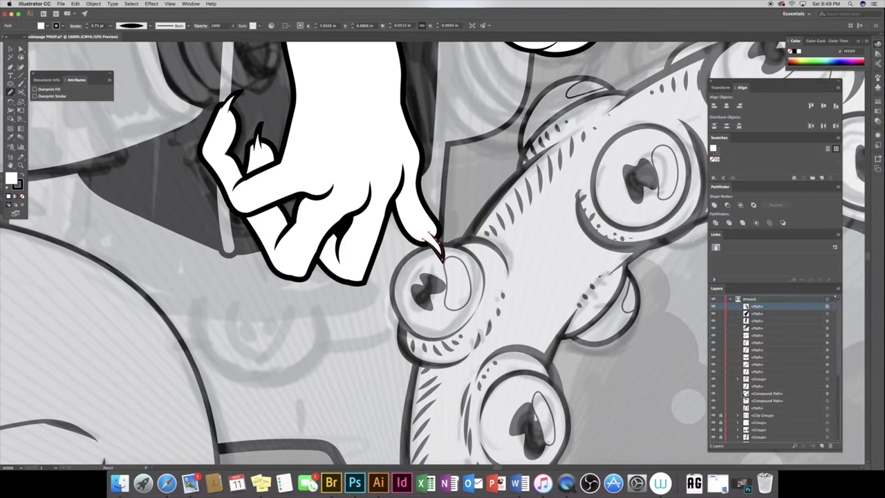
{"action": "key", "text": "ctrl+minus"}
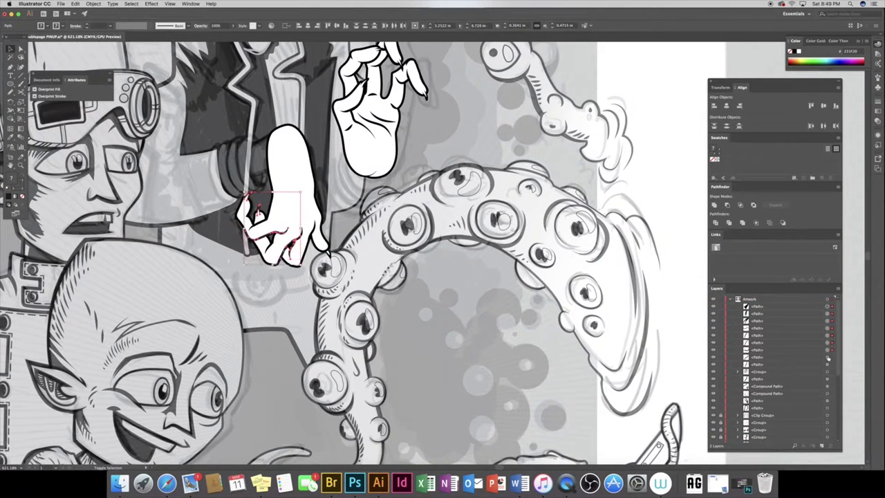
Group the lower hand's paths from the Layers panel, leaving out the upper hand
{"action": "left_click_drag", "start_coordinate": [828, 308], "coordinate": [828, 379]}
{"action": "left_click", "coordinate": [828, 387], "text": "shift"}
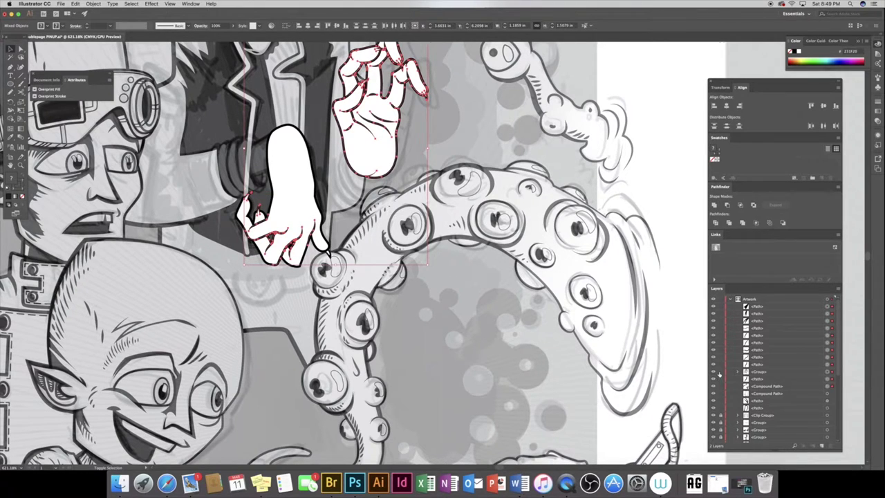
{"action": "left_click", "coordinate": [829, 388]}
{"action": "key", "text": "ctrl+g"}
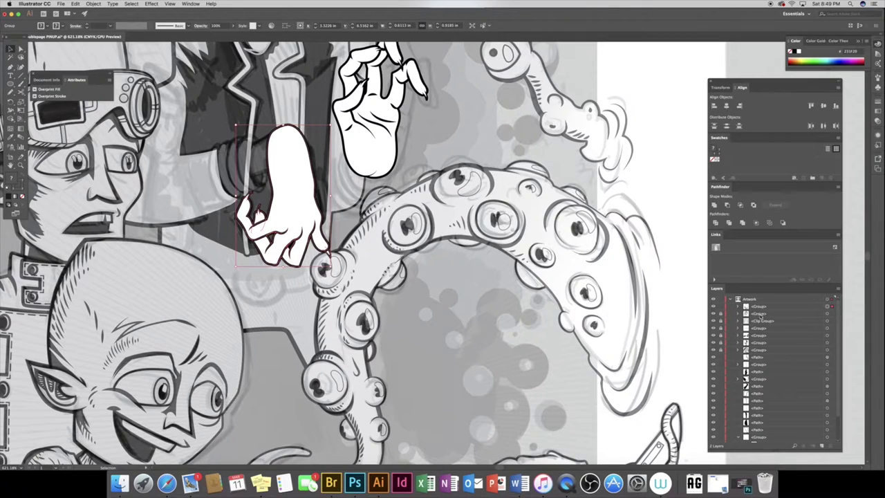
Redraw part of the lower hand's finger outline with the Pencil tool
{"action": "scroll", "coordinate": [61, 139], "scroll_direction": "up", "scroll_amount": 2}
{"action": "scroll", "coordinate": [61, 139], "scroll_direction": "up", "scroll_amount": 3}
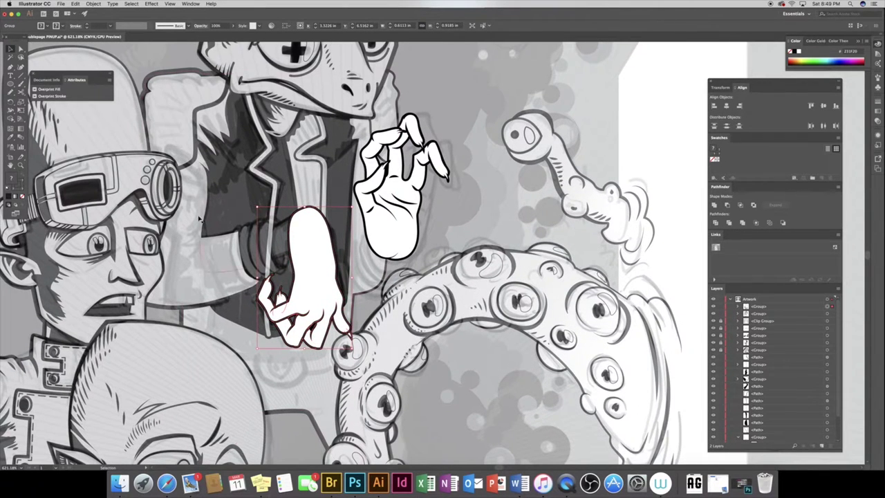
{"action": "key", "text": "a"}
{"action": "left_click", "coordinate": [307, 236]}
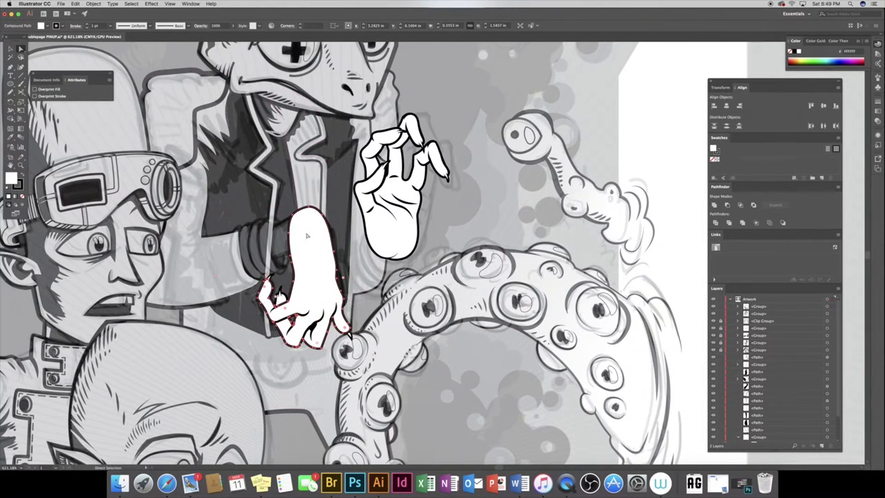
{"action": "key", "text": "n"}
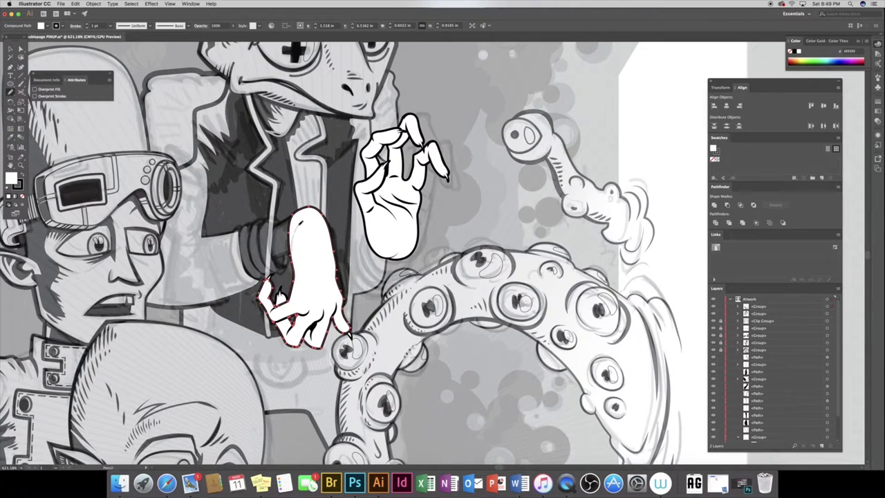
{"action": "left_click_drag", "start_coordinate": [325, 223], "coordinate": [292, 320]}
Tilt the lower hand group so the fingertips point further right, then zoom in around it
{"action": "key", "text": "v"}
{"action": "left_click", "coordinate": [311, 277]}
{"action": "left_click_drag", "start_coordinate": [311, 276], "coordinate": [321, 259]}
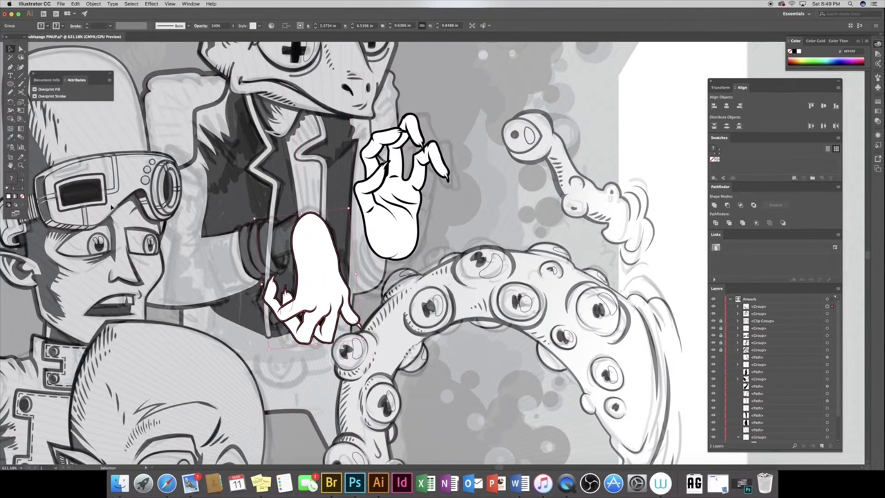
{"action": "key", "text": "z"}
{"action": "left_click_drag", "start_coordinate": [411, 249], "coordinate": [443, 255]}
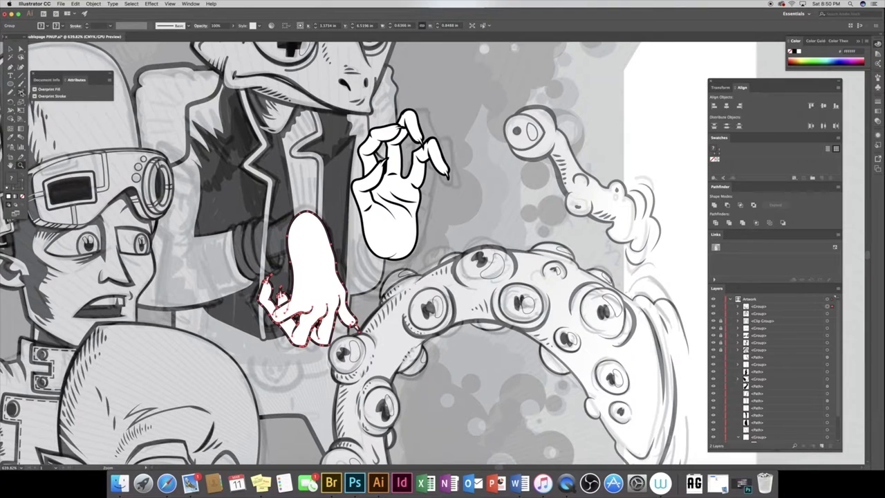
Draw a Pen curve rounding off the upper hand's bottom edge
{"action": "key", "text": "p"}
{"action": "left_click", "coordinate": [362, 235]}
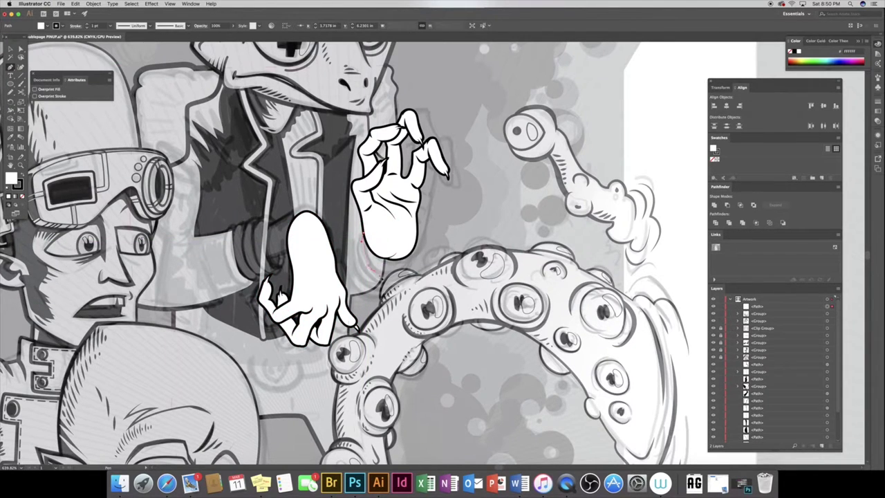
{"action": "left_click", "coordinate": [373, 271]}
{"action": "left_click_drag", "start_coordinate": [410, 260], "coordinate": [383, 236]}
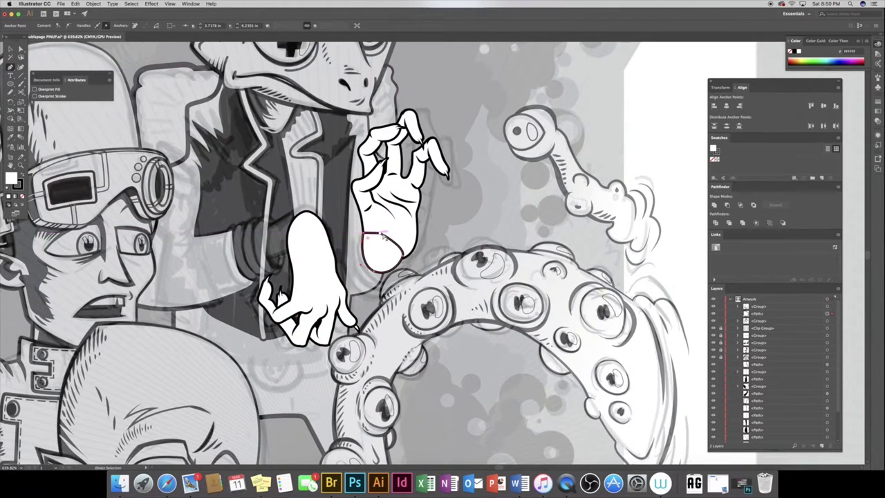
{"action": "scroll", "coordinate": [383, 237], "scroll_direction": "left", "scroll_amount": 2}
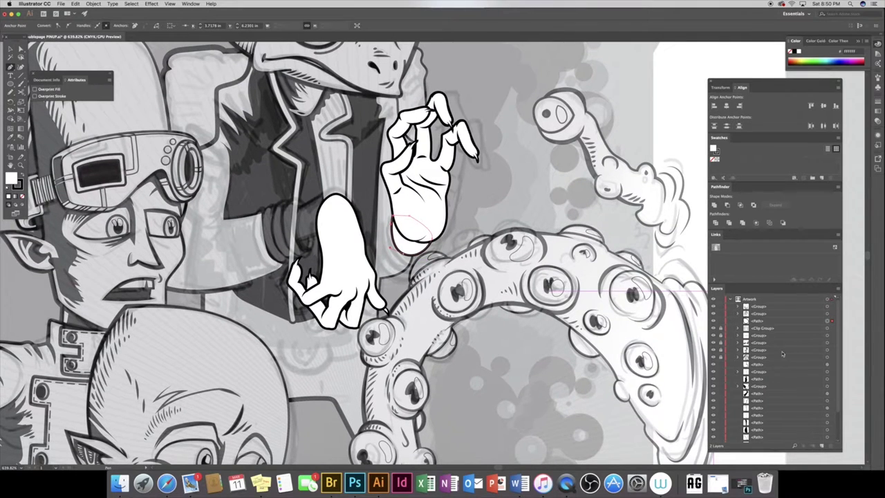
Select a jacket outline path and the hand path in Layers and group them
{"action": "left_click", "coordinate": [827, 372]}
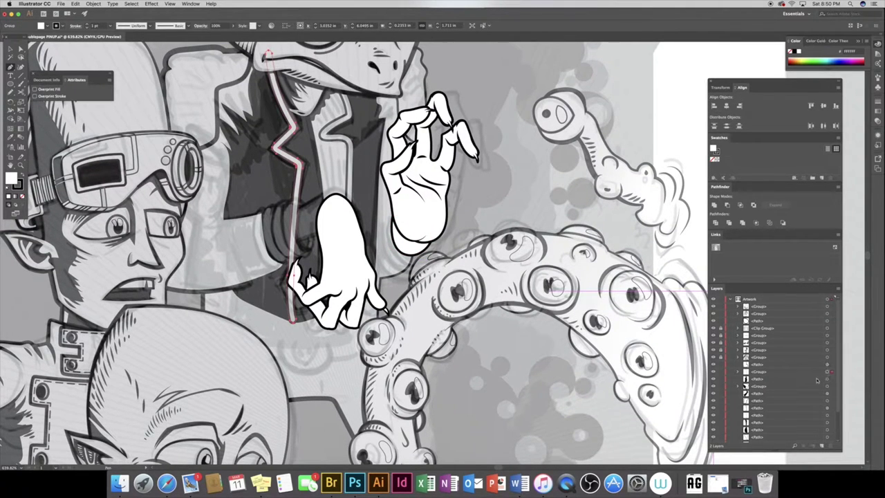
{"action": "left_click", "coordinate": [827, 379], "text": "shift"}
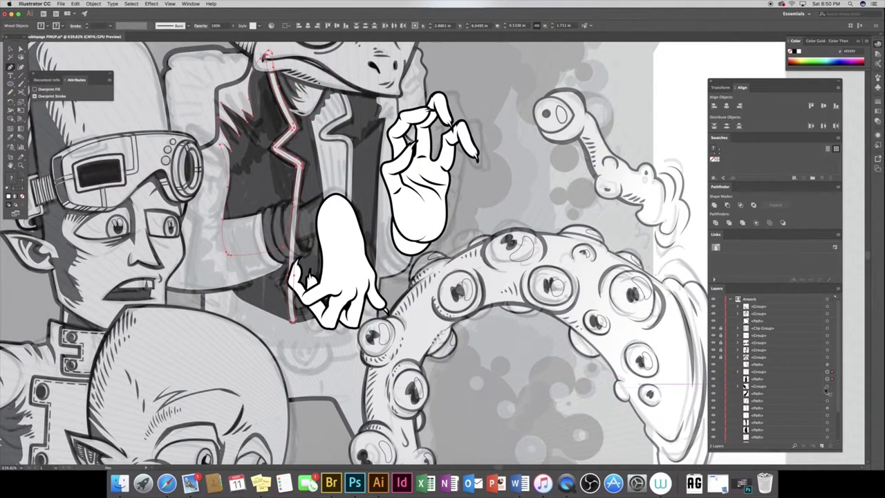
{"action": "left_click", "coordinate": [820, 396]}
{"action": "left_click", "coordinate": [828, 386]}
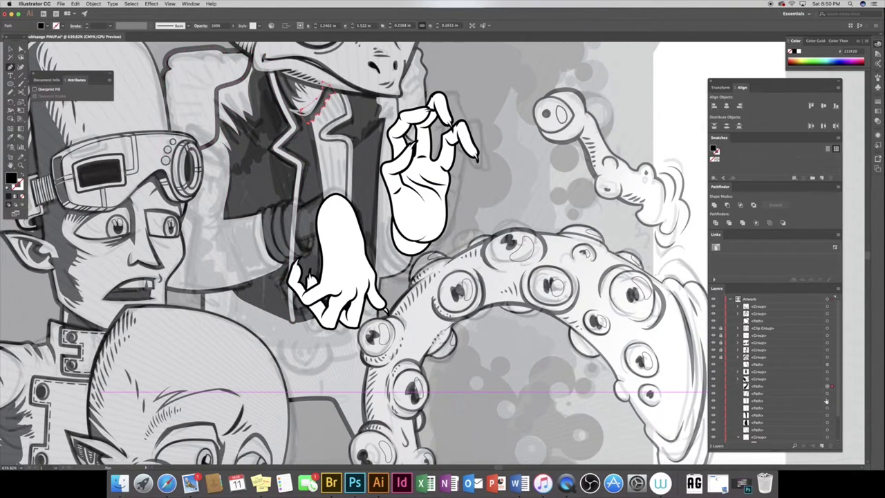
{"action": "left_click", "coordinate": [827, 401], "text": "shift"}
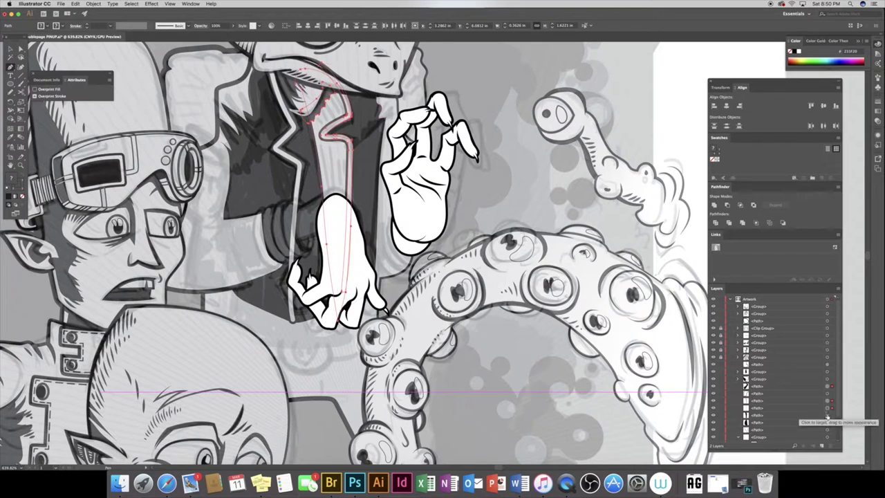
{"action": "key", "text": "super+g"}
Move a single jacket path higher in the layer stacking order
{"action": "left_click", "coordinate": [827, 394]}
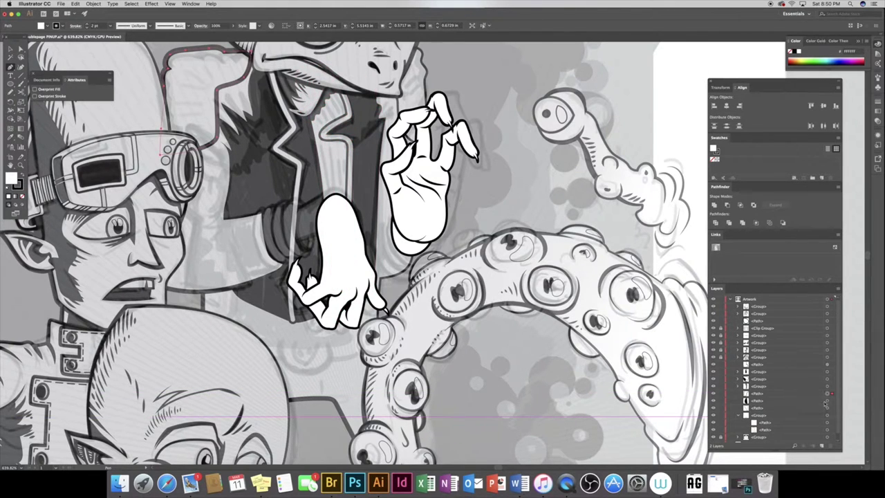
{"action": "left_click_drag", "start_coordinate": [827, 397], "coordinate": [792, 364]}
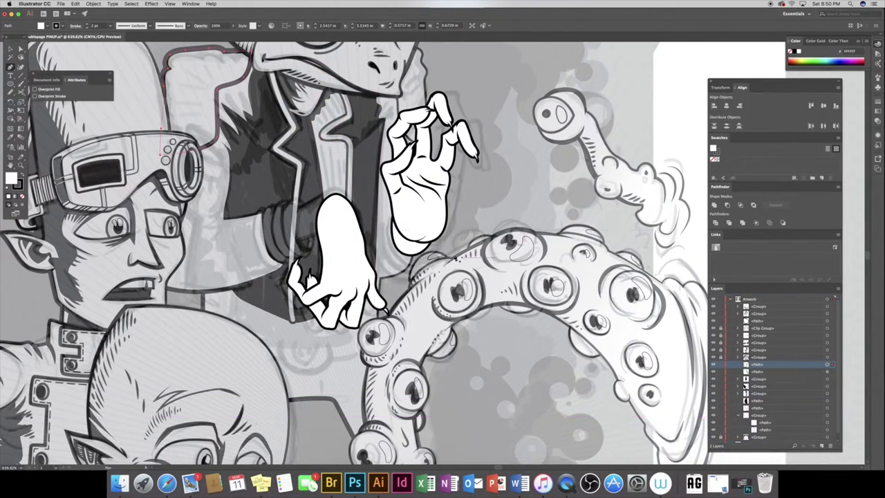
{"action": "scroll", "coordinate": [346, 277], "scroll_direction": "up", "scroll_amount": 3}
{"action": "key", "text": "super+equal"}
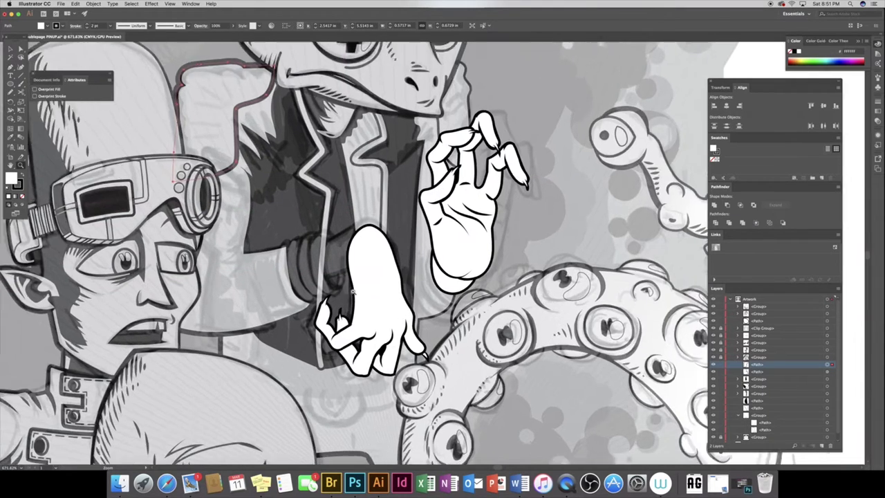
Draw the cuff outline around the lower hand's wrist along the sleeve
{"action": "double_click", "coordinate": [11, 92]}
{"action": "left_click", "coordinate": [453, 294]}
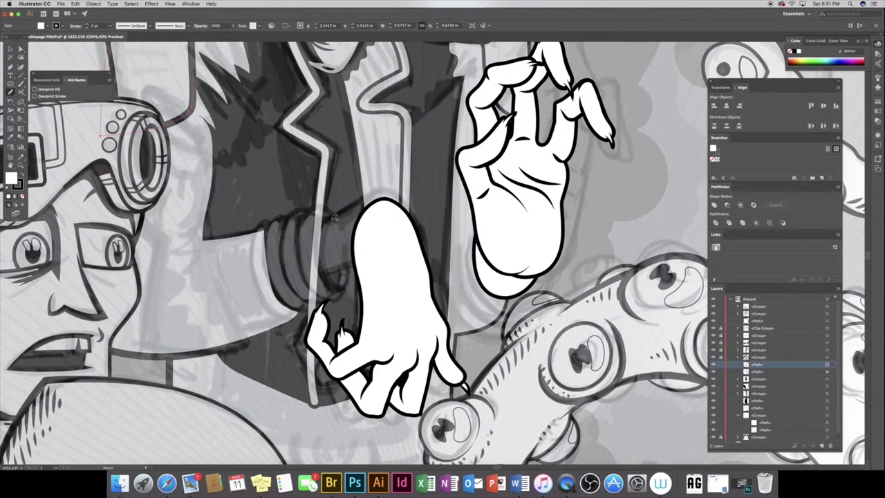
{"action": "mouse_move", "coordinate": [332, 215]}
{"action": "left_mouse_down"}
{"action": "mouse_move", "coordinate": [346, 287]}
{"action": "mouse_move", "coordinate": [324, 307]}
{"action": "mouse_move", "coordinate": [269, 282]}
{"action": "left_mouse_up"}
{"action": "mouse_move", "coordinate": [265, 233]}
{"action": "left_mouse_down"}
{"action": "mouse_move", "coordinate": [306, 213]}
{"action": "mouse_move", "coordinate": [339, 297]}
{"action": "left_mouse_up"}
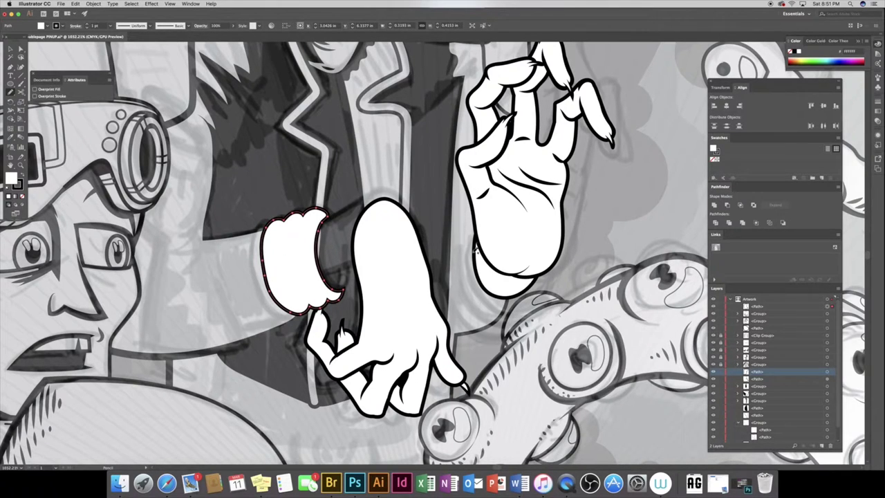
Draw bangle loops around the upper wrist and give the cuffs white fill and black outline
{"action": "mouse_move", "coordinate": [481, 234]}
{"action": "left_mouse_down"}
{"action": "mouse_move", "coordinate": [476, 256]}
{"action": "mouse_move", "coordinate": [489, 292]}
{"action": "left_mouse_up"}
{"action": "left_click_drag", "start_coordinate": [542, 263], "coordinate": [557, 265]}
{"action": "left_click_drag", "start_coordinate": [483, 223], "coordinate": [495, 234]}
{"action": "key", "text": "d"}
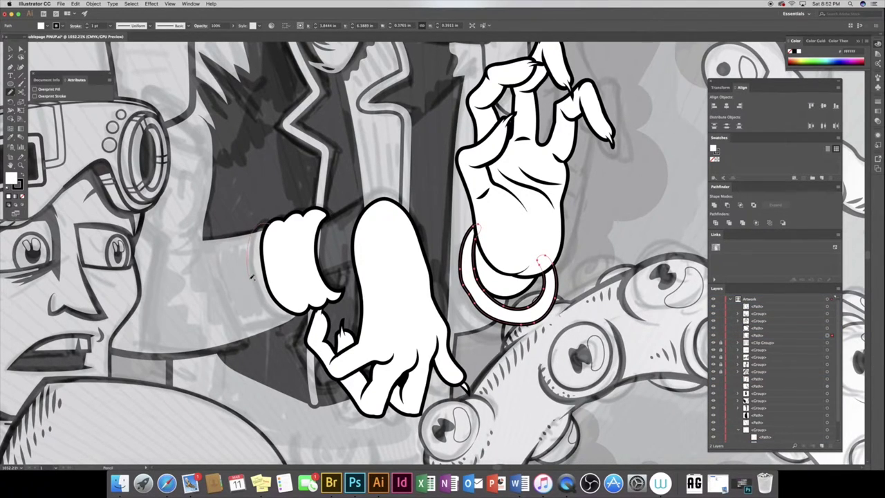
Pencil-draw an oval cuff and three white bands over the lower hand's wrist
{"action": "left_click_drag", "start_coordinate": [279, 319], "coordinate": [278, 319]}
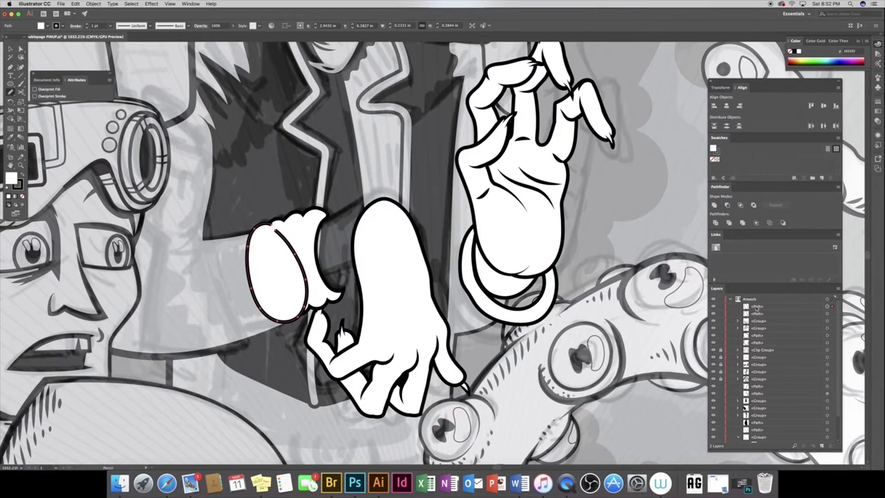
{"action": "left_click_drag", "start_coordinate": [272, 224], "coordinate": [304, 294]}
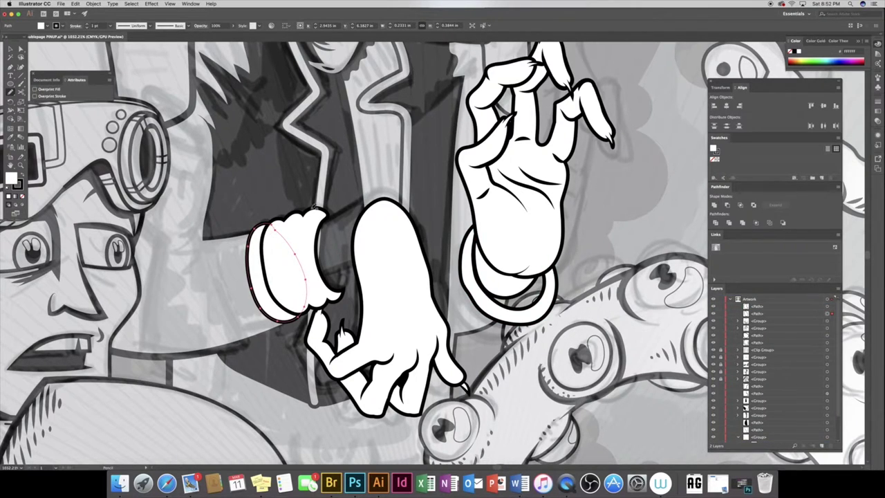
{"action": "left_click_drag", "start_coordinate": [302, 224], "coordinate": [337, 300]}
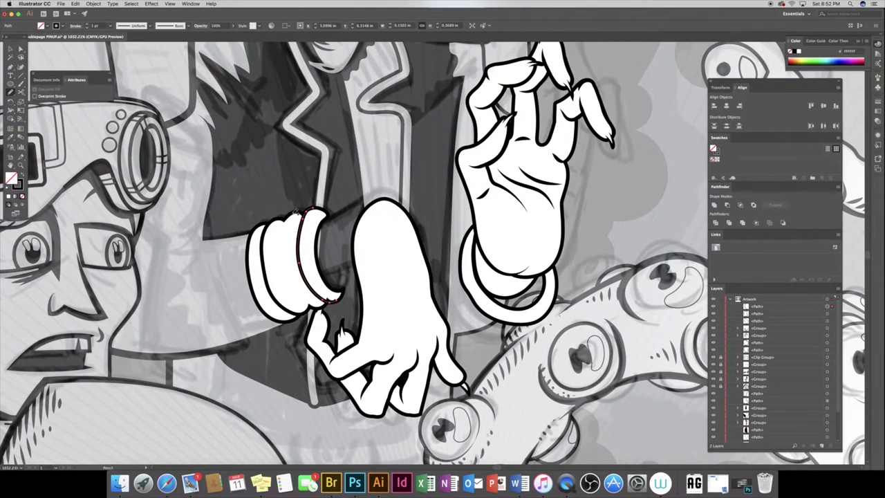
{"action": "mouse_move", "coordinate": [285, 218]}
{"action": "left_mouse_down"}
{"action": "mouse_move", "coordinate": [281, 263]}
{"action": "mouse_move", "coordinate": [308, 304]}
{"action": "mouse_move", "coordinate": [320, 309]}
{"action": "left_mouse_up"}
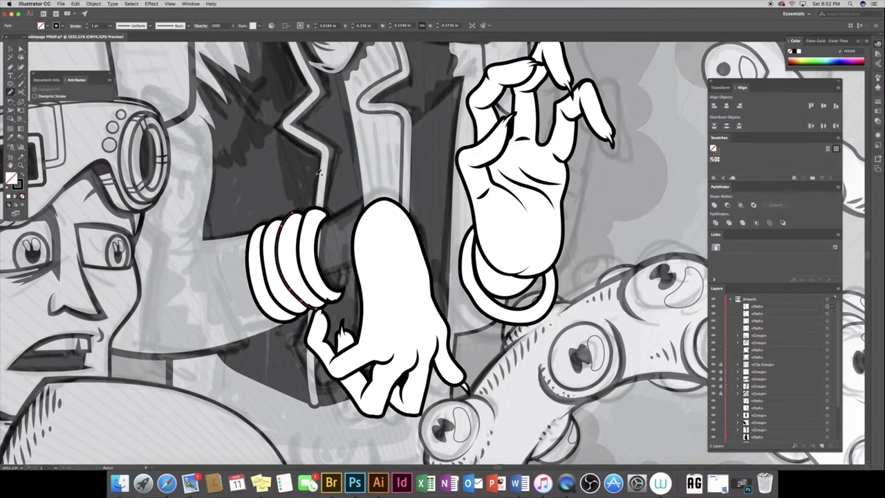
Select the cuff ring paths for editing
{"action": "key", "text": "a"}
{"action": "left_click", "coordinate": [243, 228]}
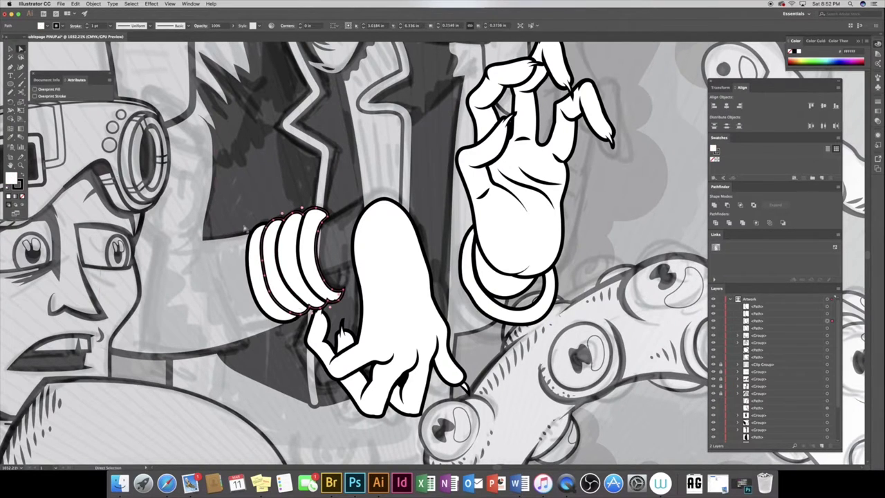
{"action": "key", "text": "n"}
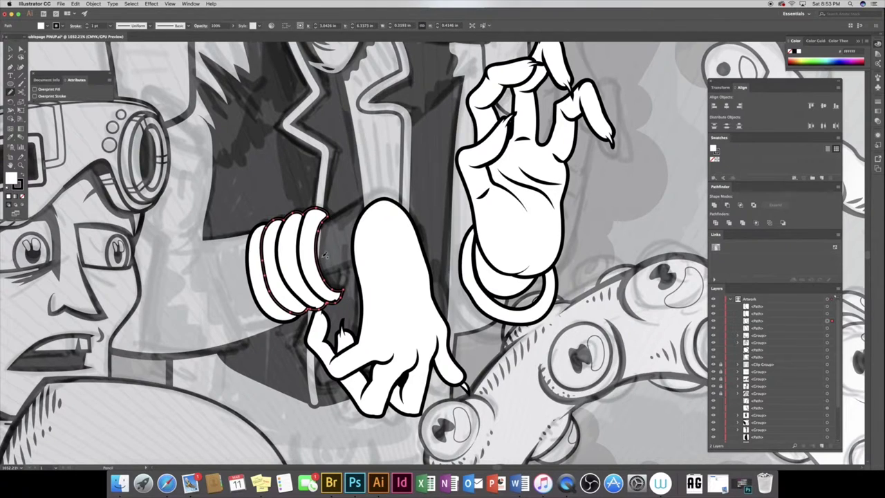
{"action": "key", "text": "v"}
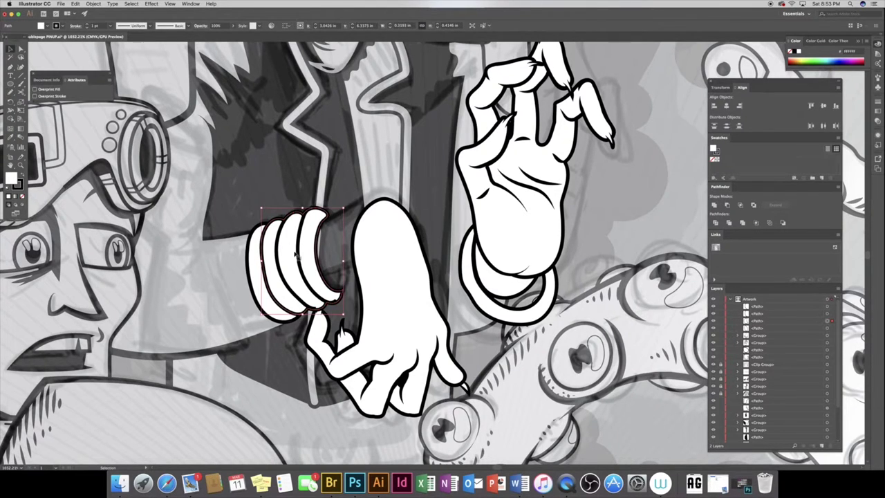
{"action": "left_click", "coordinate": [308, 314]}
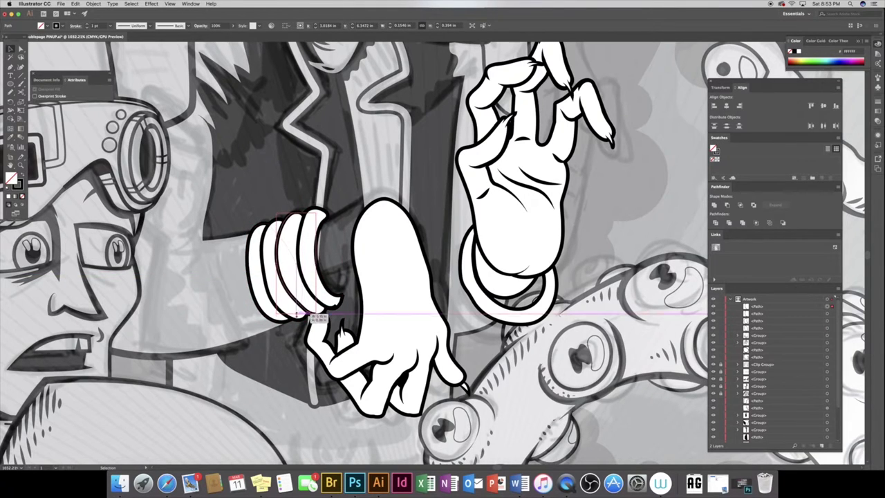
{"action": "key", "text": "a"}
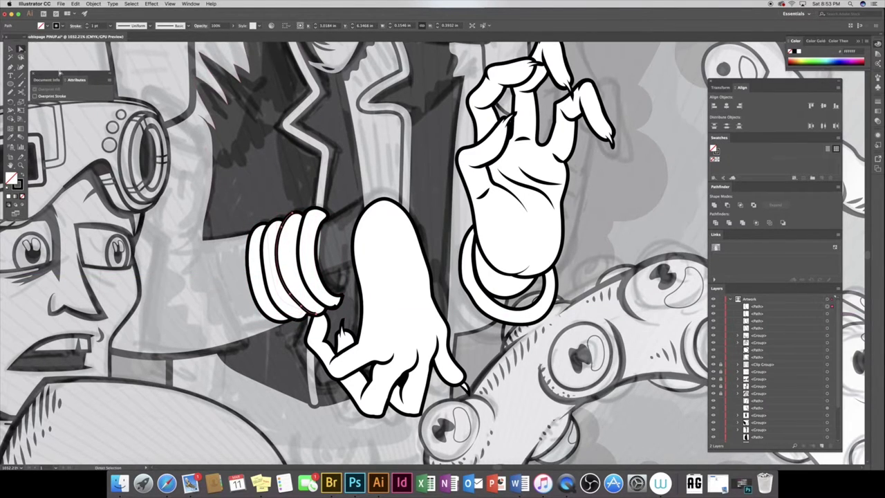
{"action": "key", "text": "n"}
Redraw the edges of two cuff rings and select the rings in the Layers panel
{"action": "mouse_move", "coordinate": [319, 261]}
{"action": "left_mouse_down"}
{"action": "mouse_move", "coordinate": [288, 279]}
{"action": "mouse_move", "coordinate": [300, 206]}
{"action": "left_mouse_up"}
{"action": "key", "text": "a"}
{"action": "left_click", "coordinate": [331, 303]}
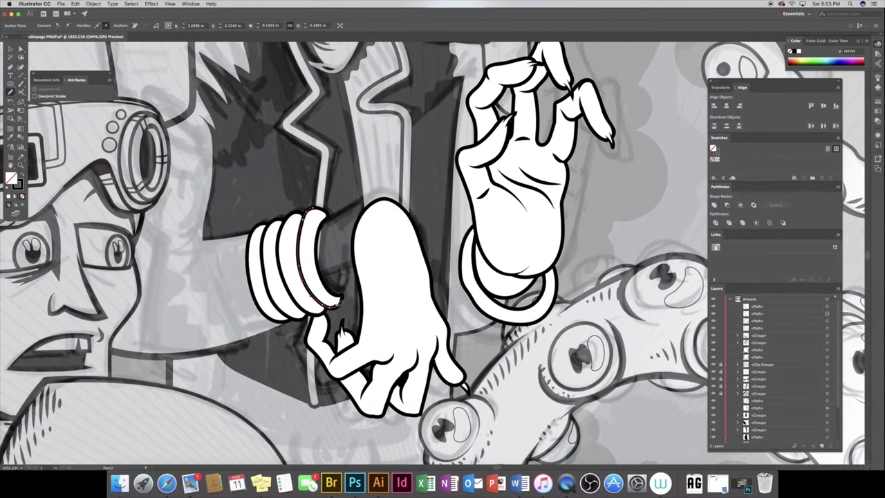
{"action": "left_click_drag", "start_coordinate": [338, 305], "coordinate": [355, 270]}
{"action": "key", "text": "v"}
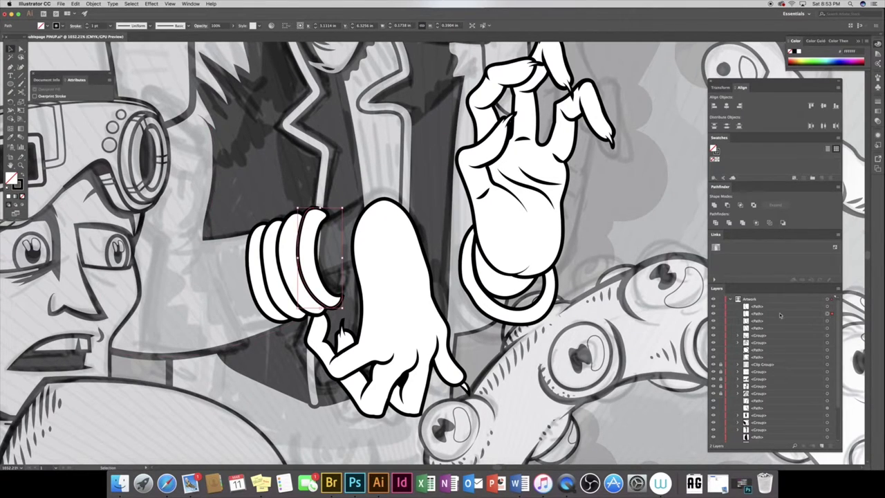
{"action": "left_click", "coordinate": [827, 306], "text": "shift"}
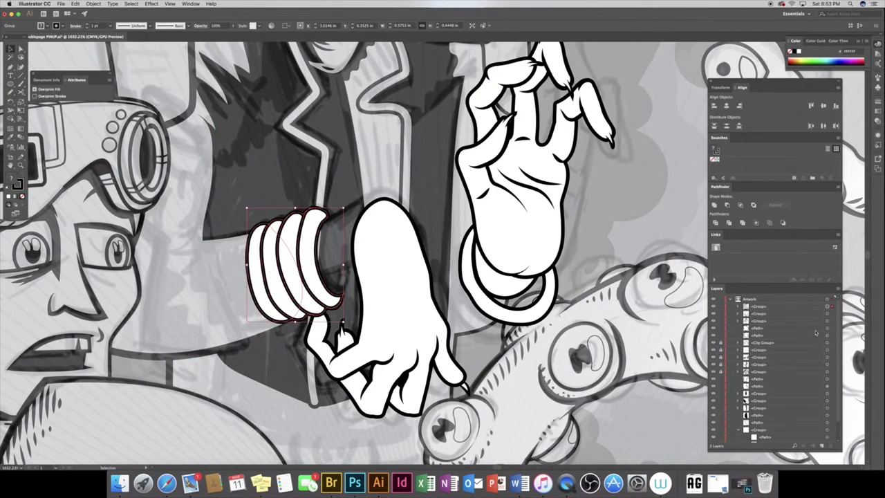
{"action": "left_click", "coordinate": [827, 393]}
{"action": "scroll", "coordinate": [415, 249], "scroll_direction": "left", "scroll_amount": 5}
{"action": "scroll", "coordinate": [411, 221], "scroll_direction": "right", "scroll_amount": 1}
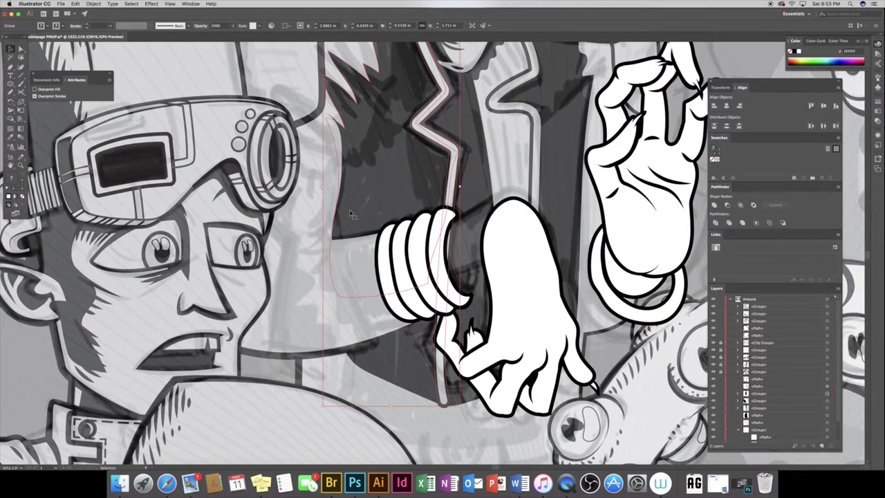
Reshape the lapel outline and redraw the jacket's edges as smoother lines
{"action": "key", "text": "ctrl+alt+bracketright"}
{"action": "left_click", "coordinate": [13, 94]}
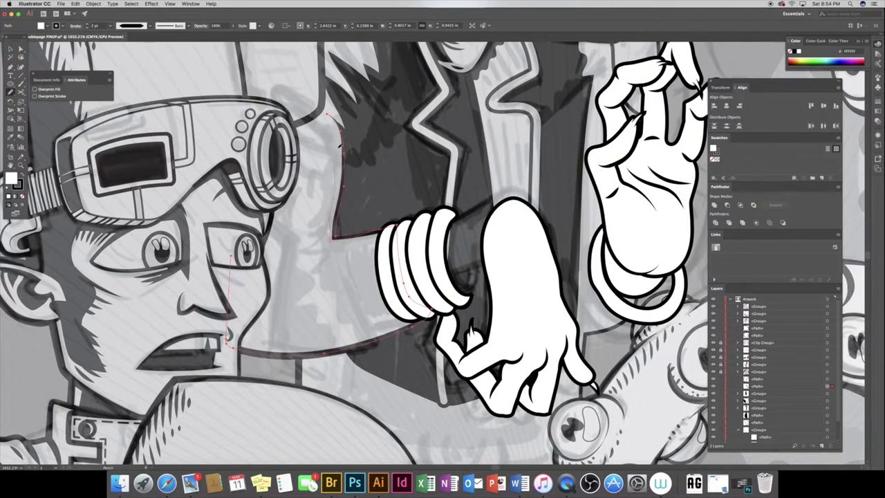
{"action": "left_click_drag", "start_coordinate": [339, 145], "coordinate": [353, 212]}
{"action": "left_click_drag", "start_coordinate": [332, 237], "coordinate": [334, 239]}
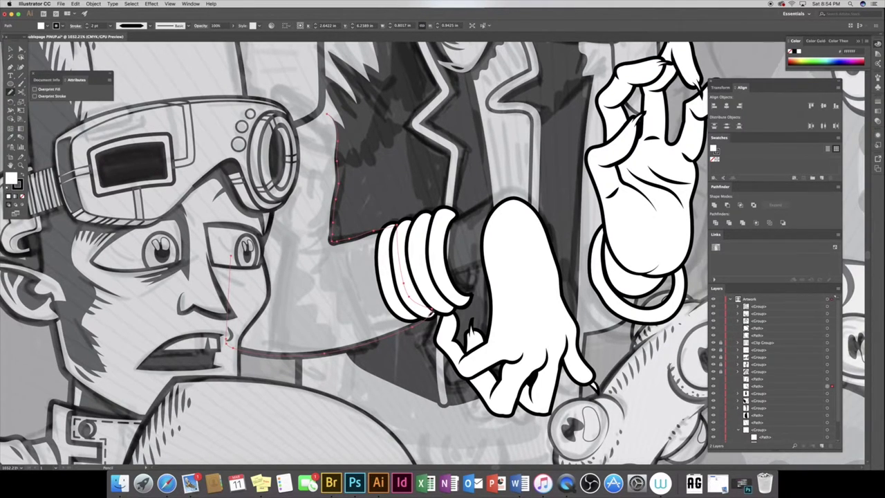
{"action": "left_click_drag", "start_coordinate": [241, 353], "coordinate": [240, 355]}
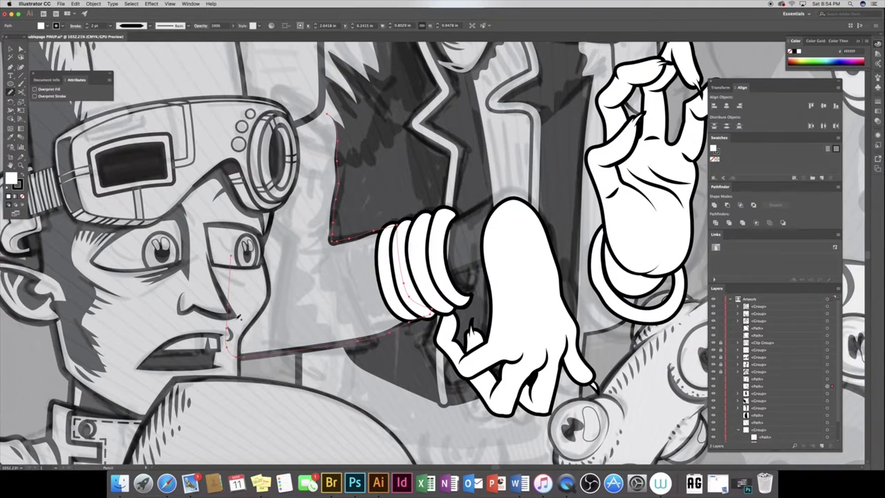
{"action": "key", "text": "a"}
{"action": "left_click", "coordinate": [386, 364]}
{"action": "key", "text": "n"}
Add a jagged black sleeve shading shape behind the hand groups, then zoom out and deselect
{"action": "mouse_move", "coordinate": [271, 258]}
{"action": "left_mouse_down"}
{"action": "mouse_move", "coordinate": [390, 304]}
{"action": "mouse_move", "coordinate": [352, 330]}
{"action": "left_mouse_up"}
{"action": "left_click_drag", "start_coordinate": [238, 349], "coordinate": [238, 285]}
{"action": "key", "text": "d"}
{"action": "key", "text": "shift+x"}
{"action": "left_click_drag", "start_coordinate": [749, 308], "coordinate": [752, 322]}
{"action": "key", "text": "v"}
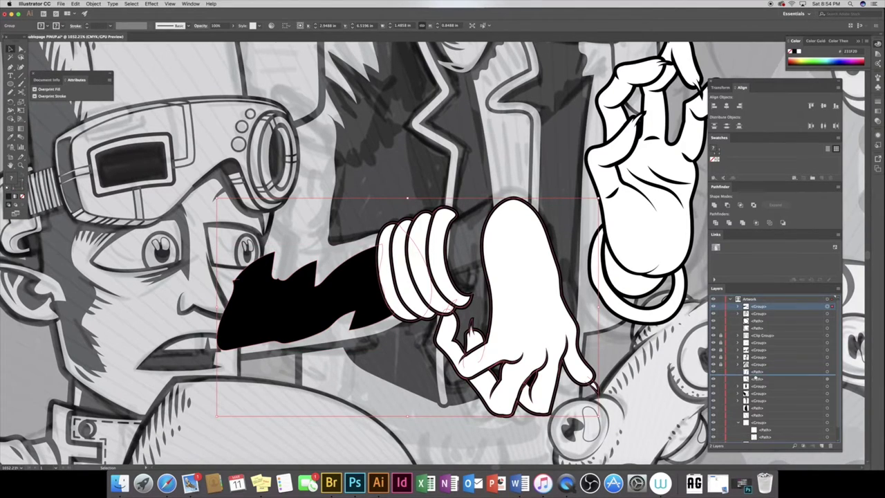
{"action": "left_click", "coordinate": [739, 353]}
{"action": "key", "text": "ctrl+minus"}
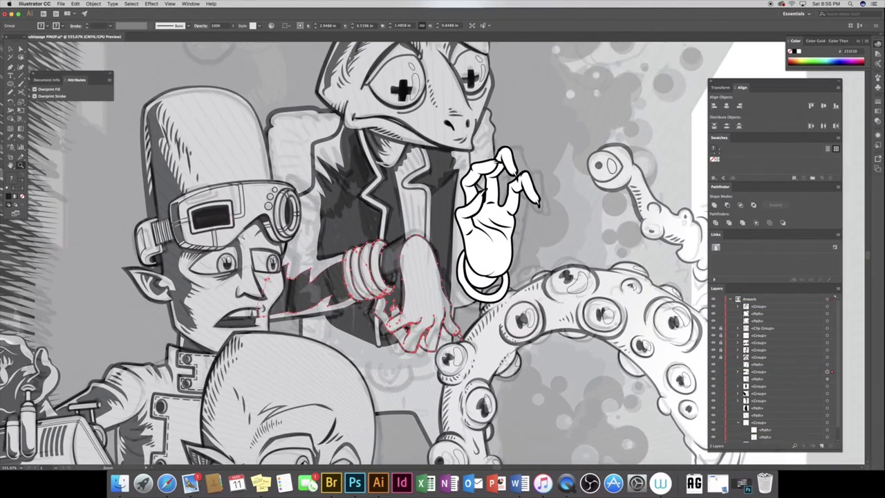
{"action": "key", "text": "ctrl+shift+a"}
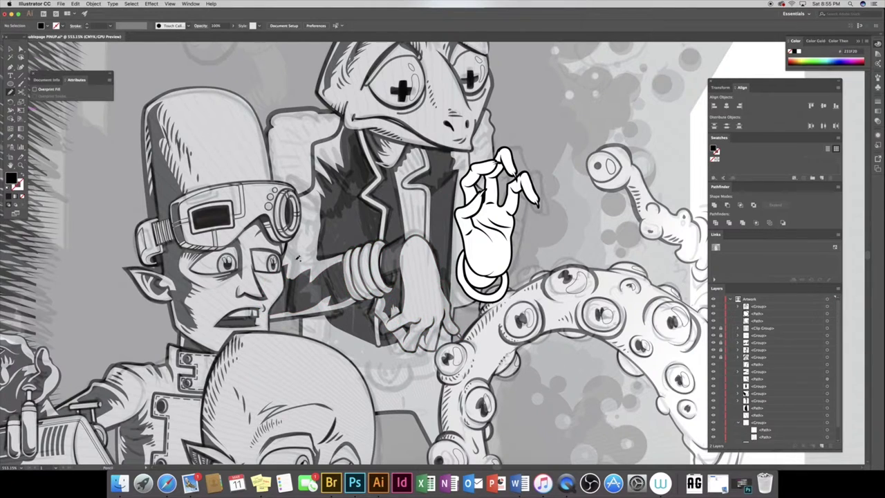
Draw a solid black shape along the goggles and move it behind them
{"action": "mouse_move", "coordinate": [282, 285]}
{"action": "left_mouse_down"}
{"action": "mouse_move", "coordinate": [299, 254]}
{"action": "mouse_move", "coordinate": [303, 215]}
{"action": "mouse_move", "coordinate": [300, 196]}
{"action": "mouse_move", "coordinate": [275, 176]}
{"action": "mouse_move", "coordinate": [281, 285]}
{"action": "left_mouse_up"}
{"action": "left_click", "coordinate": [20, 174]}
{"action": "left_click_drag", "start_coordinate": [761, 306], "coordinate": [761, 379]}
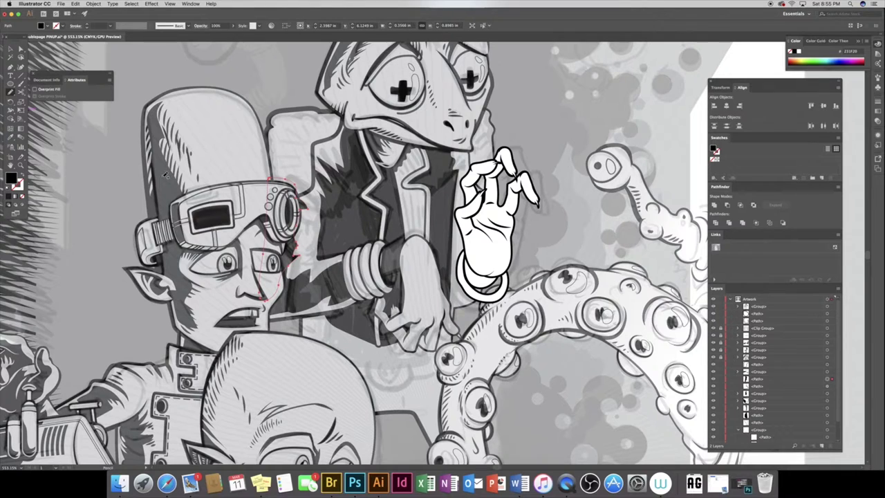
Draw two 2 pt hatch strokes with a tapered profile along the jacket top
{"action": "left_click_drag", "start_coordinate": [271, 126], "coordinate": [303, 137]}
{"action": "left_click", "coordinate": [22, 173]}
{"action": "left_click", "coordinate": [87, 26]}
{"action": "left_click", "coordinate": [135, 26]}
{"action": "left_click", "coordinate": [135, 46]}
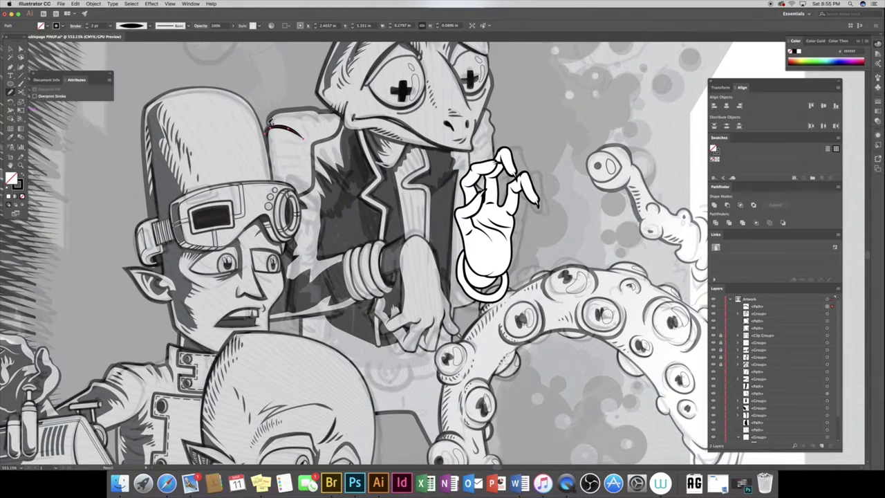
{"action": "left_click_drag", "start_coordinate": [267, 123], "coordinate": [307, 129]}
{"action": "left_click", "coordinate": [87, 26]}
{"action": "left_click", "coordinate": [131, 25]}
{"action": "left_click", "coordinate": [132, 46]}
Add short tapered hatch strokes down the ribbed tube
{"action": "left_click_drag", "start_coordinate": [280, 139], "coordinate": [263, 157]}
{"action": "left_click", "coordinate": [131, 26]}
{"action": "left_click", "coordinate": [131, 46]}
{"action": "left_click", "coordinate": [131, 25]}
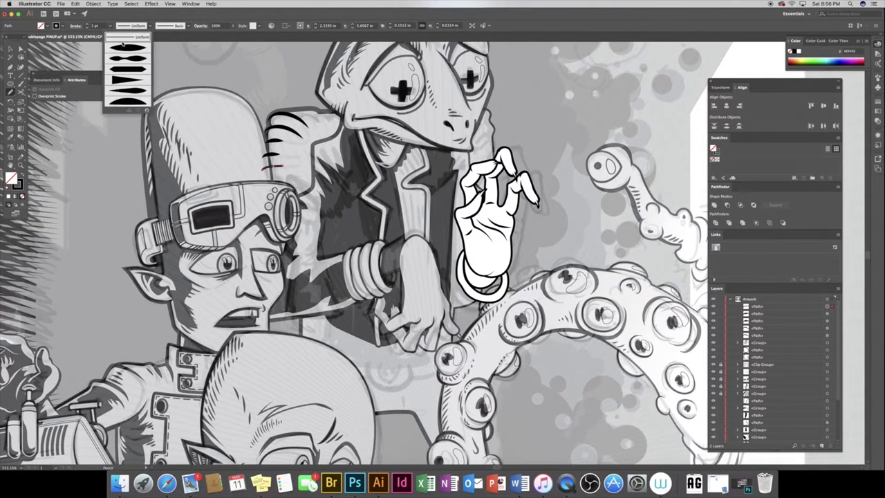
{"action": "left_click", "coordinate": [85, 28]}
{"action": "mouse_move", "coordinate": [283, 164]}
{"action": "left_mouse_down"}
{"action": "mouse_move", "coordinate": [263, 168]}
{"action": "mouse_move", "coordinate": [261, 180]}
{"action": "left_mouse_up"}
{"action": "left_click", "coordinate": [131, 26]}
{"action": "left_click", "coordinate": [131, 45]}
{"action": "left_click", "coordinate": [84, 23]}
Add a curved tapered hatch stroke at the tube top and another short stroke
{"action": "left_click_drag", "start_coordinate": [284, 112], "coordinate": [321, 123]}
{"action": "left_click", "coordinate": [131, 26]}
{"action": "left_click", "coordinate": [132, 46]}
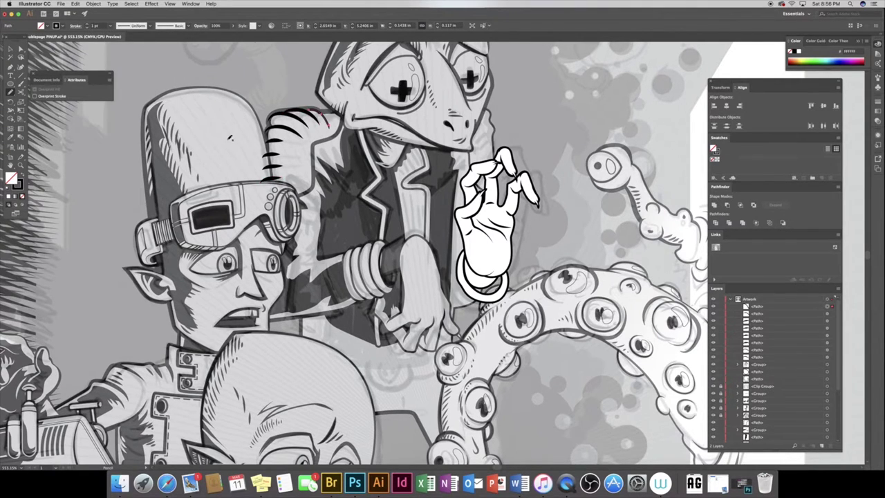
{"action": "left_click", "coordinate": [132, 26]}
{"action": "left_click", "coordinate": [131, 46]}
{"action": "mouse_move", "coordinate": [271, 177]}
{"action": "left_mouse_down"}
{"action": "mouse_move", "coordinate": [299, 174]}
{"action": "mouse_move", "coordinate": [296, 143]}
{"action": "left_mouse_up"}
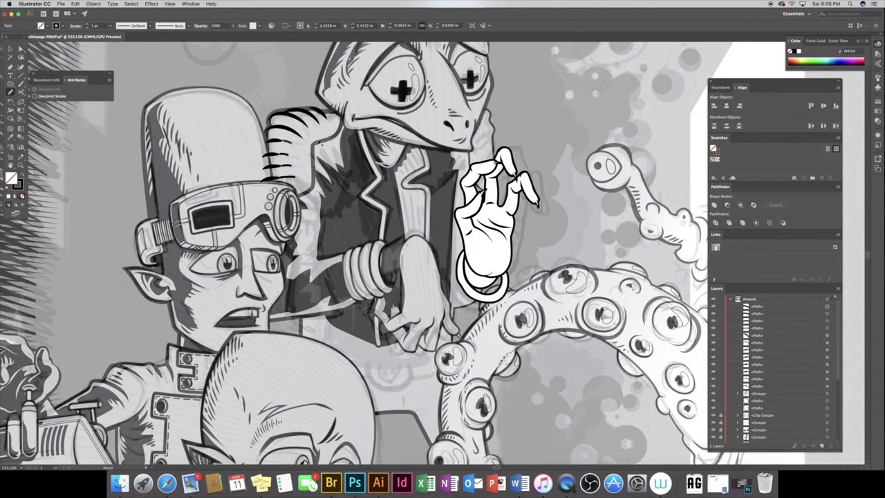
Add one more tapered hatch stroke and select the coil hatch strokes together
{"action": "left_click", "coordinate": [832, 328], "text": "shift"}
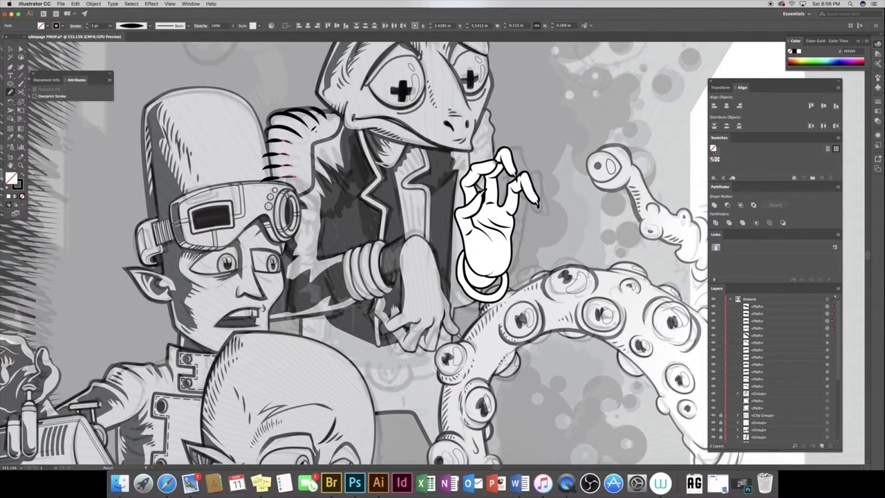
{"action": "left_click_drag", "start_coordinate": [314, 126], "coordinate": [330, 116]}
{"action": "left_click", "coordinate": [131, 25]}
{"action": "left_click", "coordinate": [132, 52]}
{"action": "left_click", "coordinate": [827, 319], "text": "shift"}
{"action": "left_click_drag", "start_coordinate": [827, 323], "coordinate": [828, 351]}
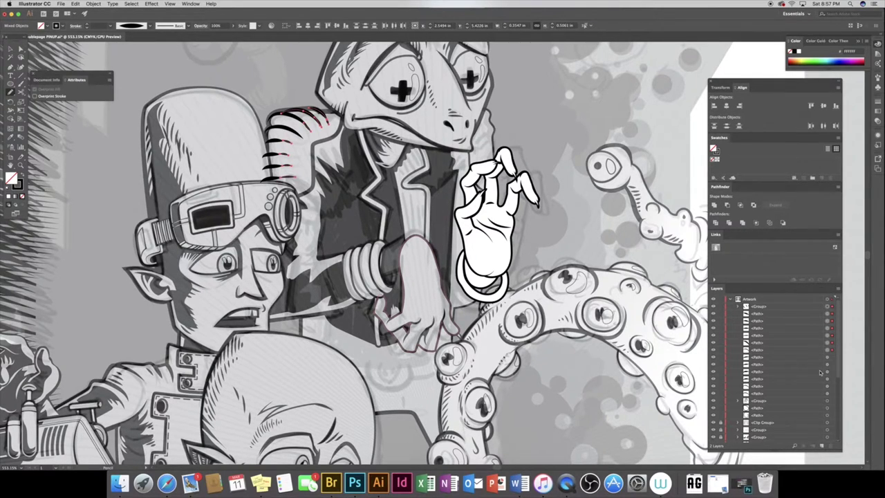
{"action": "left_click", "coordinate": [827, 307]}
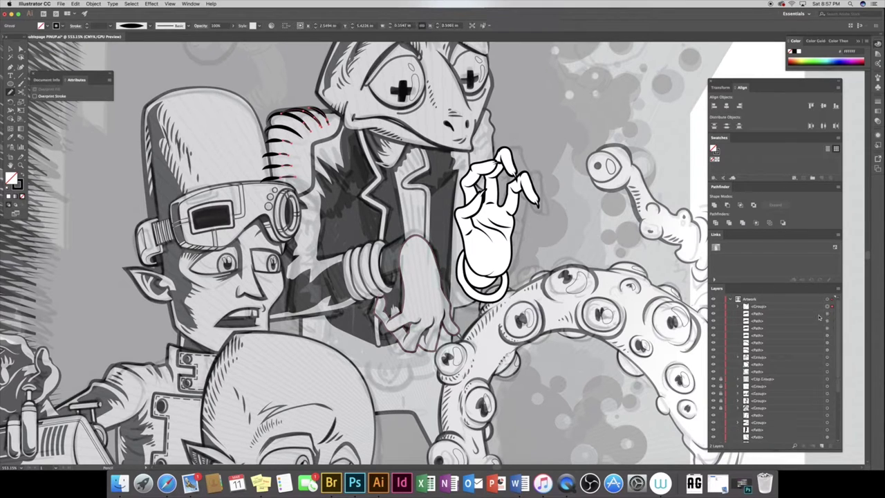
{"action": "left_click", "coordinate": [827, 329], "text": "shift"}
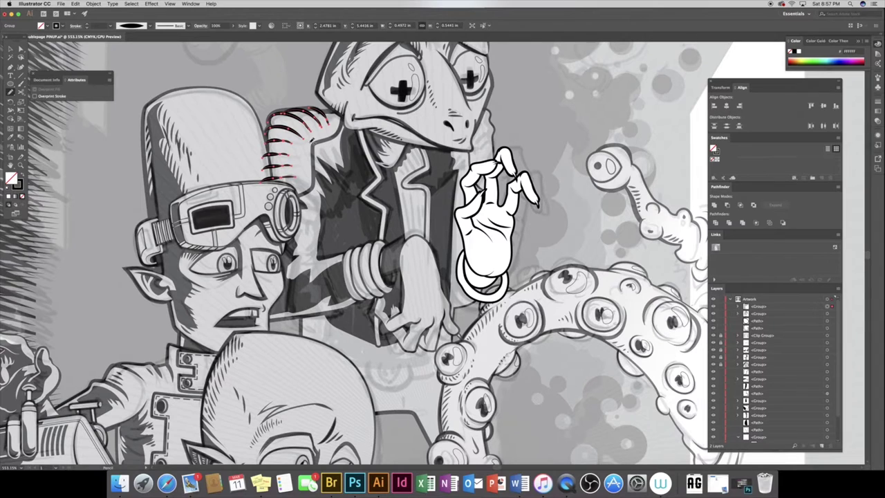
Reshape the tube outline, clear the selection, and zoom in on the ribbed tube
{"action": "left_click", "coordinate": [315, 110]}
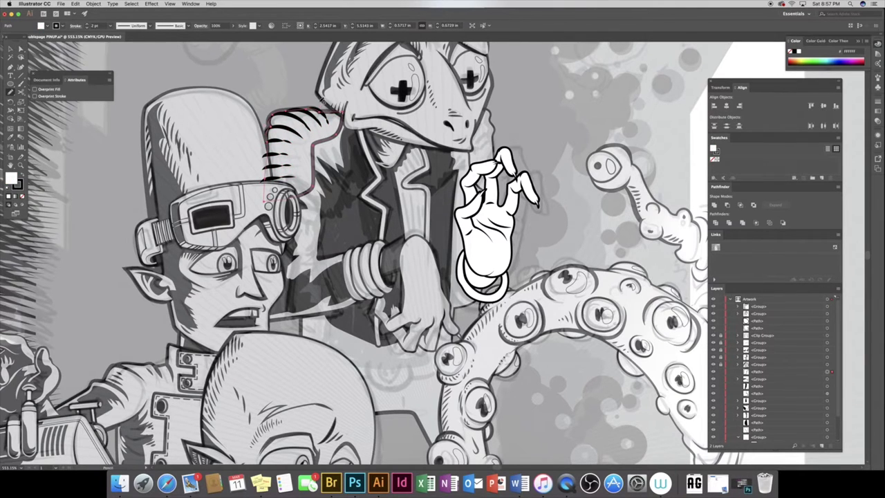
{"action": "left_click_drag", "start_coordinate": [325, 109], "coordinate": [345, 116]}
{"action": "left_click_drag", "start_coordinate": [311, 142], "coordinate": [305, 179]}
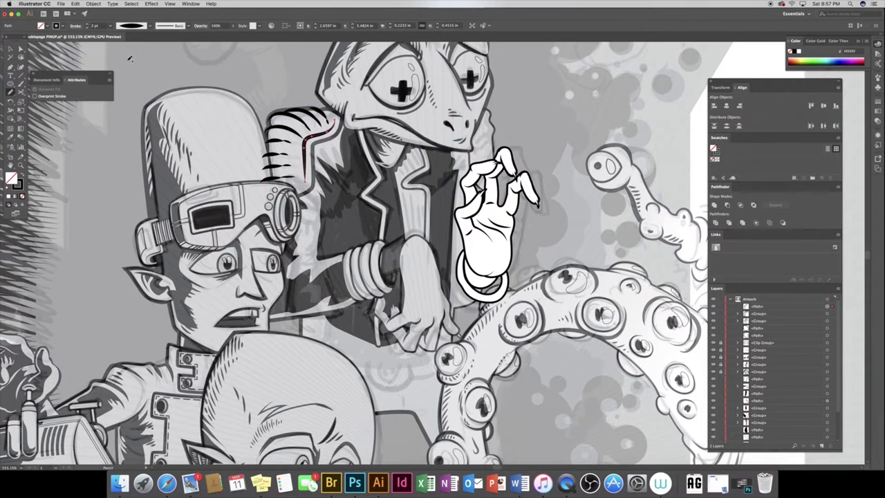
{"action": "left_click", "coordinate": [828, 313]}
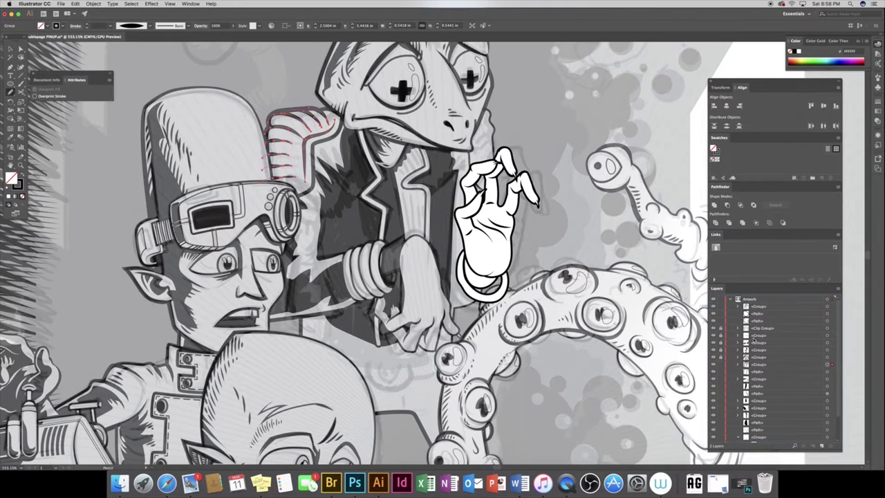
{"action": "key", "text": "v"}
{"action": "key", "text": "super+shift+a"}
{"action": "key", "text": "z"}
{"action": "left_click_drag", "start_coordinate": [321, 149], "coordinate": [388, 149]}
Pencil-draw shading strokes on each coil ridge, give them a tapered width, and group them
{"action": "key", "text": "n"}
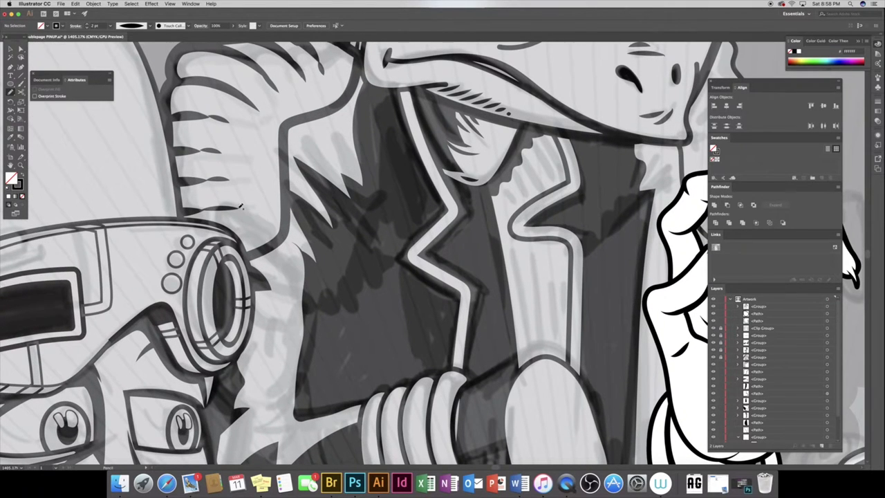
{"action": "left_click_drag", "start_coordinate": [242, 206], "coordinate": [267, 209]}
{"action": "left_click_drag", "start_coordinate": [229, 179], "coordinate": [264, 182]}
{"action": "left_click_drag", "start_coordinate": [222, 151], "coordinate": [262, 157]}
{"action": "mouse_move", "coordinate": [228, 120]}
{"action": "left_mouse_down"}
{"action": "mouse_move", "coordinate": [260, 130]}
{"action": "mouse_move", "coordinate": [275, 116]}
{"action": "left_mouse_up"}
{"action": "left_click_drag", "start_coordinate": [271, 83], "coordinate": [288, 106]}
{"action": "mouse_move", "coordinate": [301, 68]}
{"action": "left_mouse_down"}
{"action": "mouse_move", "coordinate": [311, 97]}
{"action": "mouse_move", "coordinate": [326, 91]}
{"action": "left_mouse_up"}
{"action": "left_click_drag", "start_coordinate": [828, 314], "coordinate": [828, 357]}
{"action": "left_click", "coordinate": [133, 26]}
{"action": "left_click", "coordinate": [118, 48]}
{"action": "key", "text": "ctrl+g"}
Draw a black loop and black shading strokes on the lower frill ridges, removing their outline
{"action": "scroll", "coordinate": [344, 232], "scroll_direction": "down", "scroll_amount": 5}
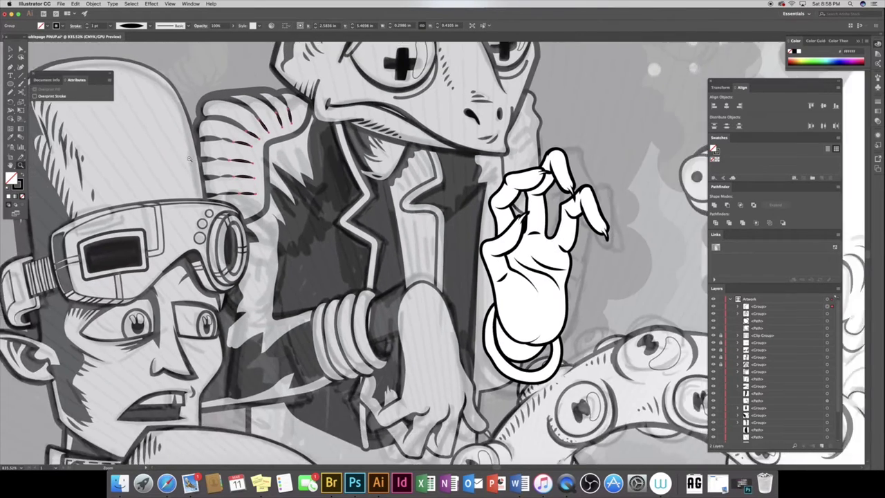
{"action": "scroll", "coordinate": [344, 232], "scroll_direction": "up", "scroll_amount": 5}
{"action": "left_click", "coordinate": [10, 92]}
{"action": "left_click_drag", "start_coordinate": [241, 247], "coordinate": [230, 258]}
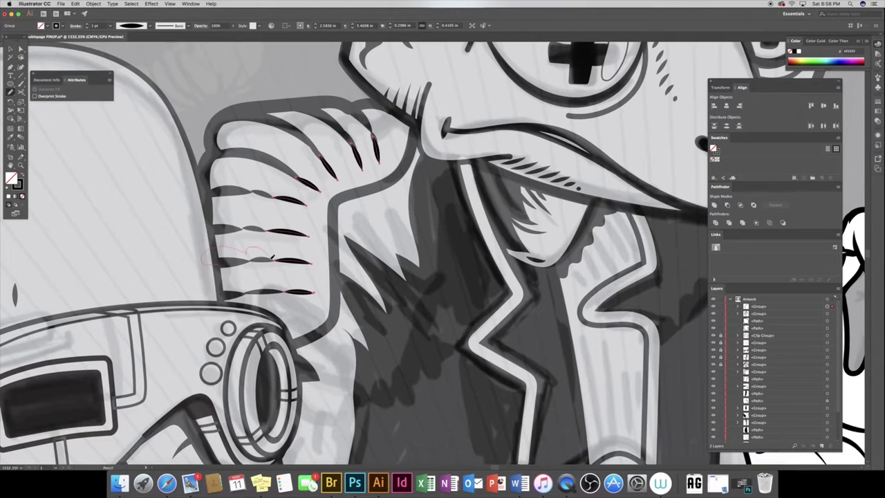
{"action": "key", "text": "shift+x"}
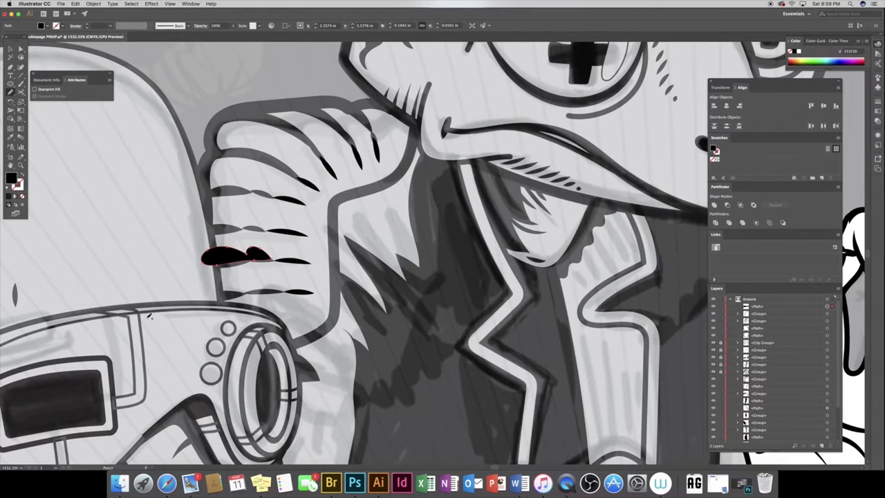
{"action": "mouse_move", "coordinate": [204, 228]}
{"action": "left_mouse_down"}
{"action": "mouse_move", "coordinate": [272, 230]}
{"action": "mouse_move", "coordinate": [202, 218]}
{"action": "left_mouse_up"}
{"action": "key", "text": "shift+x"}
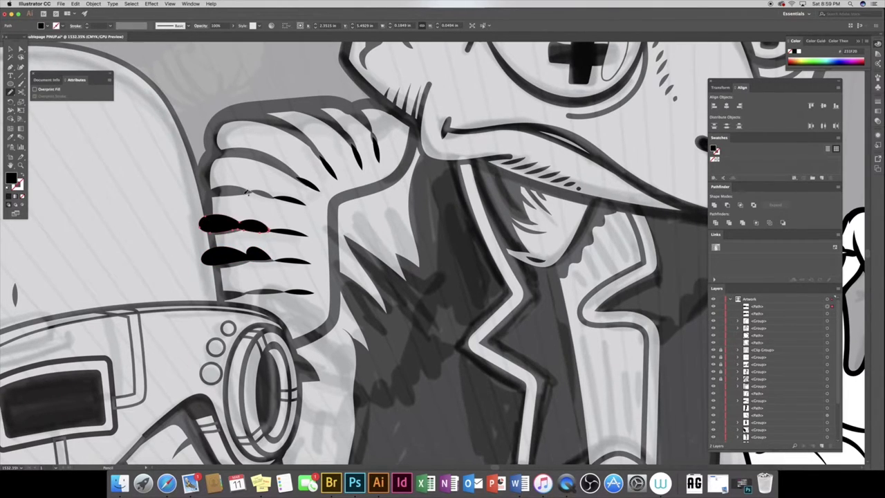
{"action": "left_click_drag", "start_coordinate": [247, 193], "coordinate": [205, 191]}
{"action": "key", "text": "shift+x"}
{"action": "key", "text": "slash"}
Add solid black shading strokes on the upper, top and bottom frill ridges
{"action": "left_click_drag", "start_coordinate": [215, 136], "coordinate": [297, 174]}
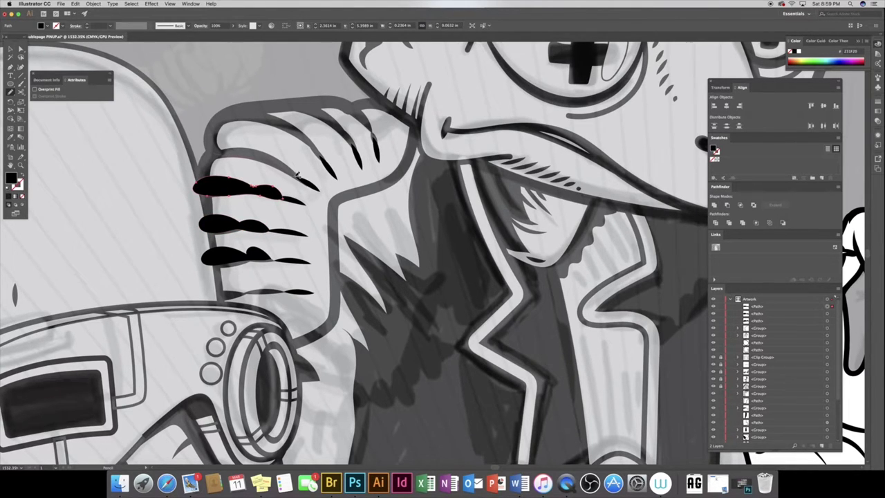
{"action": "key", "text": "d"}
{"action": "key", "text": "shift+x"}
{"action": "key", "text": "slash"}
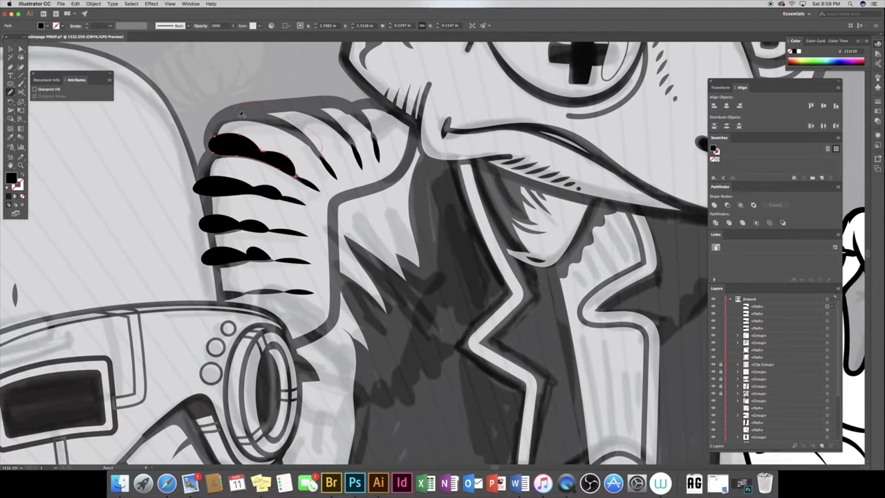
{"action": "left_click_drag", "start_coordinate": [321, 148], "coordinate": [296, 114]}
{"action": "key", "text": "shift+x"}
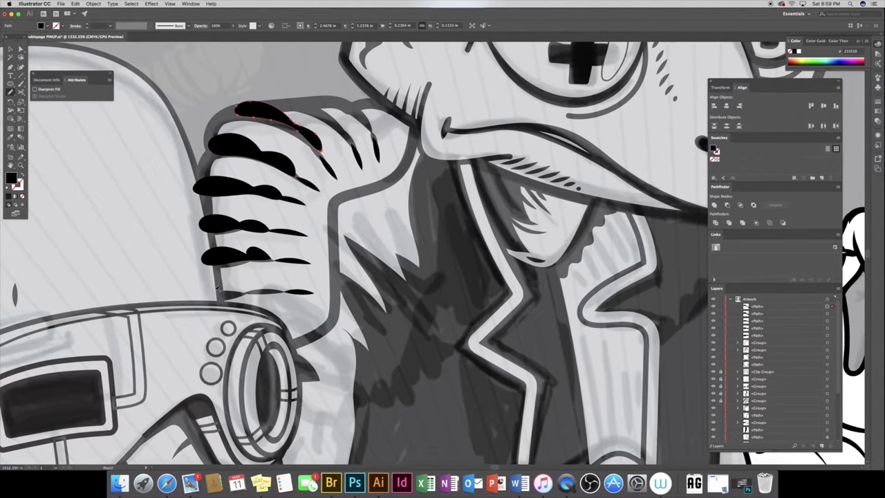
{"action": "left_click_drag", "start_coordinate": [266, 288], "coordinate": [209, 294]}
{"action": "key", "text": "shift+x"}
{"action": "left_click_drag", "start_coordinate": [320, 109], "coordinate": [343, 124]}
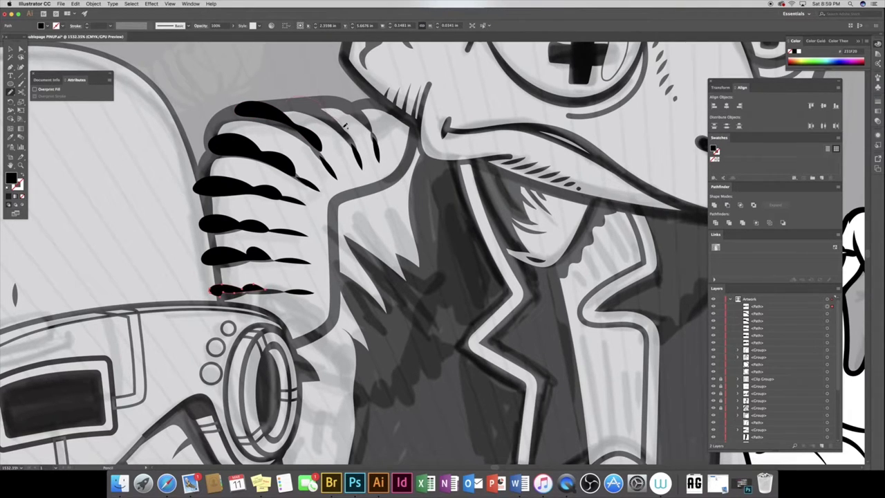
{"action": "key", "text": "shift+x"}
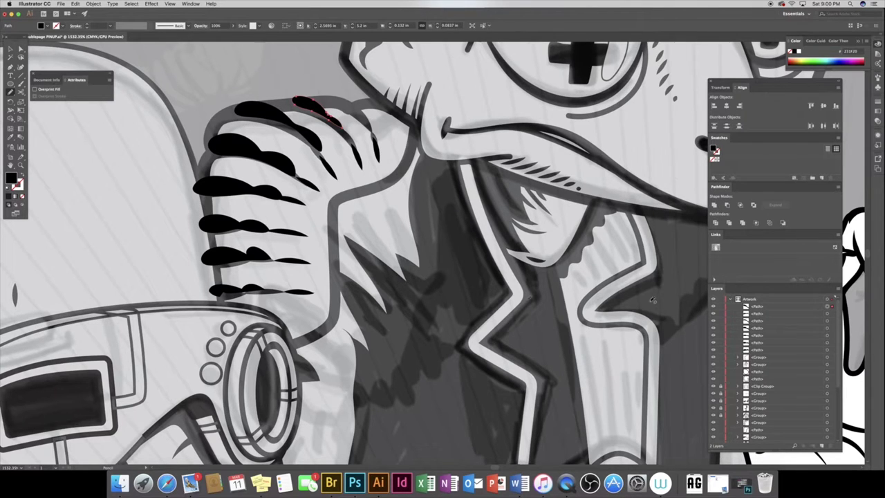
{"action": "left_click_drag", "start_coordinate": [214, 291], "coordinate": [311, 289]}
{"action": "key", "text": "shift+x"}
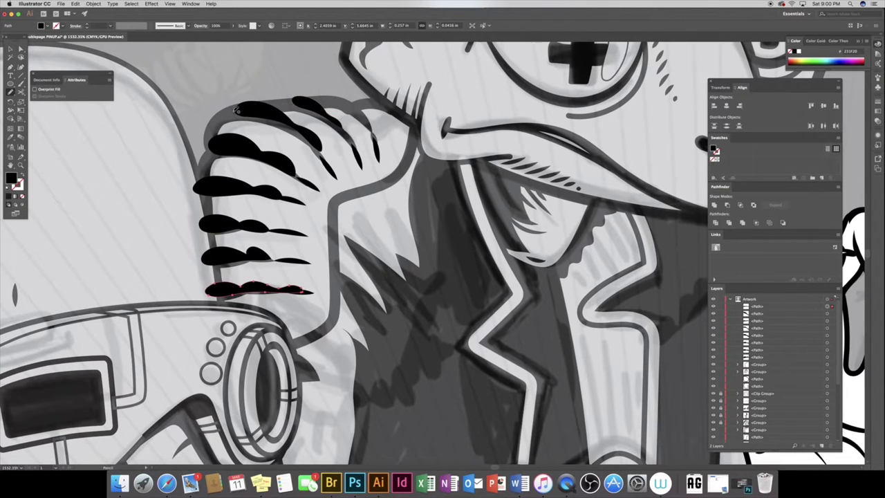
Shade the frill's top-left and far-right edges black, then group all strokes and send them behind the sketch
{"action": "left_click_drag", "start_coordinate": [234, 114], "coordinate": [242, 147]}
{"action": "key", "text": "shift+x"}
{"action": "left_click_drag", "start_coordinate": [200, 144], "coordinate": [246, 132]}
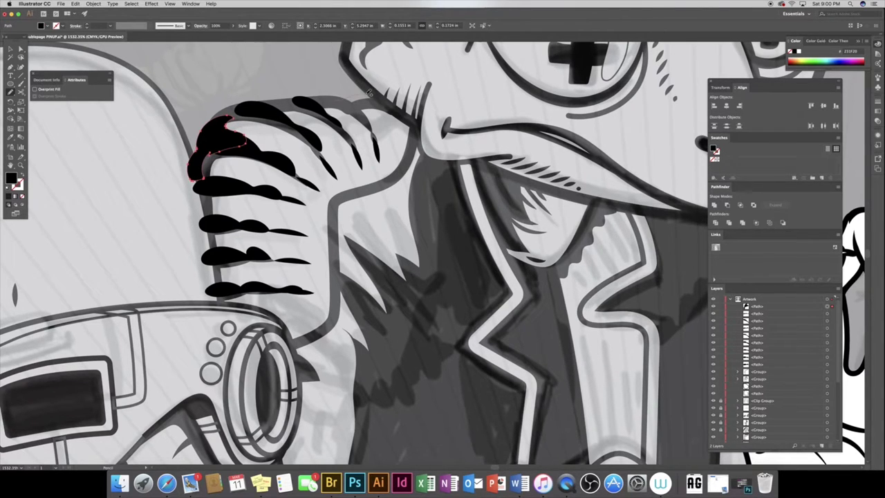
{"action": "left_click_drag", "start_coordinate": [338, 100], "coordinate": [370, 121]}
{"action": "left_click", "coordinate": [22, 175]}
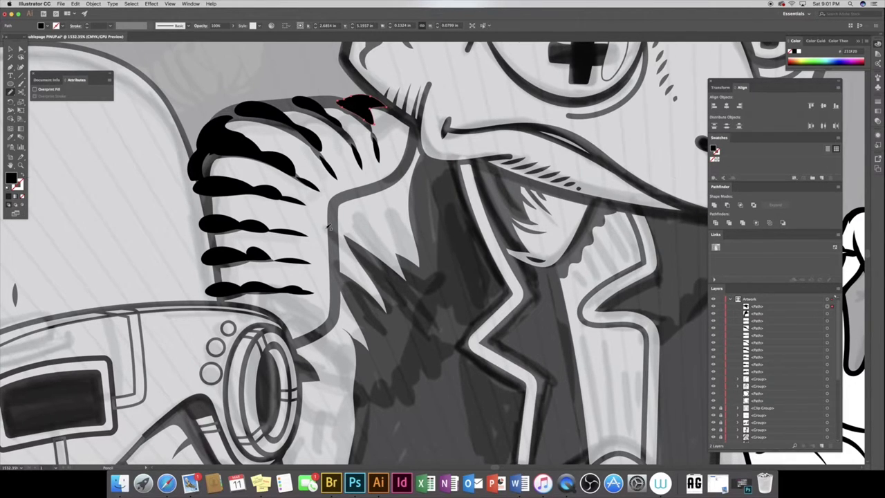
{"action": "left_click_drag", "start_coordinate": [828, 312], "coordinate": [827, 373]}
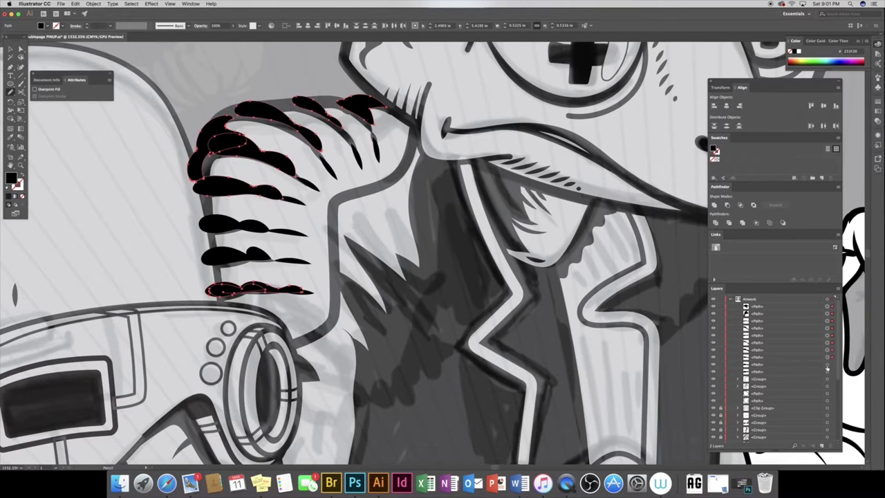
{"action": "key", "text": "ctrl+g"}
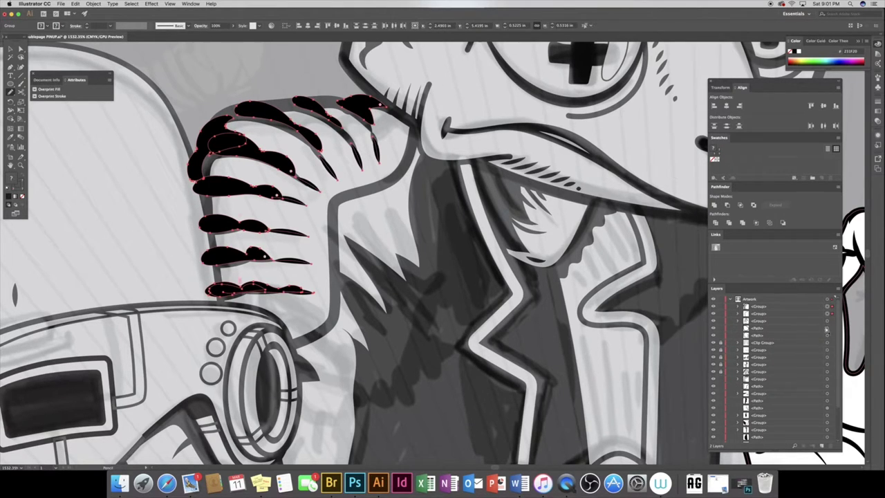
{"action": "key", "text": "ctrl+shift+bracketleft"}
{"action": "scroll", "coordinate": [463, 212], "scroll_direction": "right", "scroll_amount": 5}
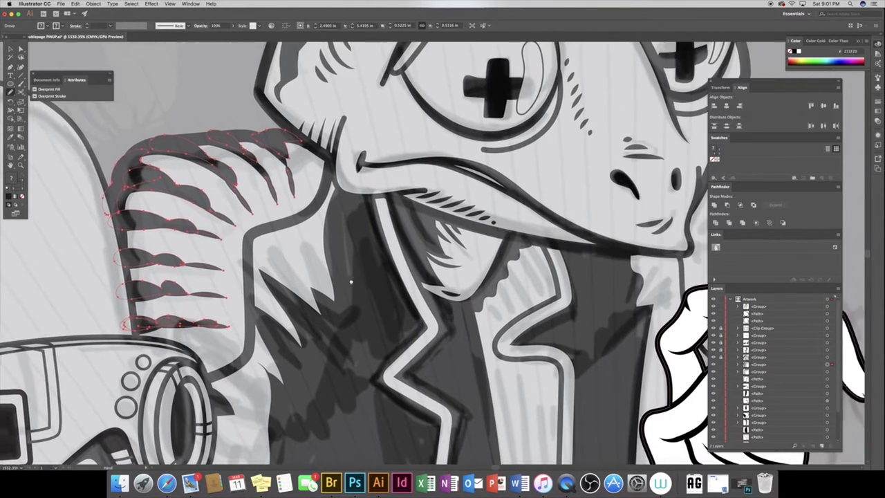
Draw black shading stripes on the neck under the jaw
{"action": "scroll", "coordinate": [415, 276], "scroll_direction": "right", "scroll_amount": 5}
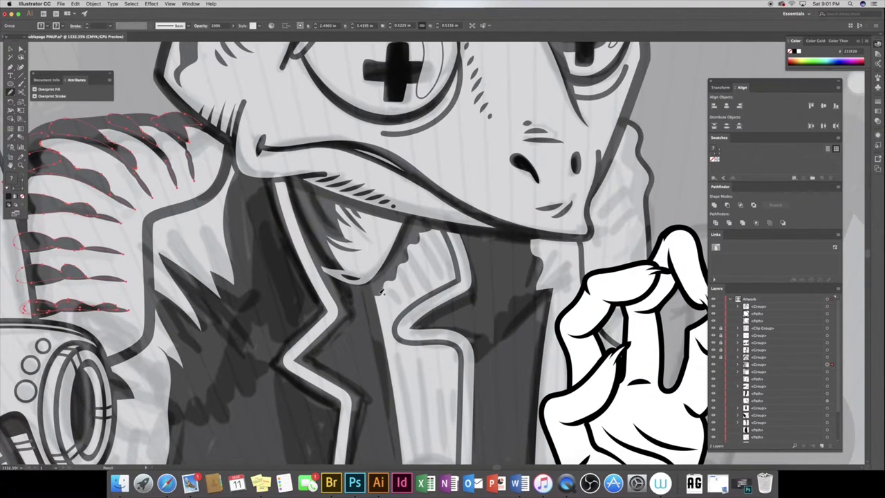
{"action": "left_click_drag", "start_coordinate": [398, 305], "coordinate": [408, 270]}
{"action": "left_click_drag", "start_coordinate": [424, 233], "coordinate": [377, 287]}
{"action": "left_click", "coordinate": [21, 175]}
{"action": "scroll", "coordinate": [404, 312], "scroll_direction": "down", "scroll_amount": 5}
{"action": "scroll", "coordinate": [405, 311], "scroll_direction": "right", "scroll_amount": 3}
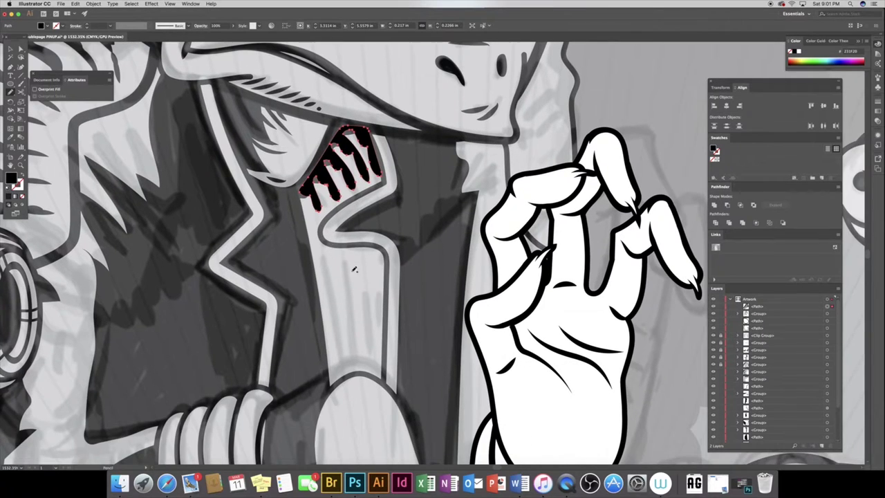
Add black lower-neck stripes, group them with the upper stripes, and move the group behind the sketch
{"action": "left_click_drag", "start_coordinate": [329, 241], "coordinate": [349, 296]}
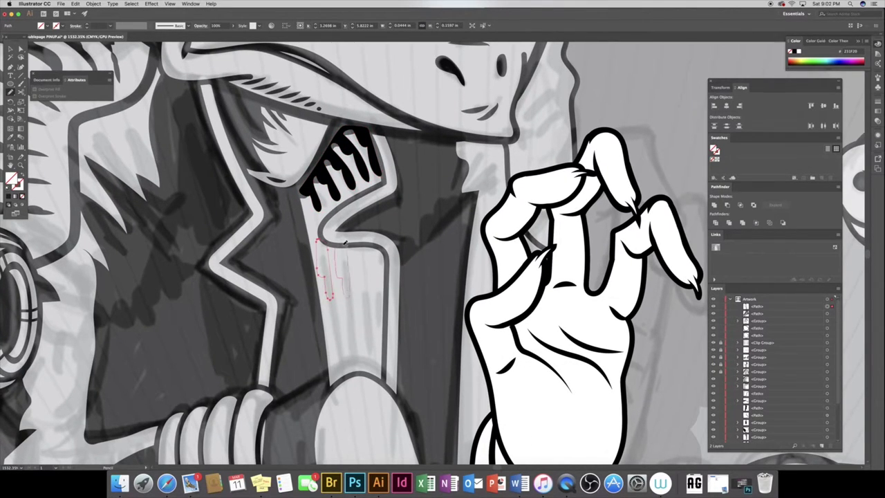
{"action": "mouse_move", "coordinate": [356, 243]}
{"action": "left_mouse_down"}
{"action": "mouse_move", "coordinate": [365, 284]}
{"action": "mouse_move", "coordinate": [388, 321]}
{"action": "left_mouse_up"}
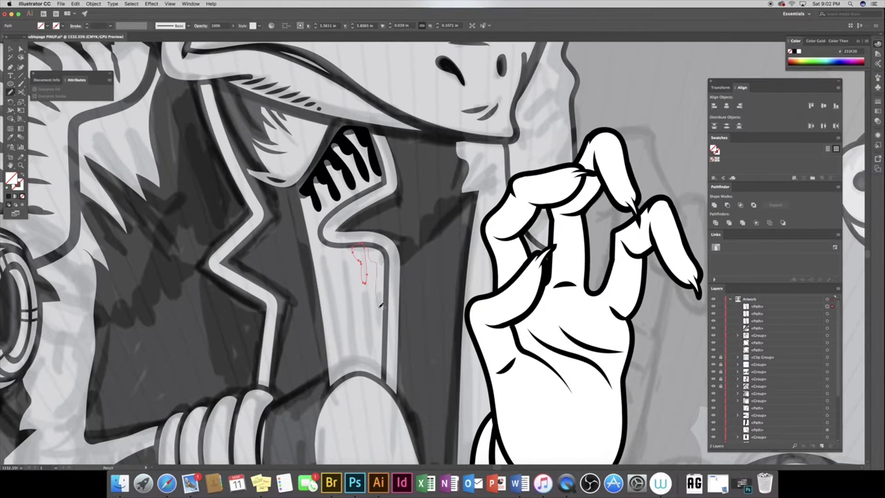
{"action": "left_click_drag", "start_coordinate": [374, 243], "coordinate": [382, 336]}
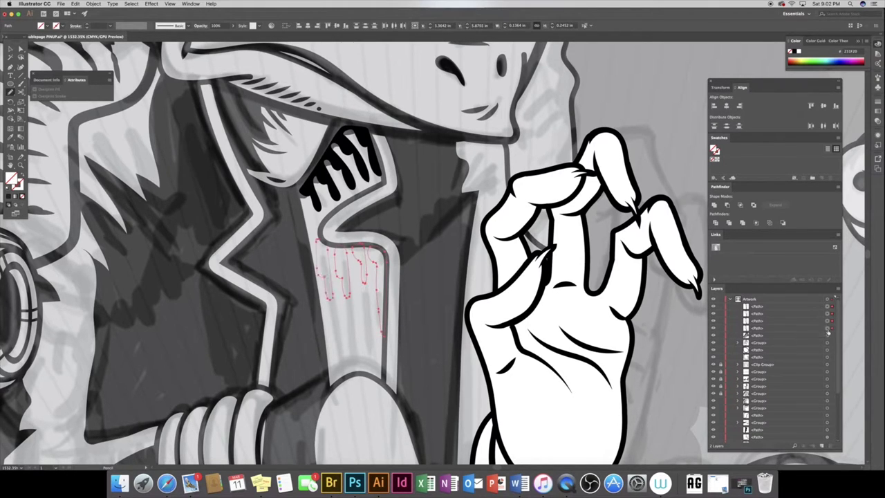
{"action": "key", "text": "ctrl+a"}
{"action": "key", "text": "shift+x"}
{"action": "left_click", "coordinate": [827, 335], "text": "shift"}
{"action": "key", "text": "ctrl+g"}
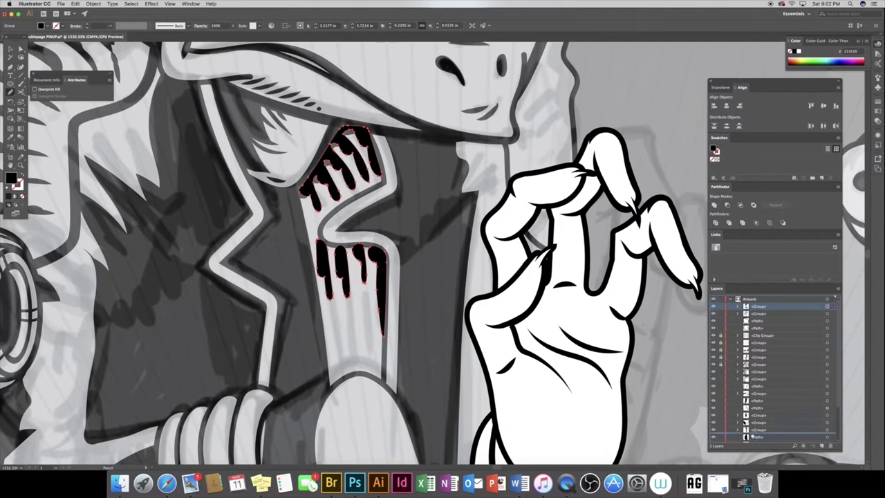
{"action": "left_click_drag", "start_coordinate": [759, 306], "coordinate": [753, 387]}
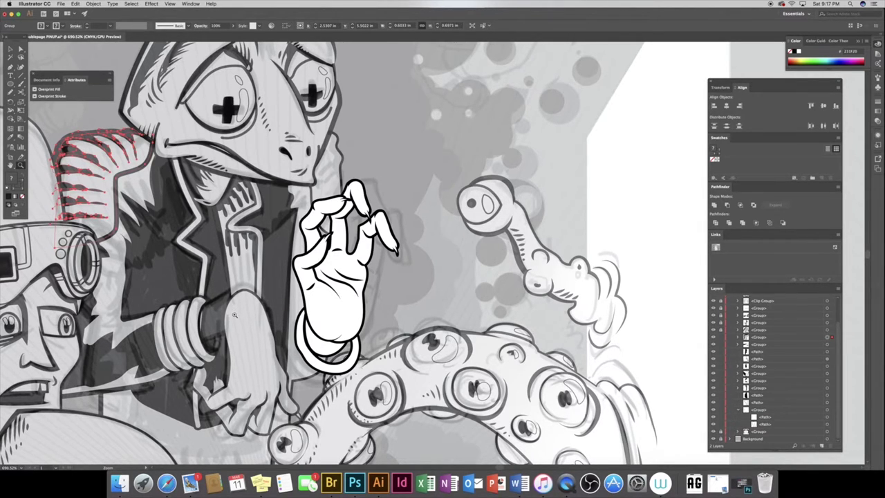
Switch to the Pencil tool (N) to continue inking
{"action": "key", "text": "n"}
Draw black shading inside the wrist cuff
{"action": "key", "text": "ctrl+shift+a"}
{"action": "left_click_drag", "start_coordinate": [305, 332], "coordinate": [308, 330]}
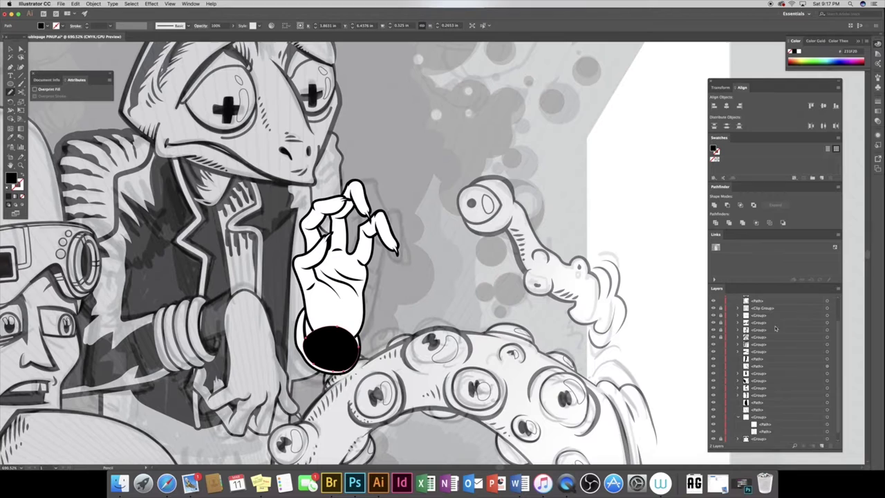
{"action": "scroll", "coordinate": [776, 329], "scroll_direction": "up", "scroll_amount": 2}
Group the cuff shading with the hand and outline a white sleeve shape on the forearm
{"action": "left_click", "coordinate": [827, 328]}
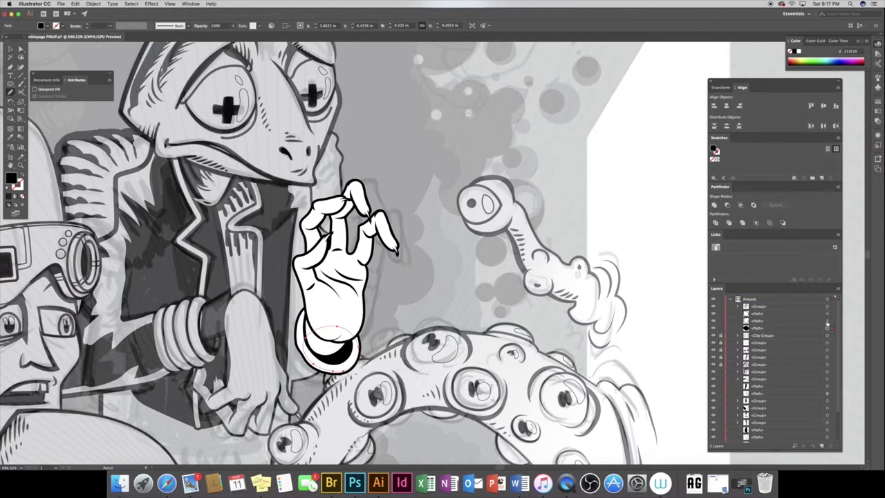
{"action": "left_click", "coordinate": [828, 317], "text": "shift"}
{"action": "key", "text": "ctrl+g"}
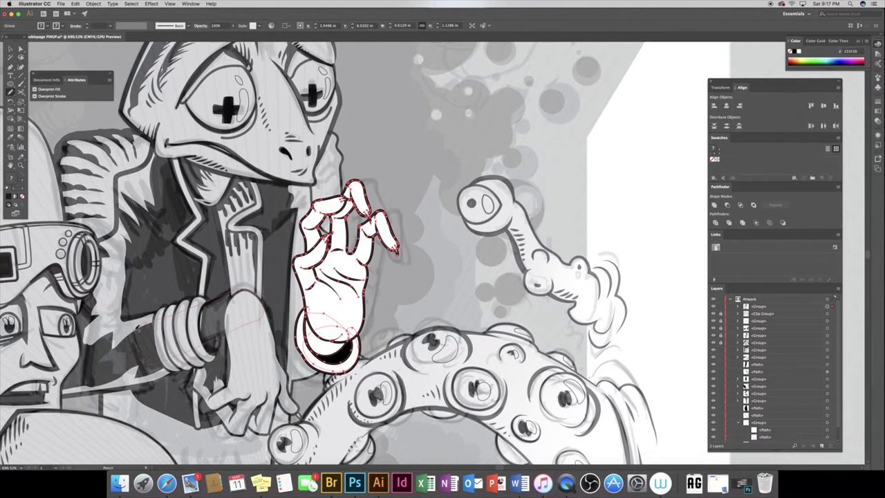
{"action": "left_click_drag", "start_coordinate": [250, 322], "coordinate": [147, 317]}
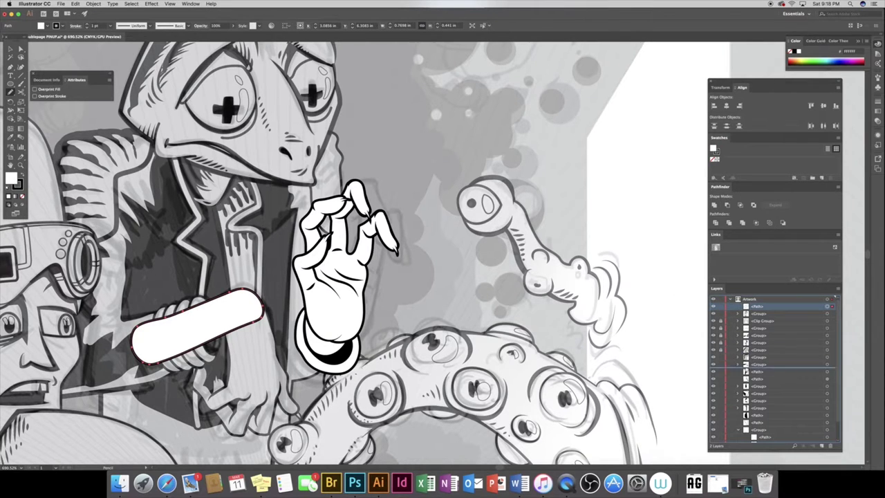
{"action": "left_click", "coordinate": [761, 401]}
Move the sleeve shape behind the arm artwork in the Layers stack
{"action": "left_click_drag", "start_coordinate": [760, 401], "coordinate": [750, 386]}
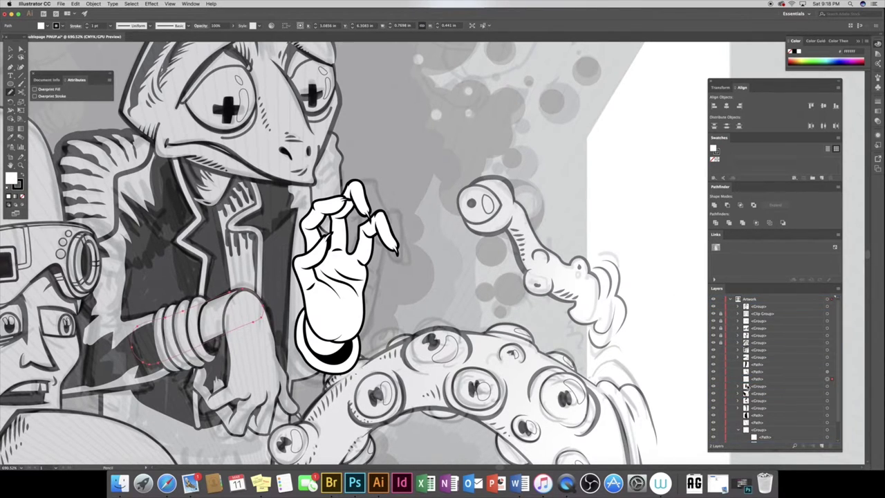
{"action": "scroll", "coordinate": [220, 260], "scroll_direction": "up", "scroll_amount": 2}
{"action": "scroll", "coordinate": [219, 260], "scroll_direction": "up", "scroll_amount": 2}
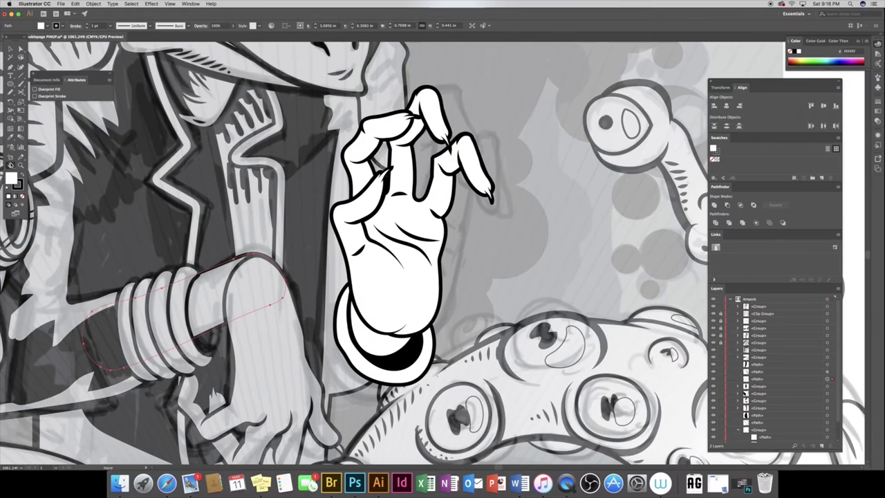
{"action": "scroll", "coordinate": [131, 157], "scroll_direction": "up", "scroll_amount": 2}
Select the sleeve's cuff outline on its own and zoom in on it
{"action": "left_click", "coordinate": [231, 185]}
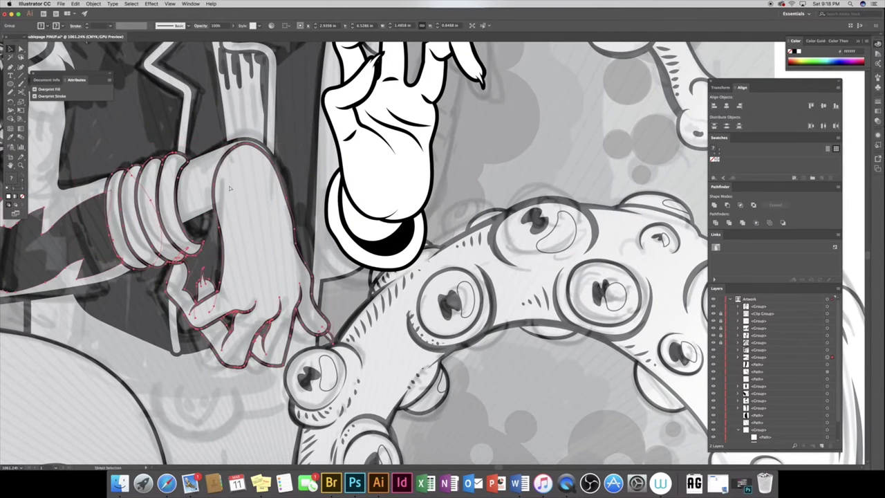
{"action": "key", "text": "a"}
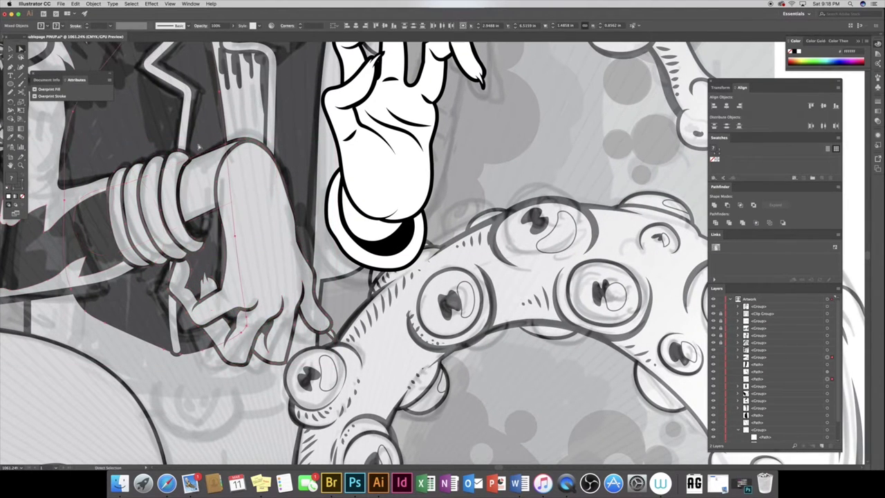
{"action": "left_click", "coordinate": [240, 217], "text": "shift"}
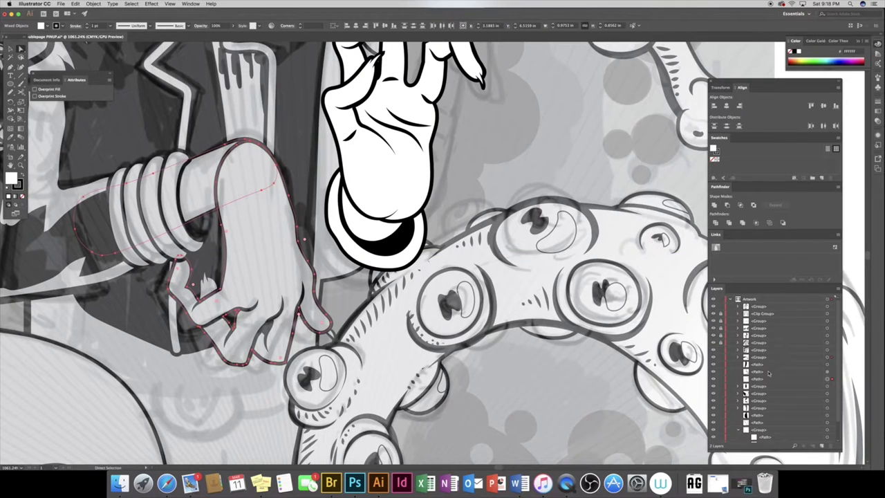
{"action": "left_click", "coordinate": [738, 357]}
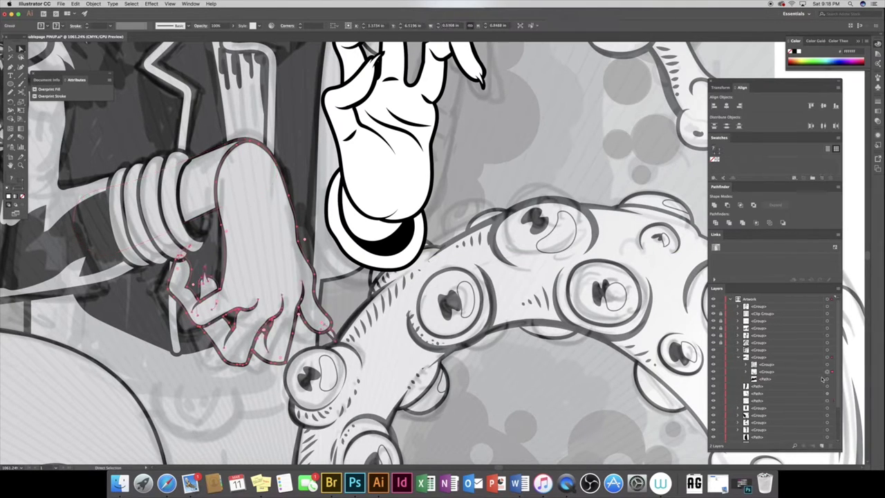
{"action": "left_click", "coordinate": [203, 183]}
{"action": "left_click", "coordinate": [200, 200]}
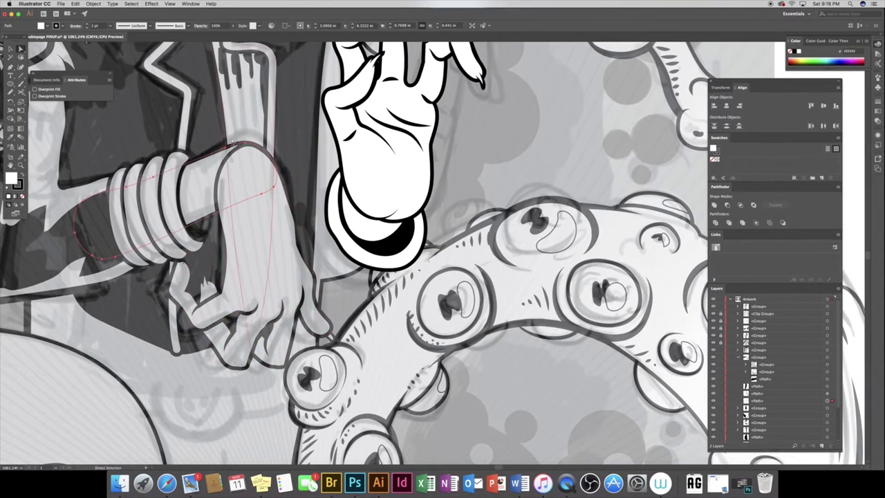
{"action": "key", "text": "z"}
{"action": "left_click", "coordinate": [217, 221]}
Trace a white-filled C-shaped path around the sleeve cuff, placed lower in the stack
{"action": "key", "text": "n"}
{"action": "left_click_drag", "start_coordinate": [186, 167], "coordinate": [176, 242]}
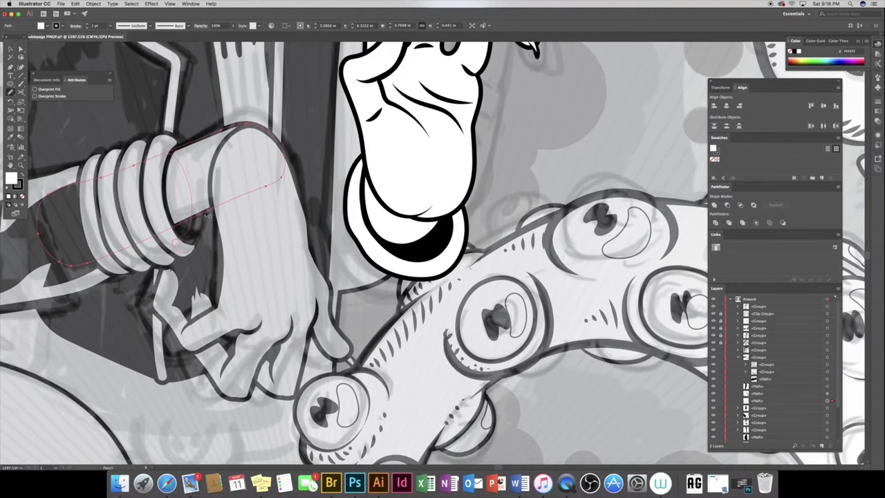
{"action": "left_click_drag", "start_coordinate": [196, 247], "coordinate": [159, 162]}
{"action": "key", "text": "d"}
{"action": "left_click_drag", "start_coordinate": [757, 306], "coordinate": [755, 382]}
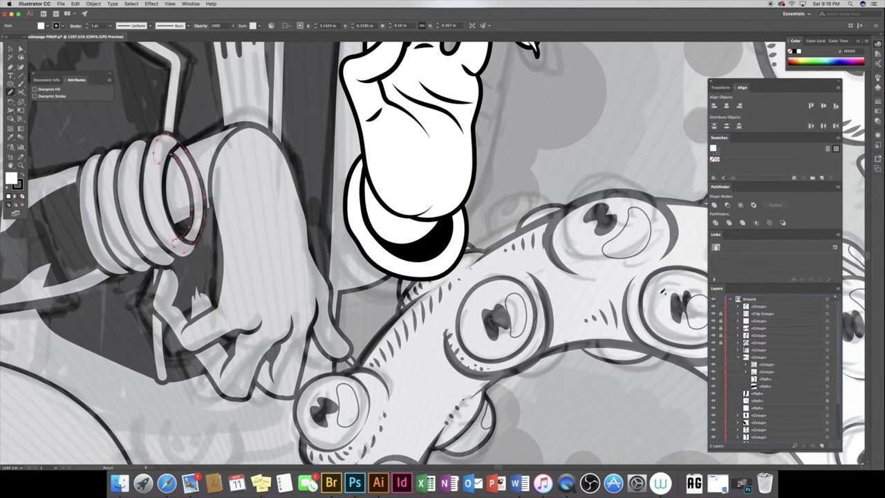
Resize the white crescent, tuck it behind the cuff rings, and redraw its right edge
{"action": "left_click", "coordinate": [11, 50]}
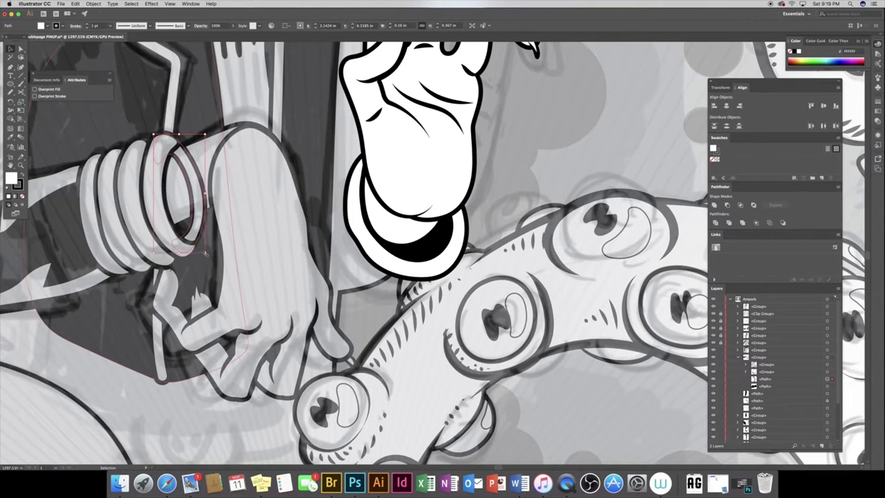
{"action": "left_click_drag", "start_coordinate": [155, 136], "coordinate": [150, 132]}
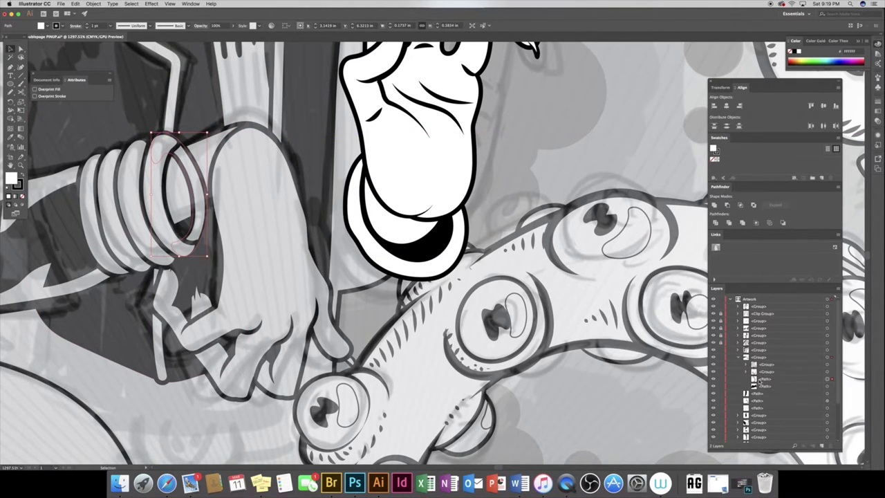
{"action": "left_click_drag", "start_coordinate": [760, 381], "coordinate": [758, 407]}
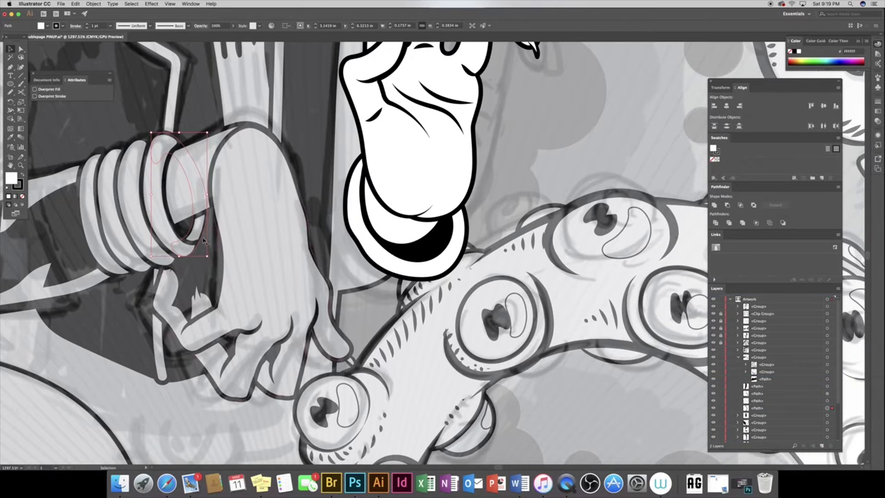
{"action": "key", "text": "n"}
{"action": "left_click_drag", "start_coordinate": [184, 173], "coordinate": [178, 240]}
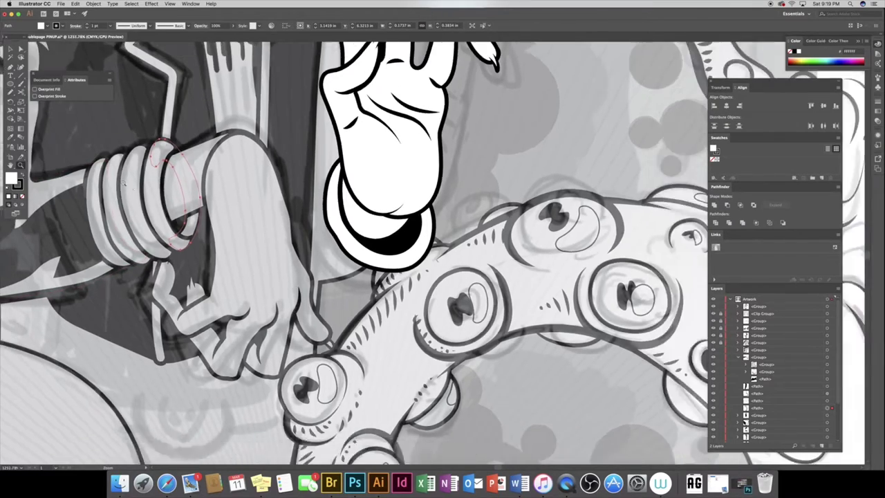
{"action": "scroll", "coordinate": [138, 173], "scroll_direction": "down", "scroll_amount": 5}
{"action": "scroll", "coordinate": [125, 151], "scroll_direction": "up", "scroll_amount": 5}
Select the lightning-bolt shading shape for reshaping
{"action": "key", "text": "a"}
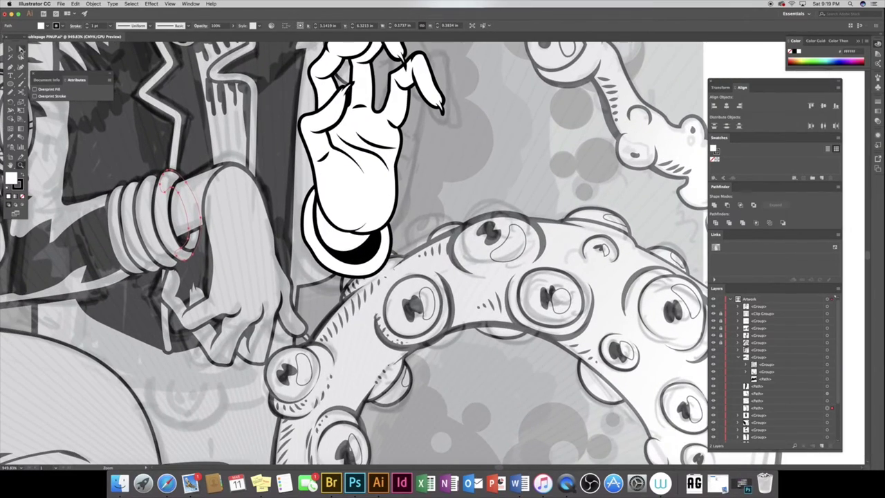
{"action": "left_click", "coordinate": [108, 223]}
{"action": "key", "text": "n"}
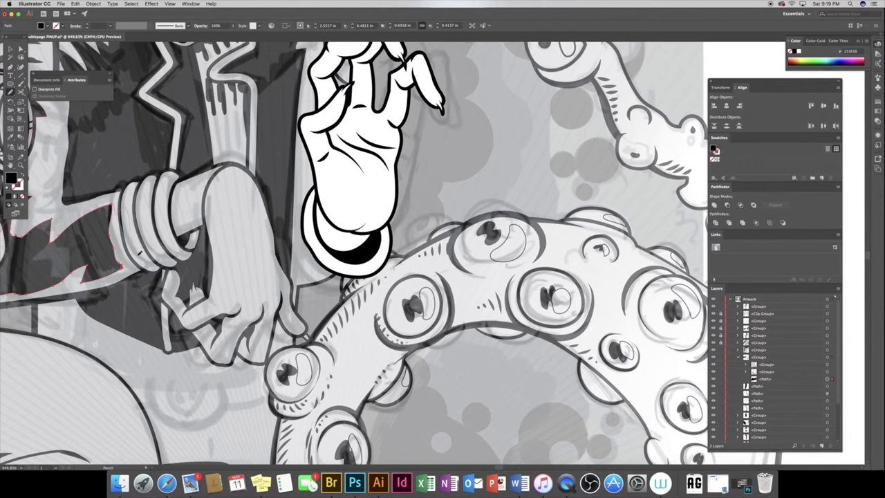
Redraw the upper edge and left tip of the lightning-bolt shading
{"action": "left_click_drag", "start_coordinate": [76, 194], "coordinate": [186, 189]}
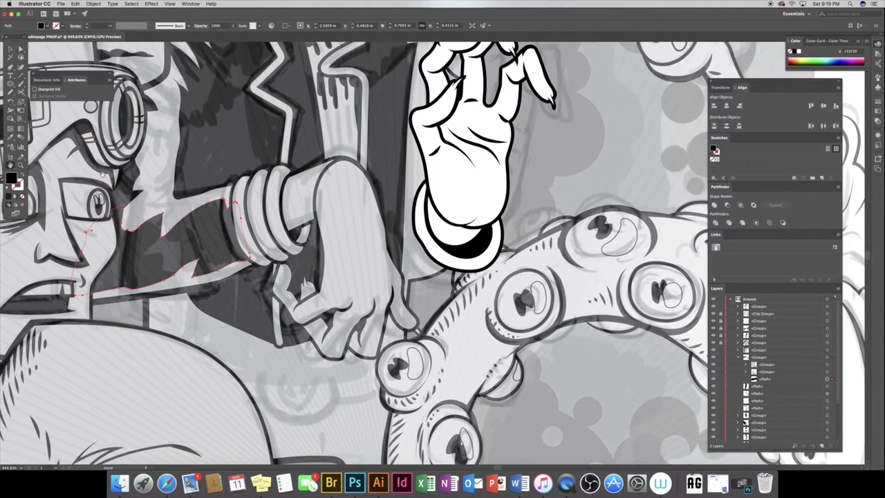
{"action": "left_click_drag", "start_coordinate": [178, 203], "coordinate": [149, 196]}
{"action": "left_click_drag", "start_coordinate": [123, 217], "coordinate": [129, 201]}
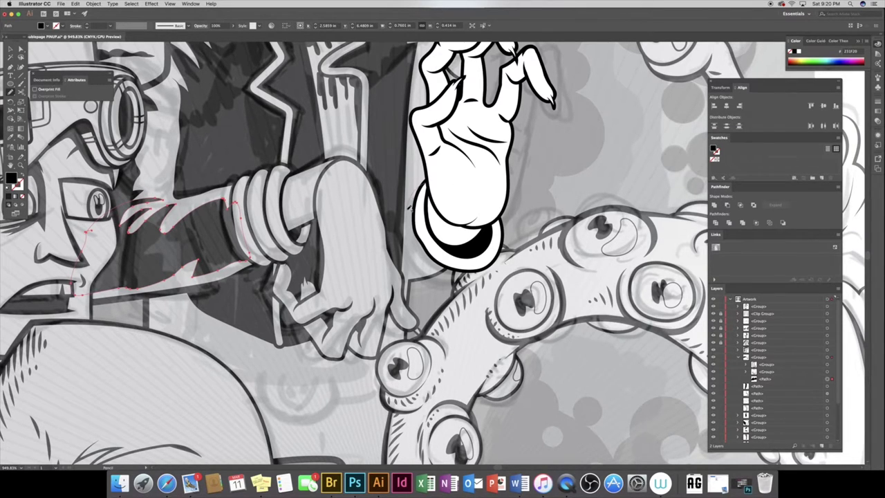
Draw a white, black-outlined shape around the hand's cuff and send it backward
{"action": "left_click_drag", "start_coordinate": [484, 266], "coordinate": [478, 278]}
{"action": "key", "text": "d"}
{"action": "key", "text": "ctrl+bracketleft"}
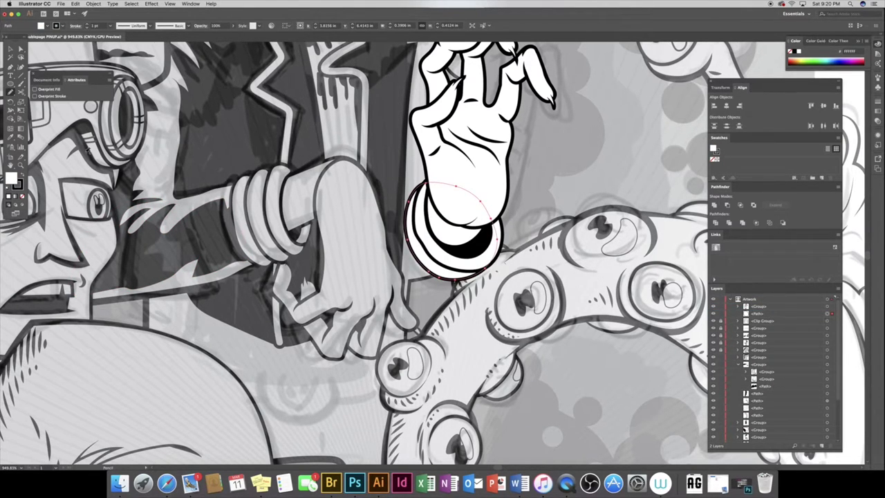
{"action": "scroll", "coordinate": [88, 150], "scroll_direction": "right", "scroll_amount": 5}
{"action": "key", "text": "ctrl+shift+a"}
Add a second white cuff loop sent one step back, then select it with the clawed hand
{"action": "key", "text": "n"}
{"action": "left_click_drag", "start_coordinate": [300, 238], "coordinate": [294, 207]}
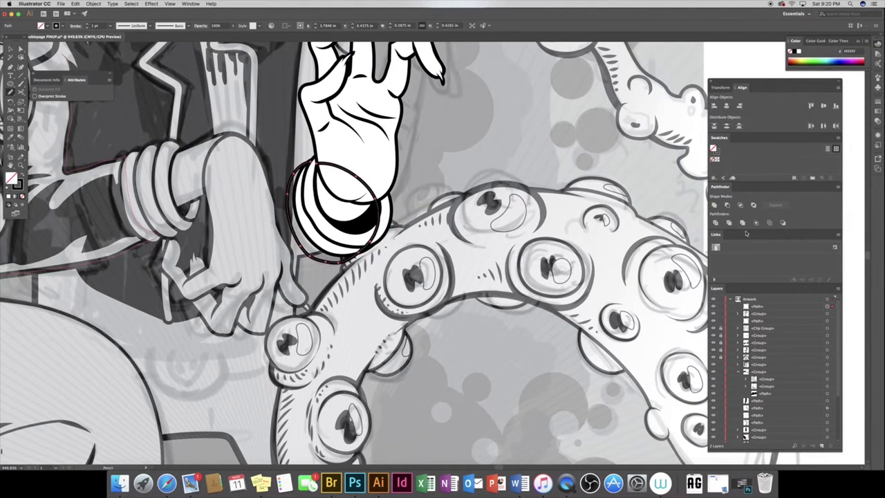
{"action": "key", "text": "d"}
{"action": "key", "text": "ctrl+bracketleft"}
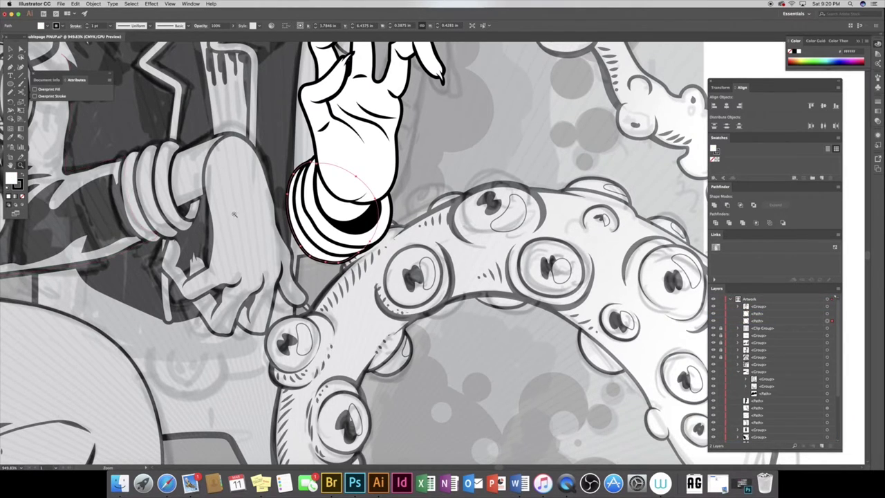
{"action": "scroll", "coordinate": [165, 166], "scroll_direction": "down", "scroll_amount": 3}
{"action": "key", "text": "v"}
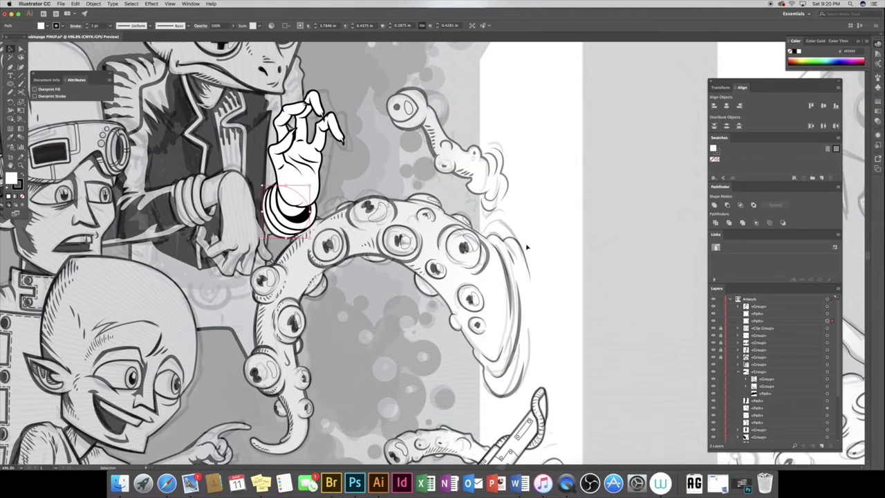
{"action": "left_click", "coordinate": [827, 309], "text": "shift"}
Group the clawed hand with its cuff and move the group down behind the tentacle
{"action": "key", "text": "ctrl+g"}
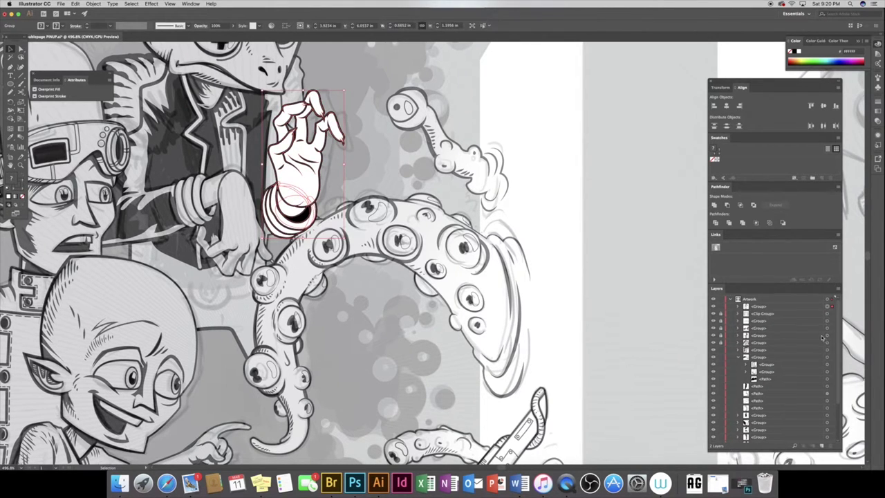
{"action": "left_click_drag", "start_coordinate": [758, 306], "coordinate": [761, 413]}
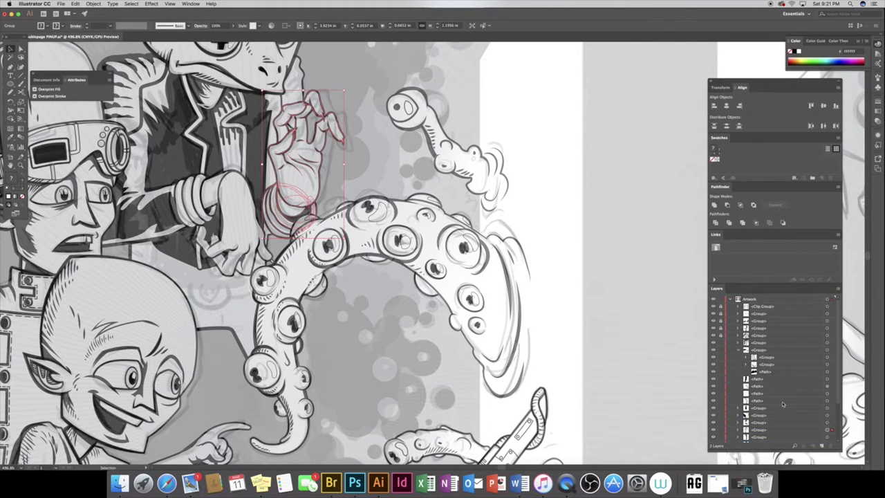
{"action": "scroll", "coordinate": [835, 399], "scroll_direction": "down", "scroll_amount": 3}
{"action": "left_click_drag", "start_coordinate": [757, 374], "coordinate": [764, 410]}
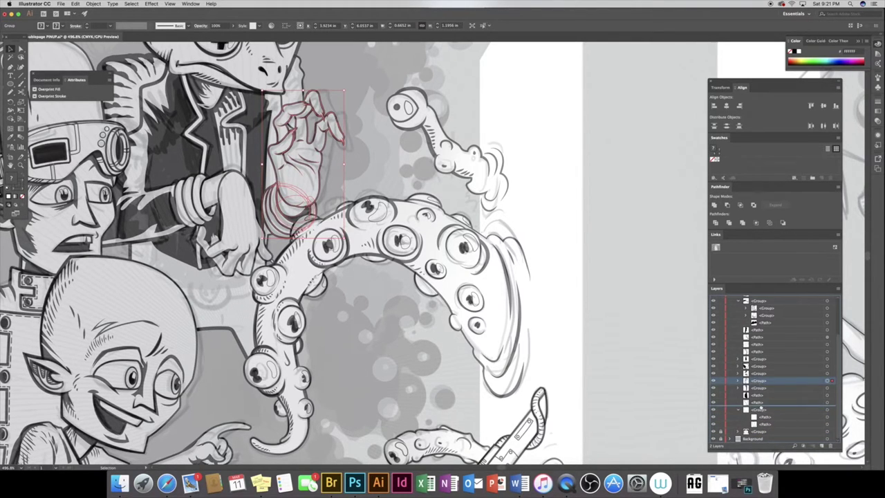
{"action": "left_click_drag", "start_coordinate": [760, 405], "coordinate": [763, 396]}
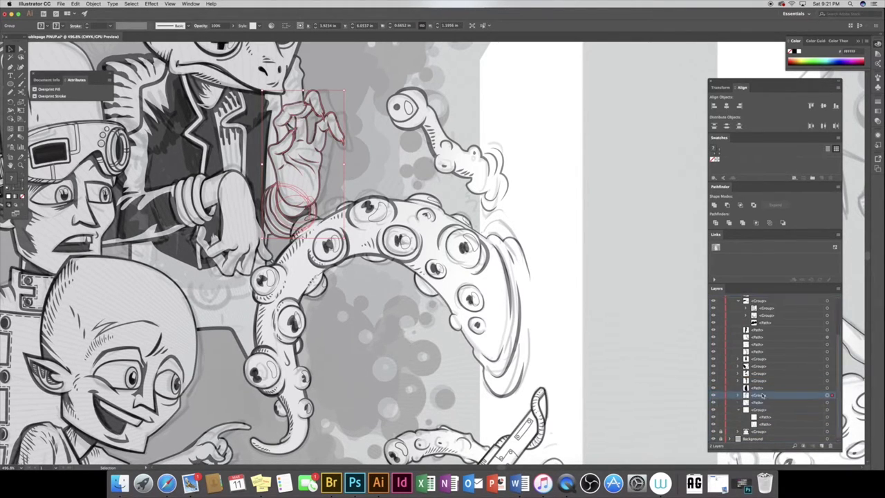
Draw a short stroke under the lizard's chin marking the mouth
{"action": "left_click", "coordinate": [321, 76]}
{"action": "key", "text": "b"}
{"action": "left_click_drag", "start_coordinate": [296, 66], "coordinate": [290, 84]}
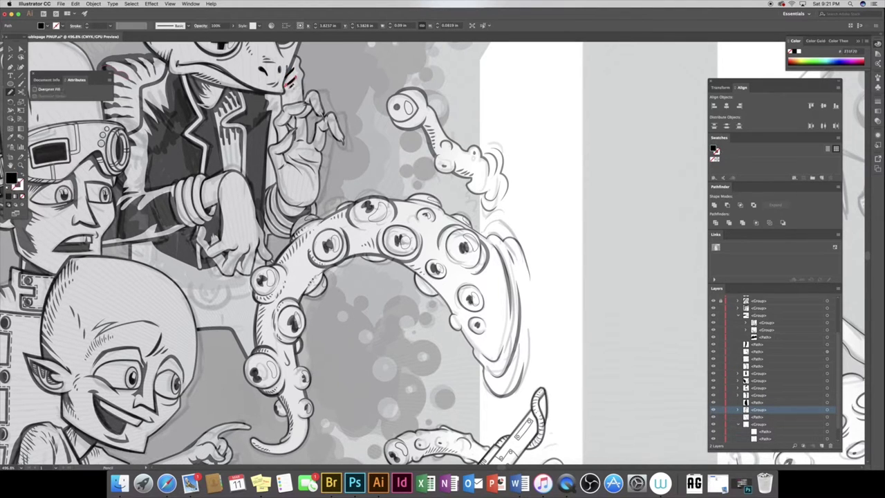
Draw solid black shading strokes beside the lizard's face and cheek
{"action": "left_click_drag", "start_coordinate": [294, 84], "coordinate": [283, 97]}
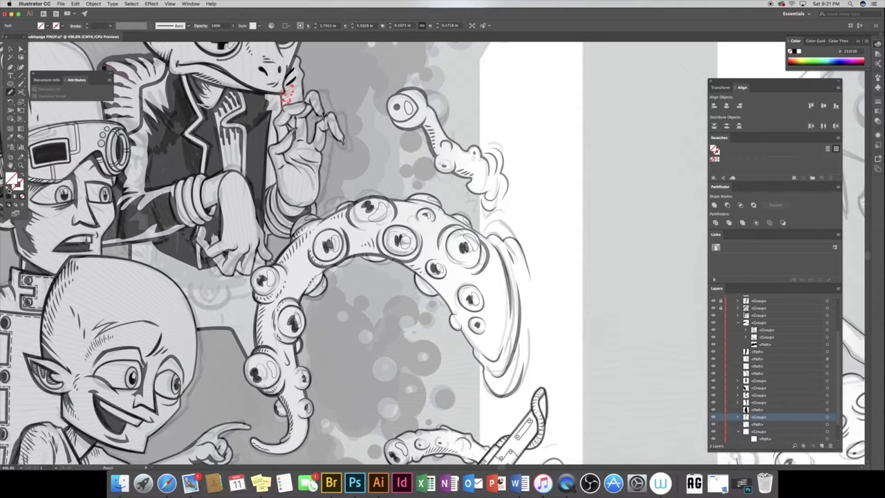
{"action": "mouse_move", "coordinate": [285, 97]}
{"action": "left_mouse_down"}
{"action": "mouse_move", "coordinate": [289, 89]}
{"action": "mouse_move", "coordinate": [301, 101]}
{"action": "left_mouse_up"}
{"action": "key", "text": "shift+x"}
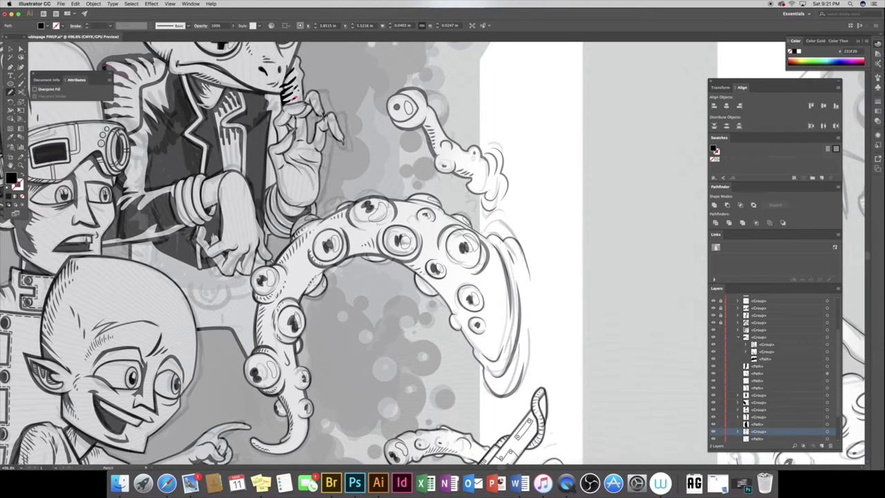
{"action": "key", "text": "ctrl+z"}
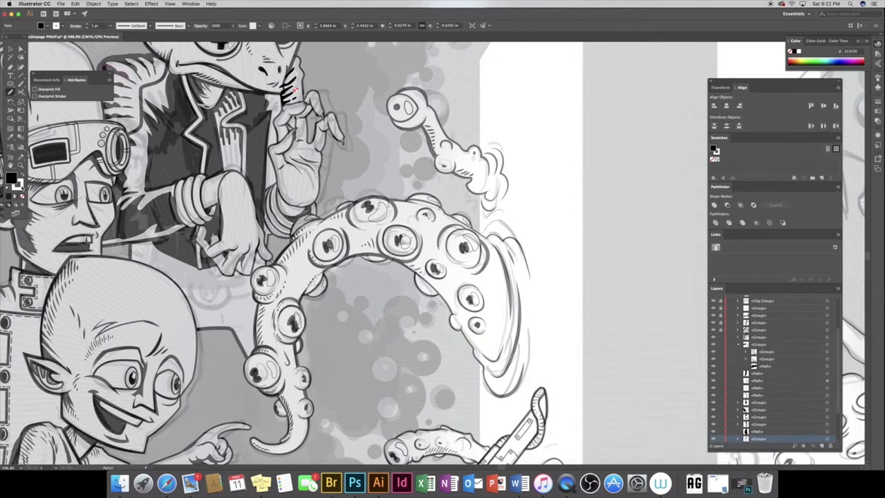
Add a small black cheek mark and select the chin shading group in Layers
{"action": "left_click_drag", "start_coordinate": [296, 78], "coordinate": [303, 84]}
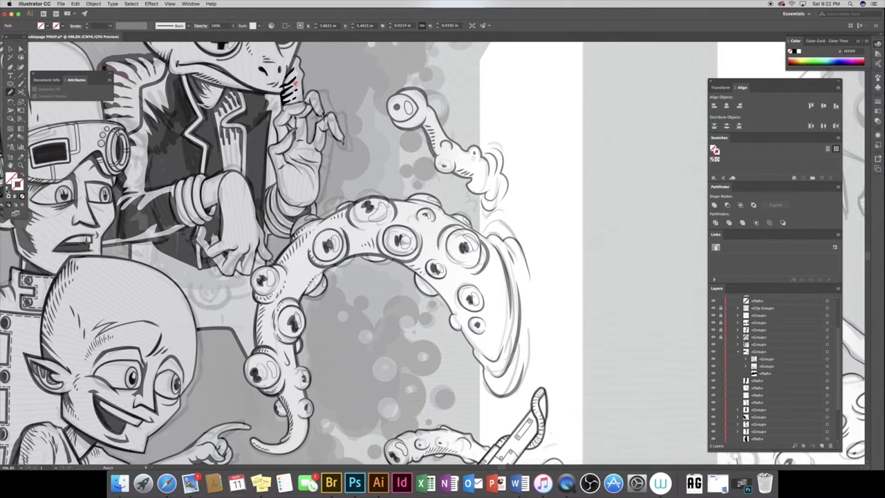
{"action": "left_click", "coordinate": [8, 192]}
{"action": "key", "text": "ctrl+z"}
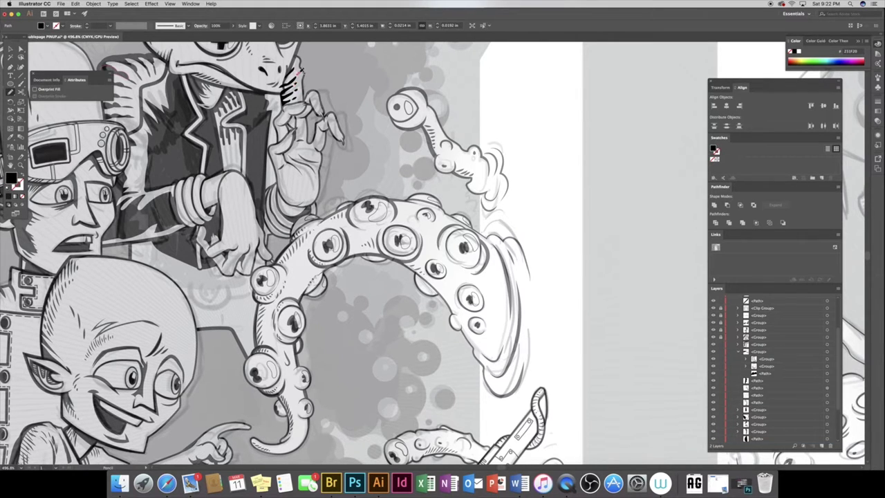
{"action": "key", "text": "ctrl+shift+z"}
{"action": "key", "text": "ctrl+shift+z"}
{"action": "key", "text": "ctrl+shift+z"}
{"action": "key", "text": "ctrl+shift+z"}
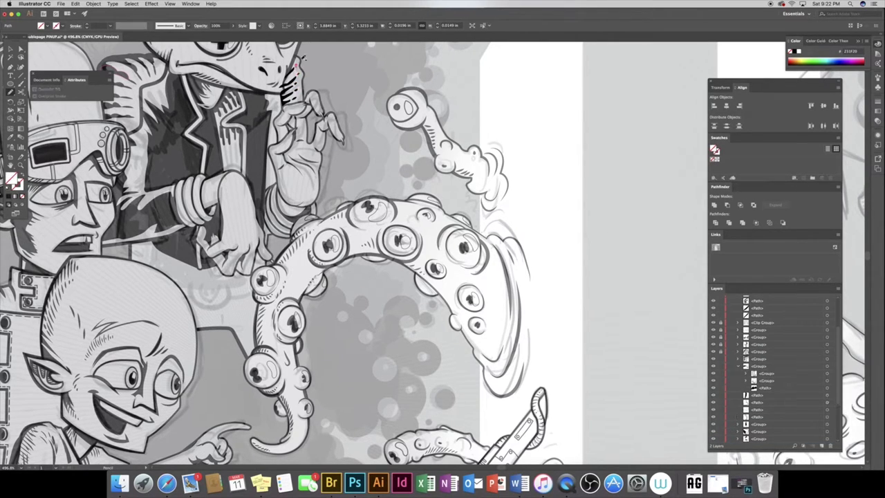
{"action": "key", "text": "ctrl+shift+z"}
{"action": "key", "text": "ctrl+shift+z"}
{"action": "key", "text": "ctrl+shift+z"}
{"action": "key", "text": "ctrl+shift+z"}
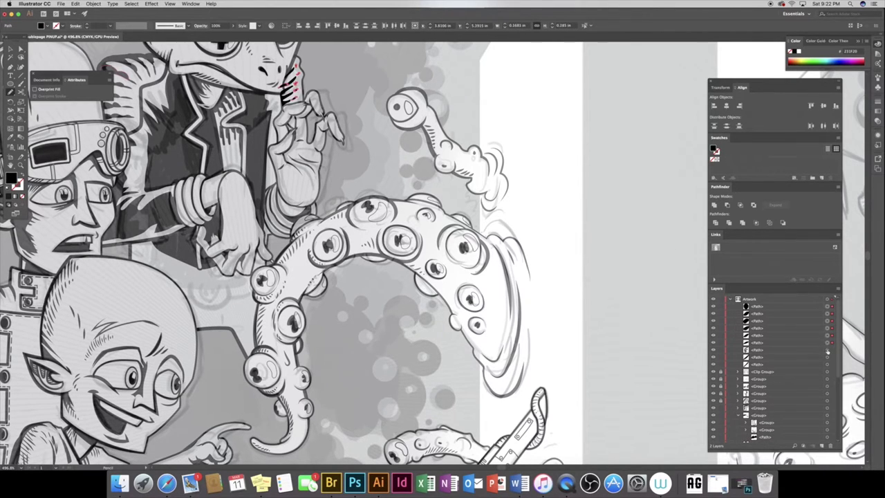
{"action": "key", "text": "ctrl+shift+z"}
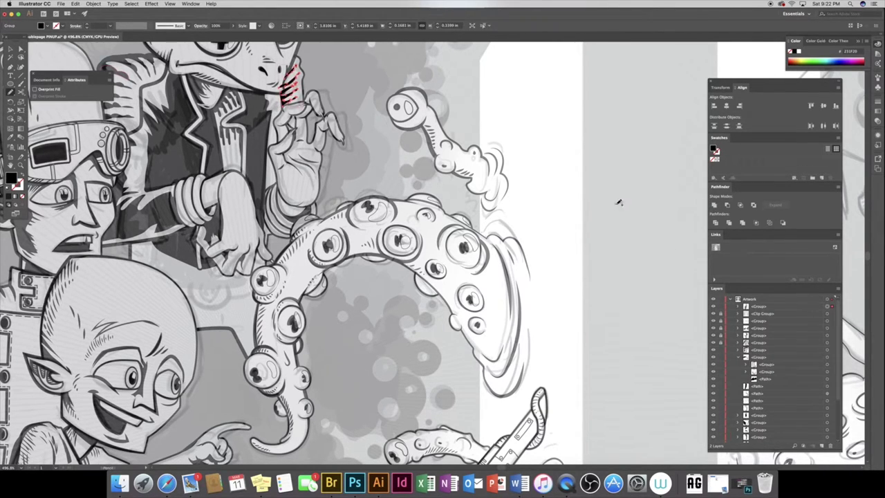
{"action": "scroll", "coordinate": [784, 396], "scroll_direction": "down", "scroll_amount": 3}
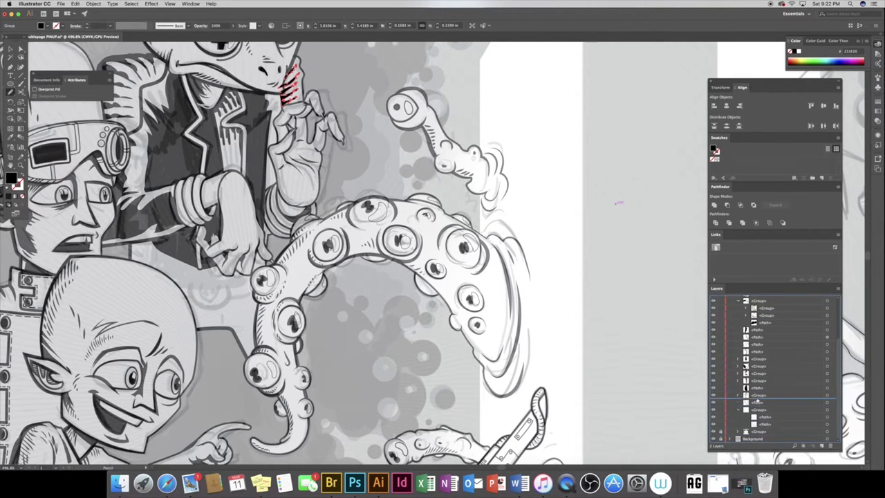
{"action": "left_click", "coordinate": [830, 401]}
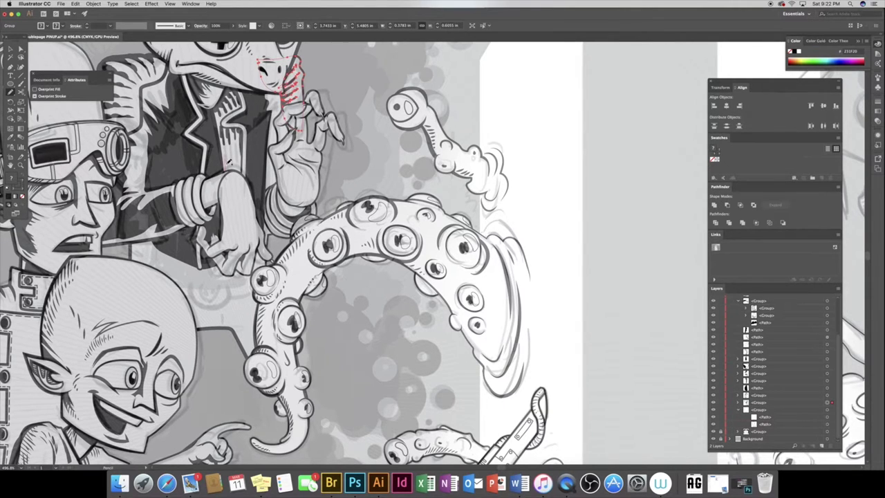
Draw black hatching on the jacket above the bangled wrist and move it lower in the stack
{"action": "mouse_move", "coordinate": [229, 166]}
{"action": "left_mouse_down"}
{"action": "mouse_move", "coordinate": [239, 145]}
{"action": "mouse_move", "coordinate": [235, 174]}
{"action": "left_mouse_up"}
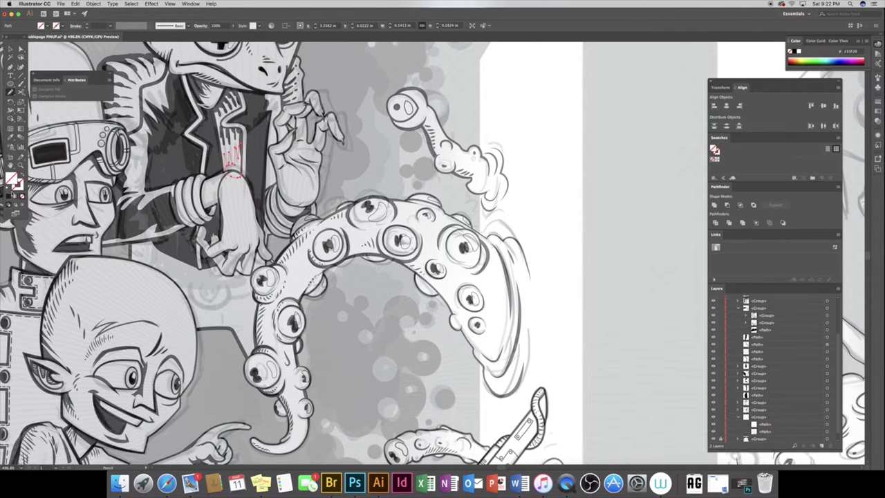
{"action": "key", "text": "shift+x"}
{"action": "mouse_move", "coordinate": [230, 169]}
{"action": "left_mouse_down"}
{"action": "mouse_move", "coordinate": [224, 153]}
{"action": "mouse_move", "coordinate": [233, 152]}
{"action": "left_mouse_up"}
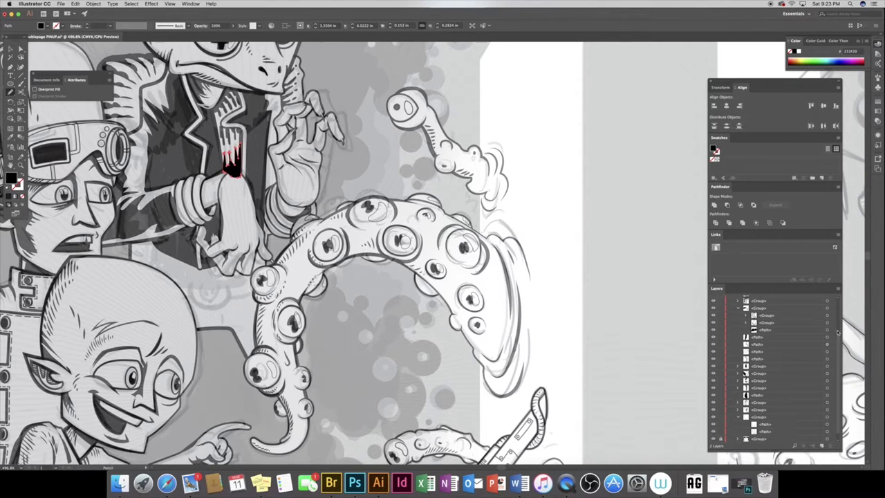
{"action": "scroll", "coordinate": [837, 333], "scroll_direction": "up", "scroll_amount": 3}
{"action": "left_click_drag", "start_coordinate": [757, 307], "coordinate": [767, 390]}
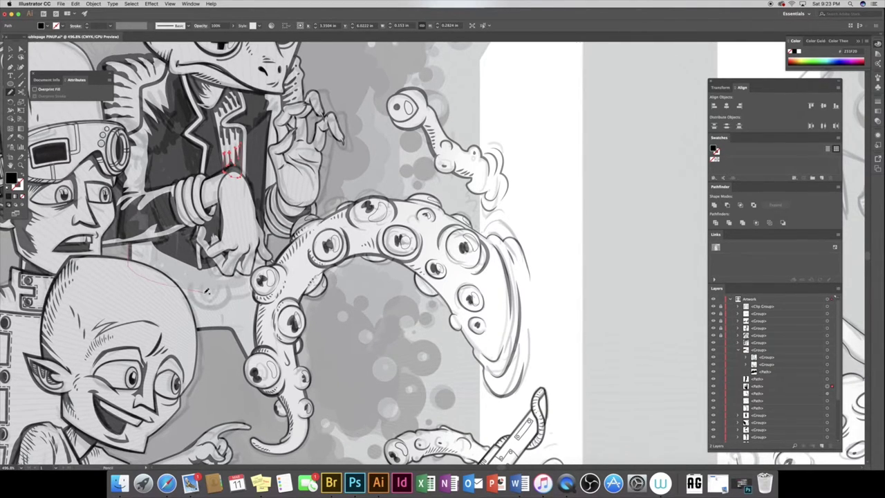
Trace a shadow shape under the hand, fill it solid black and send it behind the artwork
{"action": "left_click_drag", "start_coordinate": [239, 289], "coordinate": [259, 282]}
{"action": "mouse_move", "coordinate": [269, 260]}
{"action": "left_mouse_down"}
{"action": "mouse_move", "coordinate": [242, 249]}
{"action": "mouse_move", "coordinate": [207, 265]}
{"action": "mouse_move", "coordinate": [127, 240]}
{"action": "left_mouse_up"}
{"action": "key", "text": "d"}
{"action": "key", "text": "shift+x"}
{"action": "key", "text": "ctrl+shift+bracketleft"}
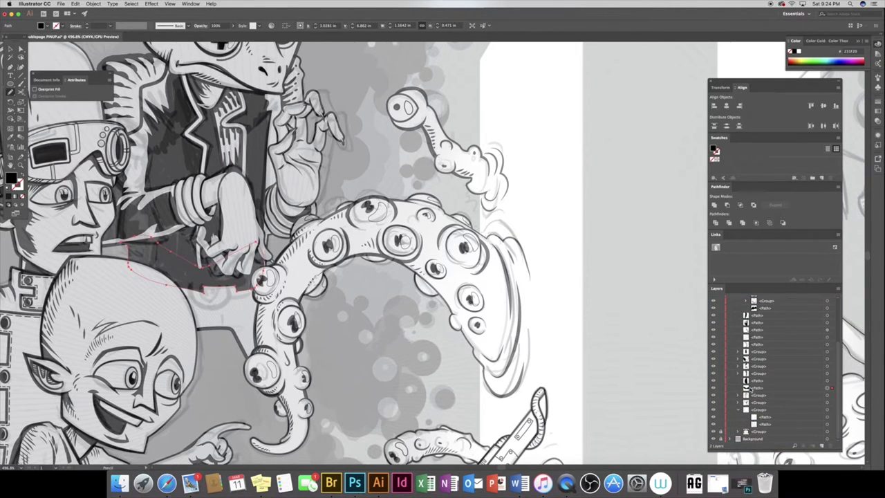
Collapse the expanded group in the Layers panel and deselect the shadow shape
{"action": "left_click", "coordinate": [738, 409]}
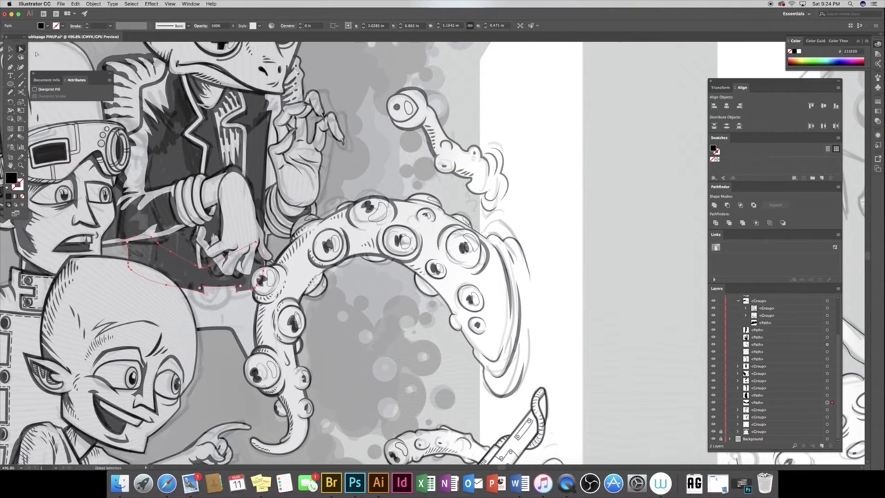
{"action": "left_click", "coordinate": [11, 92]}
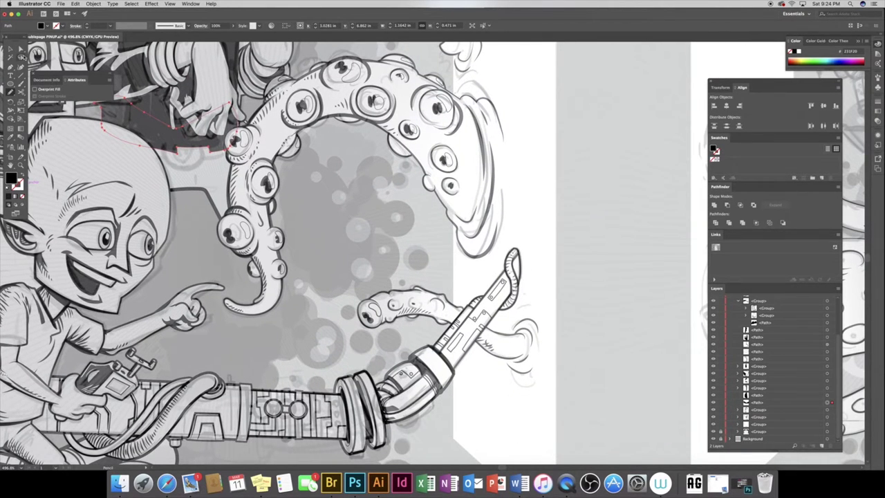
{"action": "key", "text": "a"}
{"action": "key", "text": "Return"}
{"action": "left_click", "coordinate": [445, 294]}
{"action": "left_click", "coordinate": [175, 211]}
Try an ellipse beside the bald character's head, then undo it
{"action": "key", "text": "l"}
{"action": "left_click_drag", "start_coordinate": [167, 144], "coordinate": [211, 170]}
{"action": "key", "text": "ctrl+z"}
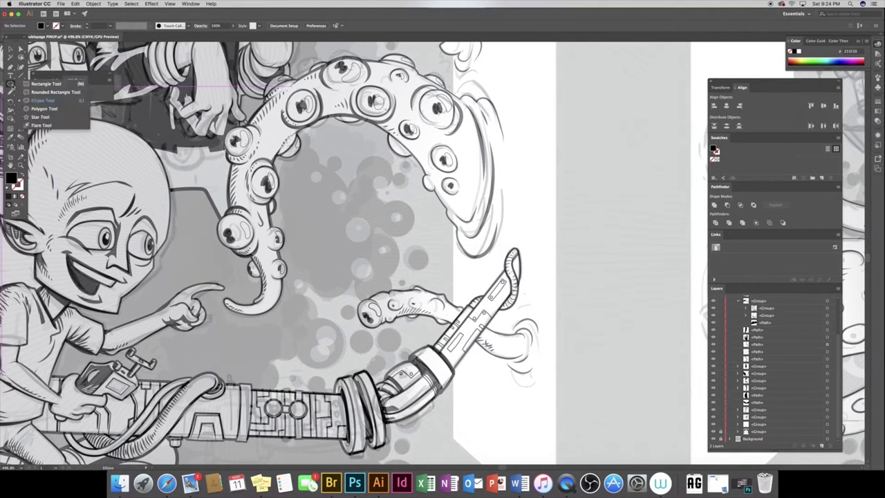
Draw a small rectangle above the bald head with slightly rounded corners and reduced height
{"action": "key", "text": "m"}
{"action": "left_click_drag", "start_coordinate": [166, 138], "coordinate": [207, 167]}
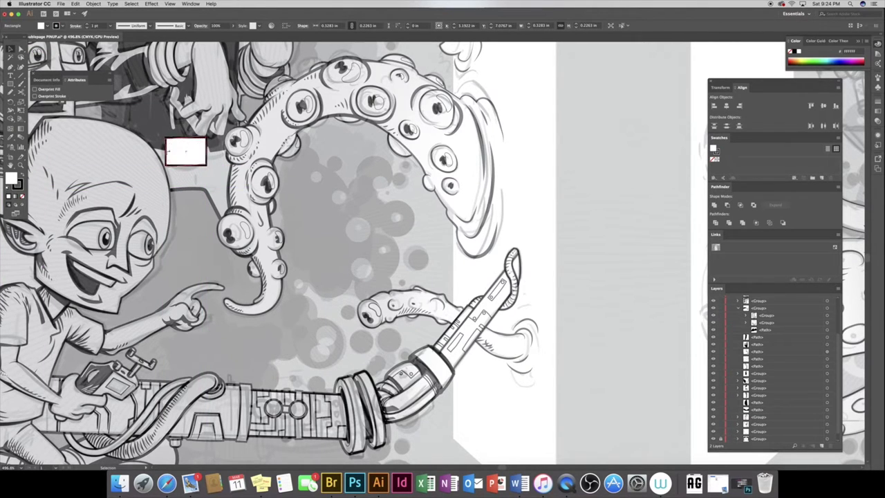
{"action": "scroll", "coordinate": [197, 147], "scroll_direction": "up", "scroll_amount": 5}
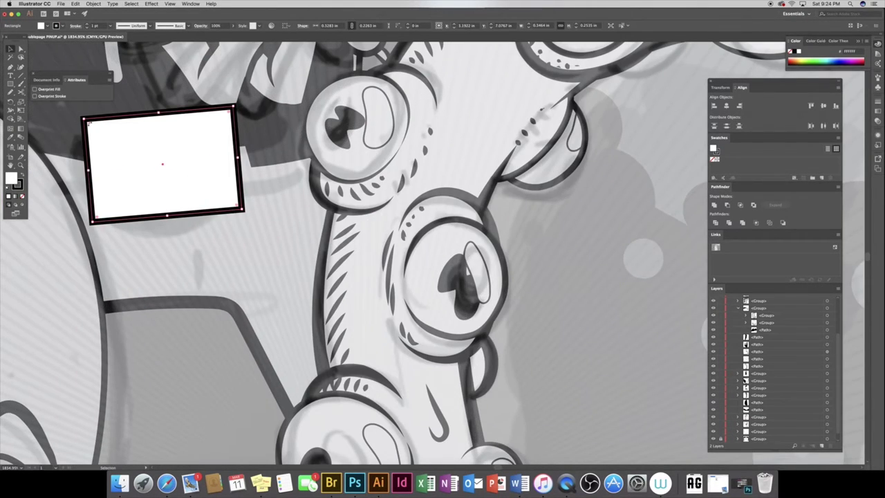
{"action": "key", "text": "a"}
{"action": "left_click", "coordinate": [89, 158]}
{"action": "left_click", "coordinate": [89, 157]}
{"action": "left_click_drag", "start_coordinate": [99, 133], "coordinate": [92, 130]}
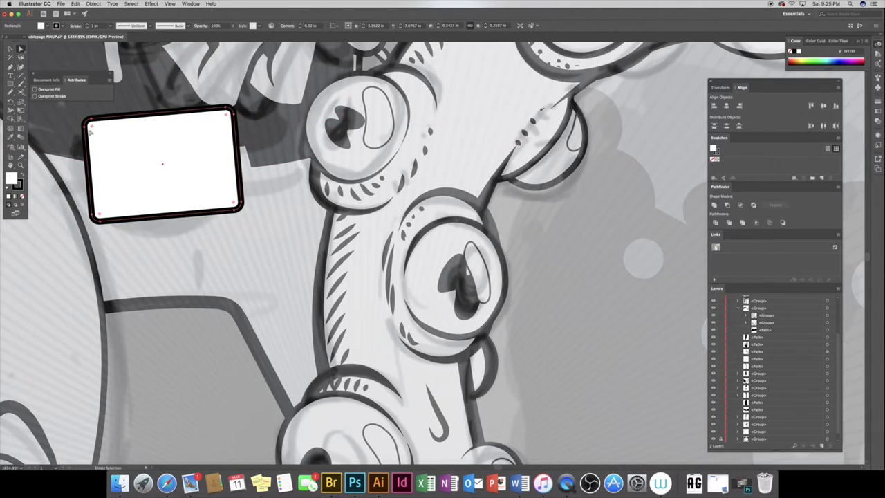
{"action": "key", "text": "v"}
{"action": "left_click_drag", "start_coordinate": [155, 112], "coordinate": [159, 130]}
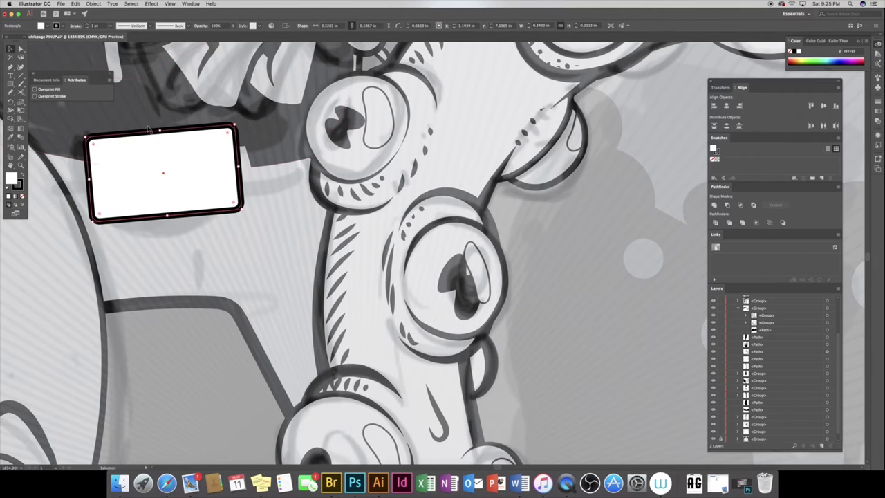
Nudge the rectangle down, widen it, and give it a black outline
{"action": "left_click", "coordinate": [147, 211]}
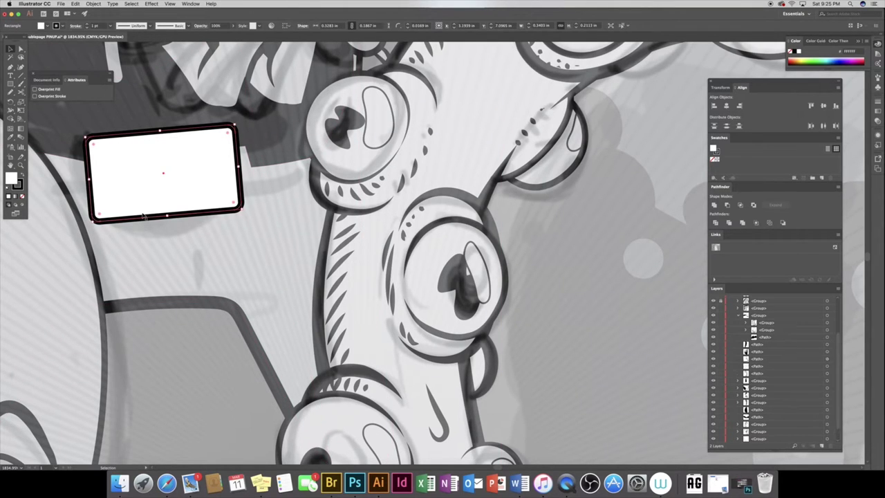
{"action": "key", "text": "Down"}
{"action": "left_click_drag", "start_coordinate": [242, 173], "coordinate": [247, 172]}
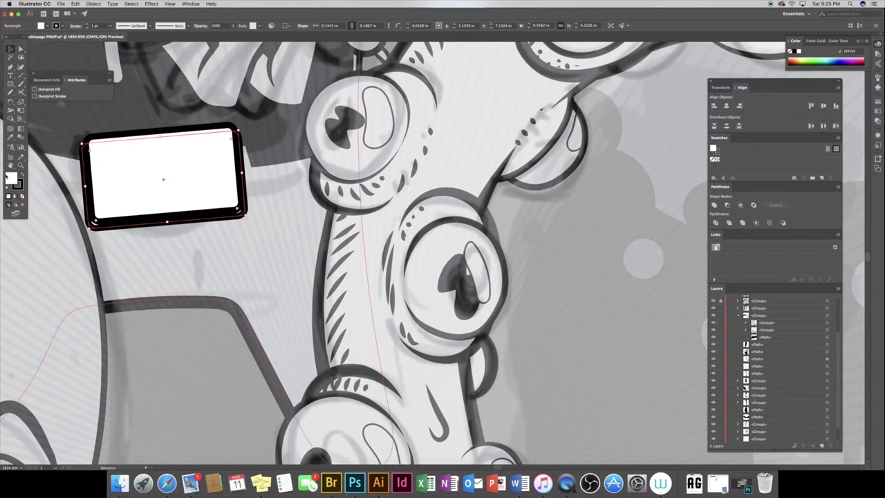
{"action": "double_click", "coordinate": [15, 184]}
{"action": "key", "text": "Return"}
{"action": "left_click", "coordinate": [134, 220]}
Pen a teardrop alien head inside the card, pulling its sides in and shrinking it slightly
{"action": "key", "text": "p"}
{"action": "left_click", "coordinate": [164, 203]}
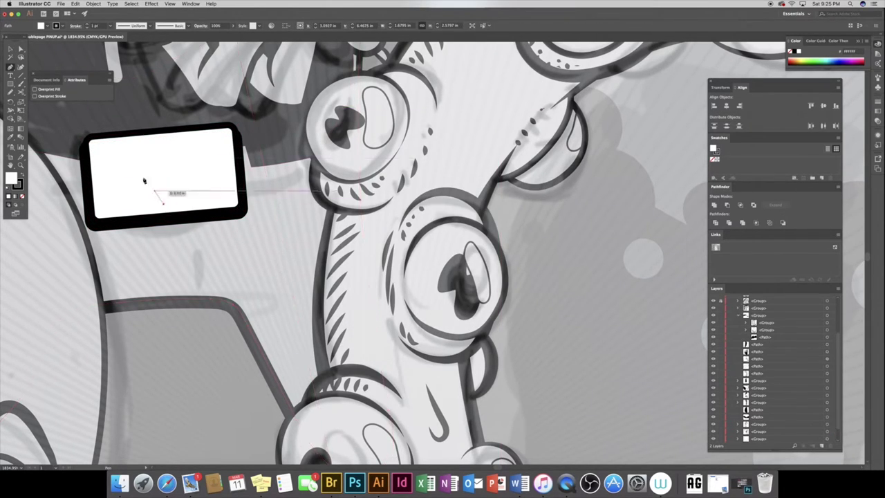
{"action": "left_click_drag", "start_coordinate": [129, 148], "coordinate": [181, 136]}
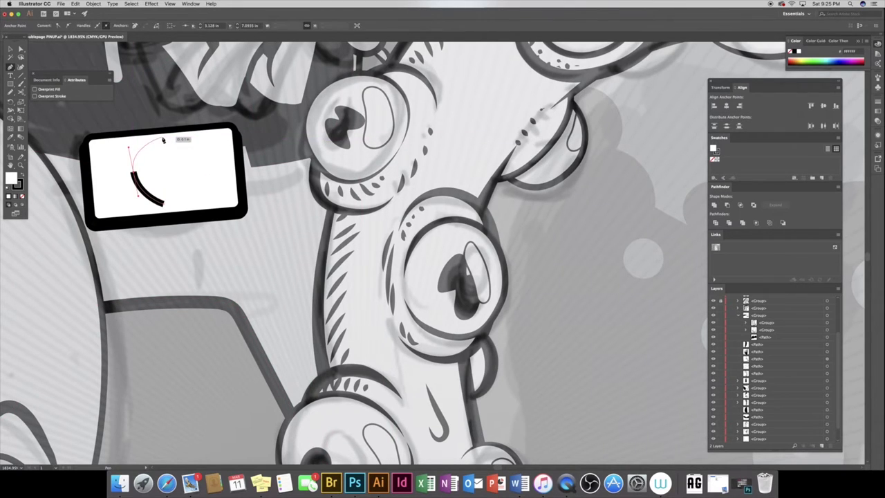
{"action": "mouse_move", "coordinate": [200, 168]}
{"action": "left_mouse_down"}
{"action": "mouse_move", "coordinate": [189, 197]}
{"action": "mouse_move", "coordinate": [168, 203]}
{"action": "left_mouse_up"}
{"action": "left_click", "coordinate": [164, 203]}
{"action": "key", "text": "a"}
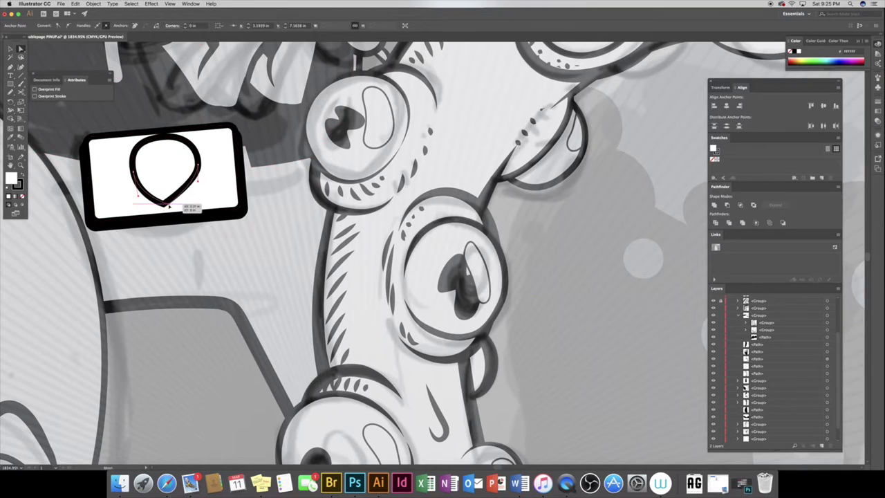
{"action": "left_click_drag", "start_coordinate": [134, 173], "coordinate": [137, 172]}
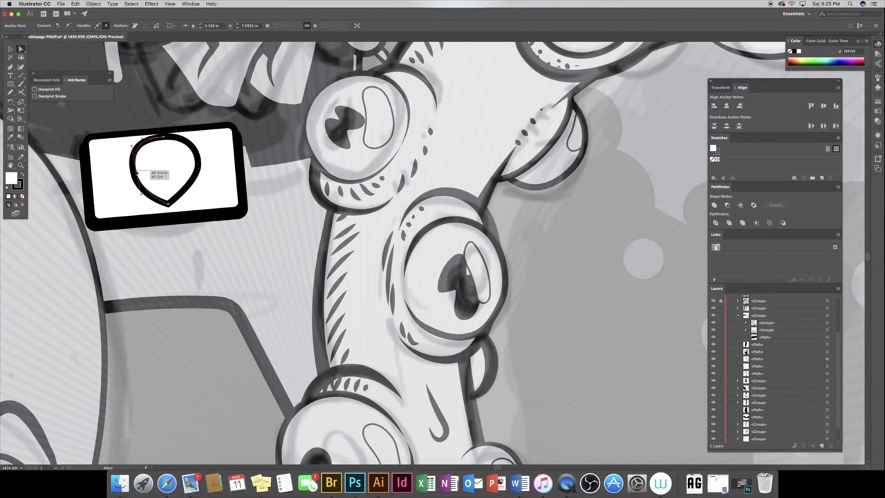
{"action": "left_click_drag", "start_coordinate": [200, 167], "coordinate": [190, 169]}
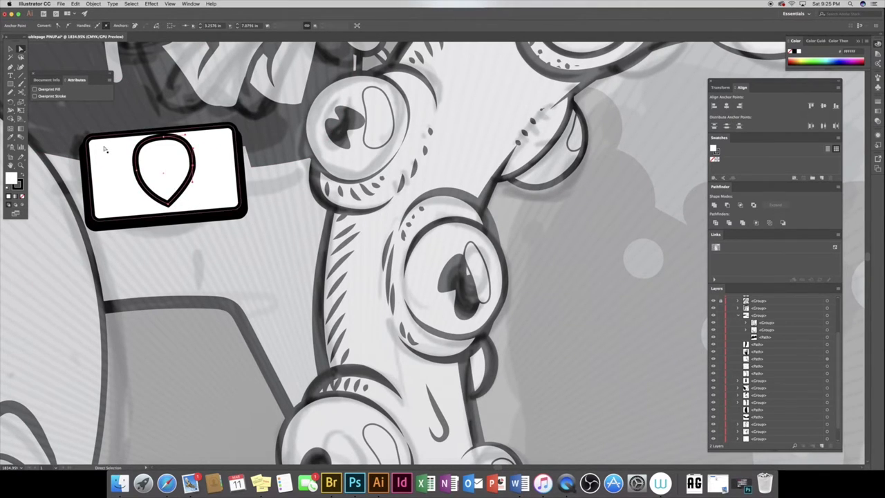
{"action": "key", "text": "v"}
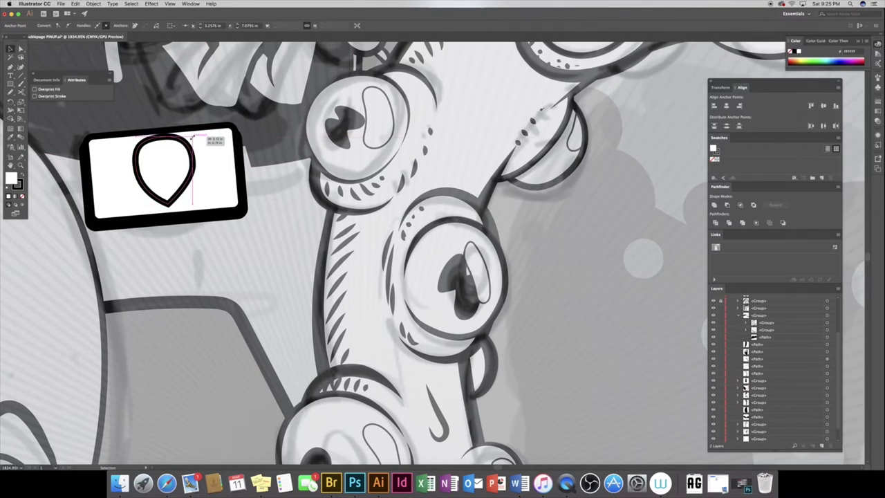
{"action": "left_click_drag", "start_coordinate": [193, 137], "coordinate": [190, 143]}
{"action": "left_click", "coordinate": [69, 173]}
Pencil a solid black right eye and place a reflected copy as the left eye
{"action": "left_click", "coordinate": [10, 91]}
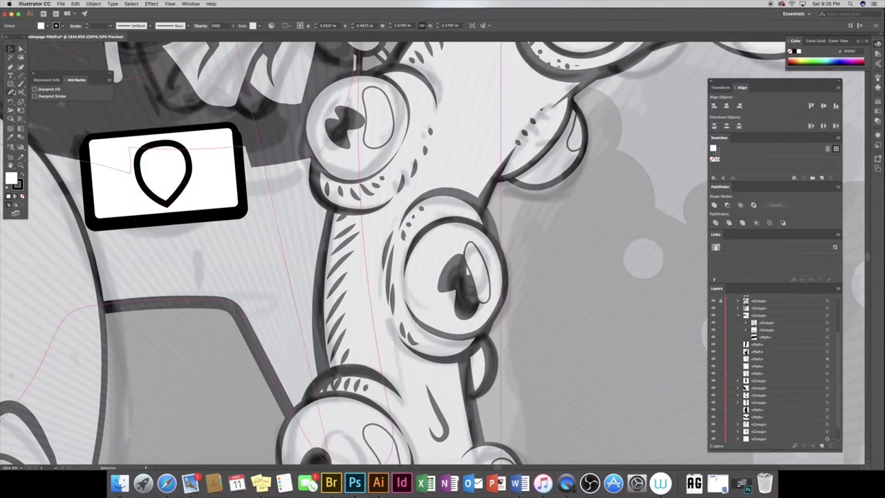
{"action": "left_click_drag", "start_coordinate": [170, 176], "coordinate": [168, 173]}
{"action": "key", "text": "shift+x"}
{"action": "key", "text": "v"}
{"action": "left_click", "coordinate": [170, 166]}
{"action": "left_click", "coordinate": [92, 3]}
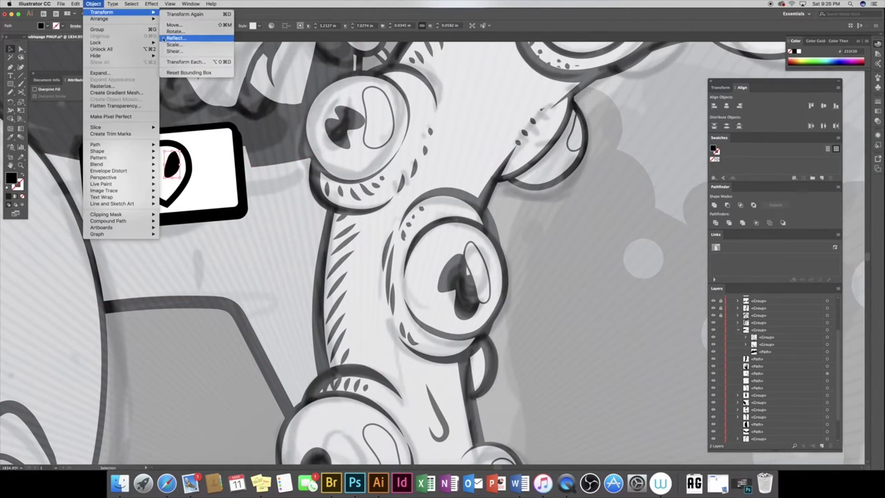
{"action": "left_click", "coordinate": [174, 38]}
{"action": "left_click", "coordinate": [411, 282]}
{"action": "mouse_move", "coordinate": [170, 166]}
{"action": "left_mouse_down"}
{"action": "mouse_move", "coordinate": [153, 166]}
{"action": "mouse_move", "coordinate": [182, 166]}
{"action": "mouse_move", "coordinate": [153, 168]}
{"action": "left_mouse_up"}
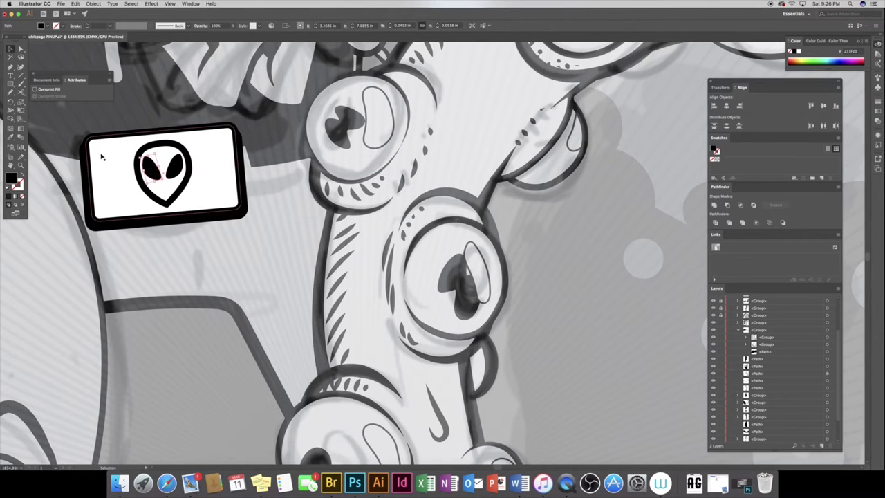
Pencil a black smiling mouth with a 0.5 pt stroke and check it zoomed in
{"action": "scroll", "coordinate": [161, 197], "scroll_direction": "up", "scroll_amount": 3}
{"action": "key", "text": "n"}
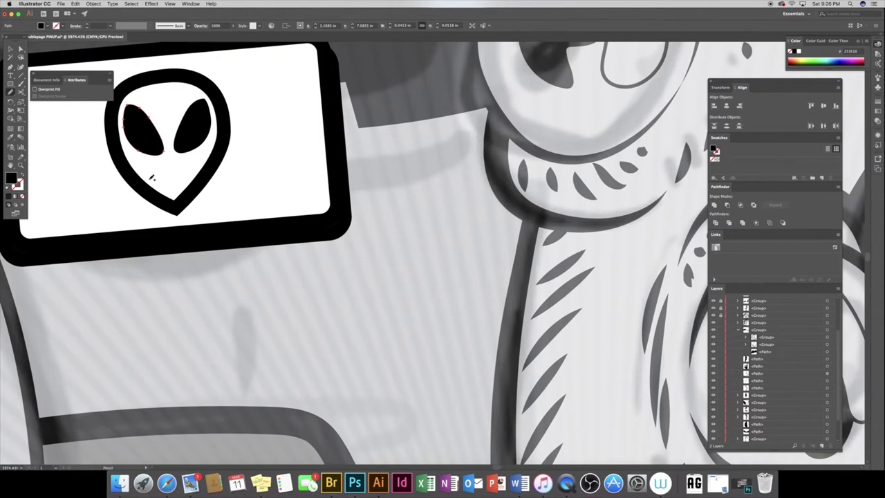
{"action": "left_click_drag", "start_coordinate": [185, 179], "coordinate": [187, 178]}
{"action": "key", "text": "shift+x"}
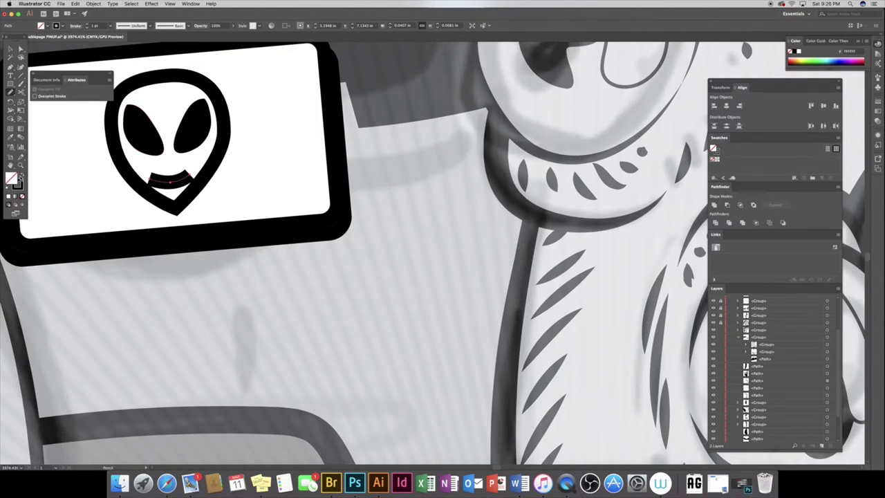
{"action": "left_click", "coordinate": [86, 28]}
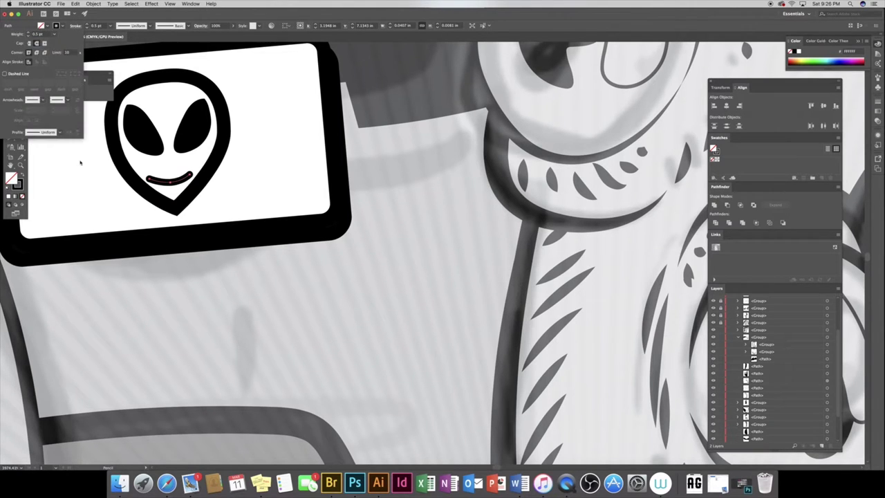
{"action": "key", "text": "v"}
{"action": "left_click", "coordinate": [21, 166]}
{"action": "left_click", "coordinate": [159, 186]}
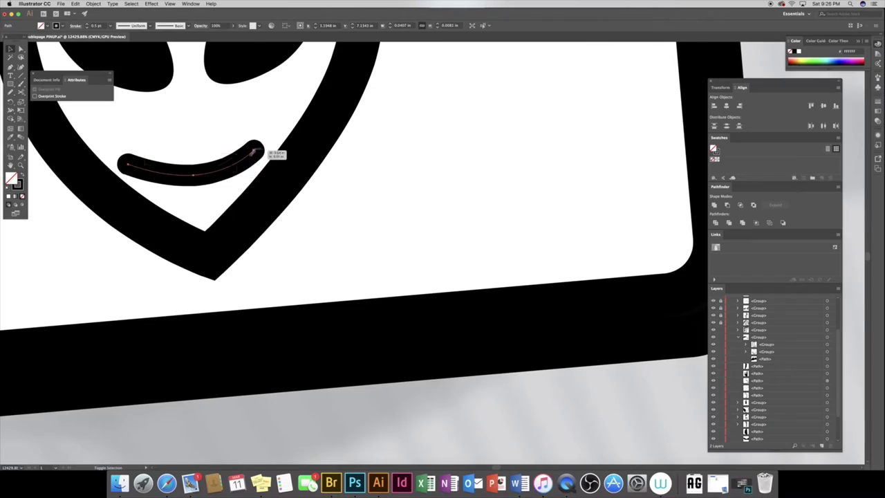
{"action": "left_click_drag", "start_coordinate": [277, 243], "coordinate": [94, 150]}
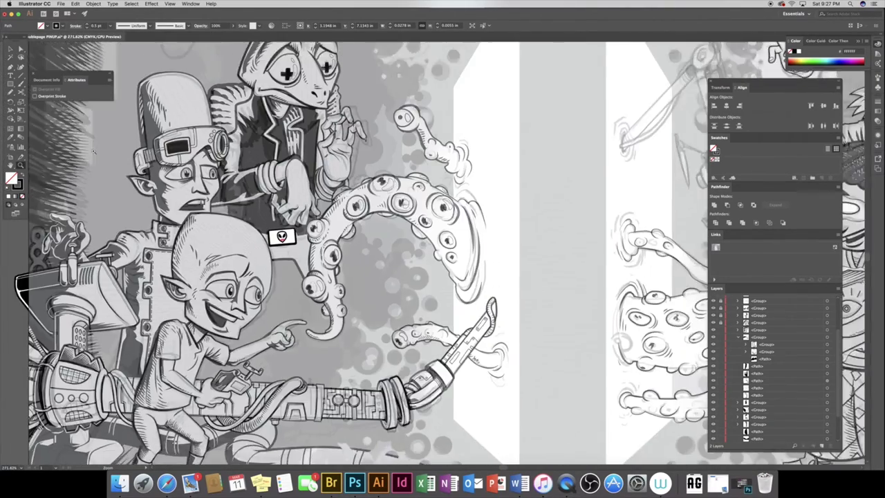
Group the card with the alien head, rotate it level and move it behind the surrounding artwork
{"action": "left_click_drag", "start_coordinate": [284, 240], "coordinate": [326, 239]}
{"action": "left_click", "coordinate": [208, 204]}
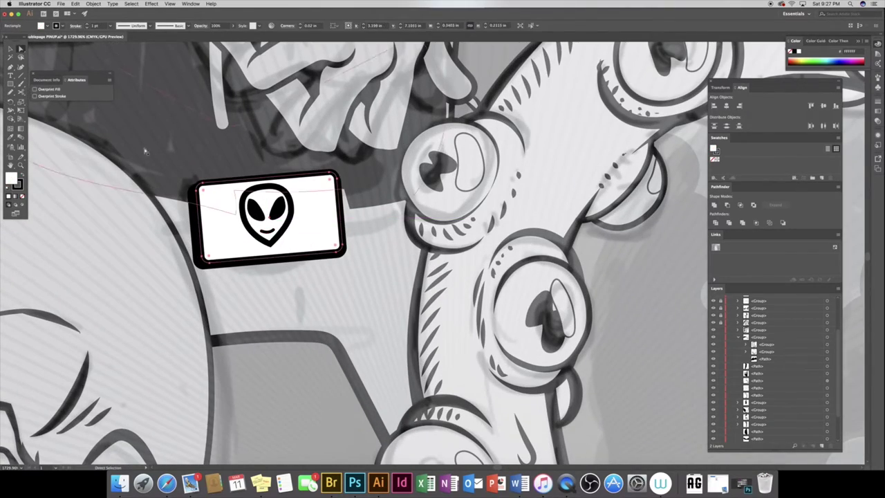
{"action": "left_click", "coordinate": [271, 220], "text": "shift"}
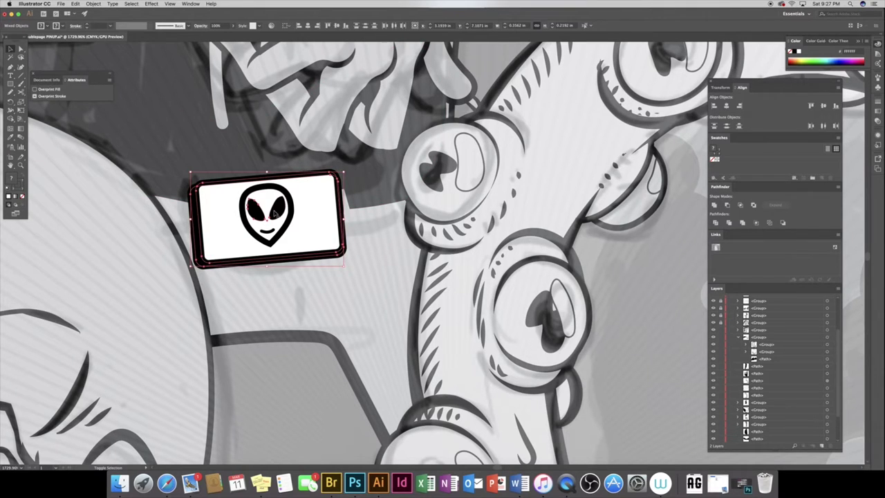
{"action": "key", "text": "ctrl+g"}
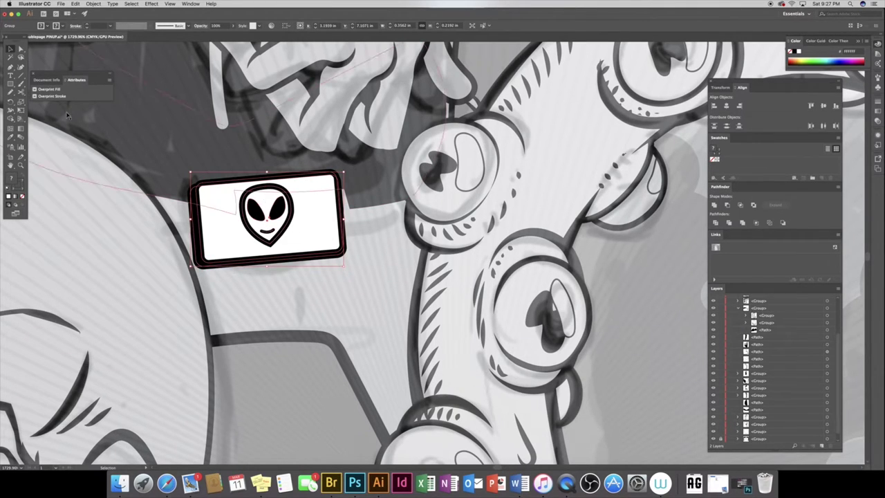
{"action": "left_click_drag", "start_coordinate": [341, 164], "coordinate": [344, 173]}
{"action": "left_click", "coordinate": [738, 310]}
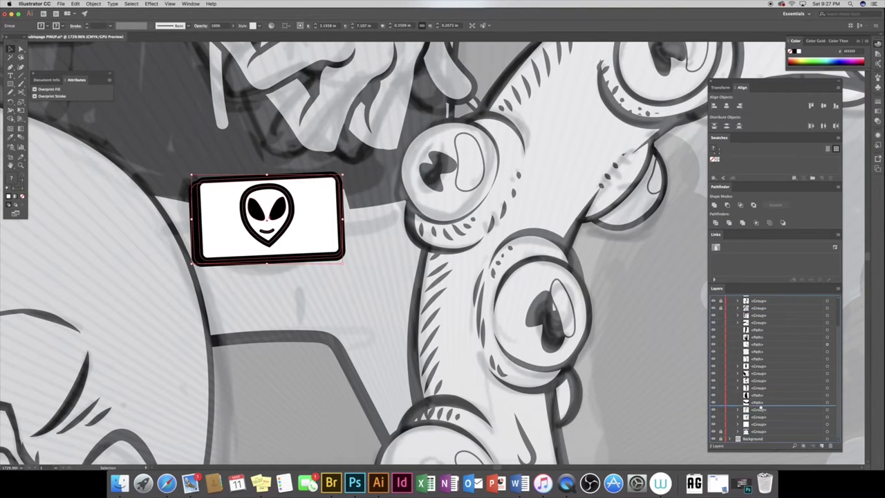
{"action": "left_click_drag", "start_coordinate": [761, 409], "coordinate": [761, 408]}
Fill the white shape behind the card with black and zoom in on the badge area
{"action": "scroll", "coordinate": [236, 128], "scroll_direction": "up", "scroll_amount": 2}
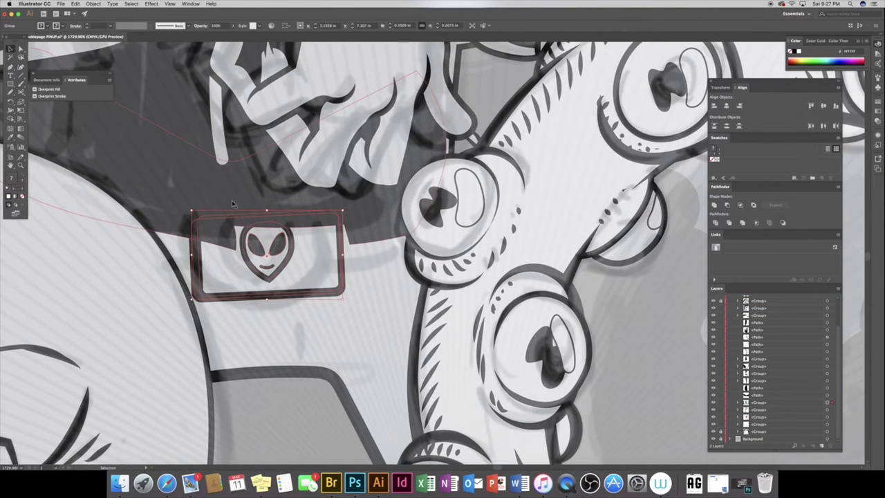
{"action": "left_click", "coordinate": [21, 50]}
{"action": "left_click", "coordinate": [57, 240]}
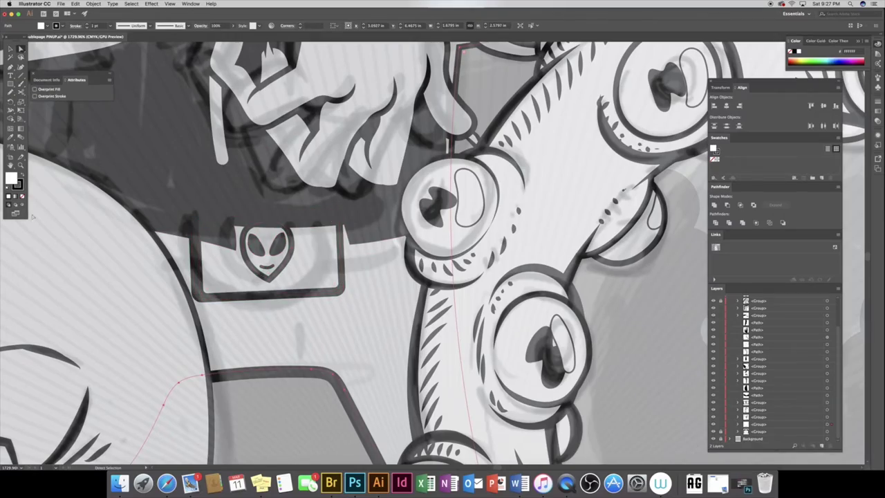
{"action": "double_click", "coordinate": [11, 178]}
{"action": "left_click", "coordinate": [355, 276]}
{"action": "left_click", "coordinate": [516, 199]}
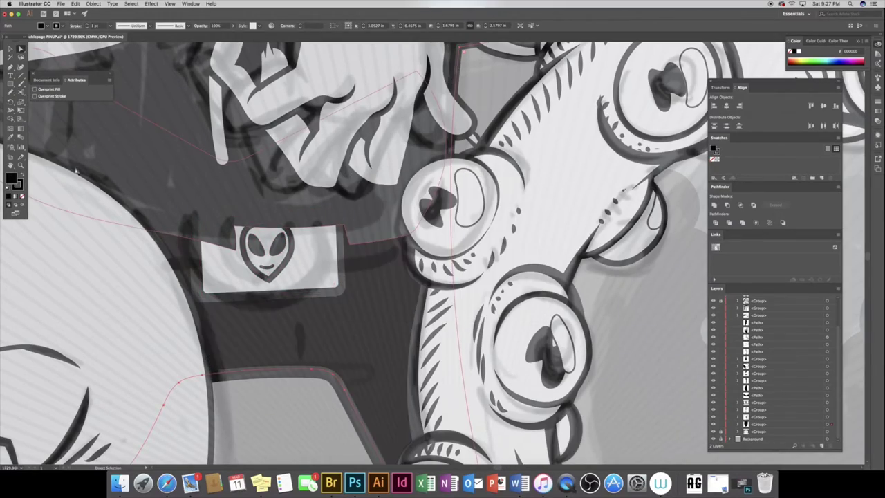
{"action": "left_click", "coordinate": [21, 166]}
{"action": "mouse_move", "coordinate": [387, 290]}
{"action": "left_mouse_down"}
{"action": "mouse_move", "coordinate": [277, 291]}
{"action": "mouse_move", "coordinate": [400, 294]}
{"action": "mouse_move", "coordinate": [287, 266]}
{"action": "left_mouse_up"}
{"action": "key", "text": "n"}
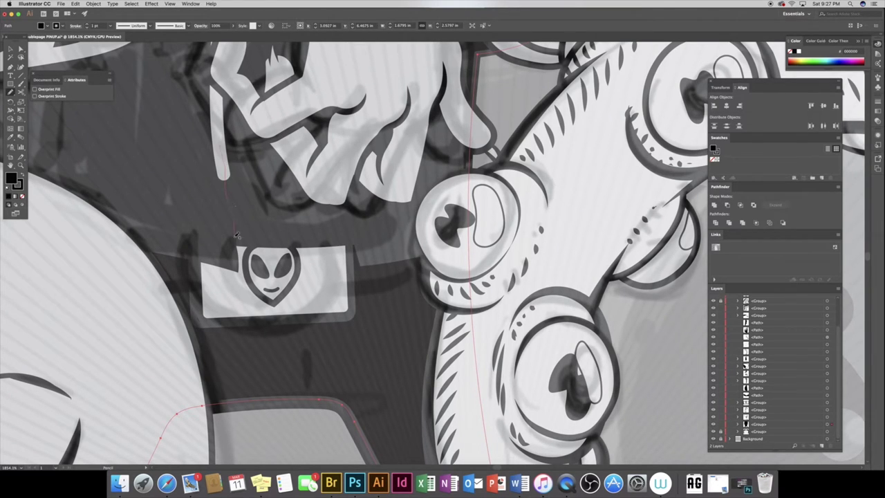
Draw a tapered 2 pt white stroke beside the alien badge and reorder it in Layers
{"action": "left_click_drag", "start_coordinate": [200, 255], "coordinate": [165, 250]}
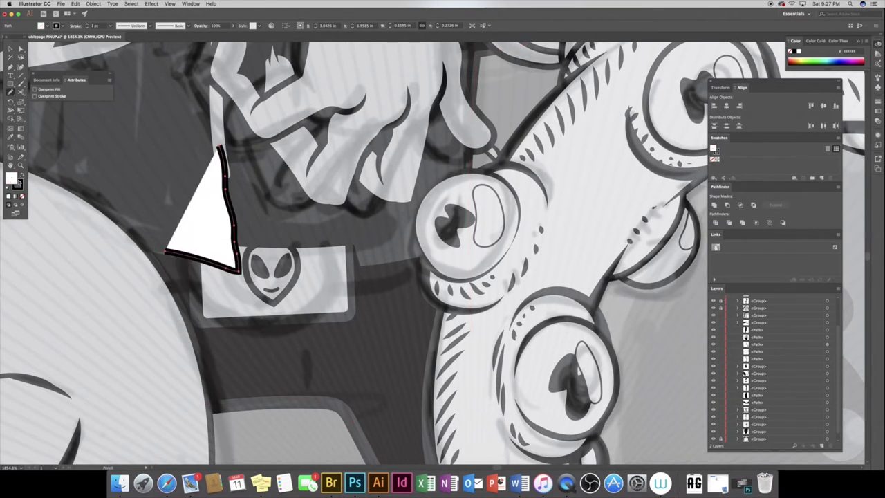
{"action": "key", "text": "shift+x"}
{"action": "left_click", "coordinate": [126, 25]}
{"action": "left_click", "coordinate": [123, 58]}
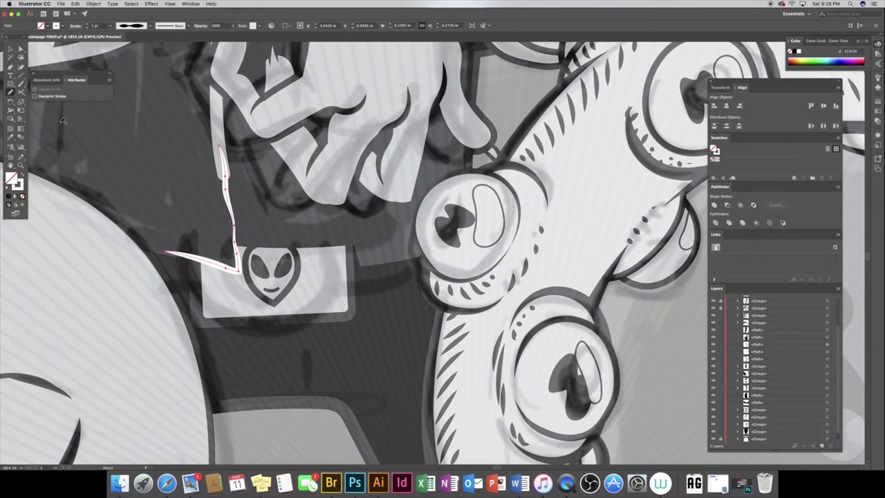
{"action": "scroll", "coordinate": [724, 308], "scroll_direction": "up", "scroll_amount": 3}
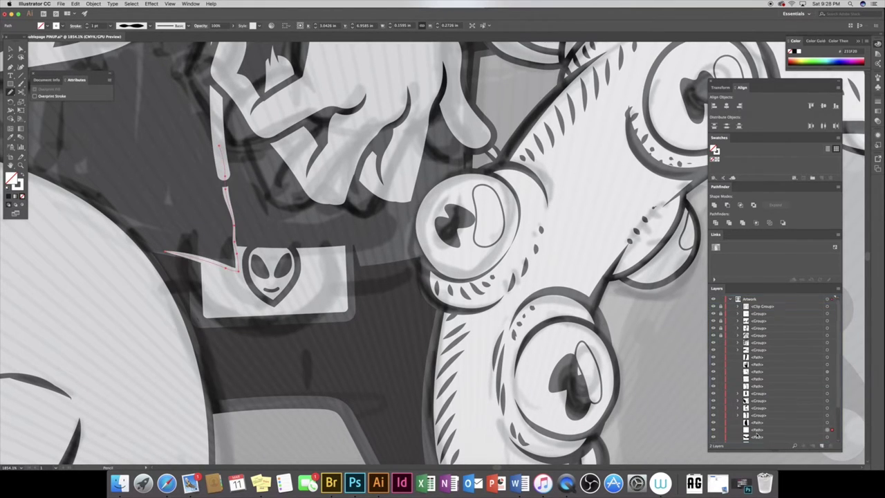
{"action": "left_click_drag", "start_coordinate": [755, 430], "coordinate": [758, 357]}
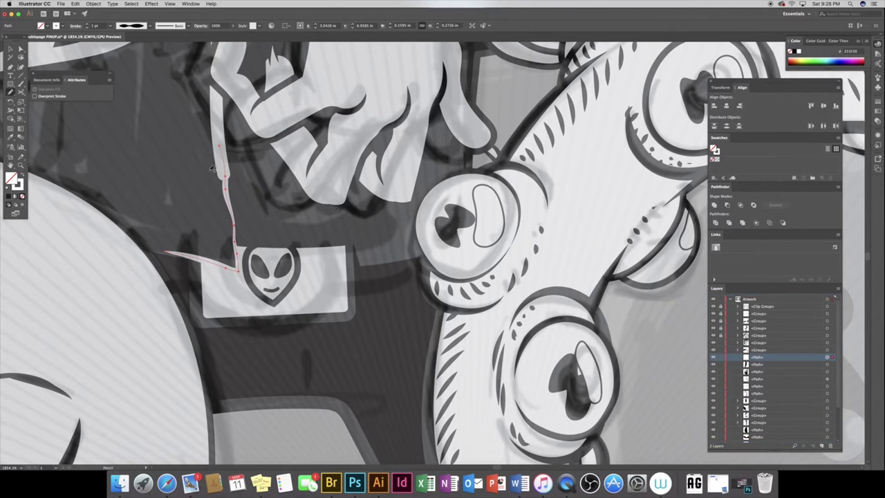
{"action": "left_click", "coordinate": [88, 28]}
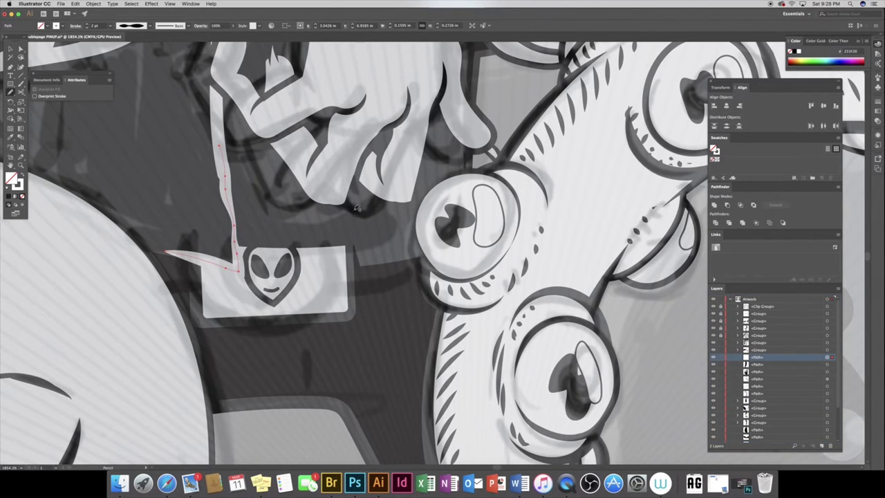
Add tapered white strokes near the tentacle and below the badge, moving the first lower in stacking
{"action": "left_click_drag", "start_coordinate": [359, 249], "coordinate": [401, 262]}
{"action": "left_click", "coordinate": [138, 25]}
{"action": "left_click", "coordinate": [121, 88]}
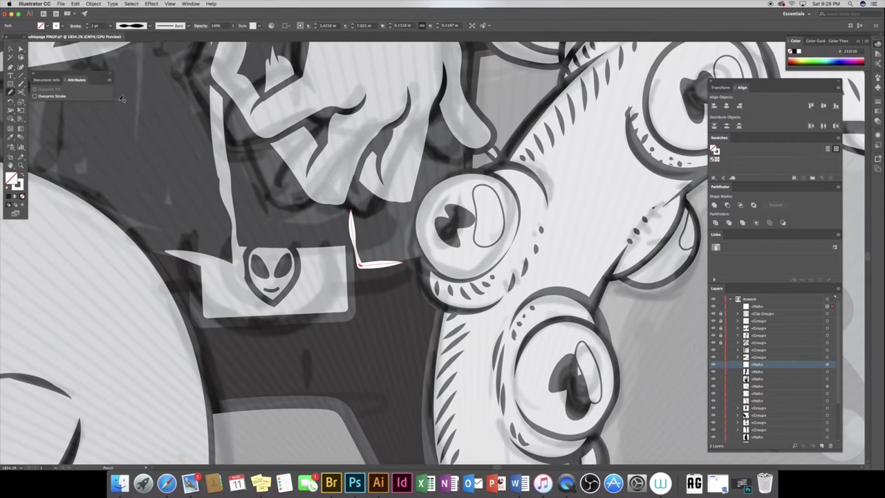
{"action": "left_click_drag", "start_coordinate": [760, 306], "coordinate": [757, 365]}
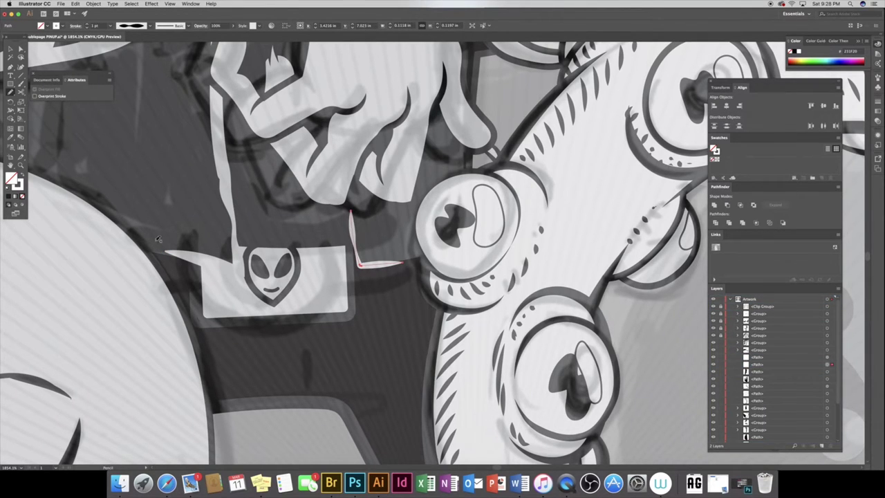
{"action": "left_click_drag", "start_coordinate": [304, 339], "coordinate": [306, 378]}
{"action": "left_click", "coordinate": [132, 26]}
{"action": "left_click", "coordinate": [125, 43]}
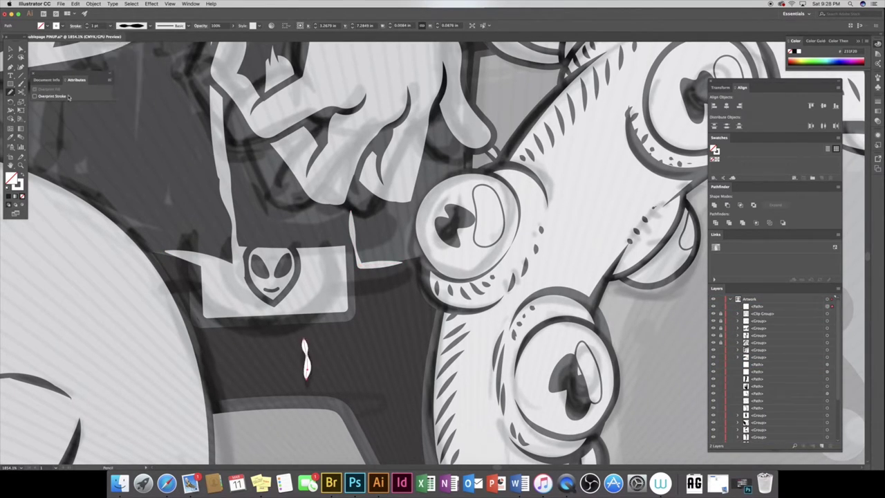
Draw a tapered white stroke down the arm and move it up in the stacking order
{"action": "left_click", "coordinate": [20, 166]}
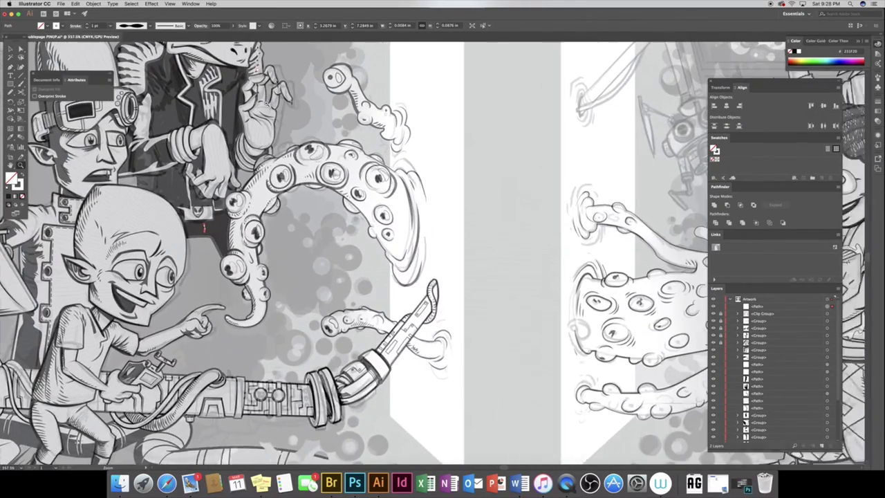
{"action": "left_click_drag", "start_coordinate": [186, 188], "coordinate": [320, 218]}
{"action": "left_click", "coordinate": [321, 218]}
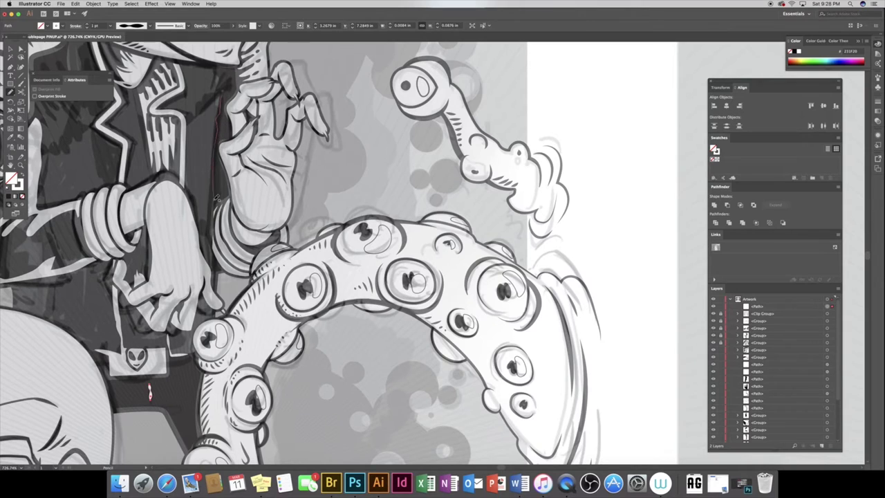
{"action": "left_click_drag", "start_coordinate": [217, 193], "coordinate": [211, 283]}
{"action": "left_click", "coordinate": [134, 25]}
{"action": "left_click", "coordinate": [124, 56]}
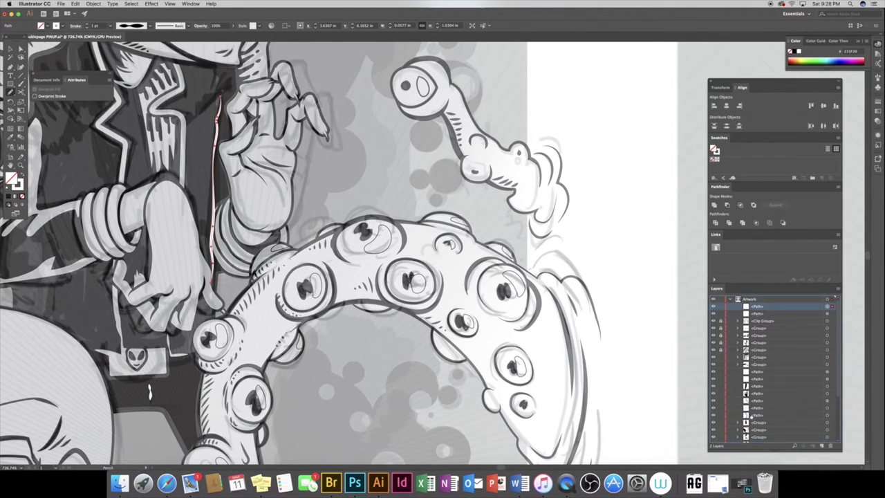
{"action": "scroll", "coordinate": [834, 380], "scroll_direction": "down", "scroll_amount": 5}
{"action": "scroll", "coordinate": [834, 379], "scroll_direction": "down", "scroll_amount": 2}
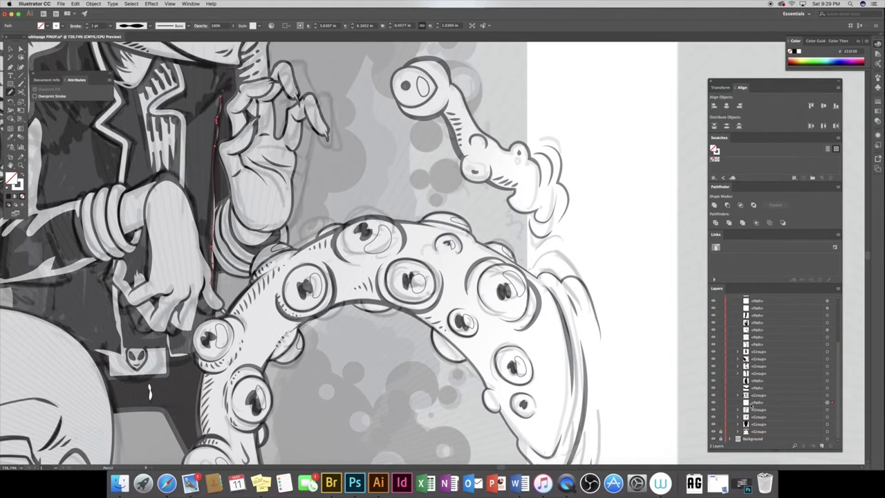
{"action": "left_click_drag", "start_coordinate": [752, 403], "coordinate": [754, 374]}
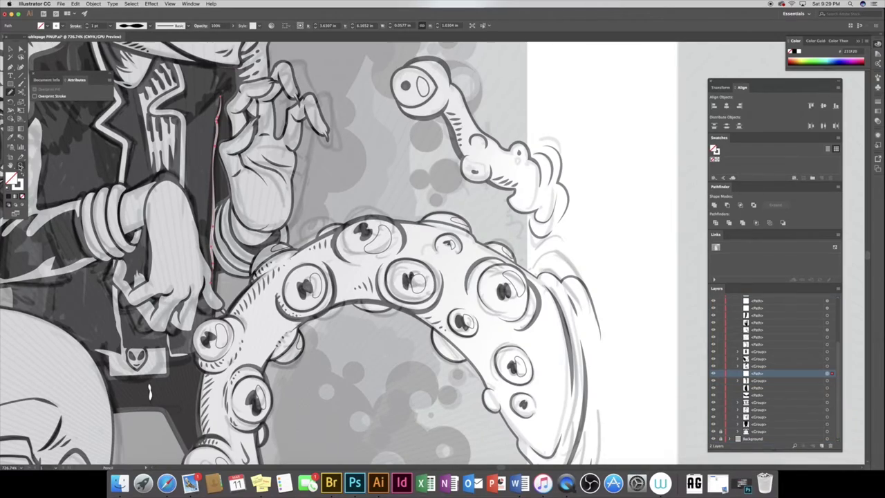
{"action": "scroll", "coordinate": [104, 159], "scroll_direction": "down", "scroll_amount": 5}
{"action": "scroll", "coordinate": [86, 128], "scroll_direction": "up", "scroll_amount": 3}
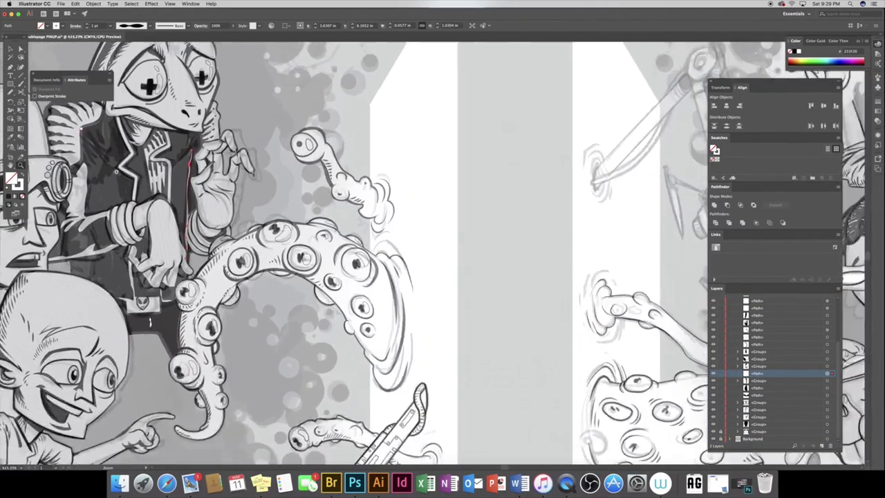
{"action": "scroll", "coordinate": [87, 127], "scroll_direction": "up", "scroll_amount": 2}
{"action": "scroll", "coordinate": [87, 126], "scroll_direction": "up", "scroll_amount": 2}
{"action": "scroll", "coordinate": [97, 127], "scroll_direction": "up", "scroll_amount": 2}
{"action": "scroll", "coordinate": [111, 126], "scroll_direction": "up", "scroll_amount": 1}
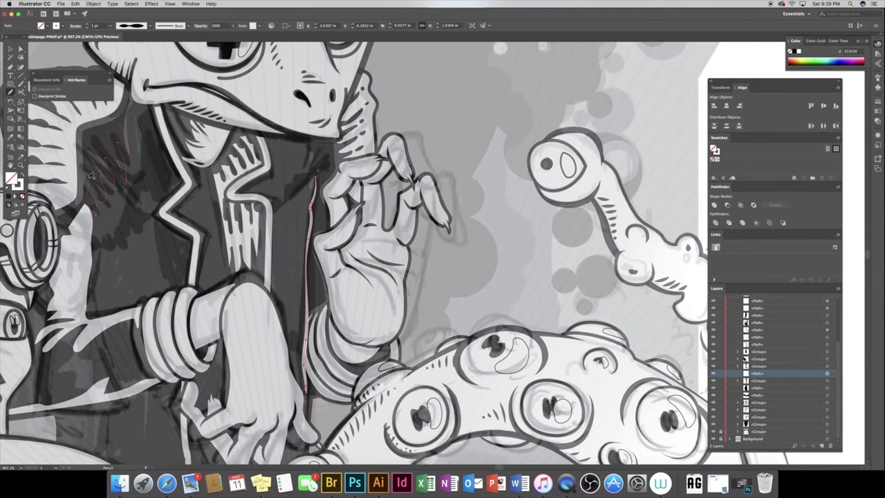
Draw a small stroke near the collar and set the colour to white in the Color Picker
{"action": "key", "text": "shift+x"}
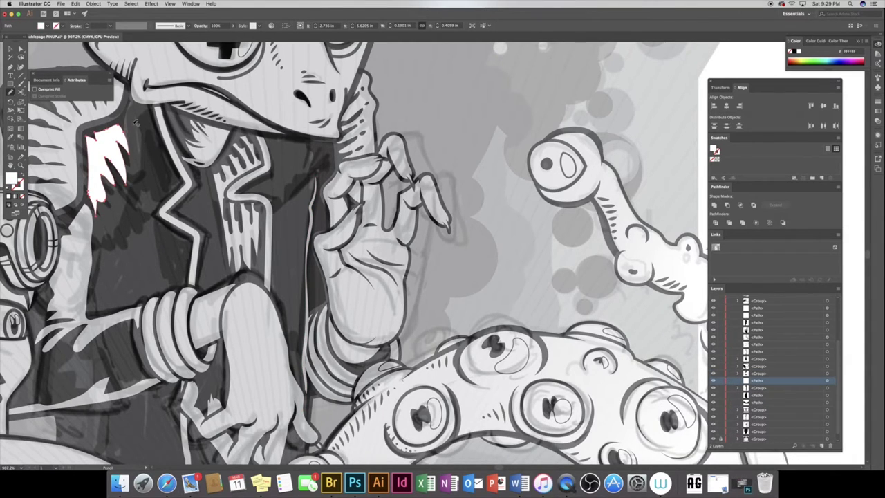
{"action": "left_click_drag", "start_coordinate": [136, 144], "coordinate": [128, 121]}
{"action": "double_click", "coordinate": [11, 178]}
{"action": "key", "text": "Return"}
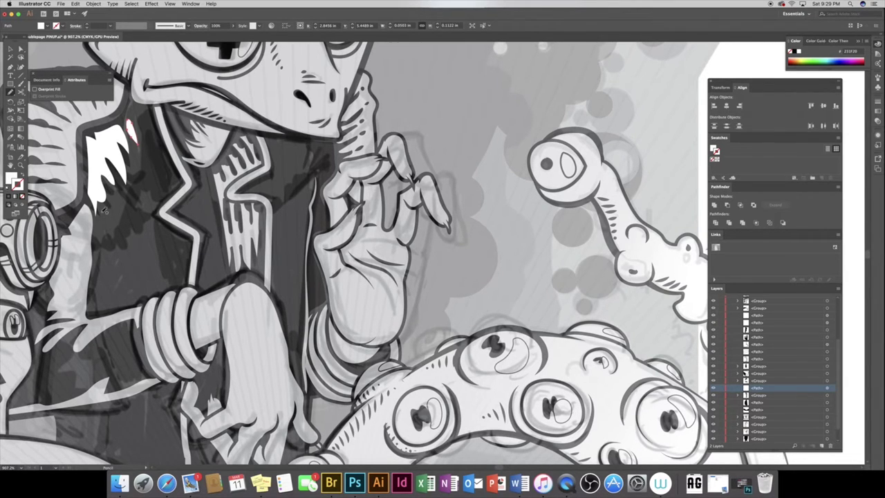
{"action": "left_click", "coordinate": [9, 191]}
{"action": "double_click", "coordinate": [12, 177]}
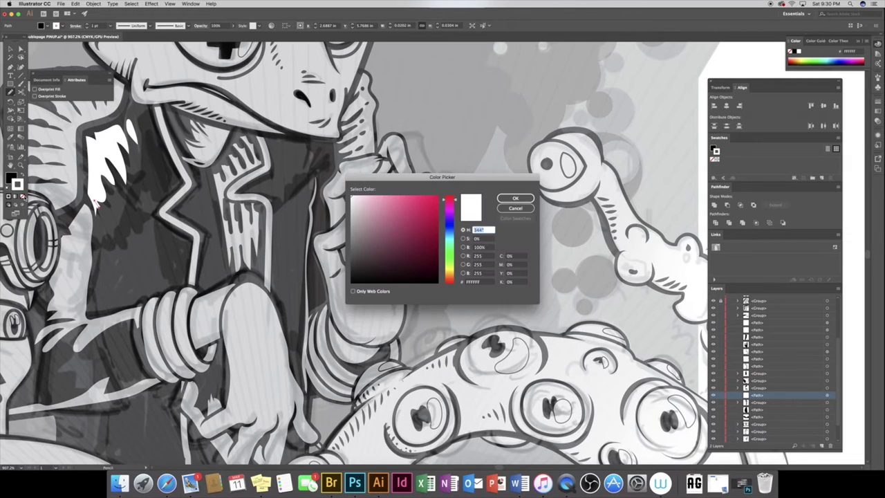
{"action": "key", "text": "Return"}
Draw the first jagged no-fill white Pencil strokes of the collar highlight
{"action": "scroll", "coordinate": [104, 160], "scroll_direction": "up", "scroll_amount": 5}
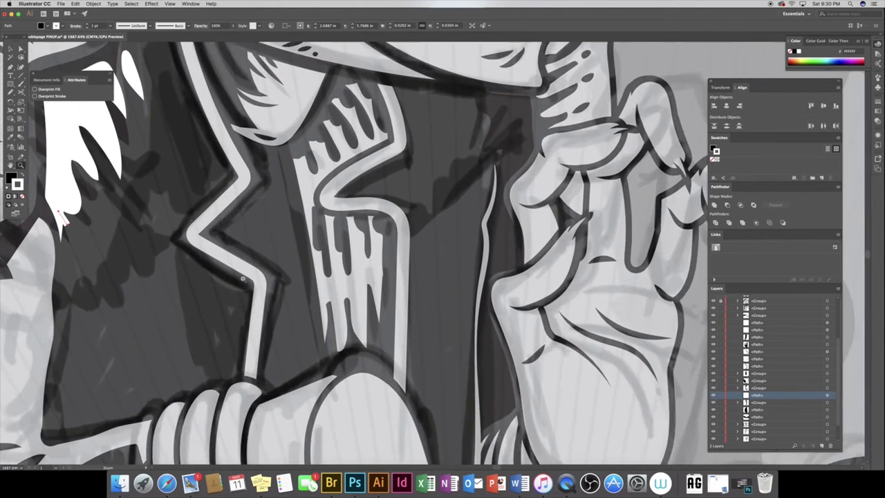
{"action": "scroll", "coordinate": [433, 253], "scroll_direction": "left", "scroll_amount": 5}
{"action": "key", "text": "n"}
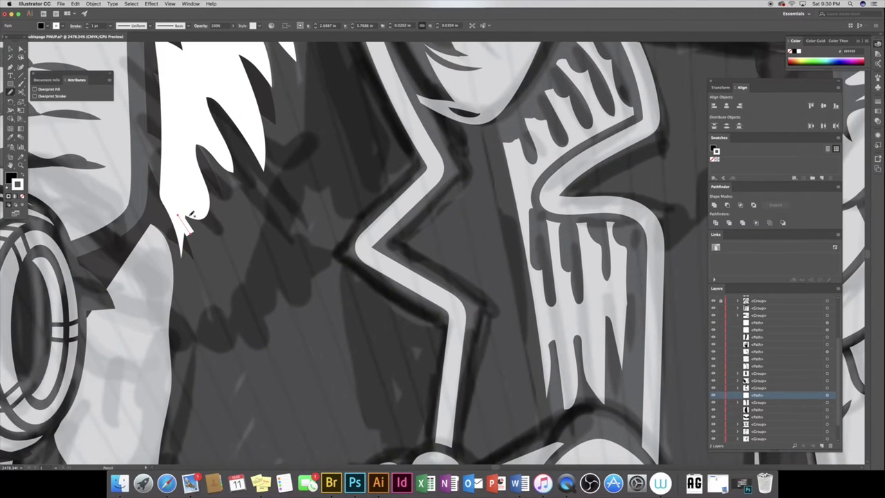
{"action": "key", "text": "slash"}
{"action": "mouse_move", "coordinate": [205, 233]}
{"action": "left_mouse_down"}
{"action": "mouse_move", "coordinate": [207, 218]}
{"action": "mouse_move", "coordinate": [220, 222]}
{"action": "left_mouse_up"}
{"action": "mouse_move", "coordinate": [192, 184]}
{"action": "left_mouse_down"}
{"action": "mouse_move", "coordinate": [219, 220]}
{"action": "mouse_move", "coordinate": [223, 211]}
{"action": "left_mouse_up"}
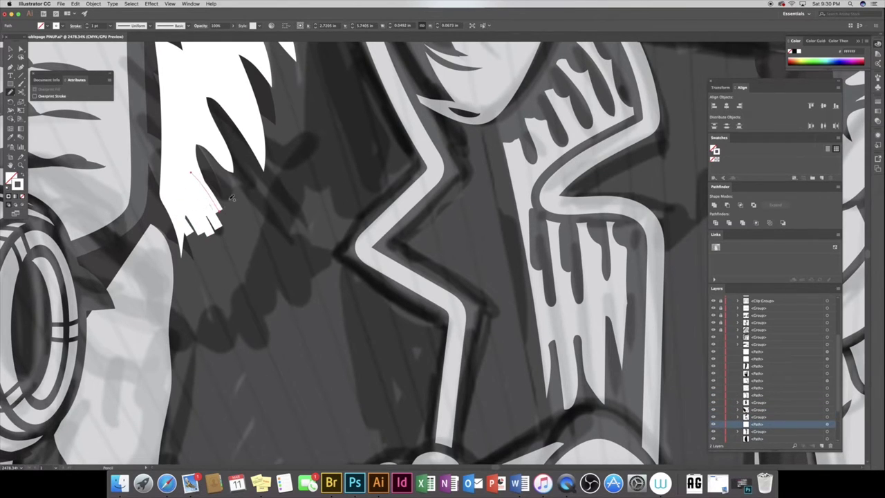
{"action": "left_click_drag", "start_coordinate": [199, 138], "coordinate": [239, 183]}
{"action": "mouse_move", "coordinate": [209, 117]}
{"action": "left_mouse_down"}
{"action": "mouse_move", "coordinate": [241, 166]}
{"action": "mouse_move", "coordinate": [274, 178]}
{"action": "left_mouse_up"}
Extend the jagged white highlight upward-right with more strokes toward its tip
{"action": "left_click_drag", "start_coordinate": [262, 138], "coordinate": [278, 169]}
{"action": "left_click_drag", "start_coordinate": [252, 107], "coordinate": [277, 145]}
{"action": "left_click_drag", "start_coordinate": [240, 75], "coordinate": [266, 113]}
{"action": "left_click_drag", "start_coordinate": [253, 61], "coordinate": [291, 107]}
{"action": "scroll", "coordinate": [280, 90], "scroll_direction": "up", "scroll_amount": 3}
{"action": "mouse_move", "coordinate": [241, 125]}
{"action": "left_mouse_down"}
{"action": "mouse_move", "coordinate": [269, 175]}
{"action": "mouse_move", "coordinate": [282, 170]}
{"action": "left_mouse_up"}
{"action": "left_click_drag", "start_coordinate": [267, 116], "coordinate": [290, 168]}
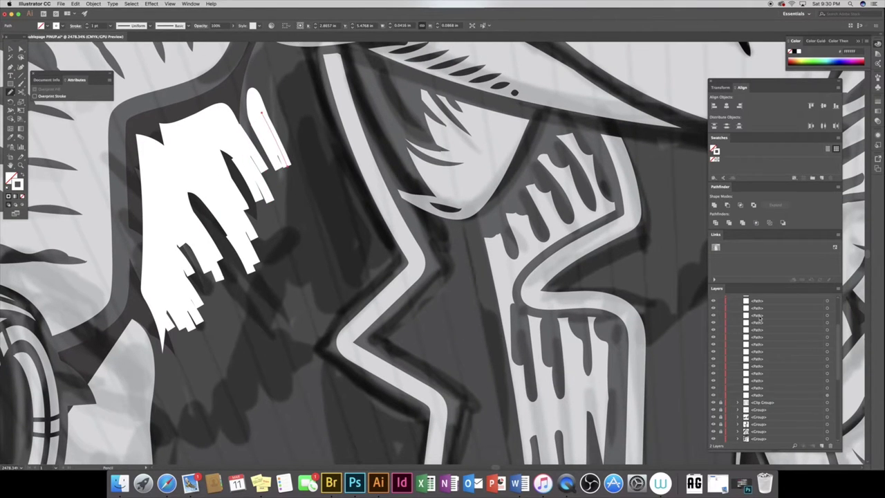
{"action": "scroll", "coordinate": [760, 316], "scroll_direction": "up", "scroll_amount": 3}
Give the six newest strokes a tapered width profile at 0.5 pt and group them
{"action": "mouse_move", "coordinate": [829, 306]}
{"action": "left_mouse_down"}
{"action": "mouse_move", "coordinate": [828, 437]}
{"action": "mouse_move", "coordinate": [825, 346]}
{"action": "left_mouse_up"}
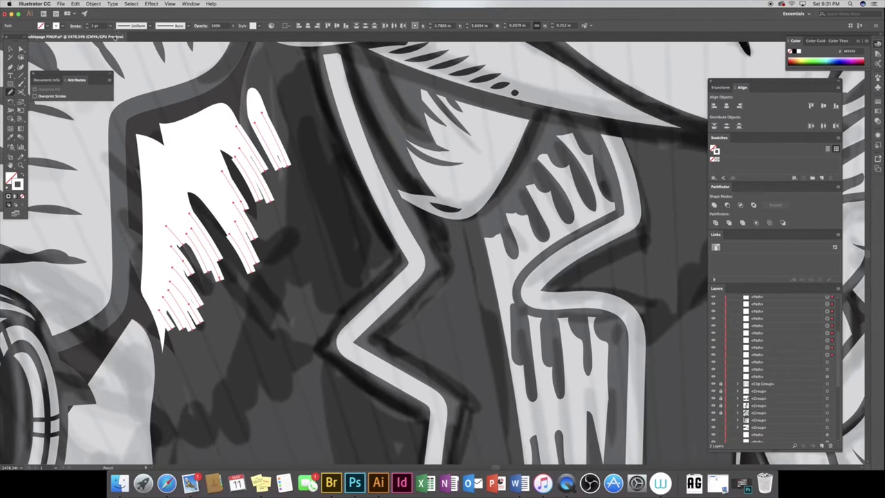
{"action": "left_click", "coordinate": [145, 25]}
{"action": "left_click", "coordinate": [124, 46]}
{"action": "left_click", "coordinate": [89, 29]}
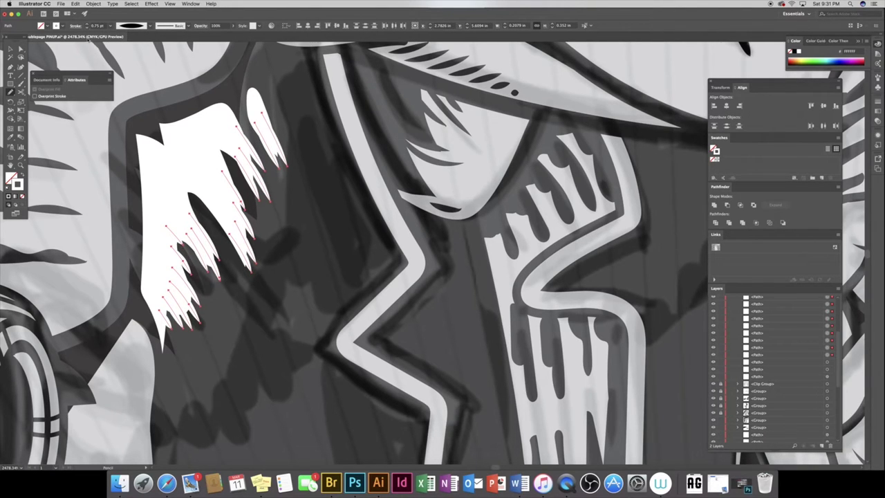
{"action": "left_click", "coordinate": [89, 29]}
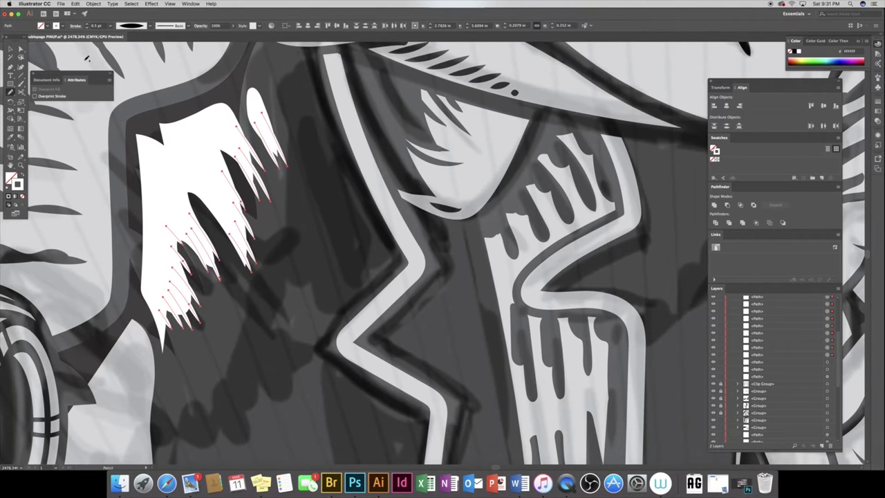
{"action": "key", "text": "v"}
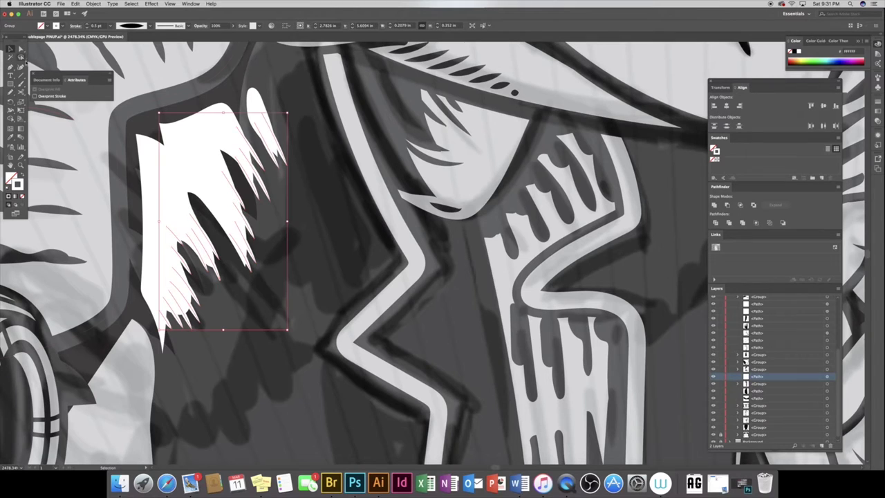
{"action": "key", "text": "super+g"}
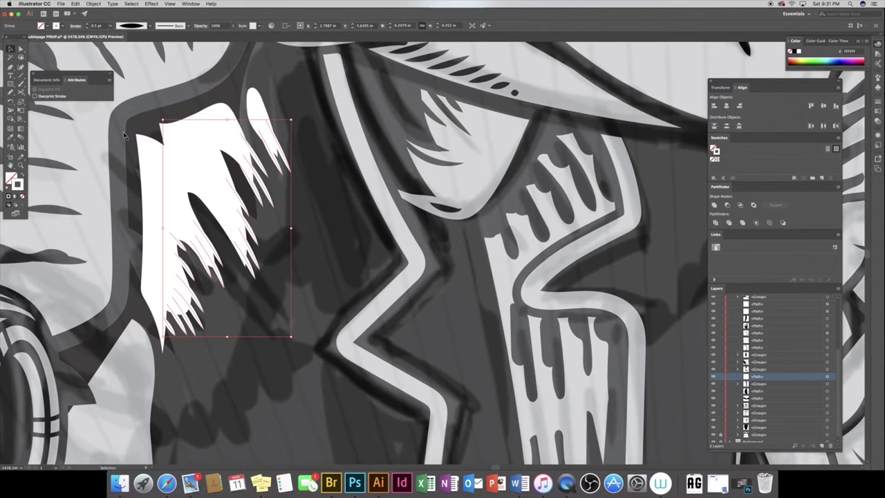
Zoom in on the arm and bangles and select the stroke along the arm
{"action": "left_click_drag", "start_coordinate": [96, 162], "coordinate": [54, 138]}
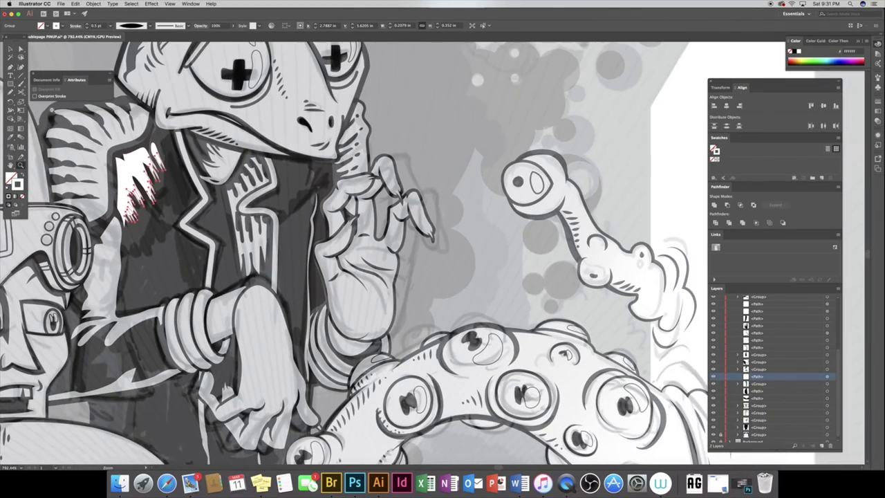
{"action": "left_click_drag", "start_coordinate": [71, 196], "coordinate": [118, 208]}
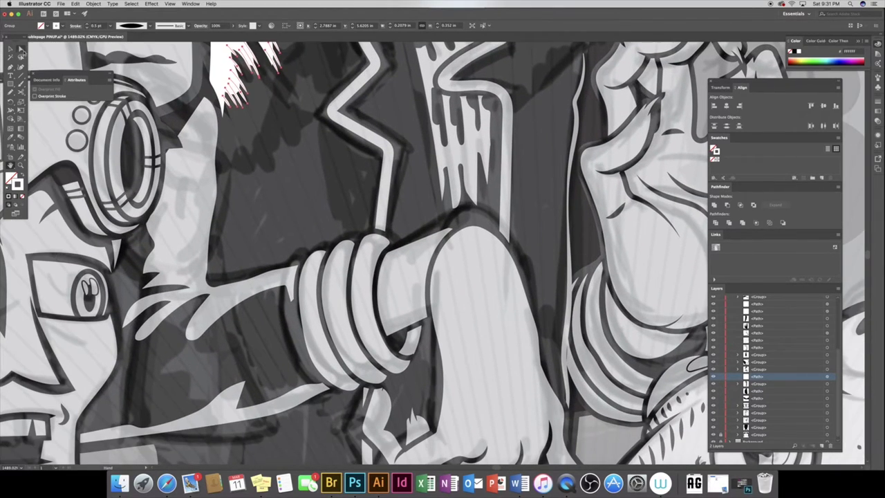
{"action": "left_click", "coordinate": [21, 51]}
{"action": "left_click", "coordinate": [182, 171]}
Redraw the dark path along the head outline and up the side of the face
{"action": "left_click", "coordinate": [20, 92]}
{"action": "left_click_drag", "start_coordinate": [66, 301], "coordinate": [205, 97]}
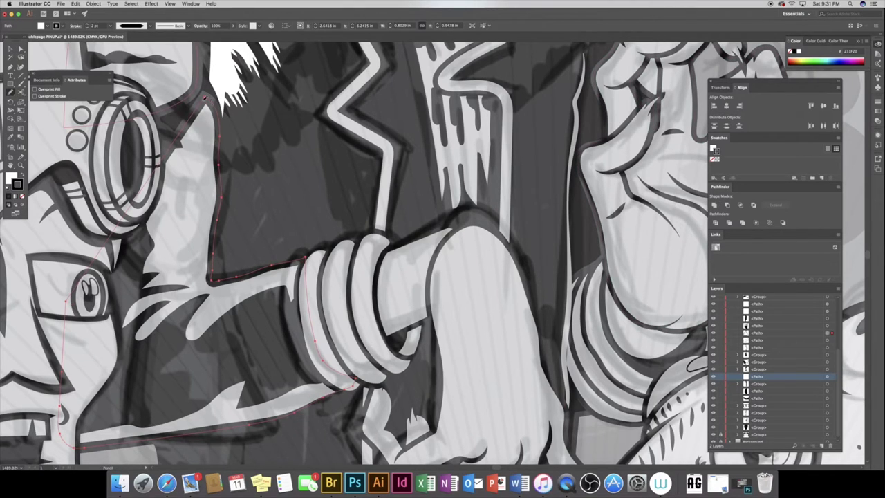
{"action": "left_click_drag", "start_coordinate": [68, 309], "coordinate": [74, 128]}
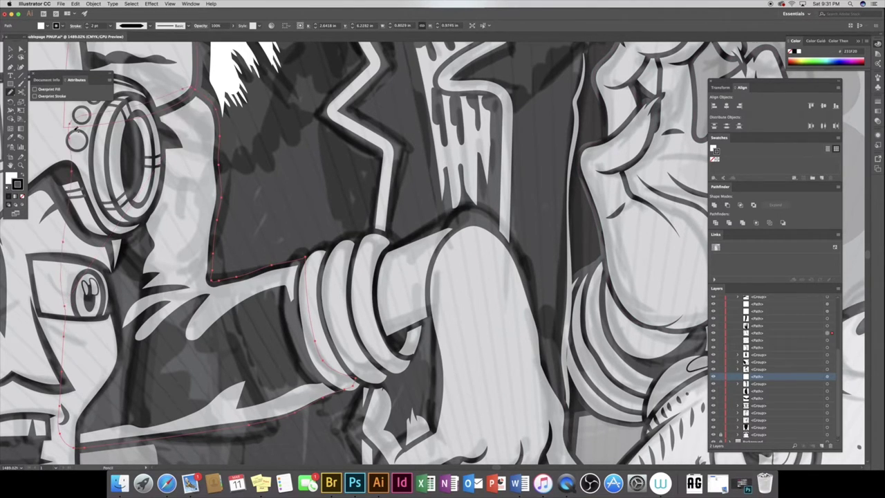
{"action": "left_click", "coordinate": [72, 63], "text": "ctrl"}
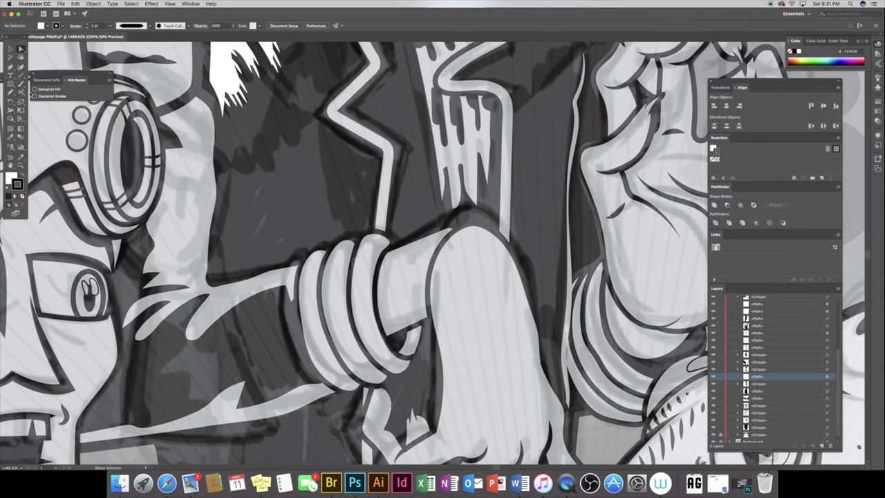
Hatch beside the goggles, group the strokes, taper them and move the group behind other artwork
{"action": "key", "text": "n"}
{"action": "left_click_drag", "start_coordinate": [156, 147], "coordinate": [170, 158]}
{"action": "mouse_move", "coordinate": [156, 135]}
{"action": "left_mouse_down"}
{"action": "mouse_move", "coordinate": [183, 152]}
{"action": "mouse_move", "coordinate": [188, 144]}
{"action": "left_mouse_up"}
{"action": "mouse_move", "coordinate": [151, 116]}
{"action": "left_mouse_down"}
{"action": "mouse_move", "coordinate": [190, 138]}
{"action": "mouse_move", "coordinate": [197, 157]}
{"action": "mouse_move", "coordinate": [192, 114]}
{"action": "left_mouse_up"}
{"action": "scroll", "coordinate": [795, 346], "scroll_direction": "up", "scroll_amount": 5}
{"action": "left_click_drag", "start_coordinate": [827, 307], "coordinate": [827, 351]}
{"action": "key", "text": "ctrl+g"}
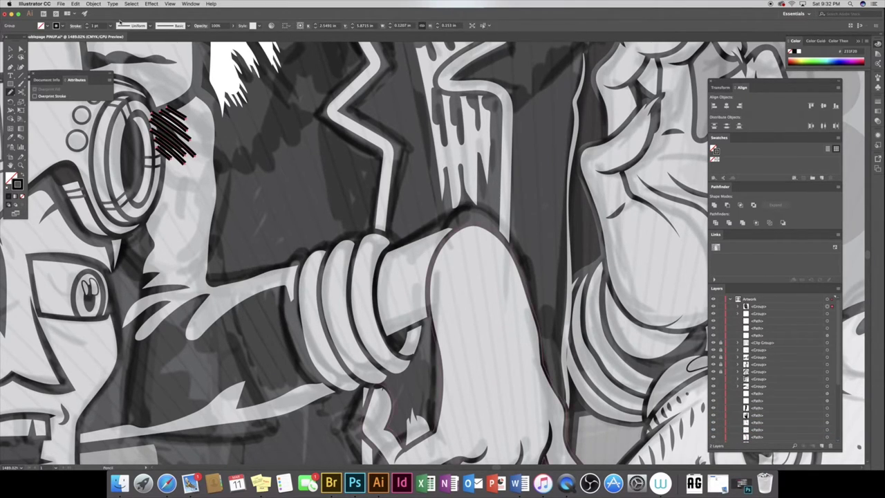
{"action": "left_click", "coordinate": [142, 25]}
{"action": "left_click", "coordinate": [124, 54]}
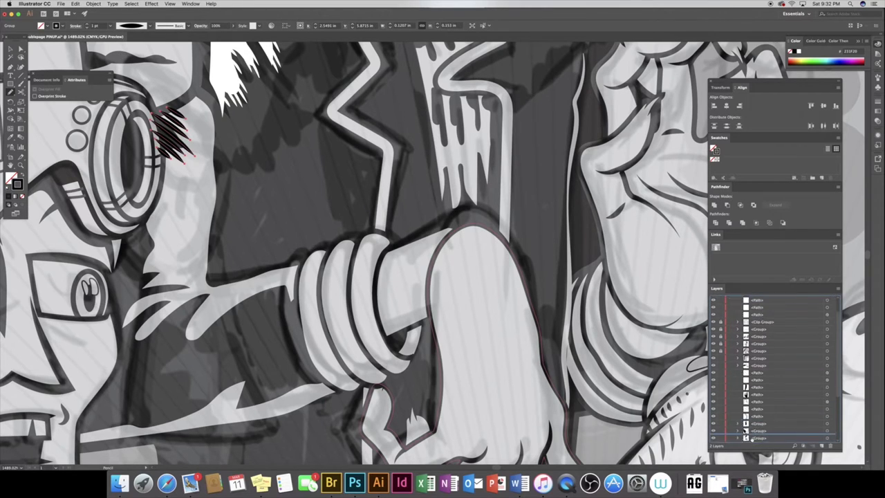
{"action": "left_click_drag", "start_coordinate": [753, 307], "coordinate": [755, 377]}
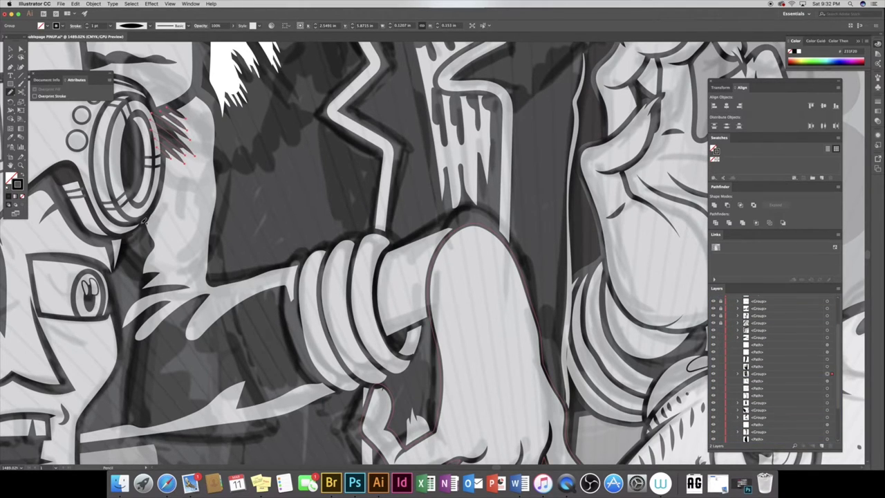
Stack hatch strokes below the goggle, then group them with a tapered width profile
{"action": "left_click_drag", "start_coordinate": [139, 242], "coordinate": [173, 246]}
{"action": "left_click_drag", "start_coordinate": [129, 225], "coordinate": [179, 242]}
{"action": "left_click_drag", "start_coordinate": [129, 216], "coordinate": [179, 227]}
{"action": "left_click_drag", "start_coordinate": [127, 198], "coordinate": [173, 214]}
{"action": "mouse_move", "coordinate": [140, 186]}
{"action": "left_mouse_down"}
{"action": "mouse_move", "coordinate": [166, 206]}
{"action": "mouse_move", "coordinate": [165, 191]}
{"action": "left_mouse_up"}
{"action": "scroll", "coordinate": [797, 333], "scroll_direction": "up", "scroll_amount": 3}
{"action": "left_click_drag", "start_coordinate": [829, 310], "coordinate": [826, 380]}
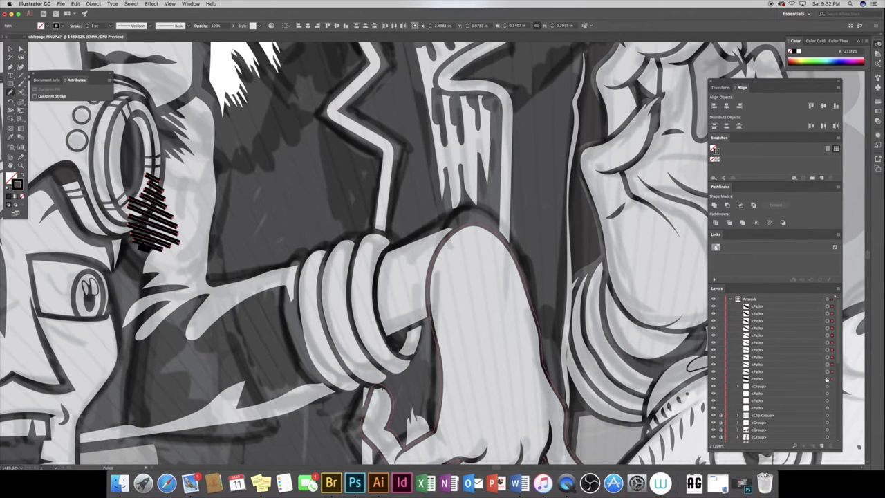
{"action": "key", "text": "ctrl+g"}
{"action": "left_click", "coordinate": [132, 26]}
{"action": "left_click", "coordinate": [130, 51]}
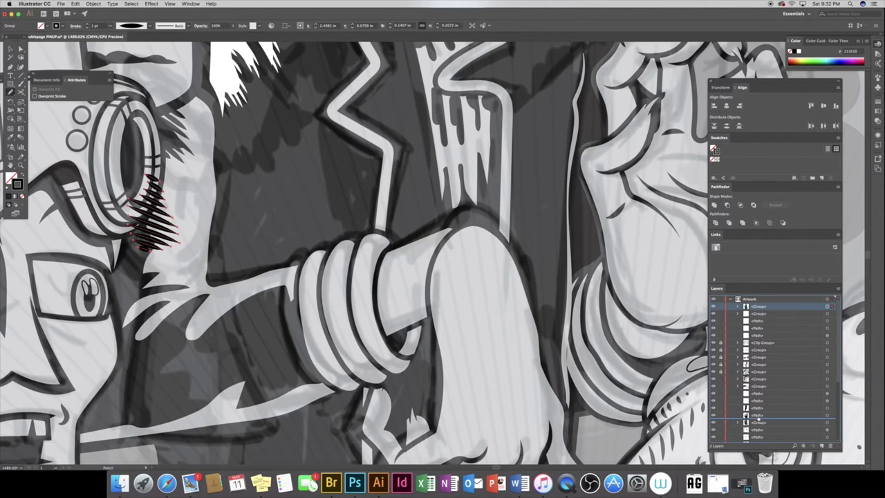
Draw a cluster of hatch strokes above and beside the eye
{"action": "left_click_drag", "start_coordinate": [415, 276], "coordinate": [512, 201]}
{"action": "left_click_drag", "start_coordinate": [237, 178], "coordinate": [263, 143]}
{"action": "left_click_drag", "start_coordinate": [213, 174], "coordinate": [266, 148]}
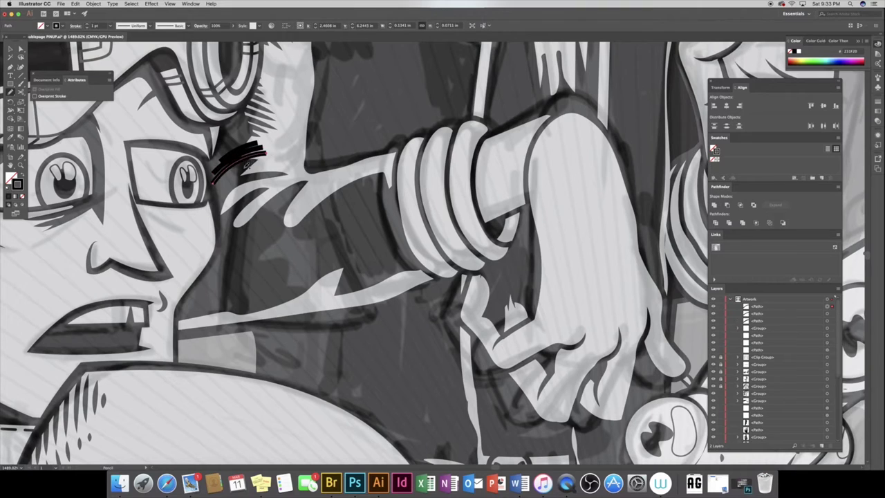
{"action": "mouse_move", "coordinate": [211, 188]}
{"action": "left_mouse_down"}
{"action": "mouse_move", "coordinate": [270, 160]}
{"action": "mouse_move", "coordinate": [278, 169]}
{"action": "left_mouse_up"}
{"action": "left_click_drag", "start_coordinate": [224, 212], "coordinate": [279, 173]}
{"action": "mouse_move", "coordinate": [221, 224]}
{"action": "left_mouse_down"}
{"action": "mouse_move", "coordinate": [249, 195]}
{"action": "mouse_move", "coordinate": [256, 204]}
{"action": "left_mouse_up"}
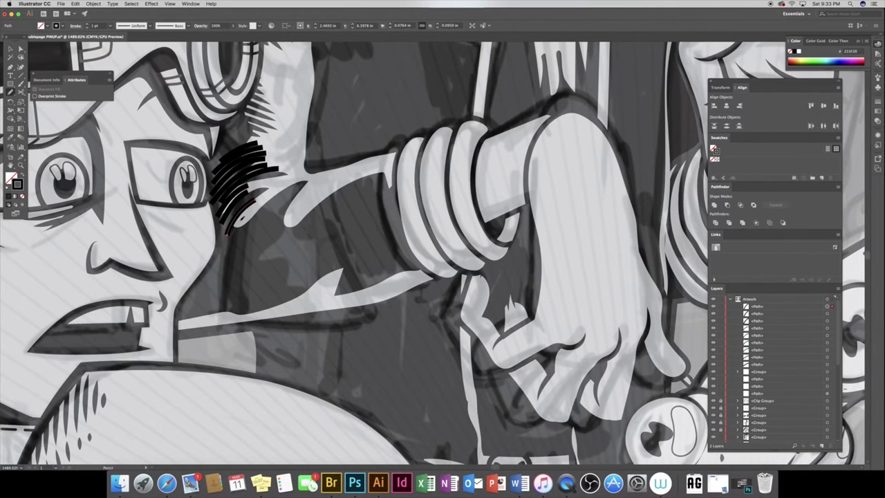
{"action": "left_click_drag", "start_coordinate": [233, 243], "coordinate": [274, 192]}
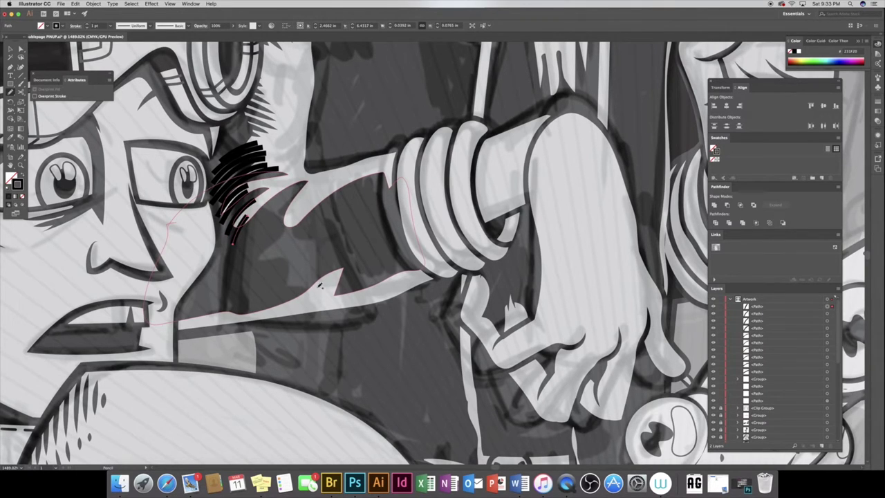
Add diagonal hatching on the arm, then taper and group all the new strokes
{"action": "mouse_move", "coordinate": [308, 299]}
{"action": "left_mouse_down"}
{"action": "mouse_move", "coordinate": [356, 248]}
{"action": "mouse_move", "coordinate": [364, 254]}
{"action": "left_mouse_up"}
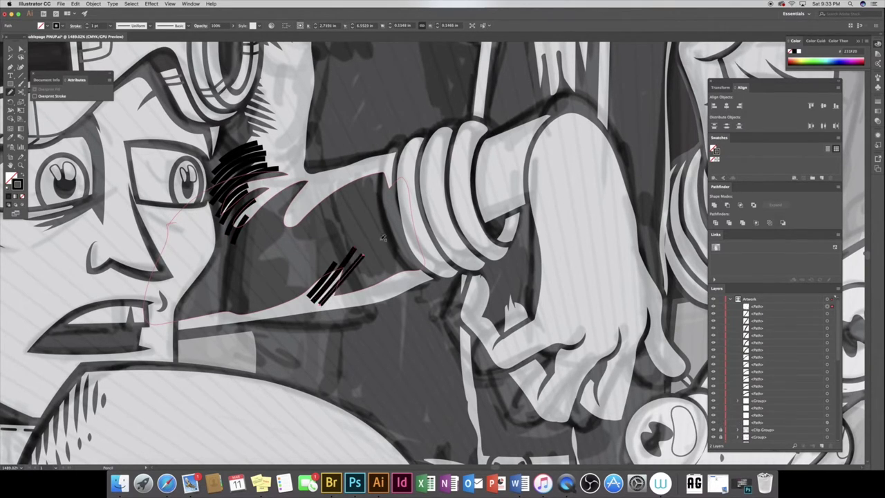
{"action": "mouse_move", "coordinate": [325, 303]}
{"action": "left_mouse_down"}
{"action": "mouse_move", "coordinate": [362, 257]}
{"action": "mouse_move", "coordinate": [371, 270]}
{"action": "left_mouse_up"}
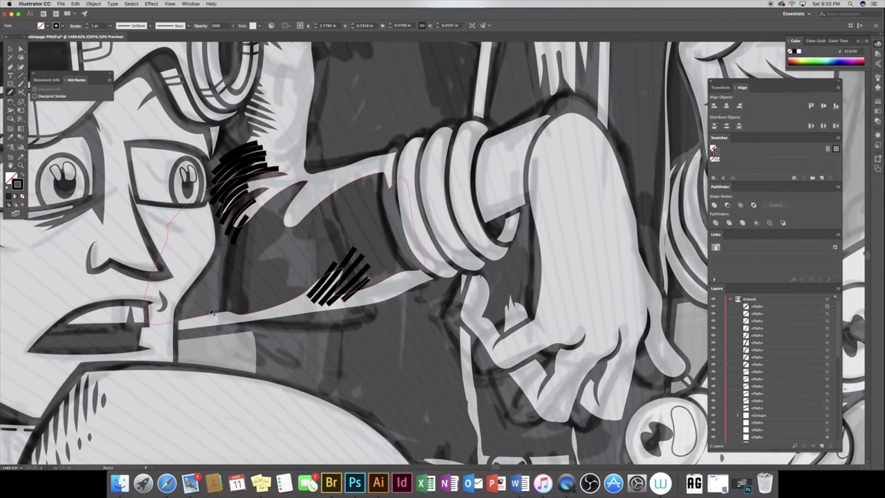
{"action": "left_click_drag", "start_coordinate": [827, 308], "coordinate": [828, 408]}
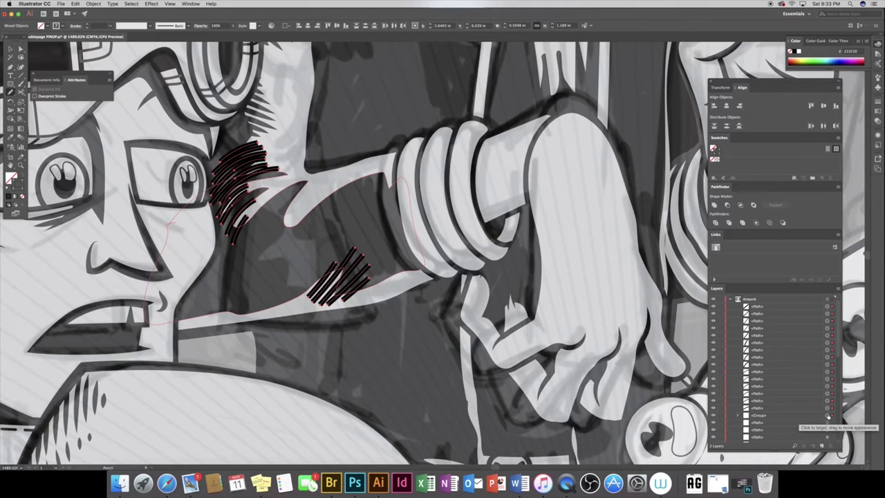
{"action": "left_click", "coordinate": [132, 26]}
{"action": "left_click", "coordinate": [131, 52]}
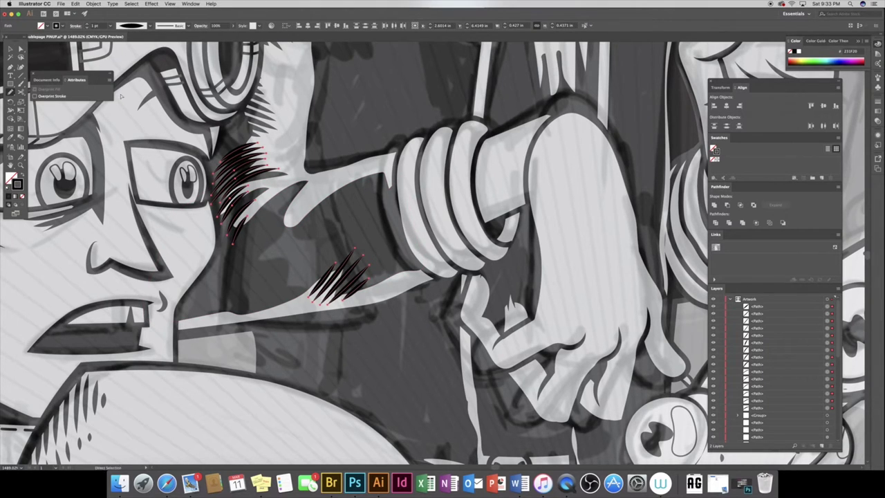
{"action": "key", "text": "ctrl+g"}
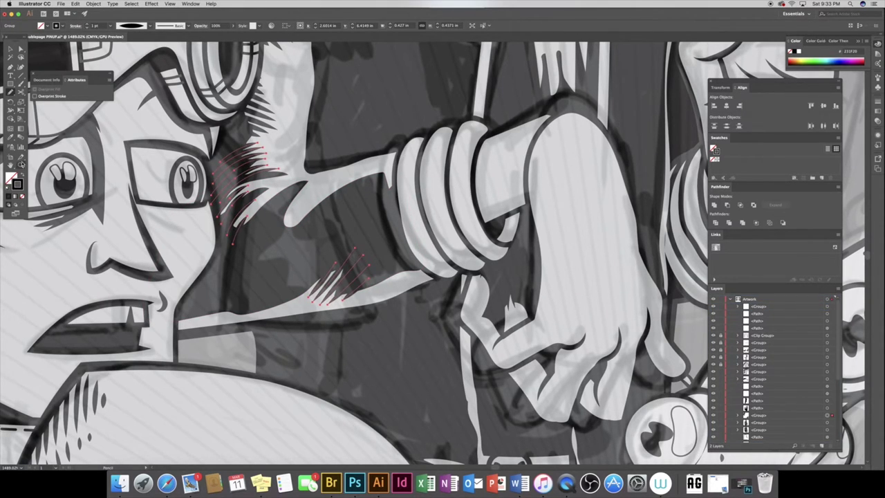
Draw two columns of short hatch strokes down the bracelet rings
{"action": "left_click_drag", "start_coordinate": [410, 154], "coordinate": [400, 177]}
{"action": "left_click_drag", "start_coordinate": [410, 175], "coordinate": [400, 192]}
{"action": "mouse_move", "coordinate": [414, 191]}
{"action": "left_mouse_down"}
{"action": "mouse_move", "coordinate": [401, 199]}
{"action": "mouse_move", "coordinate": [404, 214]}
{"action": "left_mouse_up"}
{"action": "left_click_drag", "start_coordinate": [417, 214], "coordinate": [407, 229]}
{"action": "mouse_move", "coordinate": [421, 231]}
{"action": "left_mouse_down"}
{"action": "mouse_move", "coordinate": [409, 238]}
{"action": "mouse_move", "coordinate": [427, 265]}
{"action": "left_mouse_up"}
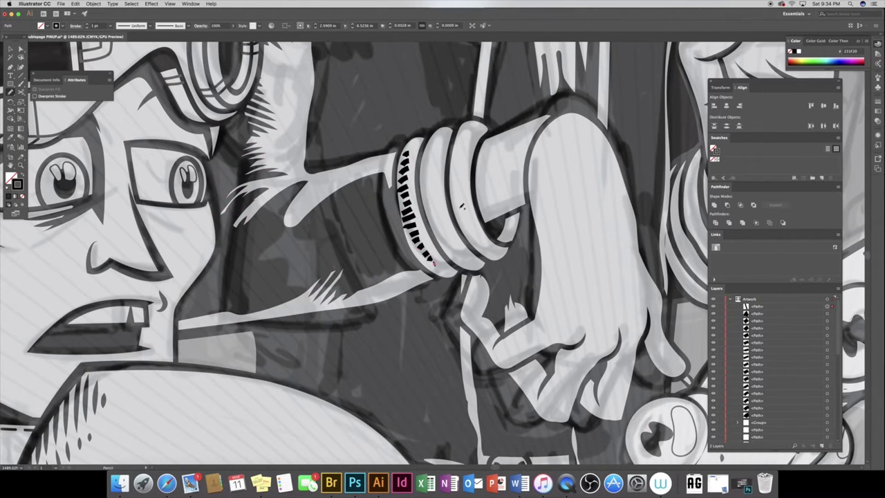
{"action": "left_click_drag", "start_coordinate": [438, 140], "coordinate": [429, 150]}
{"action": "mouse_move", "coordinate": [435, 150]}
{"action": "left_mouse_down"}
{"action": "mouse_move", "coordinate": [426, 179]}
{"action": "mouse_move", "coordinate": [431, 229]}
{"action": "left_mouse_up"}
{"action": "left_click_drag", "start_coordinate": [453, 243], "coordinate": [442, 252]}
Draw a third column of hatch strokes to the bracelet's end
{"action": "left_click_drag", "start_coordinate": [464, 130], "coordinate": [458, 151]}
{"action": "left_click_drag", "start_coordinate": [462, 154], "coordinate": [455, 176]}
{"action": "left_click_drag", "start_coordinate": [461, 180], "coordinate": [455, 188]}
{"action": "left_click_drag", "start_coordinate": [464, 194], "coordinate": [463, 215]}
{"action": "left_click_drag", "start_coordinate": [472, 217], "coordinate": [472, 236]}
{"action": "left_click_drag", "start_coordinate": [484, 241], "coordinate": [478, 249]}
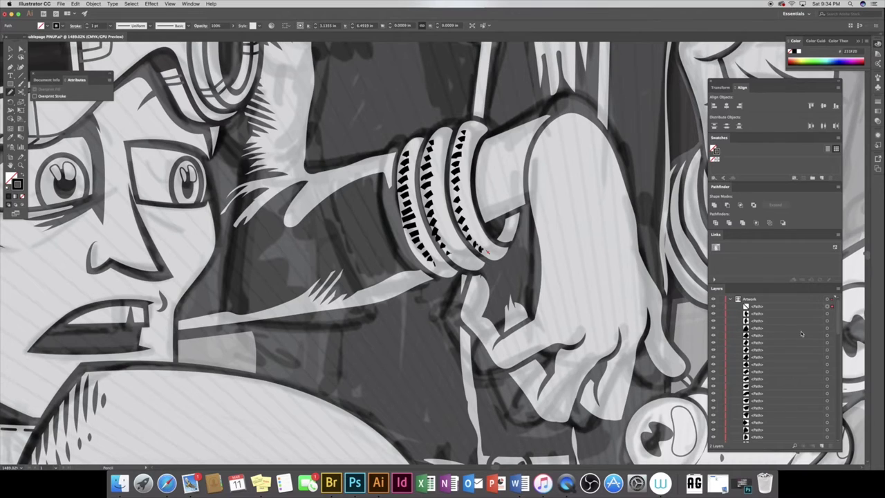
Select all bracelet hatching in Layers and make it a 0.25 pt tapered stroke
{"action": "left_click_drag", "start_coordinate": [829, 308], "coordinate": [828, 368]}
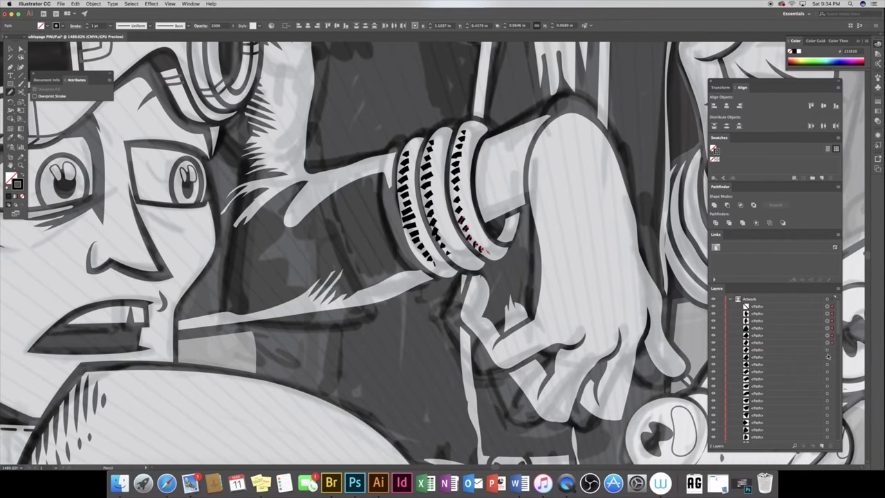
{"action": "left_click_drag", "start_coordinate": [828, 369], "coordinate": [828, 437]}
{"action": "scroll", "coordinate": [838, 329], "scroll_direction": "down", "scroll_amount": 3}
{"action": "scroll", "coordinate": [829, 325], "scroll_direction": "down", "scroll_amount": 2}
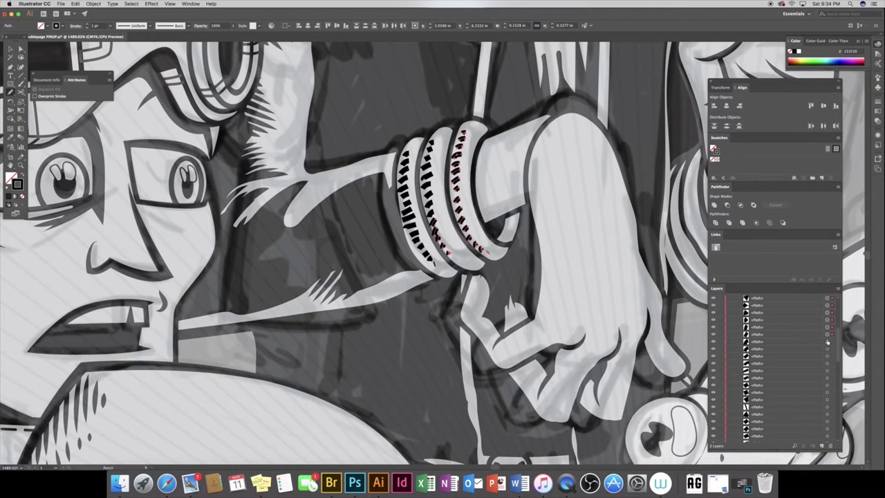
{"action": "left_click_drag", "start_coordinate": [828, 364], "coordinate": [828, 390]}
{"action": "scroll", "coordinate": [830, 360], "scroll_direction": "down", "scroll_amount": 3}
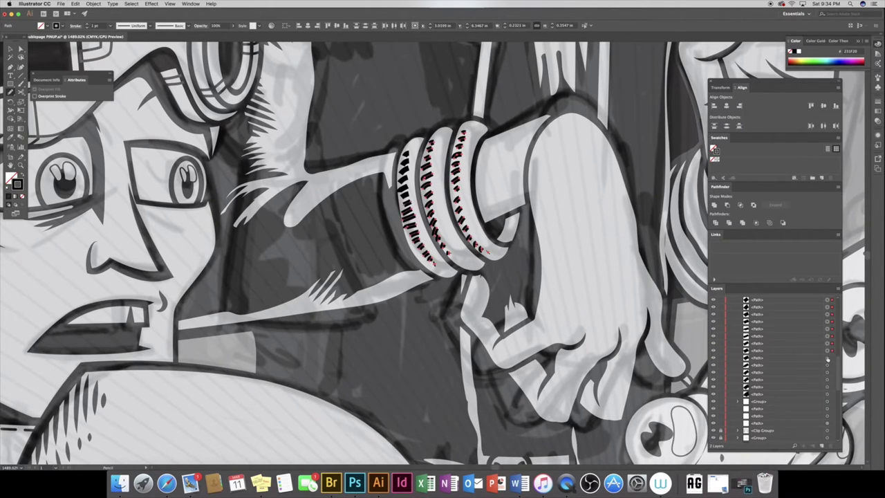
{"action": "left_click_drag", "start_coordinate": [828, 360], "coordinate": [828, 394]}
{"action": "left_click", "coordinate": [103, 25]}
{"action": "left_click", "coordinate": [142, 26]}
{"action": "left_click", "coordinate": [119, 61]}
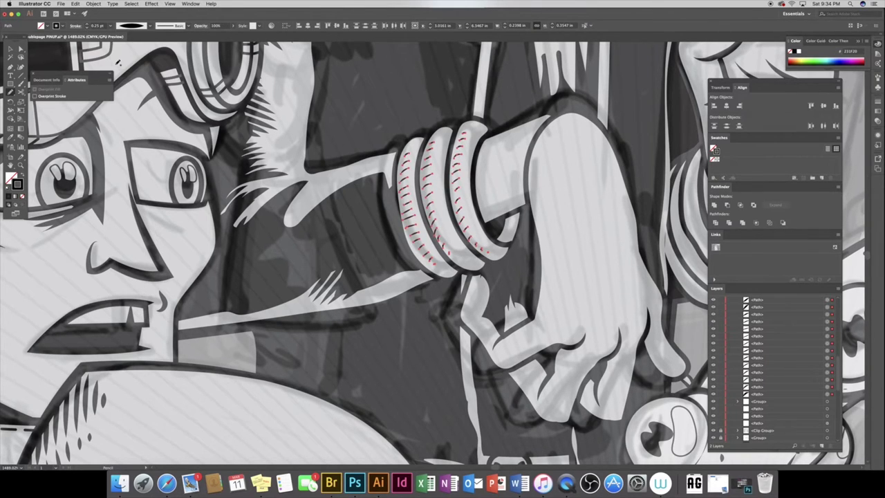
Resize the bracelet hatching group, then undo the size change
{"action": "key", "text": "v"}
{"action": "left_click", "coordinate": [434, 171]}
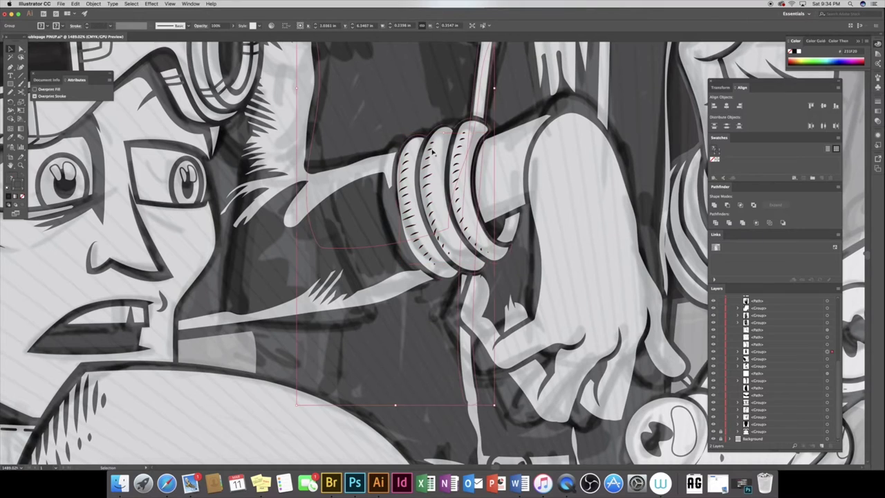
{"action": "left_click_drag", "start_coordinate": [434, 171], "coordinate": [488, 130]}
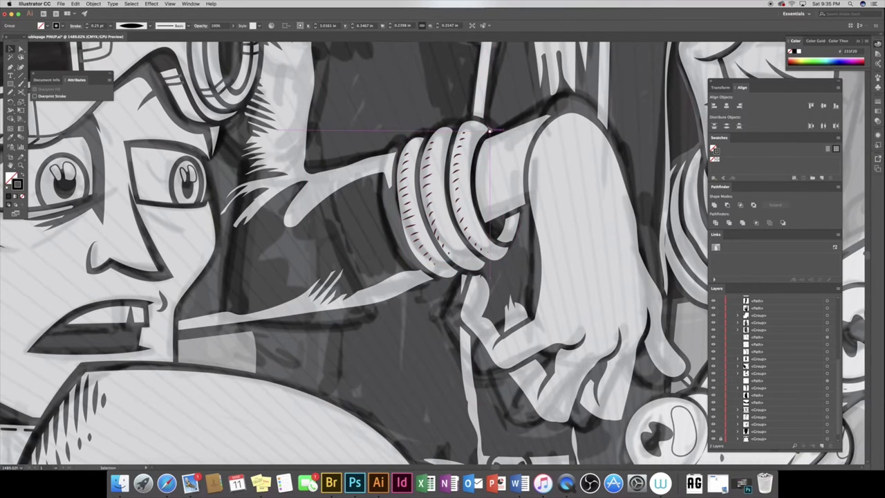
{"action": "left_click_drag", "start_coordinate": [489, 130], "coordinate": [485, 136]}
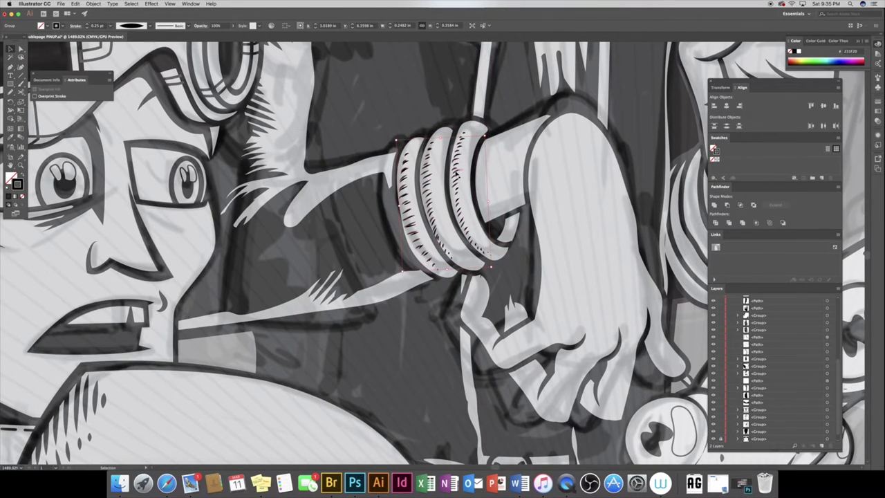
{"action": "key", "text": "super+z"}
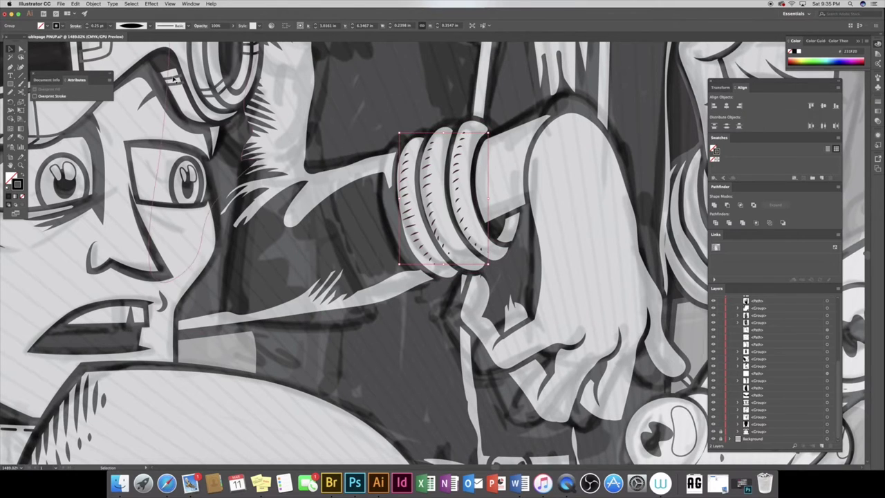
Zoom in on the rings, hatch down the left ring and select those strokes
{"action": "key", "text": "z"}
{"action": "mouse_move", "coordinate": [427, 198]}
{"action": "left_mouse_down"}
{"action": "mouse_move", "coordinate": [490, 284]}
{"action": "mouse_move", "coordinate": [408, 262]}
{"action": "left_mouse_up"}
{"action": "left_click", "coordinate": [21, 51]}
{"action": "left_click", "coordinate": [254, 82]}
{"action": "key", "text": "n"}
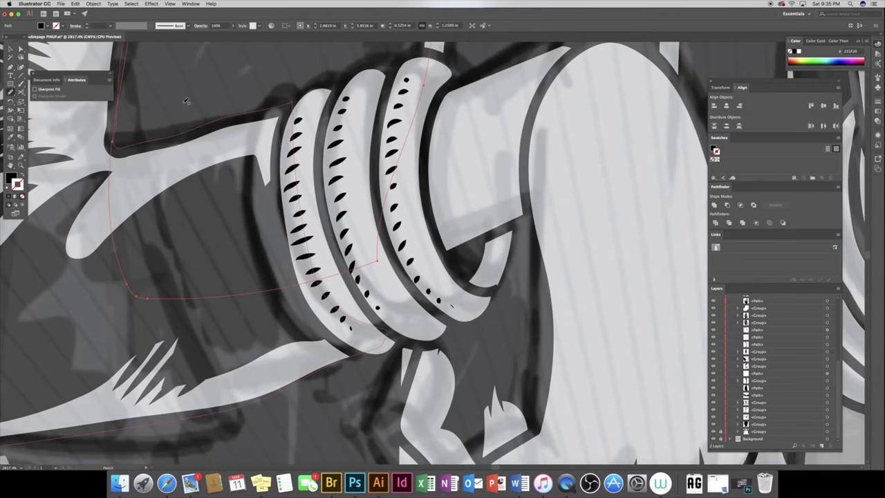
{"action": "left_click_drag", "start_coordinate": [311, 109], "coordinate": [292, 105]}
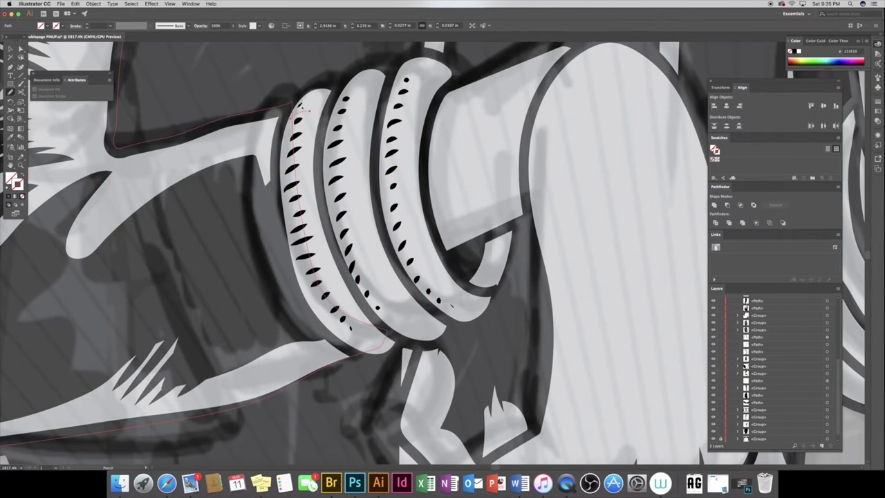
{"action": "mouse_move", "coordinate": [303, 138]}
{"action": "left_mouse_down"}
{"action": "mouse_move", "coordinate": [286, 146]}
{"action": "mouse_move", "coordinate": [286, 185]}
{"action": "mouse_move", "coordinate": [309, 292]}
{"action": "mouse_move", "coordinate": [335, 303]}
{"action": "mouse_move", "coordinate": [366, 344]}
{"action": "left_mouse_up"}
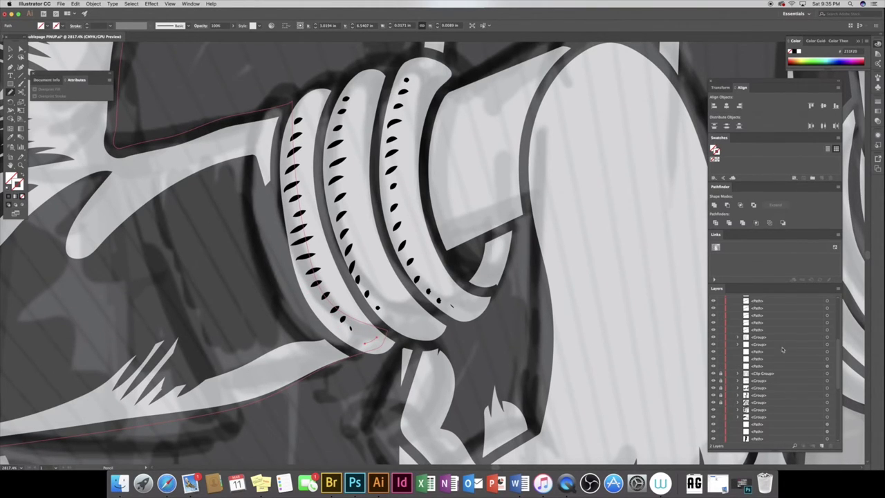
{"action": "left_click", "coordinate": [828, 331]}
{"action": "scroll", "coordinate": [827, 360], "scroll_direction": "up", "scroll_amount": 3}
{"action": "left_click_drag", "start_coordinate": [828, 401], "coordinate": [828, 360]}
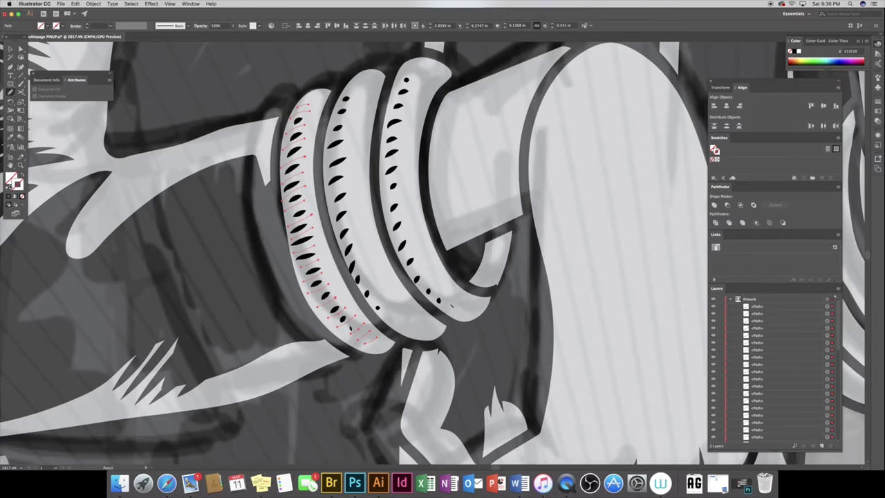
Give the selected strokes a black 0.5 pt stroke with the leaf-shaped tapered profile
{"action": "key", "text": "d"}
{"action": "double_click", "coordinate": [16, 184]}
{"action": "left_click", "coordinate": [498, 199]}
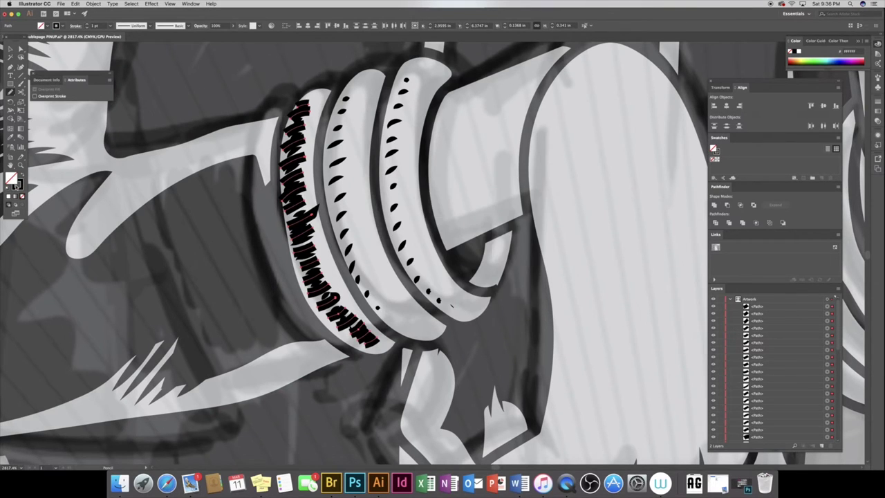
{"action": "left_click", "coordinate": [132, 25]}
{"action": "left_click", "coordinate": [128, 44]}
{"action": "left_click", "coordinate": [86, 26]}
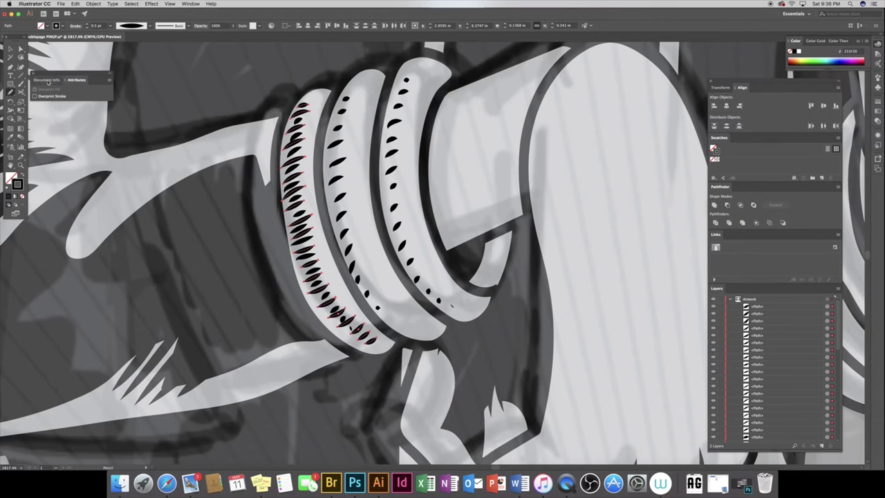
Draw more hatch strokes along the ring and give them a tapered width
{"action": "mouse_move", "coordinate": [349, 81]}
{"action": "left_mouse_down"}
{"action": "mouse_move", "coordinate": [358, 107]}
{"action": "mouse_move", "coordinate": [326, 125]}
{"action": "mouse_move", "coordinate": [325, 198]}
{"action": "mouse_move", "coordinate": [347, 279]}
{"action": "mouse_move", "coordinate": [385, 328]}
{"action": "left_mouse_up"}
{"action": "mouse_move", "coordinate": [419, 315]}
{"action": "left_mouse_down"}
{"action": "mouse_move", "coordinate": [394, 334]}
{"action": "mouse_move", "coordinate": [433, 331]}
{"action": "left_mouse_up"}
{"action": "mouse_move", "coordinate": [828, 316]}
{"action": "left_mouse_down"}
{"action": "mouse_move", "coordinate": [829, 401]}
{"action": "mouse_move", "coordinate": [829, 319]}
{"action": "mouse_move", "coordinate": [828, 339]}
{"action": "left_mouse_up"}
{"action": "left_click", "coordinate": [135, 26]}
{"action": "left_click", "coordinate": [128, 43]}
Select the existing ring hatching group and the new hatch paths in Layers
{"action": "left_click", "coordinate": [652, 250], "text": "super"}
{"action": "scroll", "coordinate": [795, 350], "scroll_direction": "up", "scroll_amount": 5}
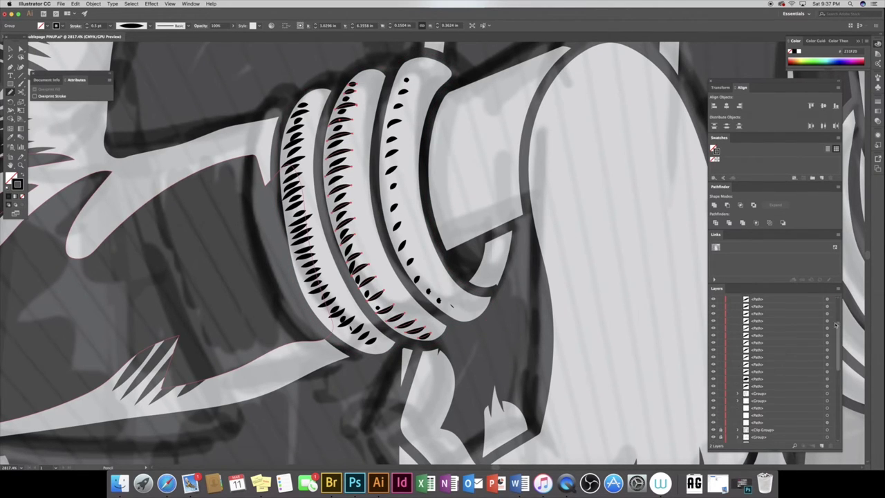
{"action": "left_click", "coordinate": [827, 343]}
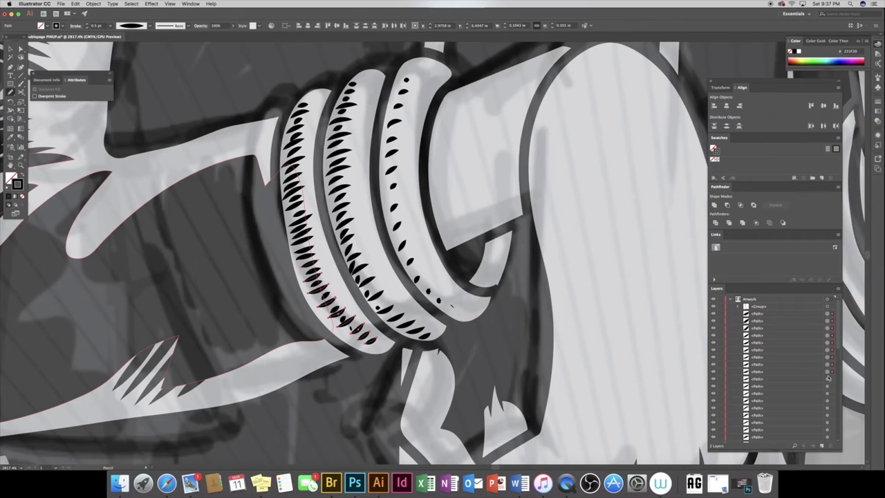
{"action": "left_click_drag", "start_coordinate": [828, 351], "coordinate": [829, 437]}
{"action": "scroll", "coordinate": [828, 415], "scroll_direction": "down", "scroll_amount": 3}
{"action": "left_click", "coordinate": [828, 334]}
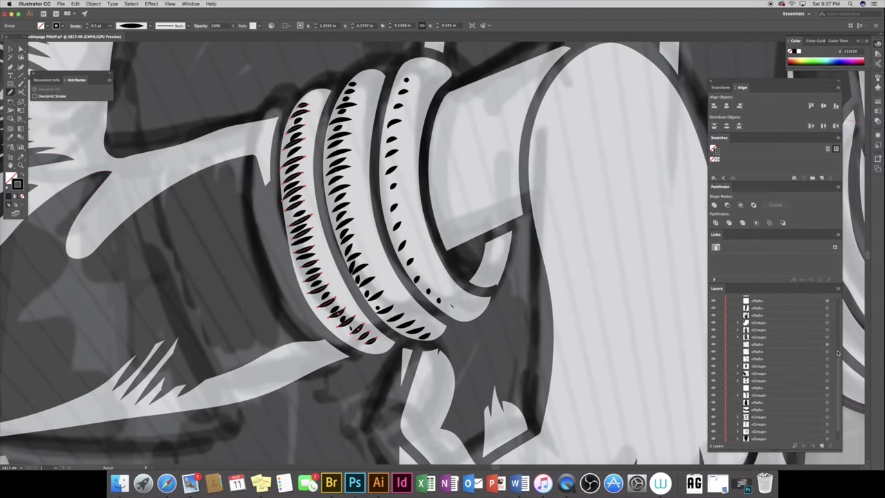
{"action": "left_click_drag", "start_coordinate": [838, 346], "coordinate": [834, 296]}
Hatch the right ring from top to bottom with short strokes
{"action": "mouse_move", "coordinate": [397, 76]}
{"action": "left_mouse_down"}
{"action": "mouse_move", "coordinate": [422, 68]}
{"action": "mouse_move", "coordinate": [412, 95]}
{"action": "left_mouse_up"}
{"action": "left_click_drag", "start_coordinate": [383, 121], "coordinate": [408, 109]}
{"action": "left_click_drag", "start_coordinate": [385, 140], "coordinate": [412, 127]}
{"action": "left_click_drag", "start_coordinate": [380, 156], "coordinate": [406, 143]}
{"action": "mouse_move", "coordinate": [378, 173]}
{"action": "left_mouse_down"}
{"action": "mouse_move", "coordinate": [404, 157]}
{"action": "mouse_move", "coordinate": [404, 173]}
{"action": "left_mouse_up"}
{"action": "mouse_move", "coordinate": [384, 202]}
{"action": "left_mouse_down"}
{"action": "mouse_move", "coordinate": [405, 196]}
{"action": "mouse_move", "coordinate": [407, 210]}
{"action": "left_mouse_up"}
{"action": "left_click_drag", "start_coordinate": [390, 240], "coordinate": [415, 226]}
{"action": "left_click_drag", "start_coordinate": [399, 258], "coordinate": [421, 244]}
{"action": "mouse_move", "coordinate": [406, 277]}
{"action": "left_mouse_down"}
{"action": "mouse_move", "coordinate": [426, 263]}
{"action": "mouse_move", "coordinate": [440, 276]}
{"action": "left_mouse_up"}
{"action": "mouse_move", "coordinate": [429, 300]}
{"action": "left_mouse_down"}
{"action": "mouse_move", "coordinate": [450, 286]}
{"action": "mouse_move", "coordinate": [471, 303]}
{"action": "left_mouse_up"}
Group the right-ring hatching and give it a 0.5 pt stroke tapered at both ends
{"action": "left_click_drag", "start_coordinate": [832, 313], "coordinate": [829, 425]}
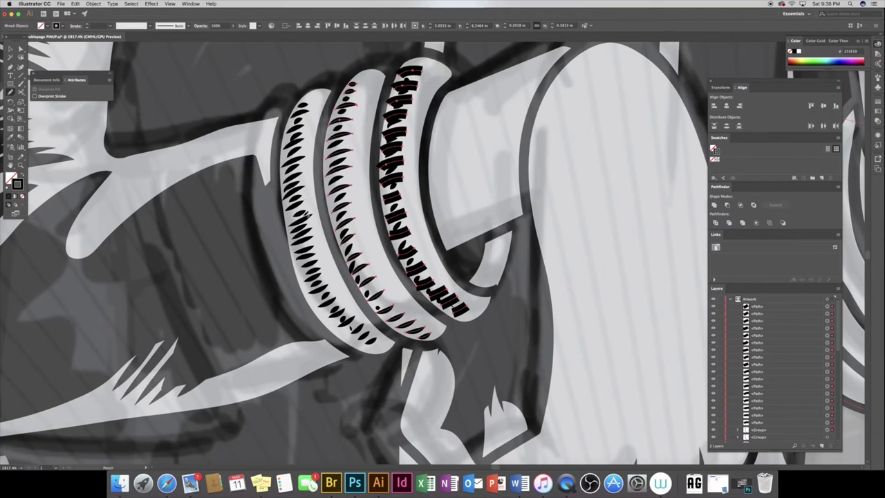
{"action": "key", "text": "ctrl+g"}
{"action": "left_click", "coordinate": [144, 25]}
{"action": "left_click", "coordinate": [126, 38]}
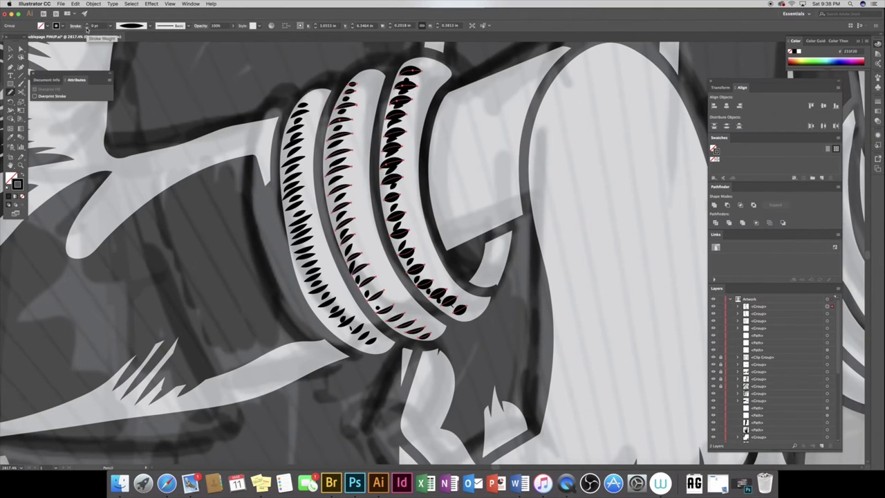
{"action": "left_click", "coordinate": [86, 26]}
{"action": "left_click", "coordinate": [86, 26]}
{"action": "left_click", "coordinate": [143, 26]}
{"action": "left_click", "coordinate": [127, 38]}
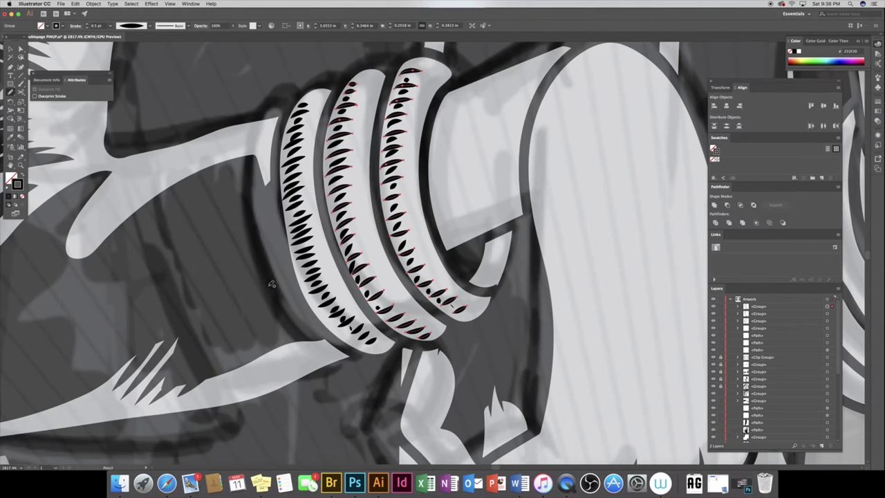
{"action": "key", "text": "ctrl+z"}
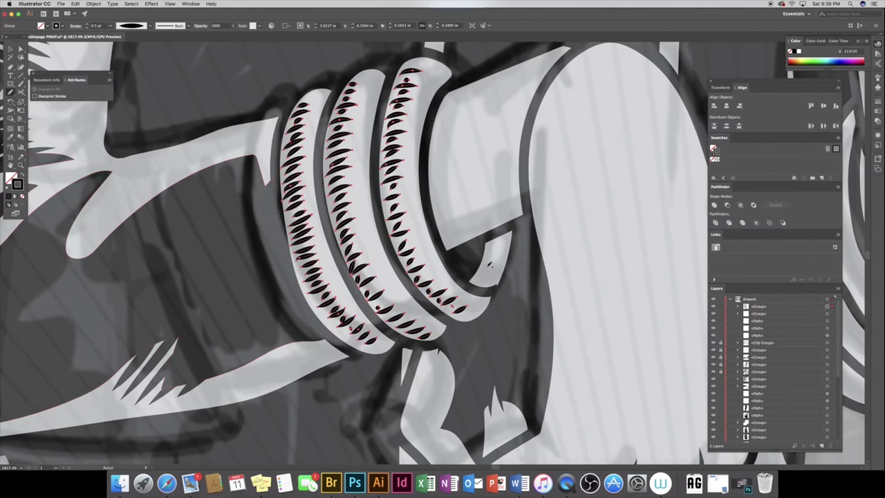
Shade the ring's inner end with curved 0.5 pt tapered strokes and group them
{"action": "mouse_move", "coordinate": [501, 289]}
{"action": "left_mouse_down"}
{"action": "mouse_move", "coordinate": [465, 276]}
{"action": "mouse_move", "coordinate": [508, 284]}
{"action": "mouse_move", "coordinate": [509, 274]}
{"action": "mouse_move", "coordinate": [476, 258]}
{"action": "mouse_move", "coordinate": [513, 258]}
{"action": "mouse_move", "coordinate": [478, 247]}
{"action": "mouse_move", "coordinate": [520, 239]}
{"action": "mouse_move", "coordinate": [484, 247]}
{"action": "mouse_move", "coordinate": [521, 228]}
{"action": "left_mouse_up"}
{"action": "left_click_drag", "start_coordinate": [832, 321], "coordinate": [827, 370]}
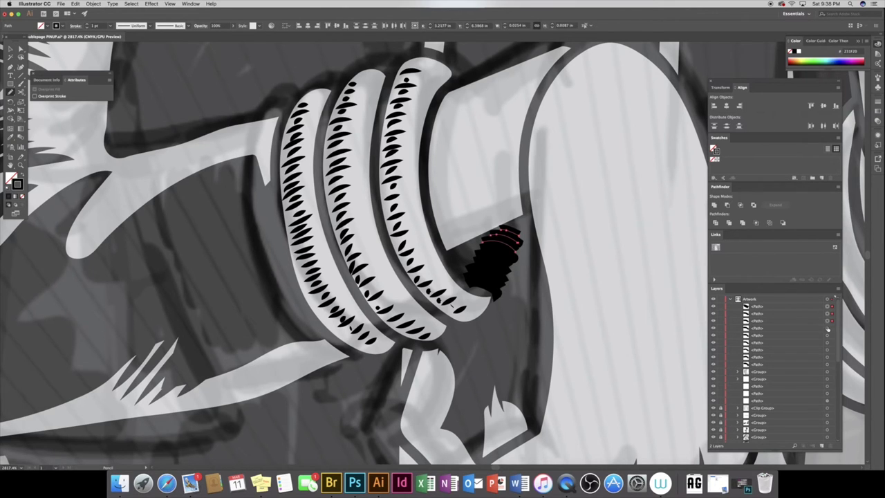
{"action": "left_click", "coordinate": [131, 25]}
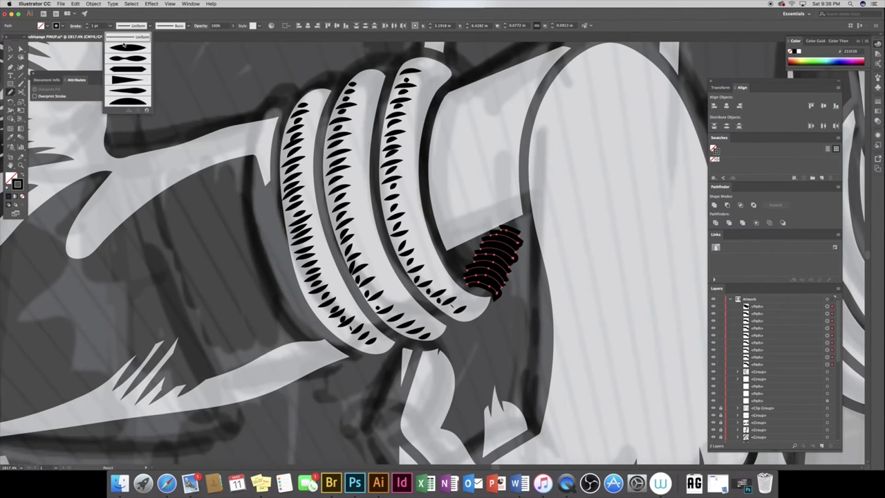
{"action": "left_click", "coordinate": [149, 43]}
{"action": "left_click", "coordinate": [89, 27]}
{"action": "key", "text": "ctrl+g"}
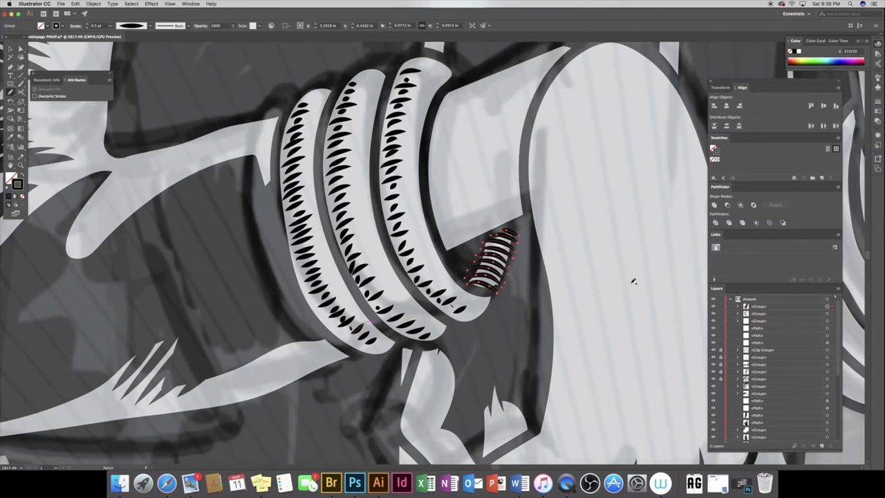
Select and group all the ring hatching, then zoom out to see more of the arm
{"action": "key", "text": "ctrl+a"}
{"action": "key", "text": "ctrl+g"}
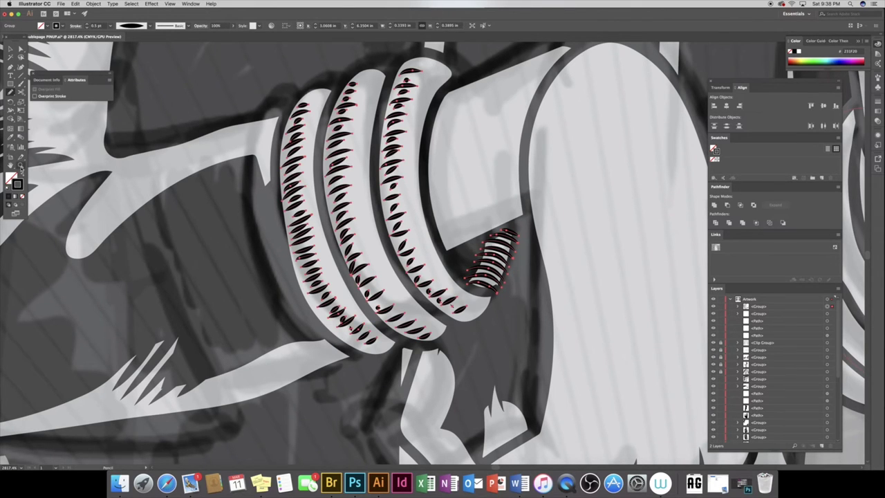
{"action": "left_click", "coordinate": [20, 166]}
{"action": "left_click", "coordinate": [53, 193], "text": "alt"}
Draw hatch strokes along the arm edge near the eye, tapered at both ends
{"action": "key", "text": "n"}
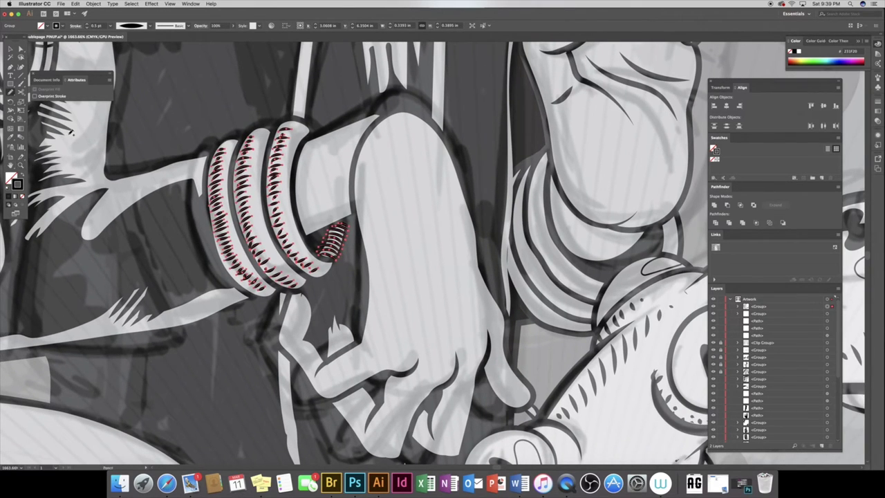
{"action": "left_click_drag", "start_coordinate": [151, 168], "coordinate": [88, 207]}
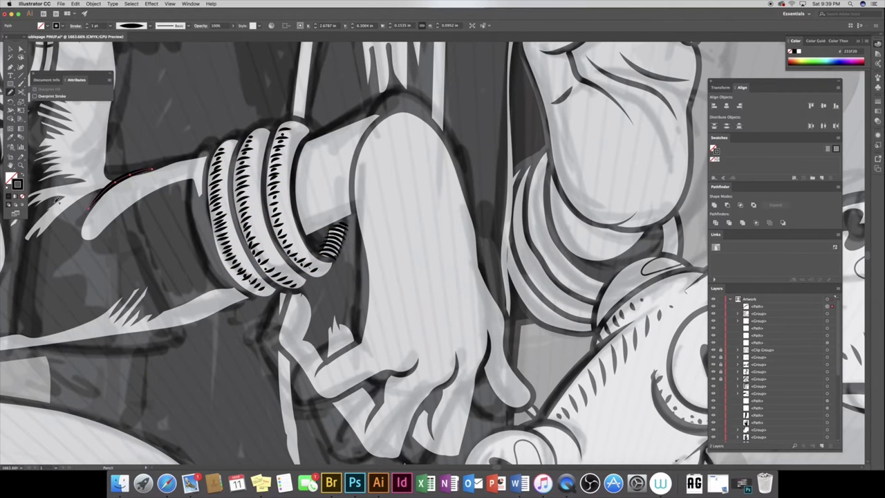
{"action": "left_click_drag", "start_coordinate": [147, 169], "coordinate": [35, 219]}
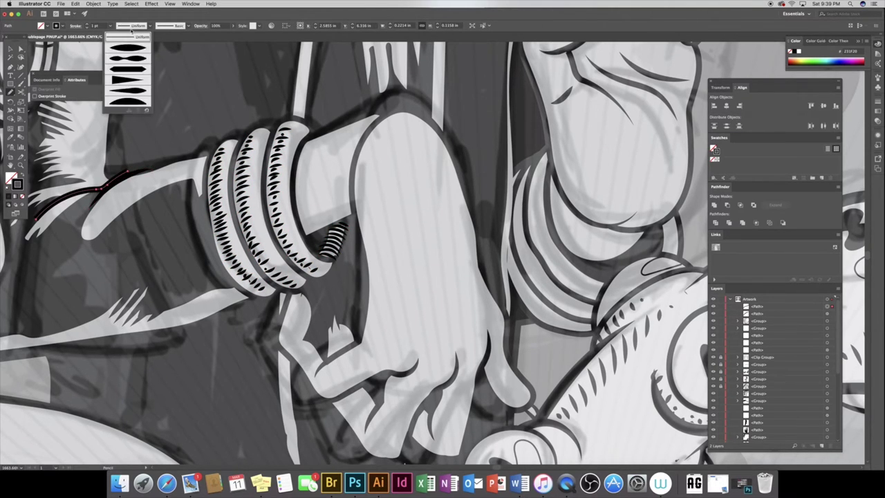
{"action": "mouse_move", "coordinate": [104, 185]}
{"action": "left_mouse_down"}
{"action": "mouse_move", "coordinate": [221, 169]}
{"action": "mouse_move", "coordinate": [149, 165]}
{"action": "left_mouse_up"}
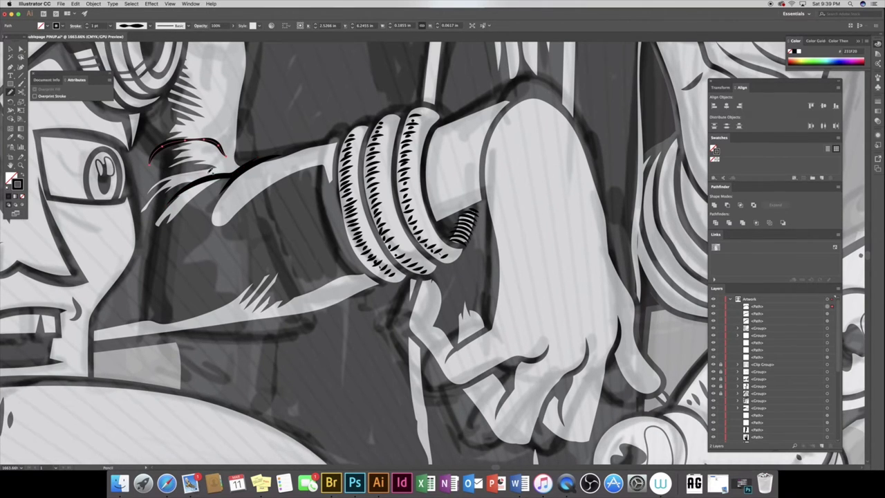
{"action": "left_click_drag", "start_coordinate": [235, 166], "coordinate": [139, 211]}
{"action": "left_click", "coordinate": [142, 25]}
{"action": "left_click", "coordinate": [159, 73]}
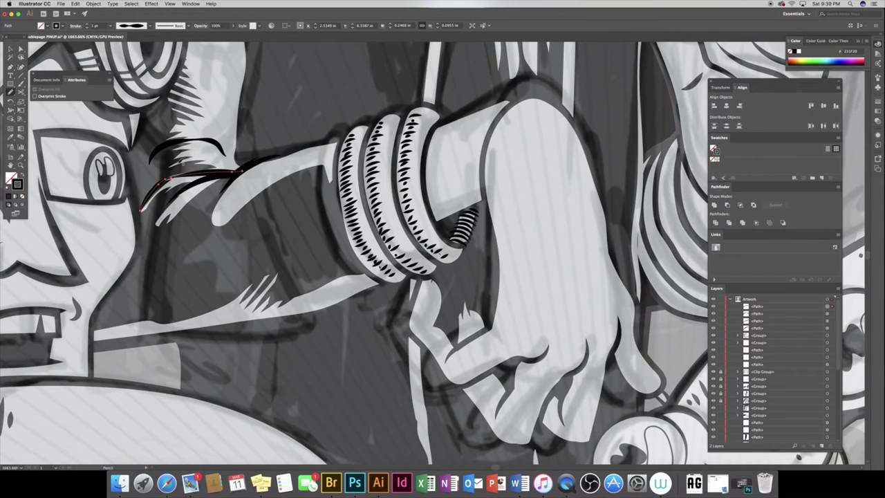
Add an arched hatch stroke above the arm and zoom out to the page
{"action": "left_click_drag", "start_coordinate": [238, 161], "coordinate": [160, 167]}
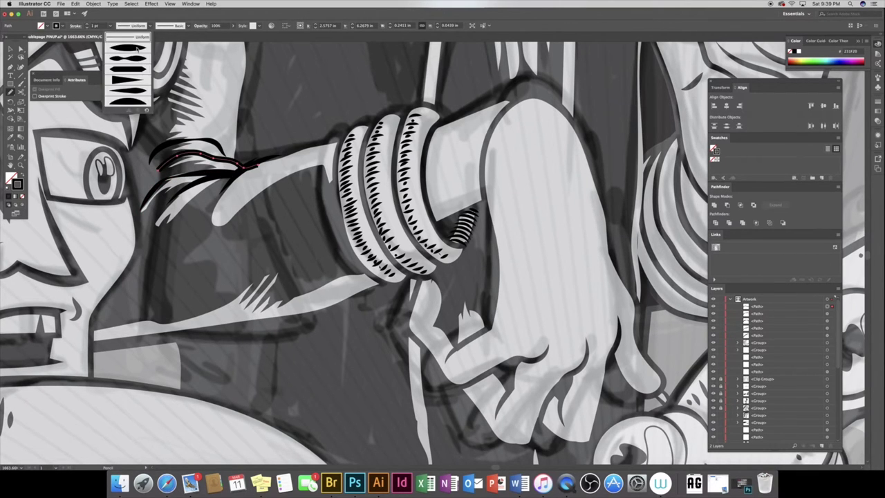
{"action": "left_click_drag", "start_coordinate": [177, 123], "coordinate": [113, 144]}
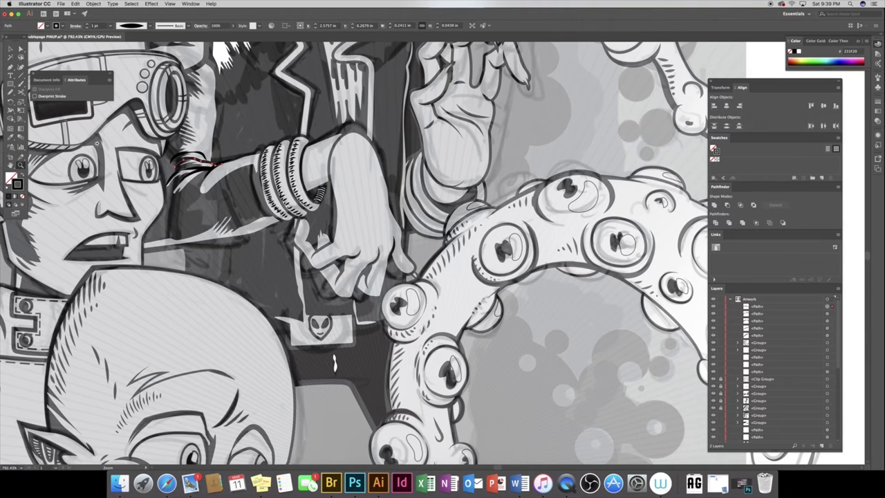
{"action": "left_click_drag", "start_coordinate": [191, 118], "coordinate": [150, 203]}
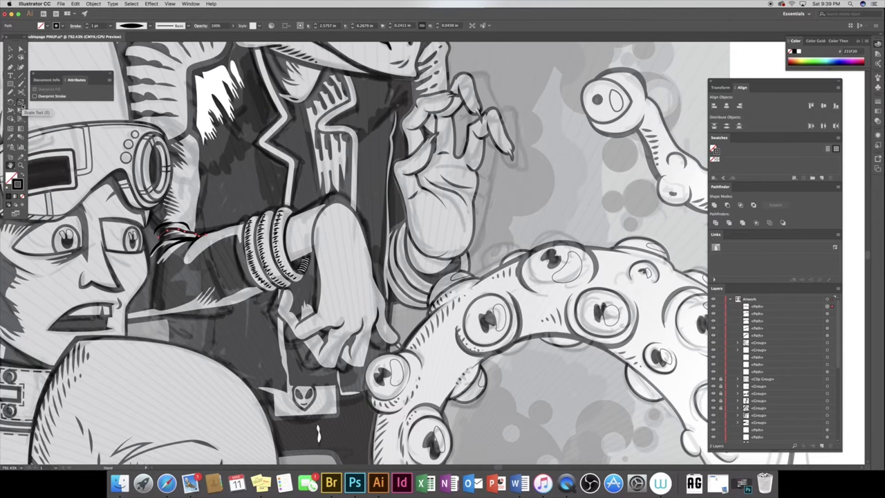
{"action": "left_click", "coordinate": [21, 166]}
{"action": "left_click_drag", "start_coordinate": [311, 207], "coordinate": [230, 206]}
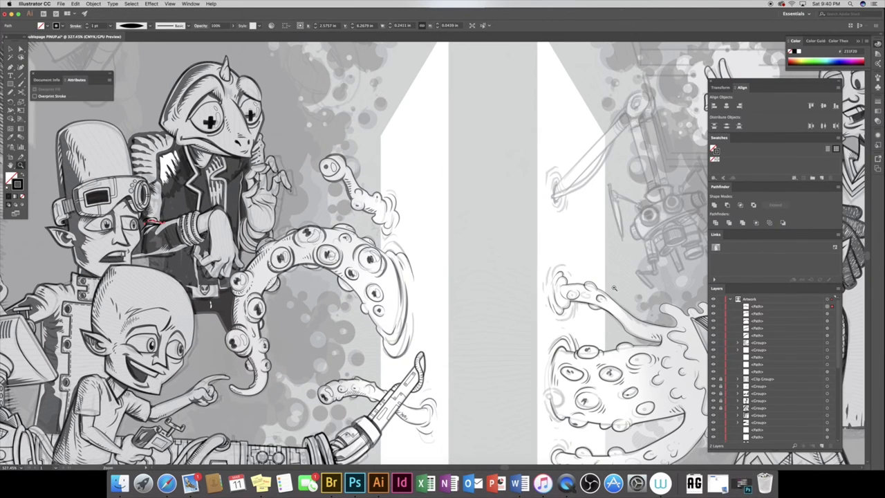
Group the arm hatch strokes, then group them with the jacket patch hatching
{"action": "left_click", "coordinate": [831, 313], "text": "shift"}
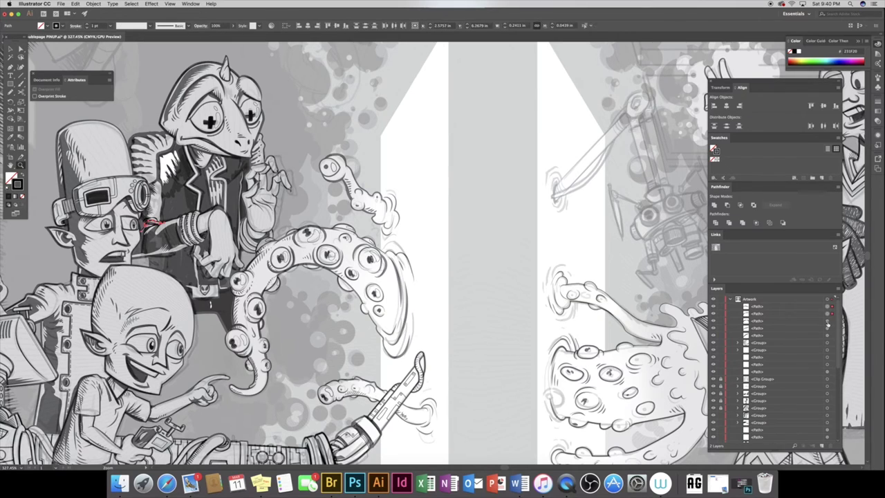
{"action": "key", "text": "ctrl+g"}
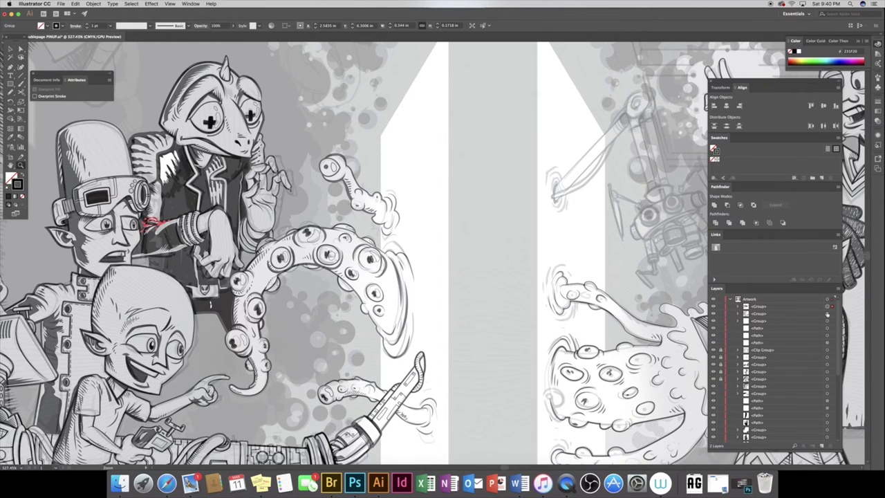
{"action": "left_click", "coordinate": [828, 320]}
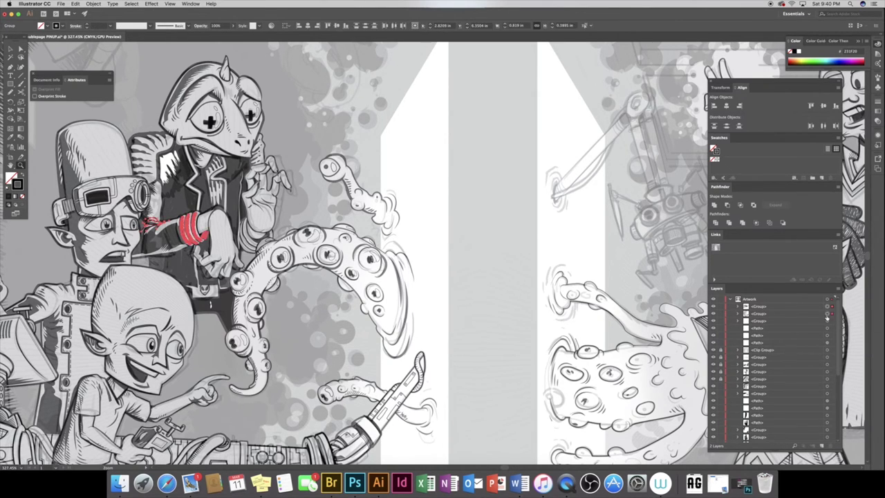
{"action": "left_click", "coordinate": [828, 336], "text": "shift"}
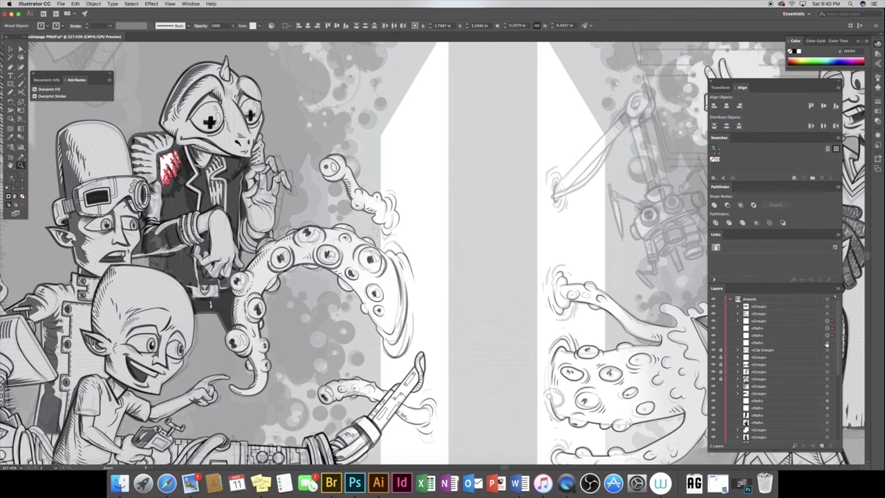
{"action": "key", "text": "ctrl+g"}
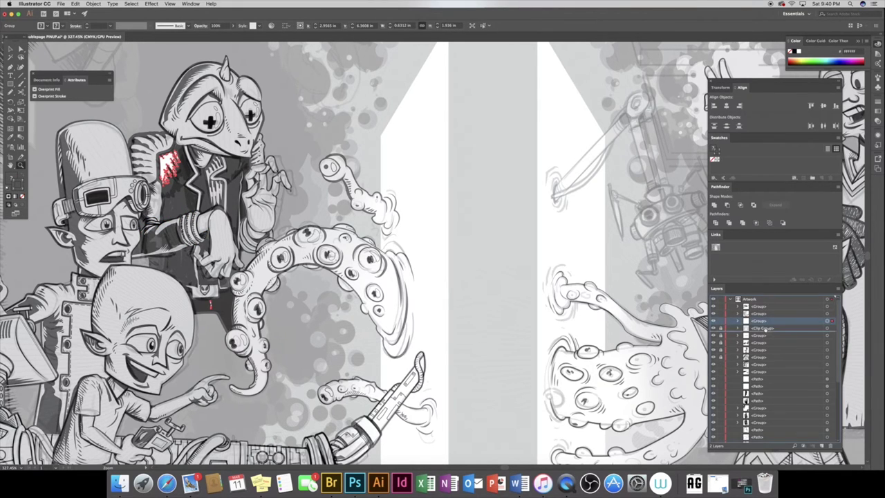
Move the Clip Group to the top of the artwork, fit the spread, and begin a tentacle shadow
{"action": "left_click_drag", "start_coordinate": [760, 328], "coordinate": [761, 305]}
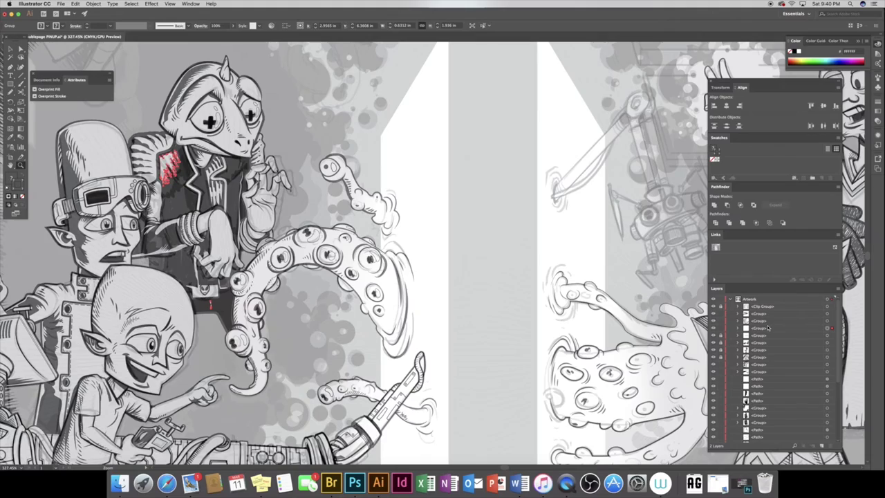
{"action": "scroll", "coordinate": [434, 253], "scroll_direction": "down", "scroll_amount": 3}
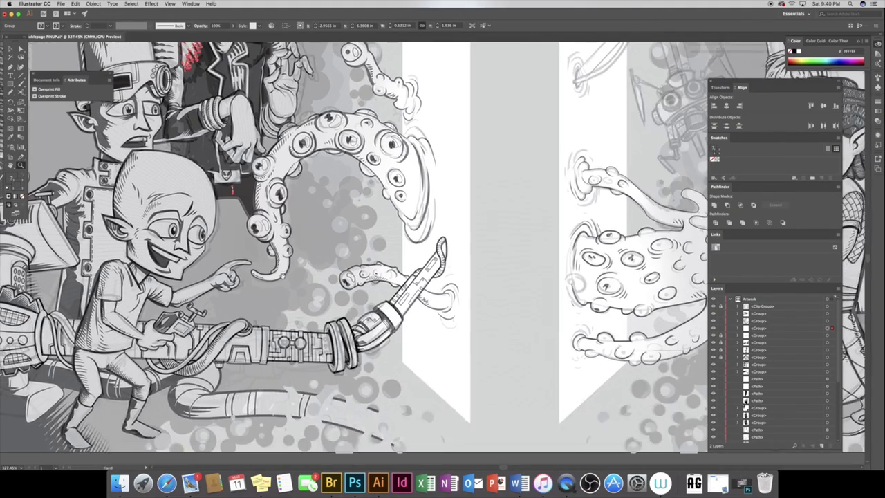
{"action": "key", "text": "super+0"}
{"action": "scroll", "coordinate": [296, 369], "scroll_direction": "up", "scroll_amount": 3}
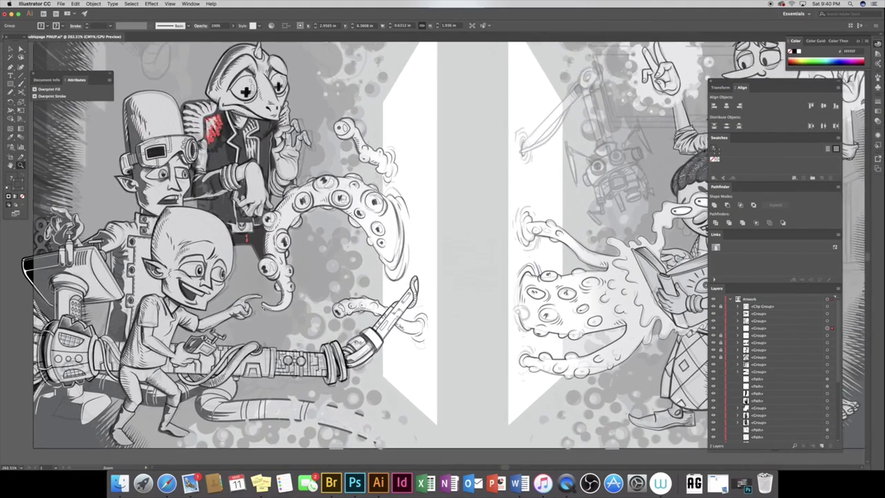
{"action": "scroll", "coordinate": [442, 253], "scroll_direction": "up", "scroll_amount": 3}
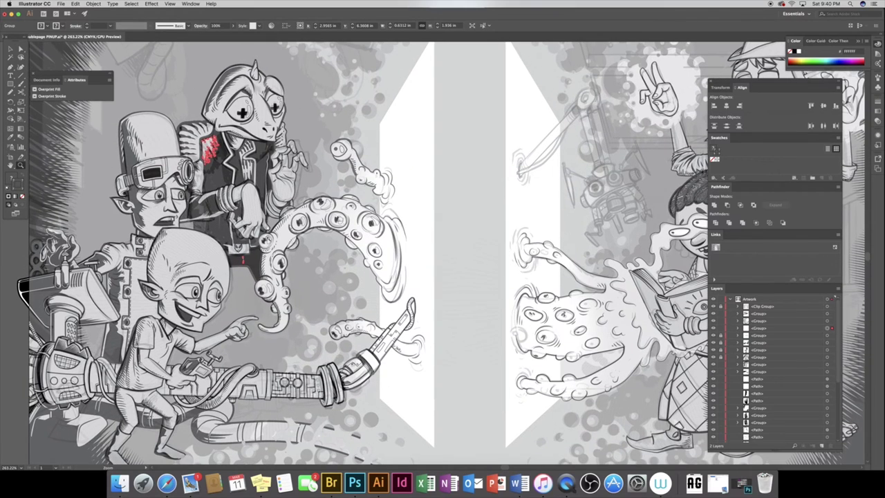
{"action": "key", "text": "n"}
{"action": "left_click_drag", "start_coordinate": [294, 382], "coordinate": [309, 379]}
Close a black, strokeless shadow shape along the tentacle and move it behind the artwork
{"action": "left_click_drag", "start_coordinate": [299, 347], "coordinate": [294, 380]}
{"action": "key", "text": "d"}
{"action": "left_click", "coordinate": [21, 174]}
{"action": "left_click", "coordinate": [22, 197]}
{"action": "left_click_drag", "start_coordinate": [757, 306], "coordinate": [749, 423]}
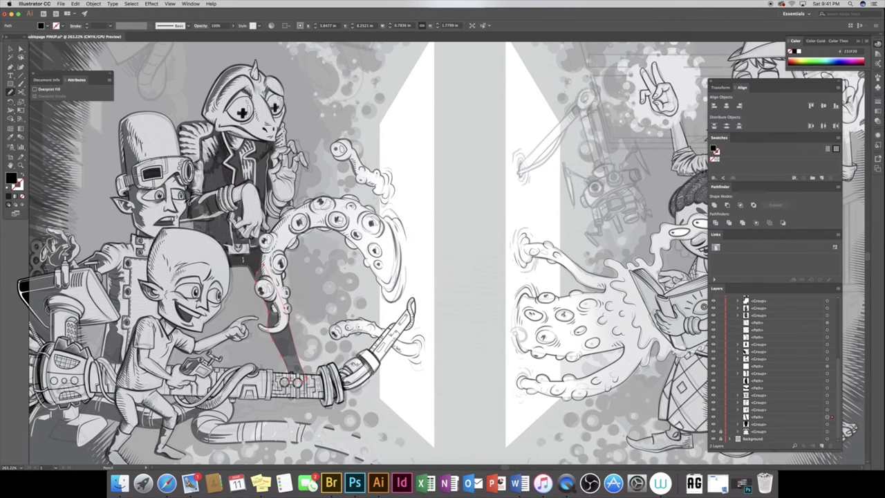
{"action": "scroll", "coordinate": [280, 278], "scroll_direction": "left", "scroll_amount": 5}
{"action": "scroll", "coordinate": [279, 278], "scroll_direction": "up", "scroll_amount": 2}
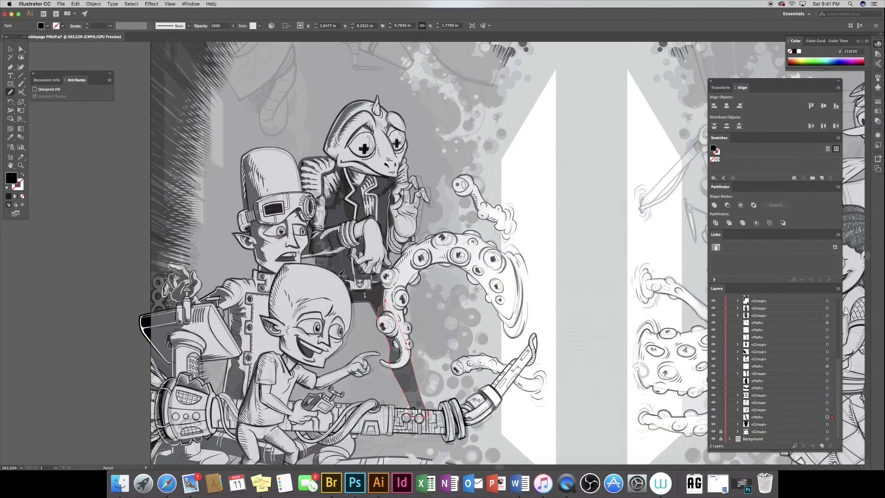
{"action": "scroll", "coordinate": [334, 264], "scroll_direction": "down", "scroll_amount": 3}
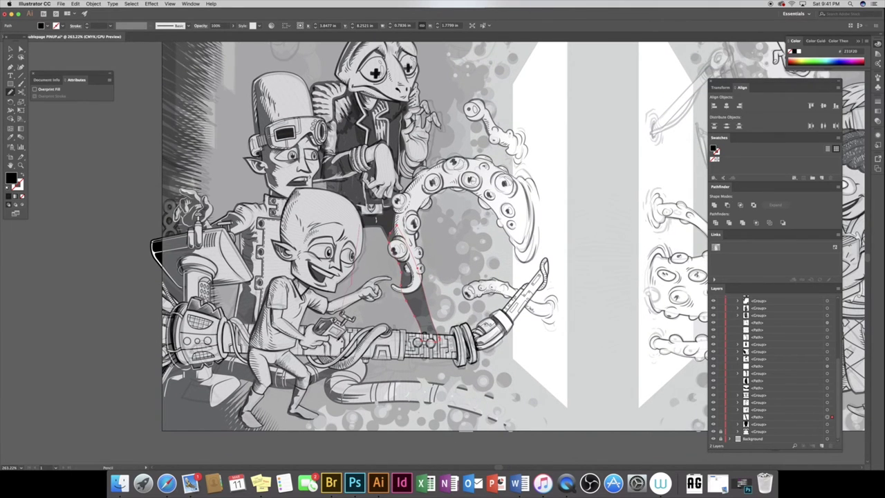
Draw a black shadow shape over the alien's face and torso and place it behind the artwork
{"action": "left_click_drag", "start_coordinate": [329, 320], "coordinate": [362, 222]}
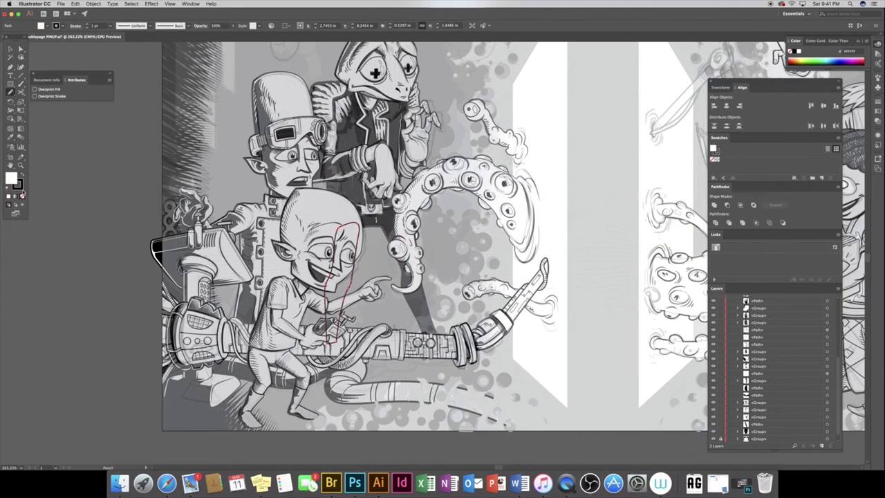
{"action": "left_click_drag", "start_coordinate": [838, 328], "coordinate": [818, 419]}
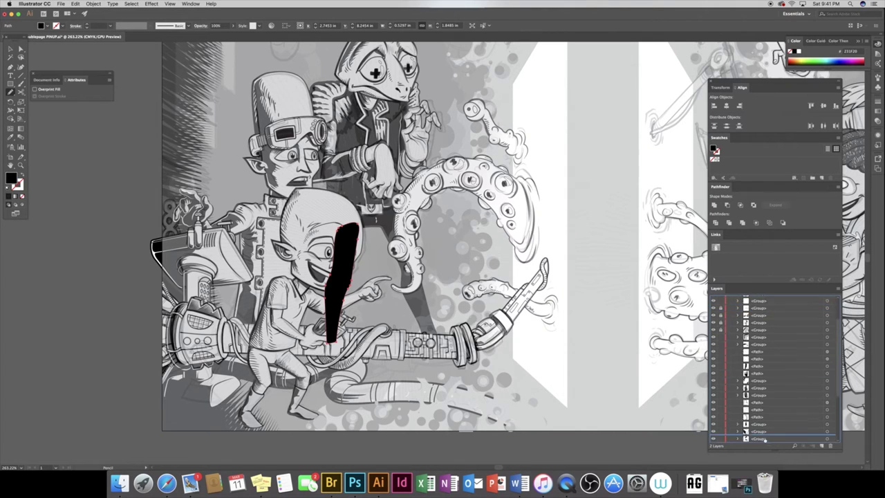
{"action": "left_click", "coordinate": [377, 221]}
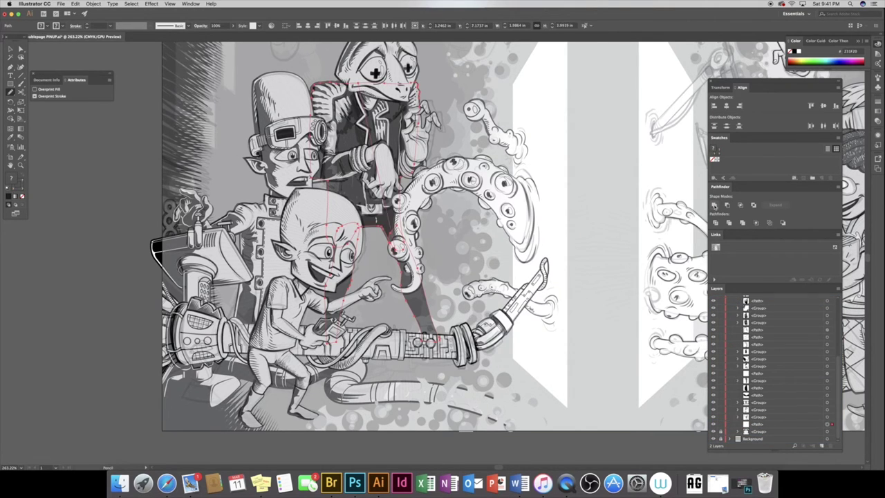
{"action": "scroll", "coordinate": [431, 264], "scroll_direction": "up", "scroll_amount": 2}
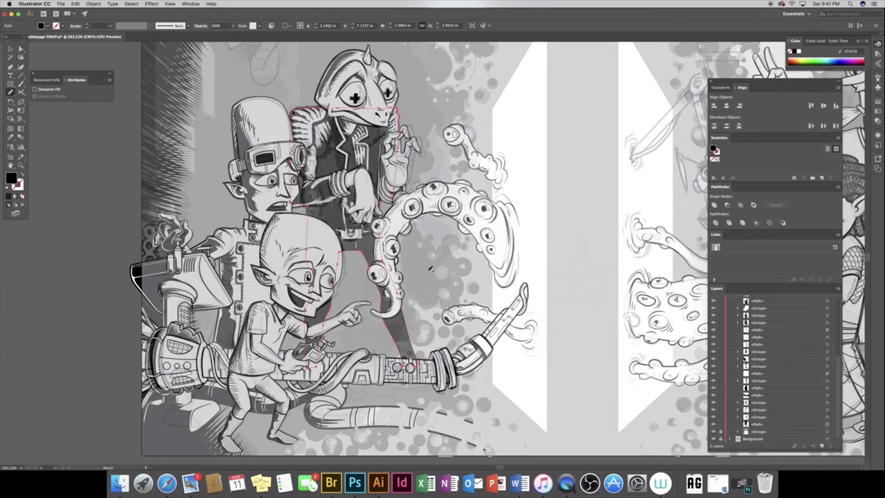
{"action": "scroll", "coordinate": [430, 290], "scroll_direction": "up", "scroll_amount": 2}
{"action": "scroll", "coordinate": [428, 303], "scroll_direction": "down", "scroll_amount": 1}
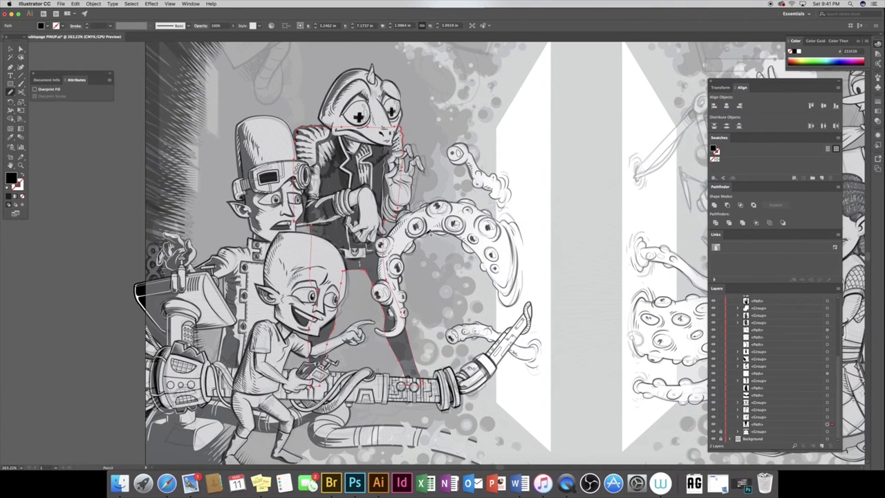
Zoom in on the chameleon's face and hand and start a pencil outline under the snout
{"action": "key", "text": "z"}
{"action": "left_click_drag", "start_coordinate": [349, 149], "coordinate": [391, 223]}
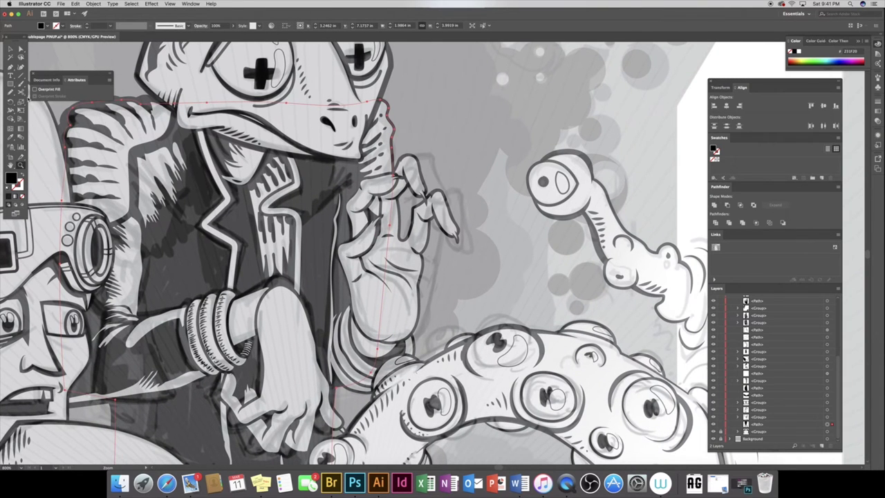
{"action": "left_click", "coordinate": [11, 91]}
{"action": "left_click_drag", "start_coordinate": [338, 199], "coordinate": [282, 200]}
Close a white-filled drip under the snout, move it into the chameleon's group, and reshape it
{"action": "left_click_drag", "start_coordinate": [347, 165], "coordinate": [341, 196]}
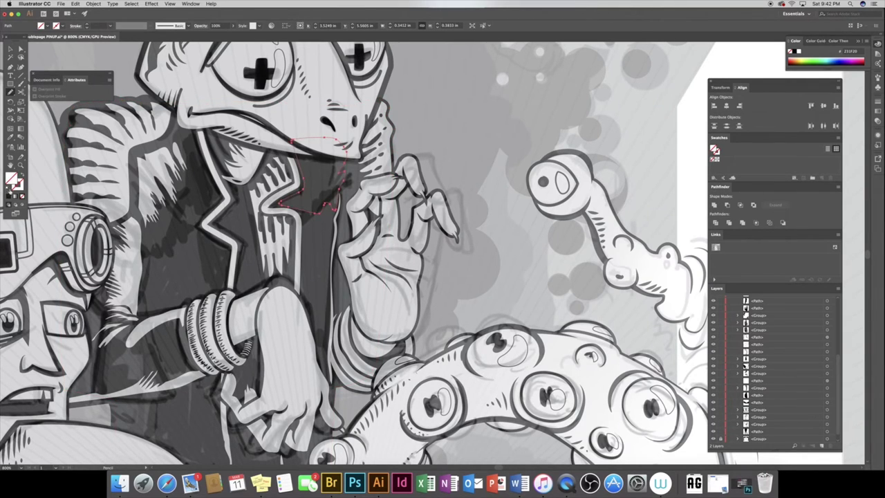
{"action": "left_click", "coordinate": [9, 191]}
{"action": "double_click", "coordinate": [16, 183]}
{"action": "left_click", "coordinate": [501, 210]}
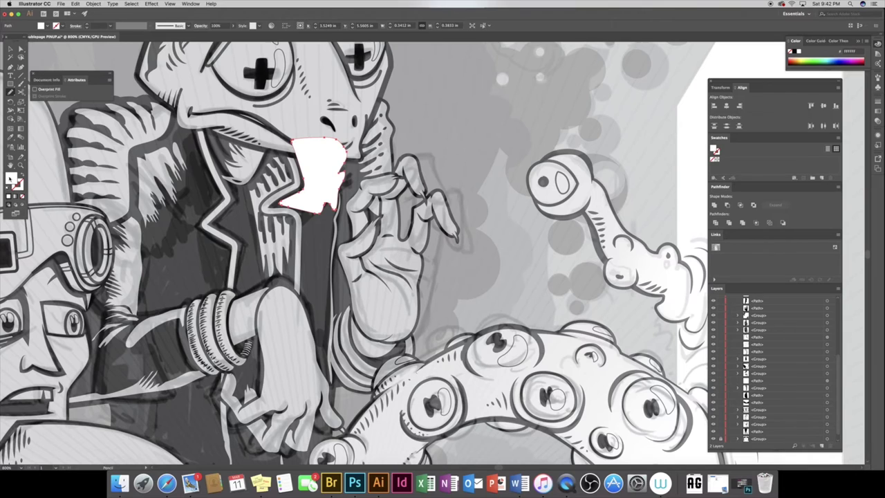
{"action": "scroll", "coordinate": [813, 316], "scroll_direction": "up", "scroll_amount": 5}
{"action": "mouse_move", "coordinate": [758, 306]}
{"action": "left_mouse_down"}
{"action": "mouse_move", "coordinate": [764, 414]}
{"action": "mouse_move", "coordinate": [762, 396]}
{"action": "left_mouse_up"}
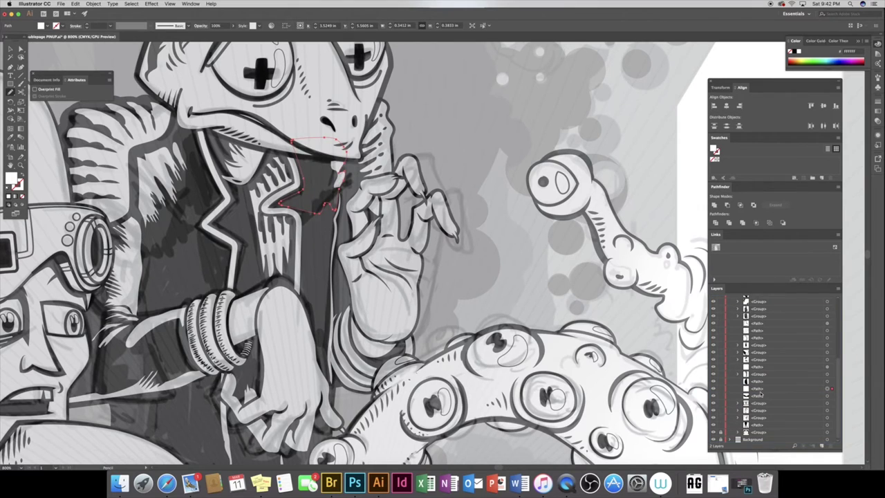
{"action": "mouse_move", "coordinate": [755, 345]}
{"action": "left_mouse_down"}
{"action": "mouse_move", "coordinate": [758, 382]}
{"action": "mouse_move", "coordinate": [759, 375]}
{"action": "left_mouse_up"}
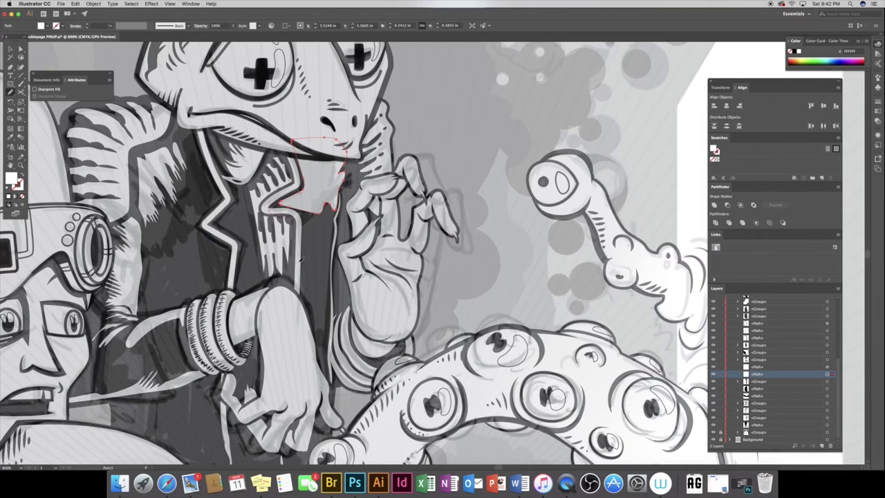
{"action": "left_click_drag", "start_coordinate": [337, 206], "coordinate": [343, 186]}
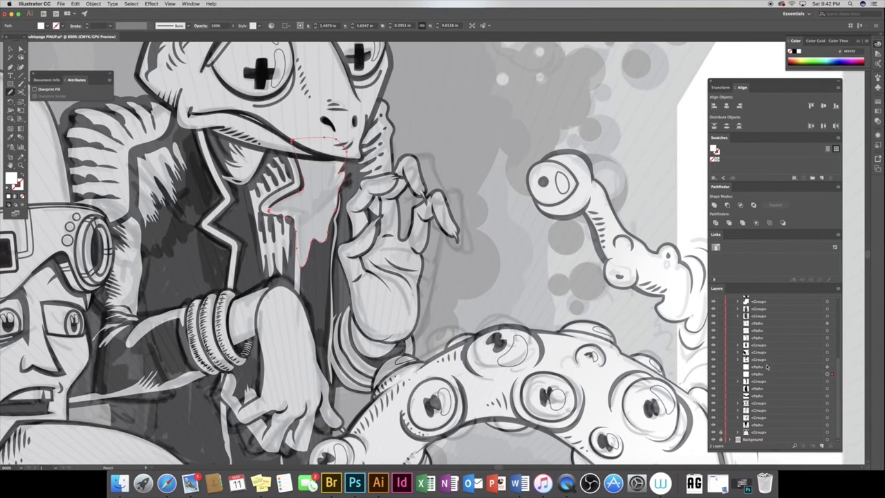
Reorder the chameleon's jacket paths in the Layers stacking order, moving one out above the group
{"action": "left_click", "coordinate": [258, 205]}
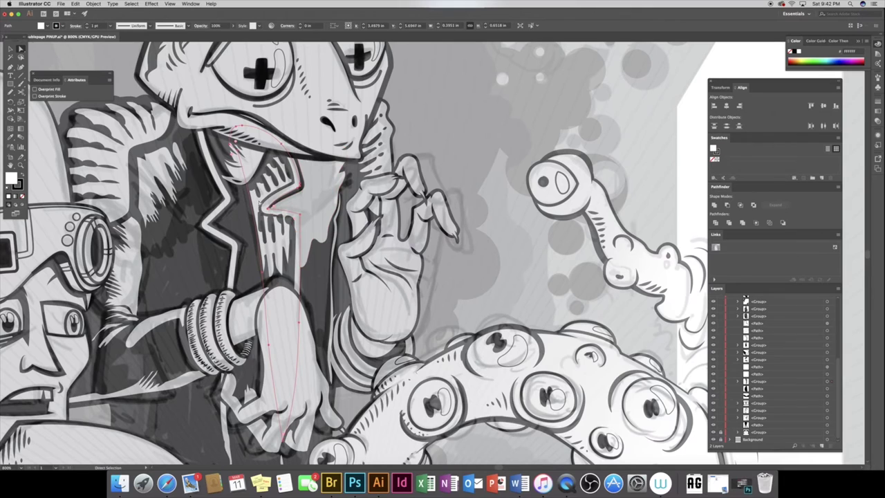
{"action": "left_click_drag", "start_coordinate": [758, 373], "coordinate": [755, 374]}
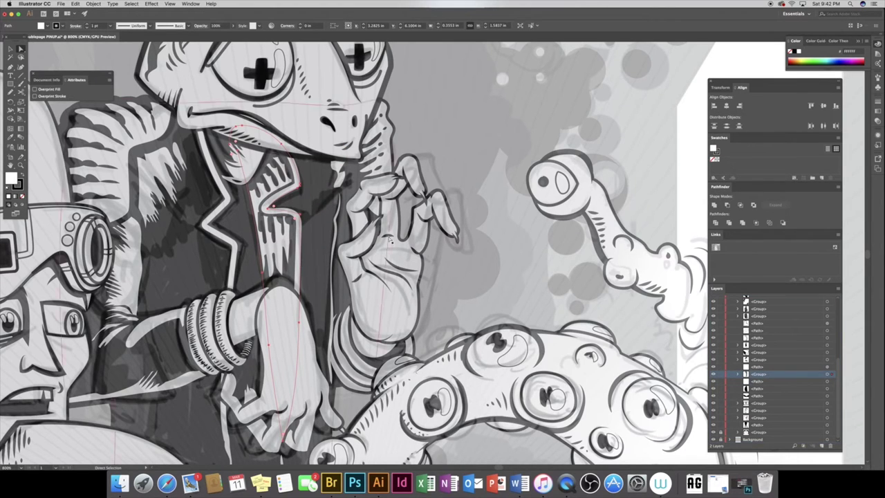
{"action": "left_click", "coordinate": [738, 373]}
{"action": "left_click", "coordinate": [760, 388]}
{"action": "scroll", "coordinate": [761, 387], "scroll_direction": "down", "scroll_amount": 1}
{"action": "left_click_drag", "start_coordinate": [762, 381], "coordinate": [762, 374]}
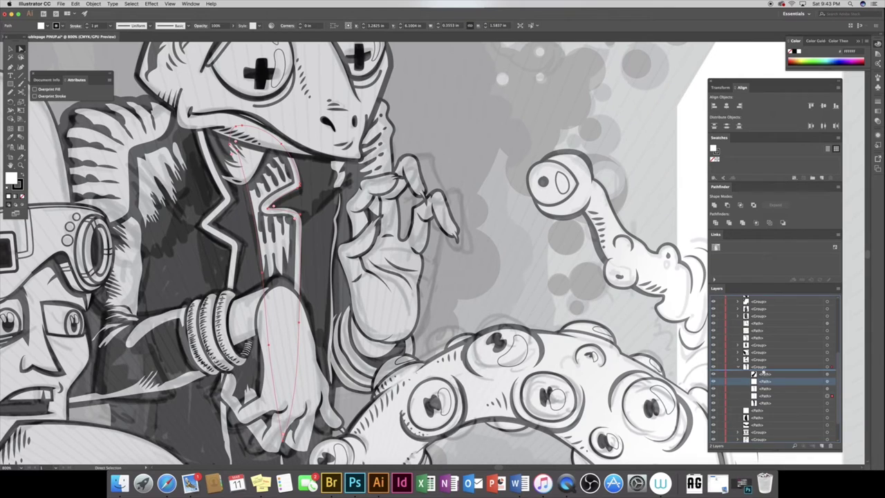
{"action": "left_click", "coordinate": [828, 374]}
{"action": "left_click_drag", "start_coordinate": [765, 374], "coordinate": [768, 368]}
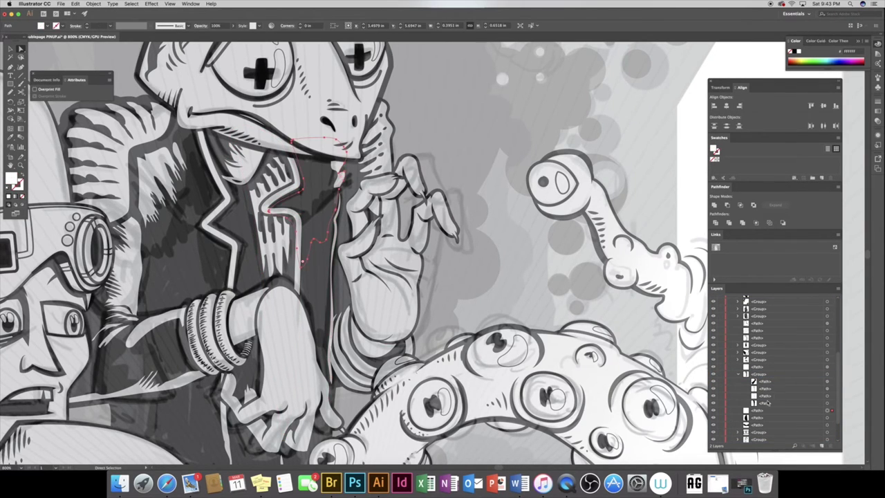
{"action": "left_click", "coordinate": [828, 402]}
{"action": "key", "text": "super+shift+a"}
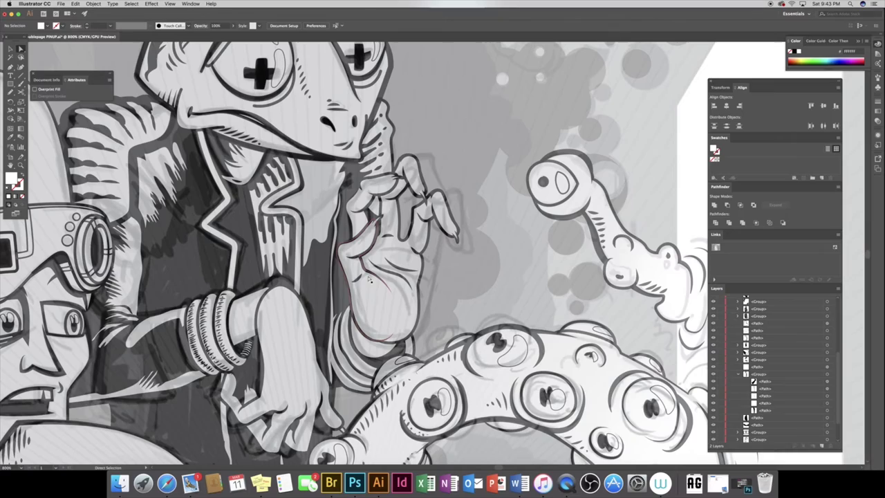
Zoom out from the jacket to show the alien and tentacles
{"action": "left_click", "coordinate": [21, 166]}
{"action": "left_click_drag", "start_coordinate": [199, 224], "coordinate": [139, 198]}
{"action": "mouse_move", "coordinate": [199, 260]}
{"action": "left_mouse_down"}
{"action": "mouse_move", "coordinate": [56, 332]}
{"action": "mouse_move", "coordinate": [306, 221]}
{"action": "mouse_move", "coordinate": [467, 248]}
{"action": "left_mouse_up"}
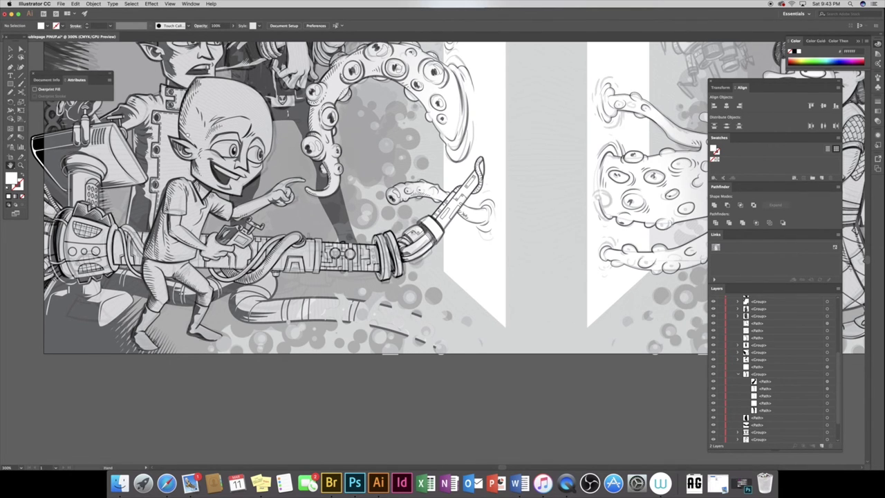
Pen a white crescent from the alien's head toward the goggled character and send it behind
{"action": "left_click_drag", "start_coordinate": [187, 132], "coordinate": [135, 103]}
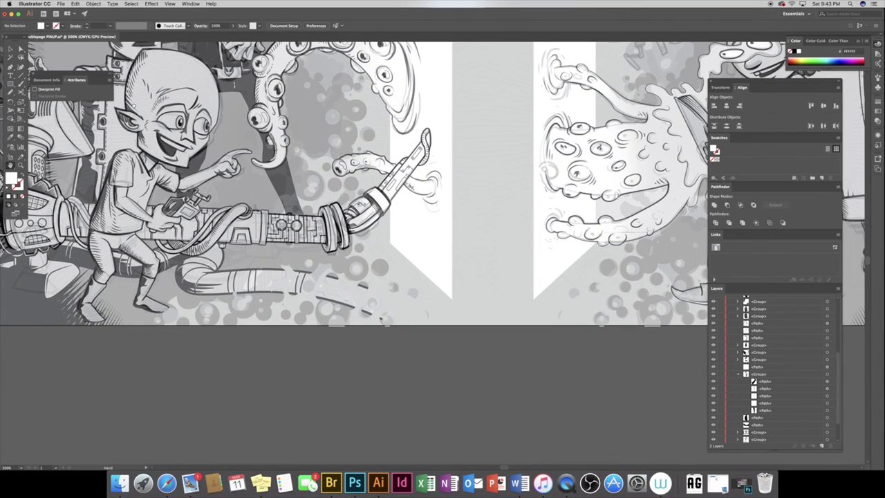
{"action": "left_click_drag", "start_coordinate": [135, 103], "coordinate": [220, 292]}
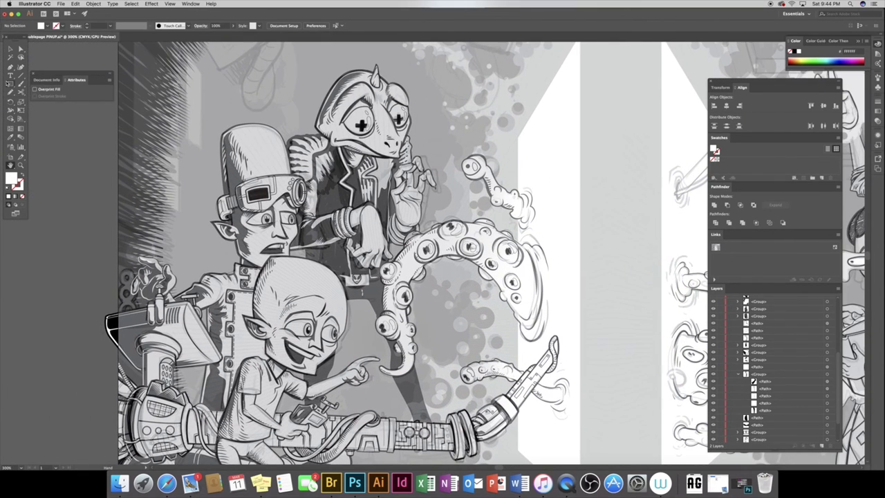
{"action": "key", "text": "p"}
{"action": "left_click", "coordinate": [307, 276]}
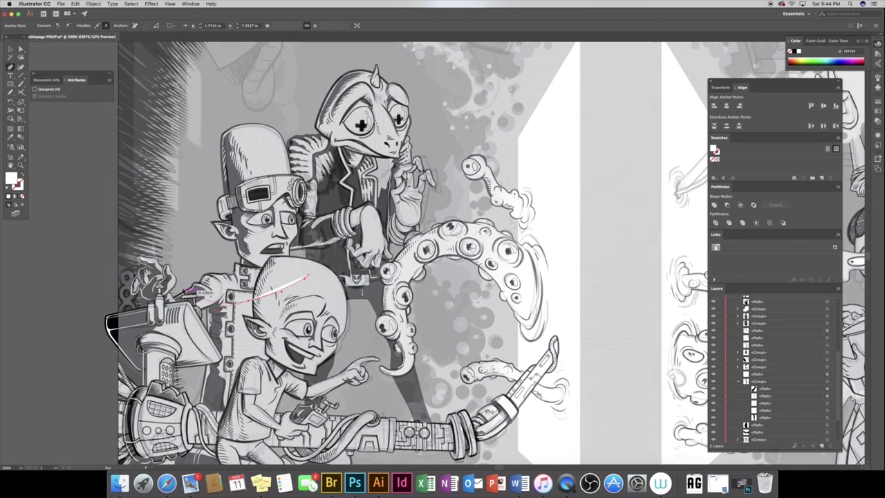
{"action": "mouse_move", "coordinate": [178, 278]}
{"action": "left_mouse_down"}
{"action": "mouse_move", "coordinate": [197, 206]}
{"action": "mouse_move", "coordinate": [186, 200]}
{"action": "mouse_move", "coordinate": [169, 329]}
{"action": "left_mouse_up"}
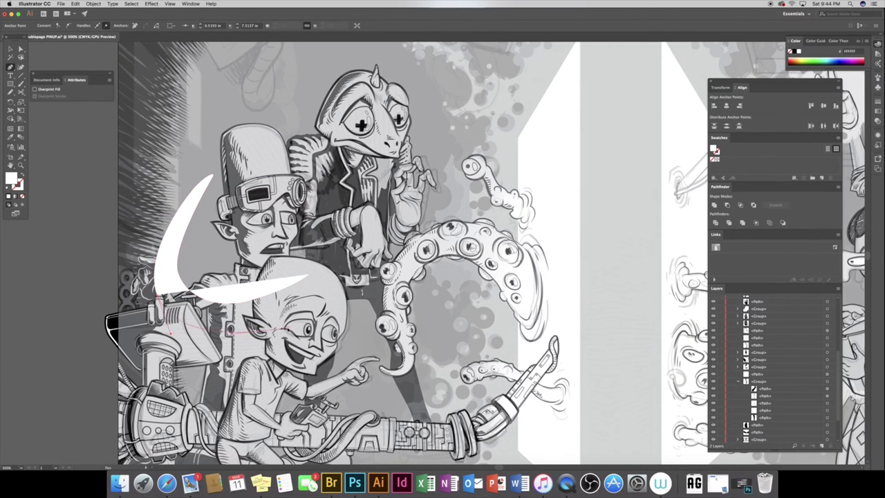
{"action": "left_click_drag", "start_coordinate": [304, 323], "coordinate": [367, 294]}
{"action": "left_click", "coordinate": [310, 277]}
{"action": "key", "text": "ctrl+shift+a"}
{"action": "key", "text": "v"}
{"action": "key", "text": "ctrl+z"}
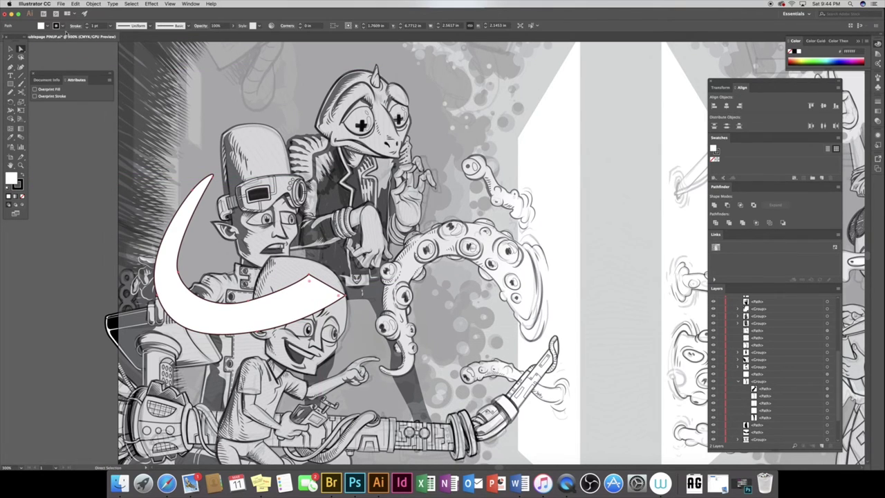
{"action": "scroll", "coordinate": [758, 429], "scroll_direction": "down", "scroll_amount": 5}
{"action": "left_click_drag", "start_coordinate": [766, 432], "coordinate": [763, 425]}
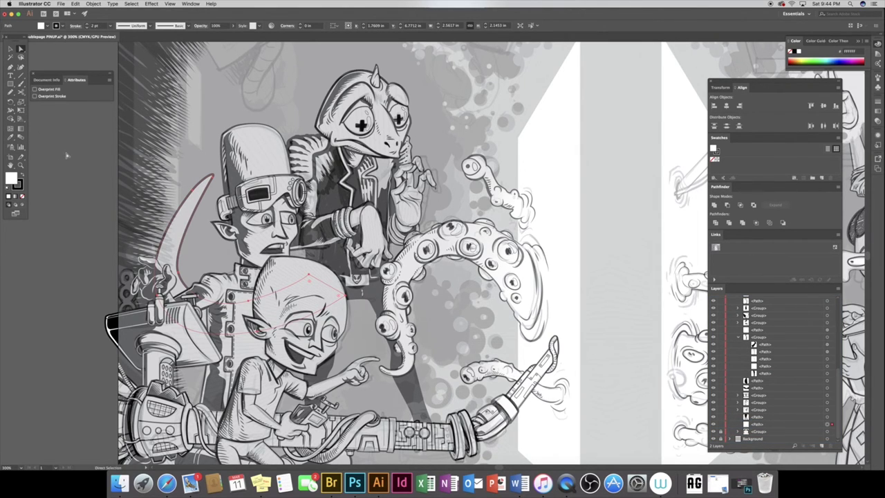
Pen a second black-filled crescent left of the goggled character and reorder it in Layers
{"action": "left_click", "coordinate": [10, 67]}
{"action": "left_click", "coordinate": [188, 201]}
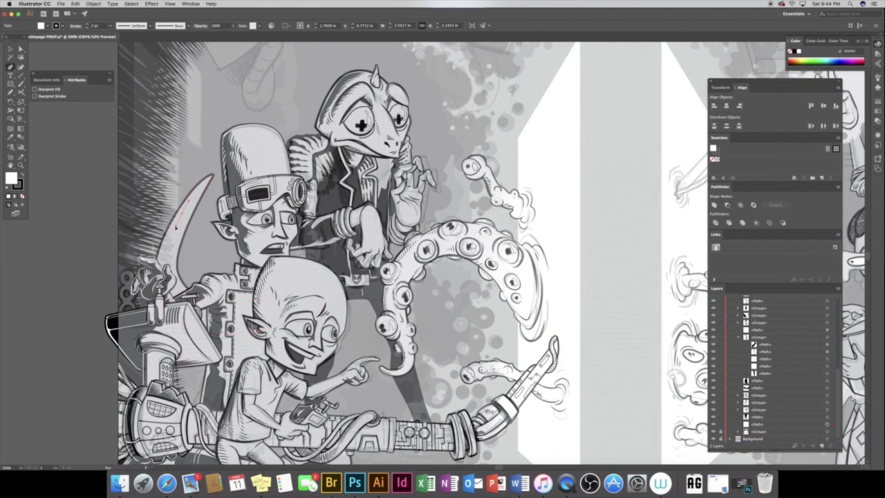
{"action": "left_click_drag", "start_coordinate": [170, 280], "coordinate": [207, 311]}
{"action": "left_click", "coordinate": [221, 335]}
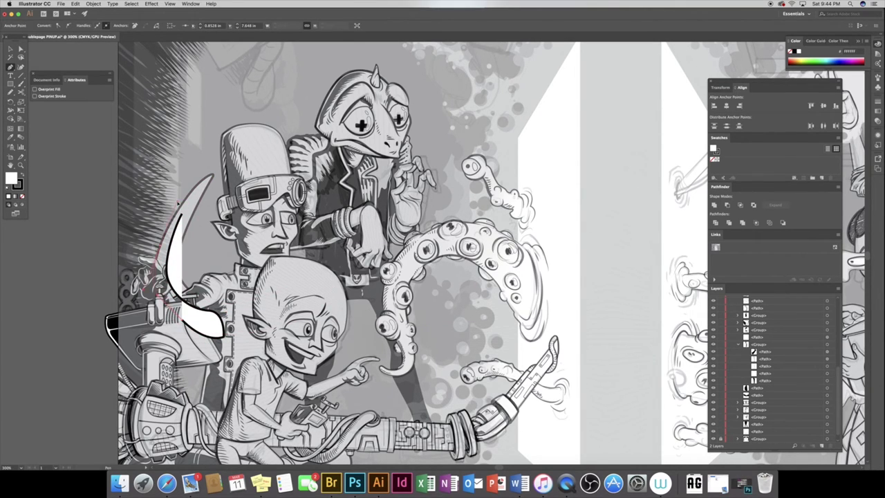
{"action": "left_click", "coordinate": [23, 177]}
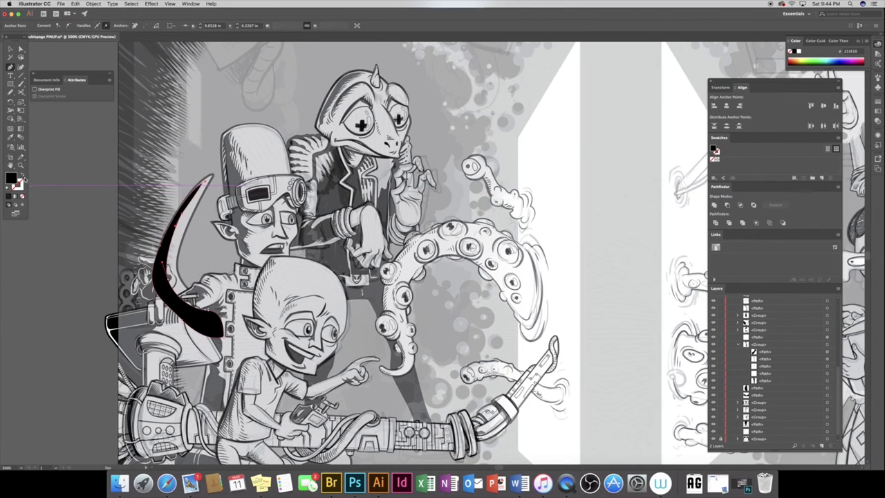
{"action": "scroll", "coordinate": [759, 415], "scroll_direction": "up", "scroll_amount": 5}
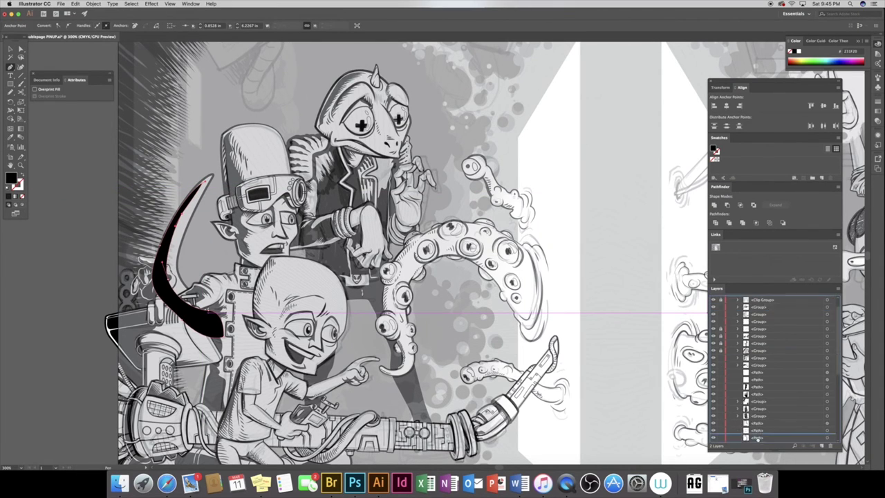
{"action": "left_click_drag", "start_coordinate": [759, 440], "coordinate": [761, 417]}
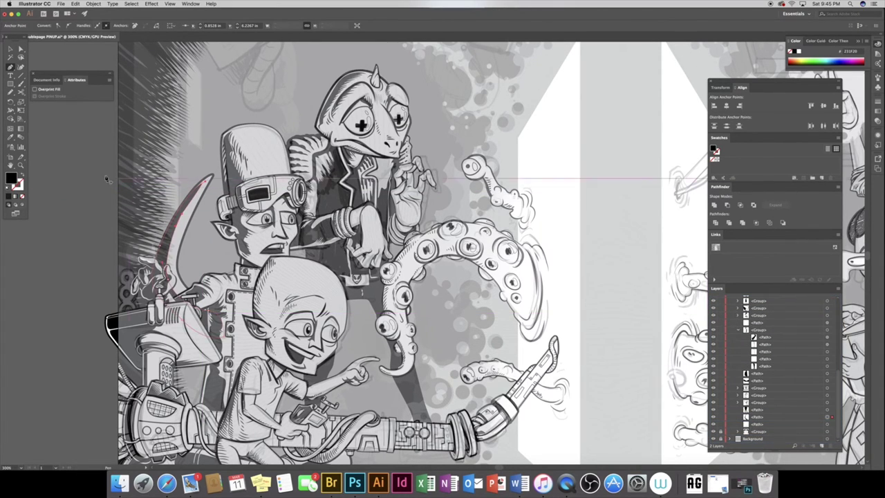
Select the tail path and drag its tip anchor upward with Direct Selection
{"action": "key", "text": "v"}
{"action": "left_click", "coordinate": [304, 278], "text": "shift"}
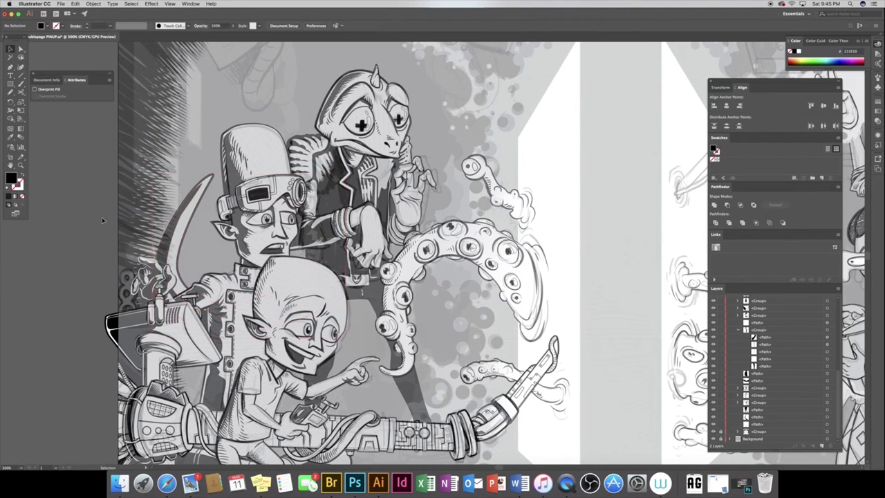
{"action": "left_click", "coordinate": [179, 225]}
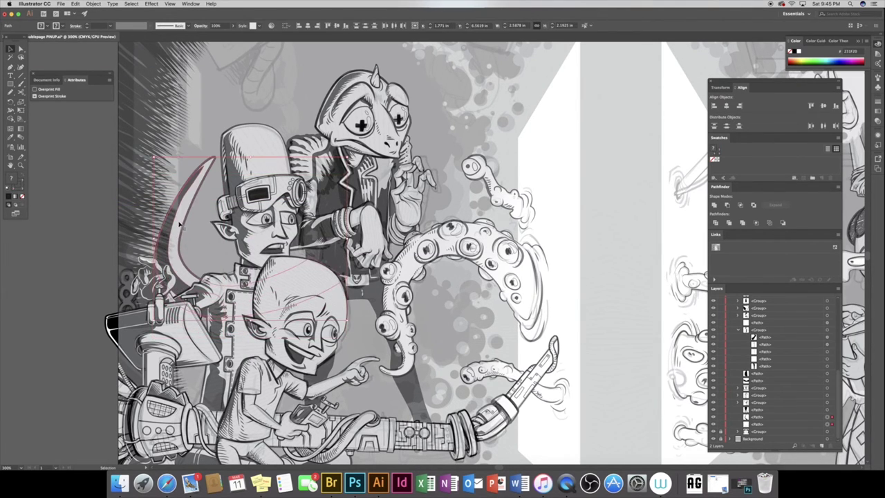
{"action": "left_click", "coordinate": [86, 256]}
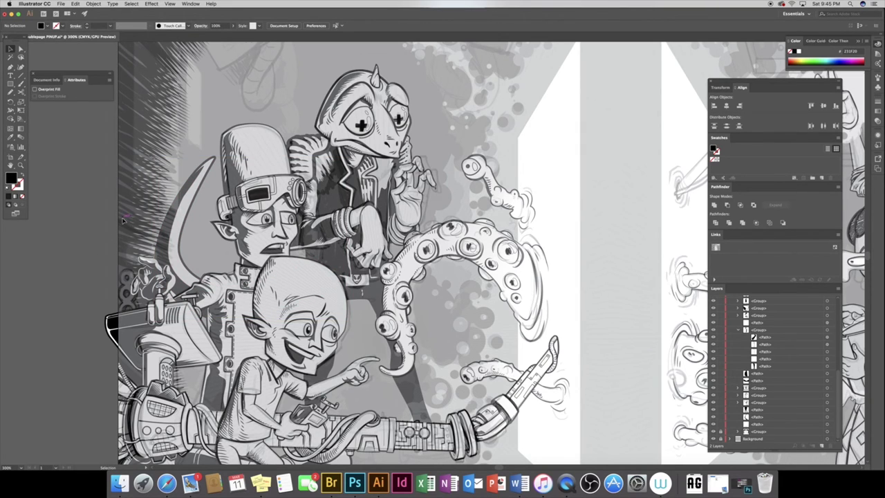
{"action": "left_click", "coordinate": [185, 202]}
{"action": "key", "text": "n"}
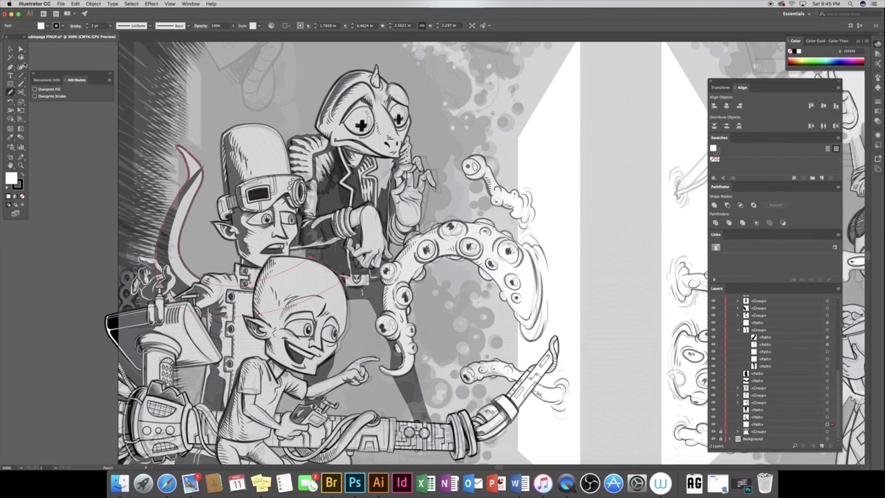
{"action": "left_click", "coordinate": [21, 49]}
{"action": "key", "text": "v"}
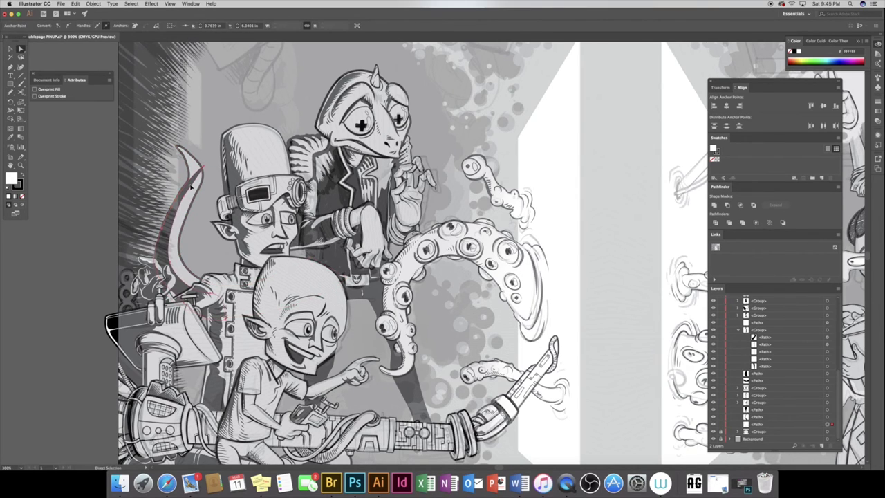
{"action": "left_click_drag", "start_coordinate": [196, 177], "coordinate": [179, 185]}
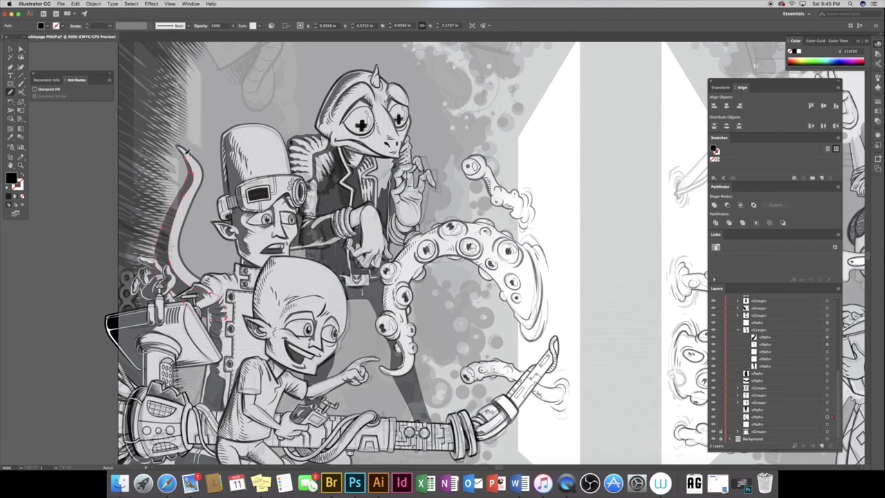
Select the dark shading path inside the tail and zoom in on the left-hand characters
{"action": "scroll", "coordinate": [171, 244], "scroll_direction": "up", "scroll_amount": 5}
{"action": "key", "text": "p"}
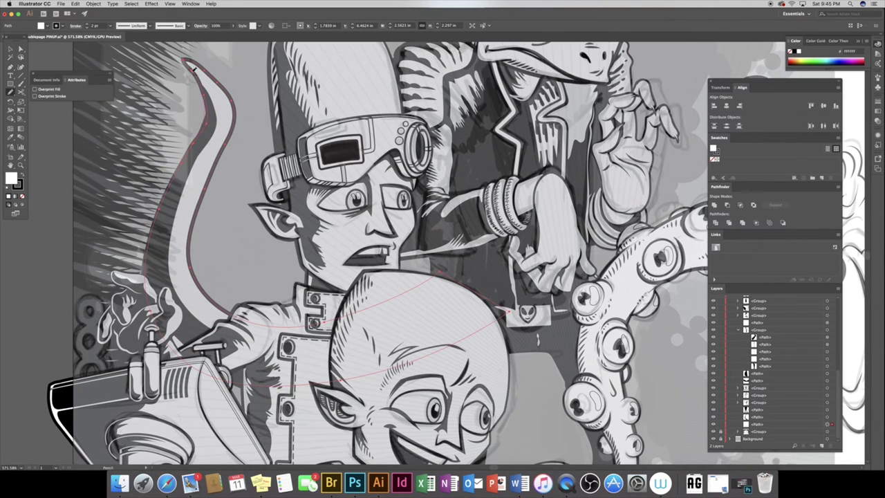
{"action": "left_click", "coordinate": [205, 97], "text": "ctrl"}
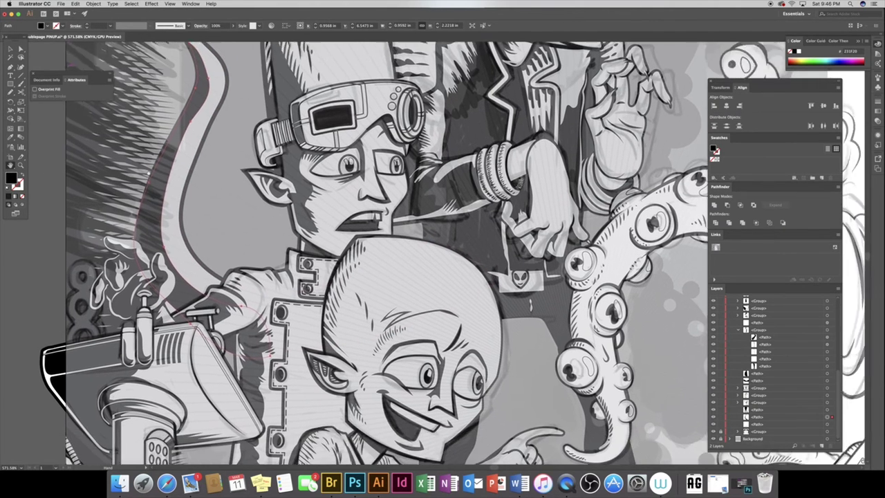
{"action": "mouse_move", "coordinate": [166, 222]}
{"action": "left_mouse_down"}
{"action": "mouse_move", "coordinate": [147, 254]}
{"action": "mouse_move", "coordinate": [150, 205]}
{"action": "left_mouse_up"}
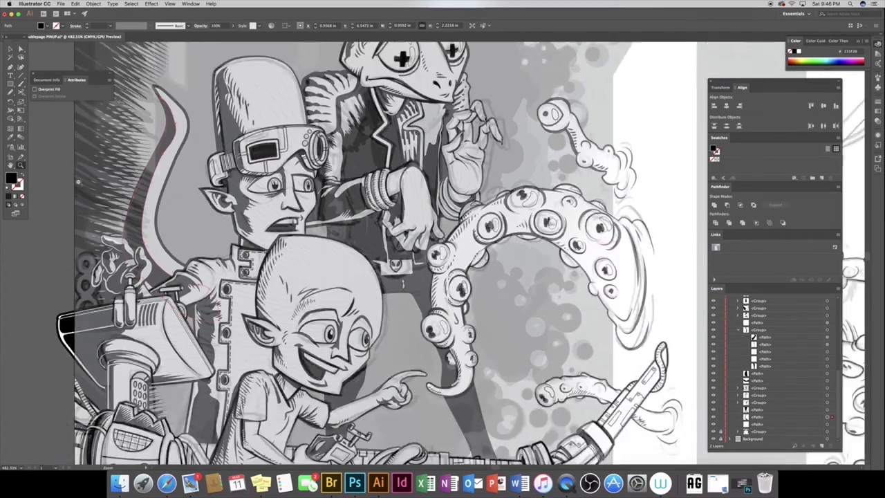
{"action": "left_click_drag", "start_coordinate": [133, 186], "coordinate": [120, 199]}
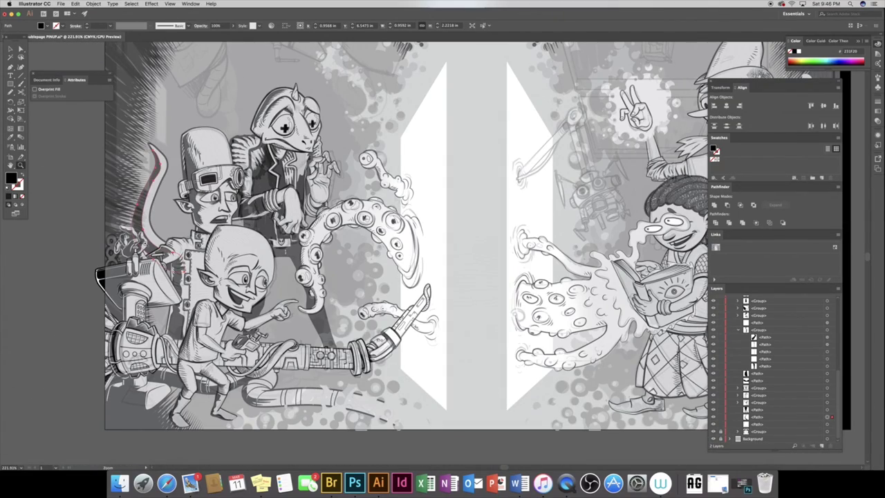
{"action": "left_click_drag", "start_coordinate": [145, 242], "coordinate": [247, 253]}
{"action": "left_click", "coordinate": [11, 91]}
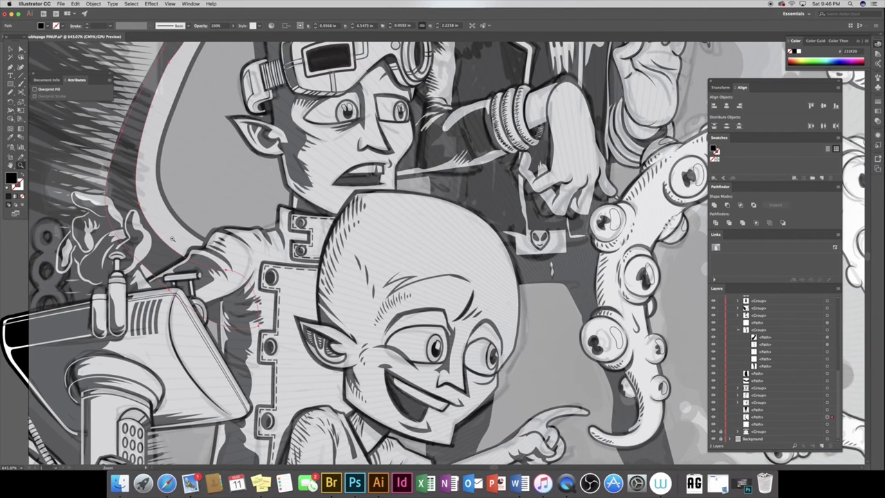
{"action": "scroll", "coordinate": [172, 239], "scroll_direction": "up", "scroll_amount": 2, "text": "alt"}
Draw the first black hatch strokes beside the collar and along the bottom, undoing bad ones
{"action": "left_click_drag", "start_coordinate": [146, 234], "coordinate": [181, 235]}
{"action": "left_click", "coordinate": [8, 188]}
{"action": "left_click_drag", "start_coordinate": [137, 262], "coordinate": [182, 241]}
{"action": "mouse_move", "coordinate": [138, 259]}
{"action": "left_mouse_down"}
{"action": "mouse_move", "coordinate": [190, 242]}
{"action": "mouse_move", "coordinate": [195, 249]}
{"action": "left_mouse_up"}
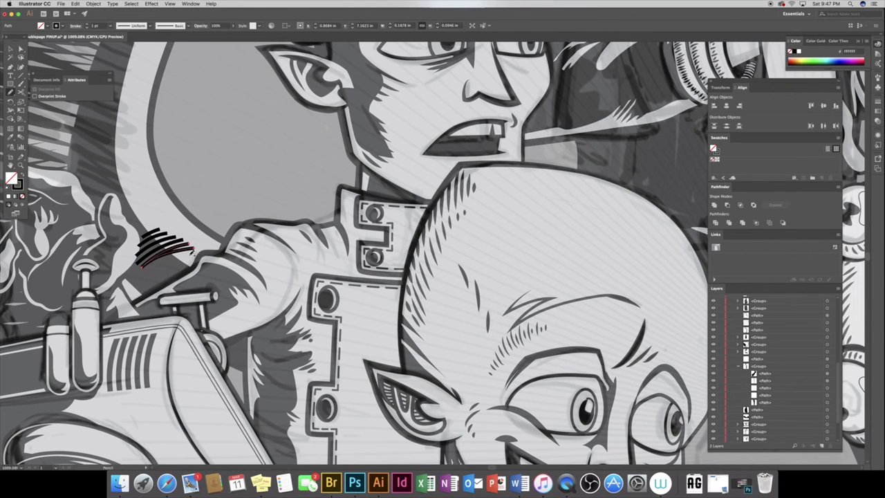
{"action": "left_click_drag", "start_coordinate": [142, 271], "coordinate": [198, 249]}
{"action": "key", "text": "ctrl+z"}
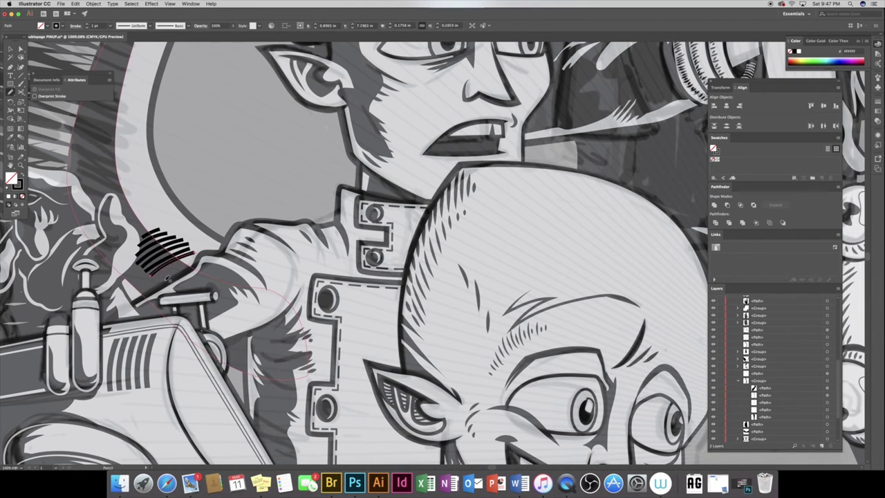
{"action": "mouse_move", "coordinate": [197, 253]}
{"action": "left_mouse_down"}
{"action": "mouse_move", "coordinate": [152, 273]}
{"action": "mouse_move", "coordinate": [199, 255]}
{"action": "left_mouse_up"}
{"action": "left_click_drag", "start_coordinate": [198, 261], "coordinate": [201, 260]}
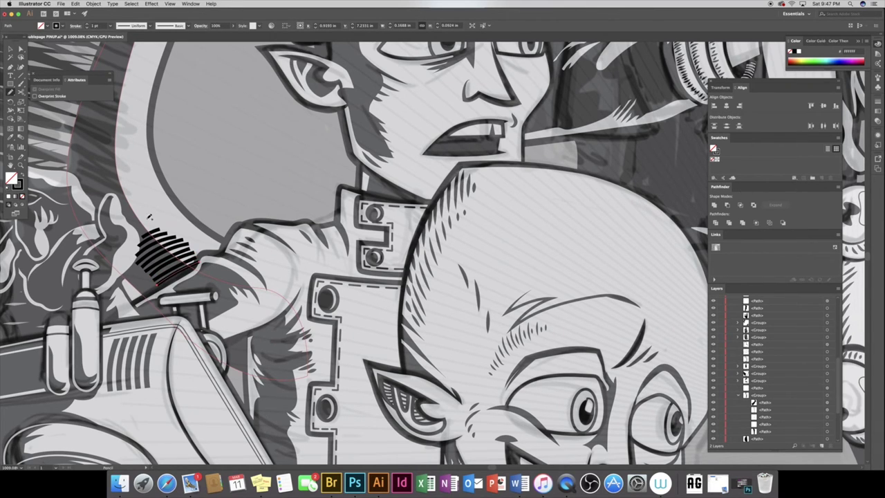
{"action": "mouse_move", "coordinate": [110, 188]}
{"action": "left_mouse_down"}
{"action": "mouse_move", "coordinate": [130, 184]}
{"action": "mouse_move", "coordinate": [154, 207]}
{"action": "left_mouse_up"}
{"action": "key", "text": "ctrl+z"}
{"action": "key", "text": "ctrl+z"}
{"action": "mouse_move", "coordinate": [117, 217]}
{"action": "left_mouse_down"}
{"action": "mouse_move", "coordinate": [156, 211]}
{"action": "mouse_move", "coordinate": [156, 223]}
{"action": "left_mouse_up"}
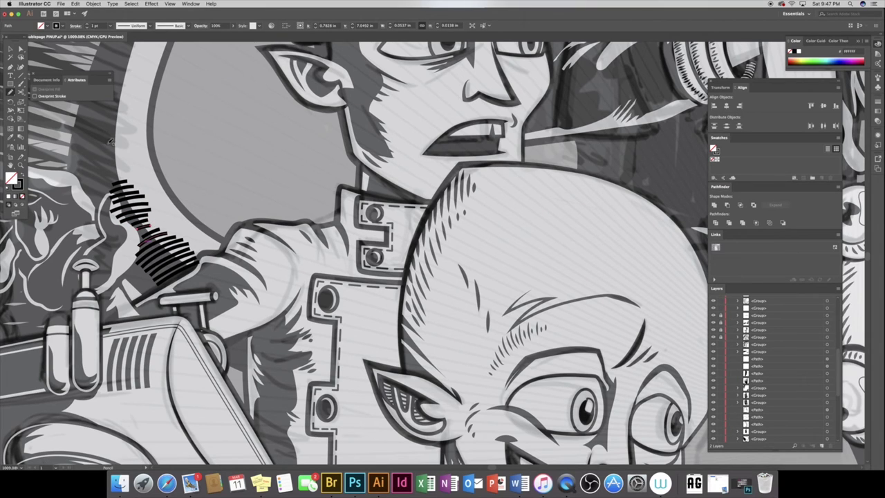
Stack black hatch strokes up the tail's left edge, filling the gaps between them
{"action": "mouse_move", "coordinate": [127, 138]}
{"action": "left_mouse_down"}
{"action": "mouse_move", "coordinate": [102, 142]}
{"action": "mouse_move", "coordinate": [102, 165]}
{"action": "left_mouse_up"}
{"action": "left_click_drag", "start_coordinate": [129, 165], "coordinate": [104, 173]}
{"action": "left_click_drag", "start_coordinate": [128, 174], "coordinate": [107, 181]}
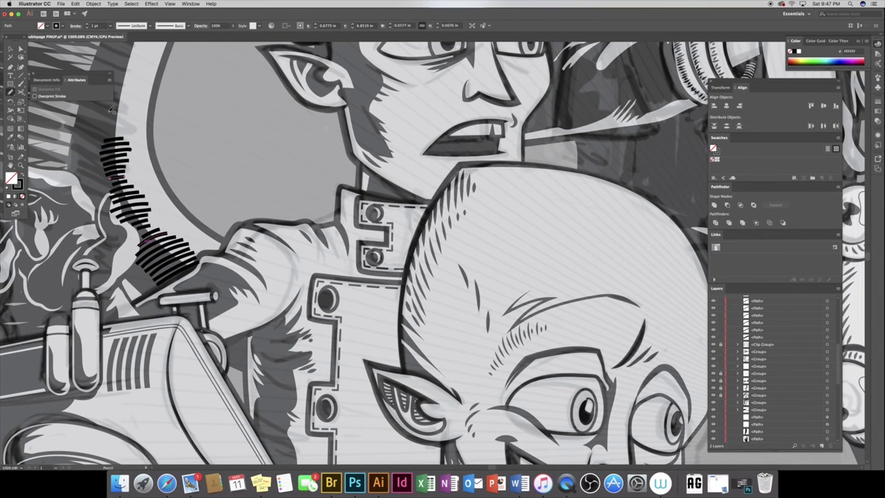
{"action": "mouse_move", "coordinate": [126, 104]}
{"action": "left_mouse_down"}
{"action": "mouse_move", "coordinate": [104, 106]}
{"action": "mouse_move", "coordinate": [101, 117]}
{"action": "left_mouse_up"}
{"action": "mouse_move", "coordinate": [130, 119]}
{"action": "left_mouse_down"}
{"action": "mouse_move", "coordinate": [100, 122]}
{"action": "mouse_move", "coordinate": [101, 140]}
{"action": "left_mouse_up"}
{"action": "mouse_move", "coordinate": [126, 131]}
{"action": "left_mouse_down"}
{"action": "mouse_move", "coordinate": [98, 302]}
{"action": "mouse_move", "coordinate": [68, 278]}
{"action": "mouse_move", "coordinate": [72, 267]}
{"action": "left_mouse_up"}
{"action": "mouse_move", "coordinate": [95, 261]}
{"action": "left_mouse_down"}
{"action": "mouse_move", "coordinate": [74, 261]}
{"action": "mouse_move", "coordinate": [91, 213]}
{"action": "left_mouse_up"}
{"action": "left_click_drag", "start_coordinate": [108, 206], "coordinate": [94, 203]}
{"action": "left_click_drag", "start_coordinate": [112, 195], "coordinate": [100, 192]}
{"action": "mouse_move", "coordinate": [118, 184]}
{"action": "left_mouse_down"}
{"action": "mouse_move", "coordinate": [102, 186]}
{"action": "mouse_move", "coordinate": [120, 142]}
{"action": "left_mouse_up"}
{"action": "mouse_move", "coordinate": [137, 134]}
{"action": "left_mouse_down"}
{"action": "mouse_move", "coordinate": [123, 137]}
{"action": "mouse_move", "coordinate": [131, 123]}
{"action": "left_mouse_up"}
{"action": "left_click_drag", "start_coordinate": [148, 115], "coordinate": [137, 114]}
{"action": "left_click_drag", "start_coordinate": [154, 105], "coordinate": [143, 104]}
Finish hatching toward the tail tip and zoom out to see the whole tail
{"action": "scroll", "coordinate": [196, 226], "scroll_direction": "up", "scroll_amount": 5}
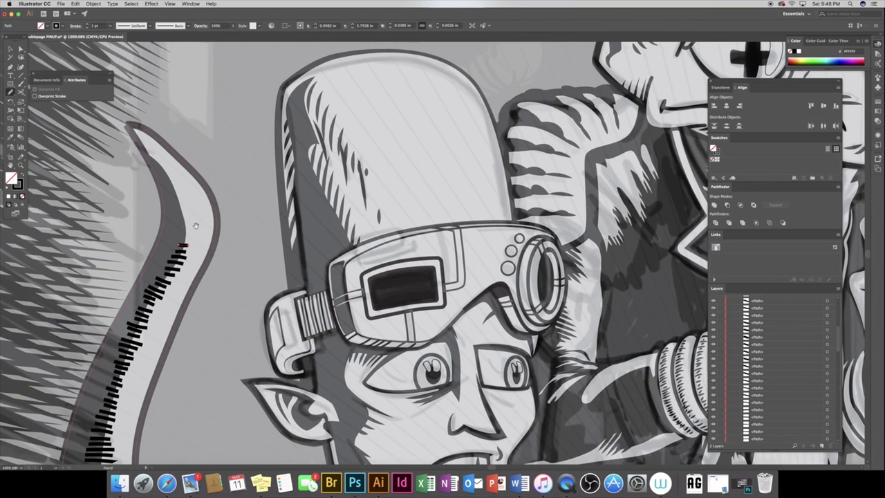
{"action": "left_click_drag", "start_coordinate": [187, 228], "coordinate": [174, 232]}
{"action": "left_click_drag", "start_coordinate": [186, 221], "coordinate": [171, 218]}
{"action": "mouse_move", "coordinate": [184, 208]}
{"action": "left_mouse_down"}
{"action": "mouse_move", "coordinate": [169, 211]}
{"action": "mouse_move", "coordinate": [159, 162]}
{"action": "mouse_move", "coordinate": [141, 139]}
{"action": "left_mouse_up"}
{"action": "key", "text": "z"}
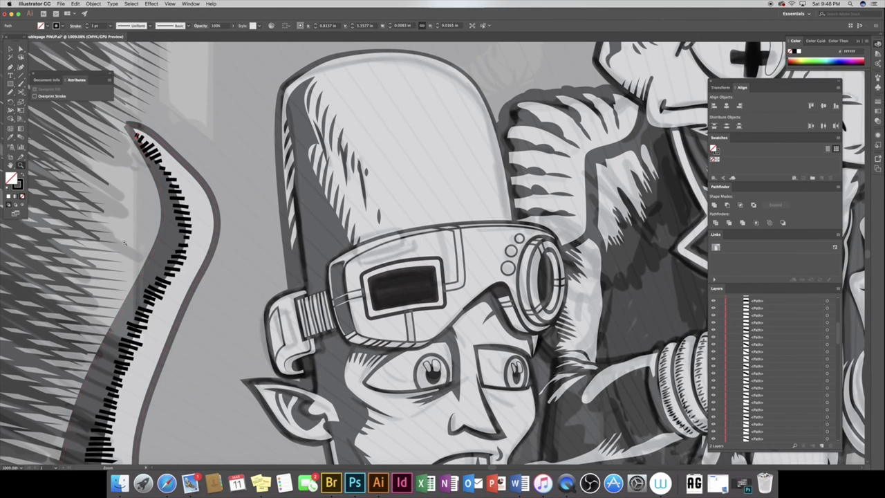
{"action": "left_click_drag", "start_coordinate": [176, 224], "coordinate": [139, 224]}
{"action": "scroll", "coordinate": [329, 253], "scroll_direction": "down", "scroll_amount": 3}
Select the tail hatching strokes and apply a tapered variable width profile
{"action": "key", "text": "v"}
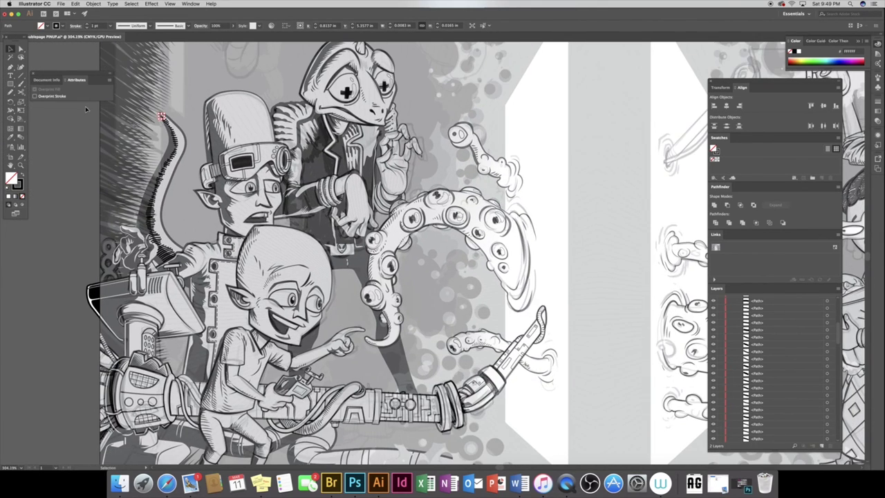
{"action": "left_click_drag", "start_coordinate": [191, 244], "coordinate": [146, 138]}
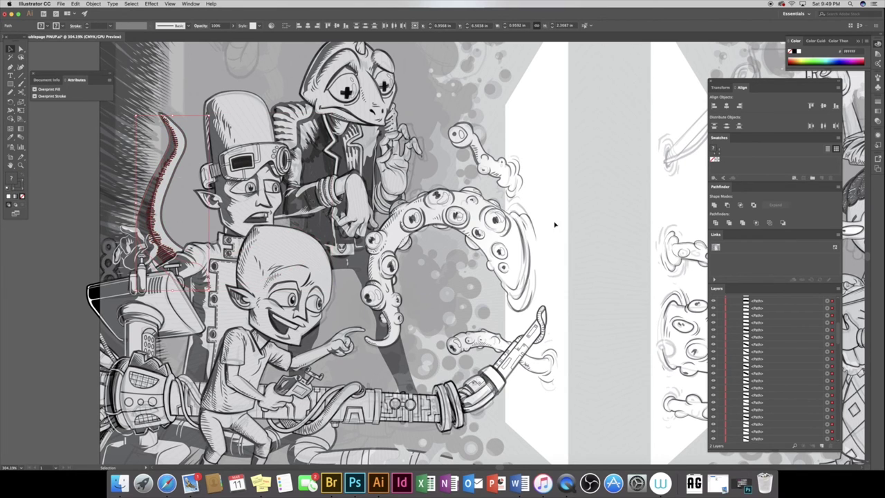
{"action": "scroll", "coordinate": [755, 415], "scroll_direction": "down", "scroll_amount": 10}
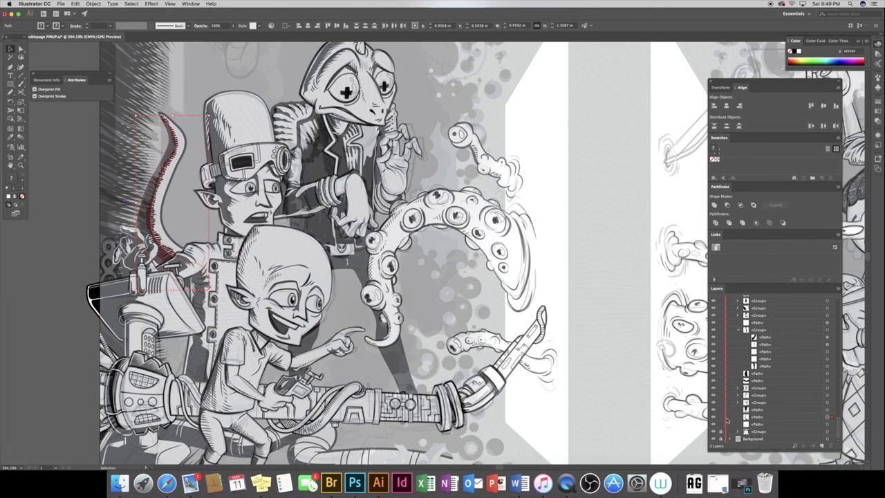
{"action": "left_click", "coordinate": [729, 420]}
{"action": "key", "text": "z"}
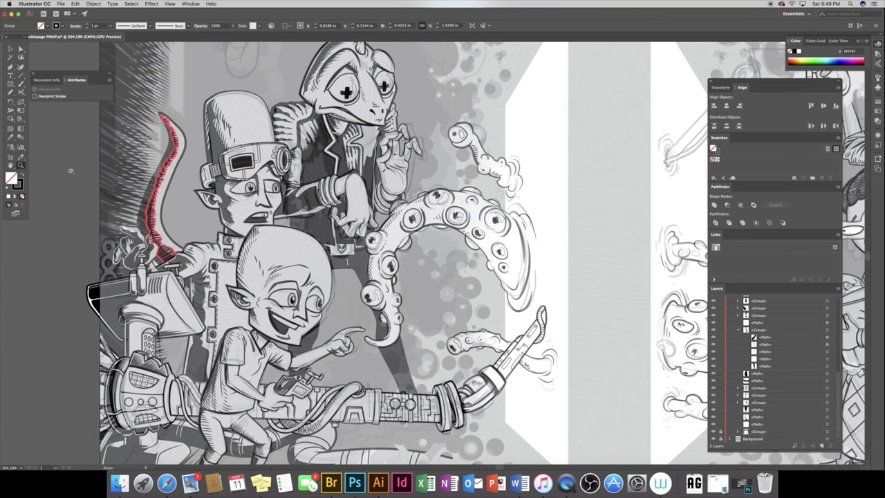
{"action": "left_click", "coordinate": [177, 54]}
{"action": "left_click", "coordinate": [132, 26]}
{"action": "left_click", "coordinate": [126, 50]}
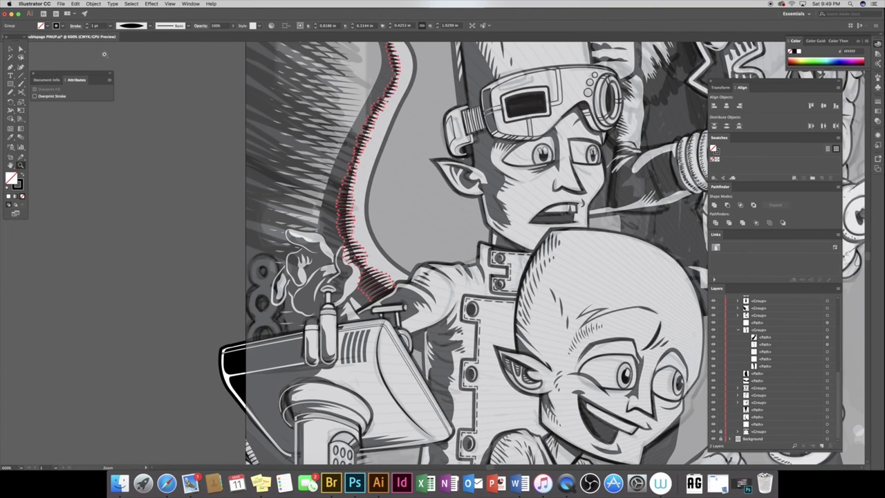
{"action": "scroll", "coordinate": [768, 366], "scroll_direction": "up", "scroll_amount": 2}
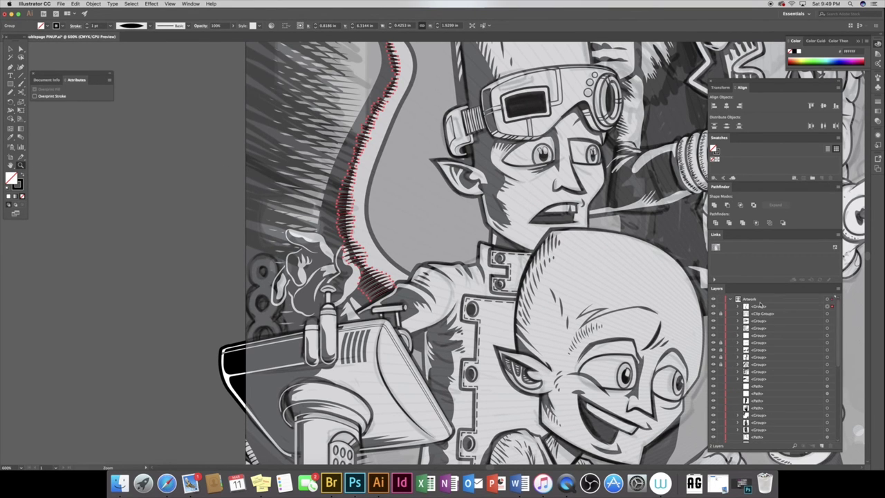
{"action": "scroll", "coordinate": [764, 429], "scroll_direction": "down", "scroll_amount": 2}
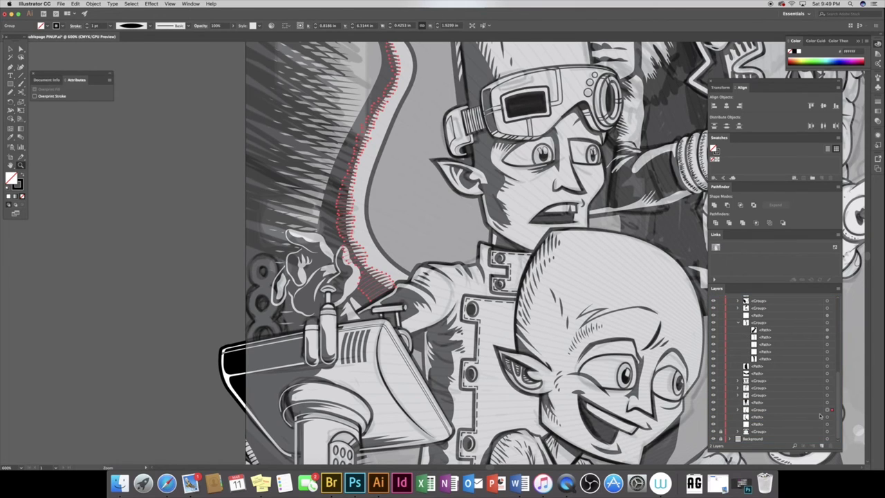
Group the tail with the chameleon, send the group behind the alien, and deselect
{"action": "left_click", "coordinate": [827, 417]}
{"action": "scroll", "coordinate": [768, 387], "scroll_direction": "up", "scroll_amount": 1}
{"action": "left_click", "coordinate": [765, 363]}
{"action": "left_click", "coordinate": [739, 349]}
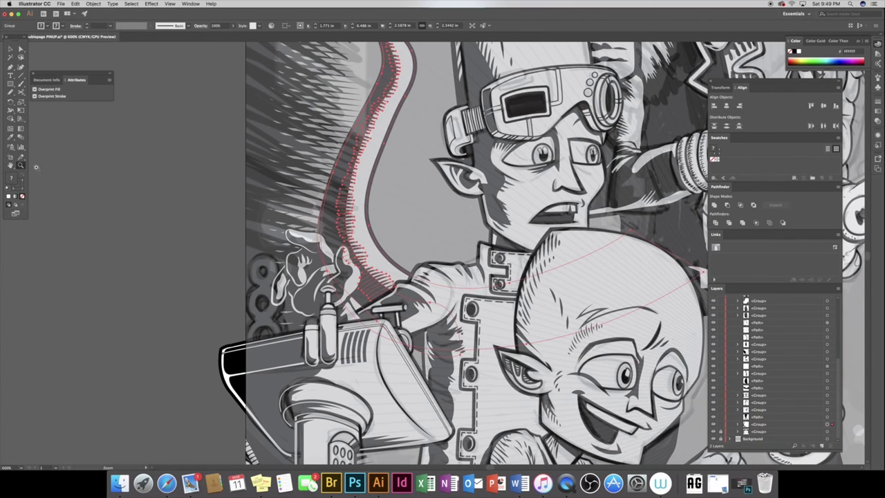
{"action": "left_click_drag", "start_coordinate": [430, 309], "coordinate": [164, 297]}
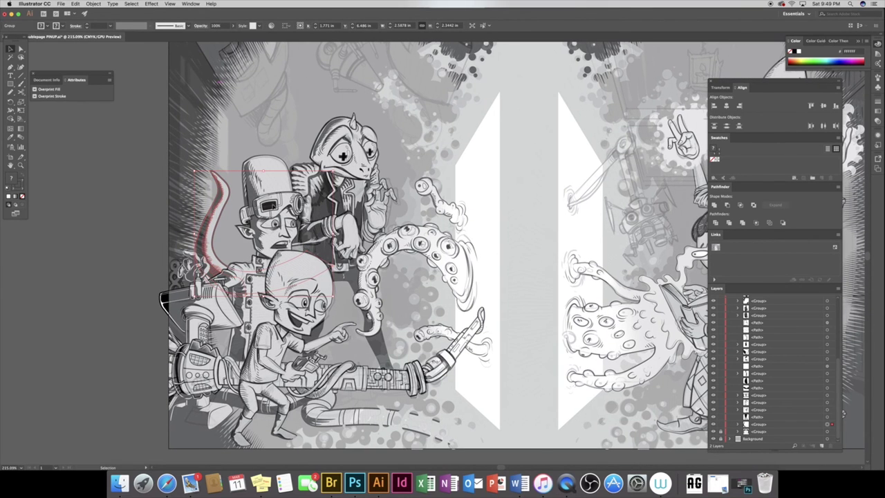
{"action": "left_click", "coordinate": [339, 207], "text": "shift"}
{"action": "key", "text": "super+g"}
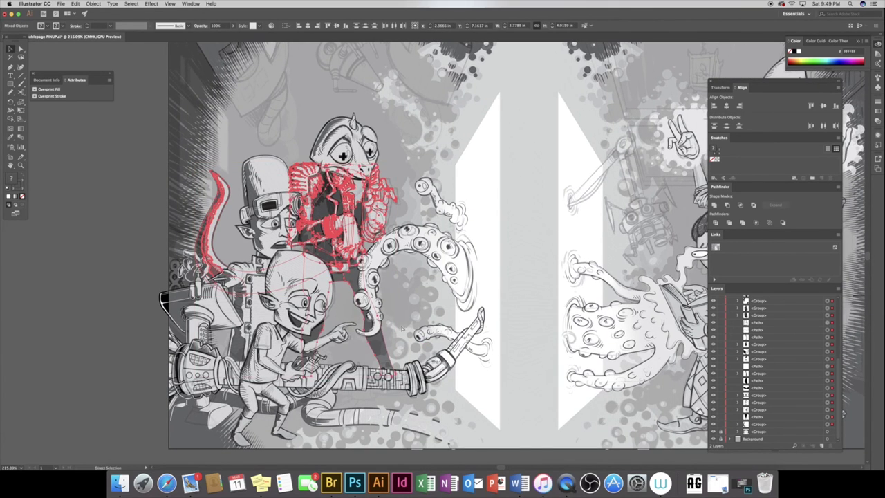
{"action": "key", "text": "super+bracketleft"}
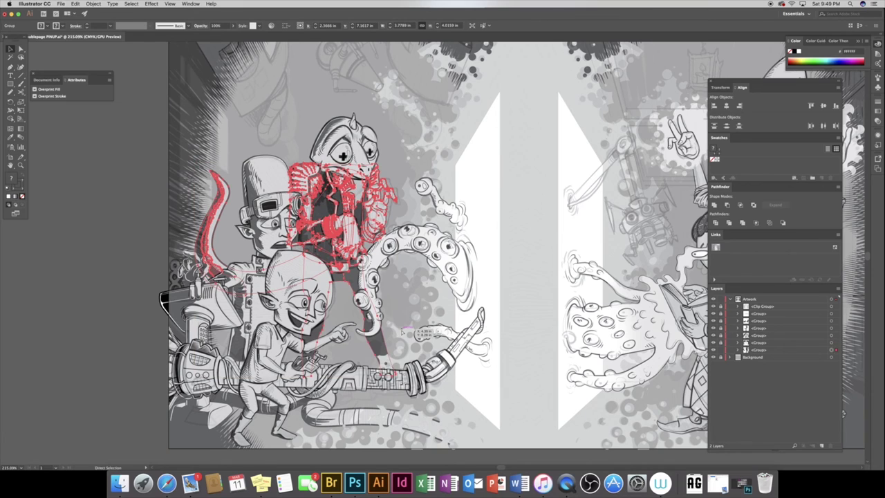
{"action": "left_click", "coordinate": [135, 204]}
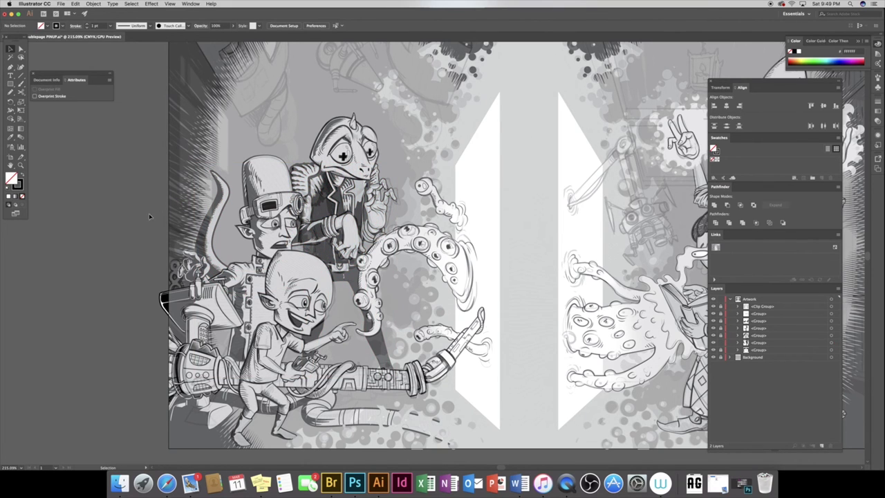
{"action": "key", "text": "z"}
Pencil-draw hatch strokes near the collar, group them at 0.75 pt tapered, and move down in Layers
{"action": "left_click_drag", "start_coordinate": [197, 276], "coordinate": [207, 276]}
{"action": "key", "text": "n"}
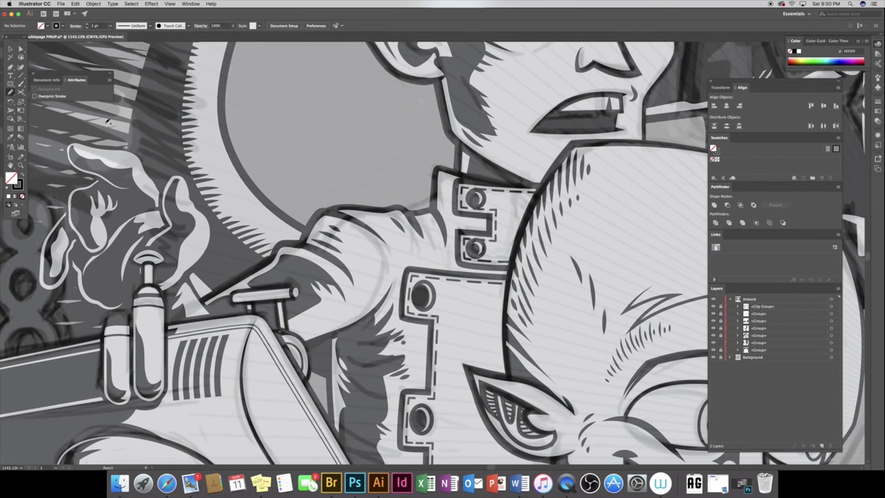
{"action": "mouse_move", "coordinate": [191, 185]}
{"action": "left_mouse_down"}
{"action": "mouse_move", "coordinate": [224, 184]}
{"action": "mouse_move", "coordinate": [269, 221]}
{"action": "left_mouse_up"}
{"action": "mouse_move", "coordinate": [212, 229]}
{"action": "left_mouse_down"}
{"action": "mouse_move", "coordinate": [273, 226]}
{"action": "mouse_move", "coordinate": [283, 241]}
{"action": "mouse_move", "coordinate": [275, 257]}
{"action": "left_mouse_up"}
{"action": "left_click_drag", "start_coordinate": [826, 313], "coordinate": [828, 404]}
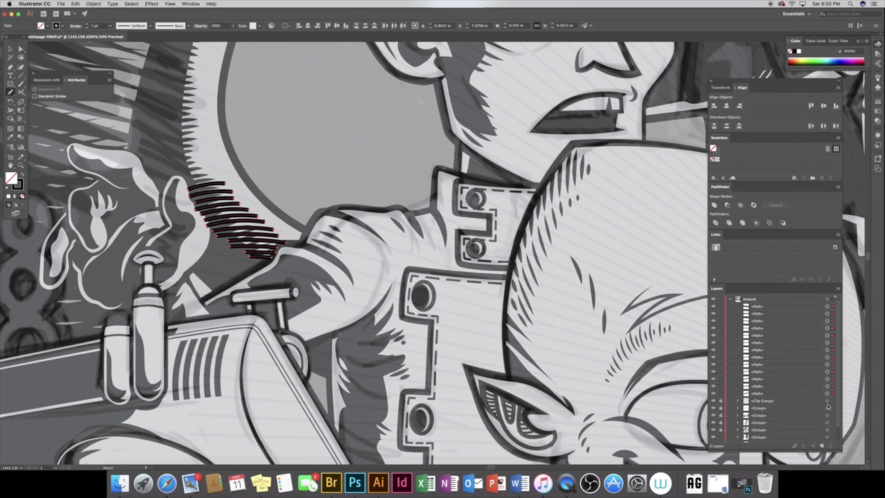
{"action": "key", "text": "ctrl+g"}
{"action": "left_click", "coordinate": [88, 28]}
{"action": "left_click", "coordinate": [133, 25]}
{"action": "left_click", "coordinate": [121, 48]}
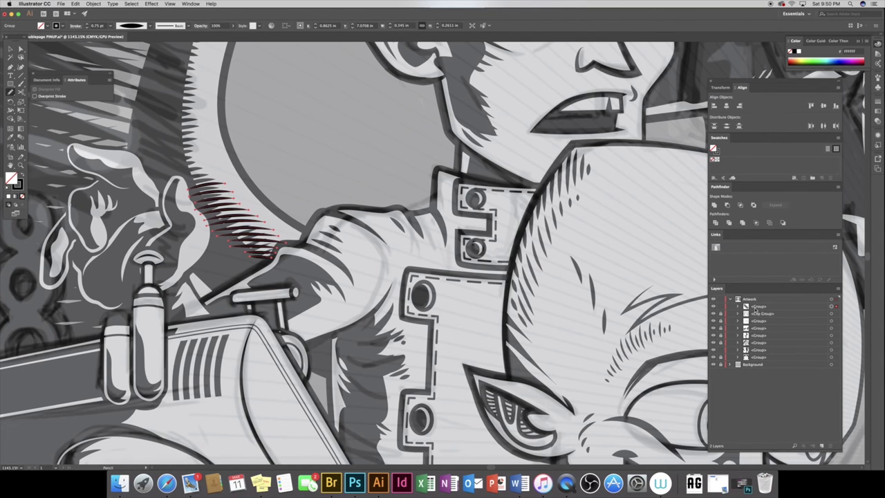
{"action": "left_click_drag", "start_coordinate": [756, 309], "coordinate": [751, 349]}
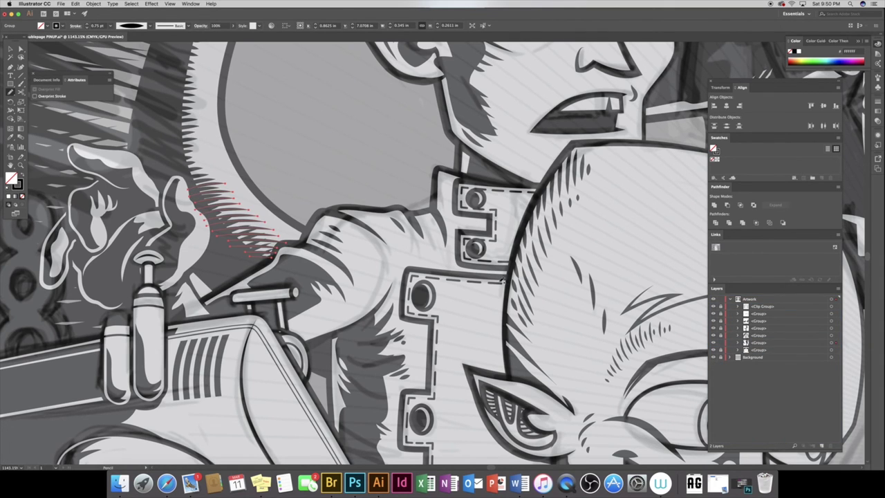
{"action": "scroll", "coordinate": [178, 149], "scroll_direction": "up", "scroll_amount": 1}
{"action": "scroll", "coordinate": [111, 154], "scroll_direction": "up", "scroll_amount": 4}
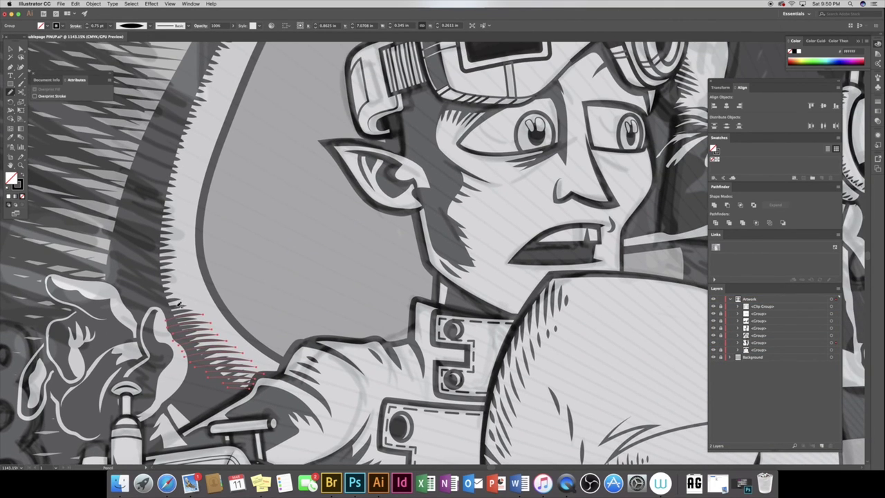
Add a second tapered hatch group left of the raised hand, placed behind the other artwork
{"action": "mouse_move", "coordinate": [190, 305]}
{"action": "left_mouse_down"}
{"action": "mouse_move", "coordinate": [163, 305]}
{"action": "mouse_move", "coordinate": [145, 288]}
{"action": "left_mouse_up"}
{"action": "mouse_move", "coordinate": [198, 280]}
{"action": "left_mouse_down"}
{"action": "mouse_move", "coordinate": [141, 278]}
{"action": "mouse_move", "coordinate": [144, 207]}
{"action": "mouse_move", "coordinate": [190, 216]}
{"action": "left_mouse_up"}
{"action": "left_click_drag", "start_coordinate": [149, 191], "coordinate": [192, 201]}
{"action": "mouse_move", "coordinate": [153, 176]}
{"action": "left_mouse_down"}
{"action": "mouse_move", "coordinate": [192, 195]}
{"action": "mouse_move", "coordinate": [196, 175]}
{"action": "left_mouse_up"}
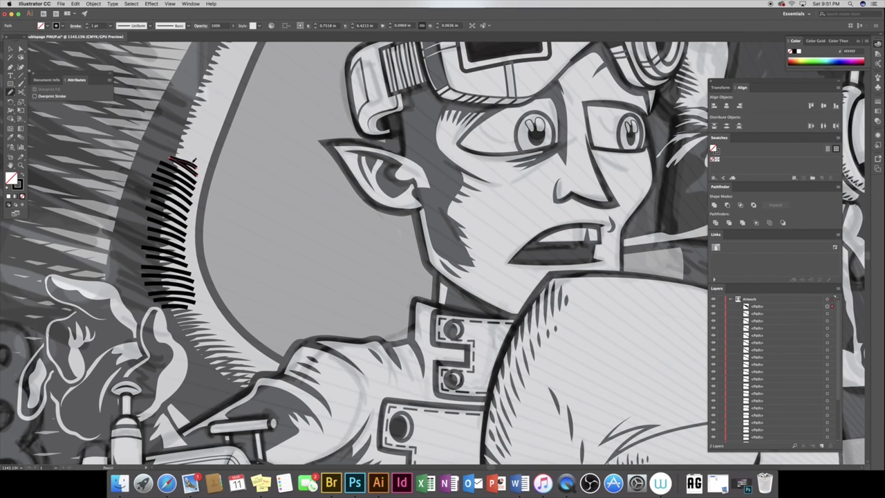
{"action": "mouse_move", "coordinate": [829, 311]}
{"action": "left_mouse_down"}
{"action": "mouse_move", "coordinate": [828, 398]}
{"action": "mouse_move", "coordinate": [825, 391]}
{"action": "left_mouse_up"}
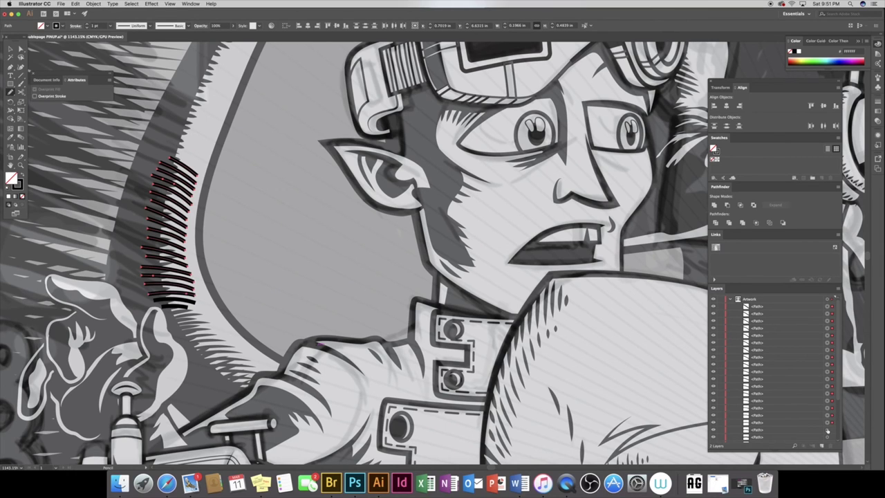
{"action": "key", "text": "super+g"}
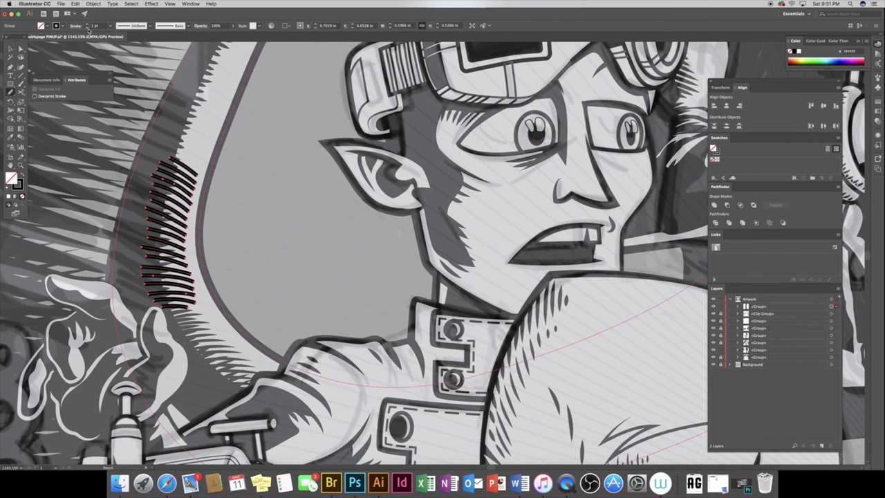
{"action": "left_click", "coordinate": [132, 25]}
{"action": "left_click", "coordinate": [125, 51]}
{"action": "left_click_drag", "start_coordinate": [761, 306], "coordinate": [761, 344]}
{"action": "scroll", "coordinate": [209, 175], "scroll_direction": "up", "scroll_amount": 1}
{"action": "scroll", "coordinate": [209, 176], "scroll_direction": "up", "scroll_amount": 5}
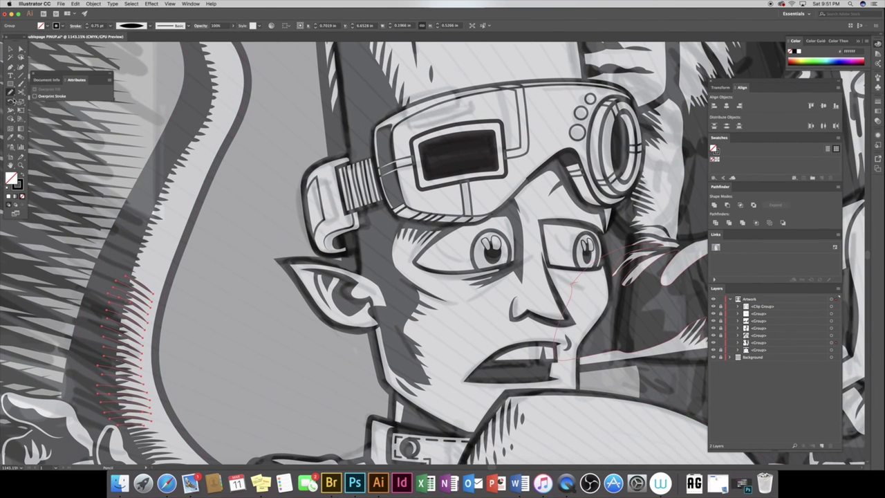
{"action": "key", "text": "super+shift+a"}
Draw parallel hatch strokes beside the tail, grouped with a 0.75 pt tapered width profile
{"action": "mouse_move", "coordinate": [149, 285]}
{"action": "left_mouse_down"}
{"action": "mouse_move", "coordinate": [120, 260]}
{"action": "mouse_move", "coordinate": [123, 250]}
{"action": "mouse_move", "coordinate": [155, 274]}
{"action": "mouse_move", "coordinate": [126, 233]}
{"action": "left_mouse_up"}
{"action": "left_click_drag", "start_coordinate": [160, 267], "coordinate": [127, 231]}
{"action": "mouse_move", "coordinate": [165, 253]}
{"action": "left_mouse_down"}
{"action": "mouse_move", "coordinate": [129, 223]}
{"action": "mouse_move", "coordinate": [206, 84]}
{"action": "left_mouse_up"}
{"action": "mouse_move", "coordinate": [828, 313]}
{"action": "left_mouse_down"}
{"action": "mouse_move", "coordinate": [829, 431]}
{"action": "mouse_move", "coordinate": [828, 374]}
{"action": "mouse_move", "coordinate": [829, 418]}
{"action": "mouse_move", "coordinate": [828, 385]}
{"action": "mouse_move", "coordinate": [826, 402]}
{"action": "left_mouse_up"}
{"action": "key", "text": "super+g"}
{"action": "left_click", "coordinate": [91, 28]}
{"action": "left_click", "coordinate": [132, 26]}
{"action": "left_click", "coordinate": [128, 45]}
{"action": "key", "text": "super+0"}
{"action": "key", "text": "a"}
{"action": "key", "text": "super+shift+a"}
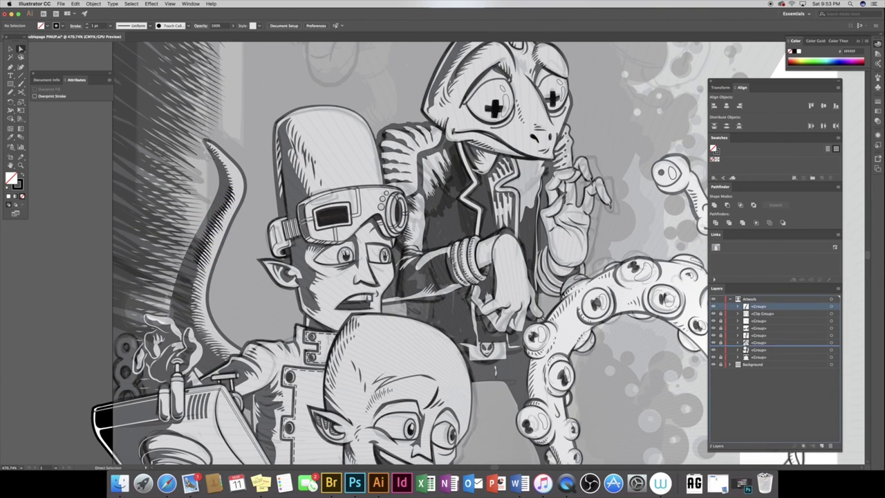
Move the last hatch group down in Layers and pen-draw a curved path along the tail's inner edge
{"action": "left_click_drag", "start_coordinate": [757, 305], "coordinate": [761, 314]}
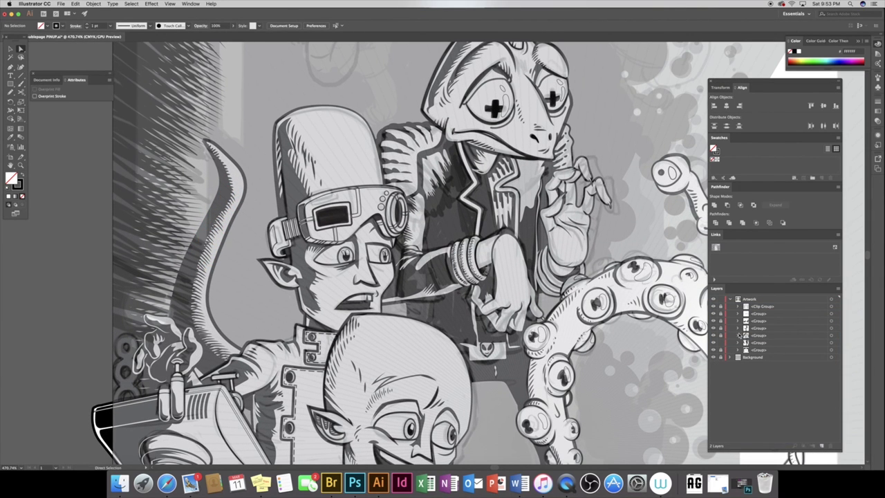
{"action": "scroll", "coordinate": [182, 269], "scroll_direction": "up", "scroll_amount": 3}
{"action": "key", "text": "p"}
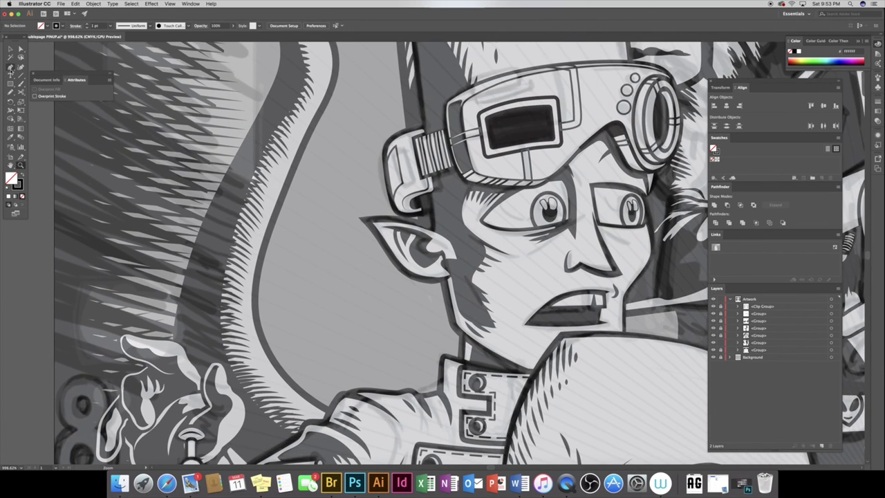
{"action": "scroll", "coordinate": [187, 277], "scroll_direction": "up", "scroll_amount": 2}
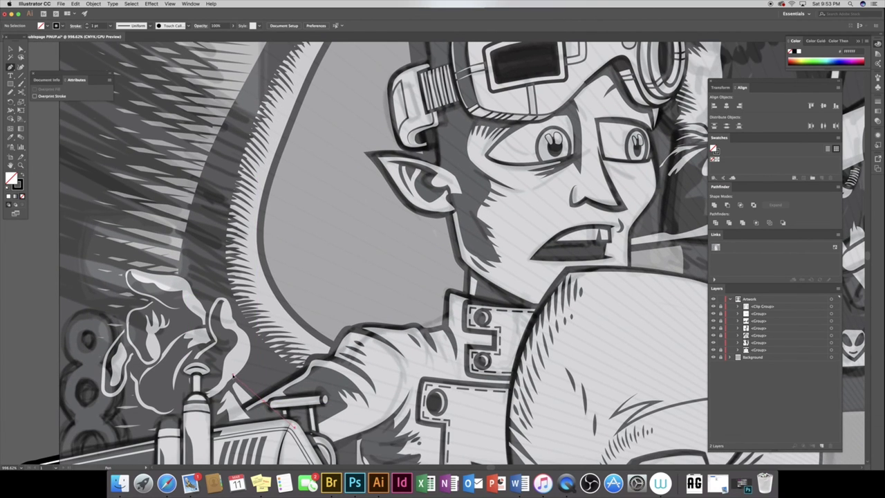
{"action": "left_click_drag", "start_coordinate": [183, 275], "coordinate": [194, 305]}
{"action": "scroll", "coordinate": [191, 270], "scroll_direction": "up", "scroll_amount": 5}
{"action": "left_click_drag", "start_coordinate": [191, 269], "coordinate": [242, 173]}
{"action": "scroll", "coordinate": [245, 163], "scroll_direction": "up", "scroll_amount": 5}
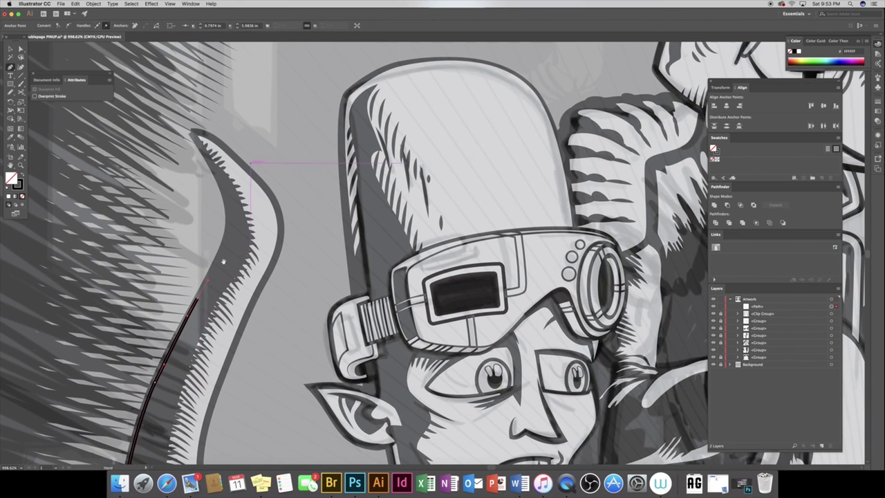
{"action": "left_click_drag", "start_coordinate": [197, 298], "coordinate": [231, 215]}
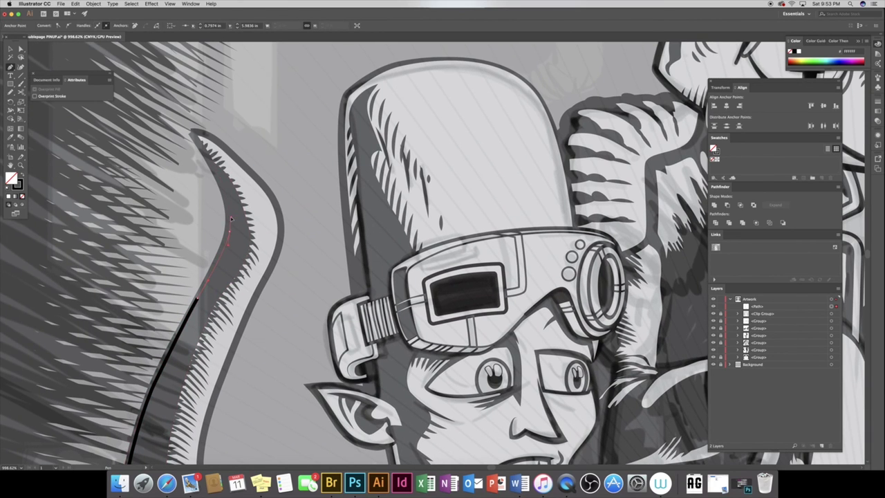
{"action": "left_click", "coordinate": [220, 179]}
Make the path a 0.75 pt tapered white stroke with no fill and move it into the tail's group
{"action": "key", "text": "d"}
{"action": "key", "text": "shift+x"}
{"action": "key", "text": "slash"}
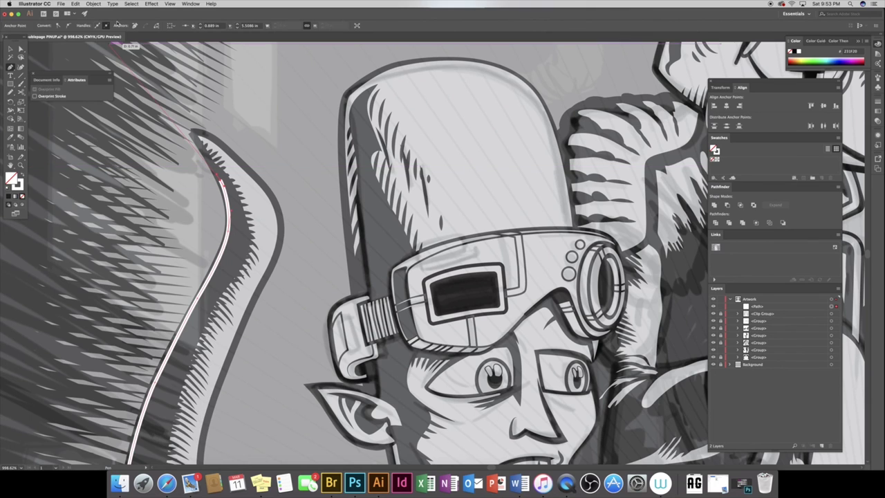
{"action": "key", "text": "v"}
{"action": "left_click", "coordinate": [132, 26]}
{"action": "left_click", "coordinate": [131, 69]}
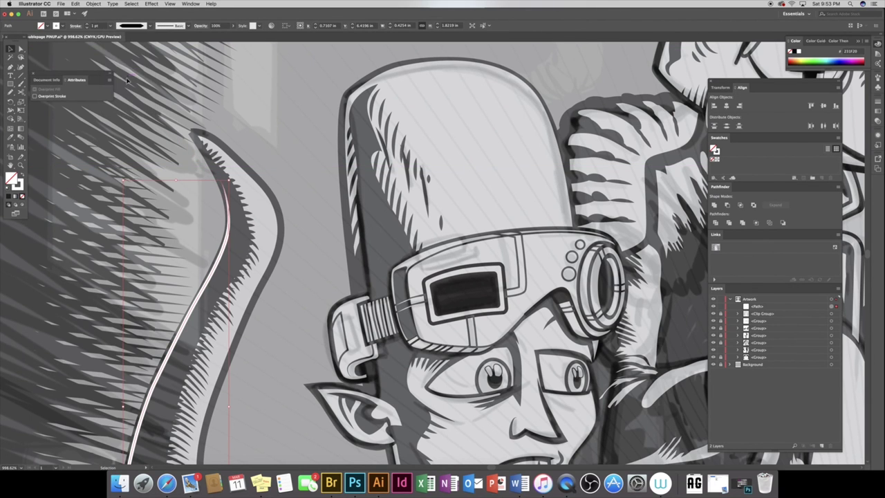
{"action": "scroll", "coordinate": [116, 91], "scroll_direction": "down", "scroll_amount": 5}
{"action": "left_click", "coordinate": [87, 28]}
{"action": "key", "text": "v"}
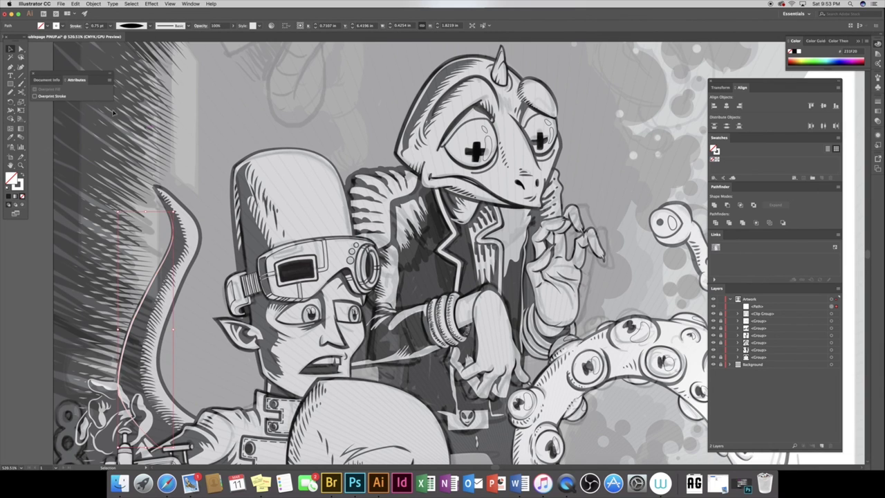
{"action": "left_click_drag", "start_coordinate": [746, 318], "coordinate": [741, 349]}
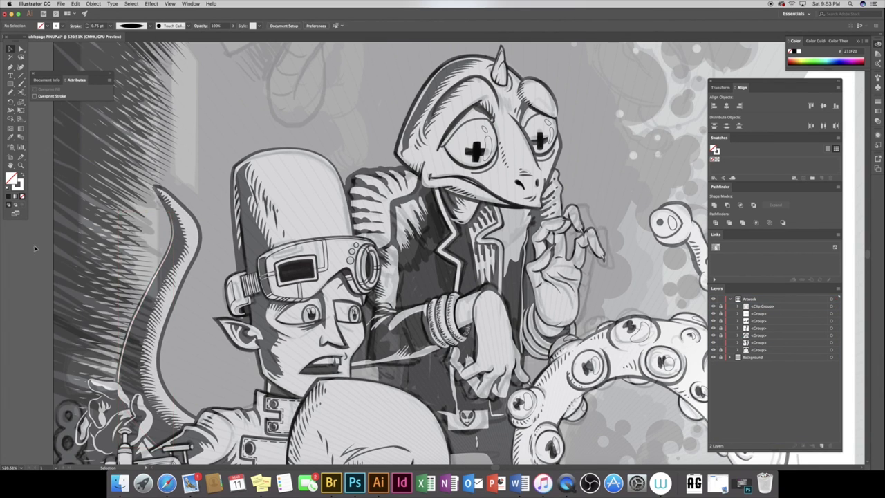
Redraw the white highlight's curve along the tail edge, then zoom out to the whole spread
{"action": "left_click", "coordinate": [21, 166]}
{"action": "left_click_drag", "start_coordinate": [145, 199], "coordinate": [533, 257]}
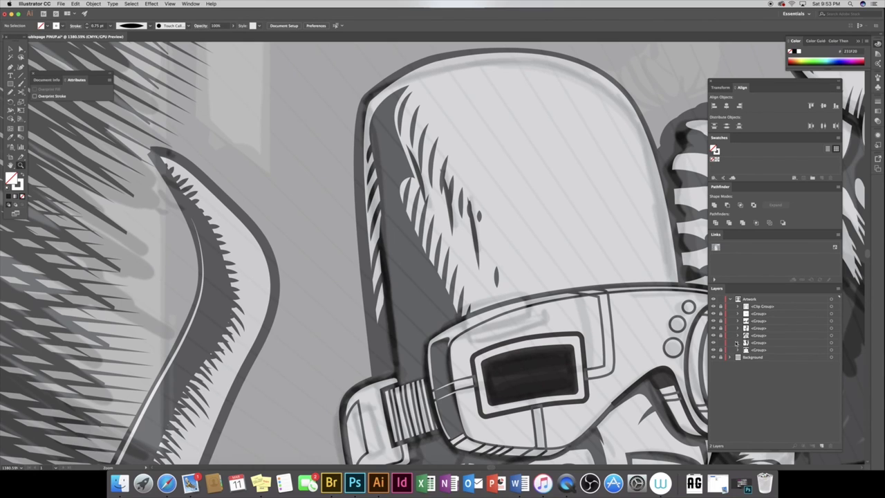
{"action": "left_click", "coordinate": [737, 343]}
{"action": "left_click", "coordinate": [827, 350]}
{"action": "key", "text": "n"}
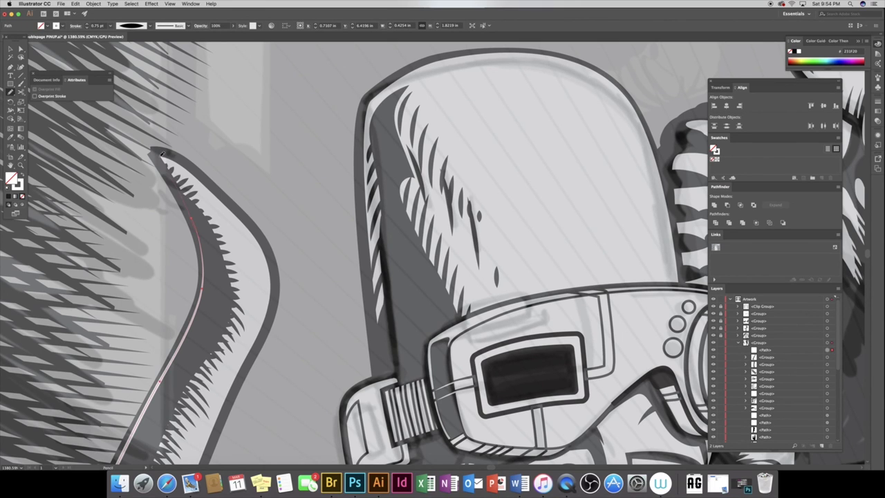
{"action": "left_click_drag", "start_coordinate": [240, 229], "coordinate": [251, 324]}
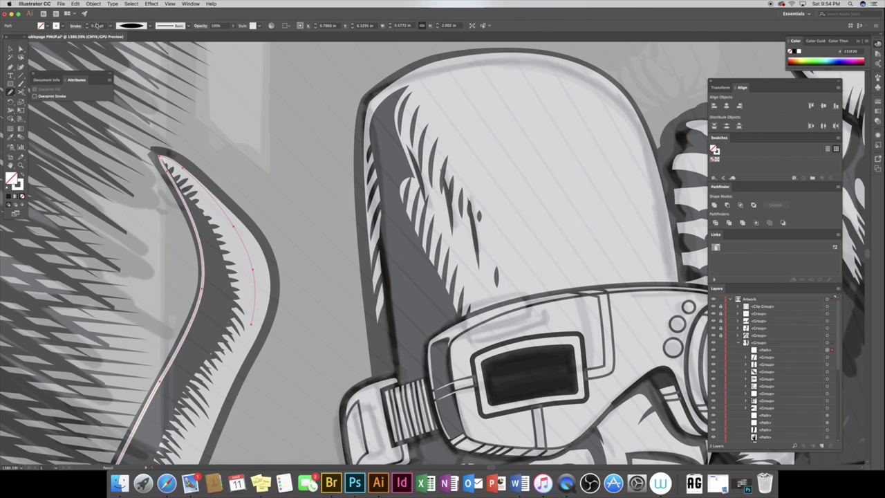
{"action": "key", "text": "a"}
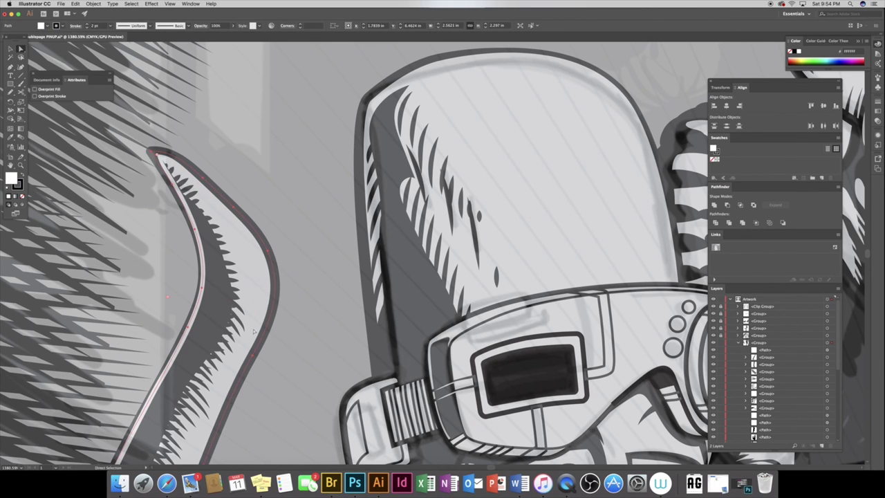
{"action": "left_click", "coordinate": [138, 258]}
{"action": "key", "text": "z"}
{"action": "left_click", "coordinate": [112, 251]}
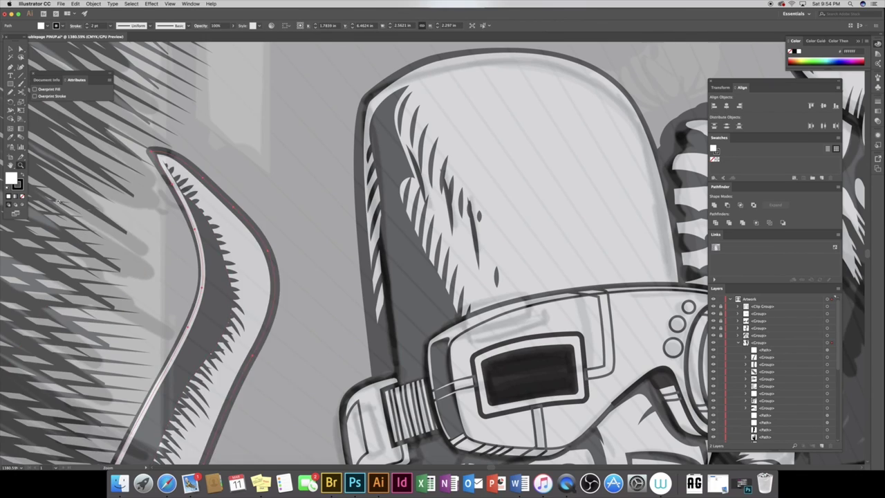
{"action": "mouse_move", "coordinate": [112, 251]}
{"action": "left_mouse_down"}
{"action": "mouse_move", "coordinate": [309, 424]}
{"action": "mouse_move", "coordinate": [138, 311]}
{"action": "left_mouse_up"}
{"action": "key", "text": "v"}
{"action": "left_click", "coordinate": [78, 195]}
Save the document and hide the greyed sketch Clip Group with its title lettering
{"action": "left_click", "coordinate": [60, 5]}
{"action": "left_click", "coordinate": [67, 137]}
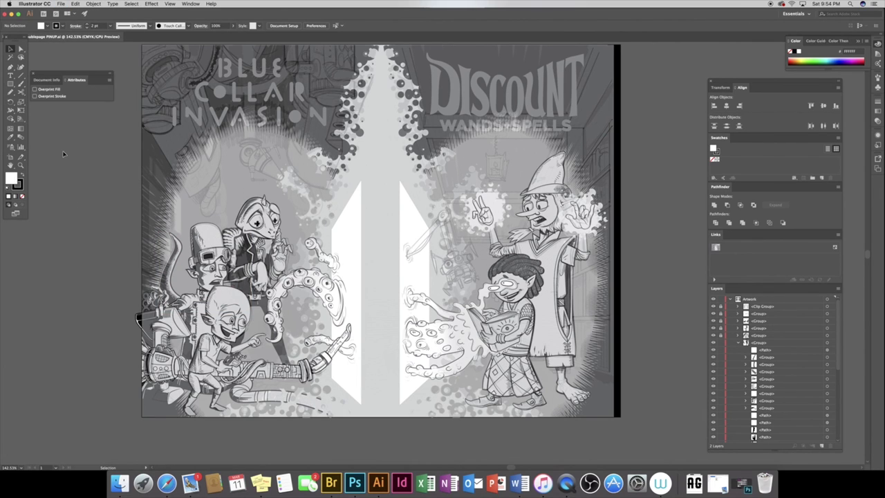
{"action": "left_click", "coordinate": [739, 343]}
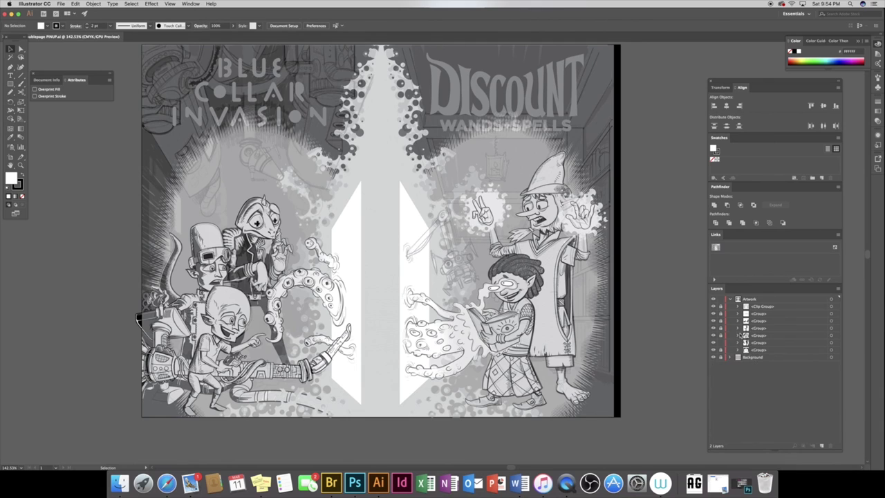
{"action": "left_click", "coordinate": [714, 306]}
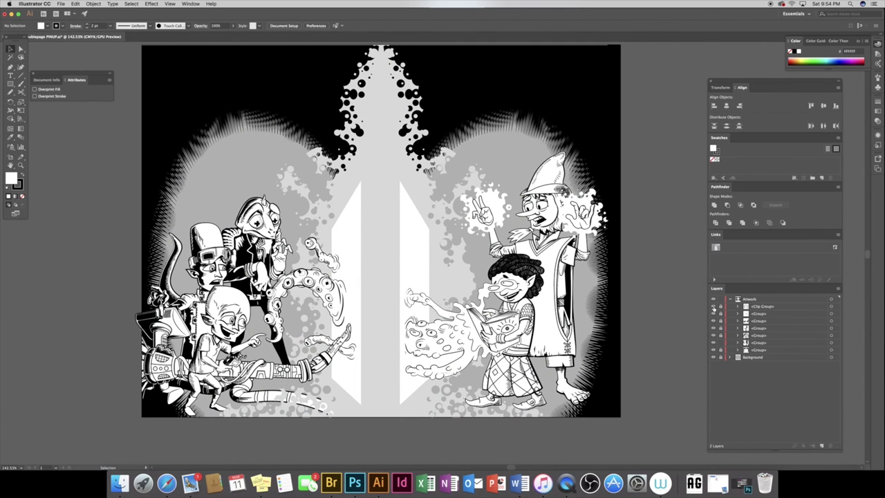
{"action": "left_click", "coordinate": [714, 306]}
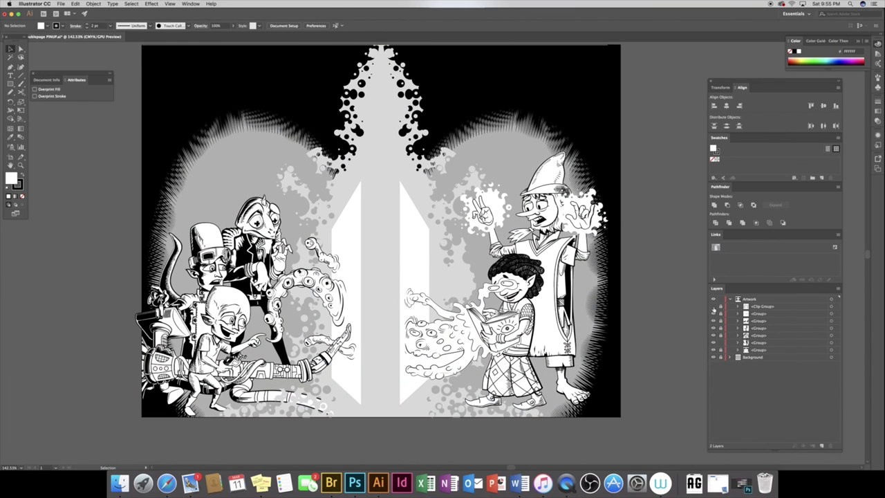